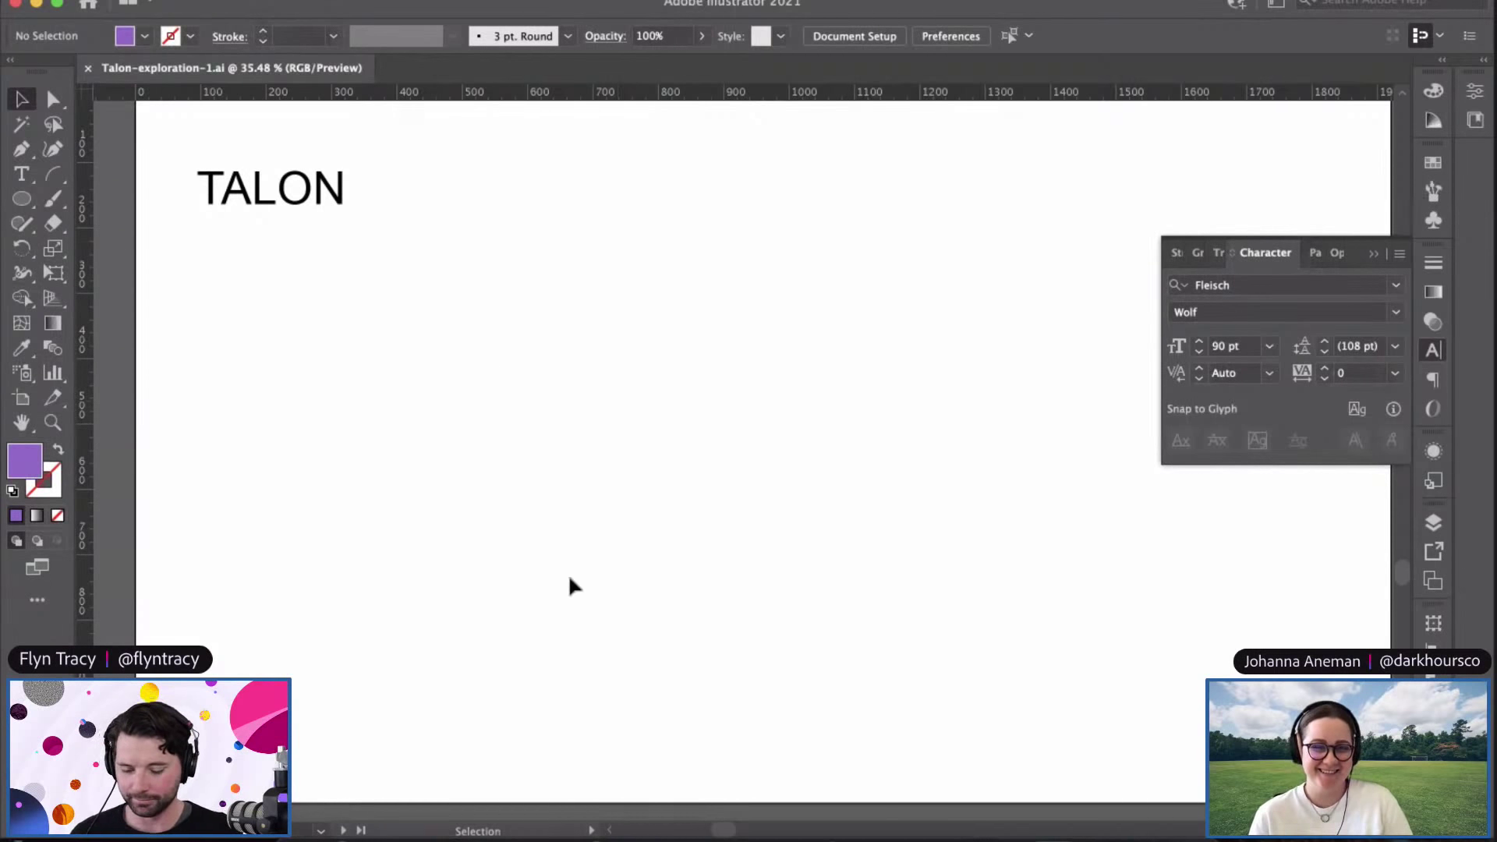
# Step: Switch to the Adobe Fonts page in the browser and set the sample text of the Rounded fonts to TALON
pyautogui.click(403, 833)
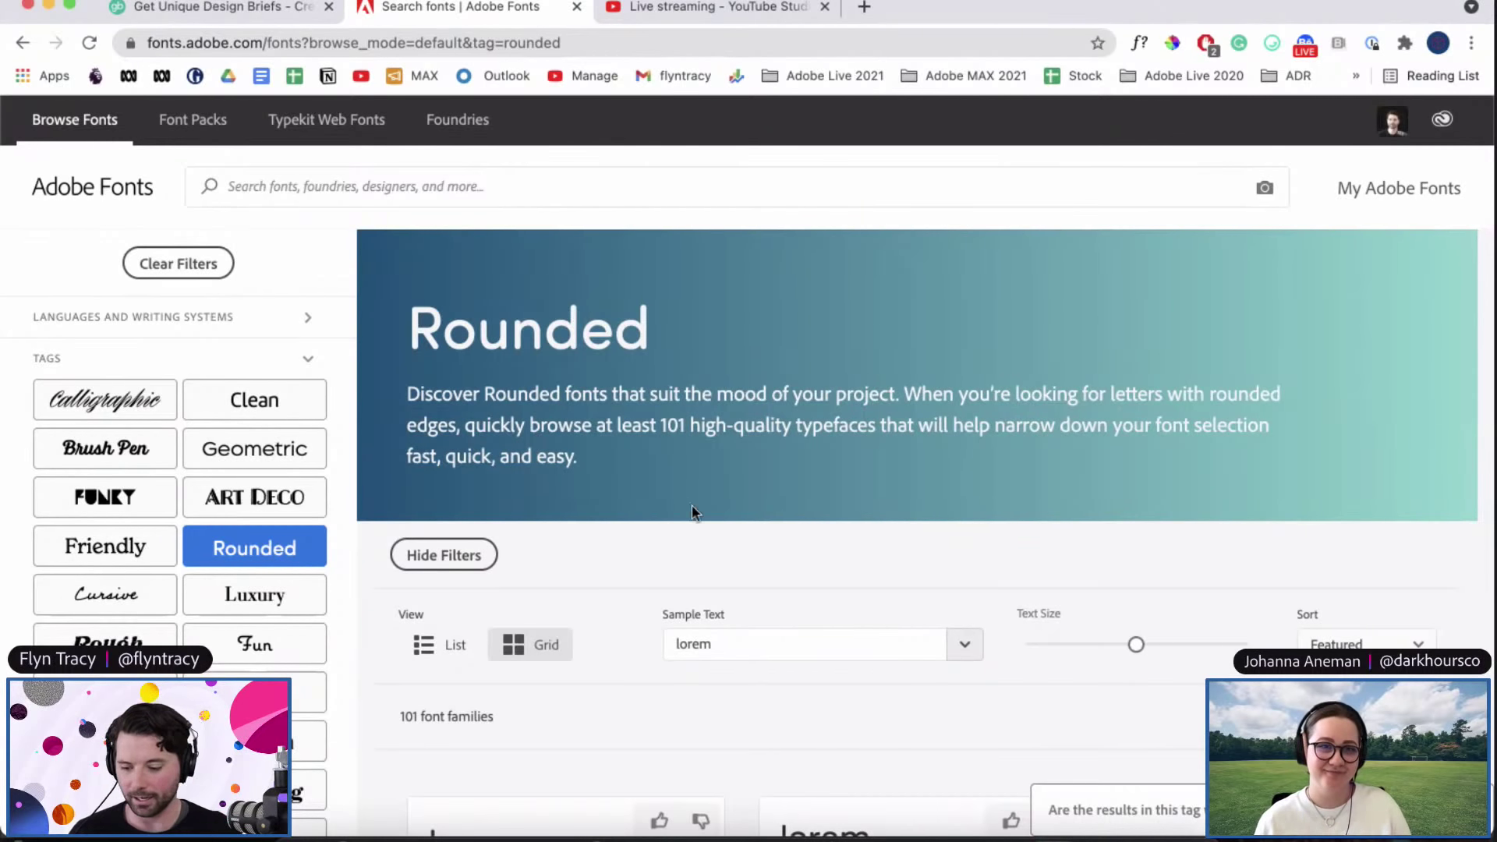
pyautogui.scroll(-3, 755, 648)
pyautogui.scroll(4, 756, 648)
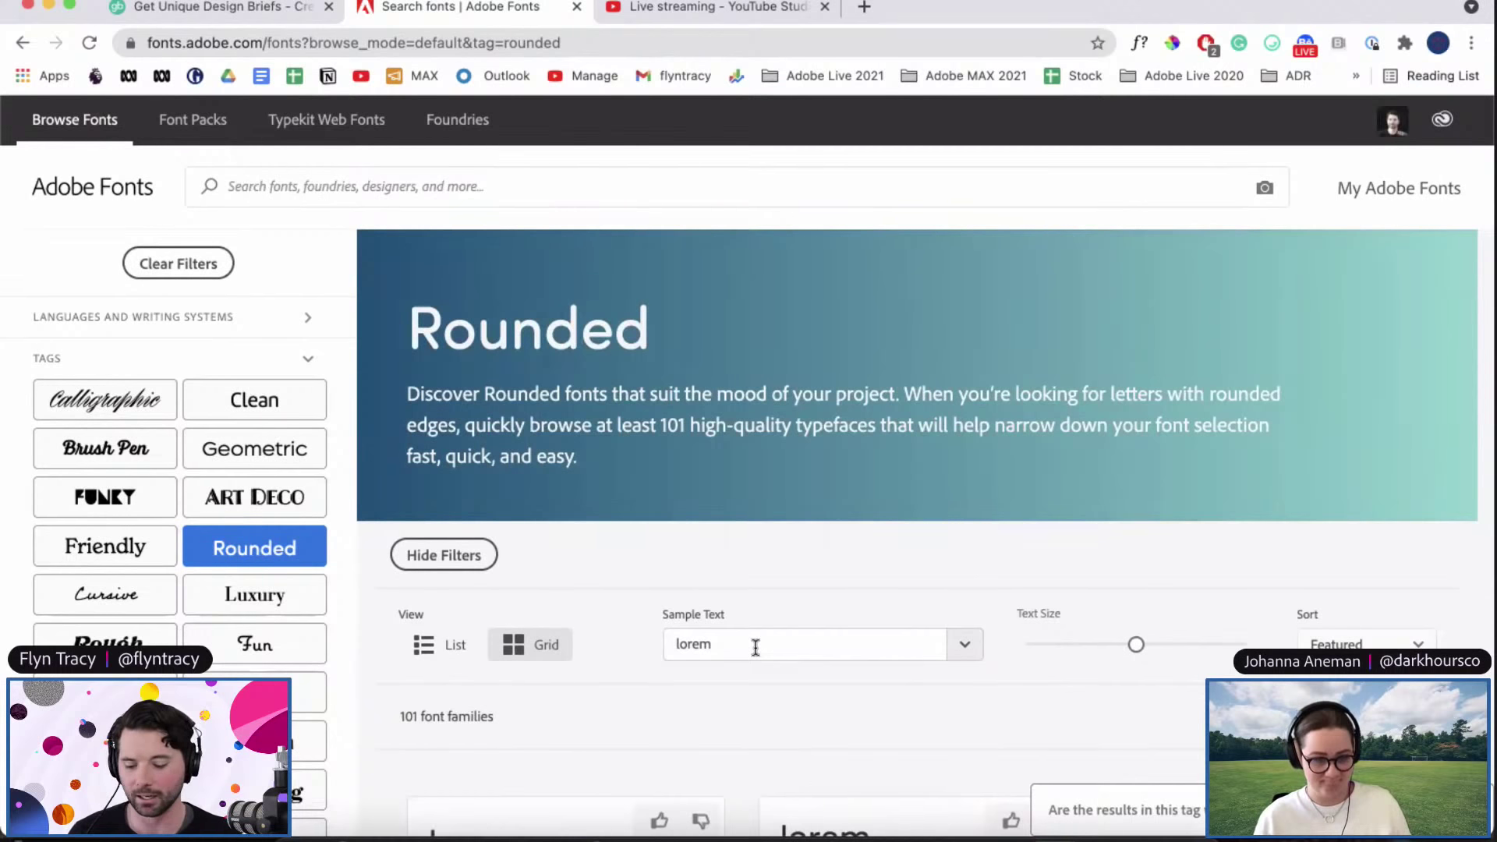
pyautogui.scroll(-3, 755, 648)
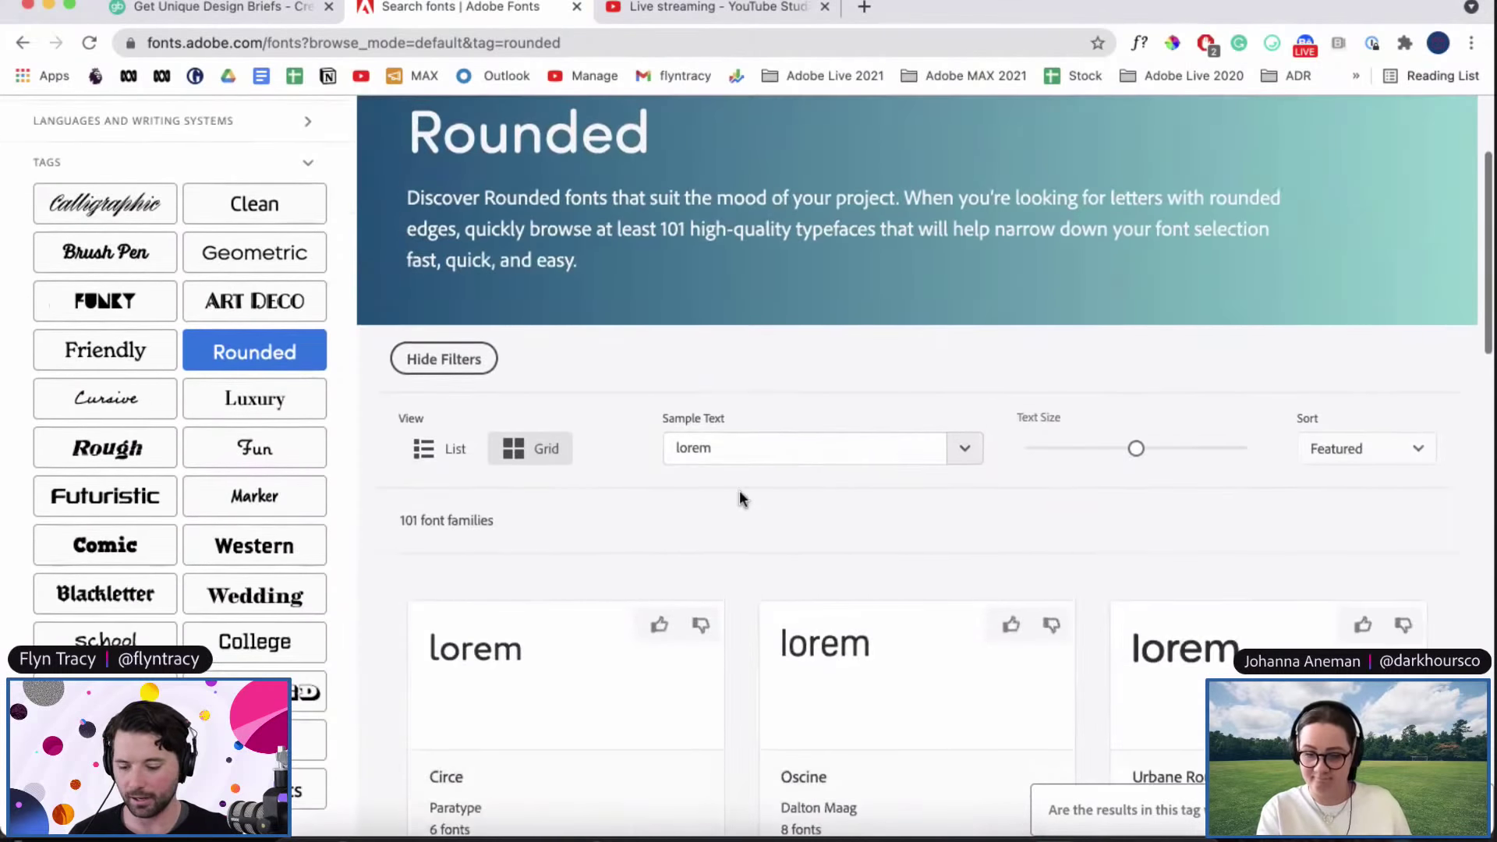
pyautogui.scroll(3, 741, 495)
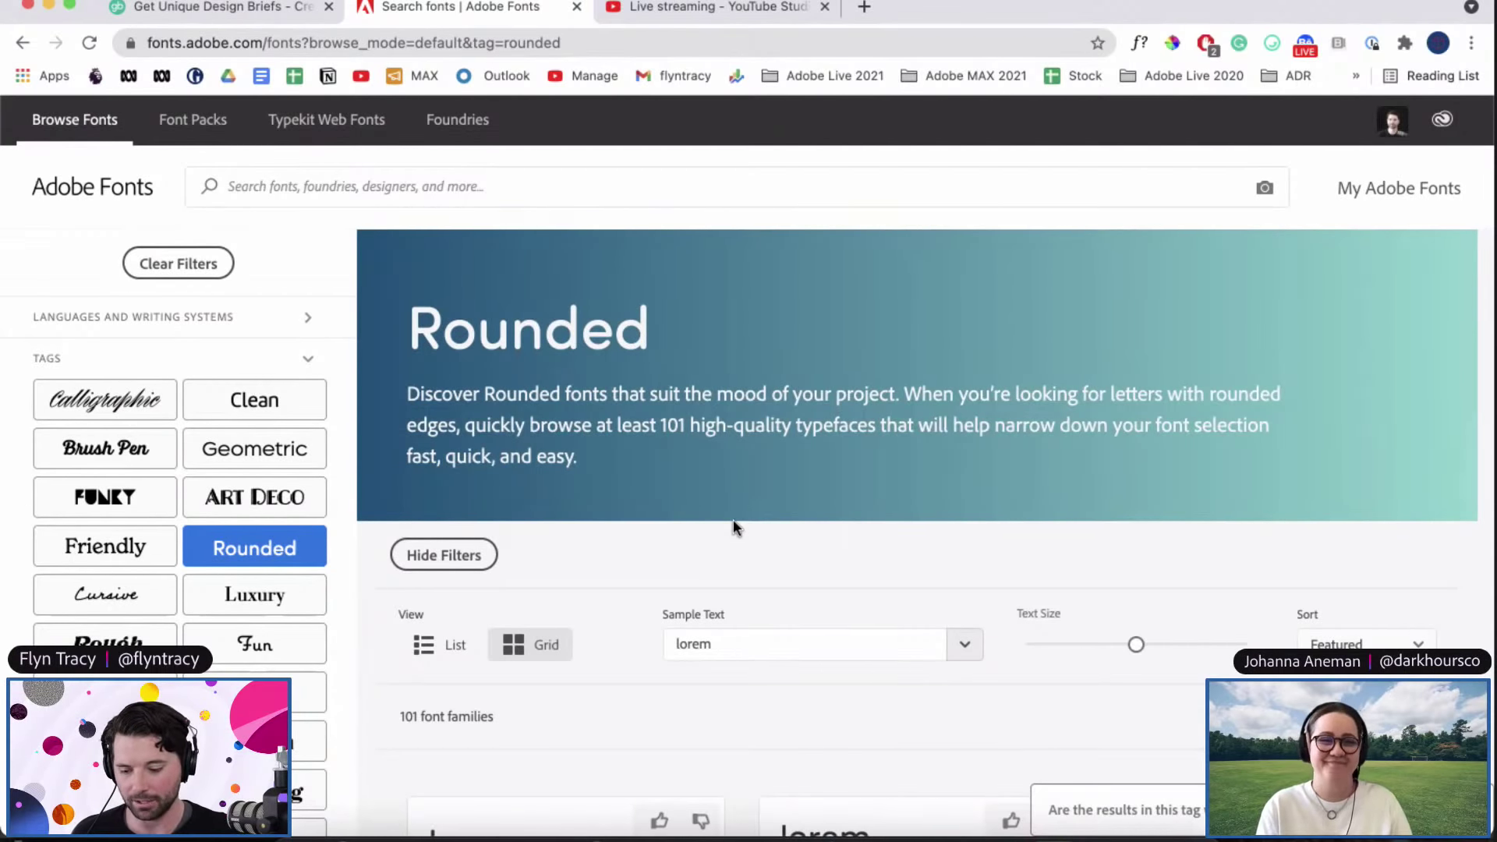
pyautogui.scroll(-3, 733, 520)
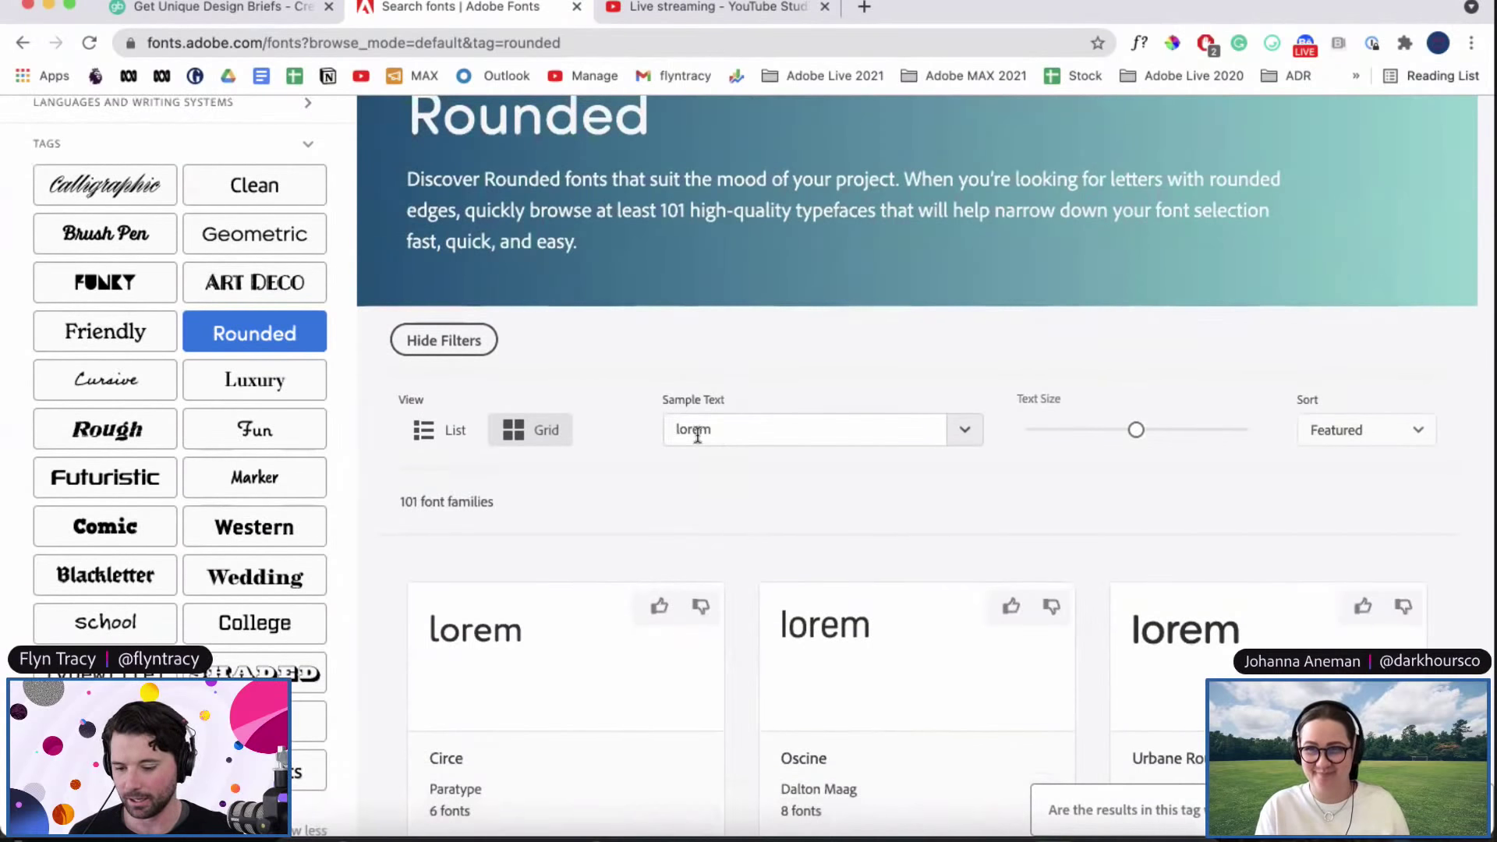
pyautogui.scroll(-4, 788, 575)
pyautogui.scroll(3, 789, 573)
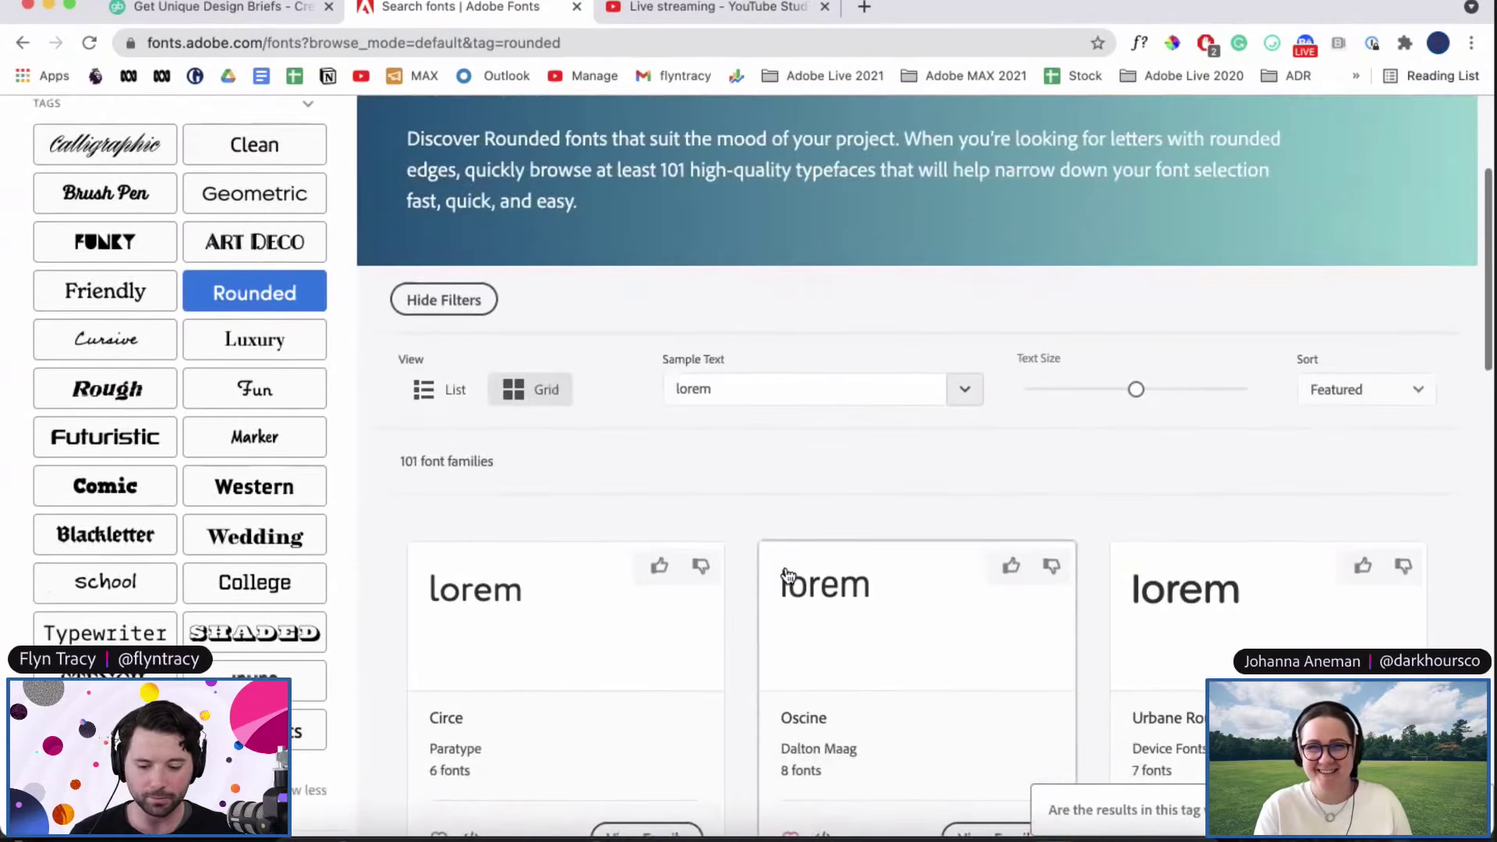
pyautogui.click(694, 392)
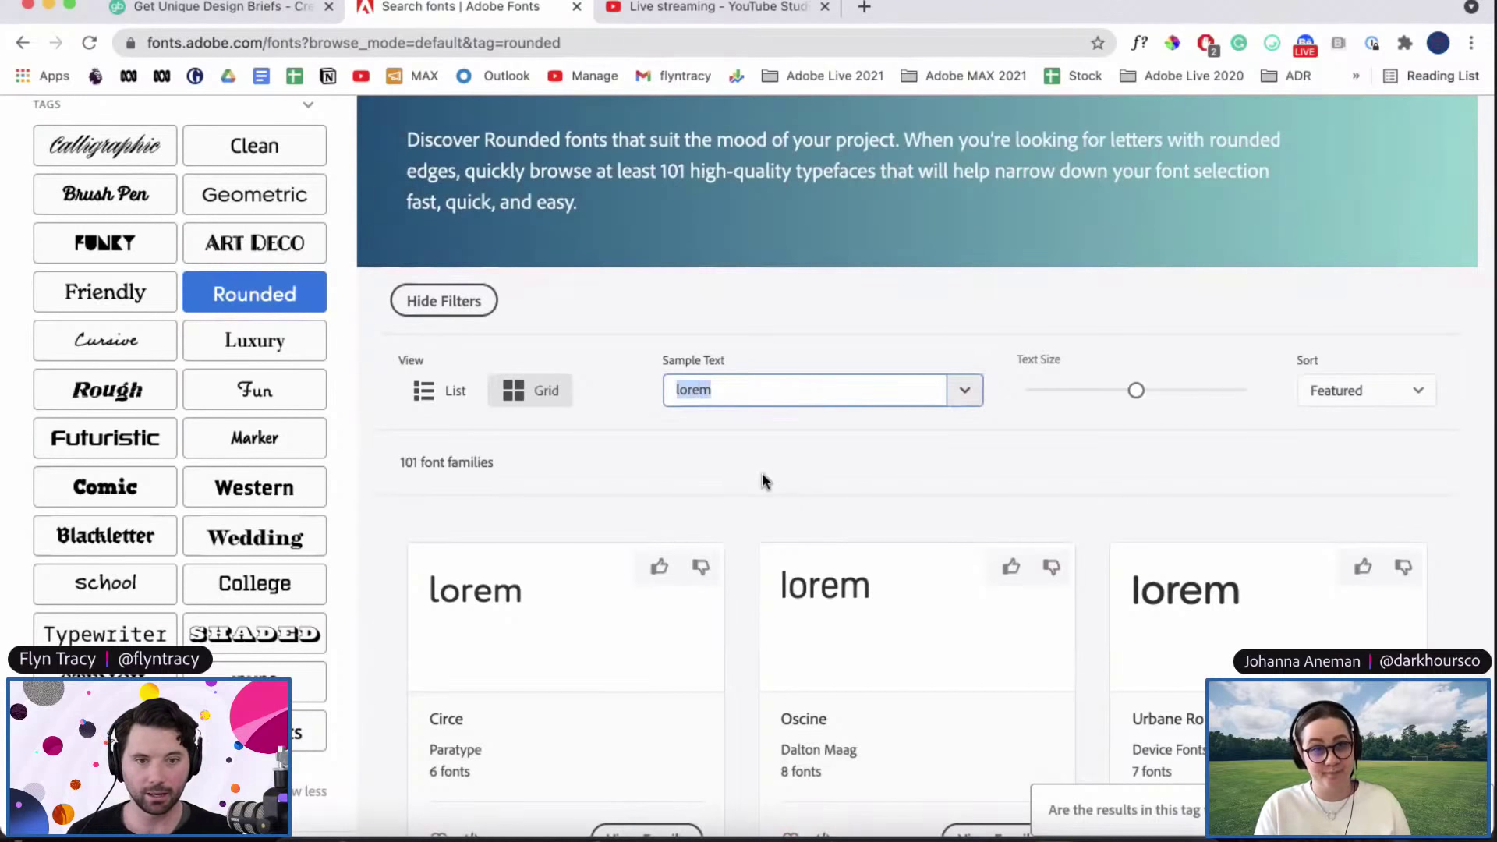
pyautogui.write('Ta')
pyautogui.press('BackSpace')
pyautogui.write('ALON')
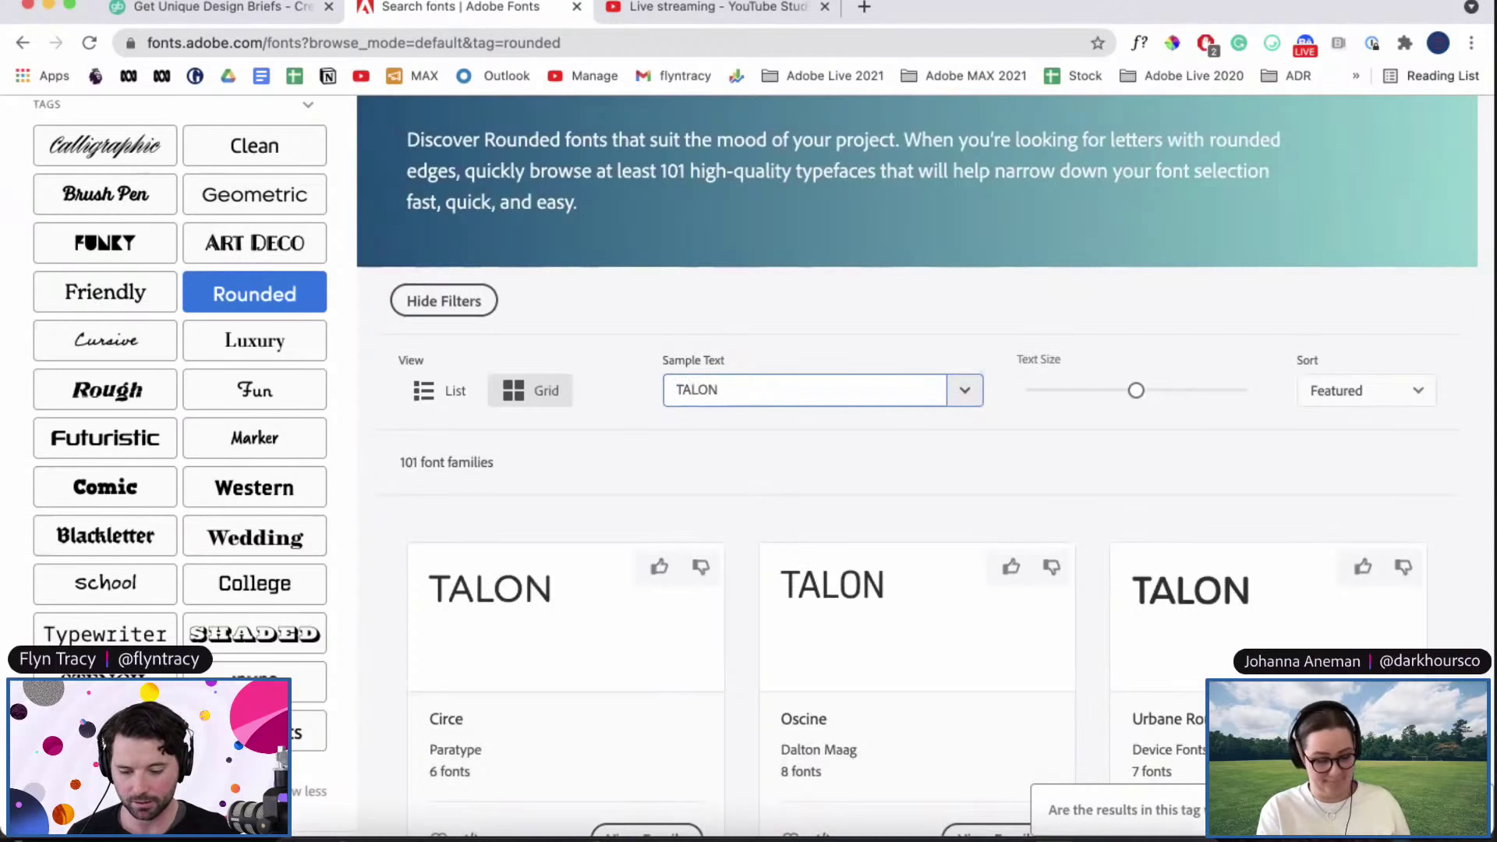
# Step: Filter the font families by the Clean tag instead of Rounded
pyautogui.scroll(-4, 752, 518)
pyautogui.scroll(7, 752, 518)
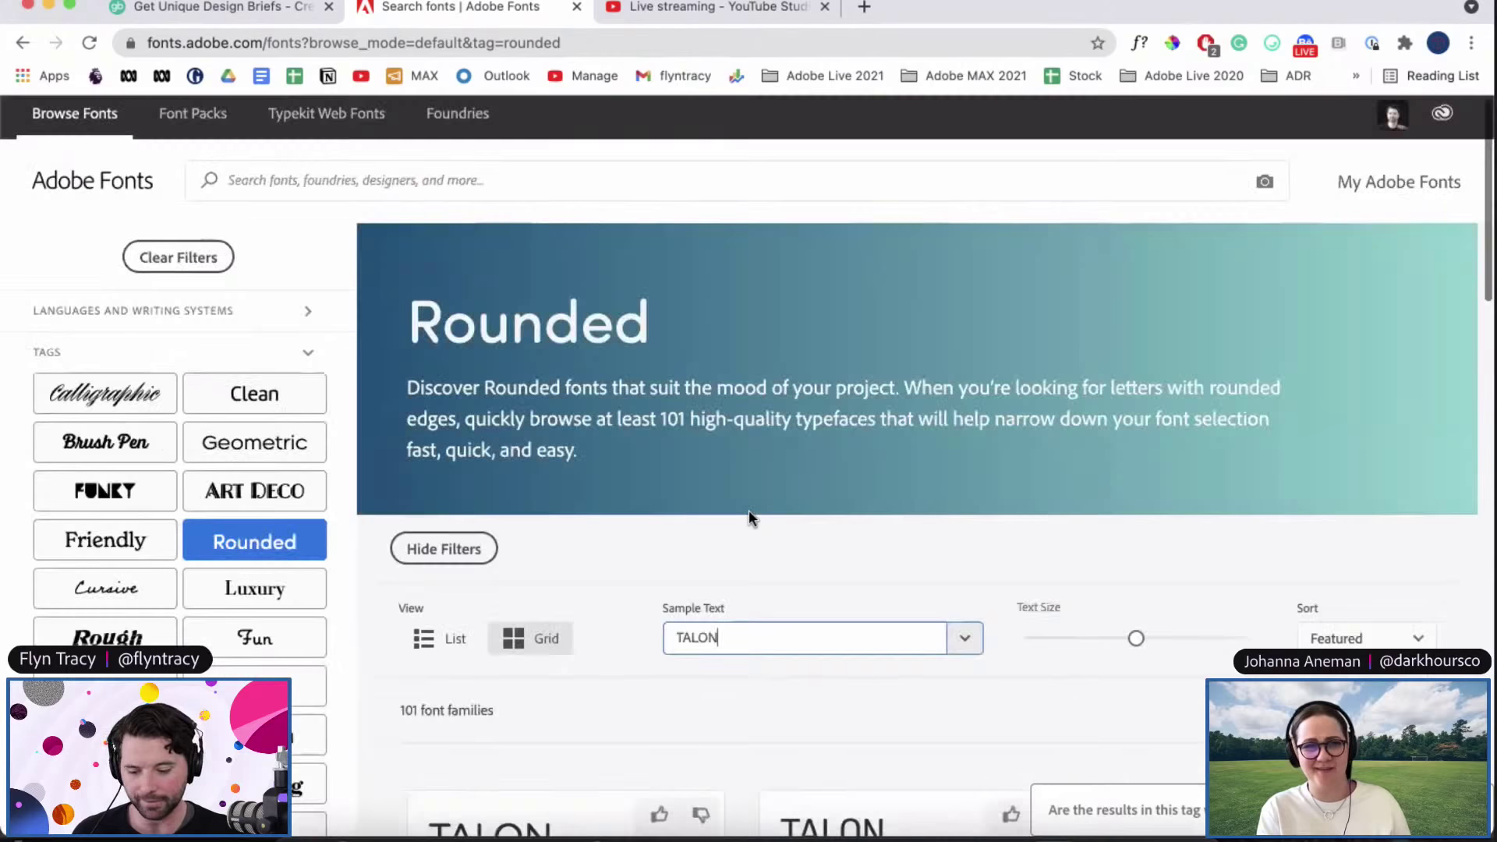
pyautogui.click(251, 400)
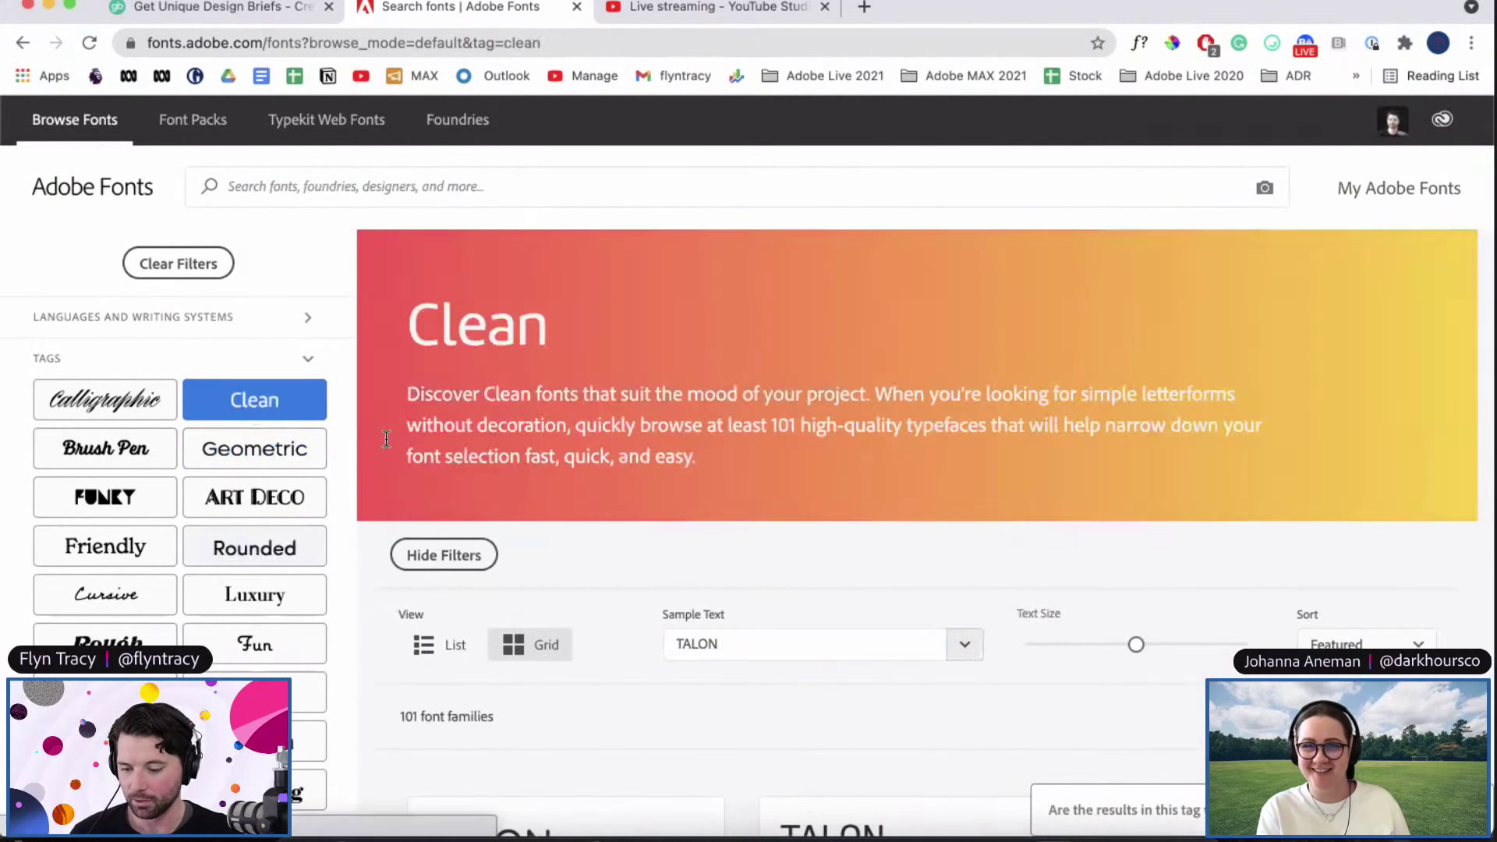
# Step: Examine how TALON looks in the Clean font families on the first results page
pyautogui.scroll(-6, 709, 630)
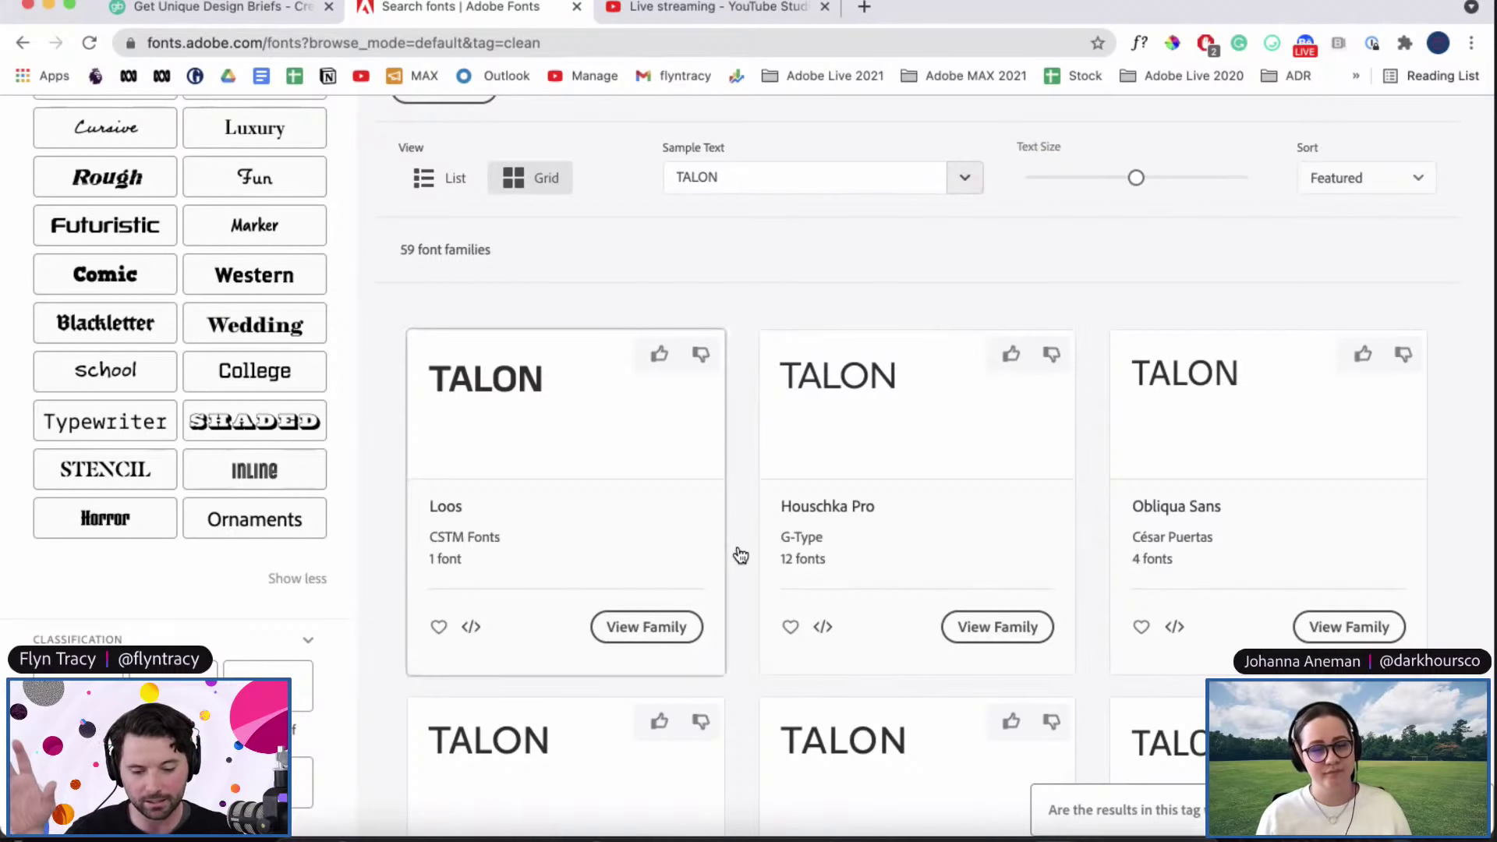
pyautogui.scroll(-3, 741, 555)
pyautogui.scroll(1, 741, 555)
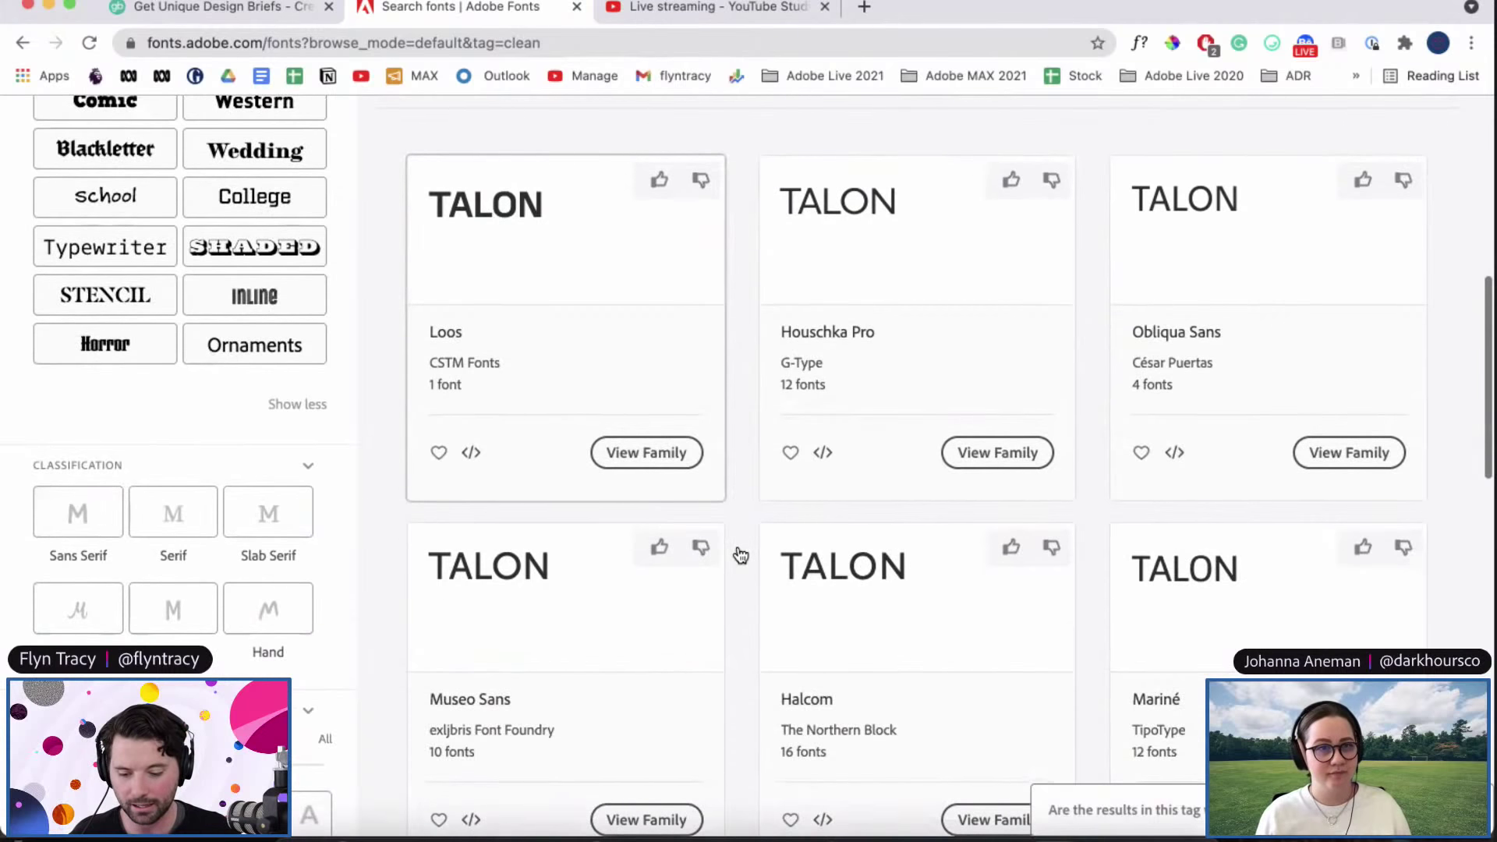
pyautogui.scroll(-3, 740, 555)
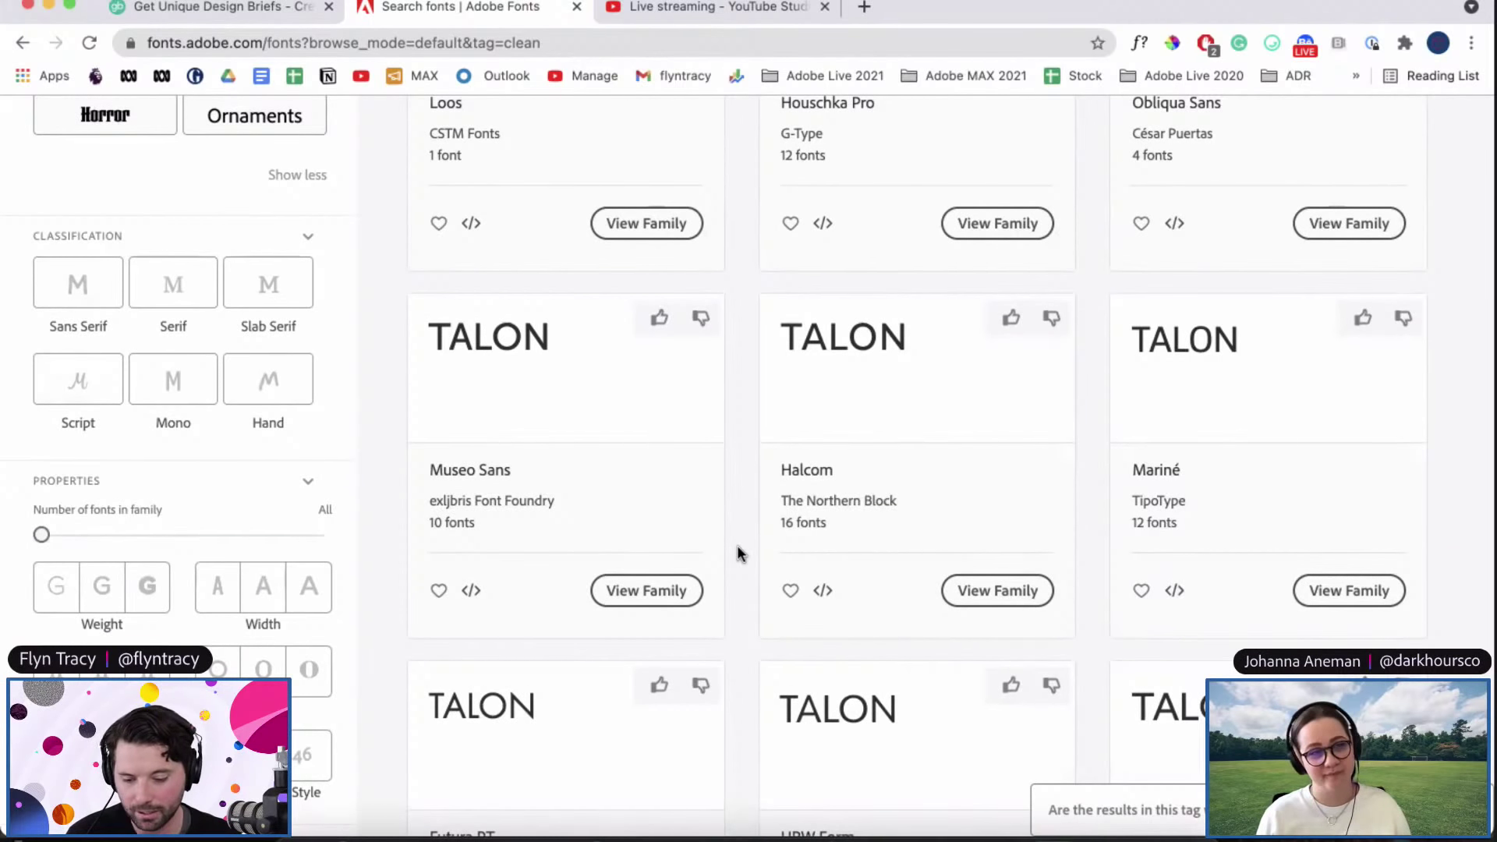
pyautogui.scroll(-2, 740, 554)
pyautogui.scroll(-1, 803, 388)
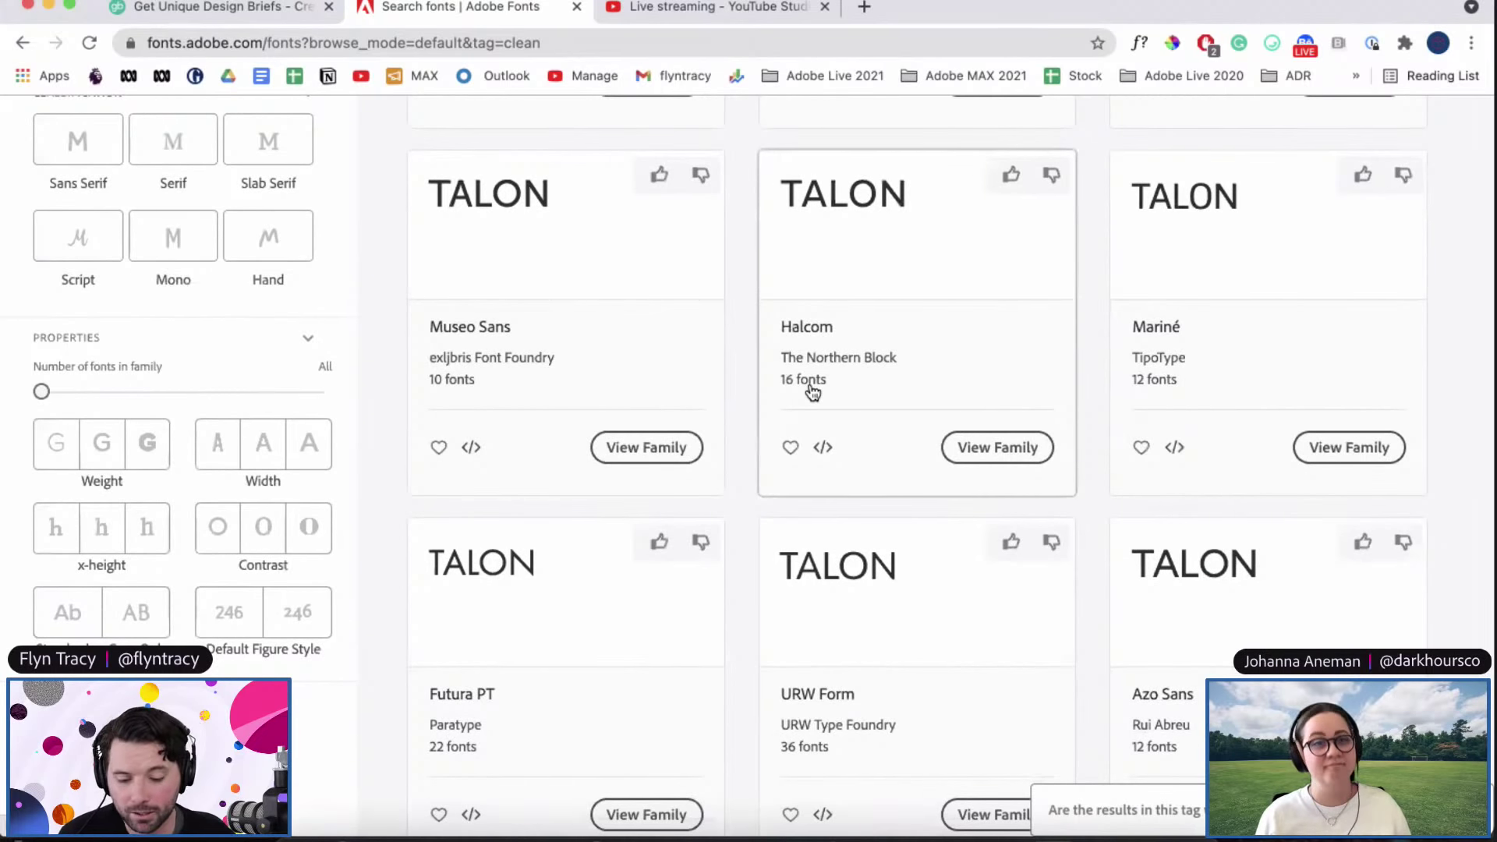
pyautogui.scroll(4, 811, 390)
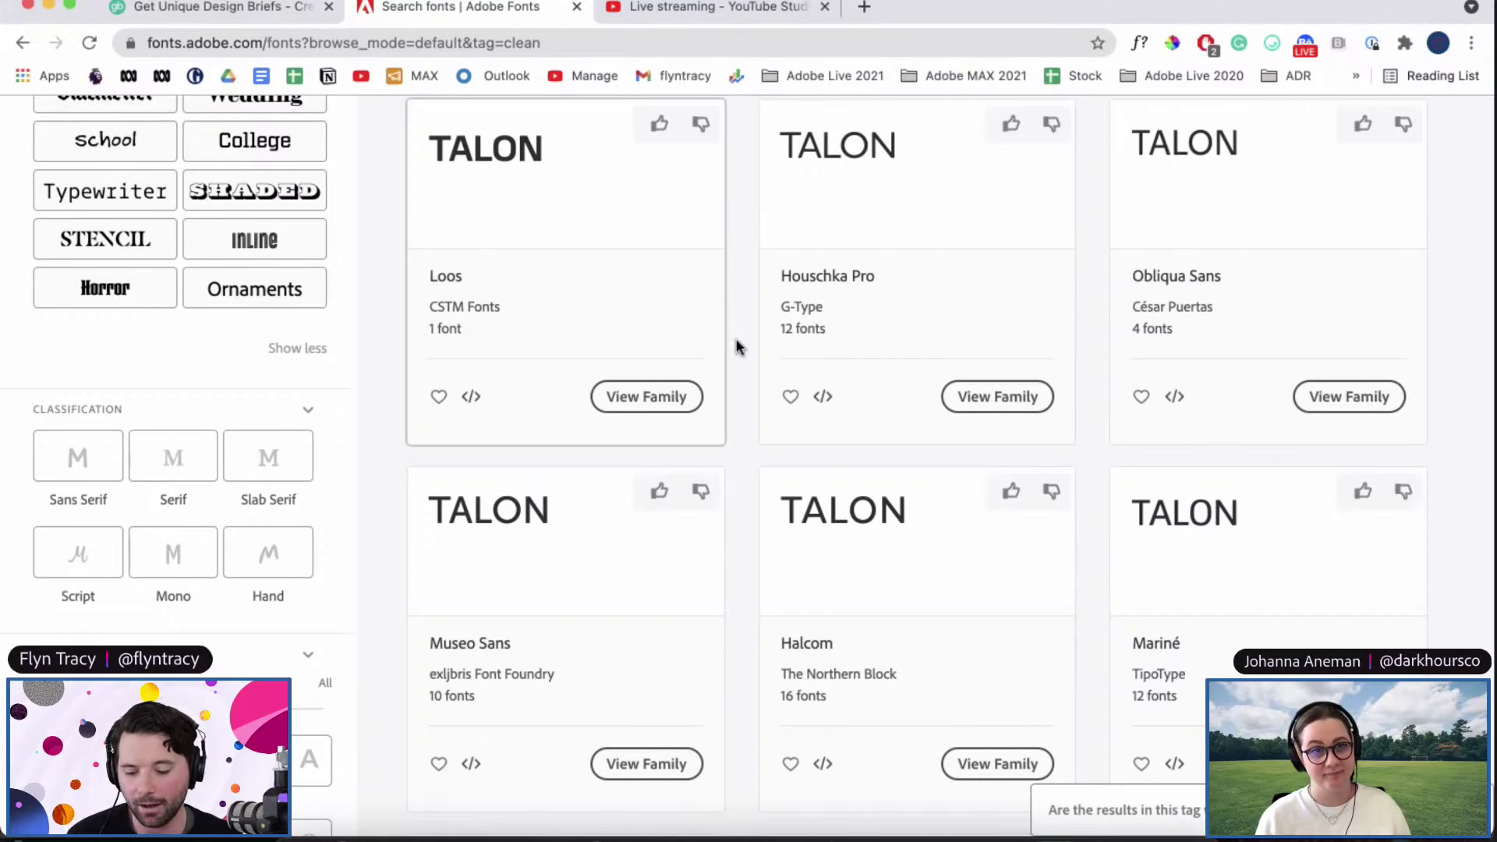
pyautogui.scroll(-5, 733, 412)
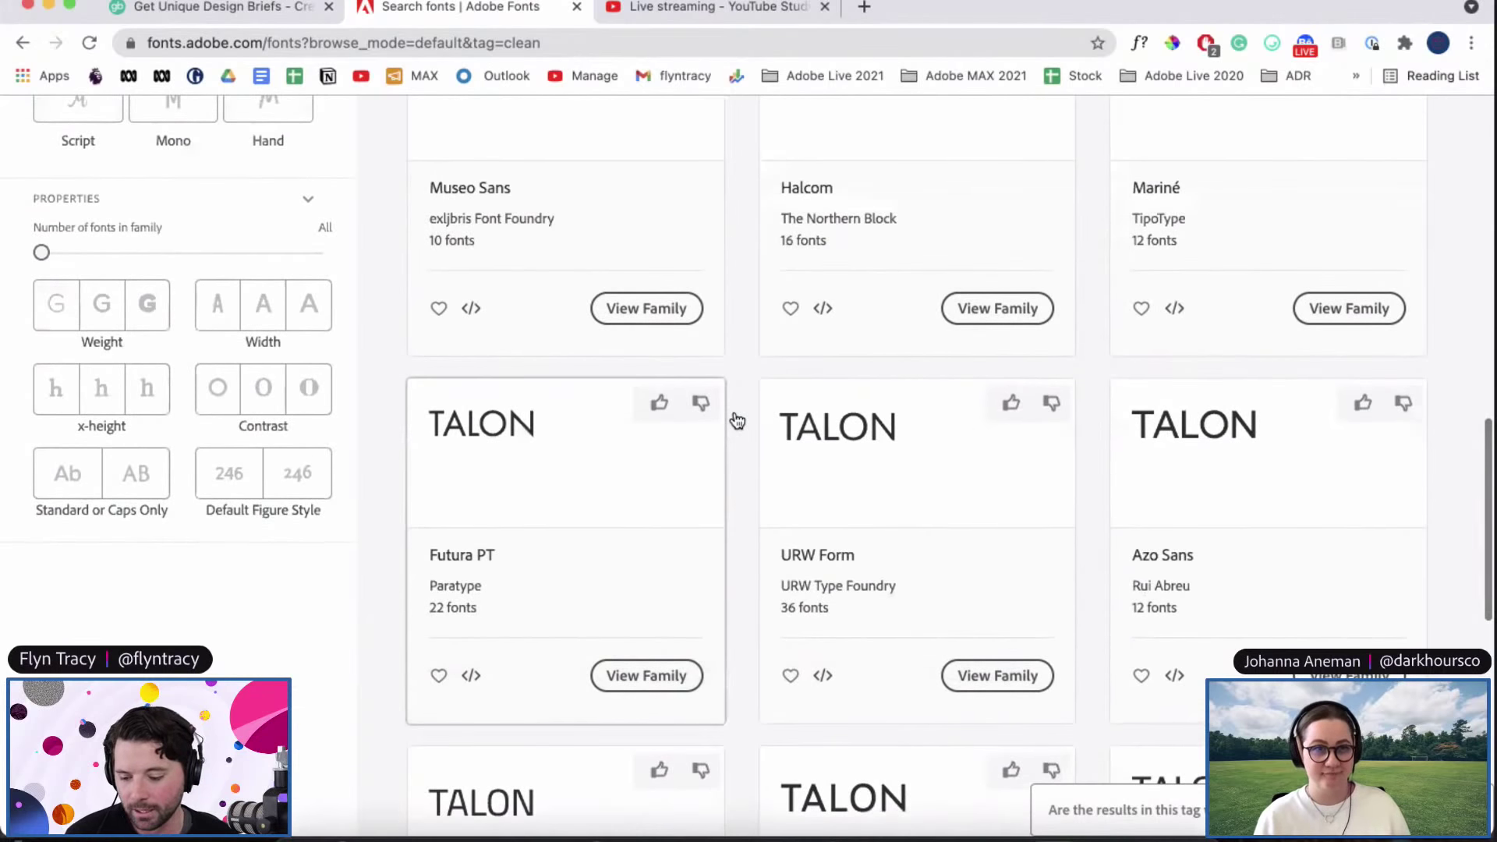
pyautogui.scroll(-2, 734, 419)
pyautogui.scroll(-2, 736, 417)
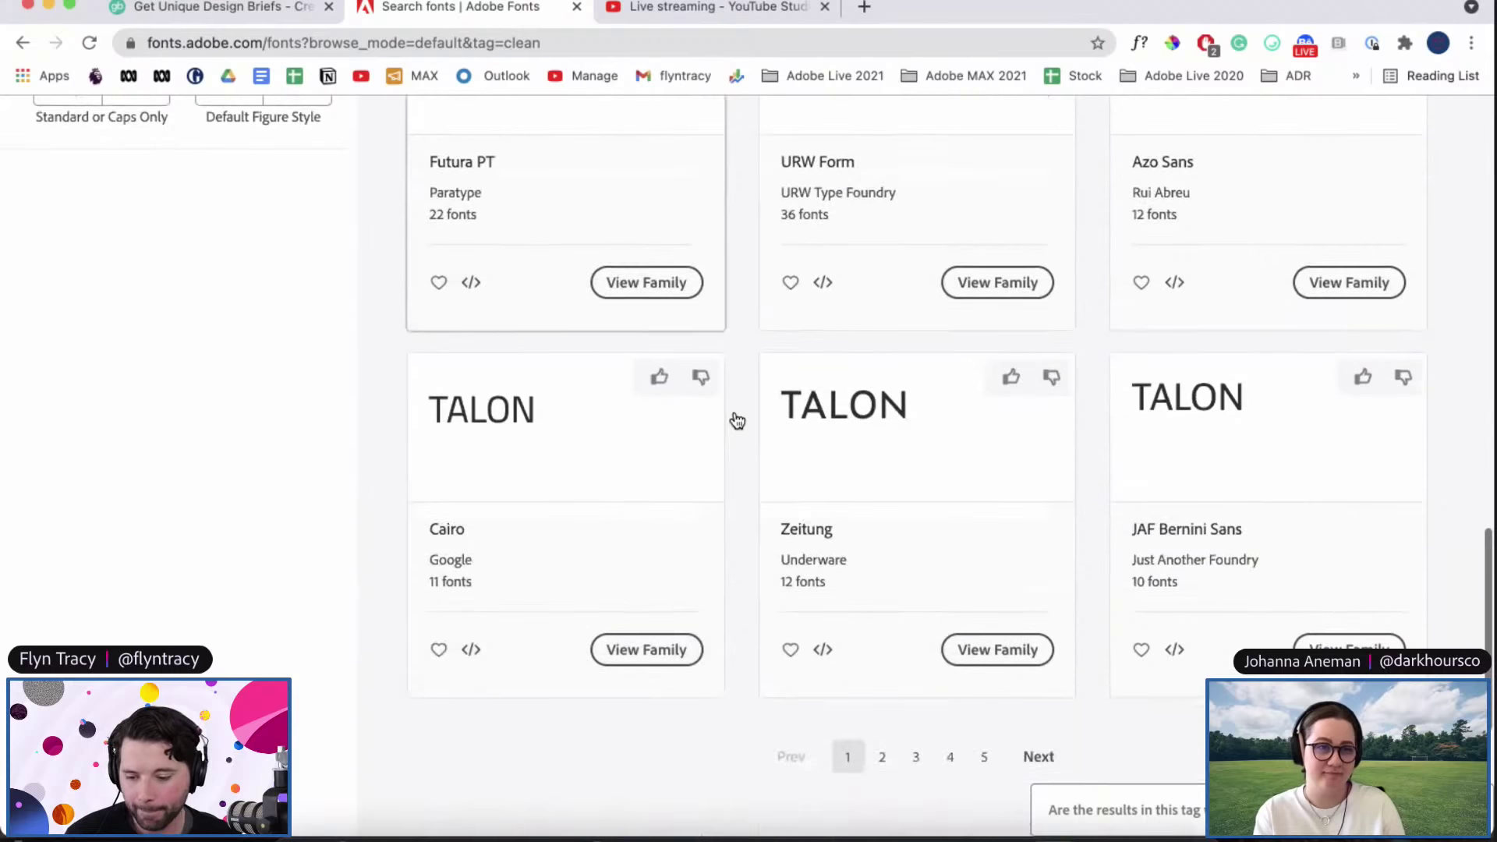
pyautogui.scroll(3, 735, 418)
pyautogui.scroll(-1, 670, 350)
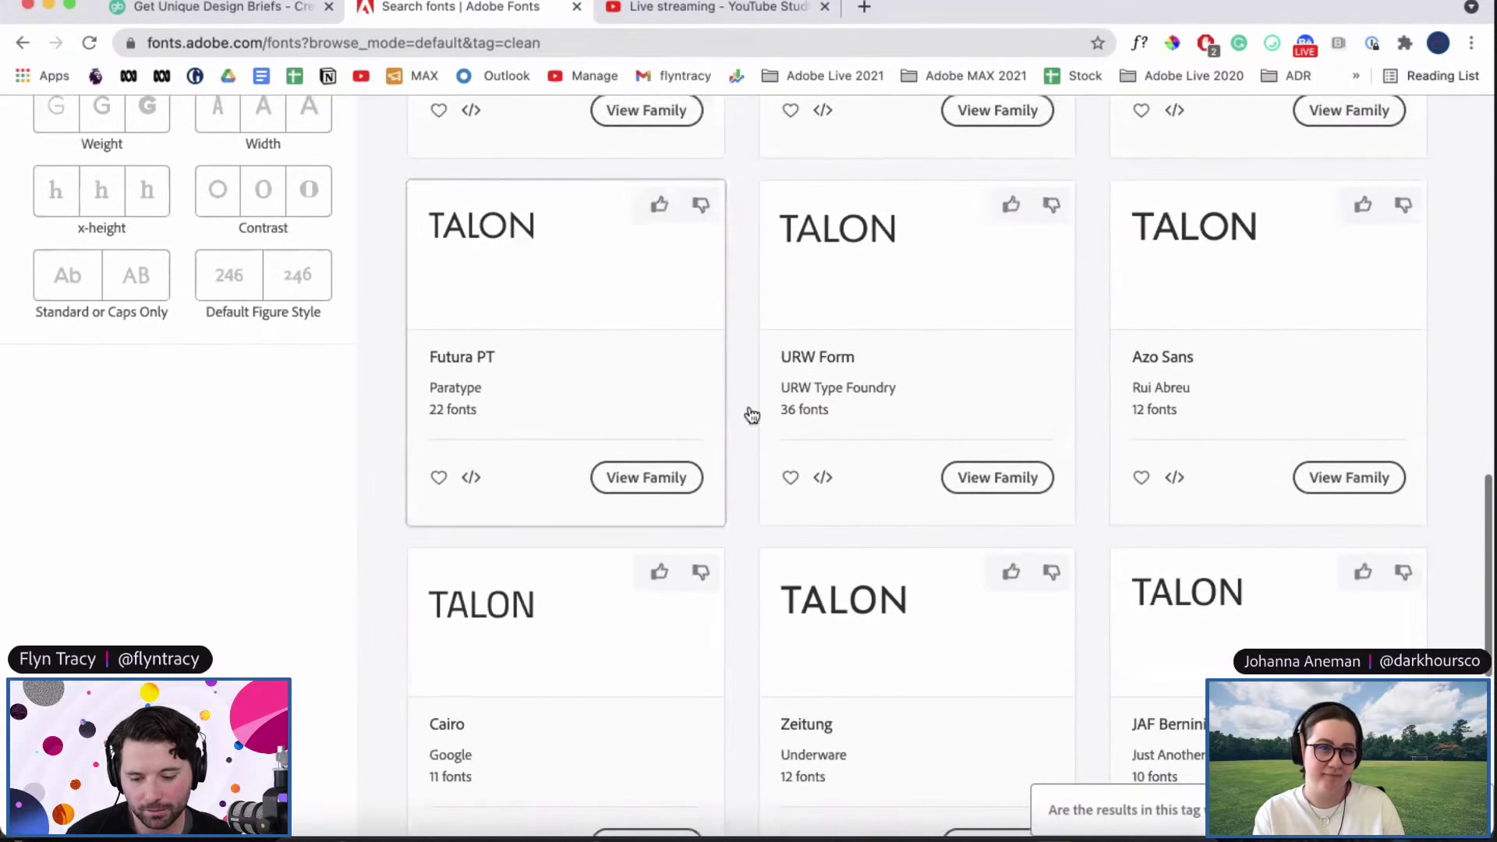
pyautogui.scroll(-3, 747, 429)
pyautogui.scroll(6, 750, 431)
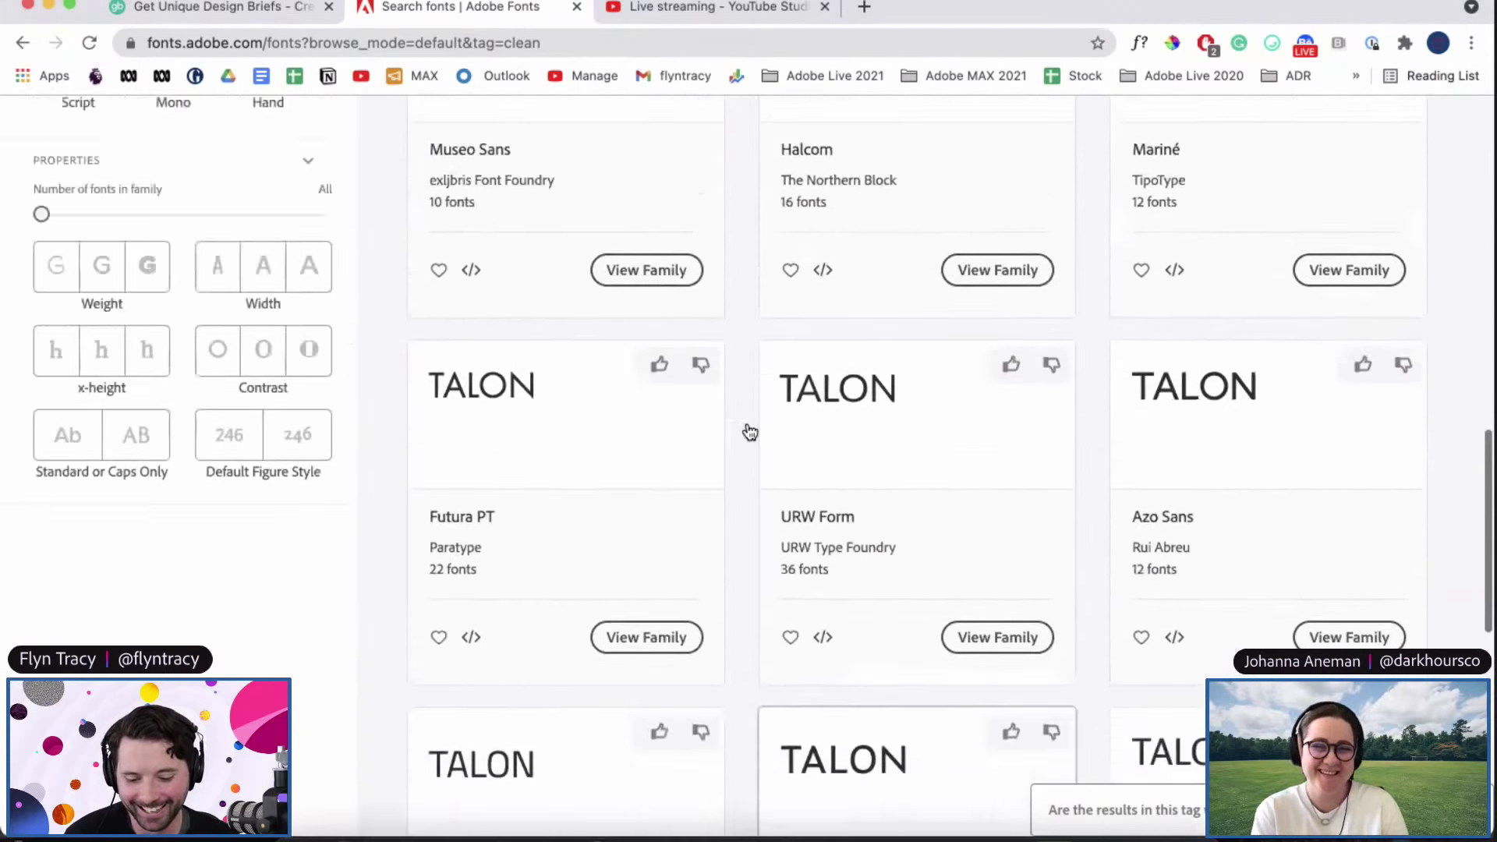
pyautogui.scroll(2, 750, 431)
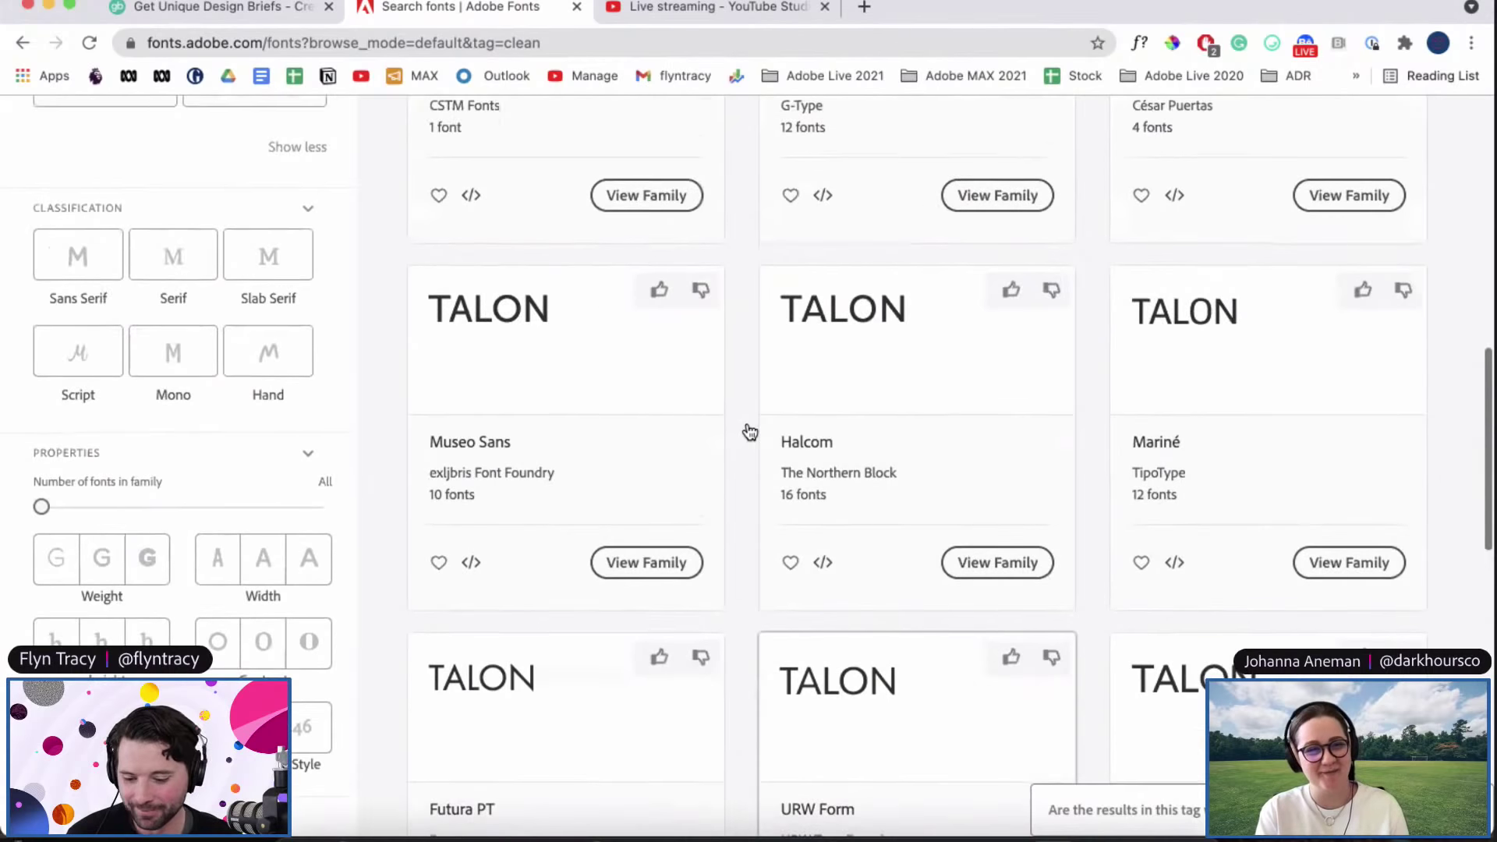
# Step: Open the Halcom font family and look through its styles from Thin to Black Italic
pyautogui.click(871, 331)
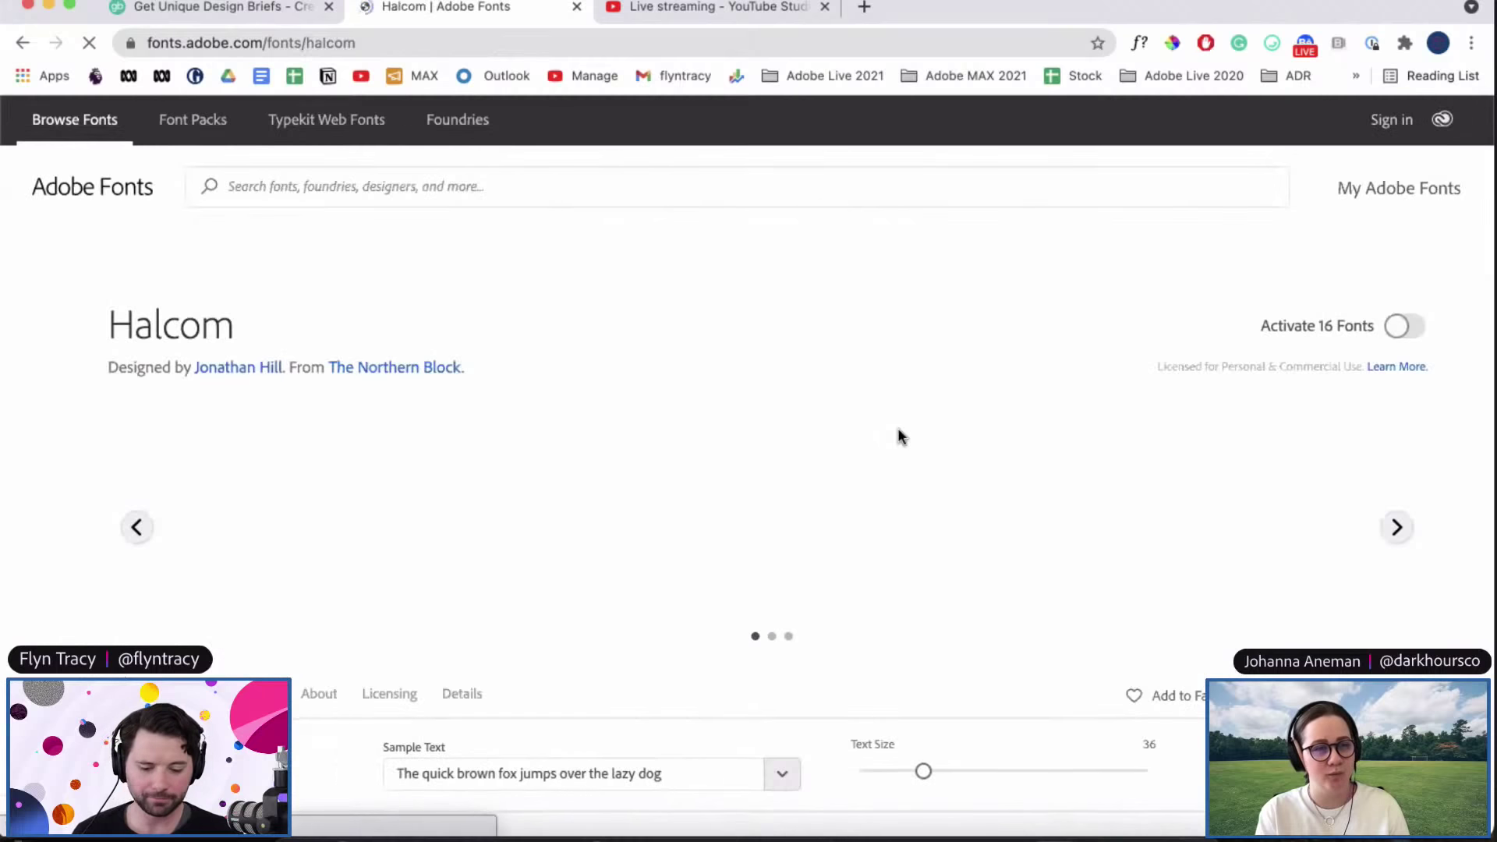
pyautogui.scroll(-2, 899, 435)
pyautogui.scroll(-1, 898, 435)
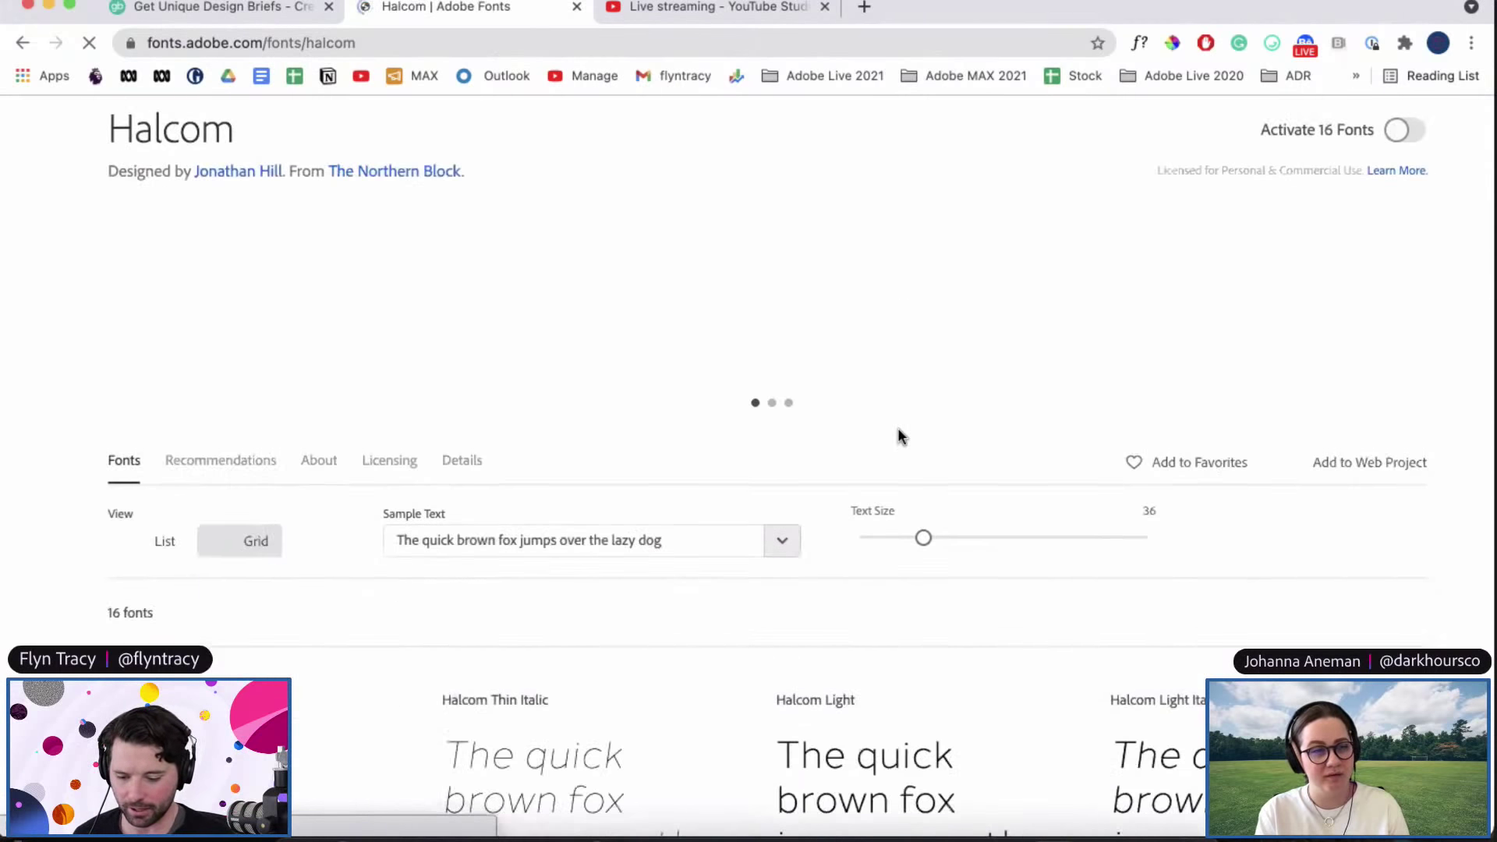
pyautogui.scroll(-4, 897, 431)
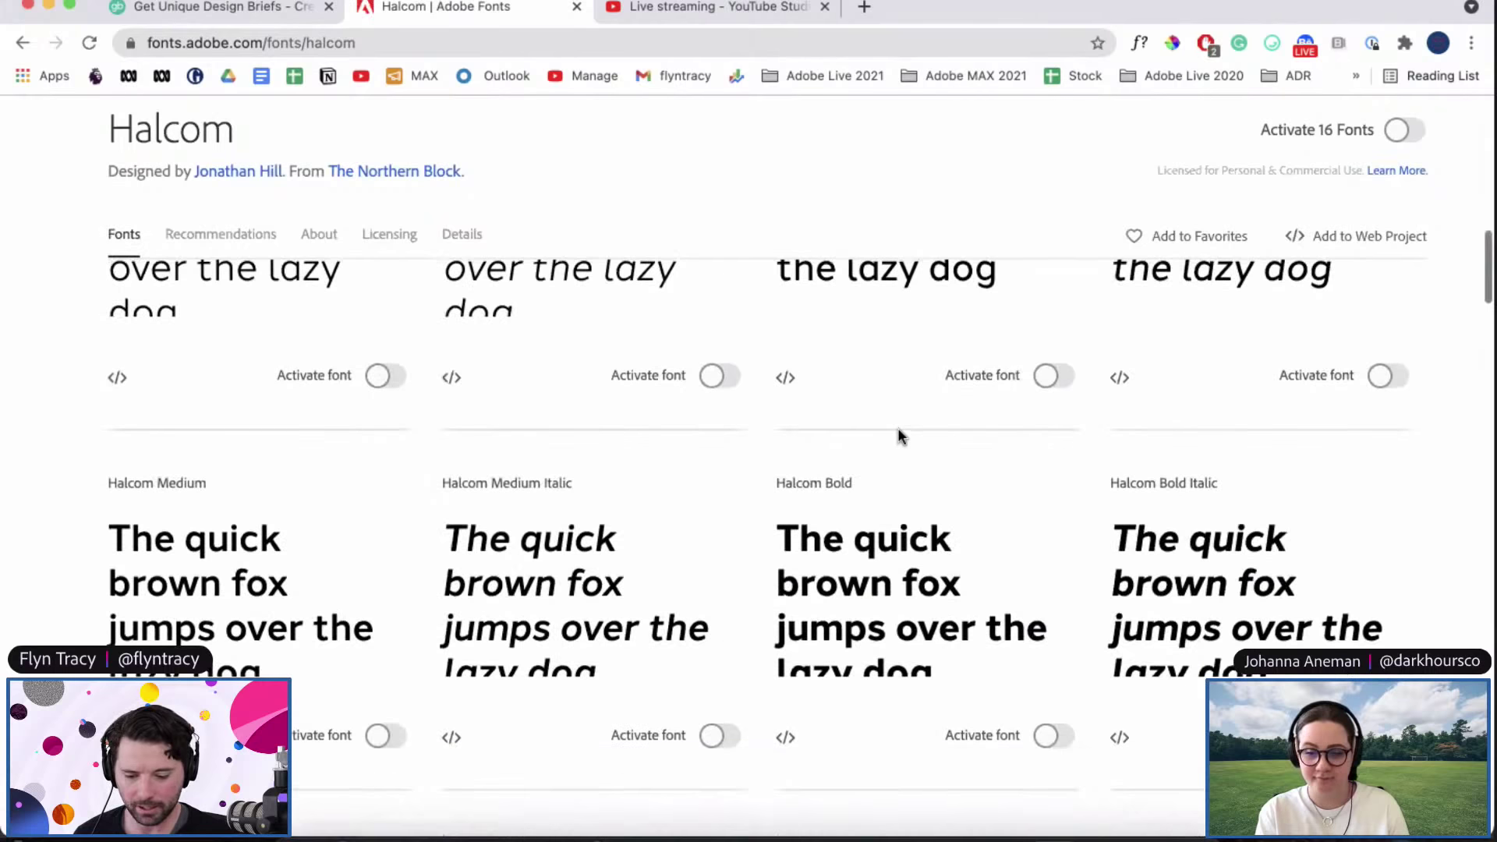
pyautogui.scroll(-3, 889, 575)
pyautogui.scroll(1, 890, 577)
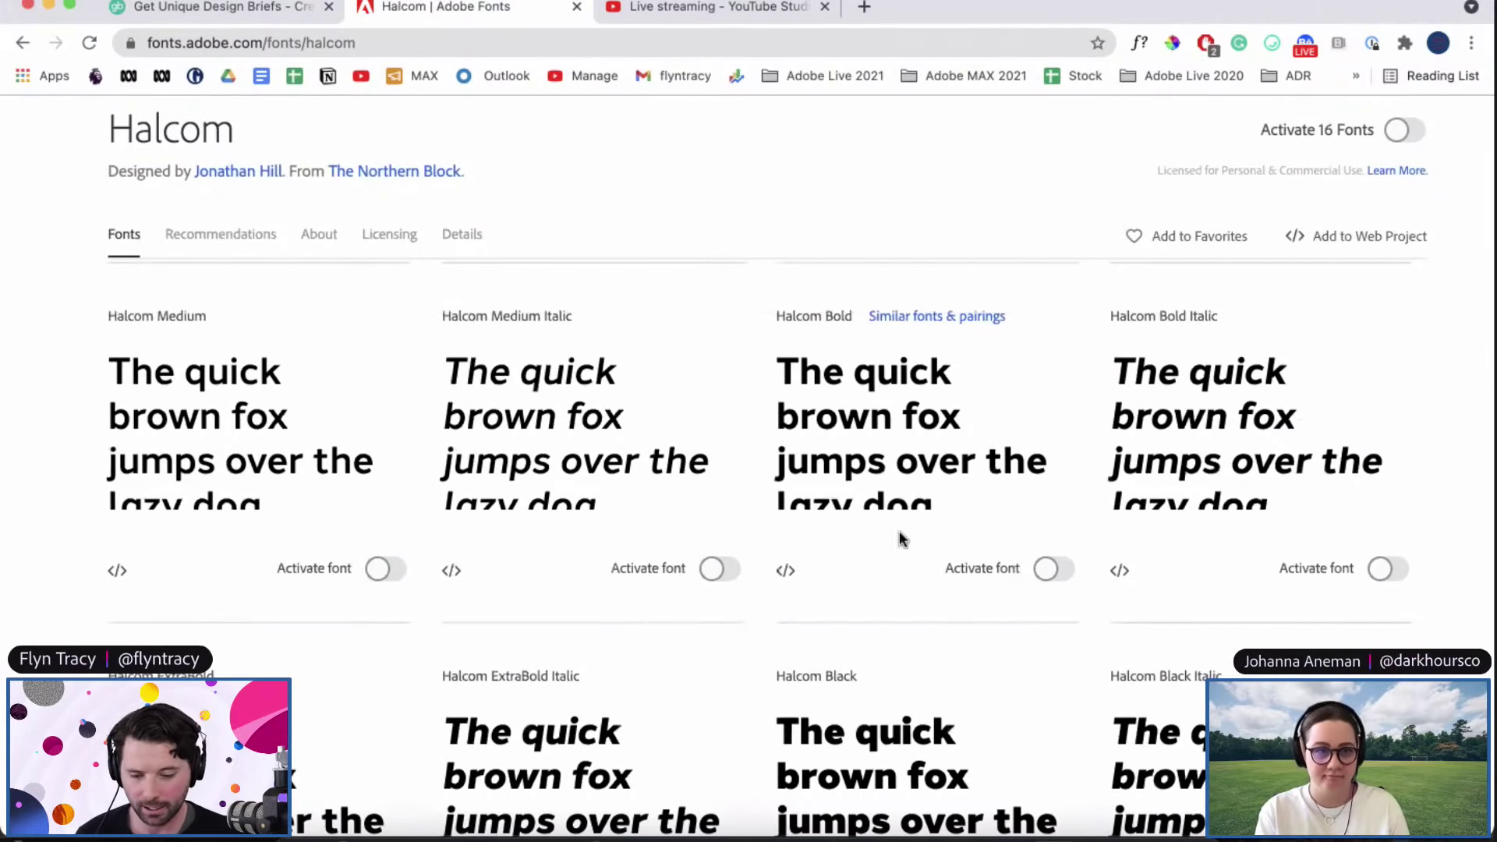
pyautogui.scroll(-4, 873, 433)
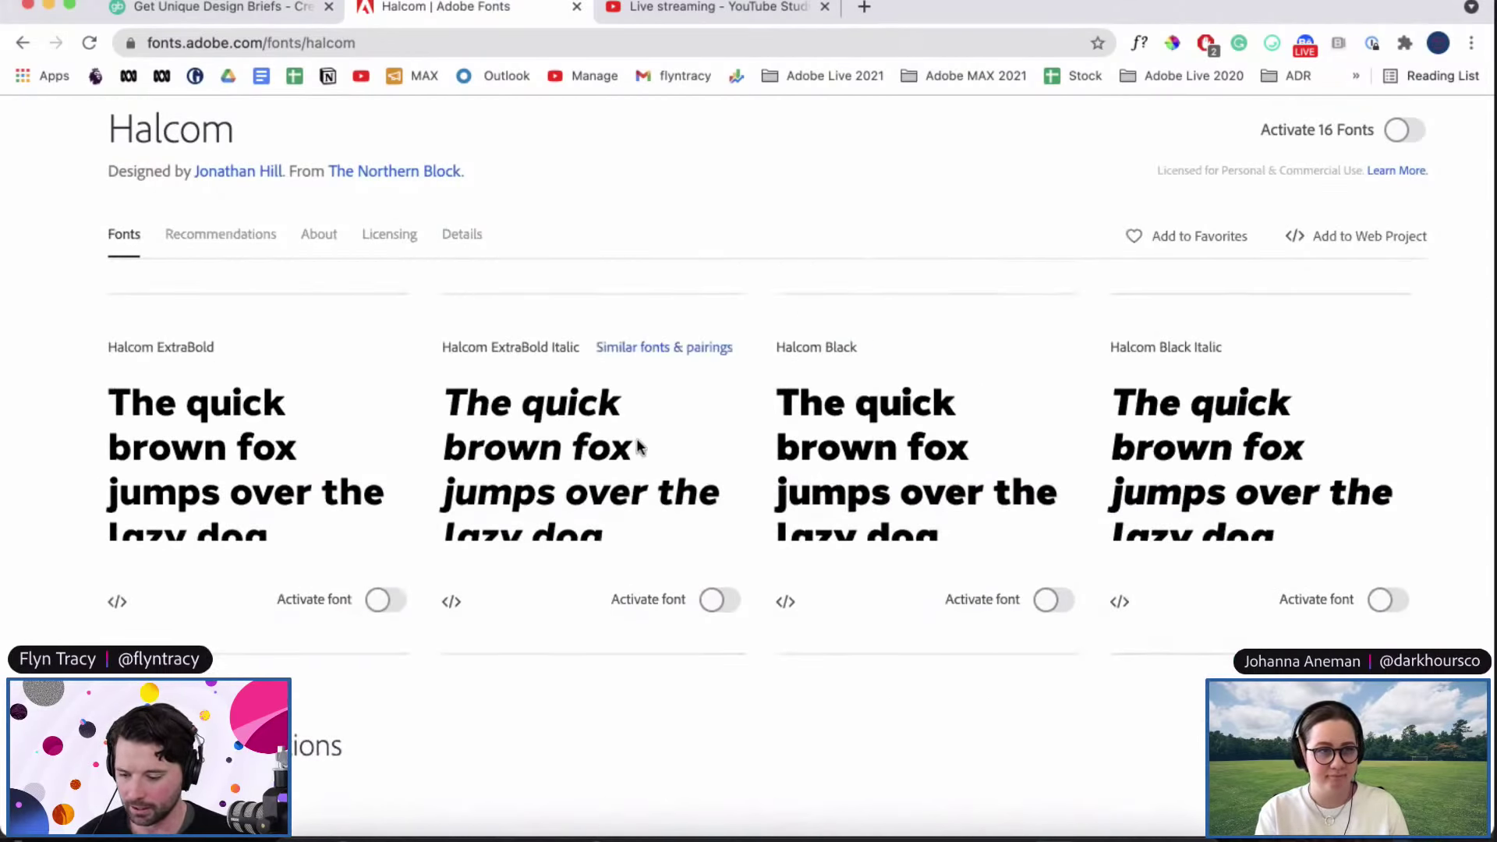
pyautogui.scroll(15, 853, 483)
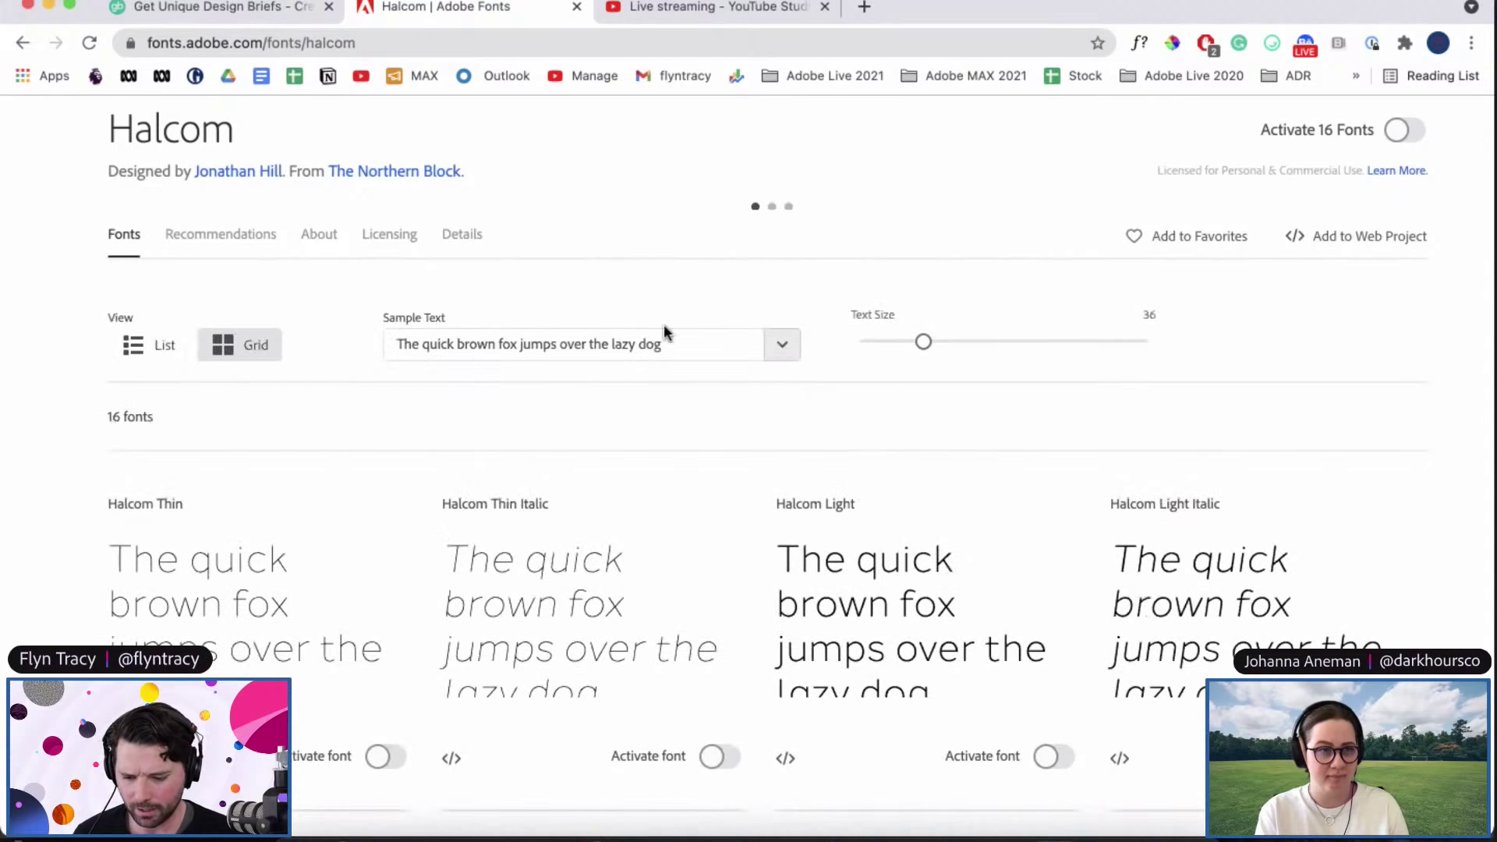
# Step: Preview the Halcom styles with the sample text TALON at text size 55
pyautogui.click(618, 341)
pyautogui.write('TALON')
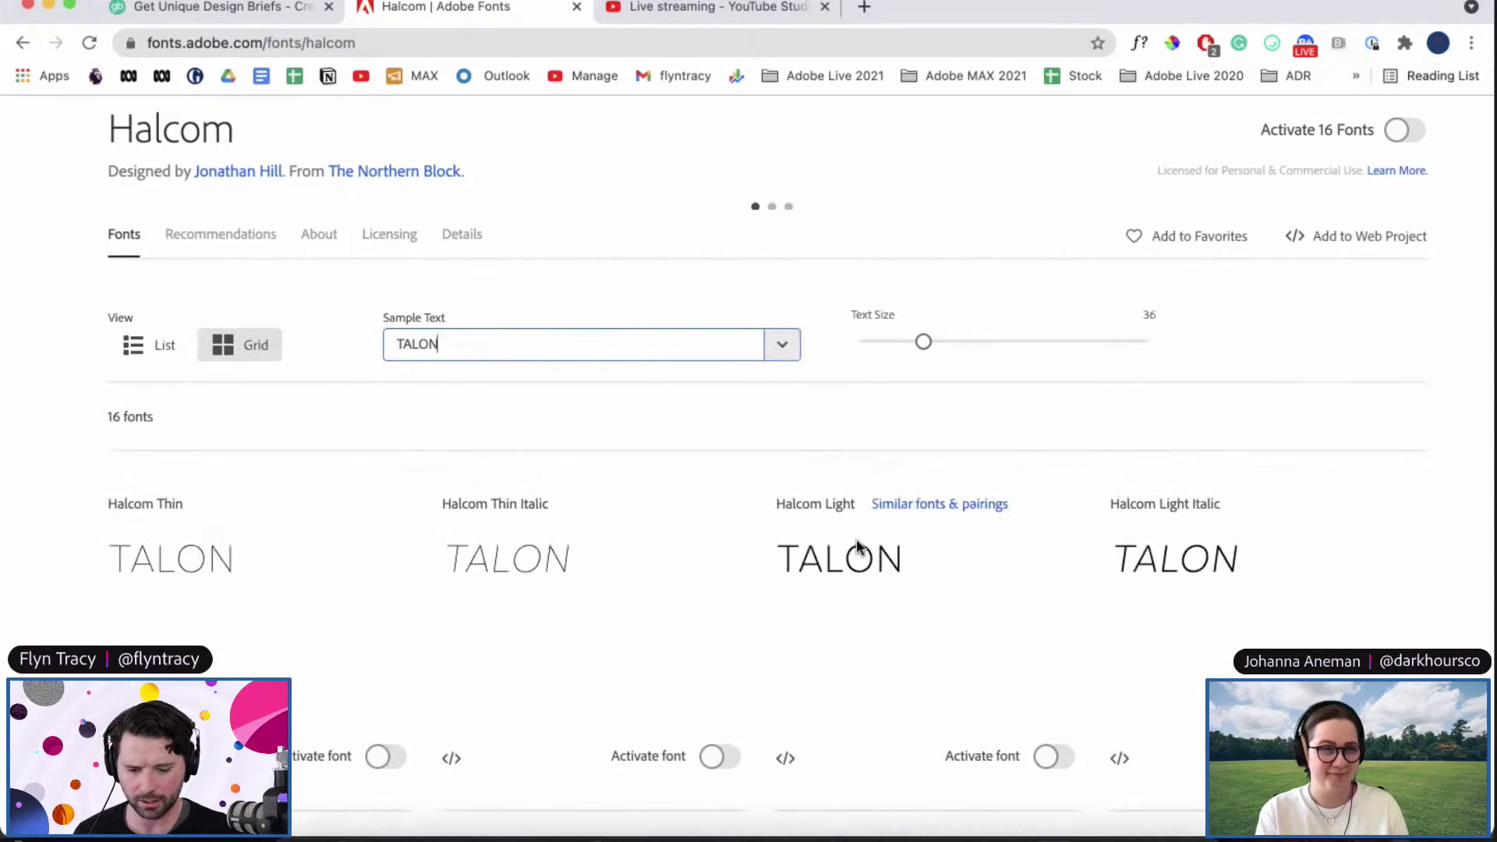
pyautogui.scroll(-1, 857, 546)
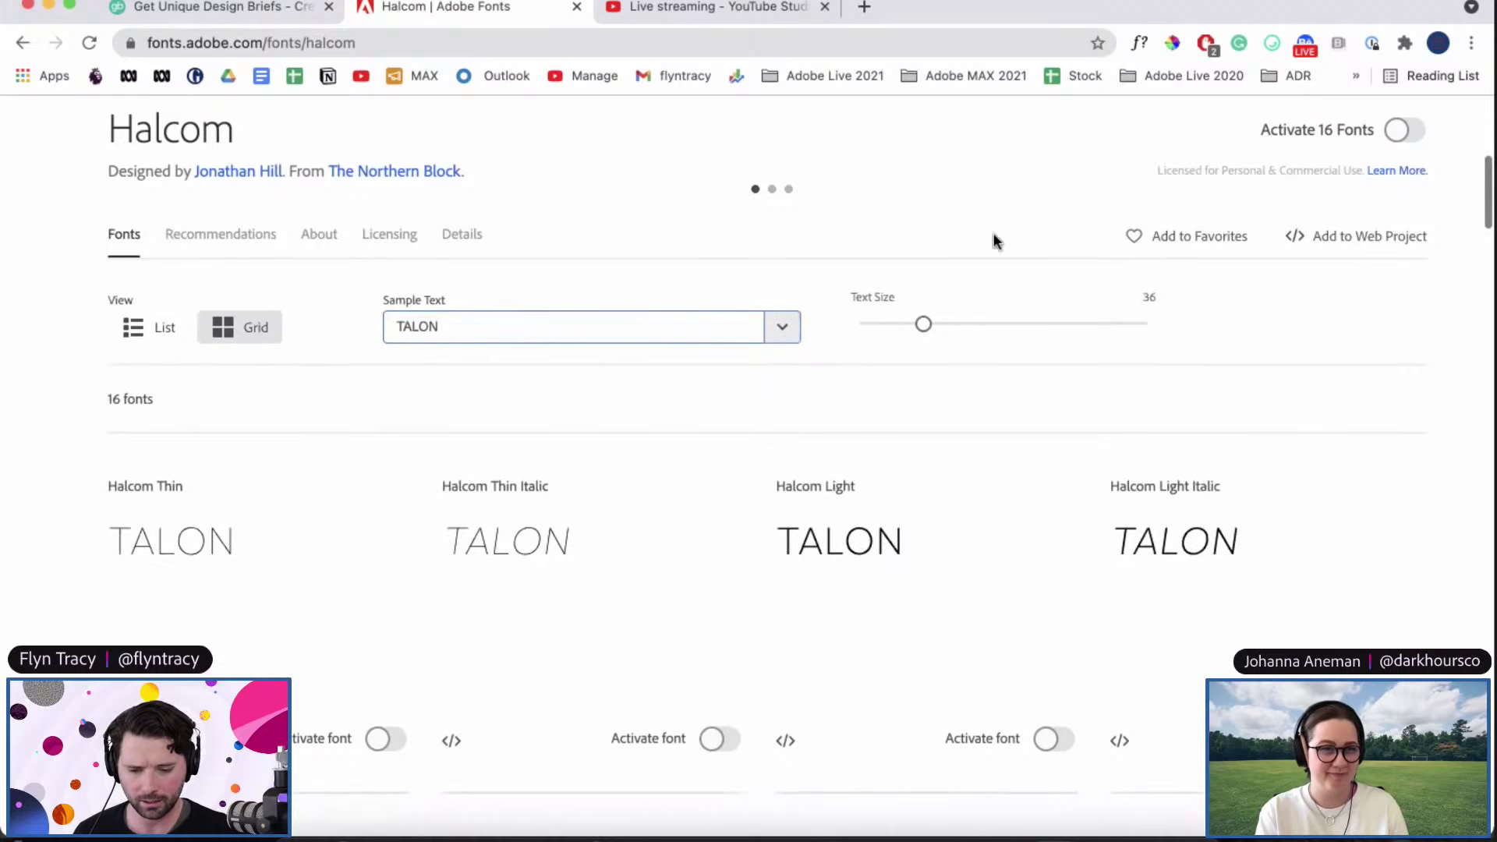
pyautogui.click(968, 324)
# Step: Compare the TALON previews across all Halcom weights and italics, down to the recommended similar fonts
pyautogui.scroll(-1, 855, 633)
pyautogui.scroll(-8, 853, 632)
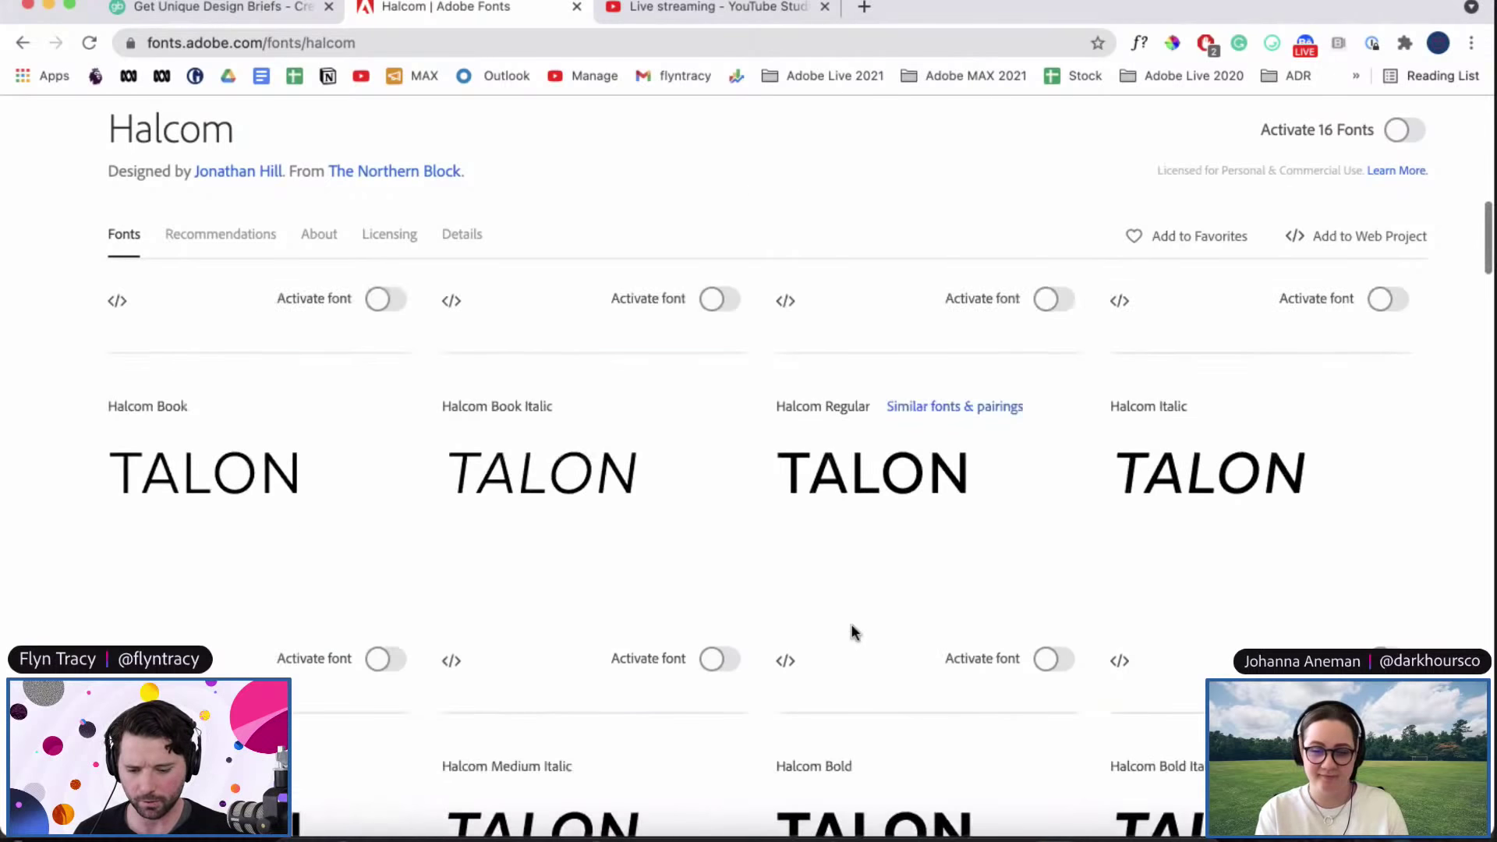
pyautogui.scroll(-5, 854, 623)
pyautogui.scroll(-5, 853, 623)
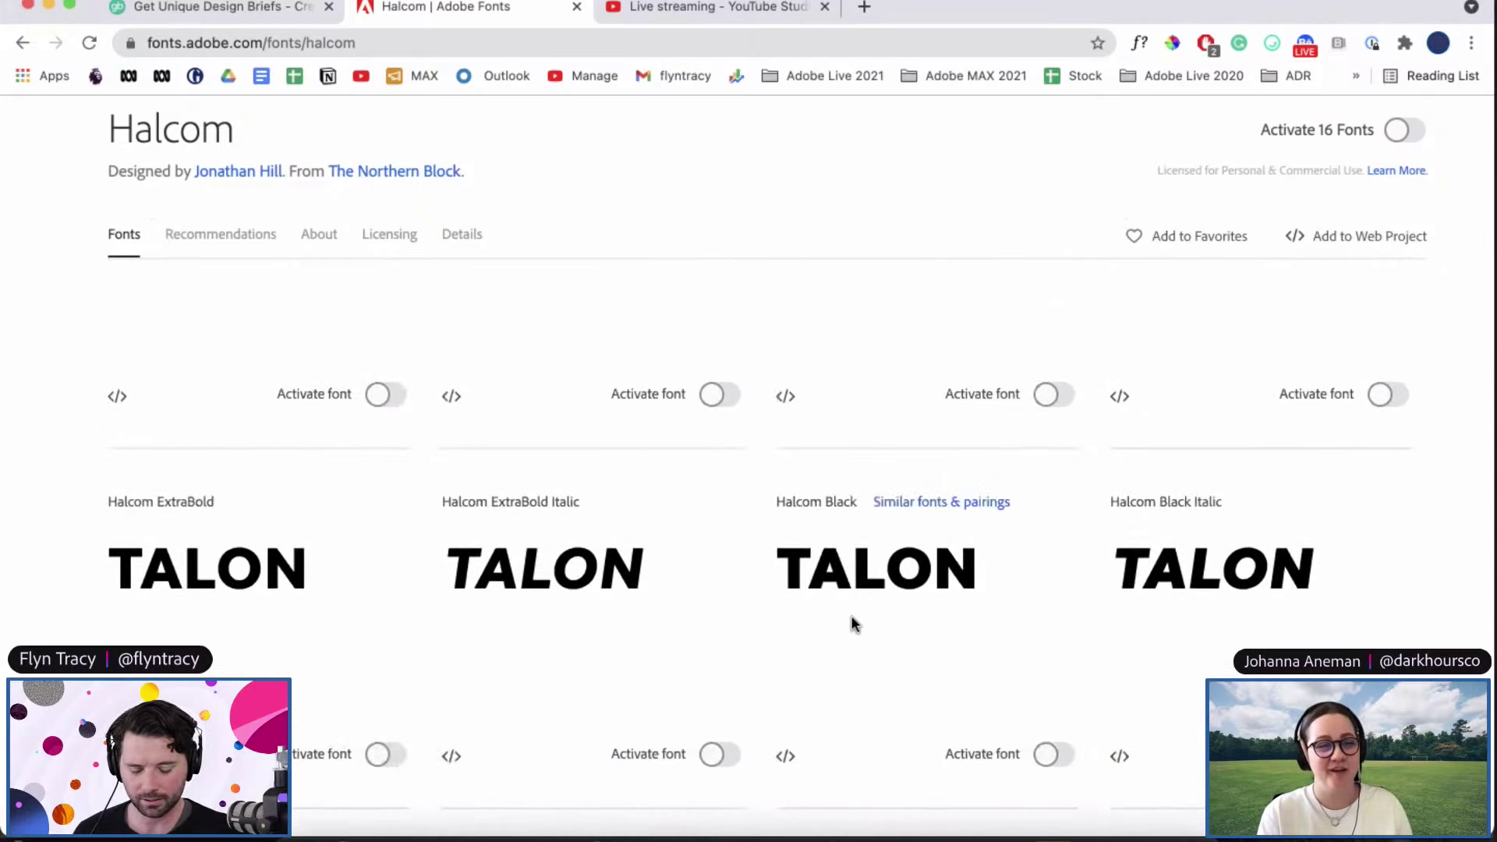
pyautogui.scroll(10, 881, 577)
pyautogui.scroll(-4, 874, 569)
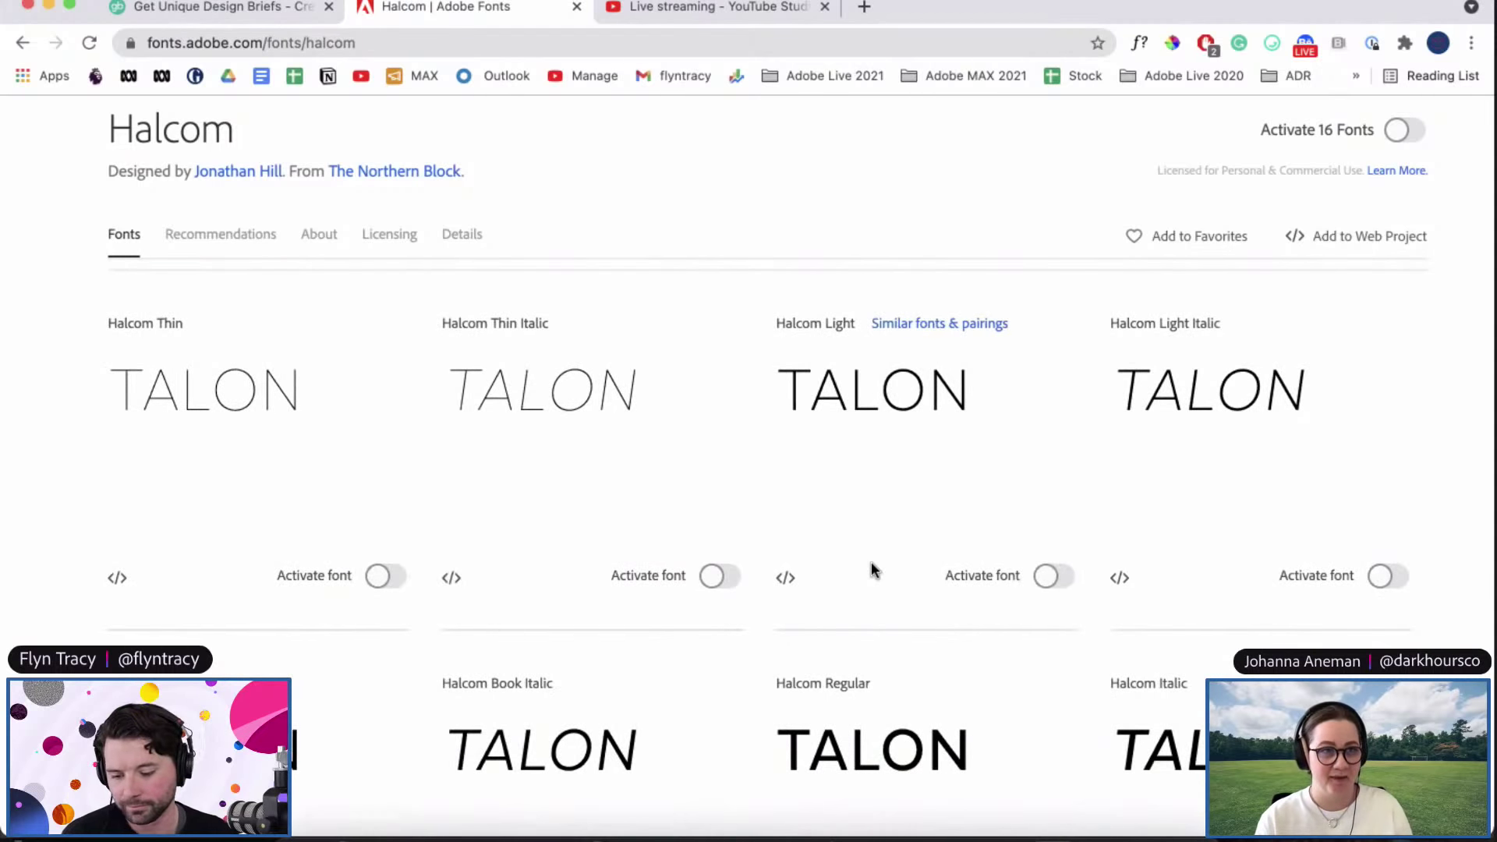
pyautogui.scroll(-15, 873, 570)
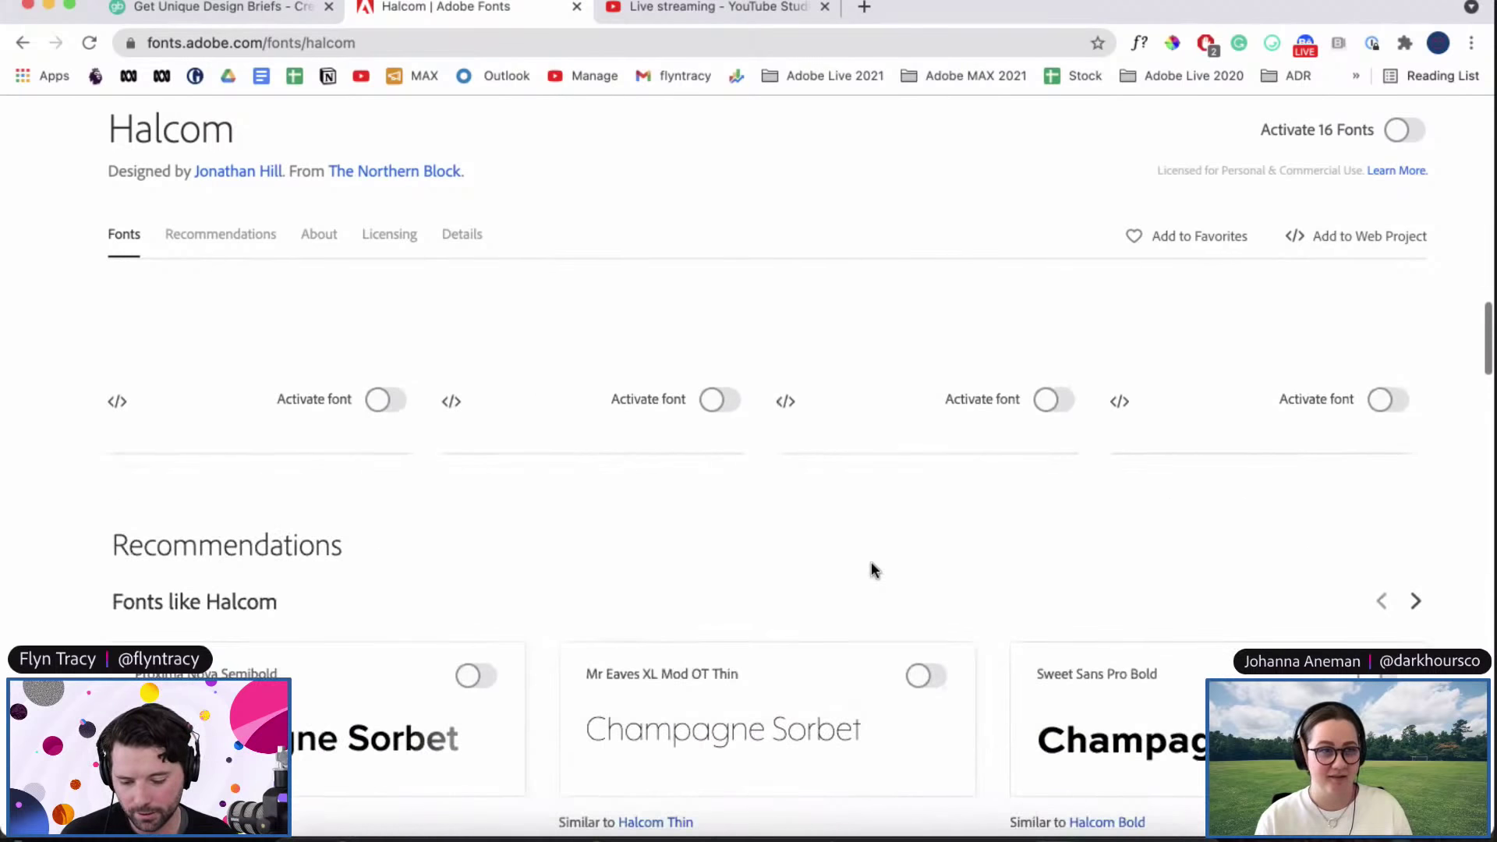
pyautogui.scroll(-3, 872, 570)
pyautogui.scroll(15, 871, 570)
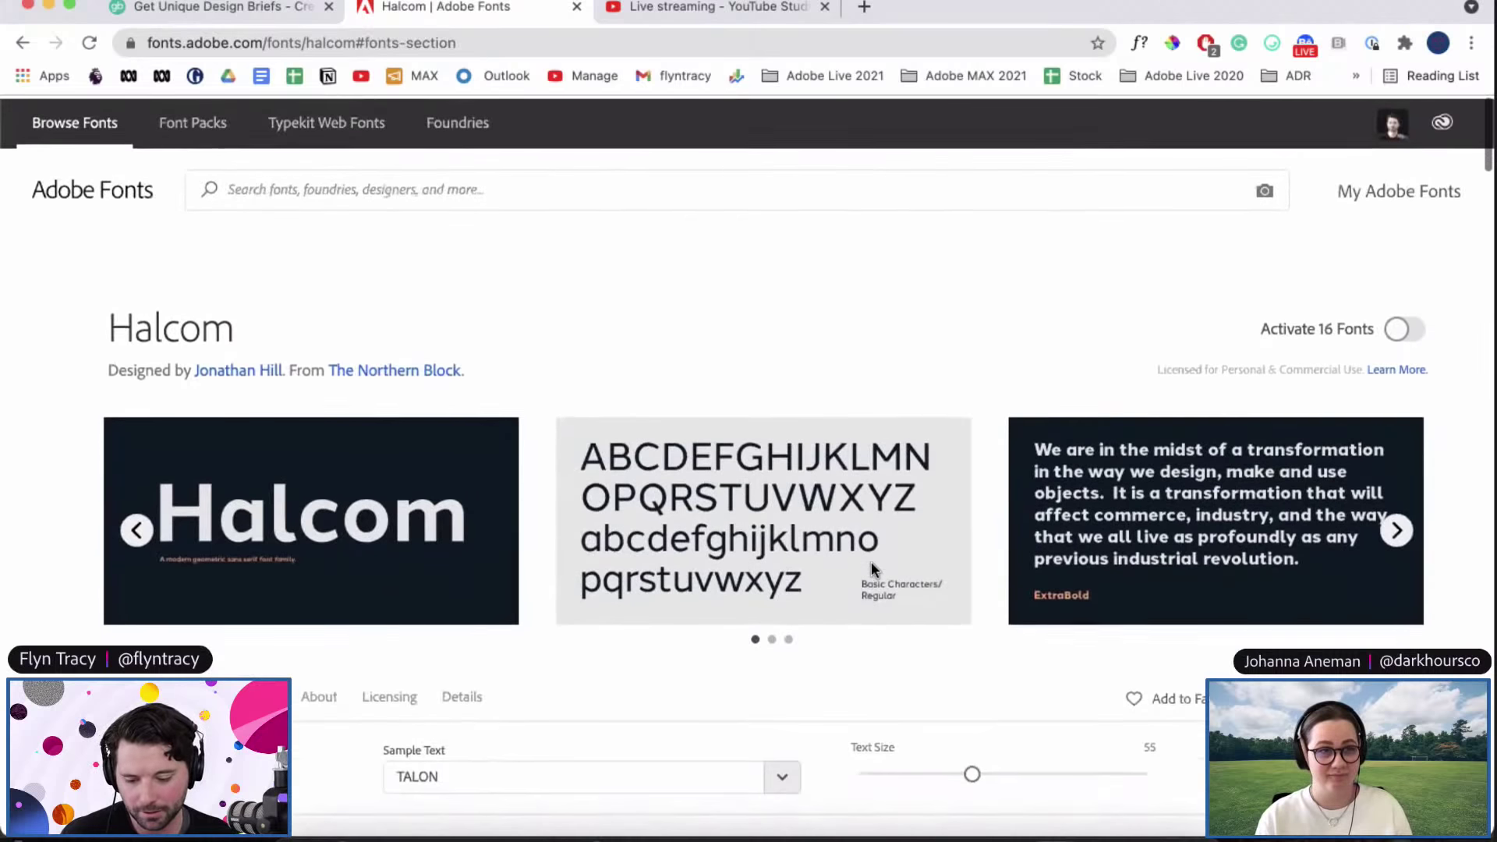
# Step: Activate all 16 fonts of the Halcom family
pyautogui.scroll(-6, 872, 566)
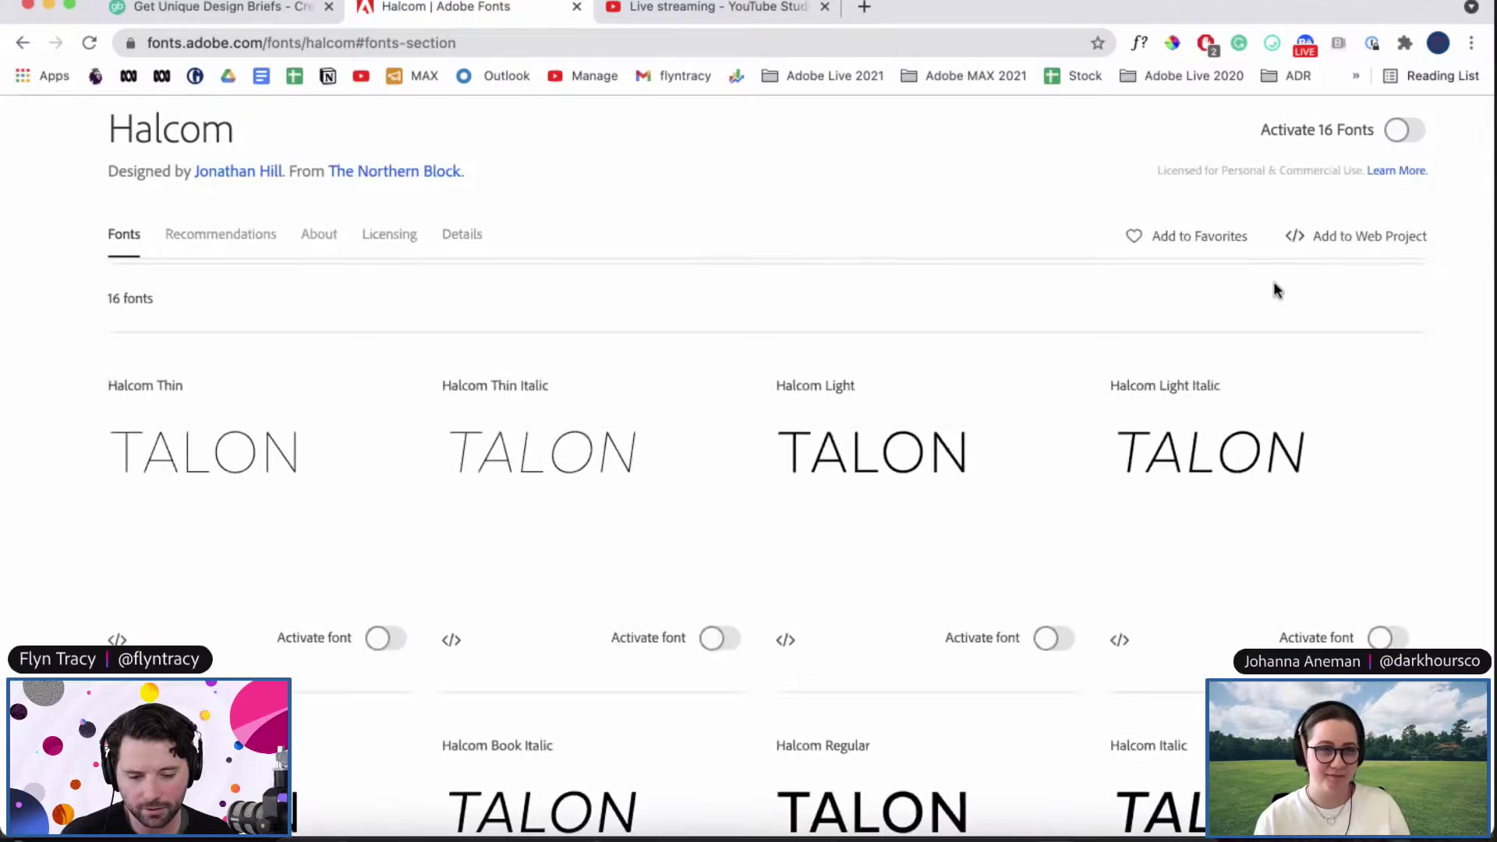
pyautogui.click(1406, 212)
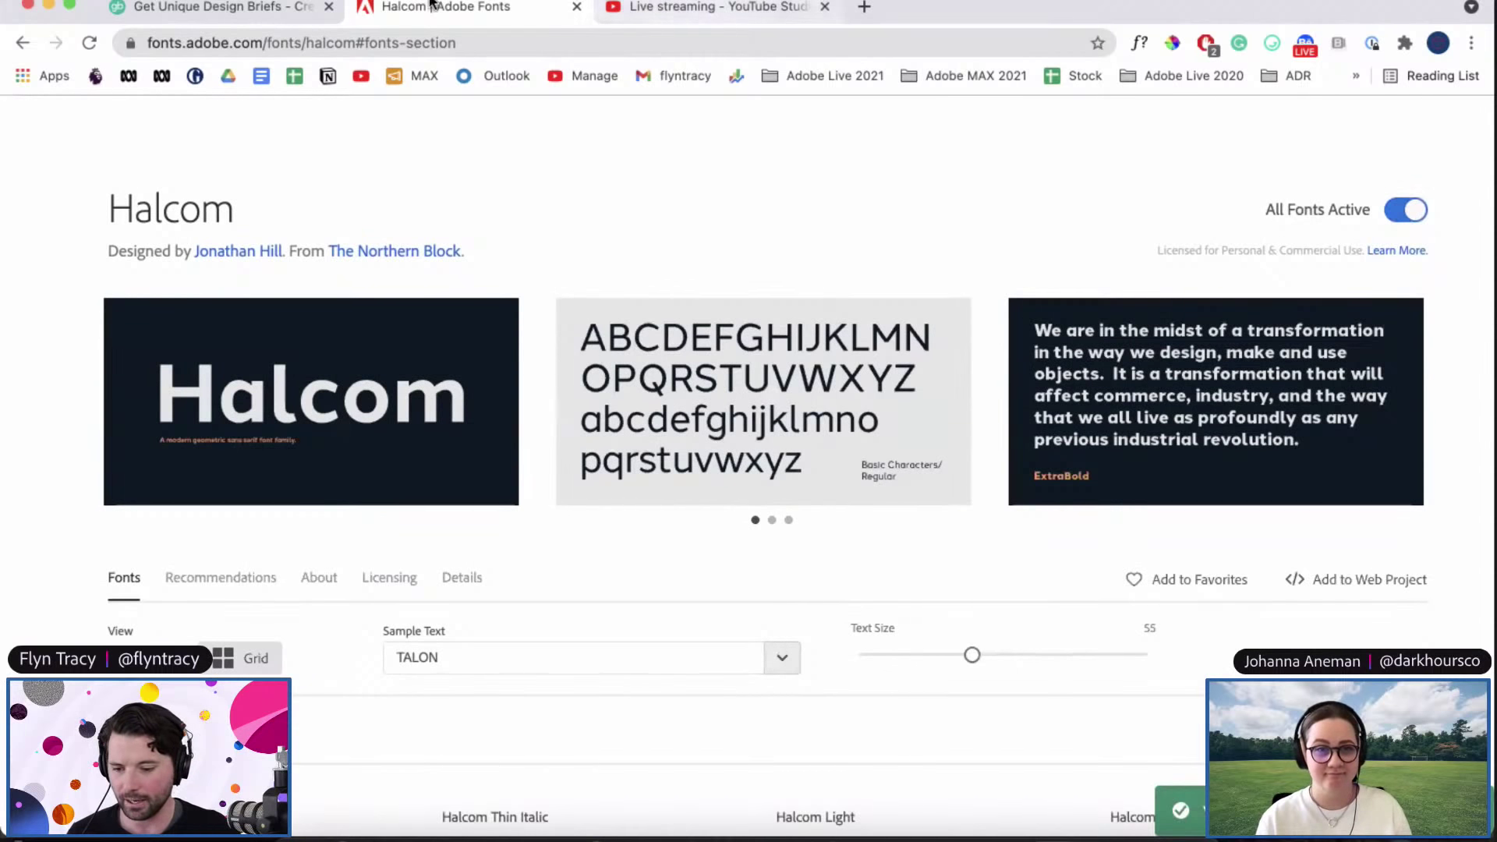
# Step: Return to the font search results, filter them by the Blackletter tag and look through the TALON previews
pyautogui.scroll(3, 434, 201)
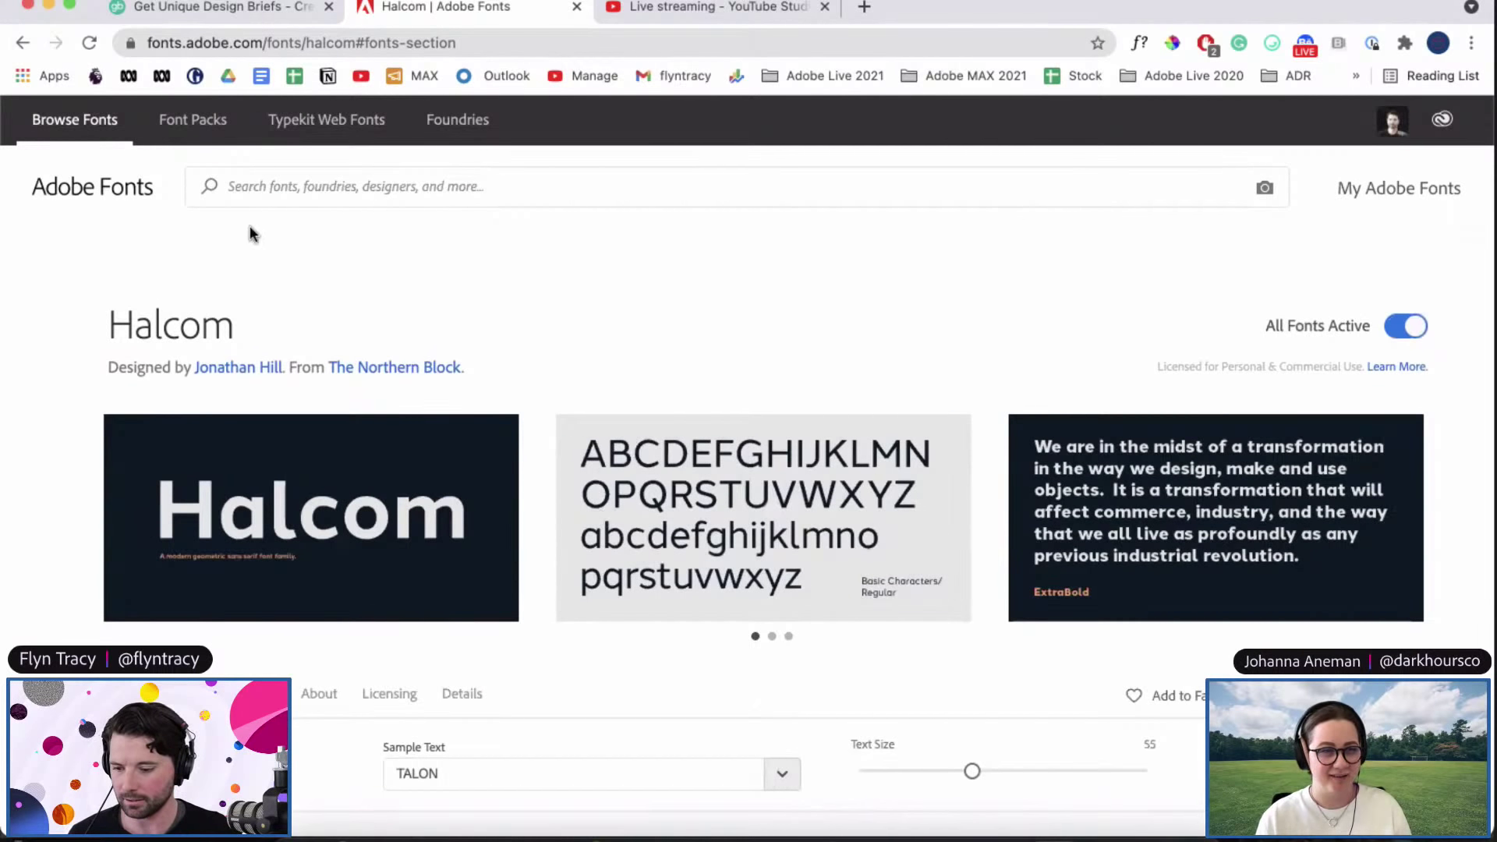
pyautogui.click(20, 43)
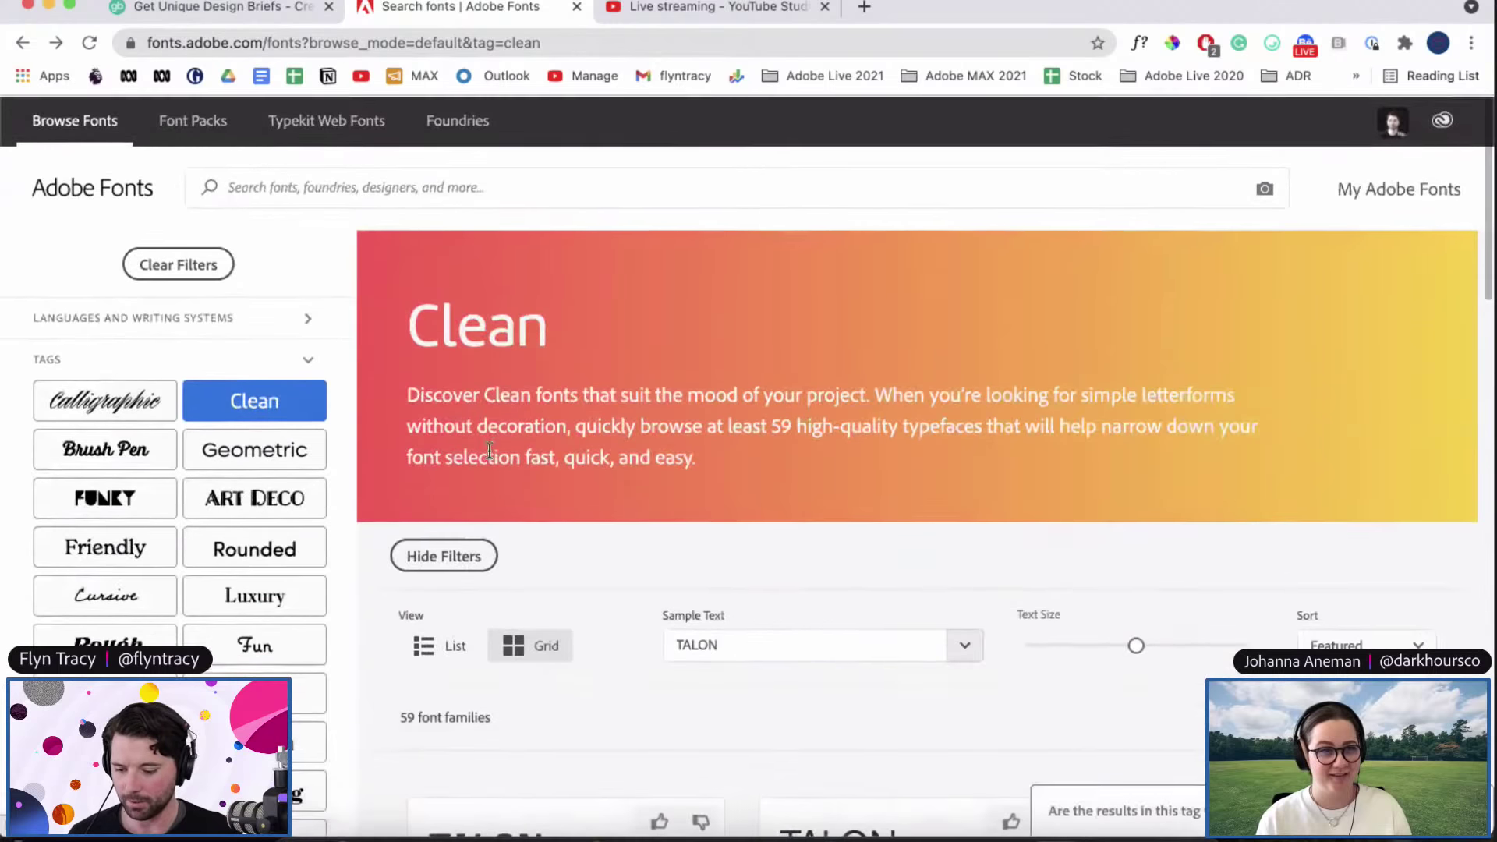
pyautogui.scroll(-2, 250, 608)
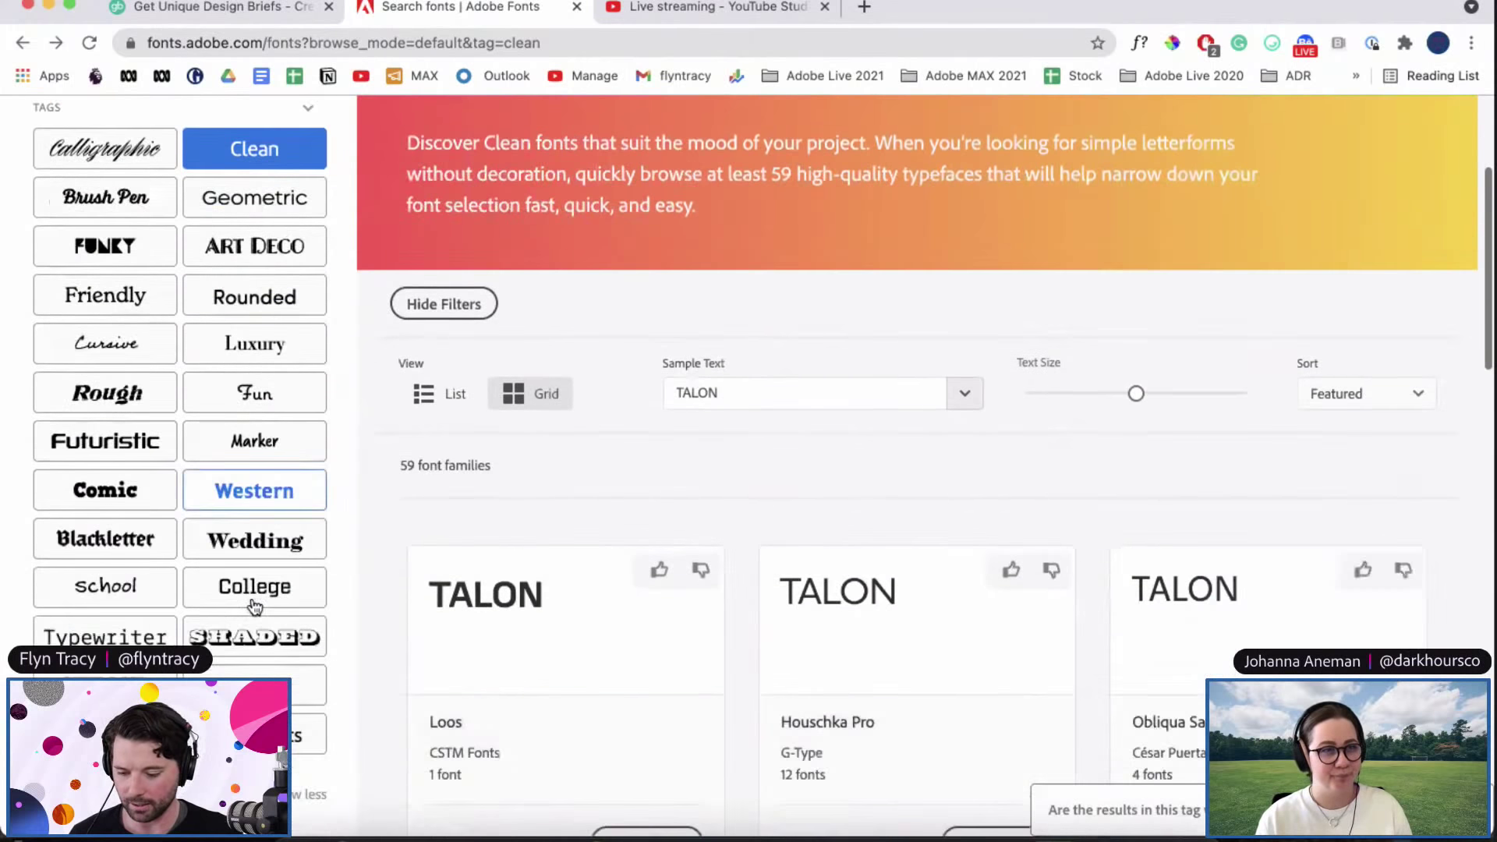
pyautogui.click(74, 555)
pyautogui.scroll(-12, 712, 467)
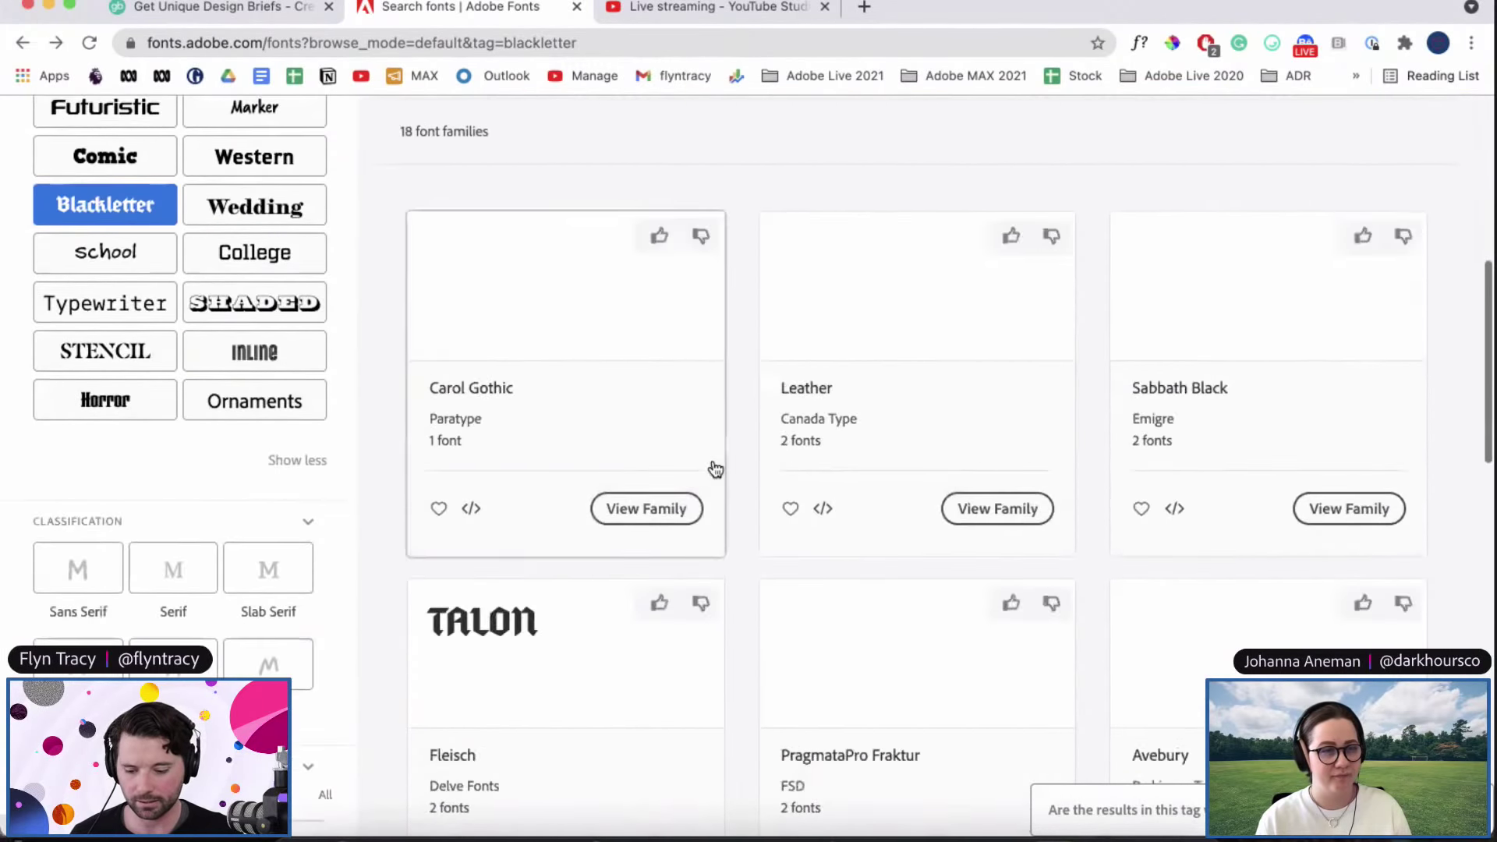
pyautogui.scroll(2, 743, 446)
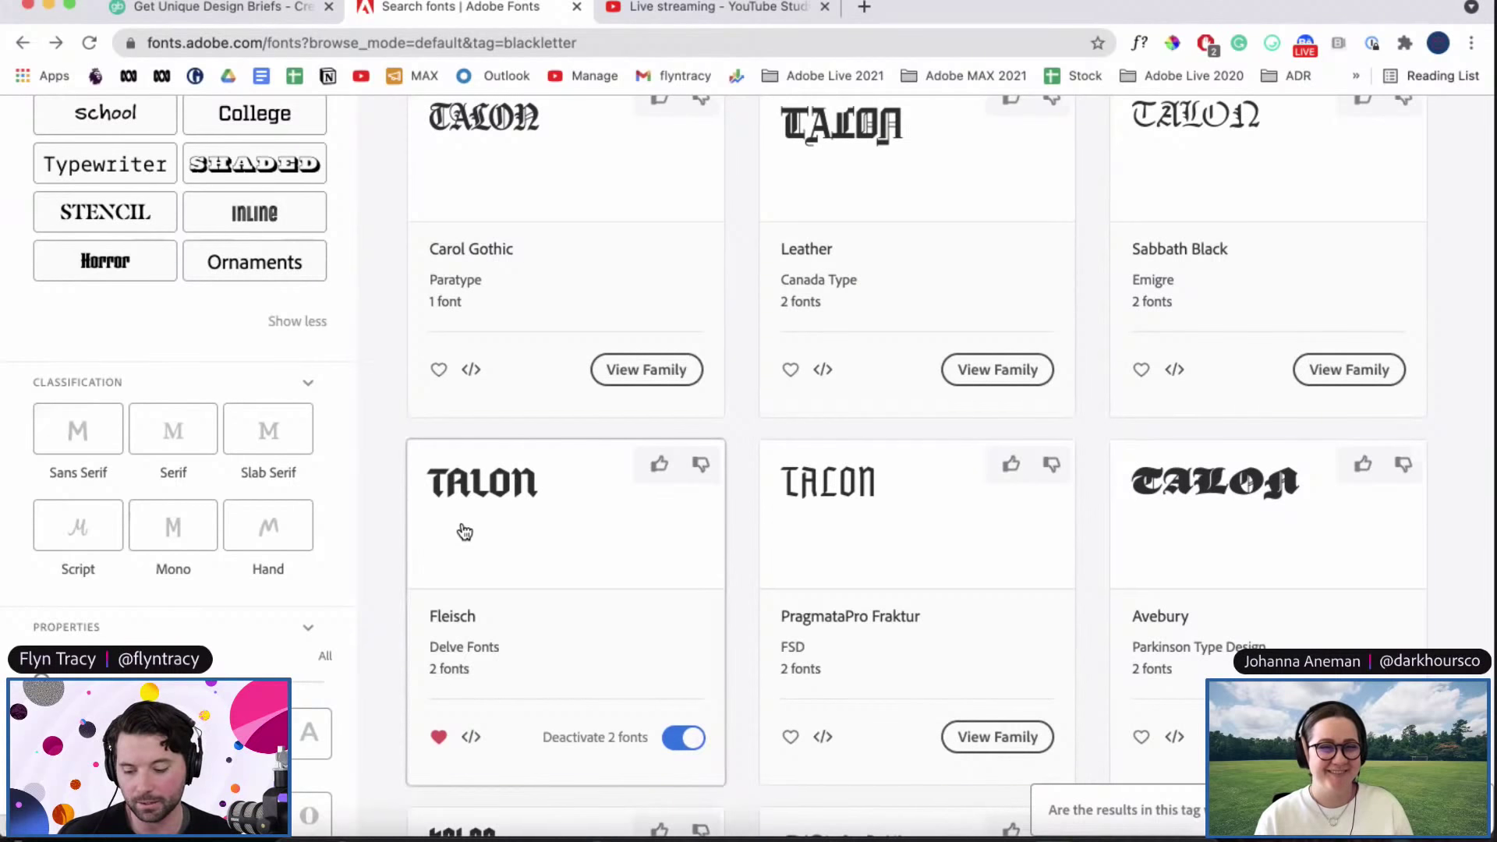
pyautogui.scroll(-1, 512, 504)
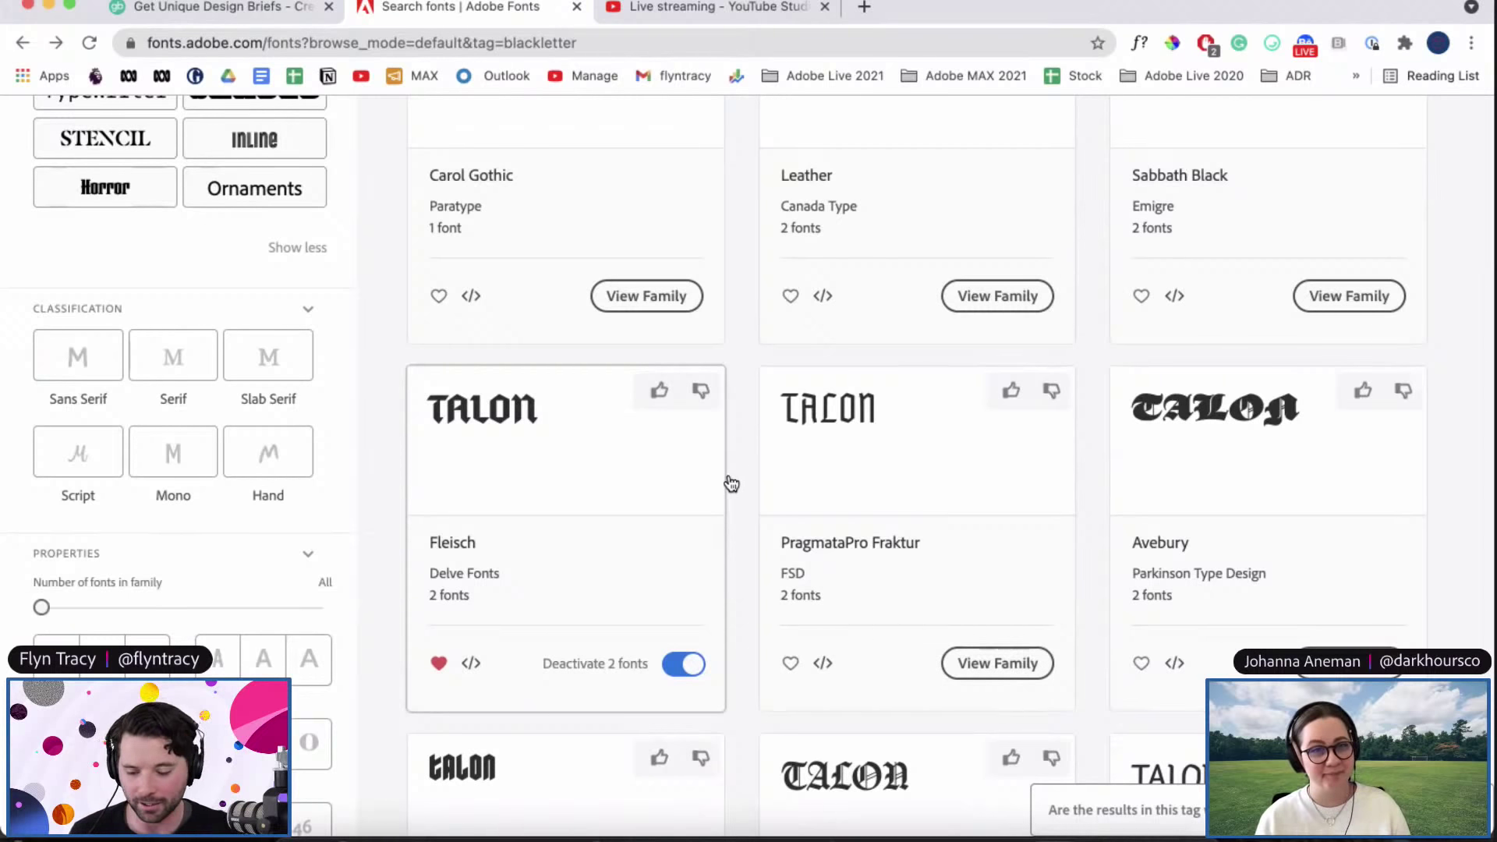
pyautogui.scroll(15, 735, 471)
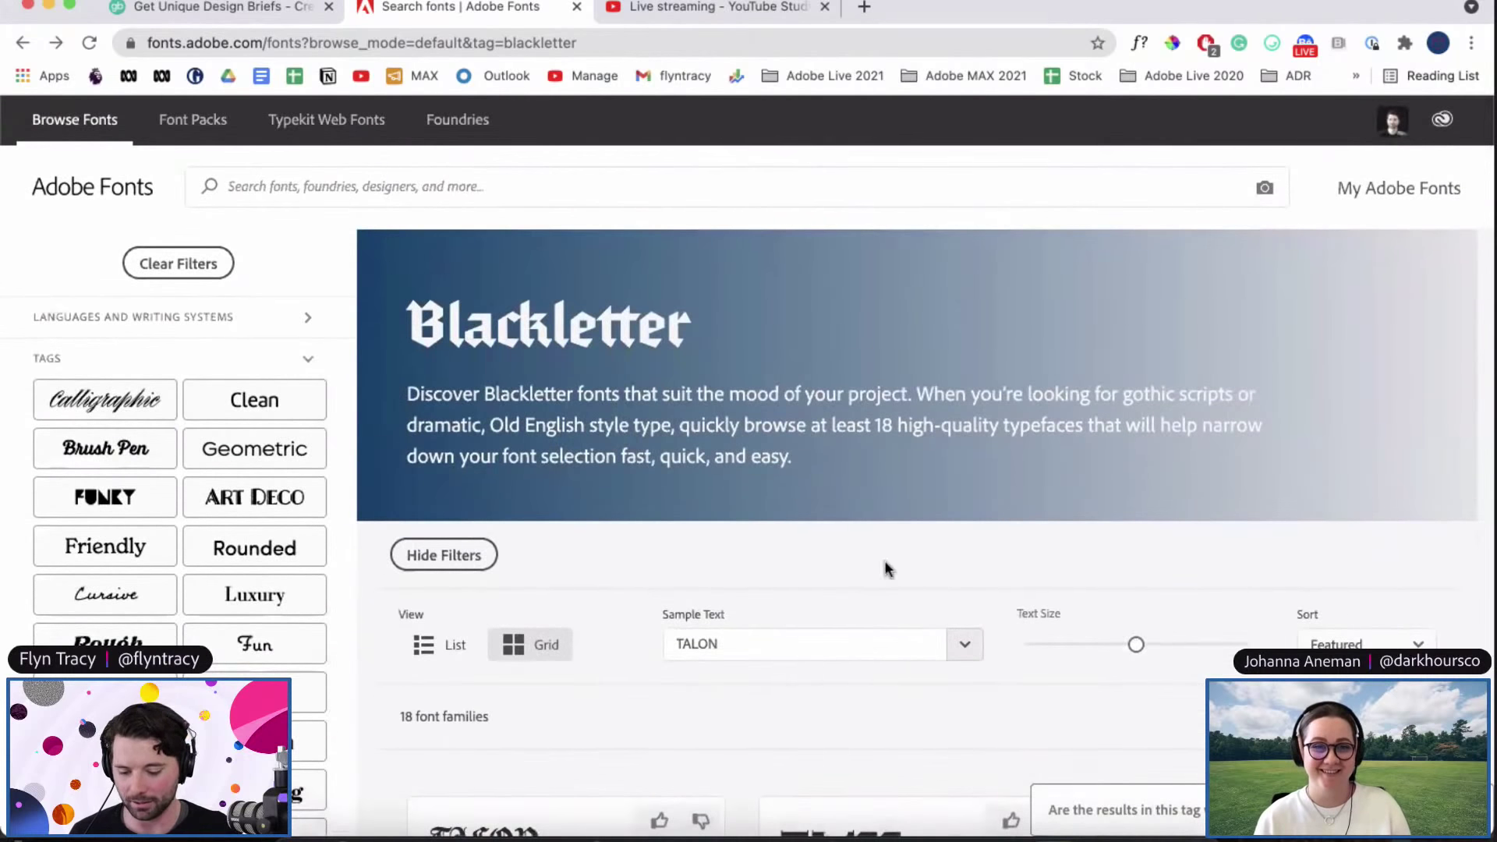
# Step: Switch to Illustrator and select the TALON text and its font name for replacement
pyautogui.click(896, 828)
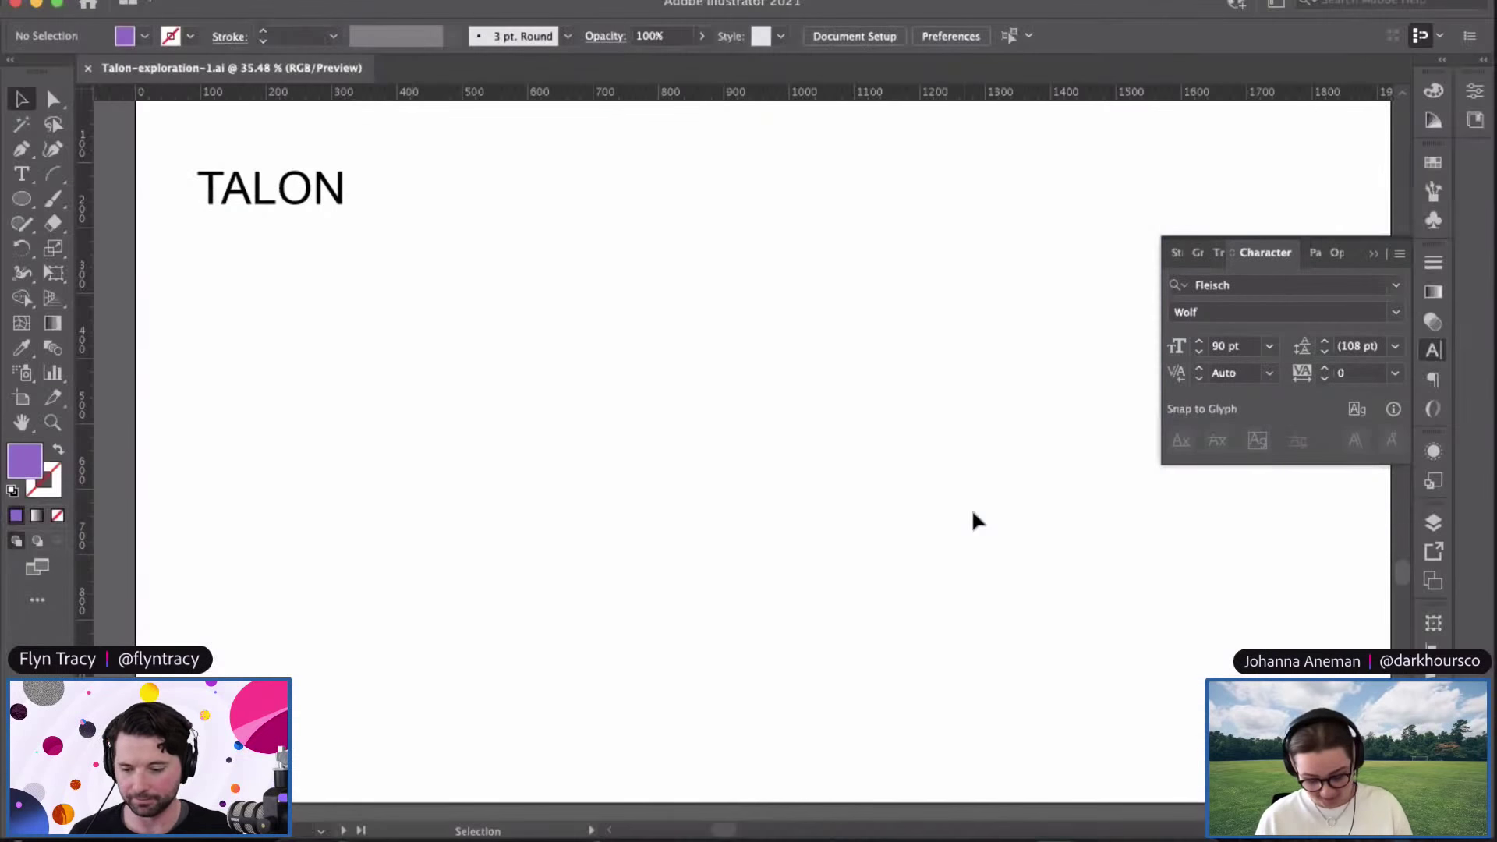
pyautogui.click(267, 195)
pyautogui.doubleClick(268, 195)
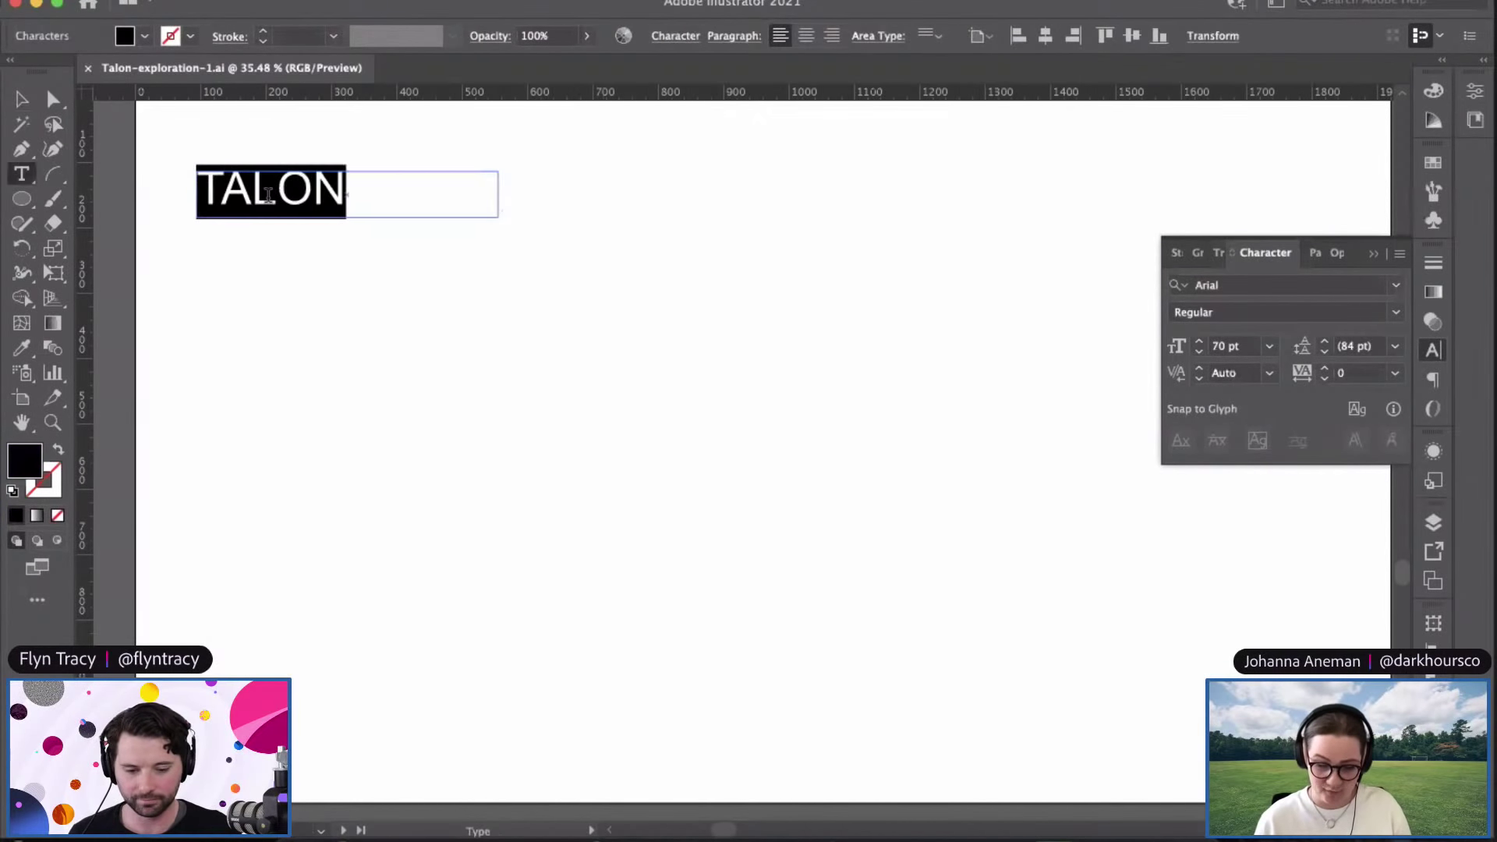
pyautogui.click(1268, 285)
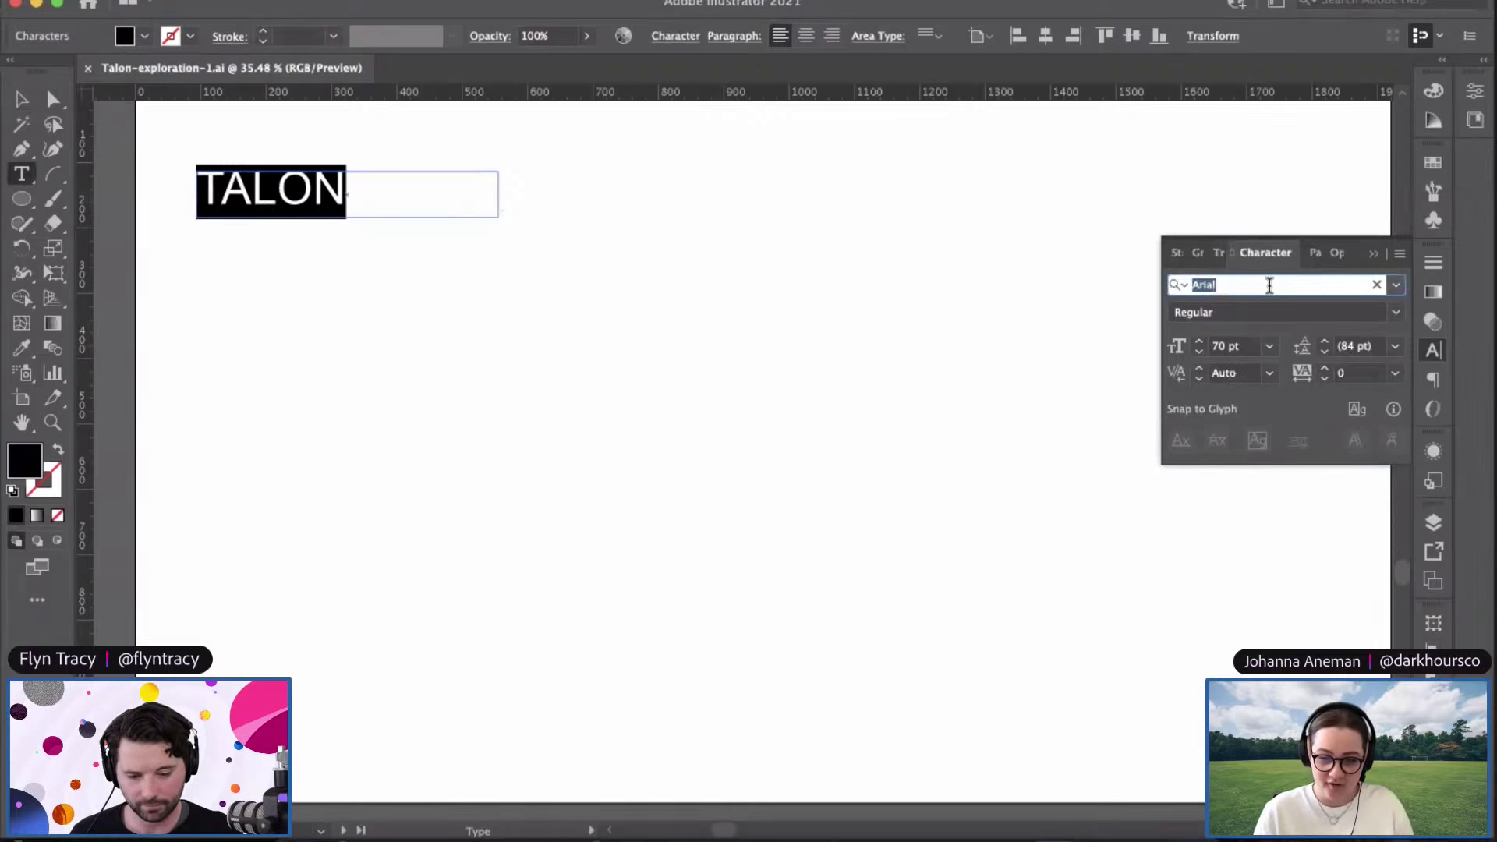
# Step: Check the name of the activated Halcom family under the Clean tag on Adobe Fonts and return to Illustrator
pyautogui.press('super+Tab')
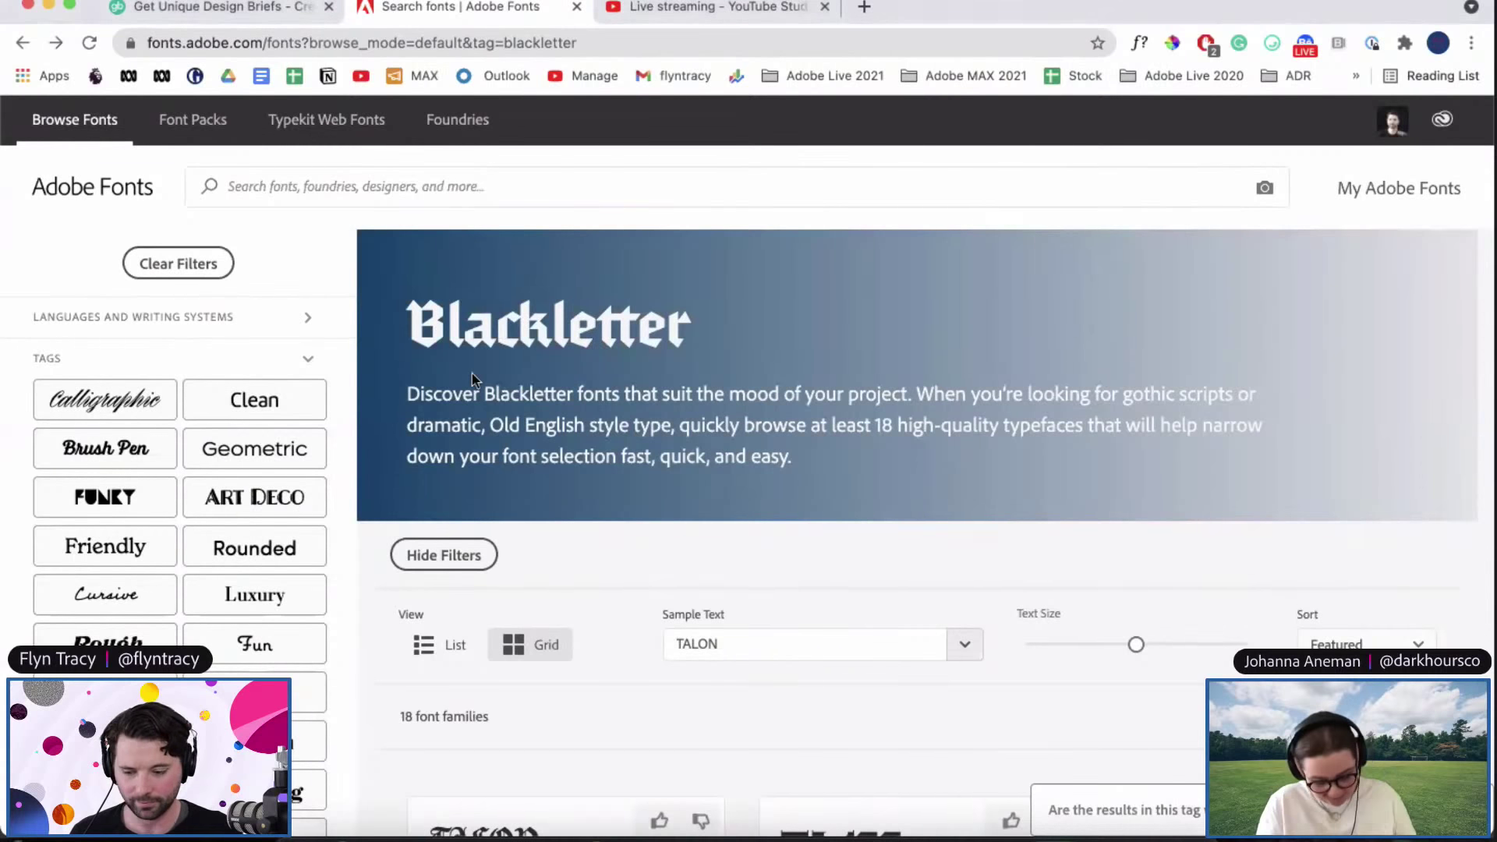
pyautogui.click(242, 411)
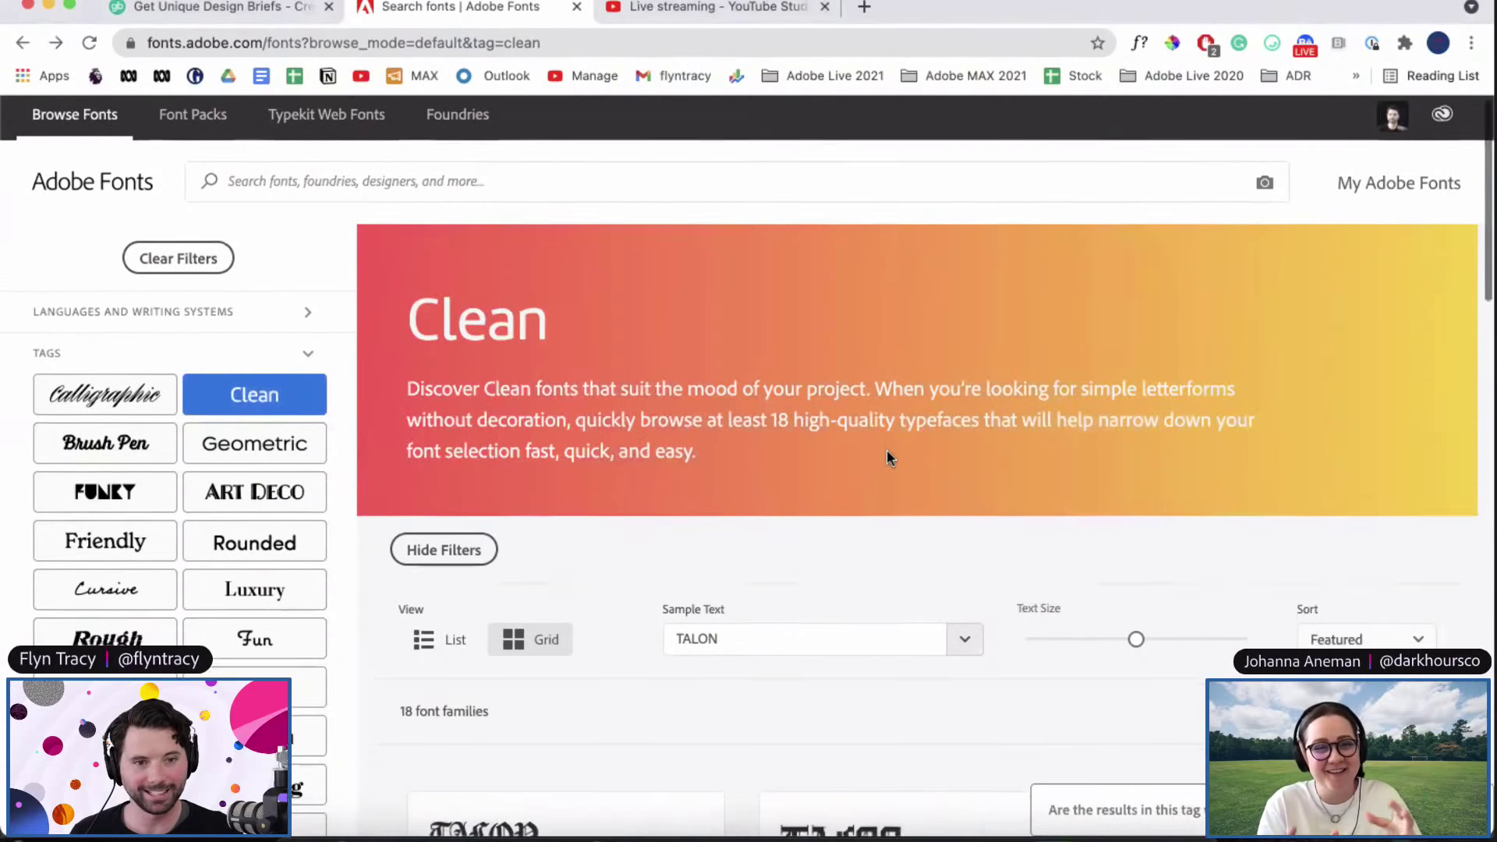
pyautogui.scroll(-10, 887, 452)
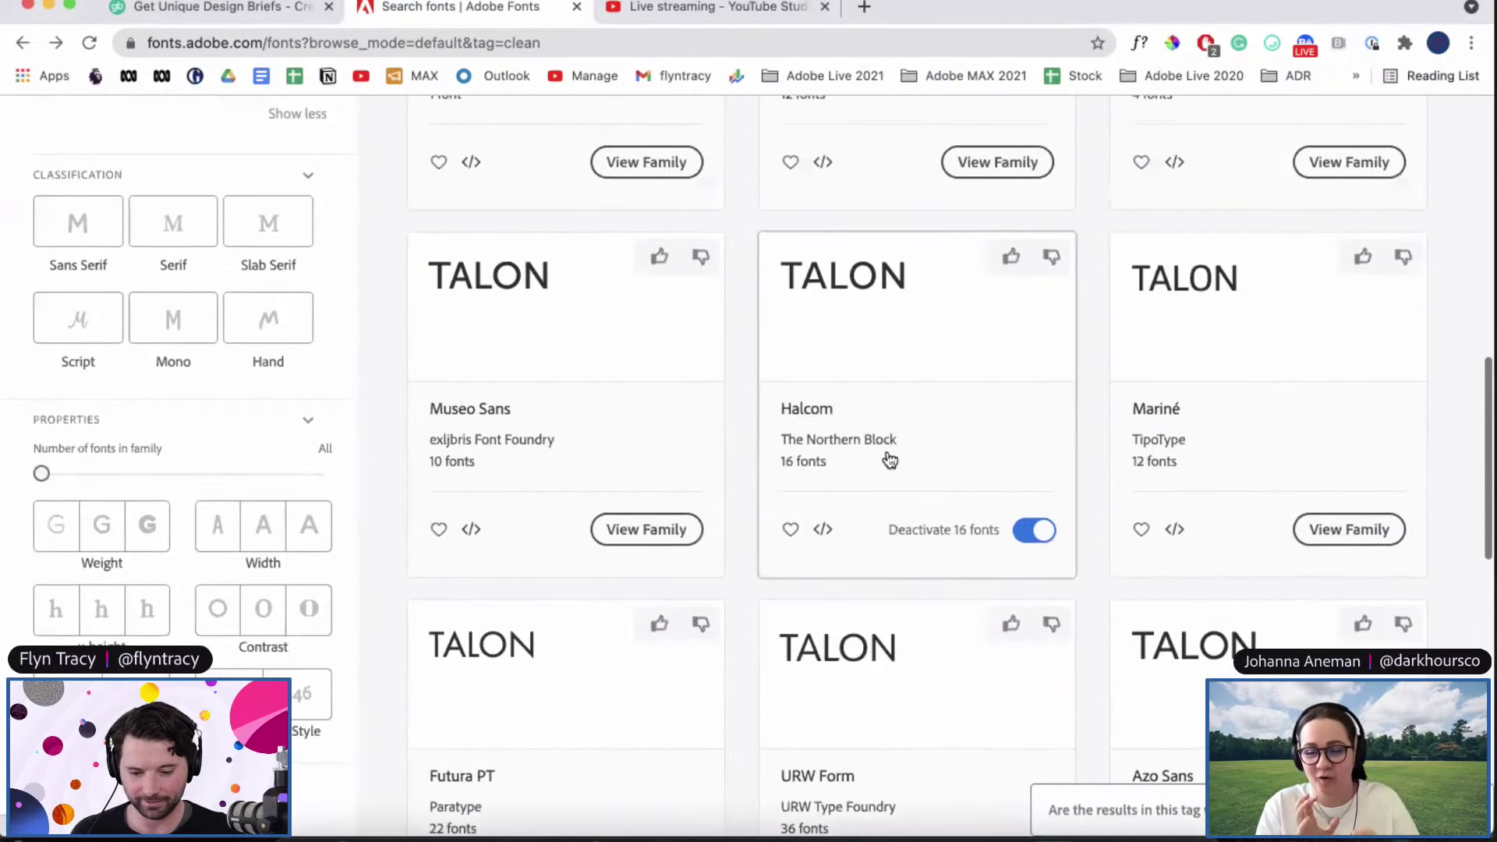
pyautogui.press('super+Tab')
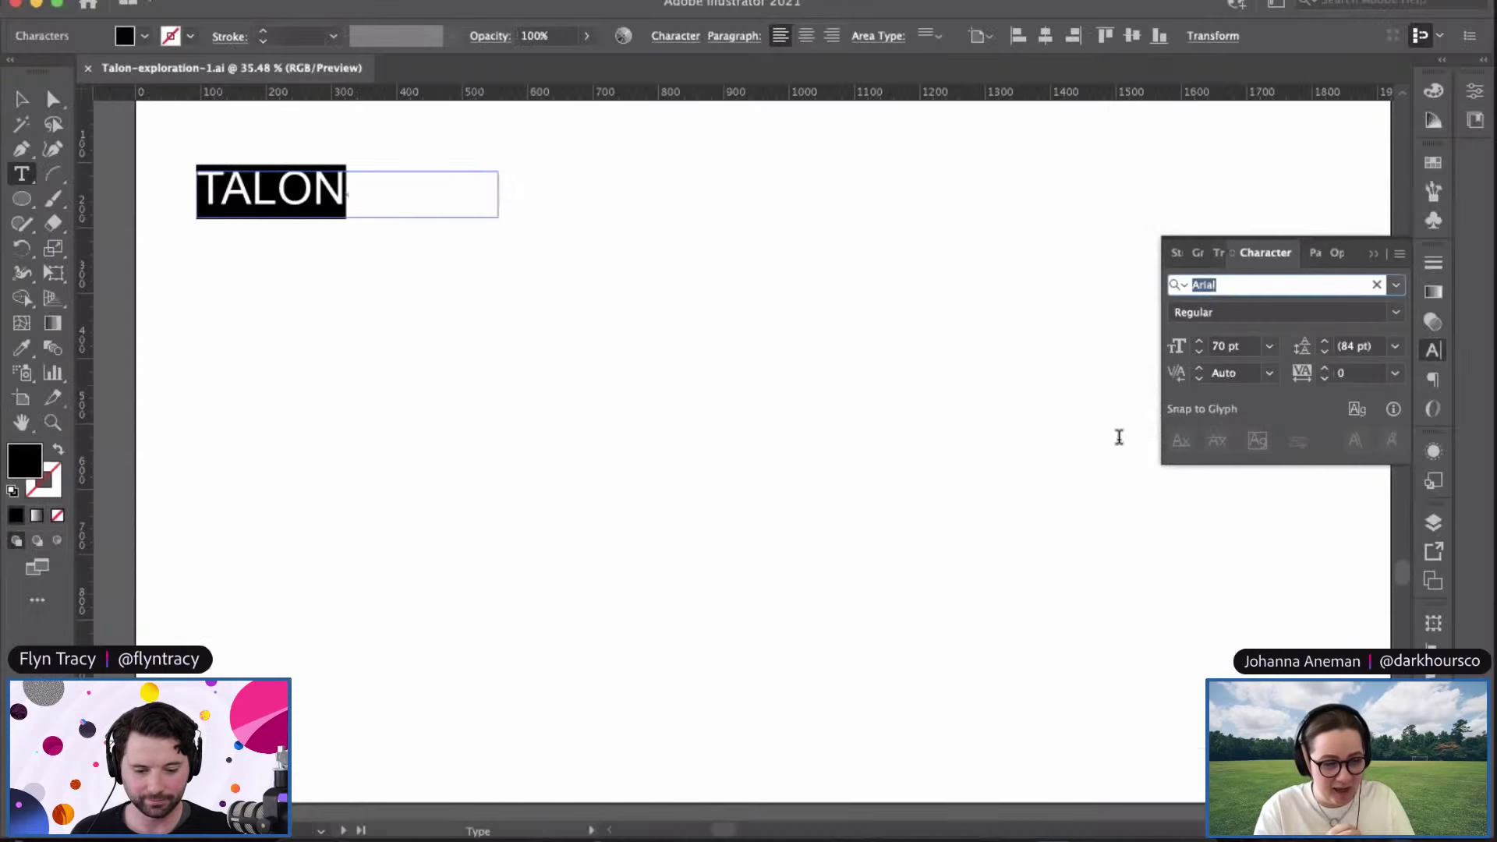
# Step: Set the TALON text in Halcom Bold and move it slightly down and to the right on the artboard
pyautogui.write('halcom')
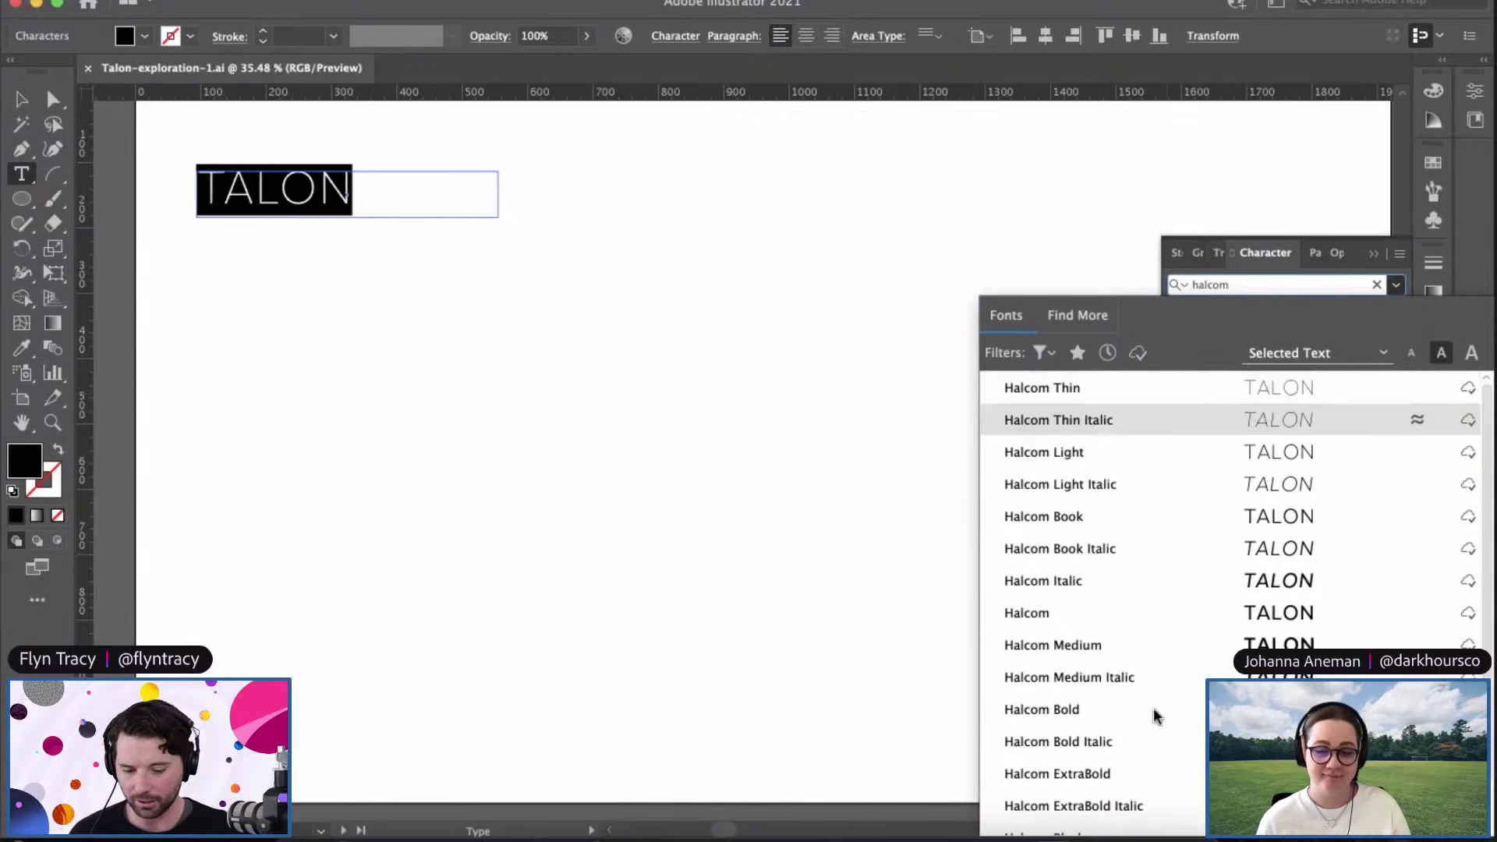
pyautogui.scroll(-1, 1156, 719)
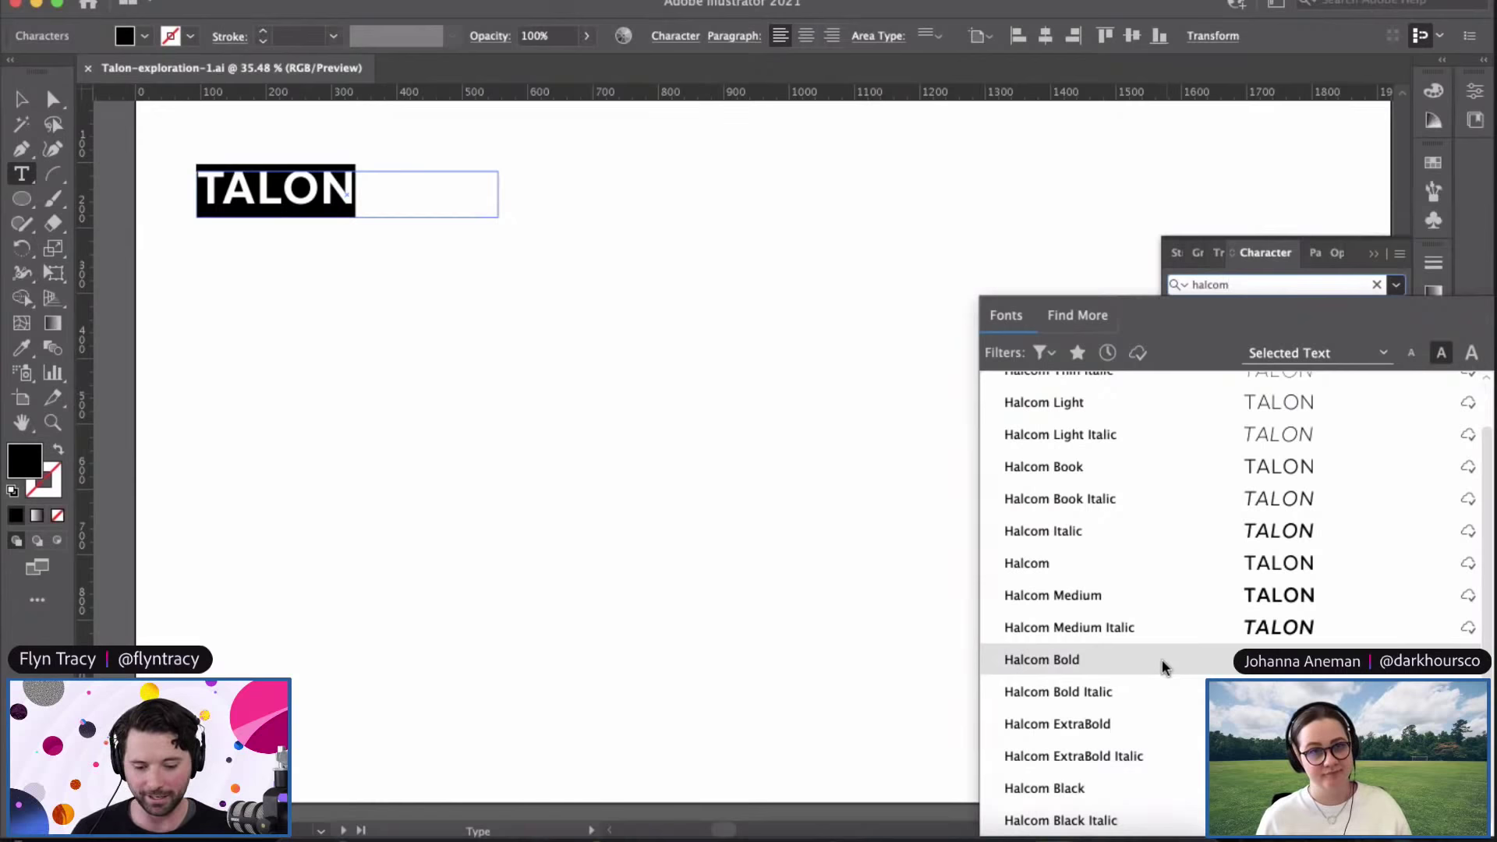
pyautogui.click(1162, 665)
pyautogui.press('Escape')
pyautogui.click(373, 278)
pyautogui.moveTo(336, 189); pyautogui.dragTo(365, 213)
pyautogui.click(1176, 287)
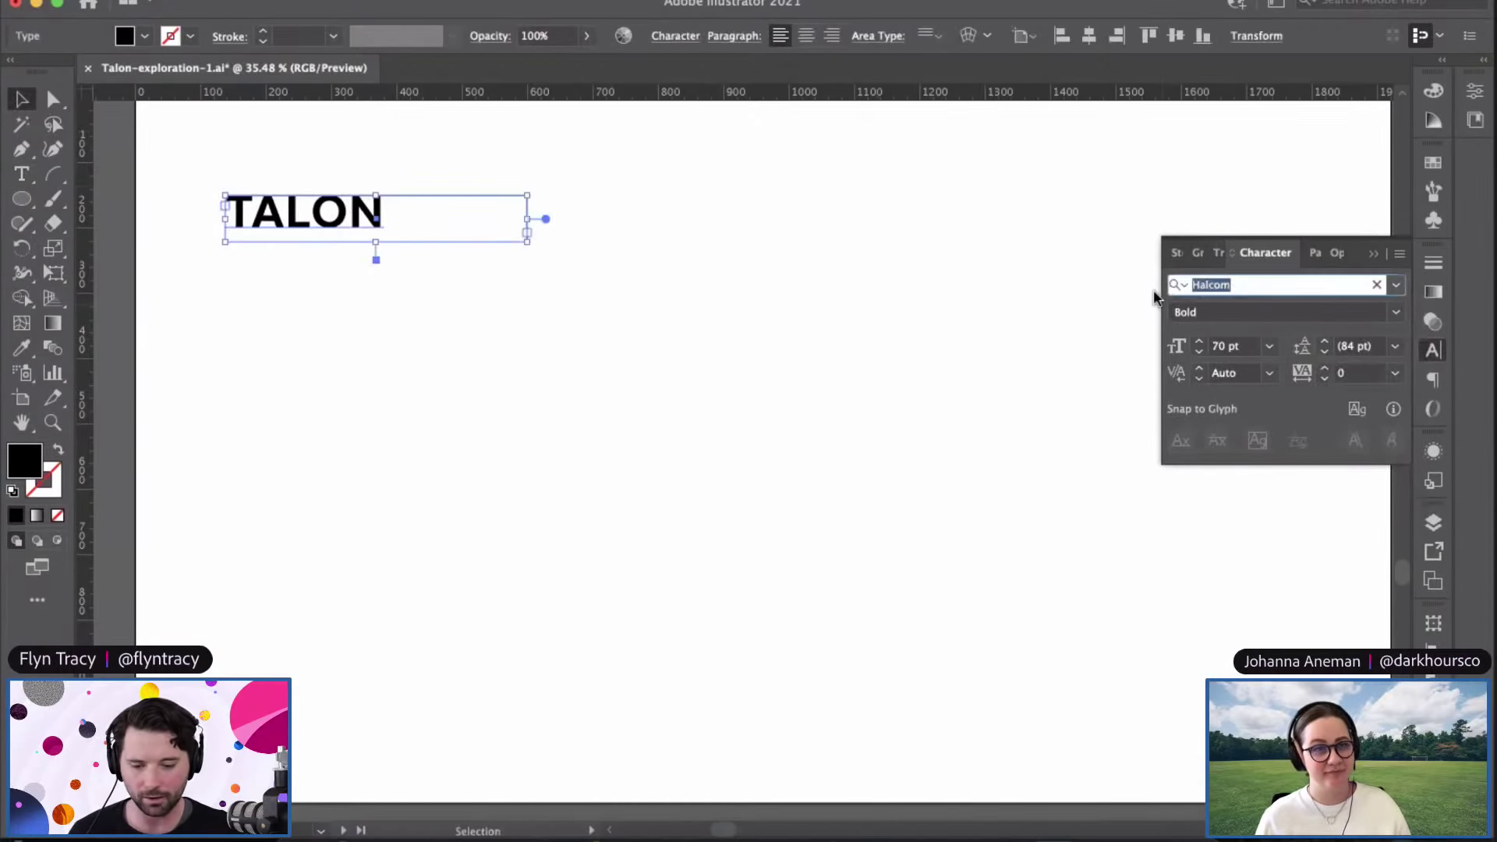
# Step: Duplicate the TALON text directly above the original and change the copy's wording to HALCOM as a font label
pyautogui.moveTo(364, 203); pyautogui.dragTo(345, 135)
pyautogui.tripleClick(345, 151)
pyautogui.write('HA')
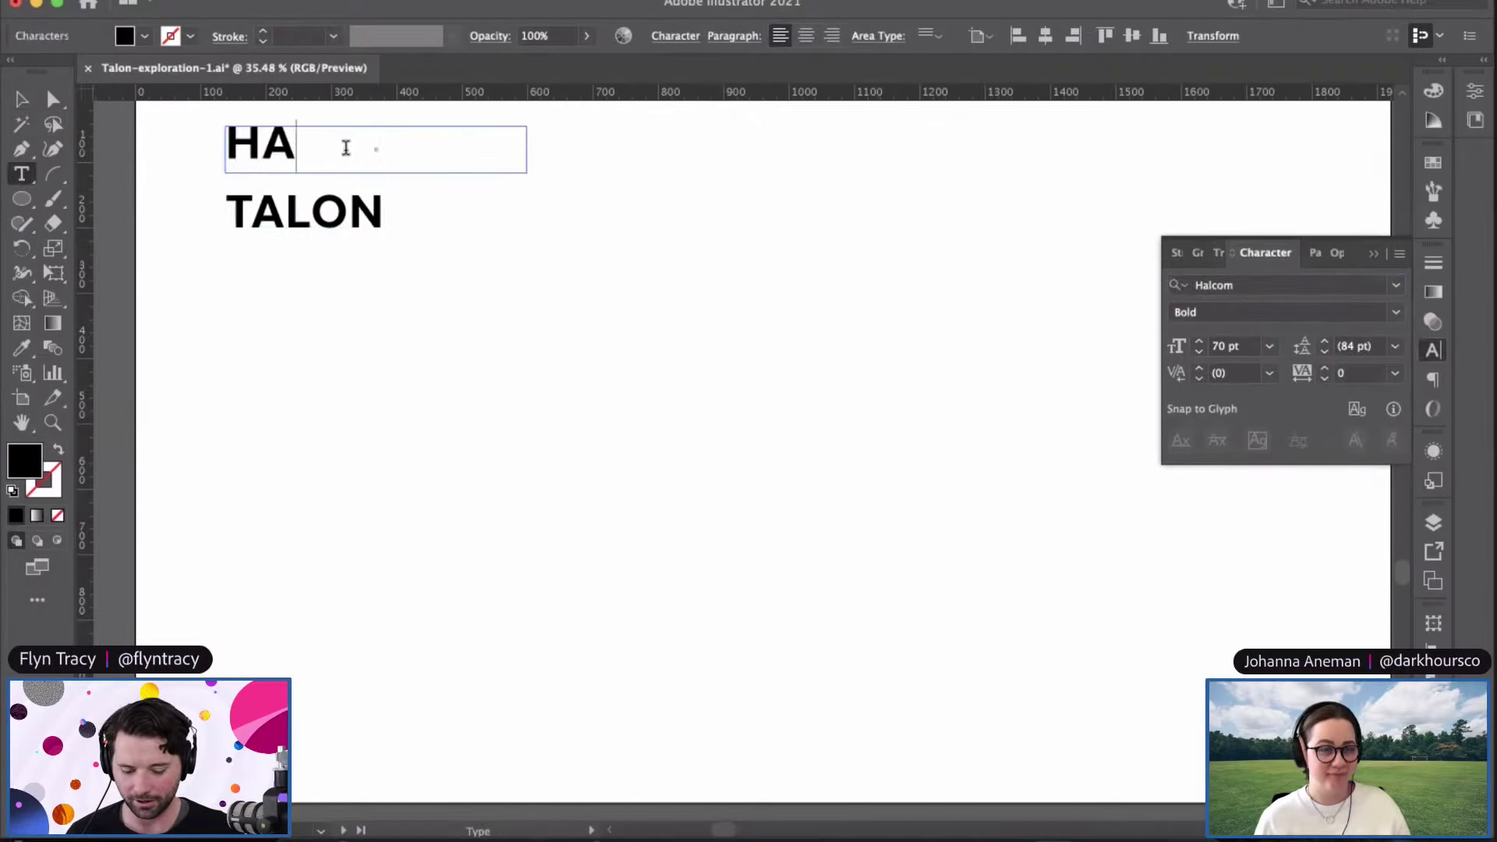
pyautogui.write('LCOM')
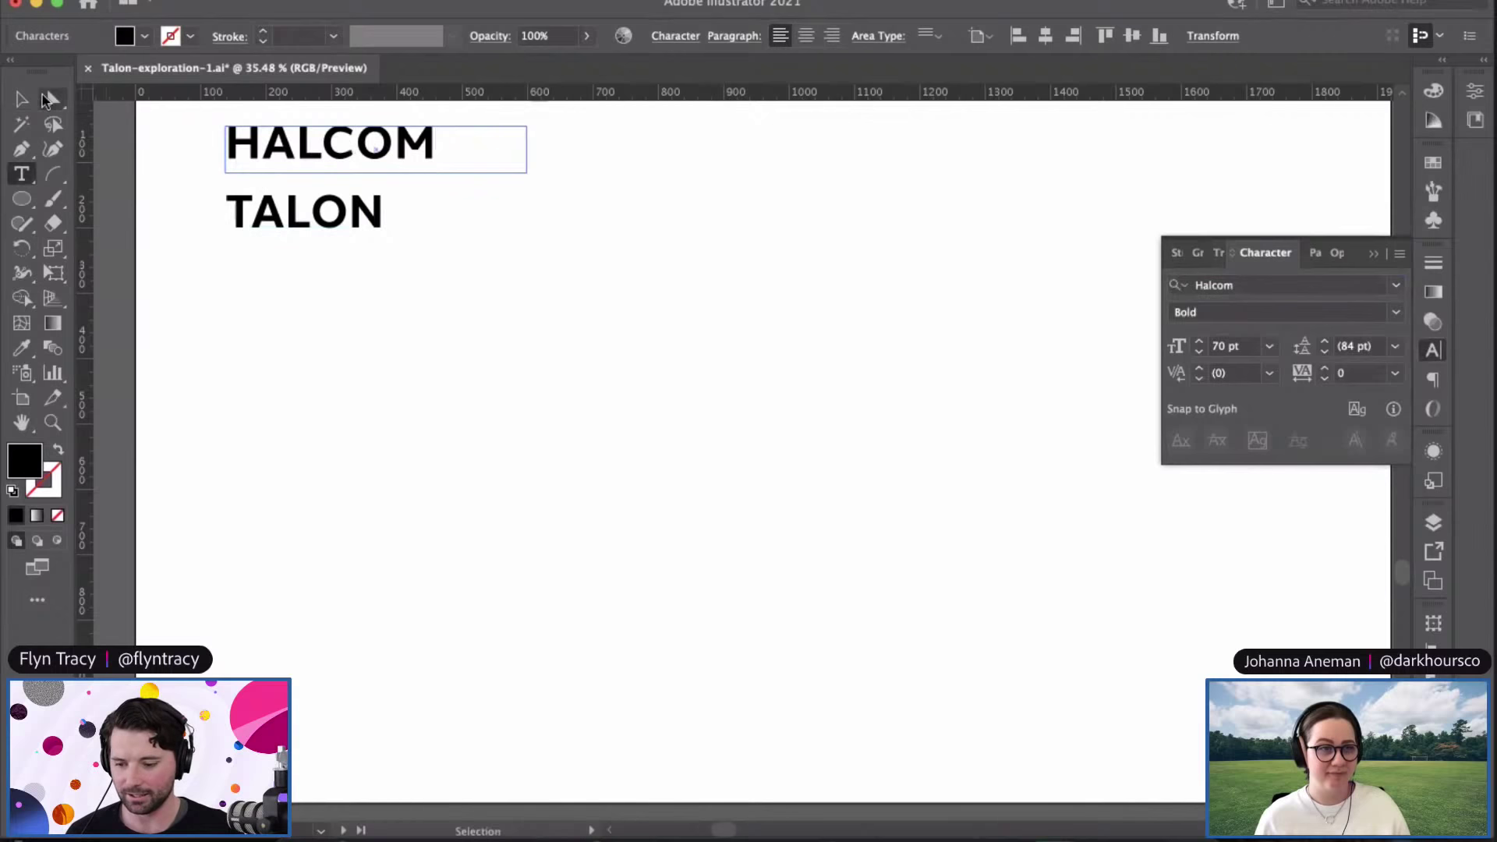
pyautogui.press('Escape')
# Step: Place the HALCOM label to the right of TALON on the same line and duplicate TALON below the original
pyautogui.click(417, 307)
pyautogui.click(362, 228)
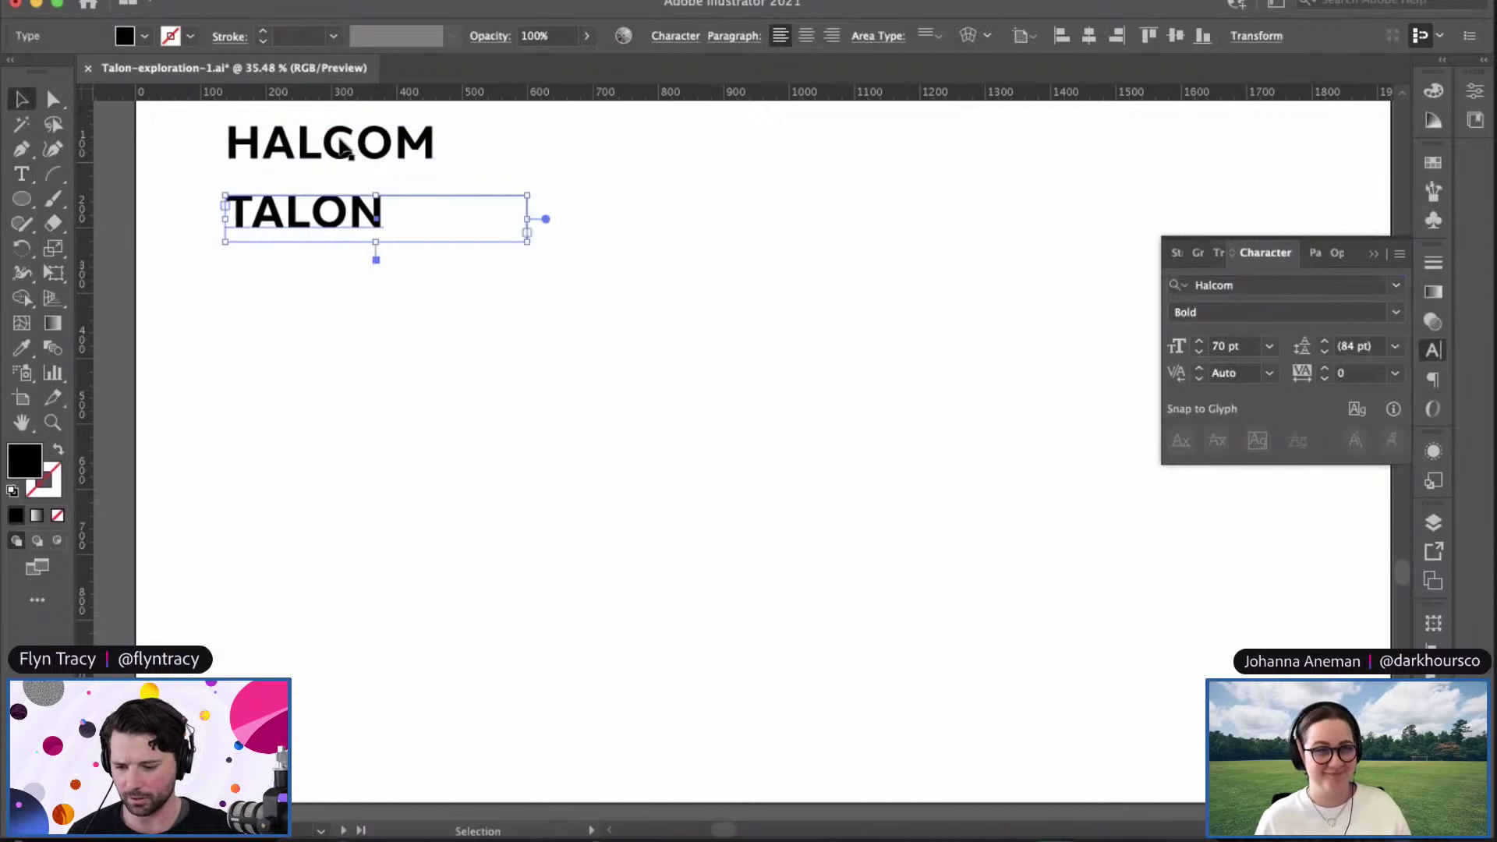
pyautogui.moveTo(326, 139); pyautogui.dragTo(546, 212)
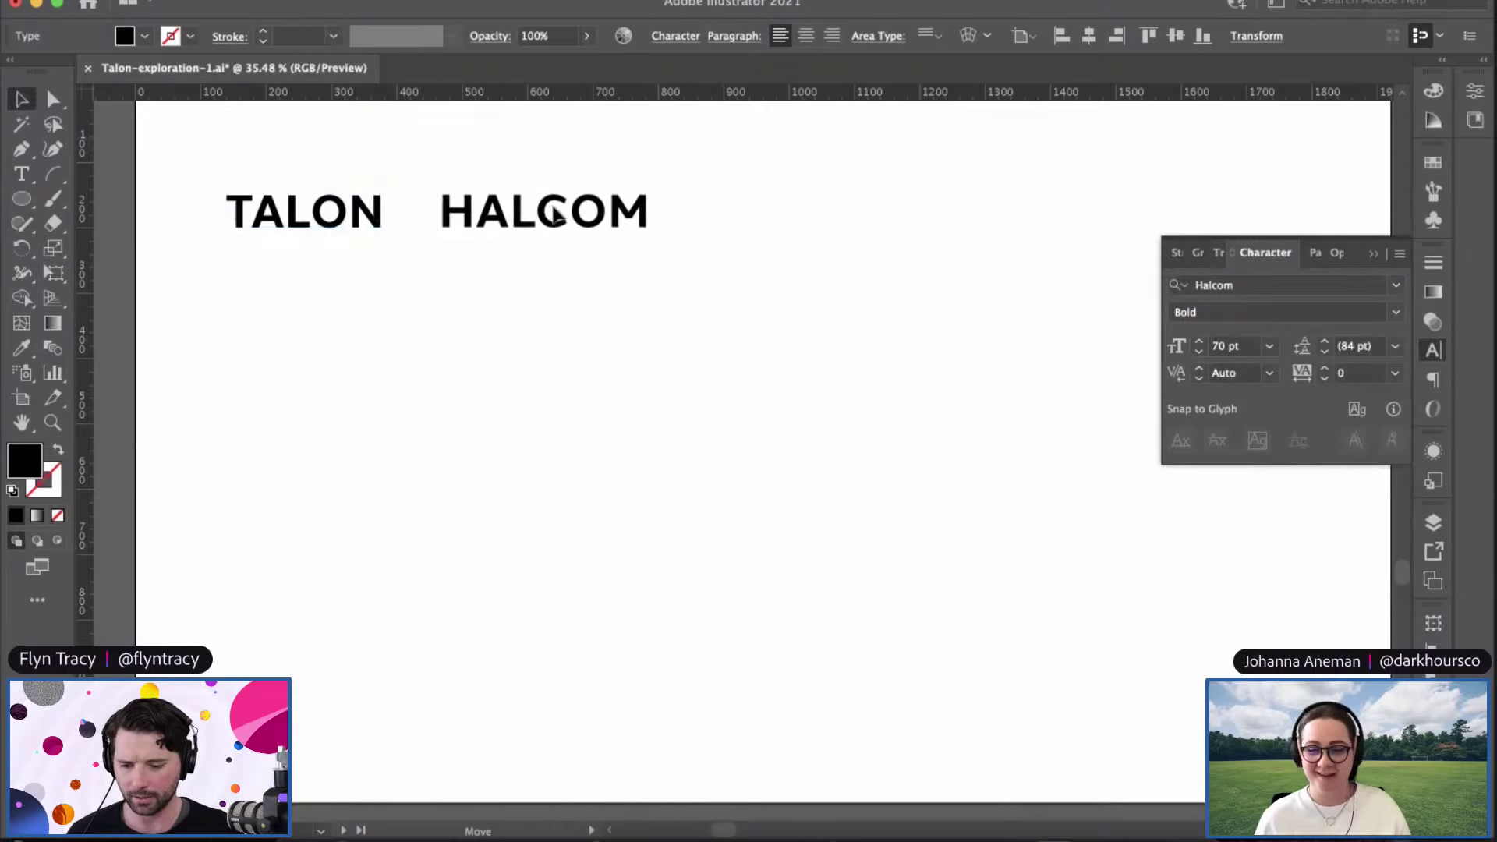
pyautogui.click(341, 254)
pyautogui.moveTo(322, 226); pyautogui.dragTo(363, 327)
# Step: Switch to Adobe Fonts, filter by the Blackletter tag to find the Fleisch family, and return to Illustrator
pyautogui.press('super+Tab')
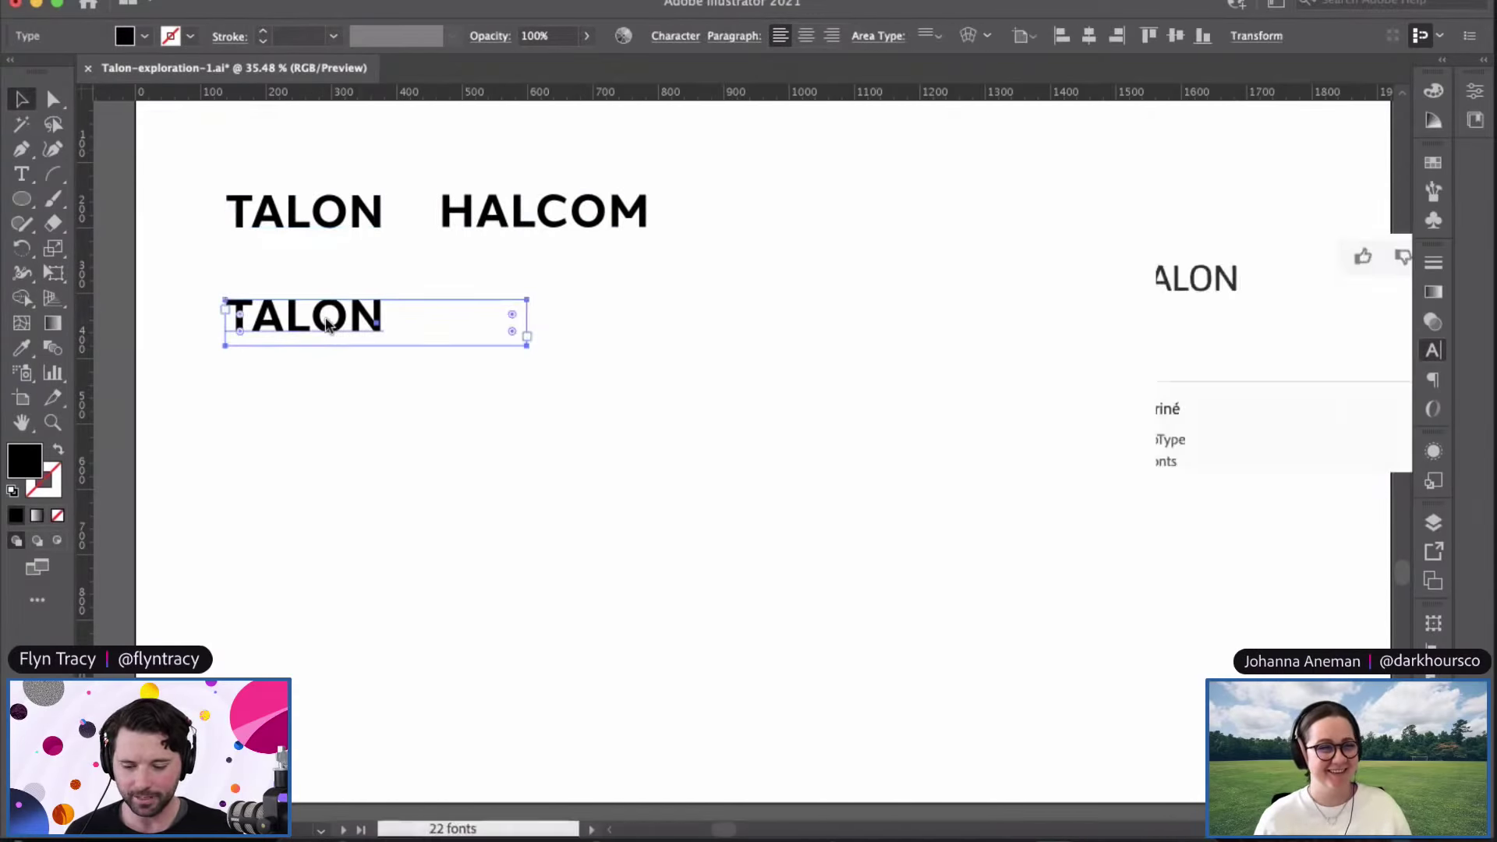
pyautogui.scroll(15, 399, 368)
pyautogui.scroll(-2, 368, 577)
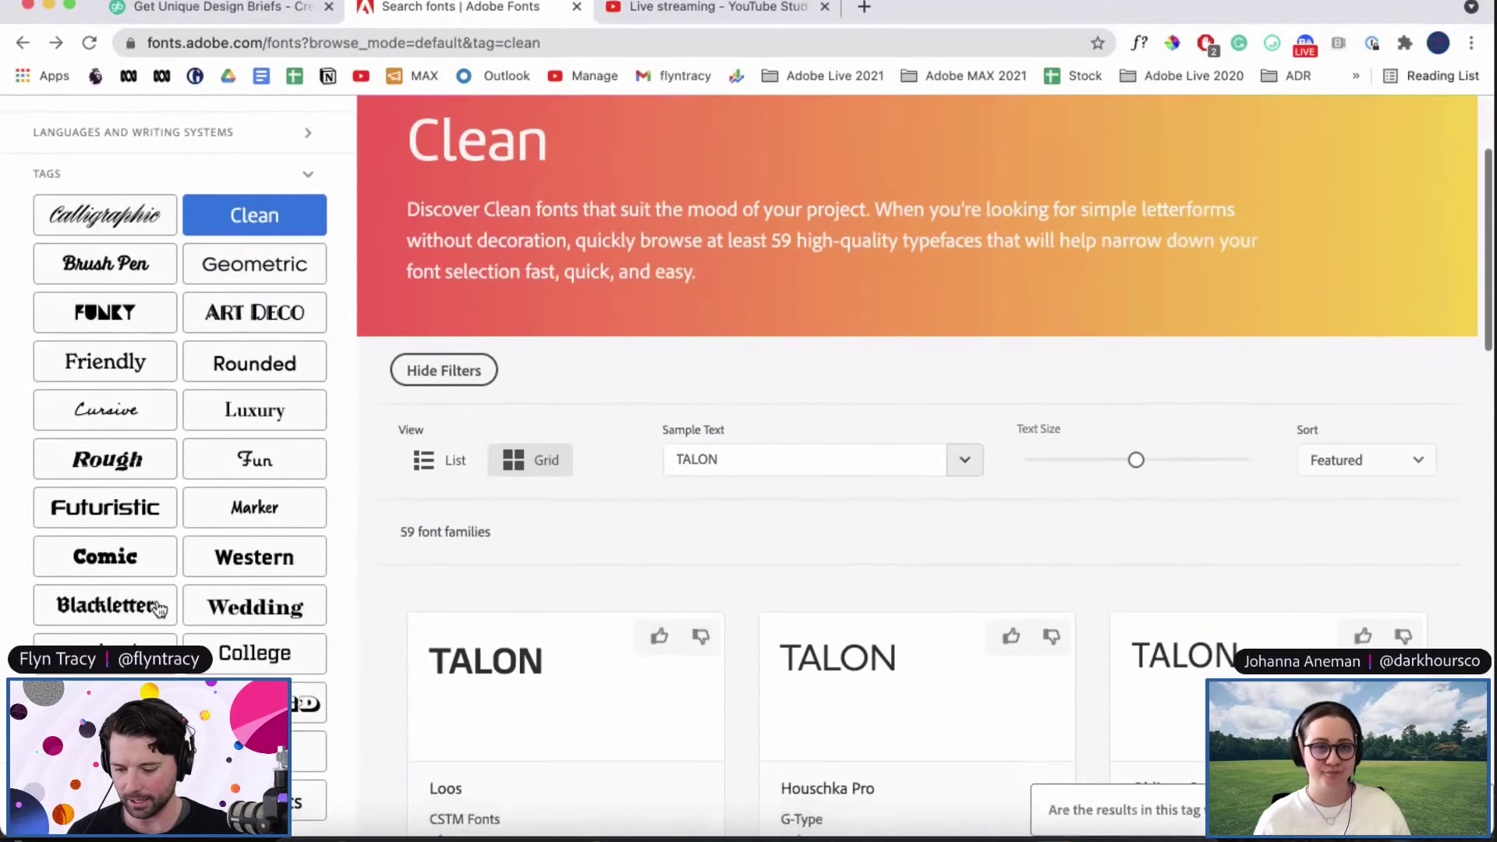
pyautogui.click(106, 605)
pyautogui.scroll(-15, 745, 652)
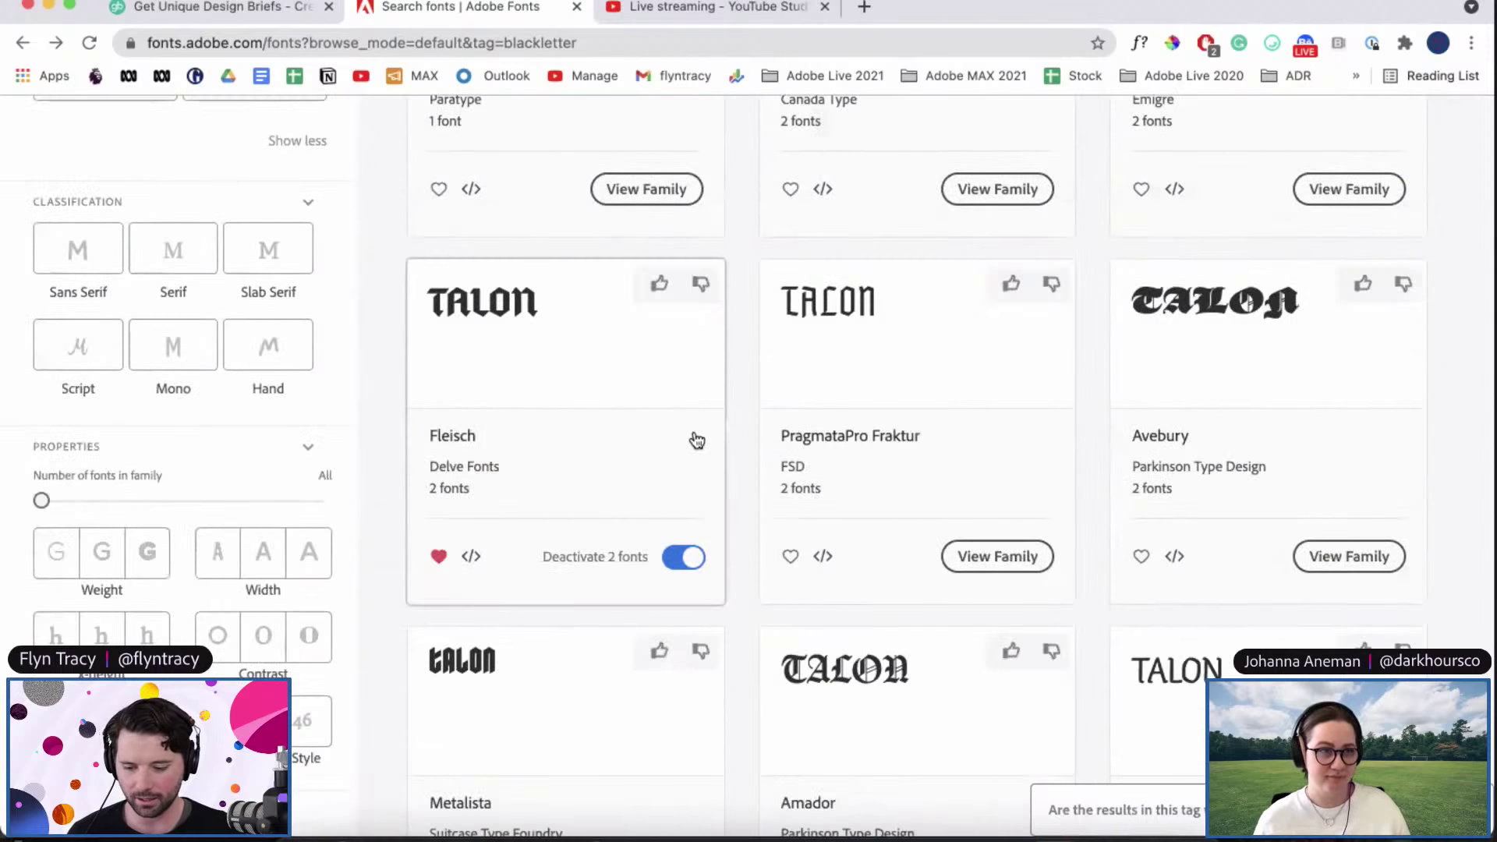
pyautogui.press('super+Tab')
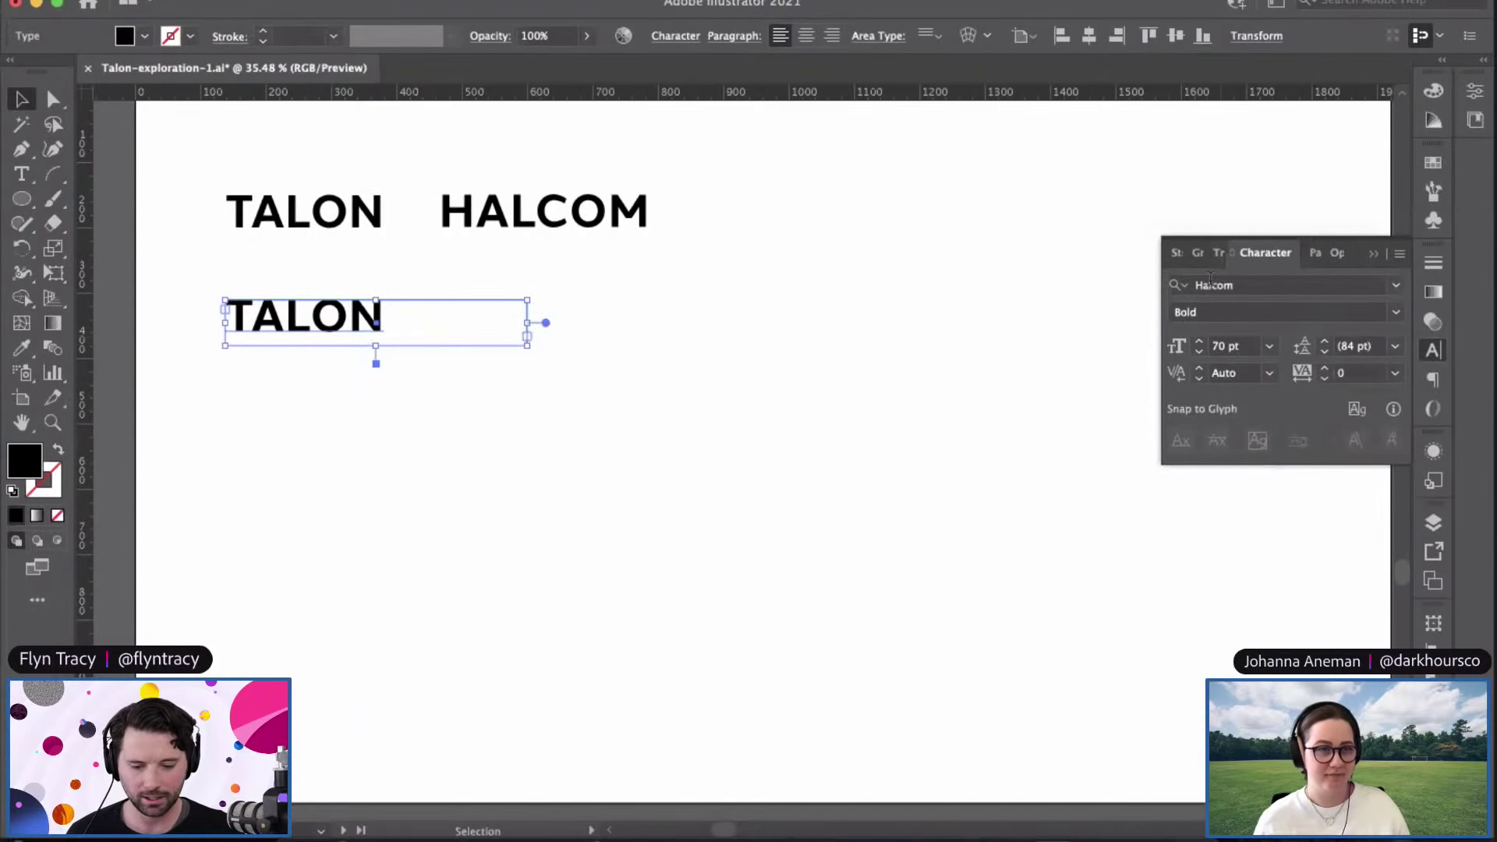
# Step: Set the font of the lower TALON copy to Fleisch Wolf
pyautogui.click(1210, 284)
pyautogui.write('fle')
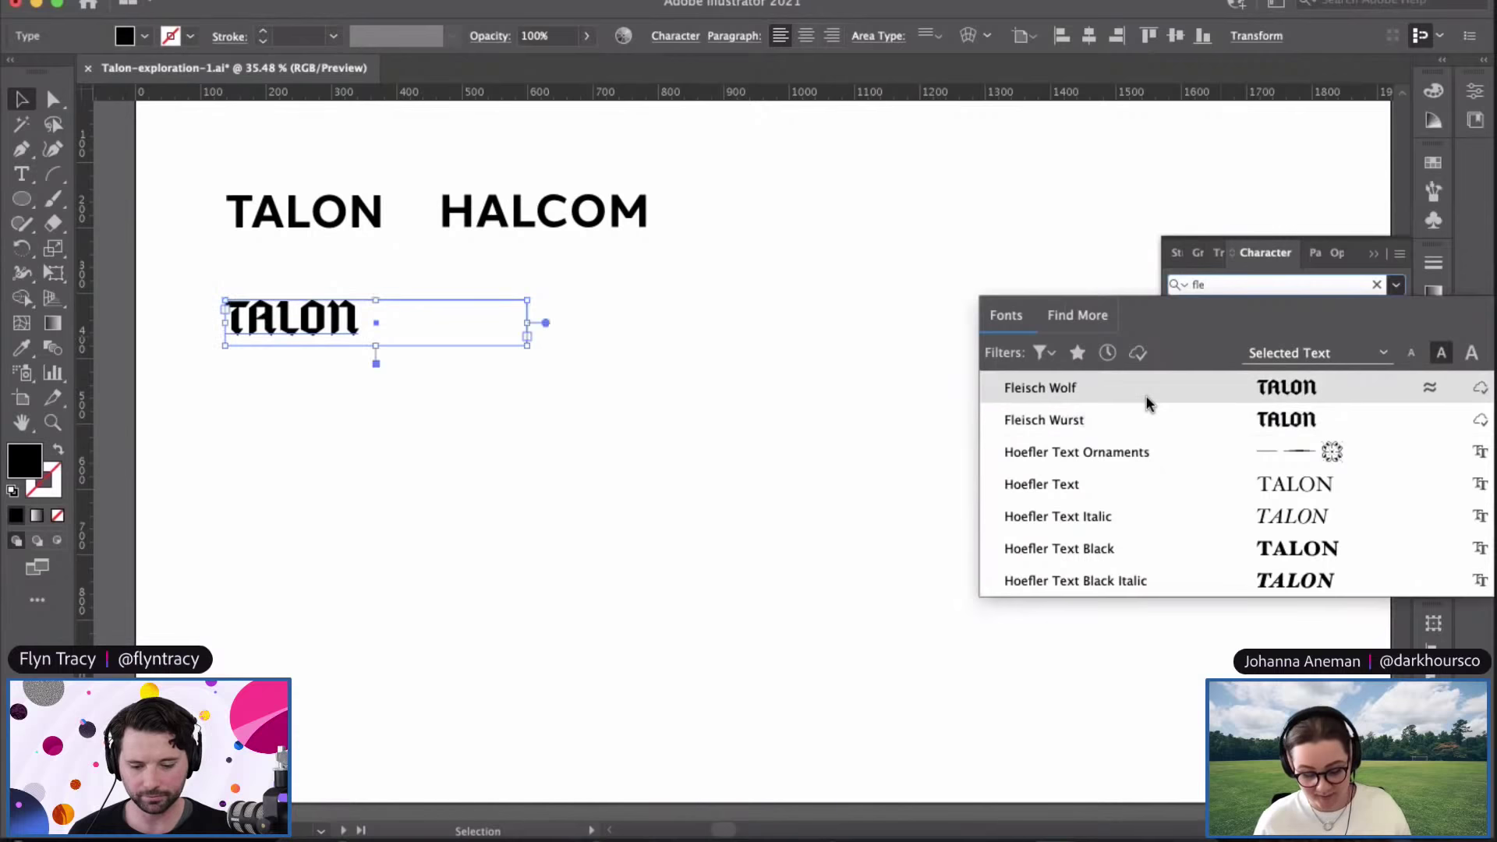
pyautogui.click(1150, 401)
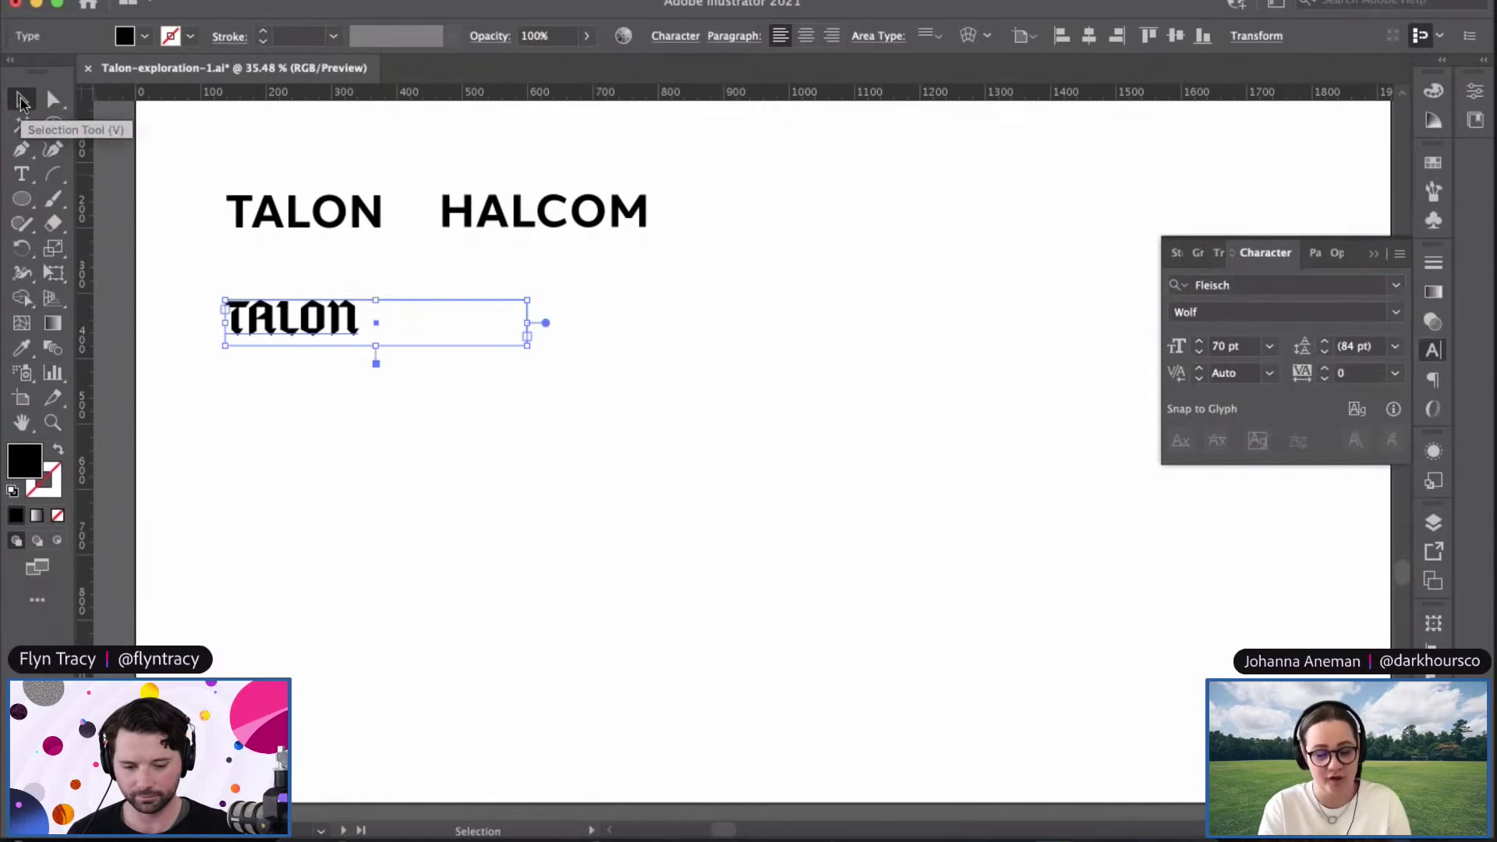
# Step: Change the blackletter text's wording to FLEISH and duplicate it to the right, below the HALCOM label
pyautogui.doubleClick(292, 328)
pyautogui.doubleClick(290, 326)
pyautogui.write('FLEISH')
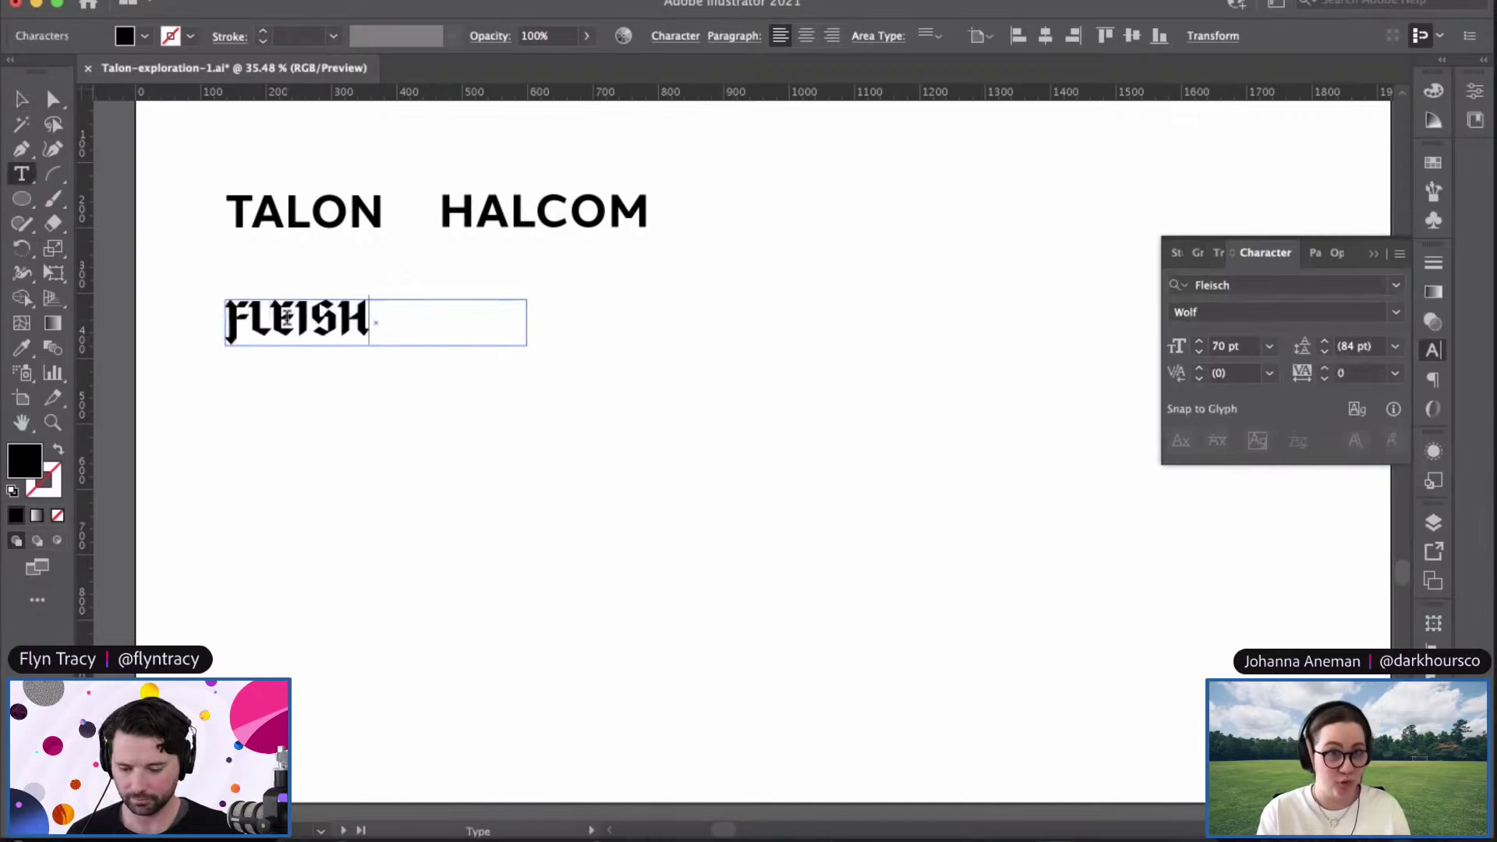
pyautogui.press('Escape')
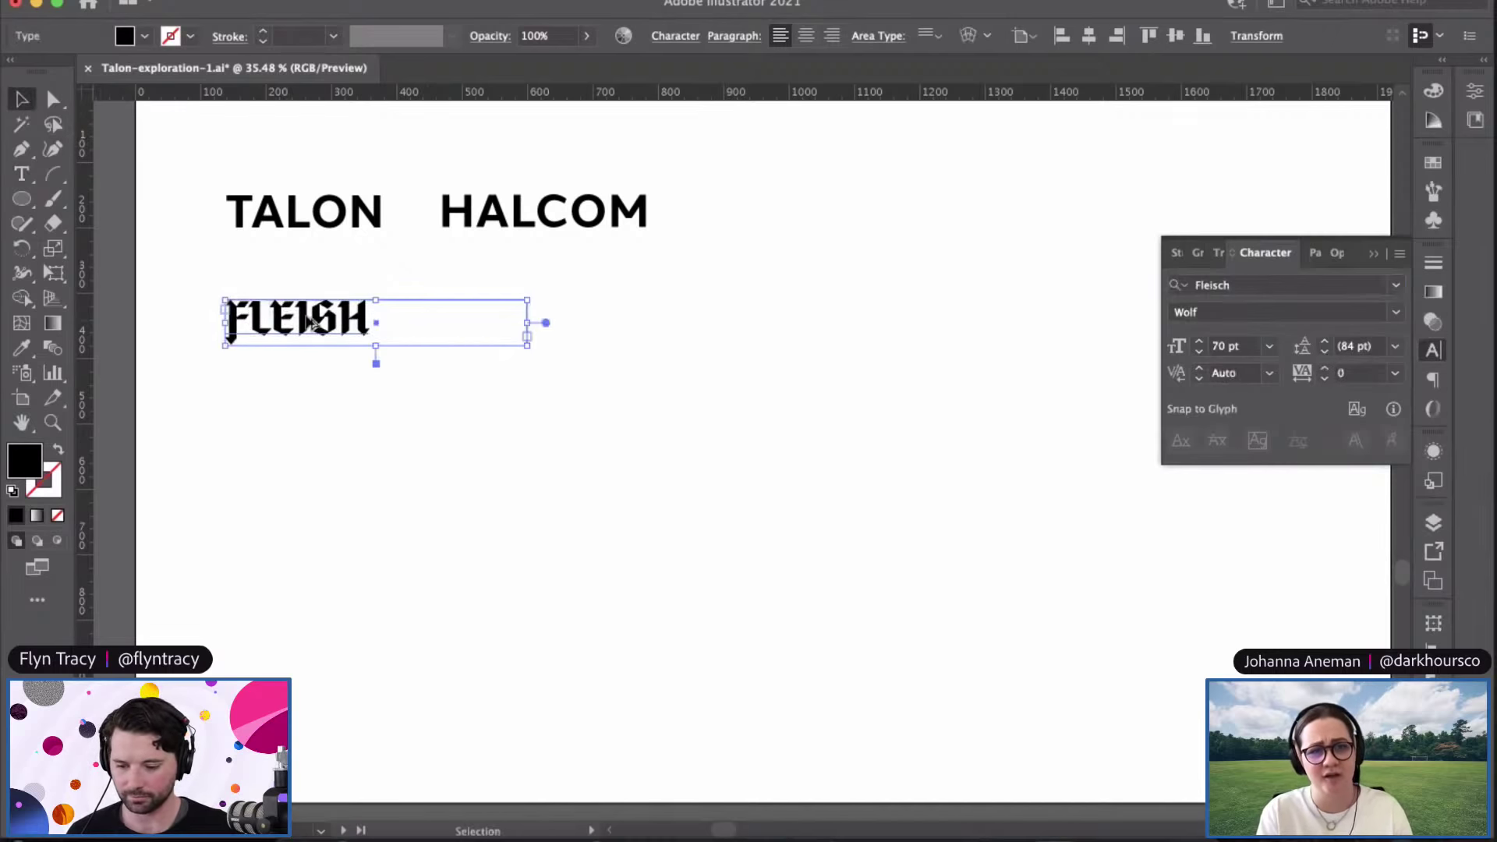
pyautogui.keyDown('alt'); pyautogui.moveTo(435, 329); pyautogui.dragTo(650, 329); pyautogui.keyUp('alt')
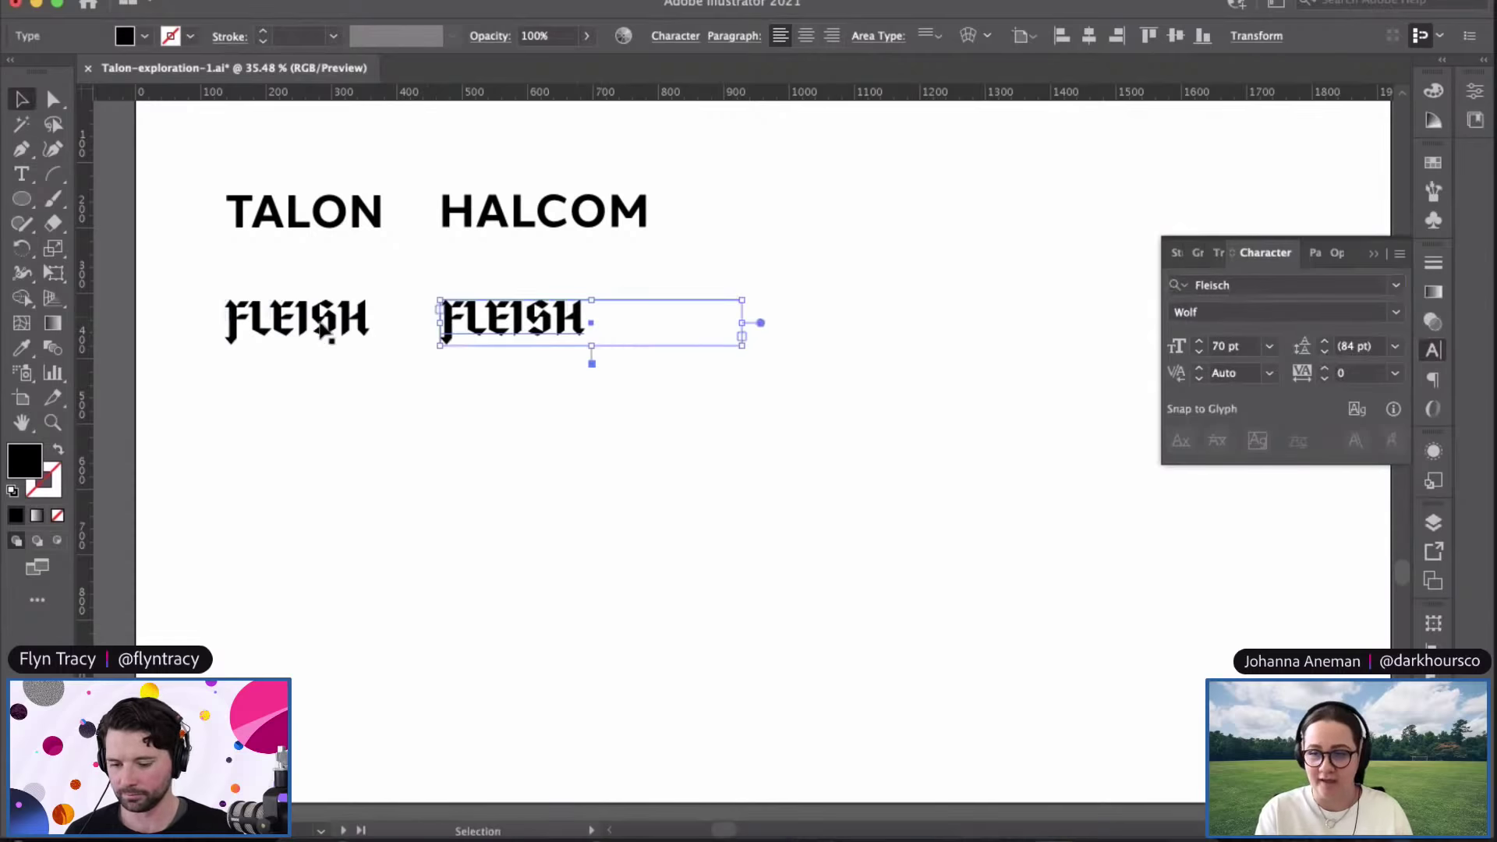
# Step: Change the left FLEISH text back to TALON and deselect it
pyautogui.doubleClick(310, 326)
pyautogui.write('TALON')
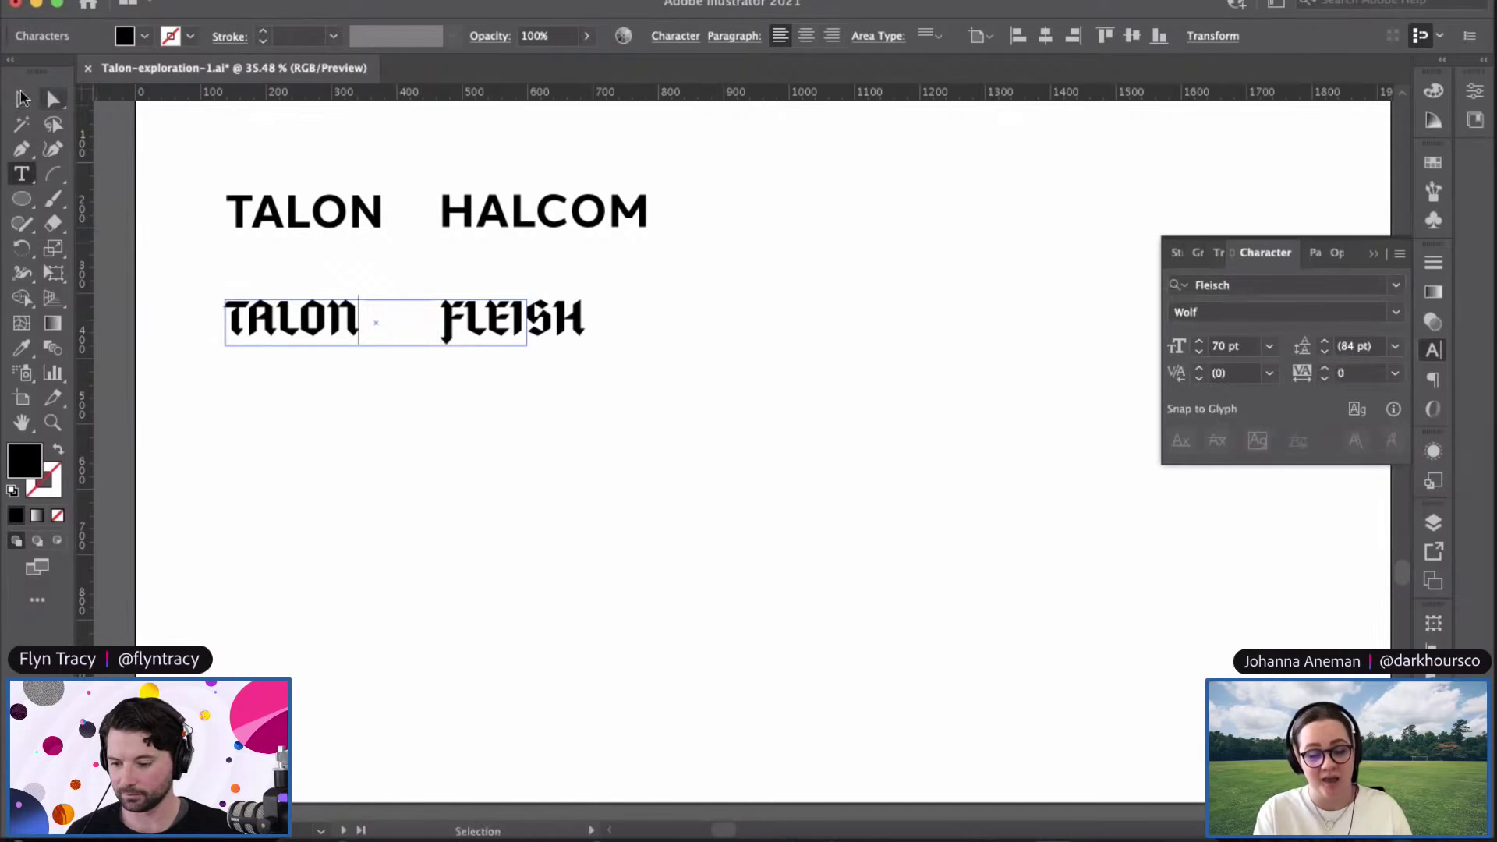
pyautogui.press('Escape')
pyautogui.click(508, 501)
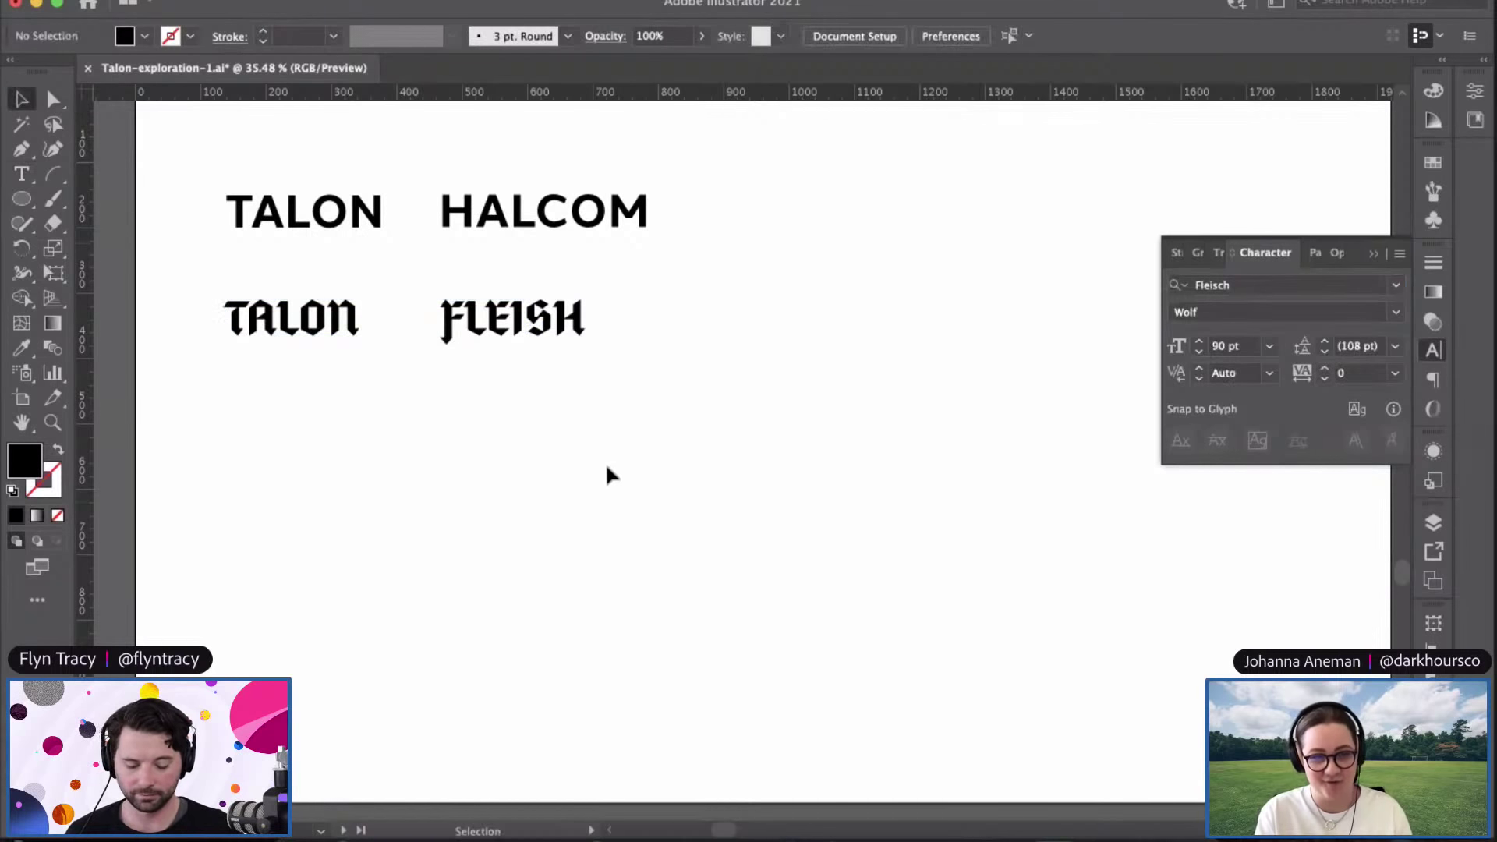
# Step: Switch to Adobe Fonts and filter the font families by the Rounded tag
pyautogui.press('super+minus')
pyautogui.press('super+Tab')
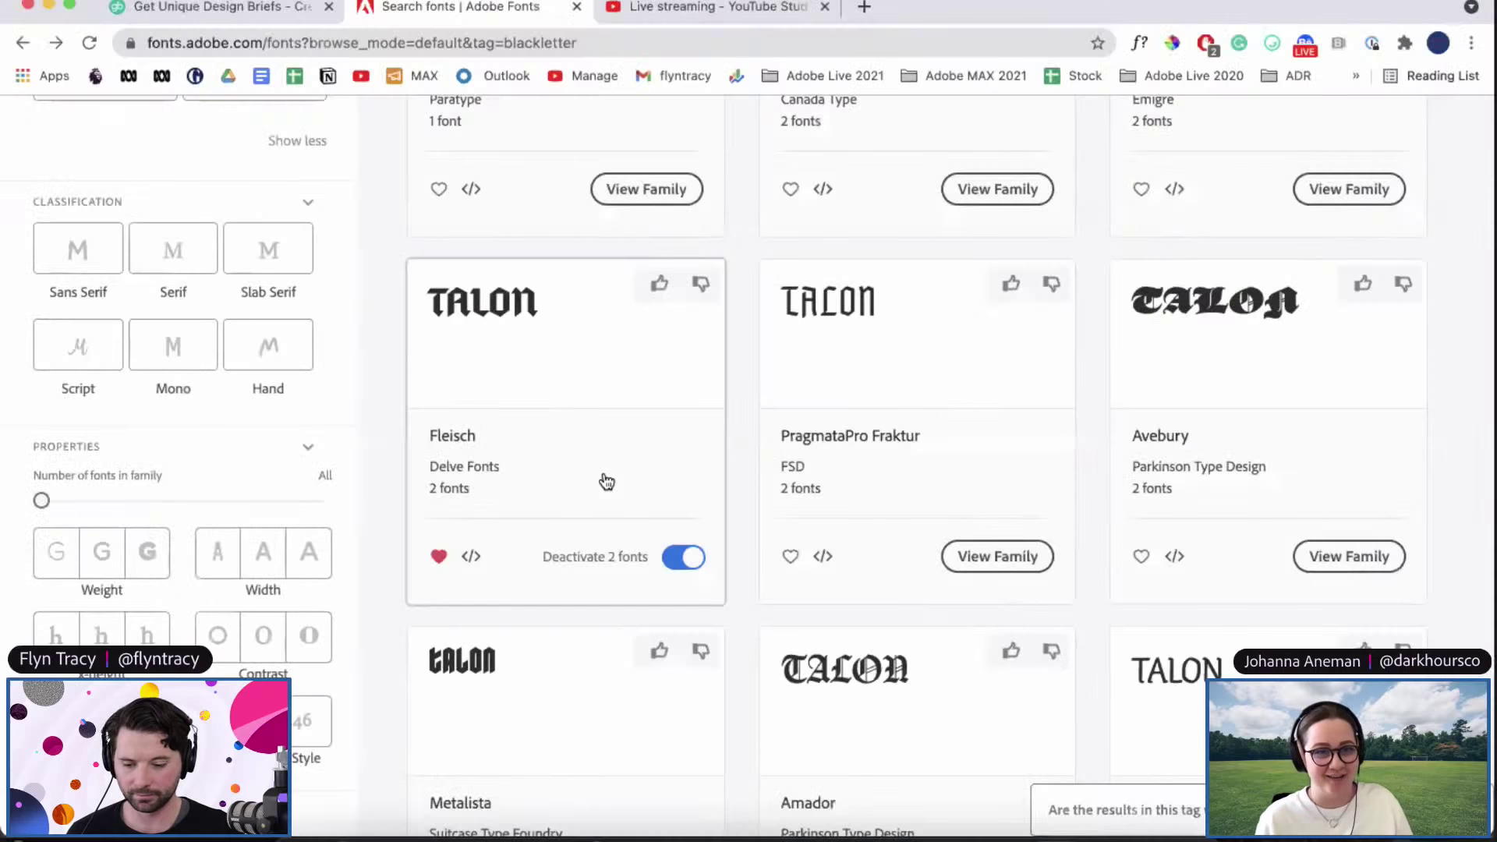
pyautogui.scroll(10, 455, 277)
pyautogui.scroll(-4, 456, 273)
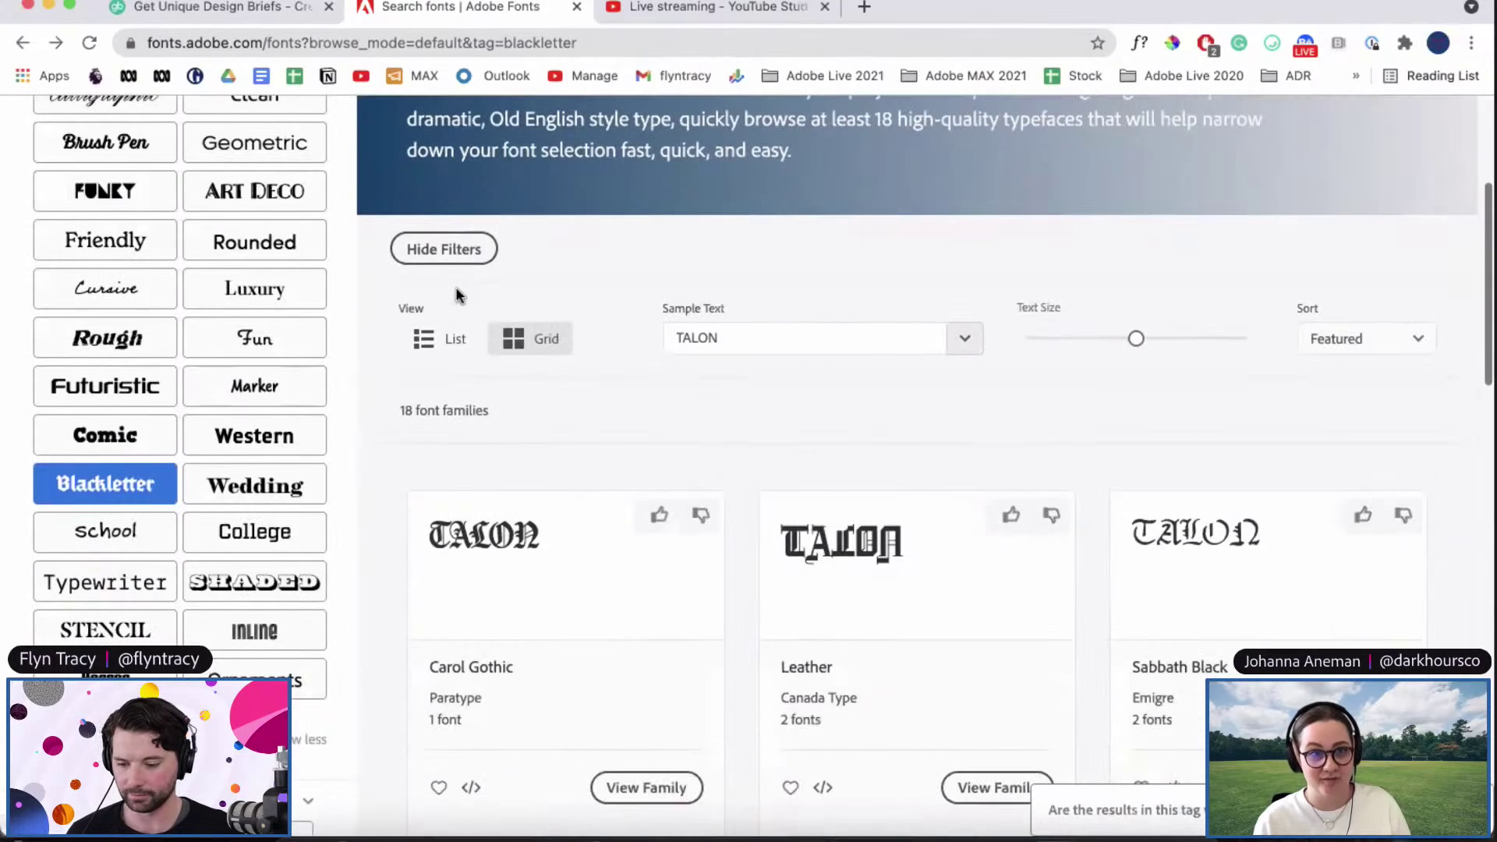
pyautogui.scroll(2, 455, 288)
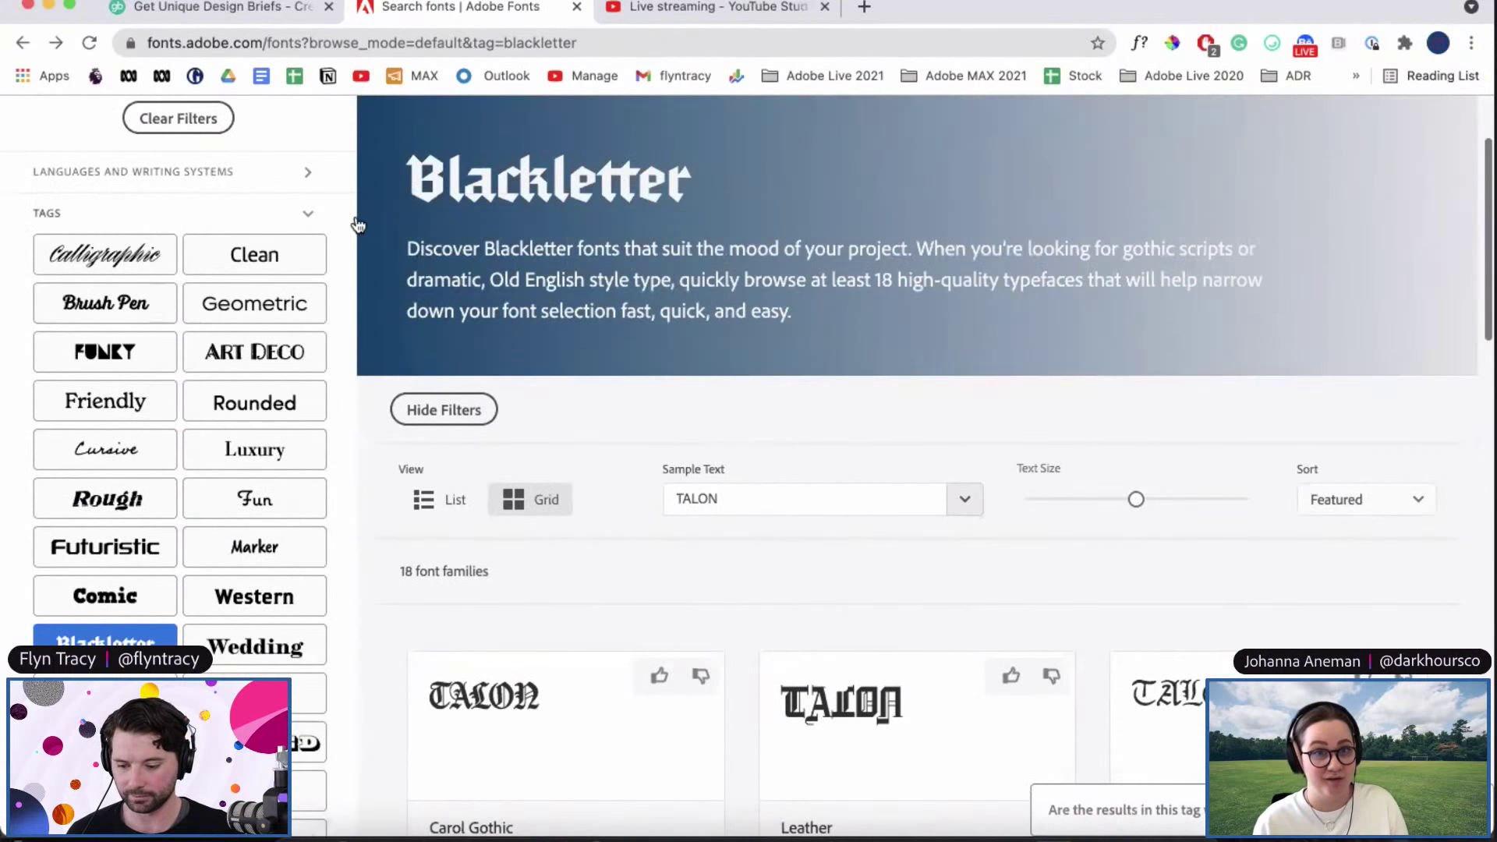
pyautogui.click(261, 403)
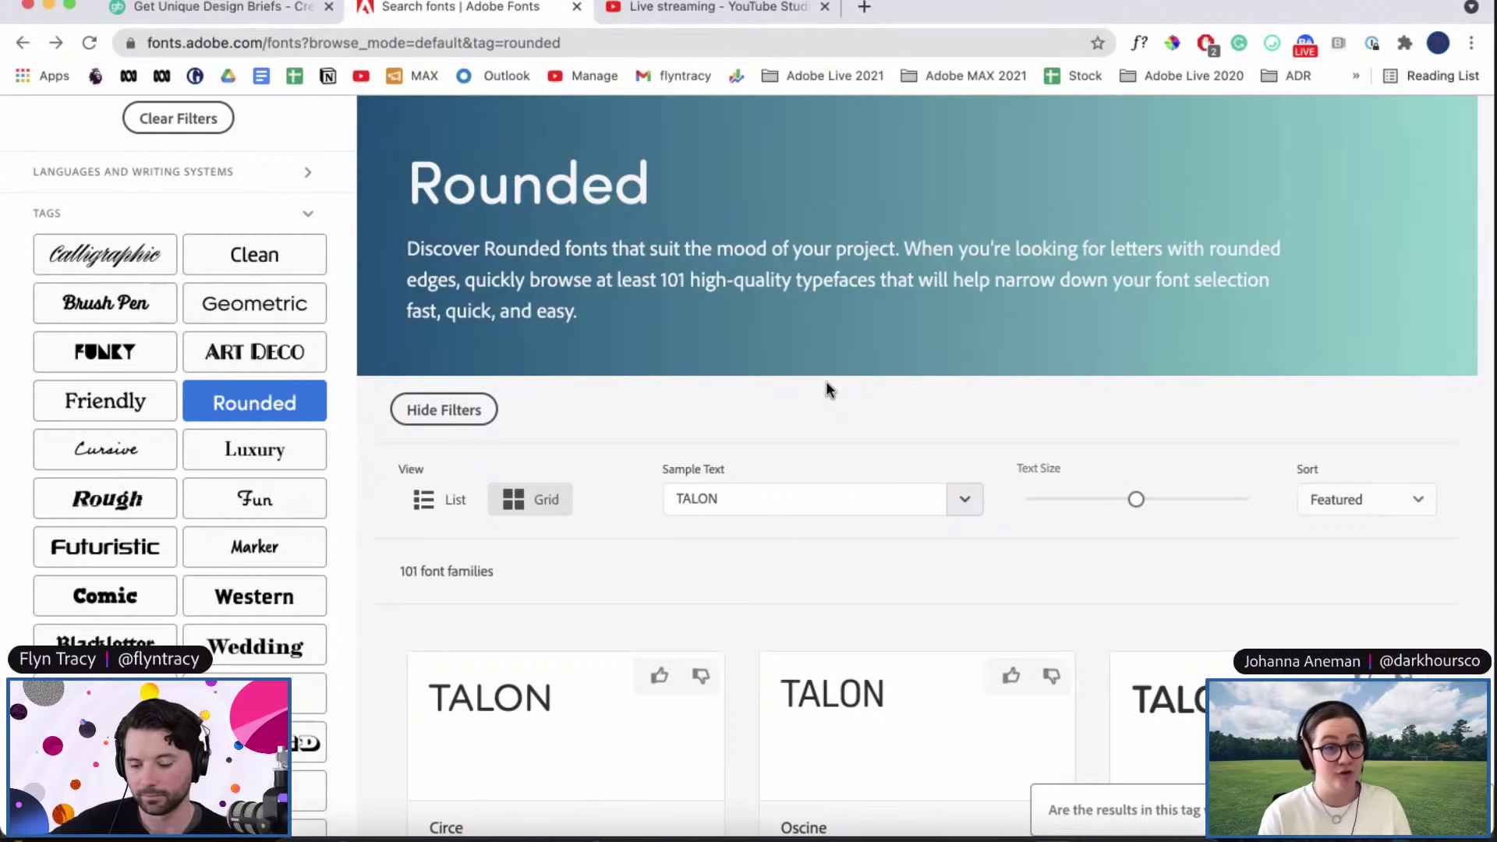
# Step: Open the Circe family from the rounded results and look through its font styles
pyautogui.scroll(-5, 826, 381)
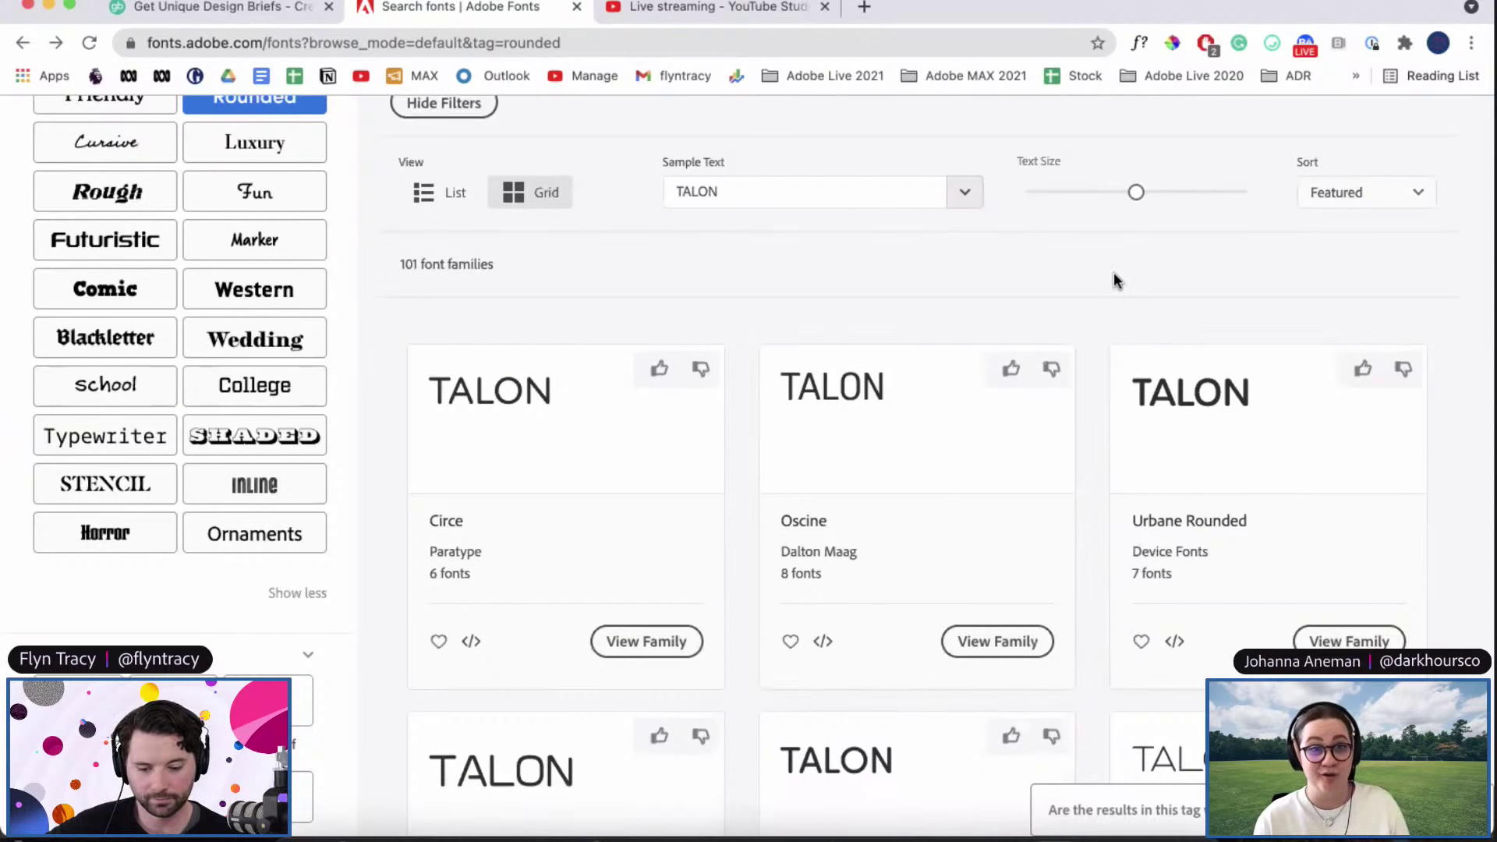
pyautogui.scroll(-4, 1115, 274)
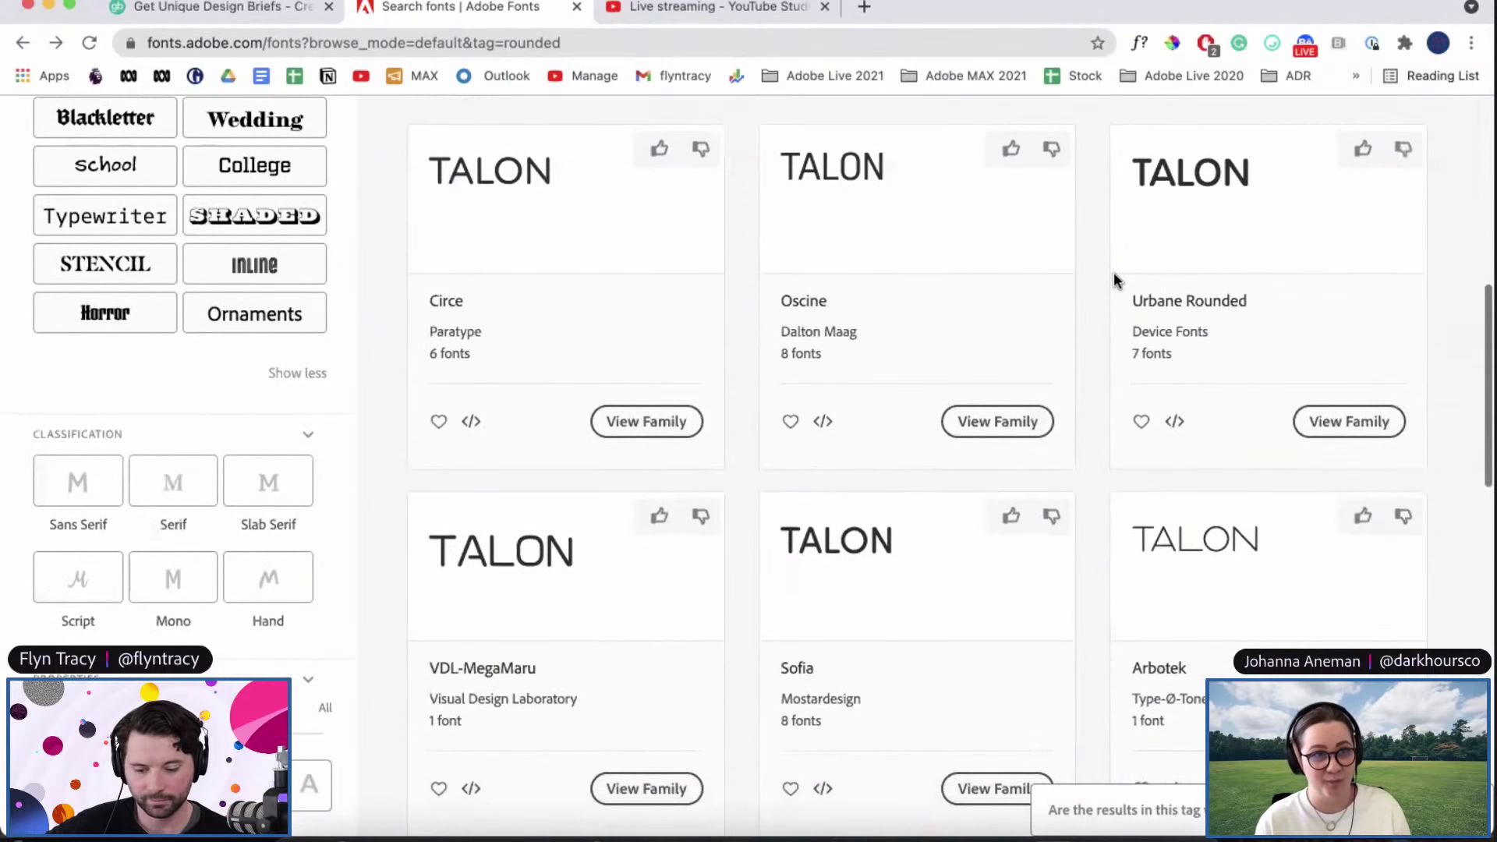
pyautogui.scroll(1, 1113, 275)
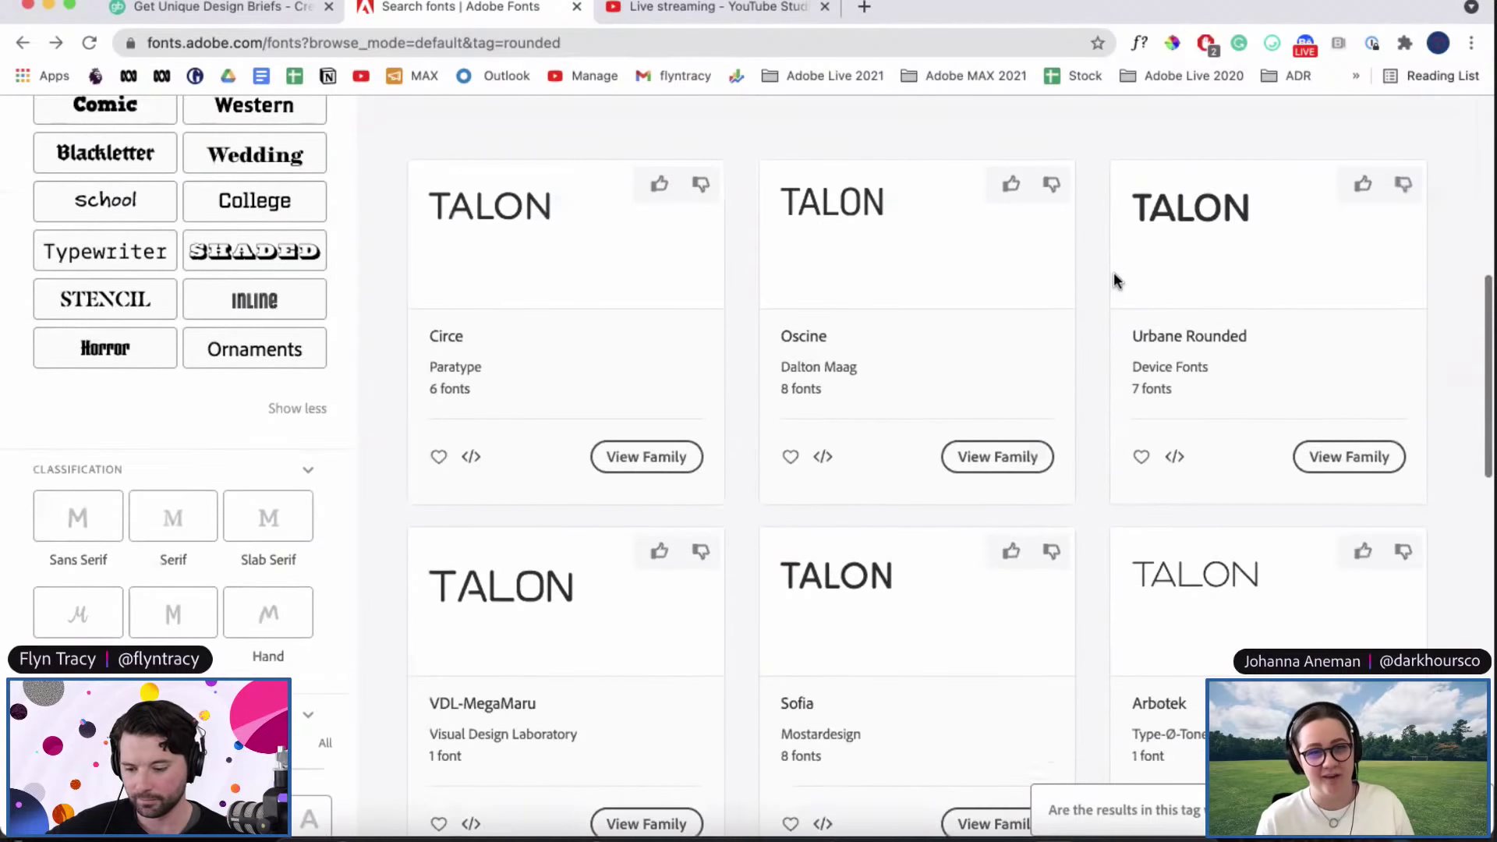
pyautogui.click(475, 236)
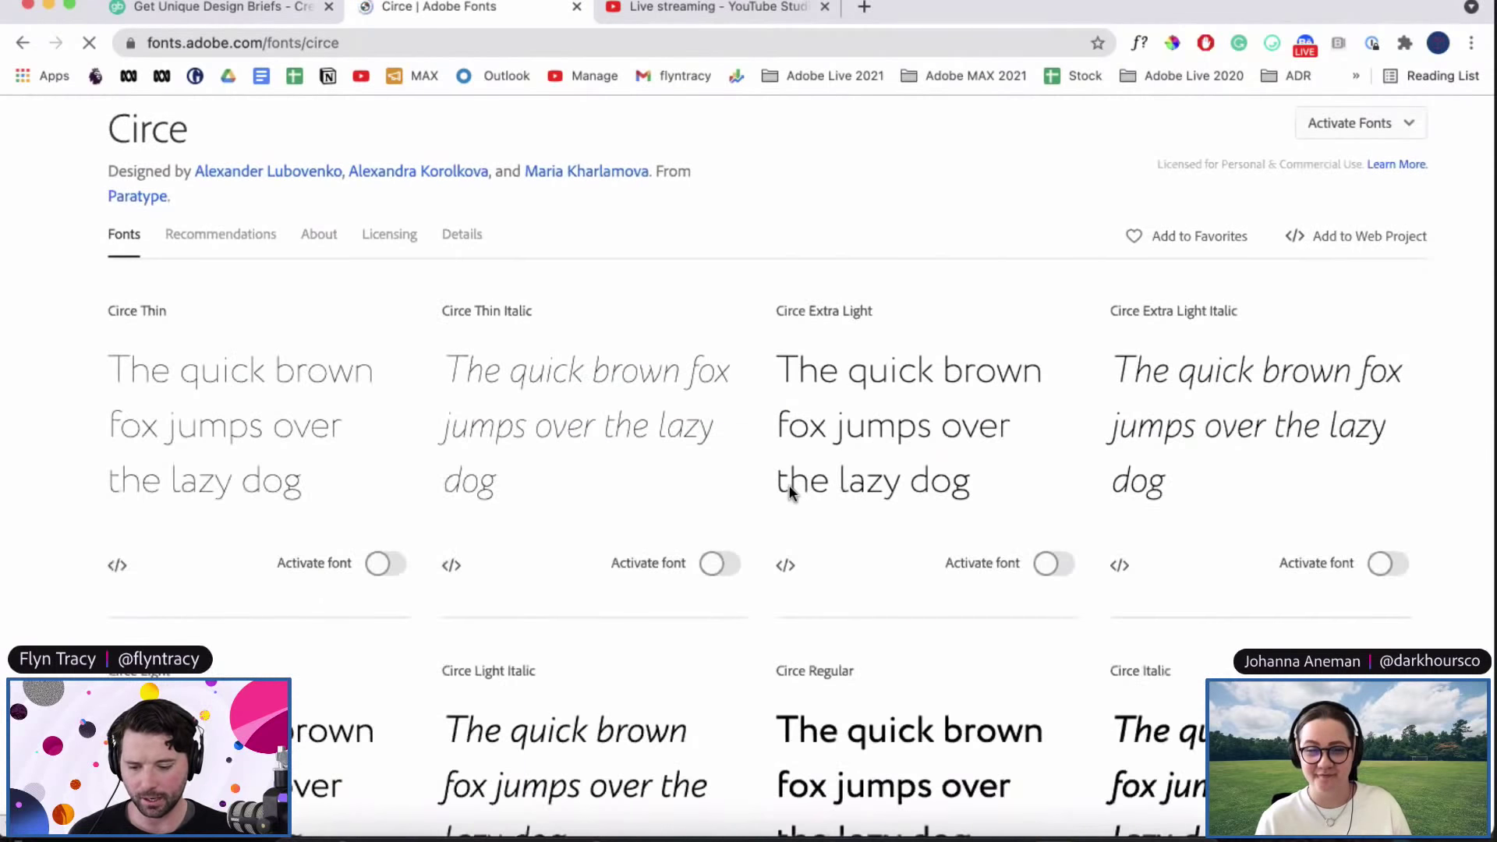
pyautogui.scroll(-5, 789, 487)
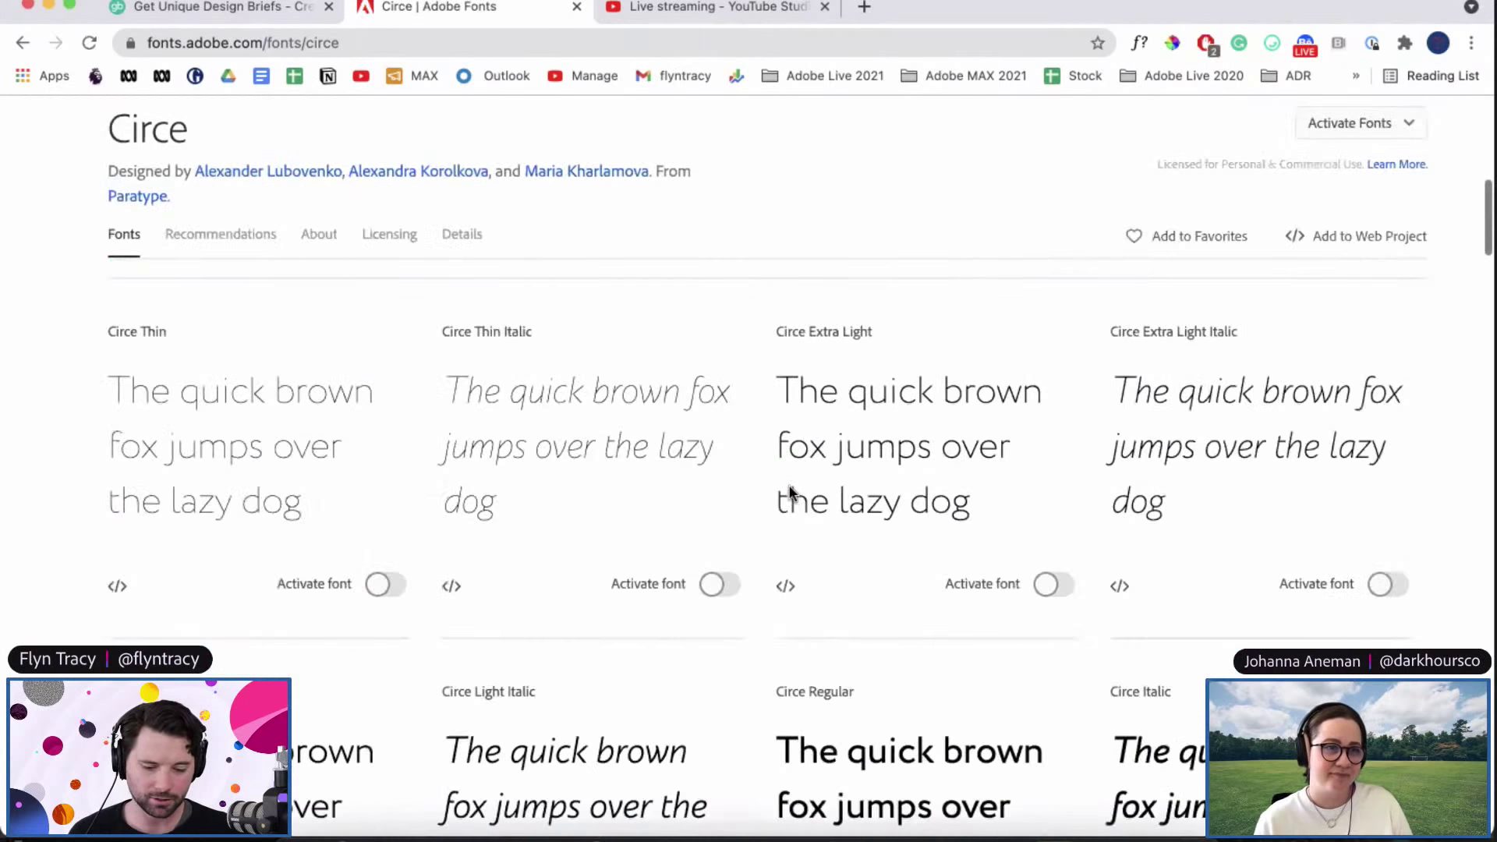
pyautogui.scroll(-9, 789, 492)
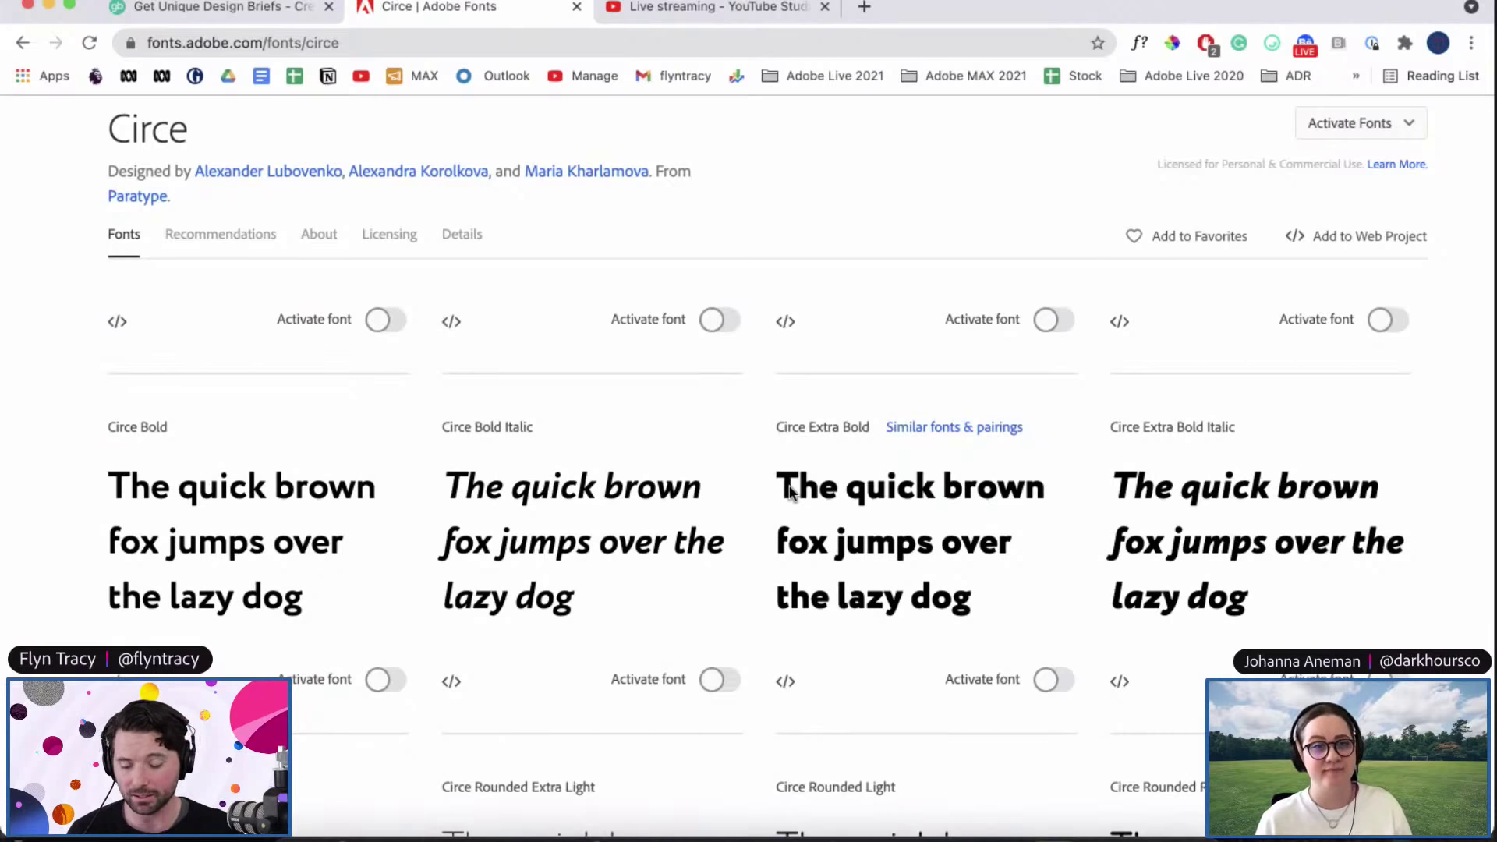
pyautogui.scroll(6, 714, 493)
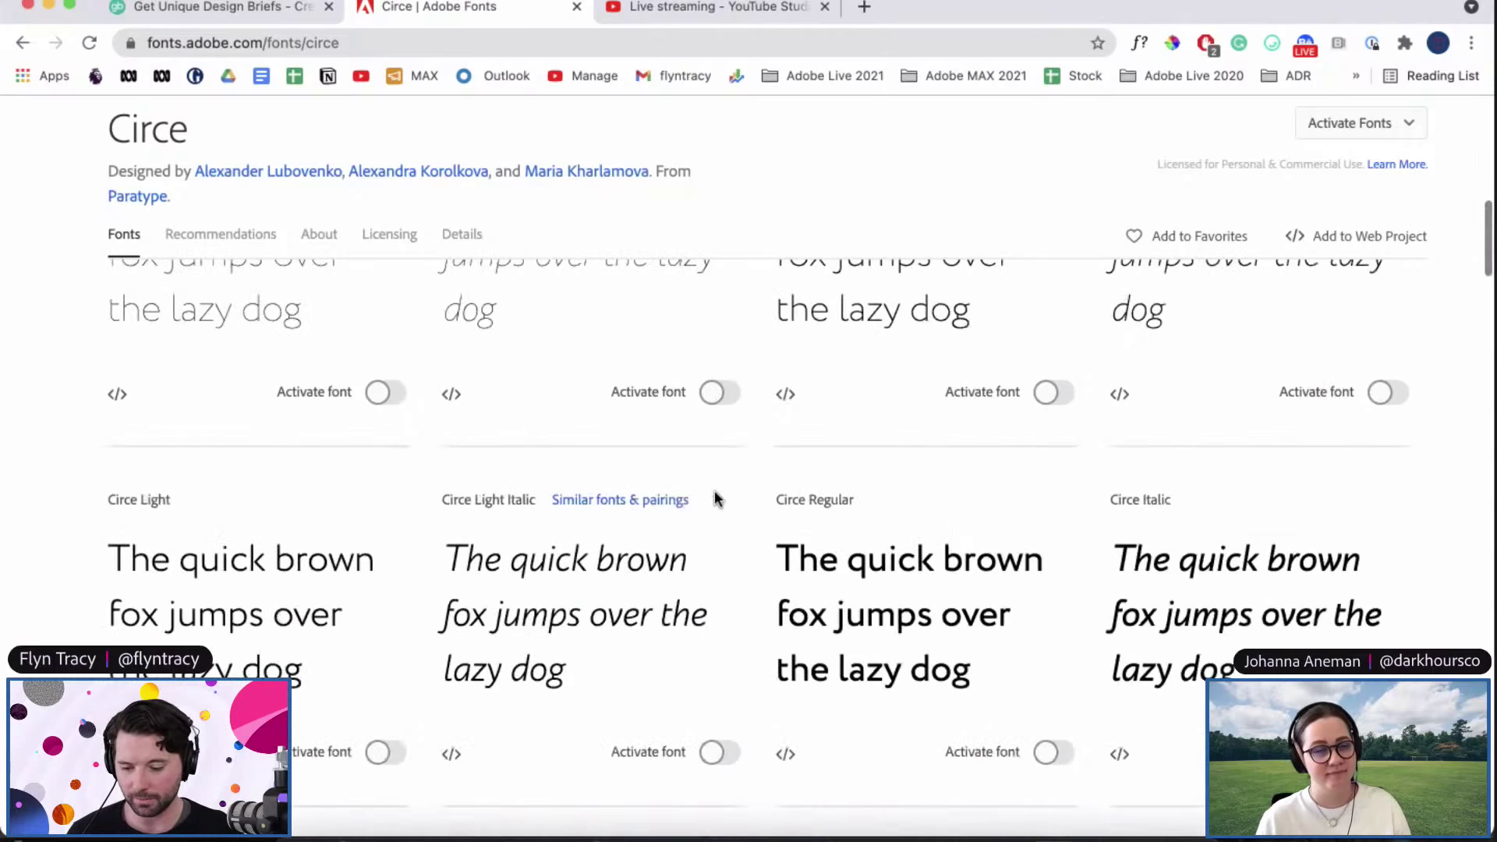
pyautogui.scroll(5, 714, 493)
pyautogui.scroll(-5, 714, 493)
pyautogui.scroll(10, 714, 492)
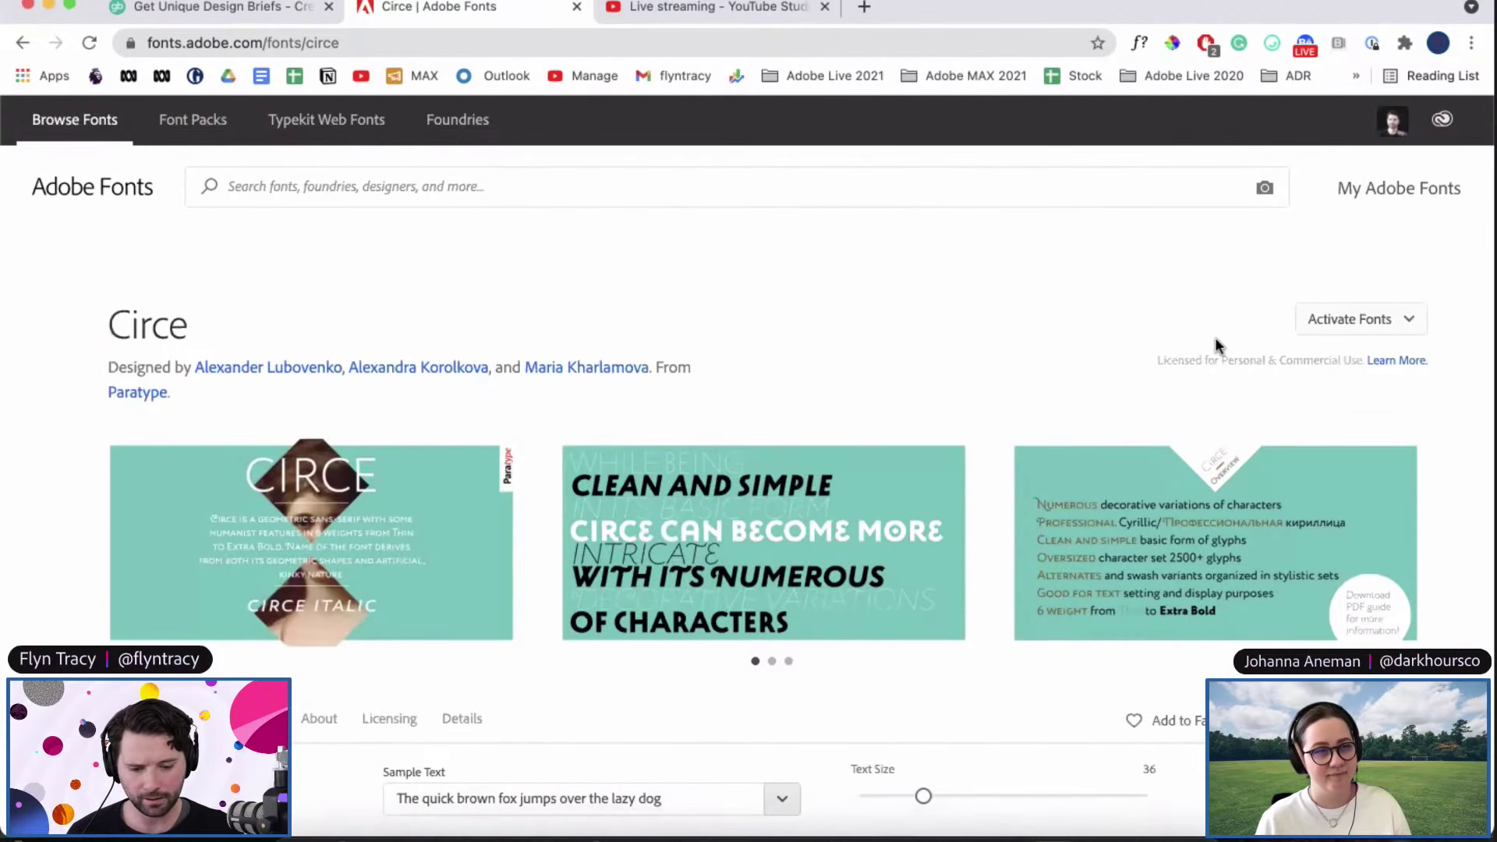
# Step: Activate both the Circe and Circe Rounded font sets, and return to Illustrator
pyautogui.click(1374, 325)
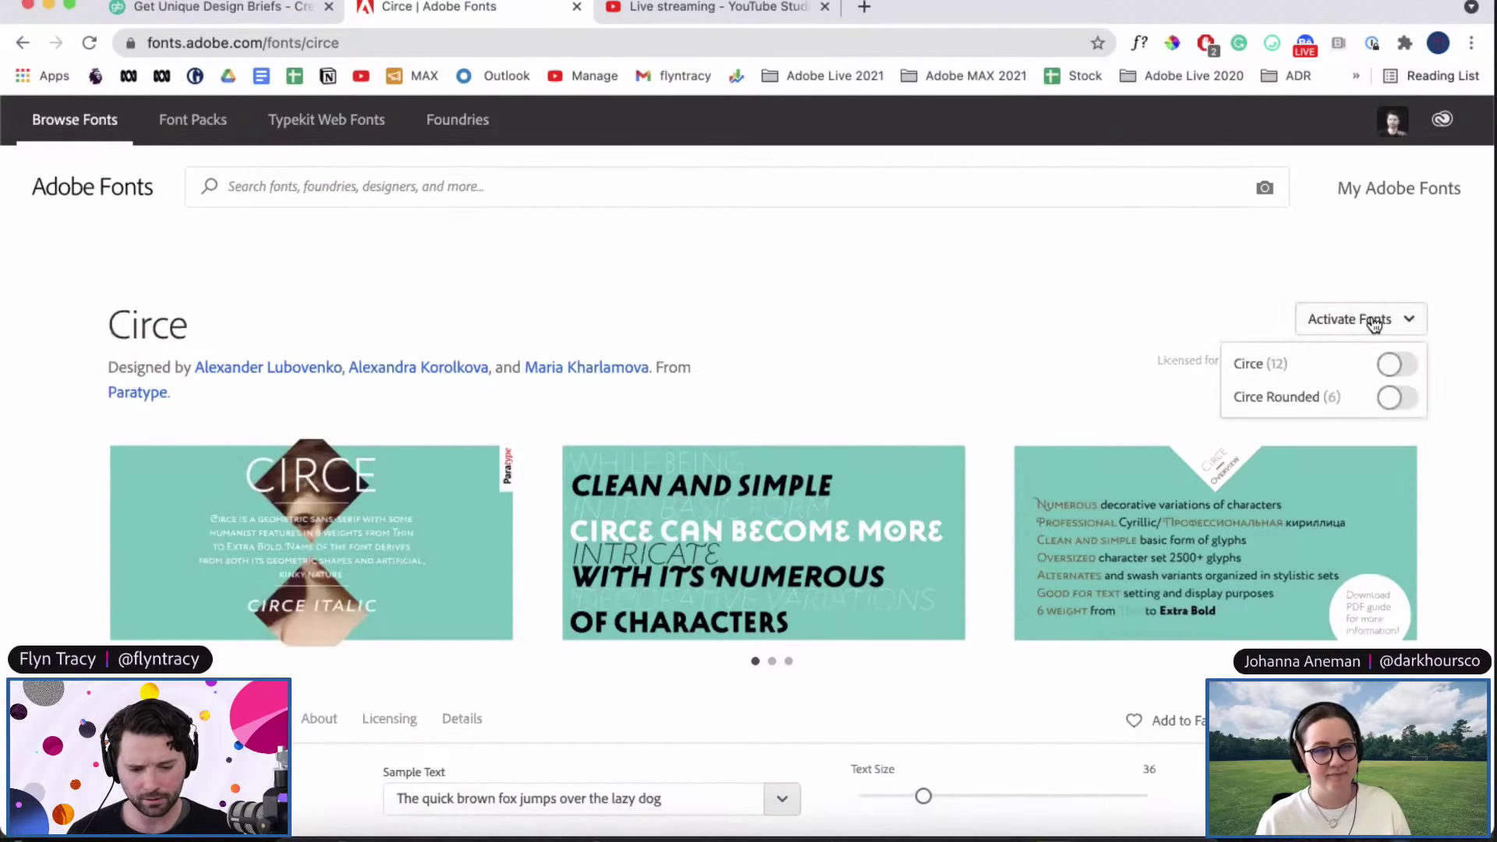
pyautogui.click(1396, 366)
pyautogui.click(1394, 397)
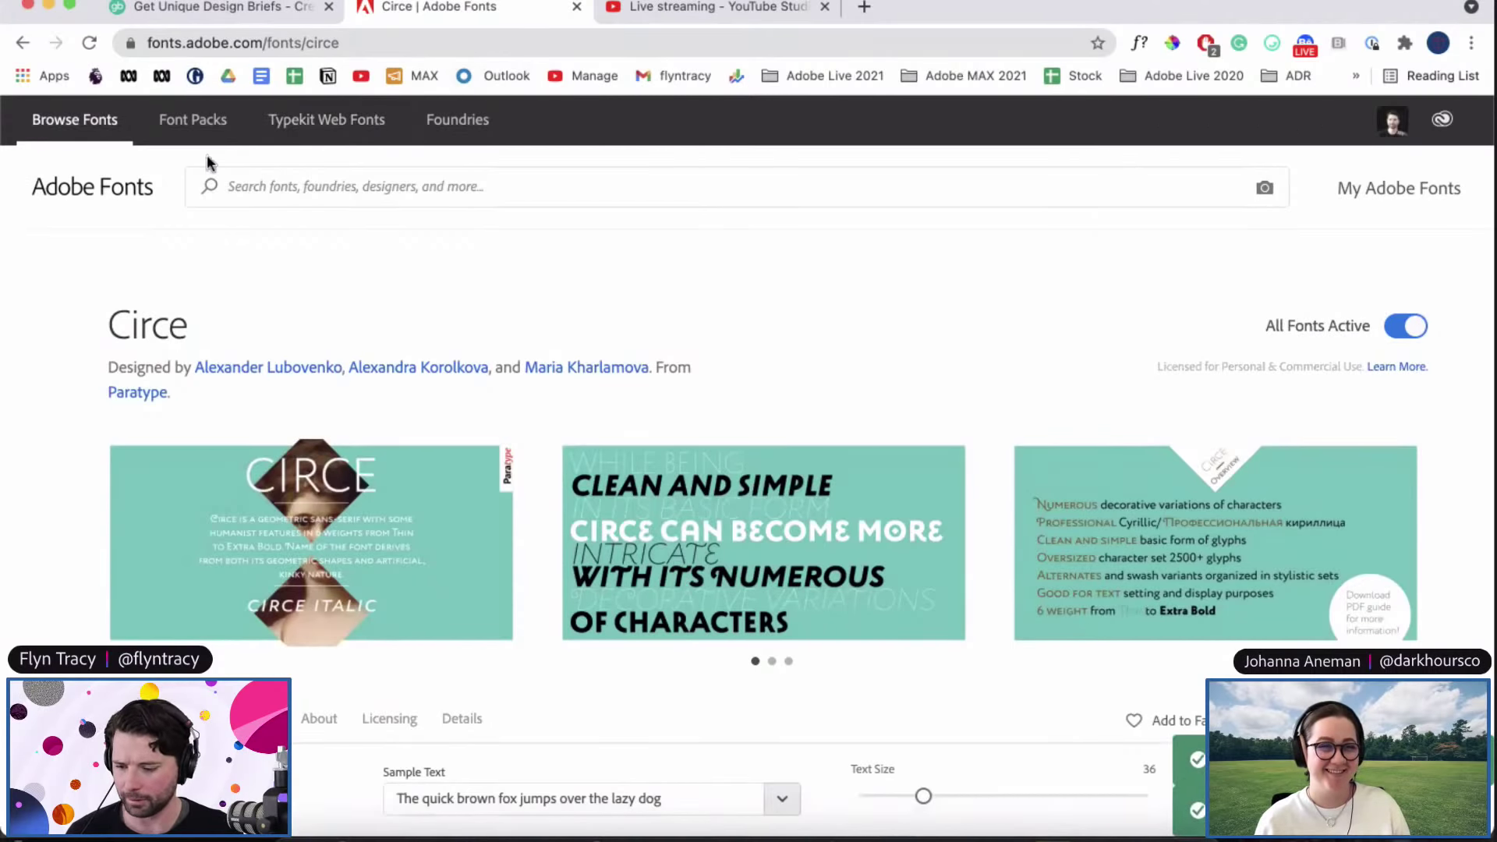
pyautogui.click(23, 43)
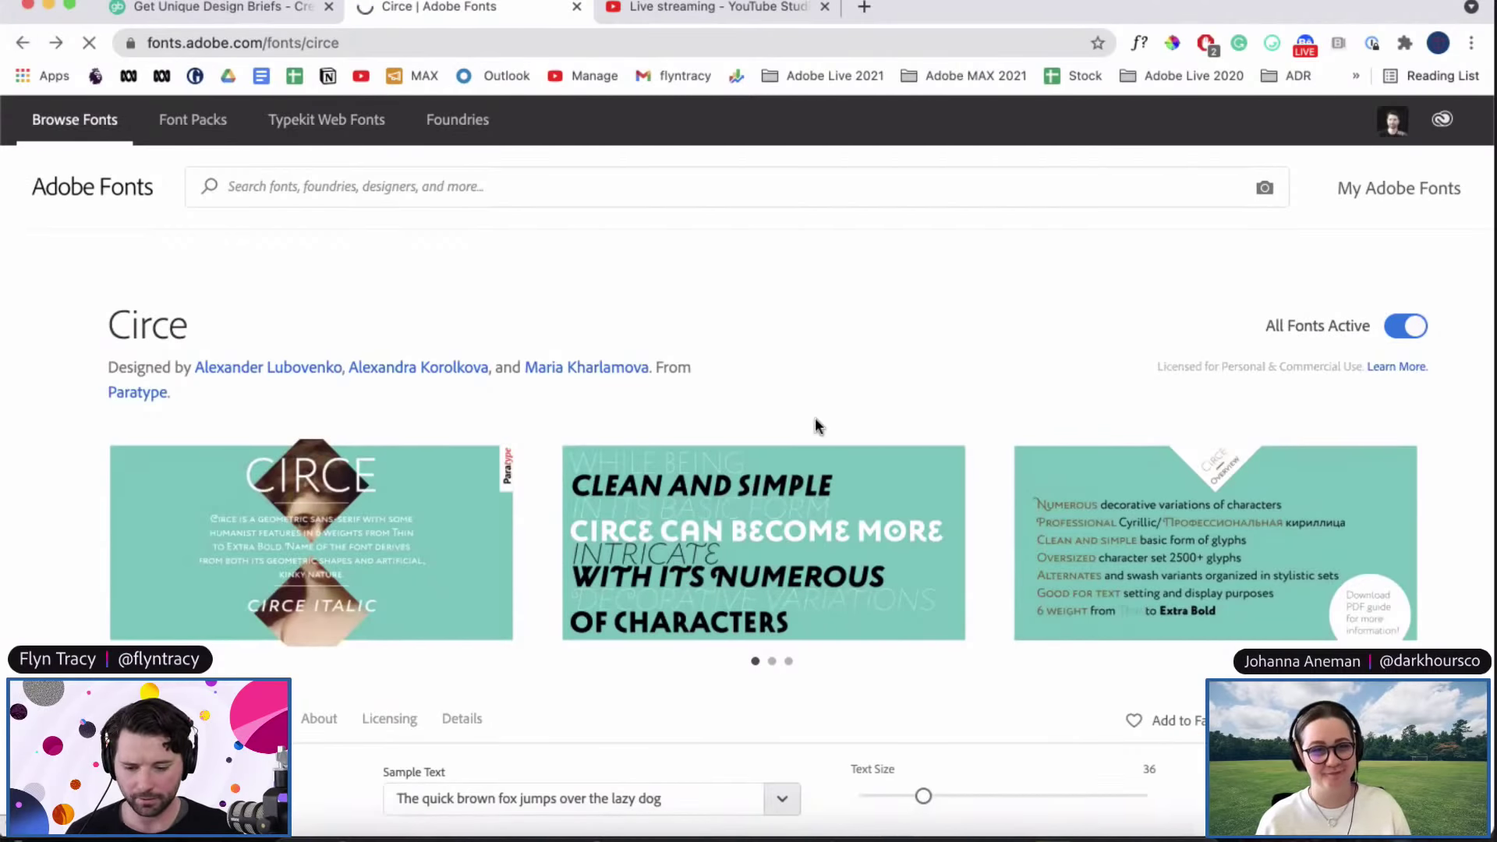
pyautogui.press('super+Tab')
# Step: Duplicate the blackletter TALON directly below itself and set the copy's font to Circe Rounded
pyautogui.moveTo(348, 328); pyautogui.dragTo(351, 427)
pyautogui.doubleClick(361, 443)
pyautogui.doubleClick(361, 443)
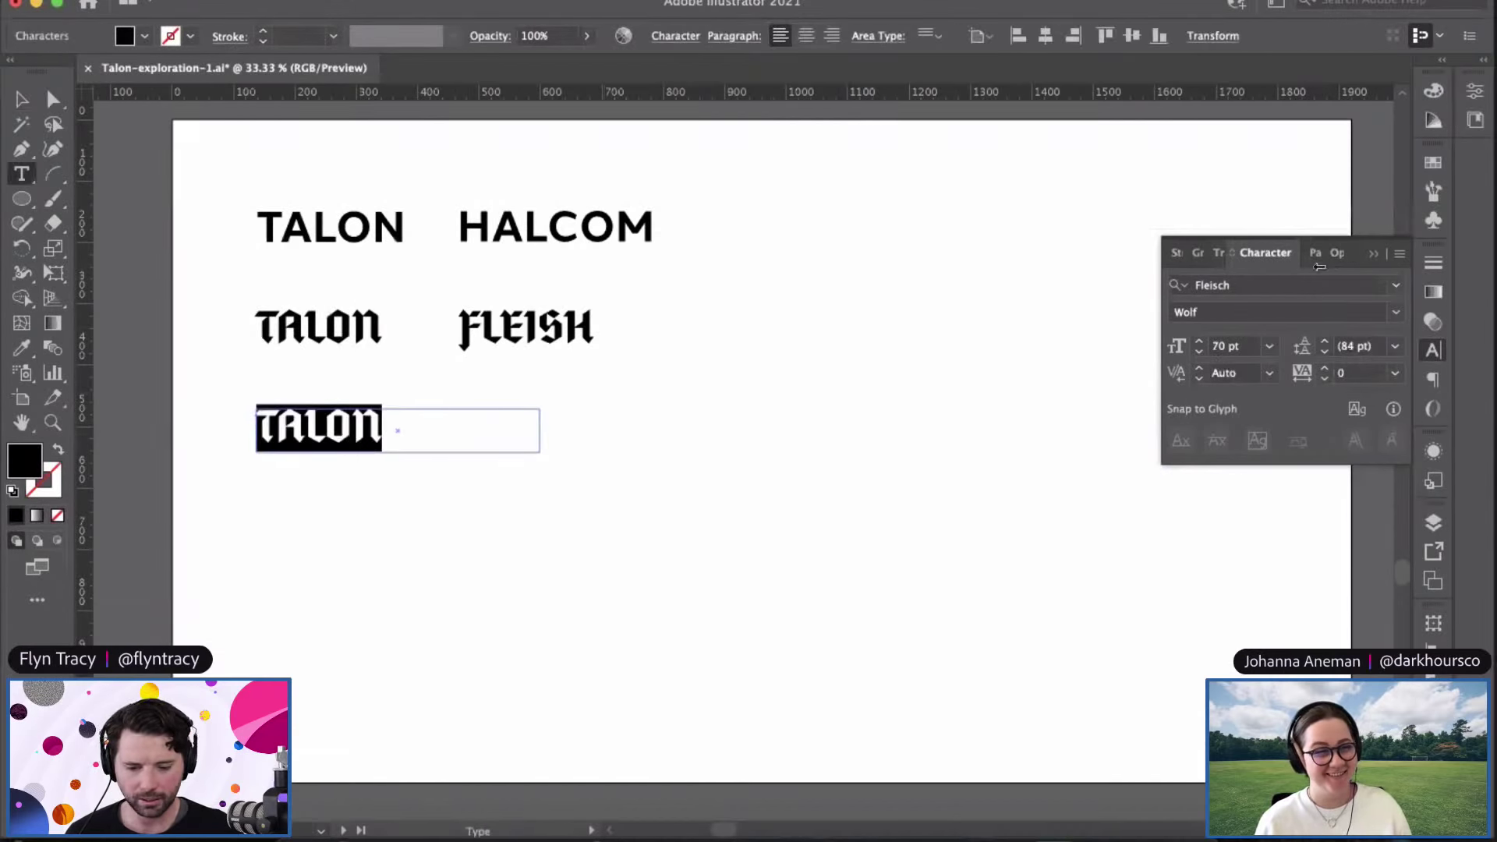
pyautogui.click(1313, 285)
pyautogui.write('c')
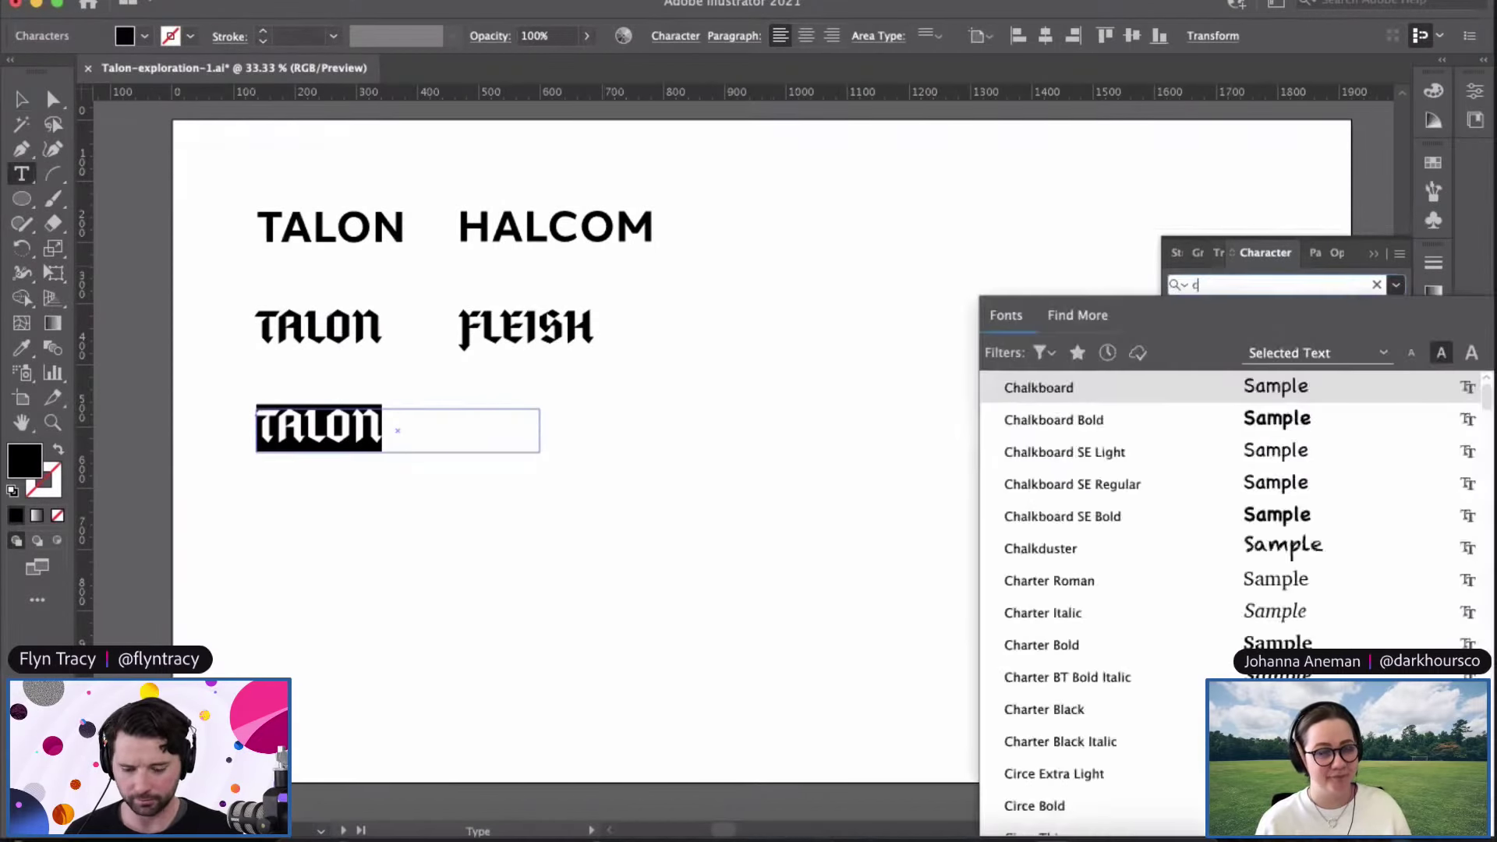
pyautogui.write('ir')
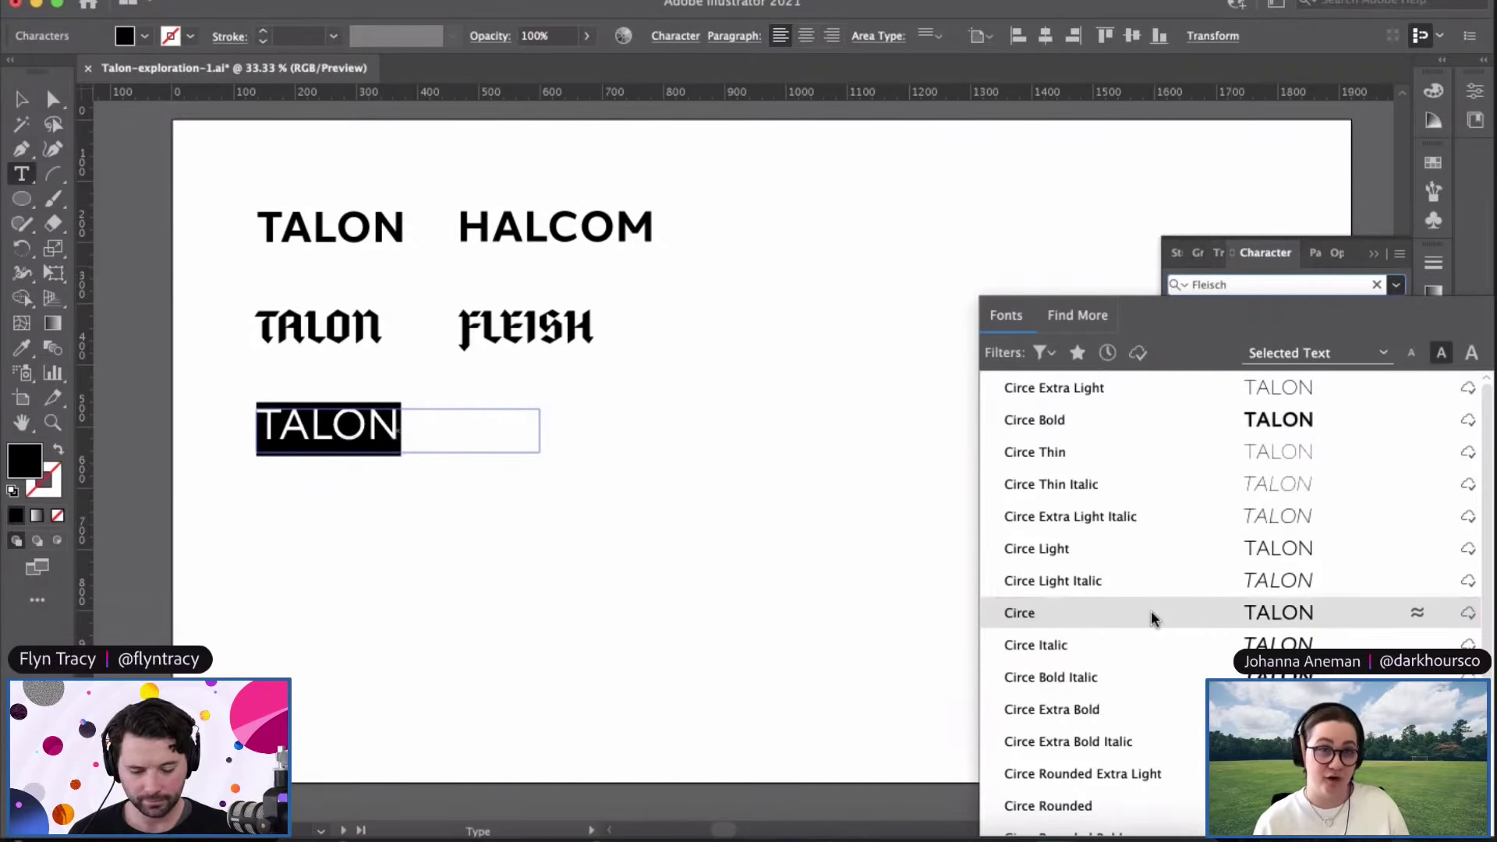
pyautogui.scroll(-3, 1151, 611)
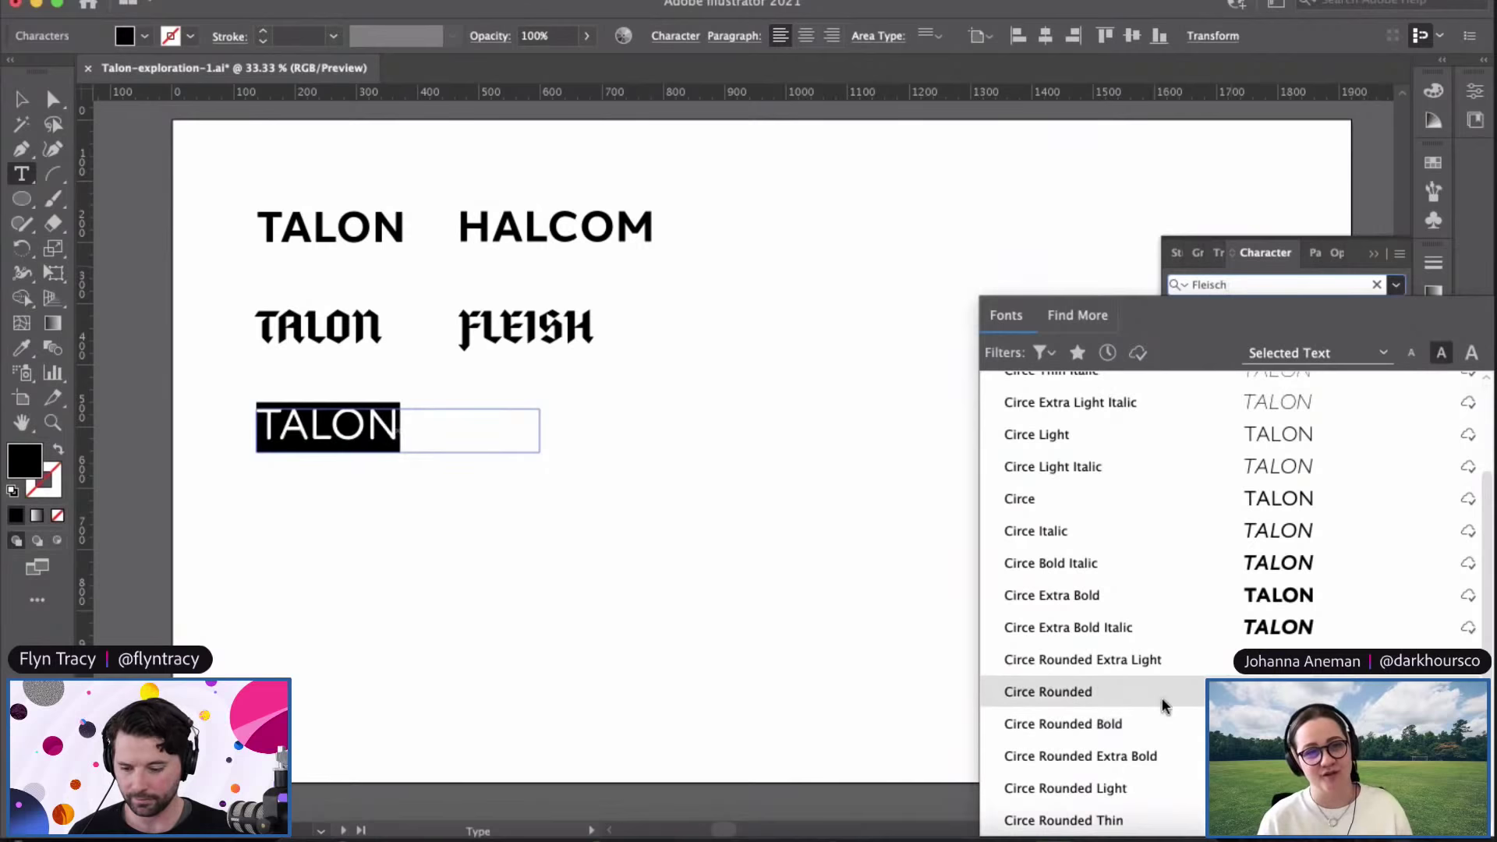
pyautogui.click(1165, 706)
pyautogui.press('Escape')
pyautogui.click(483, 472)
# Step: Narrow the Circe Rounded TALON's text frame and place a duplicate to its right, below the FLEISH label
pyautogui.click(386, 441)
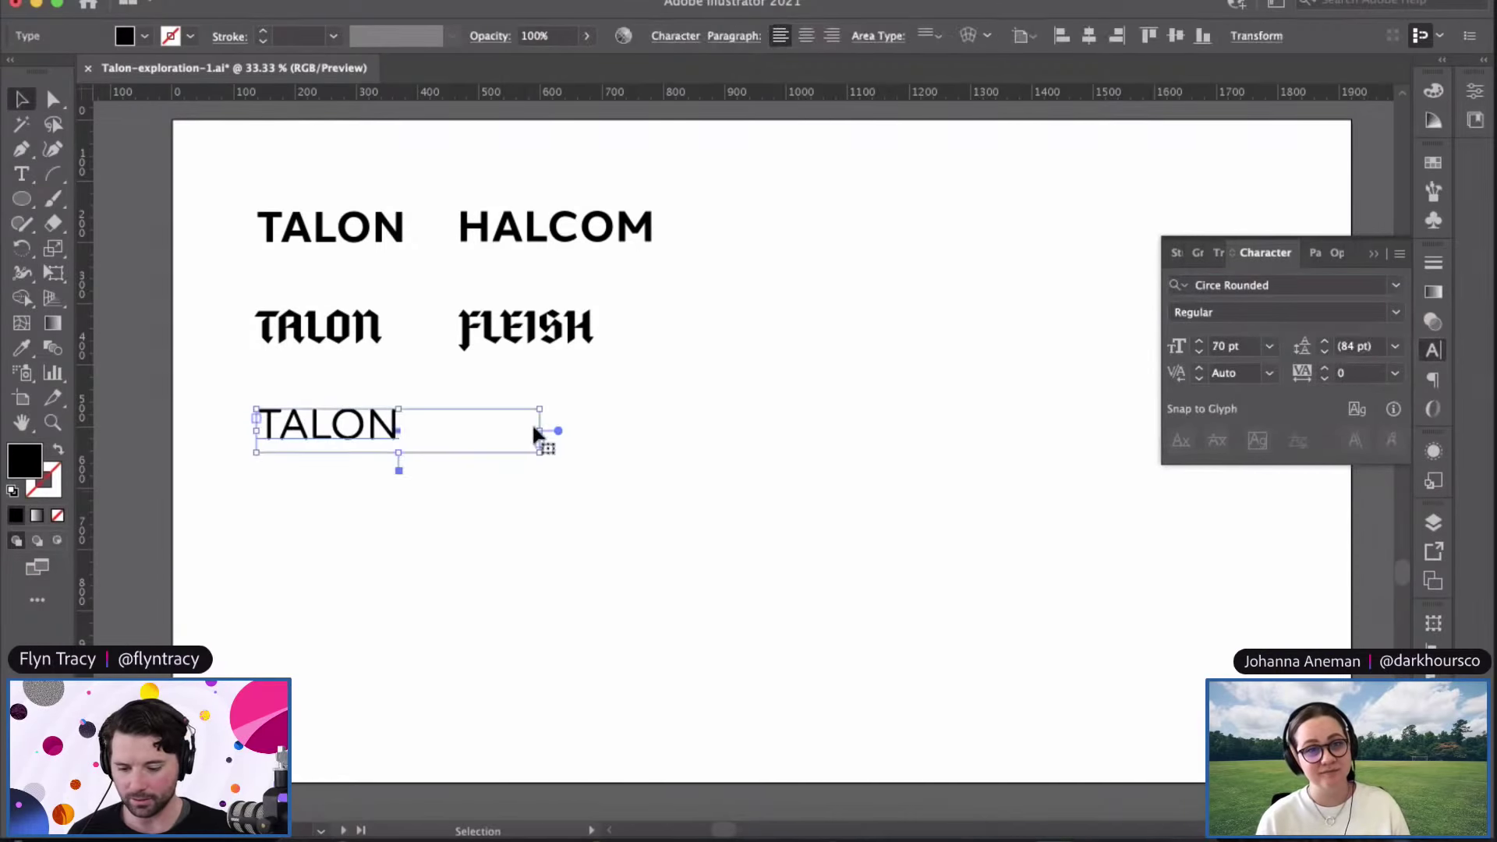
pyautogui.moveTo(535, 431); pyautogui.dragTo(566, 444)
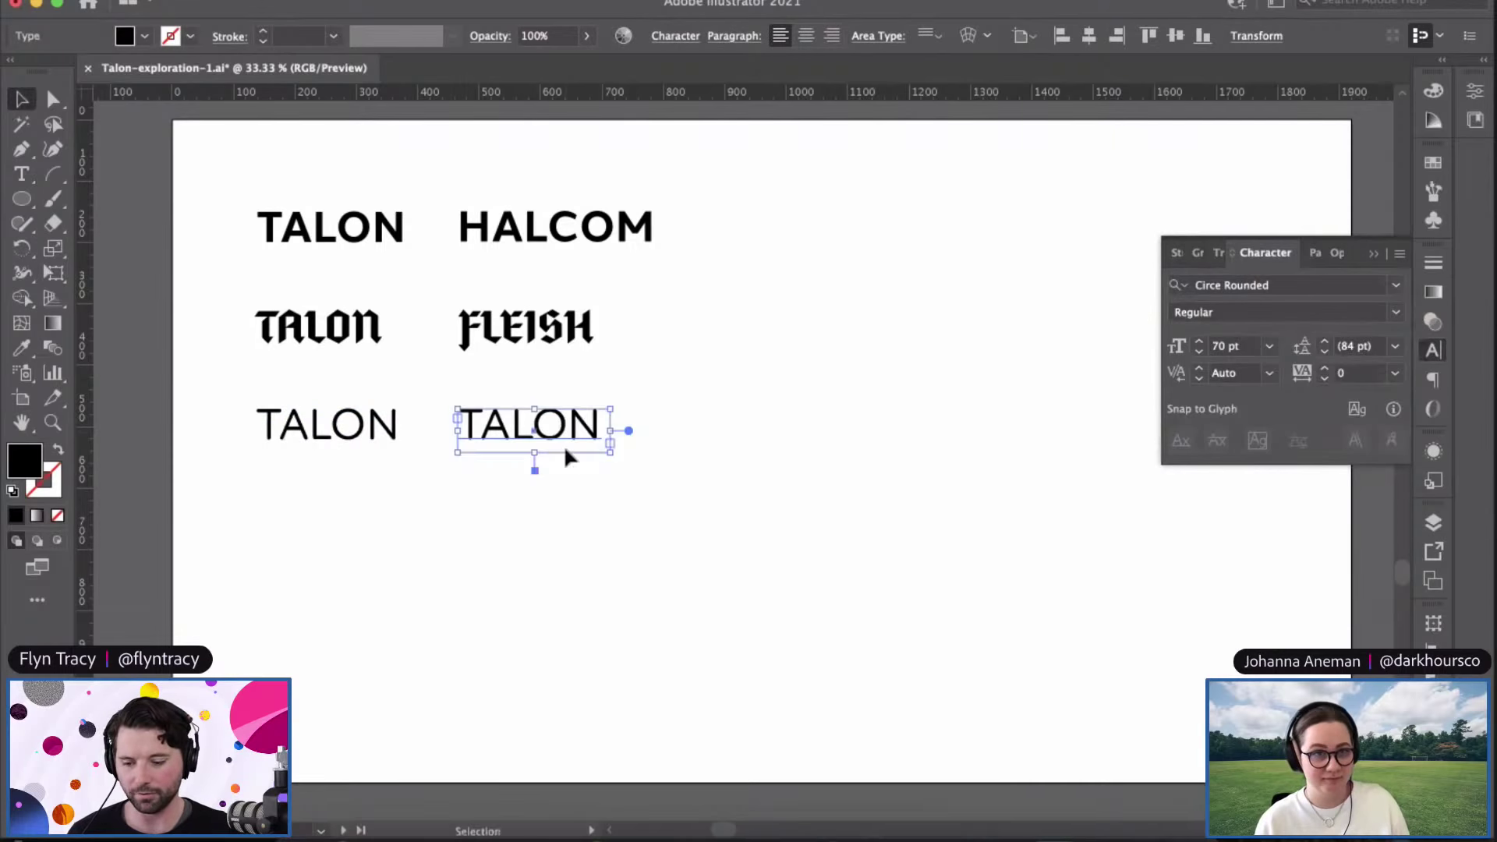
pyautogui.click(606, 512)
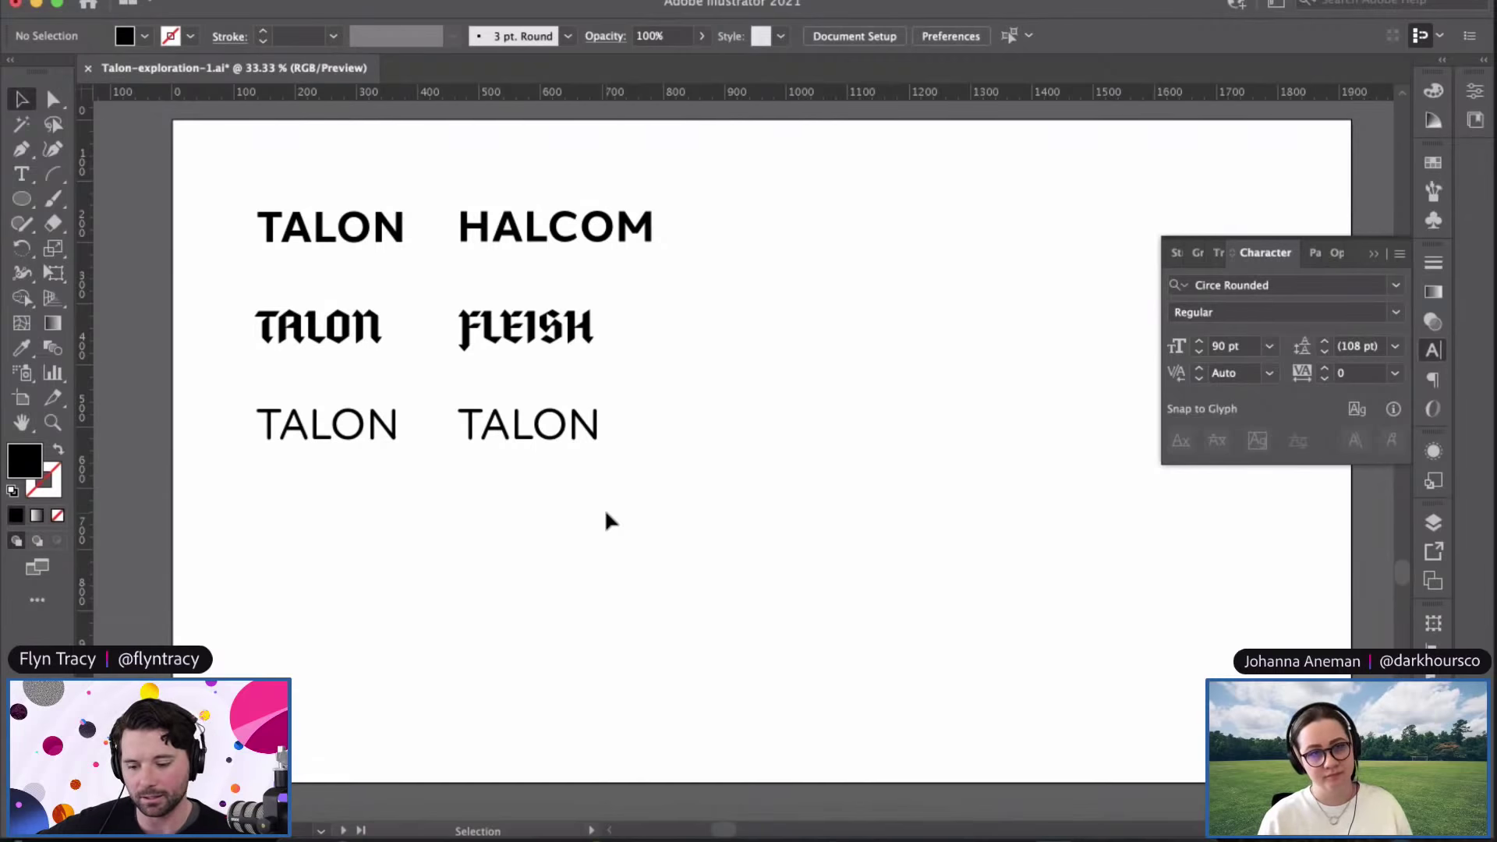
pyautogui.moveTo(681, 367); pyautogui.dragTo(317, 335)
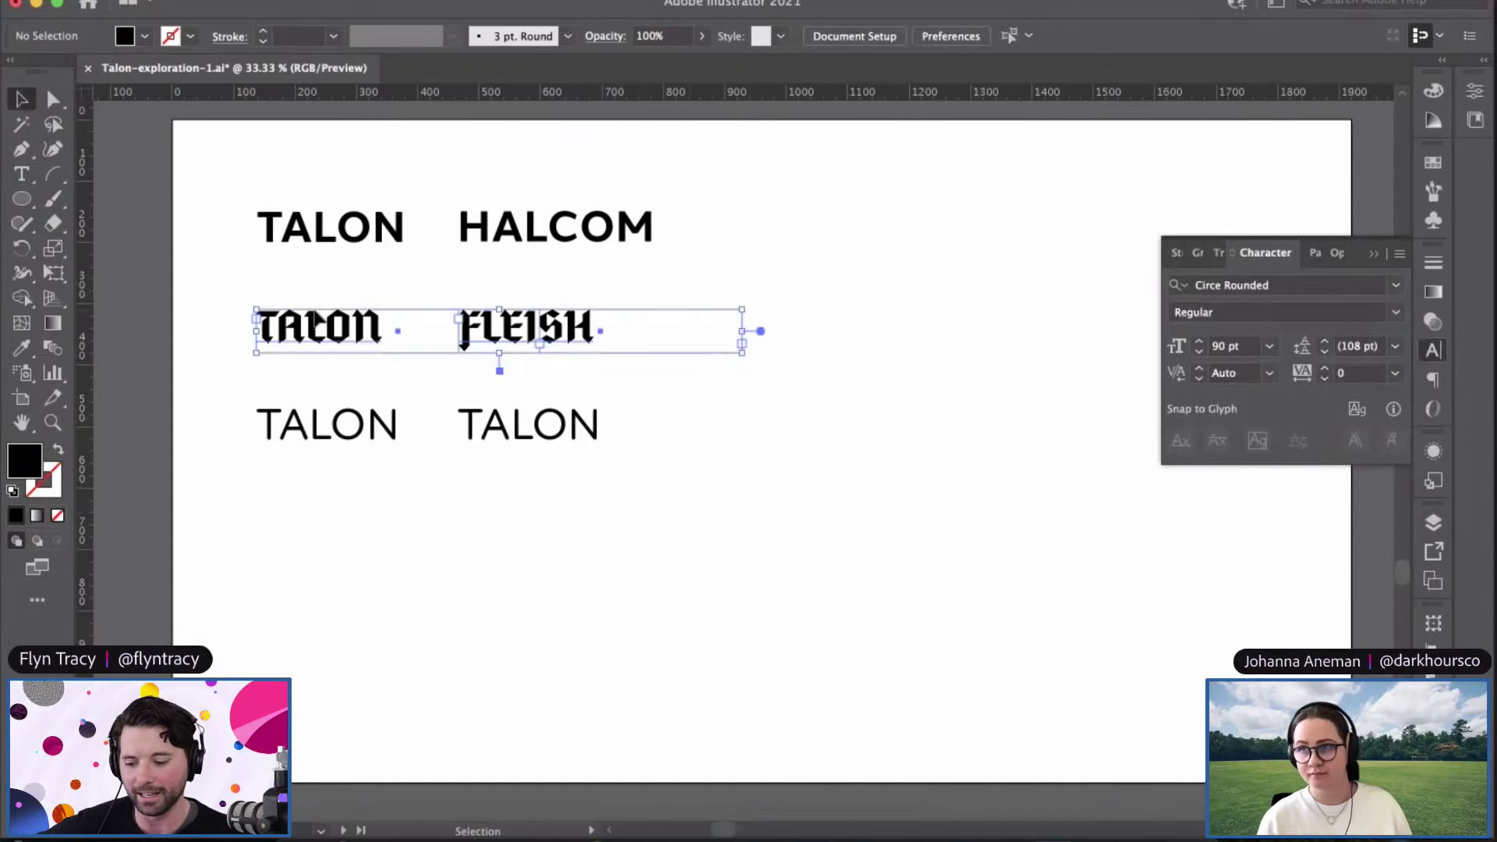
pyautogui.click(692, 556)
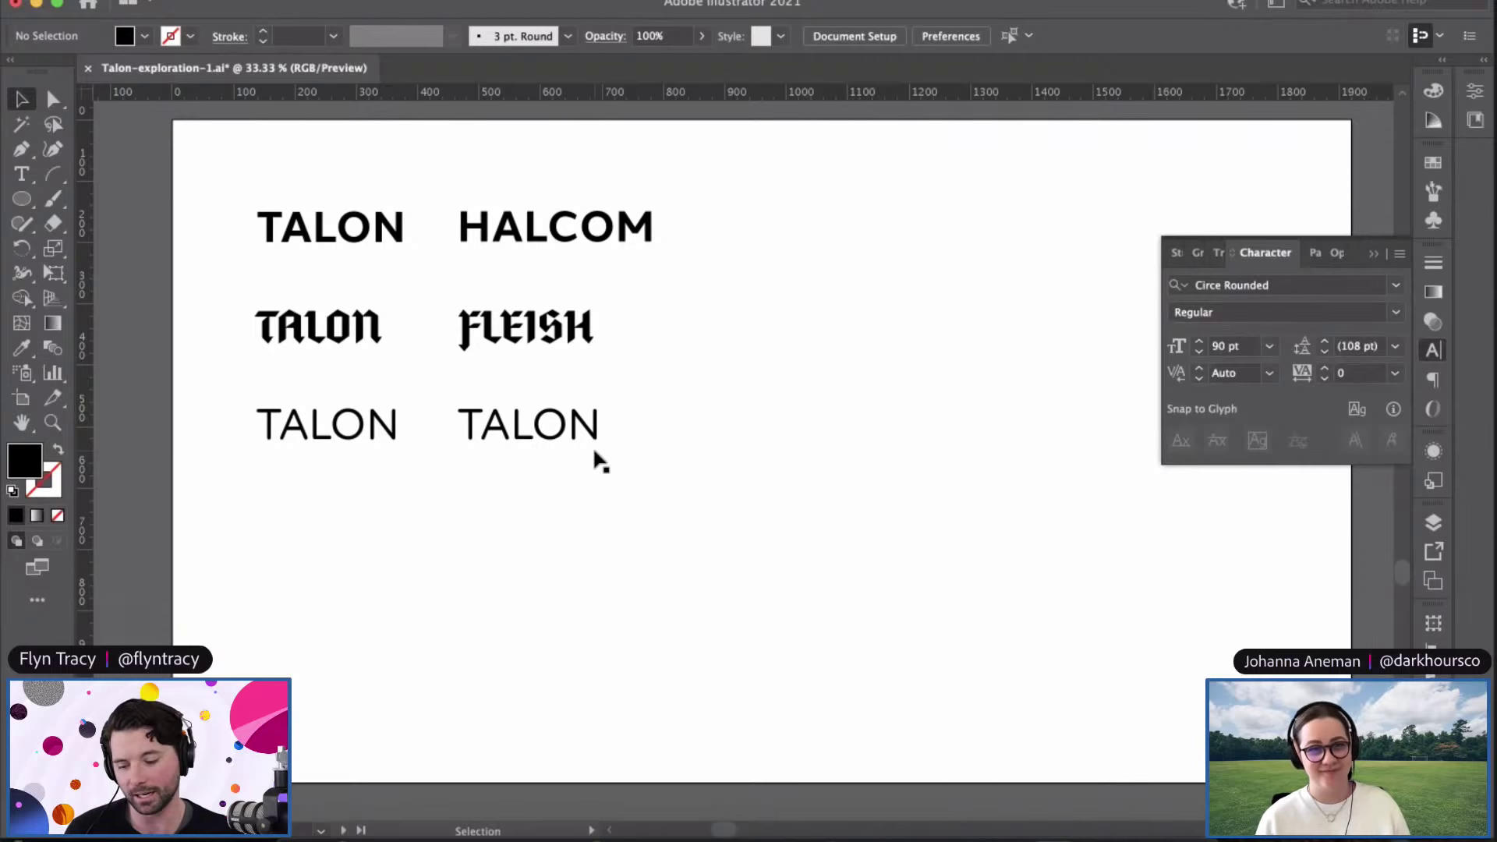
pyautogui.hscroll(3, 655, 421)
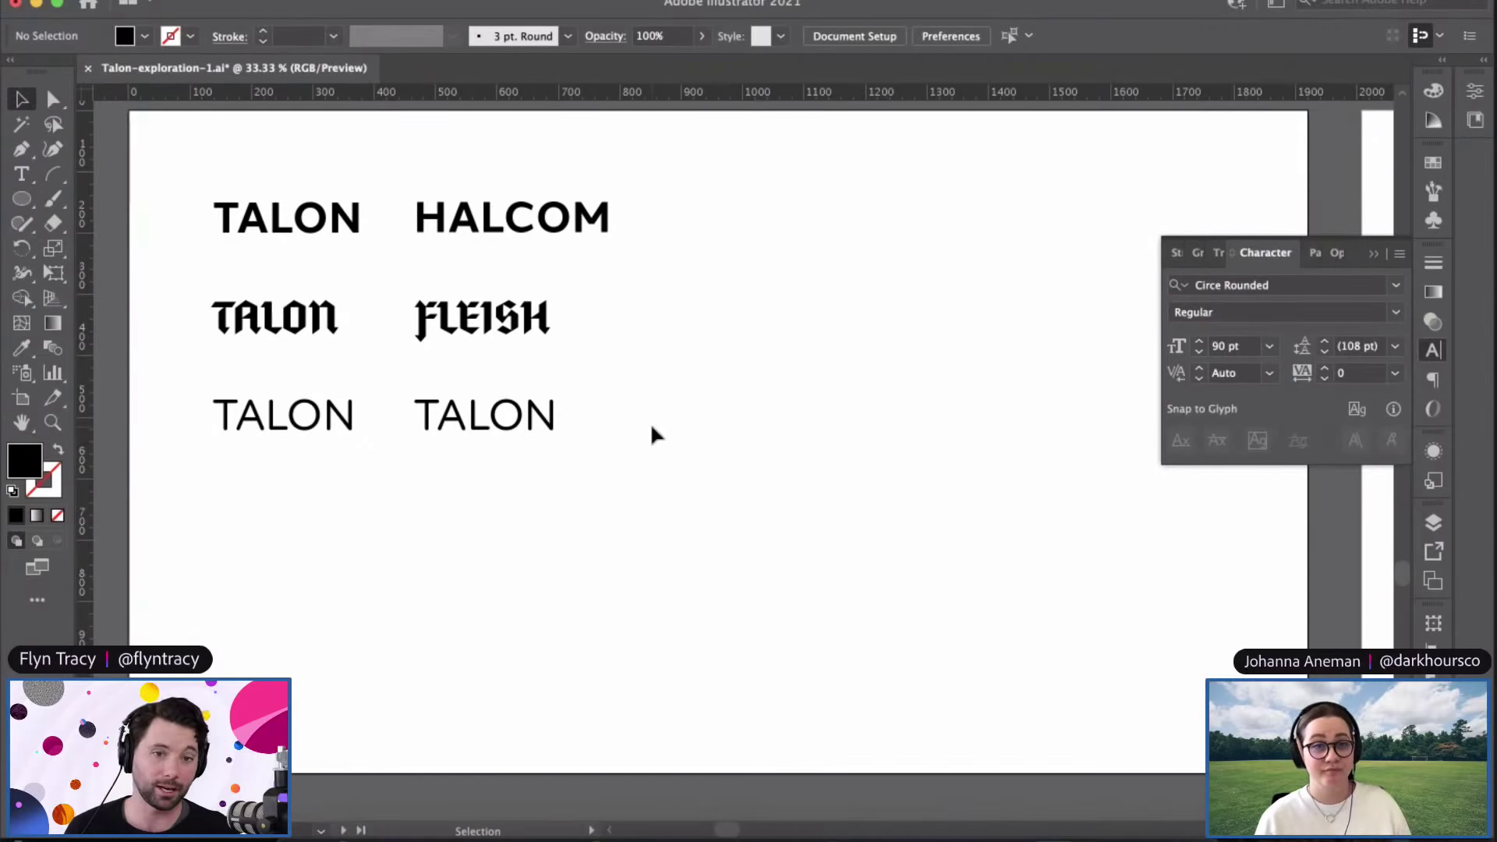
# Step: Duplicate the Halcom Bold TALON wordmark straight across onto the empty artboard to the right
pyautogui.press('super+minus')
pyautogui.press('space')
pyautogui.moveTo(778, 441); pyautogui.dragTo(855, 437)
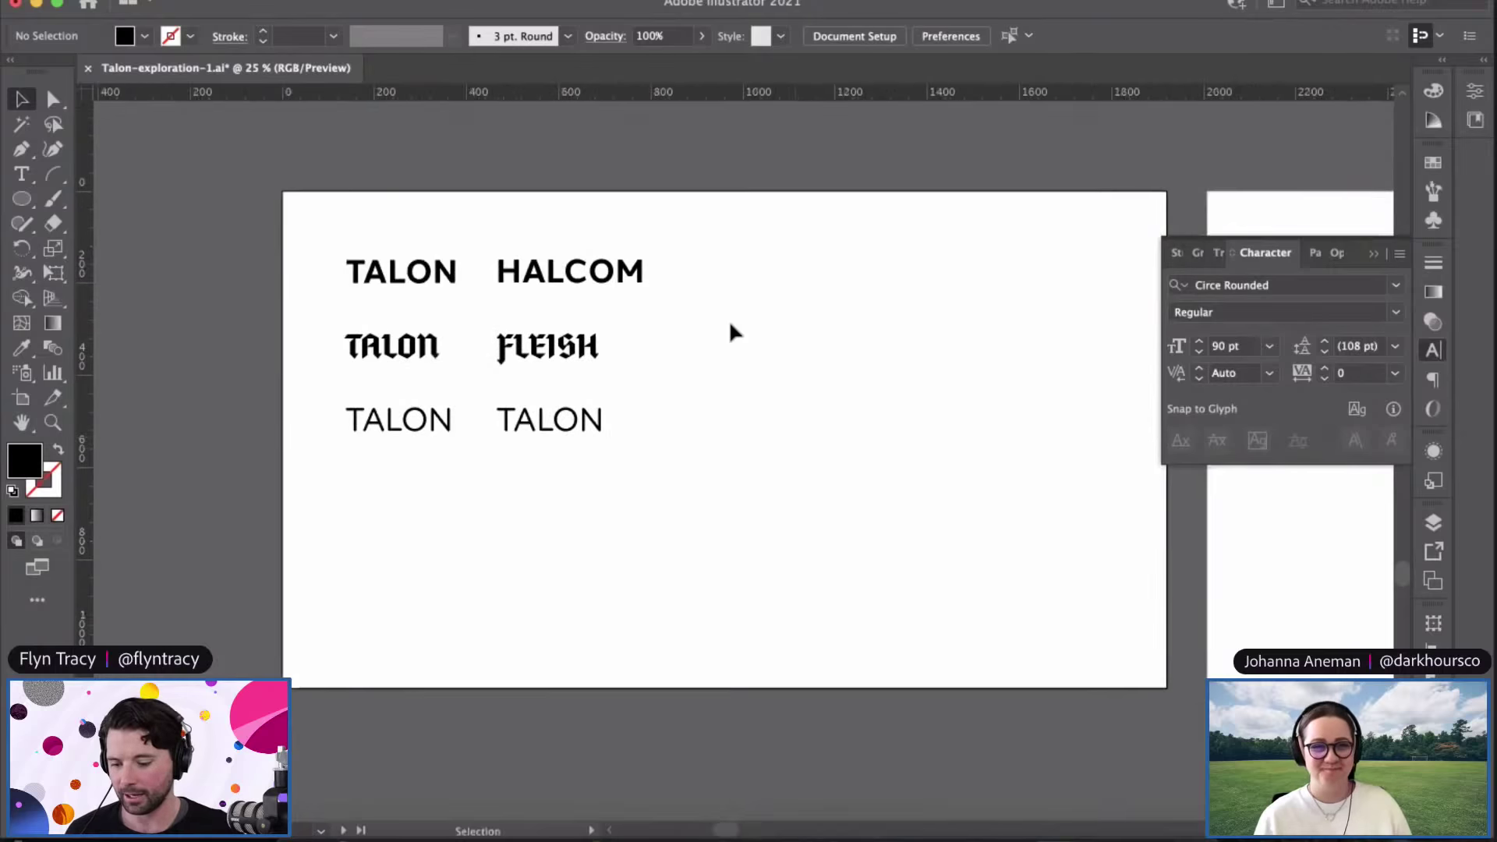
pyautogui.hscroll(2, 702, 265)
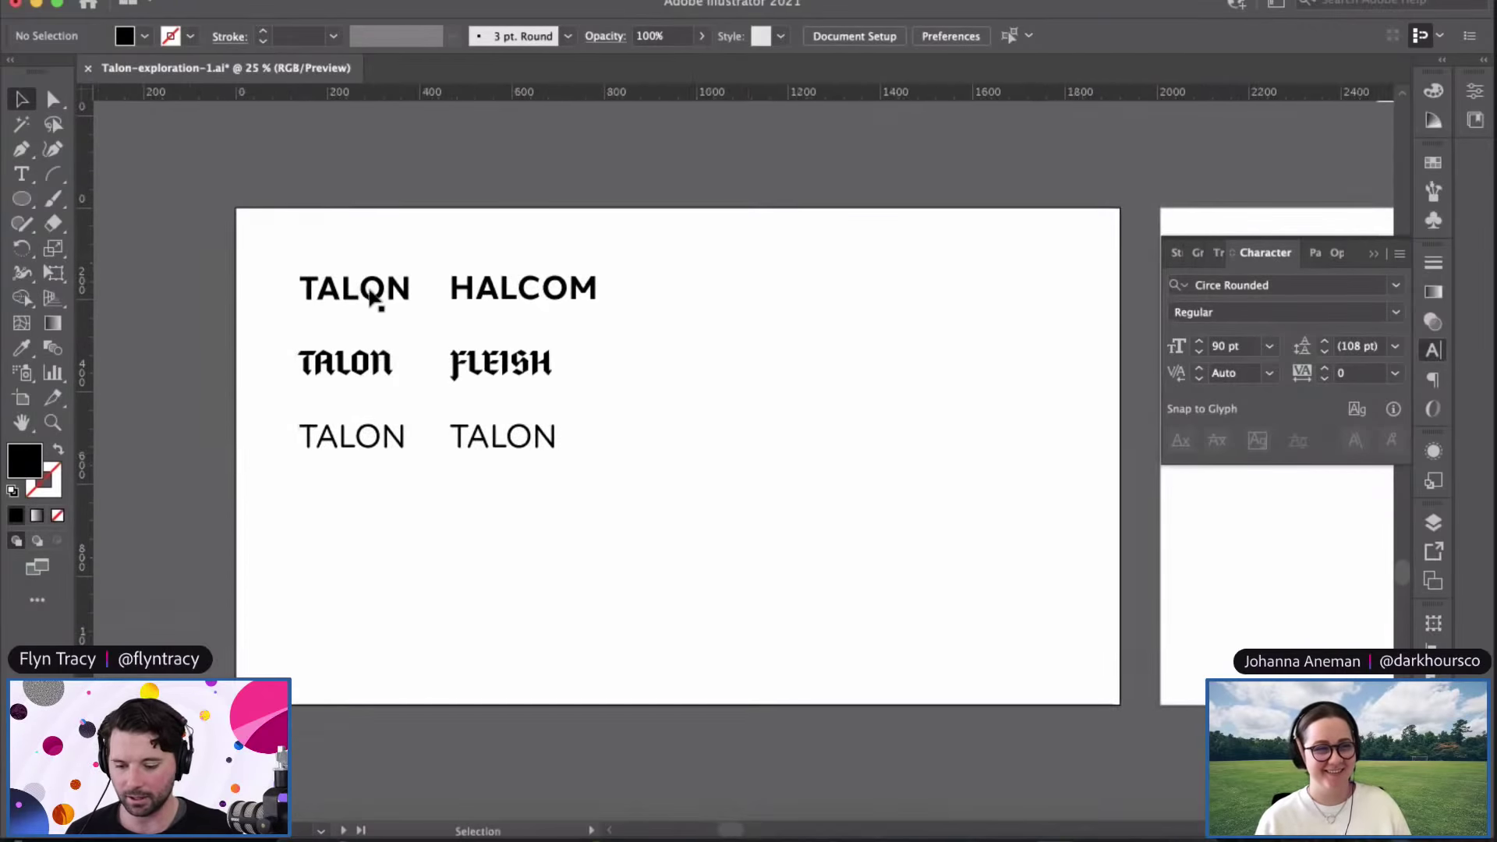
pyautogui.moveTo(370, 296); pyautogui.dragTo(1276, 545)
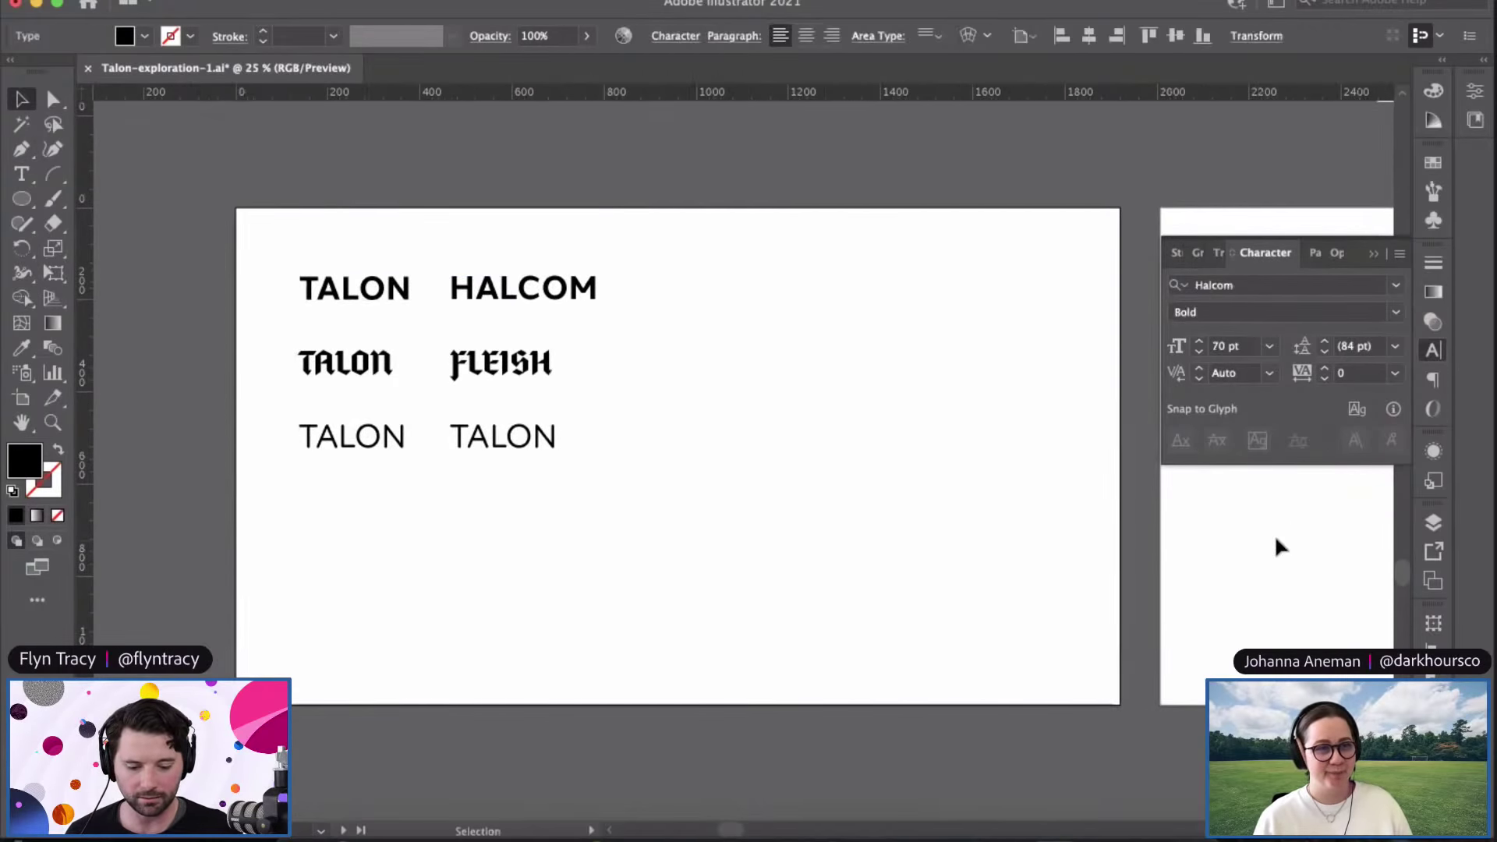
pyautogui.hscroll(5, 1274, 538)
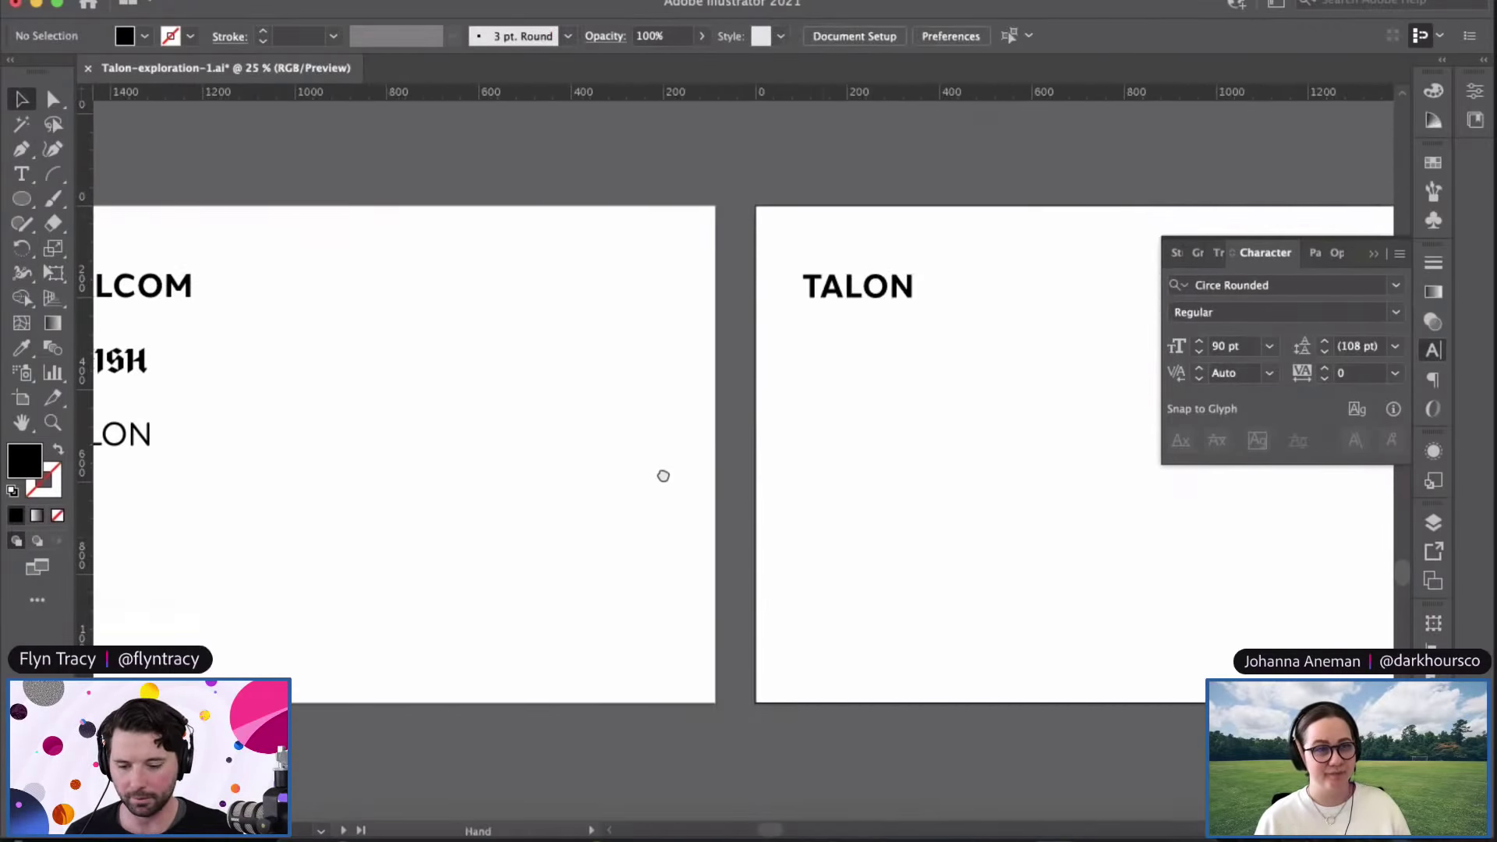
pyautogui.hscroll(5, 675, 465)
pyautogui.moveTo(519, 296); pyautogui.dragTo(513, 284)
pyautogui.moveTo(682, 331); pyautogui.dragTo(631, 314)
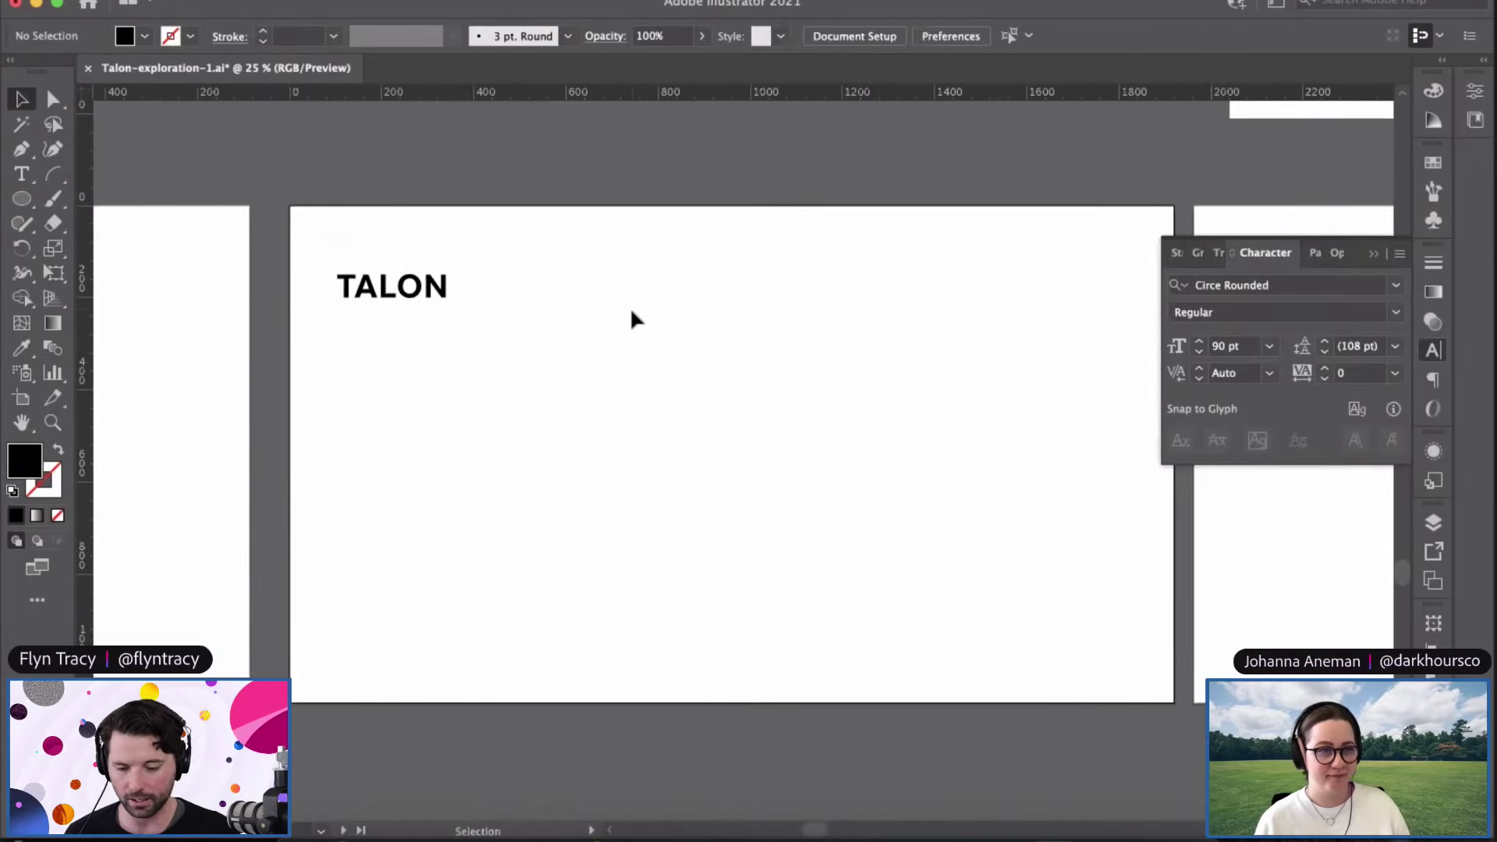
# Step: Examine the logo ideas on the sketch artboards above and return to the artboard with the single TALON wordmark
pyautogui.moveTo(769, 314); pyautogui.dragTo(726, 549)
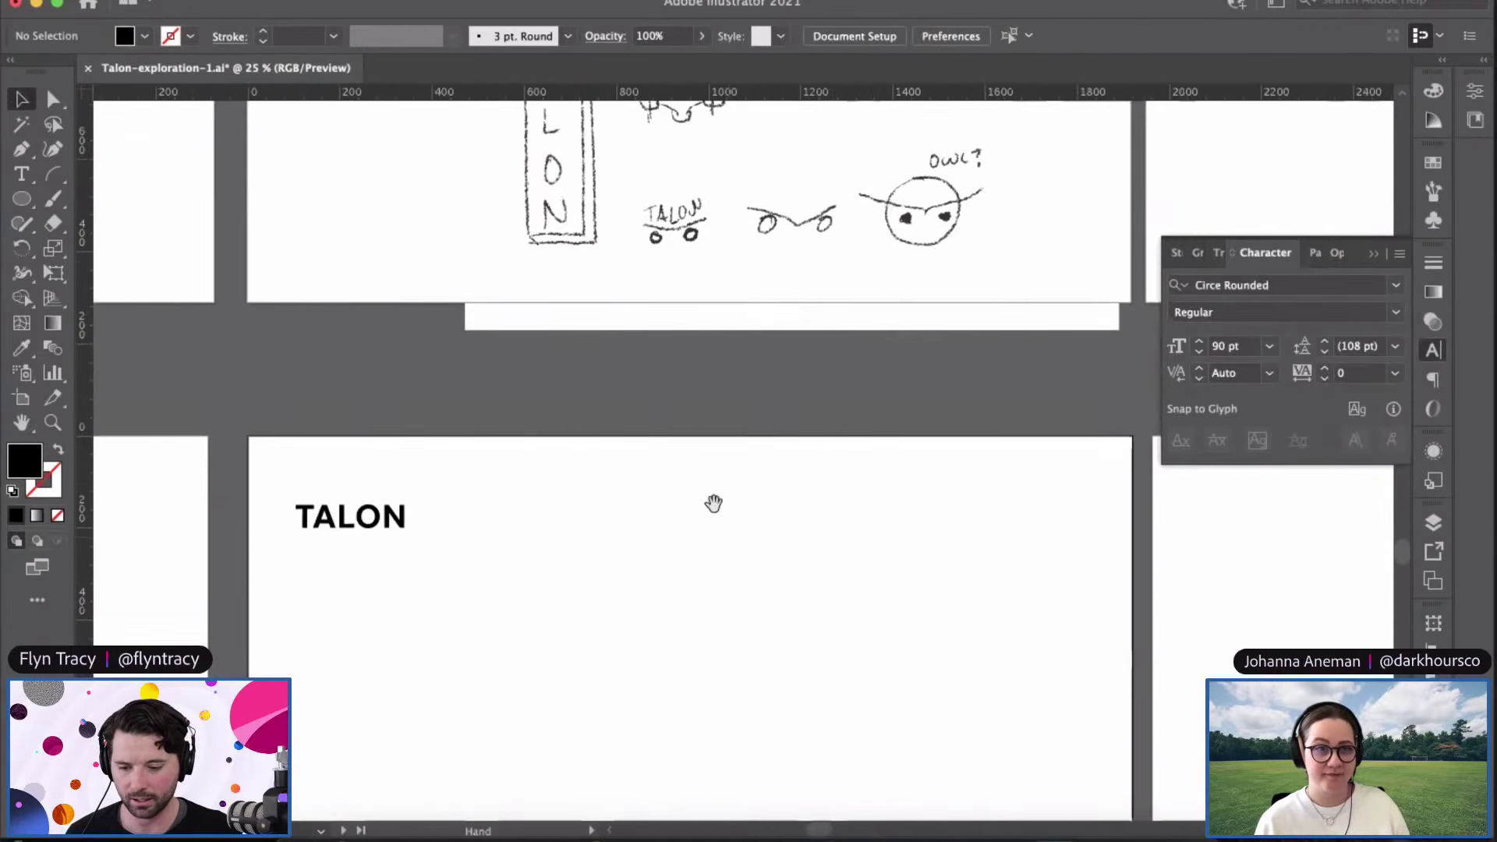
pyautogui.scroll(2, 811, 549)
pyautogui.hscroll(-2, 811, 550)
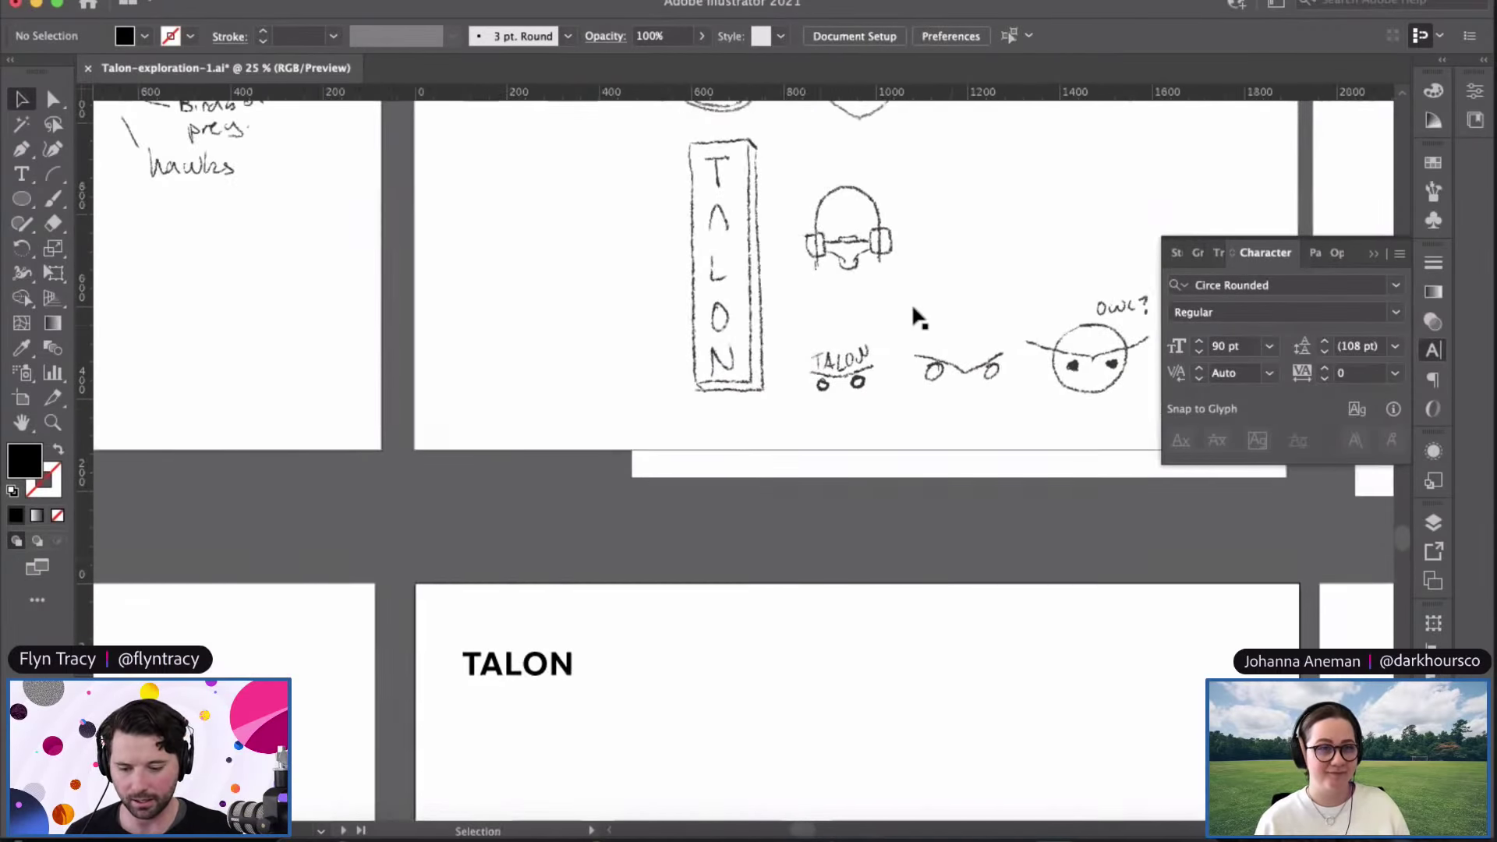
pyautogui.press('super+minus')
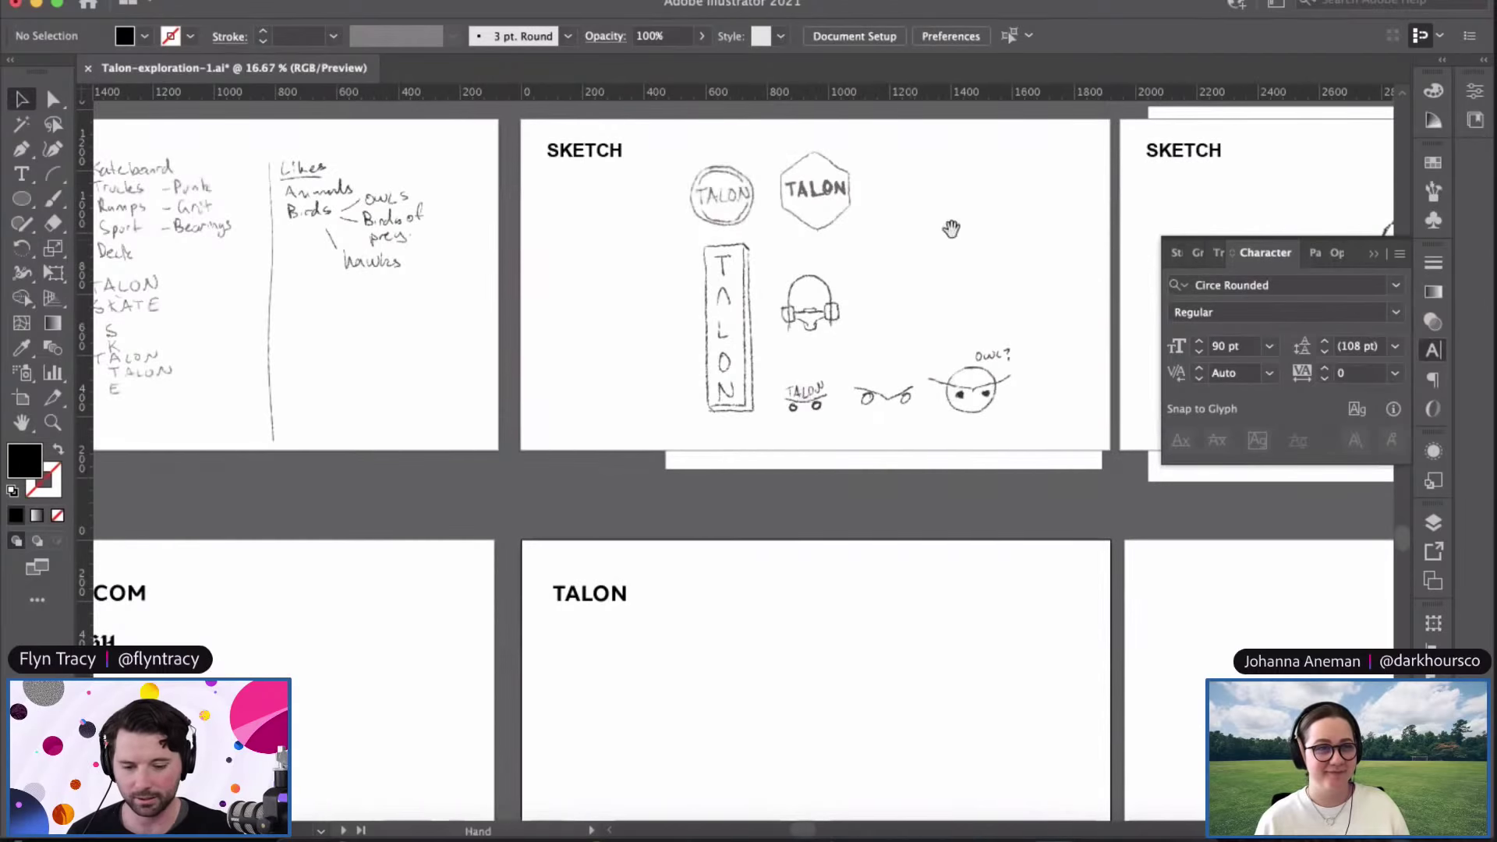
pyautogui.moveTo(931, 228); pyautogui.dragTo(596, 332)
pyautogui.hscroll(4, 703, 311)
pyautogui.click(757, 340)
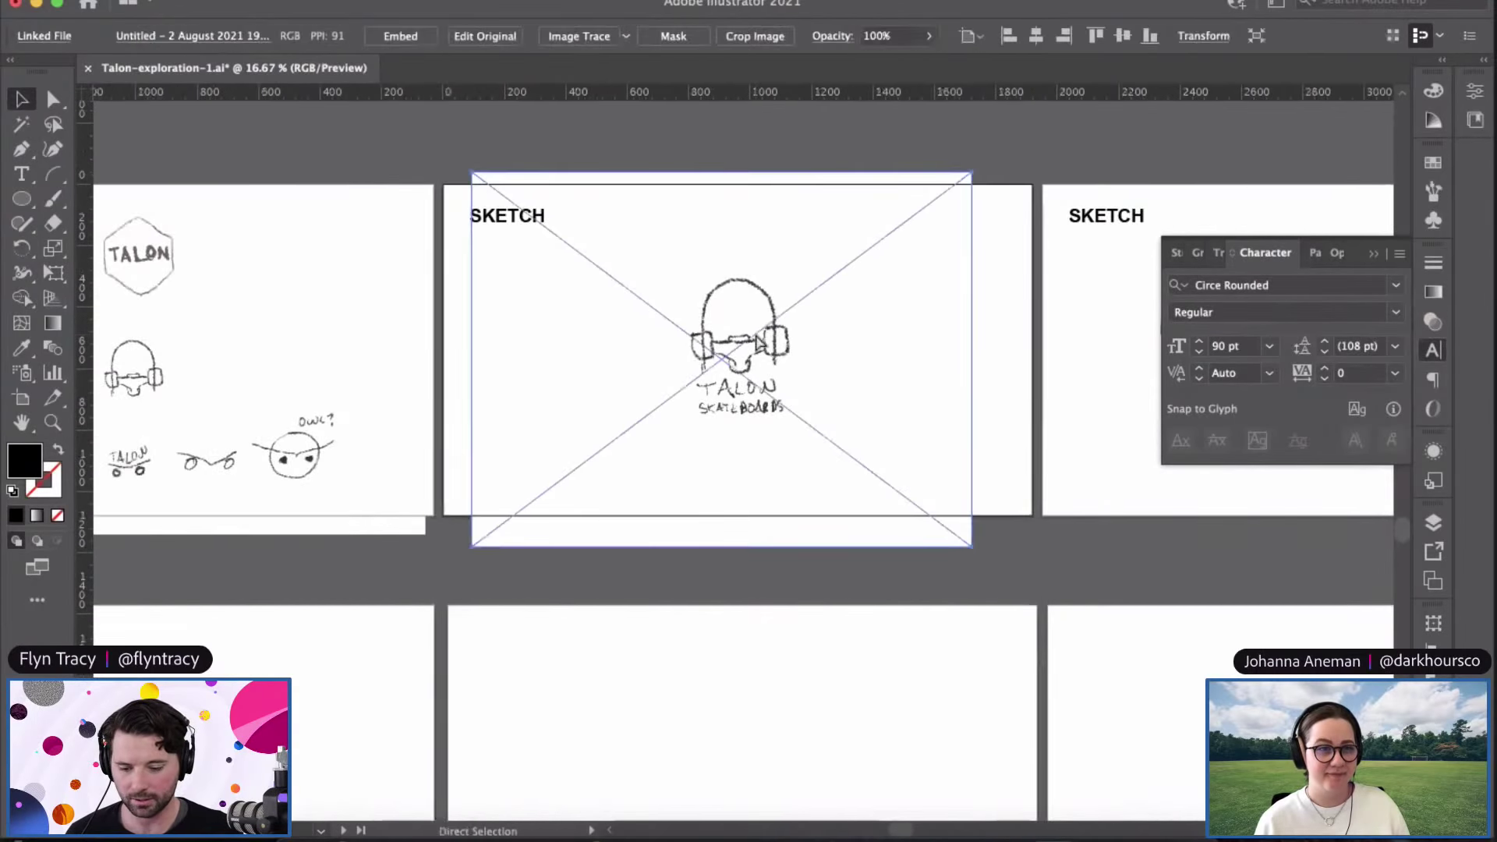
pyautogui.click(398, 655)
pyautogui.scroll(-5, 780, 429)
pyautogui.hscroll(1, 780, 429)
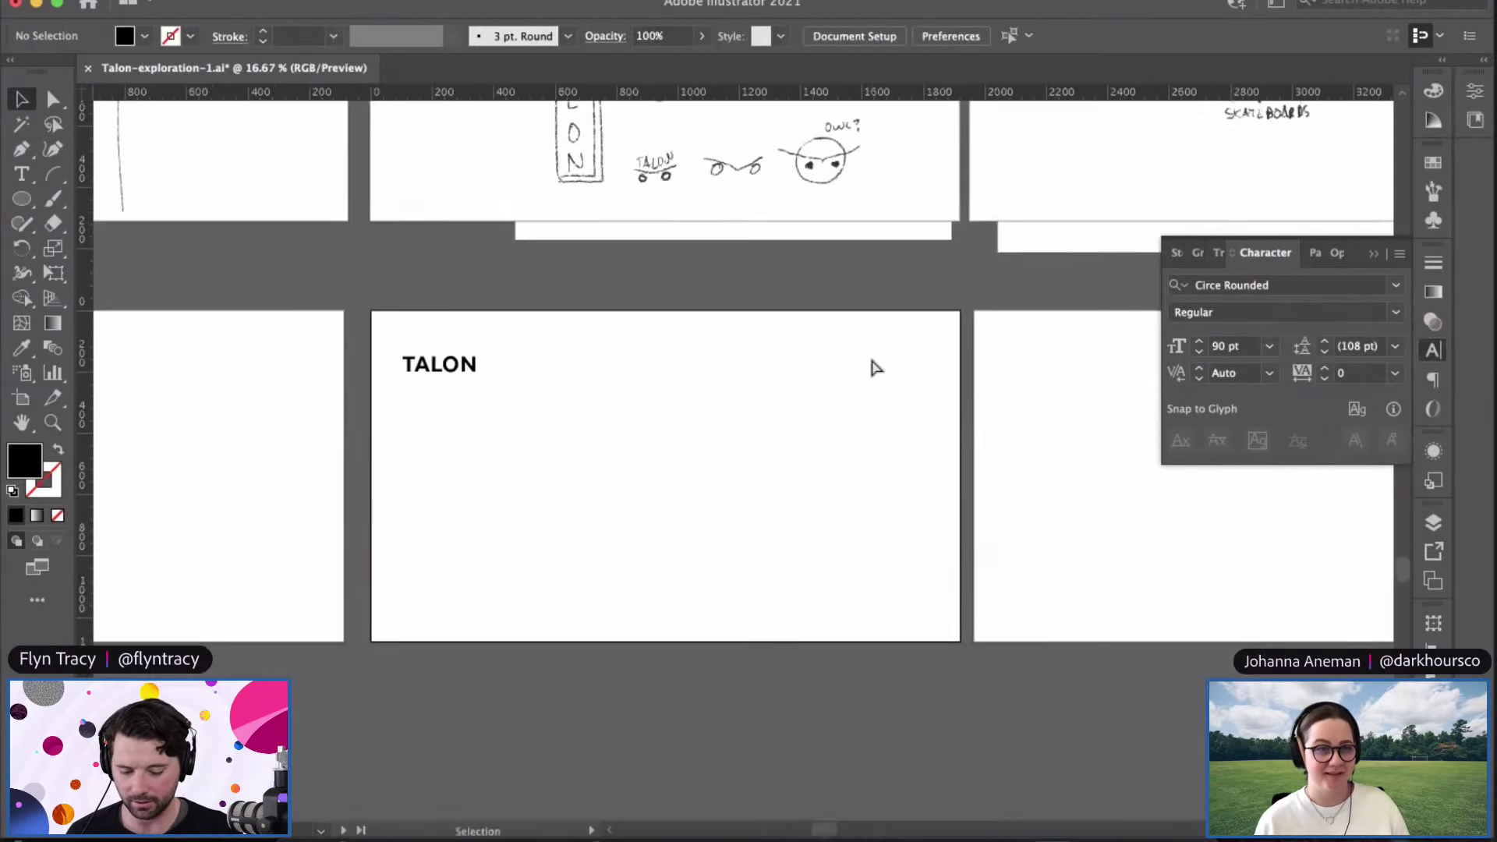
# Step: Paste the skateboard-and-talon sketch onto the TALON artboard, shrink it and place it in the artboard's upper-right corner
pyautogui.press('super+v')
pyautogui.moveTo(494, 274); pyautogui.dragTo(747, 383)
pyautogui.press('super+z')
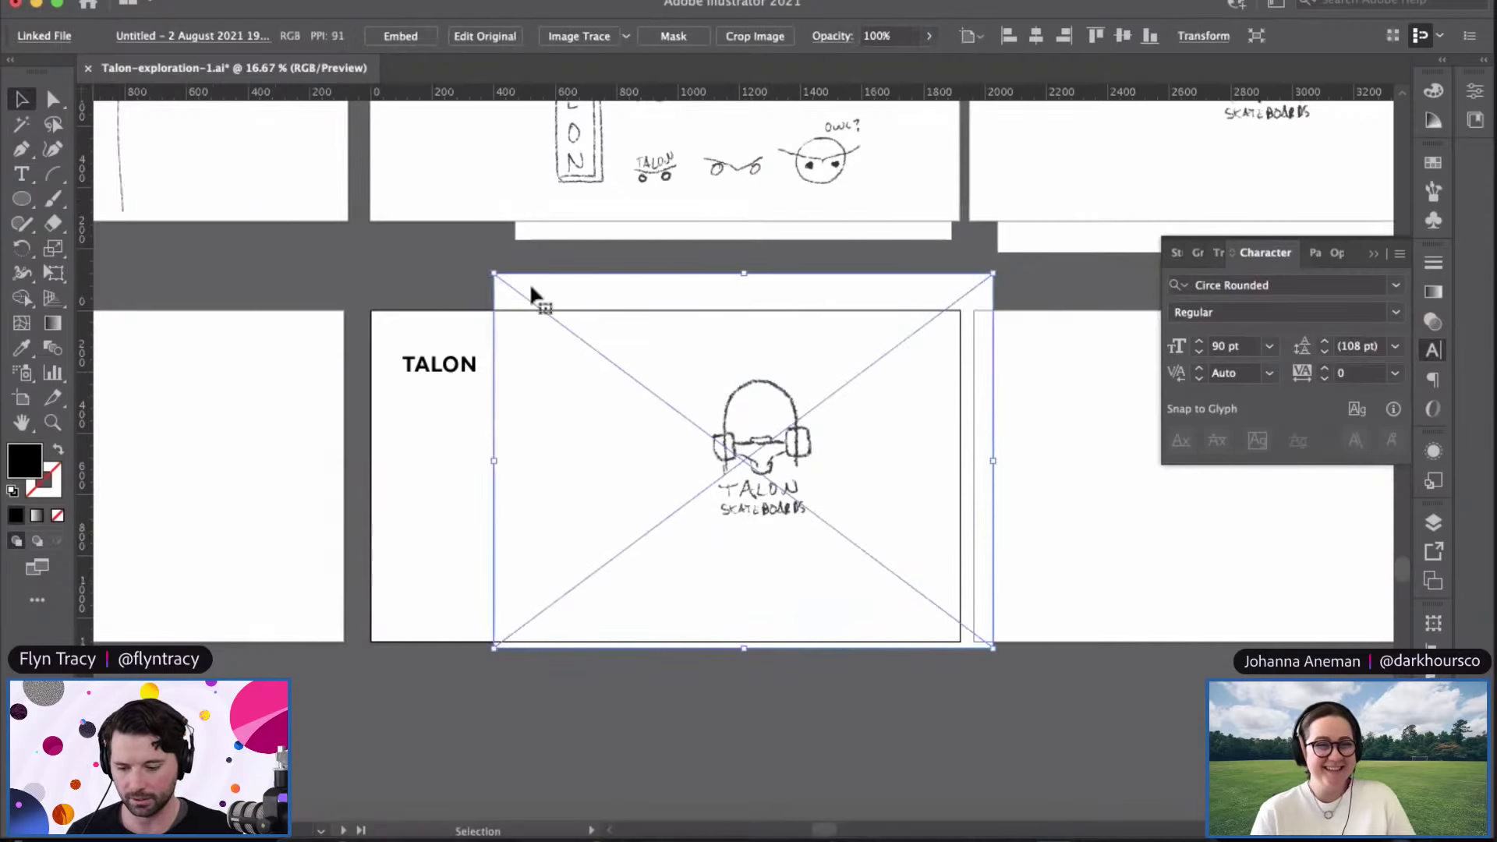
pyautogui.moveTo(495, 273); pyautogui.dragTo(812, 511)
pyautogui.moveTo(909, 544)
pyautogui.mouseDown()
pyautogui.moveTo(886, 301)
pyautogui.moveTo(863, 337)
pyautogui.mouseUp()
pyautogui.hscroll(-5, 775, 418)
pyautogui.scroll(-2, 775, 418)
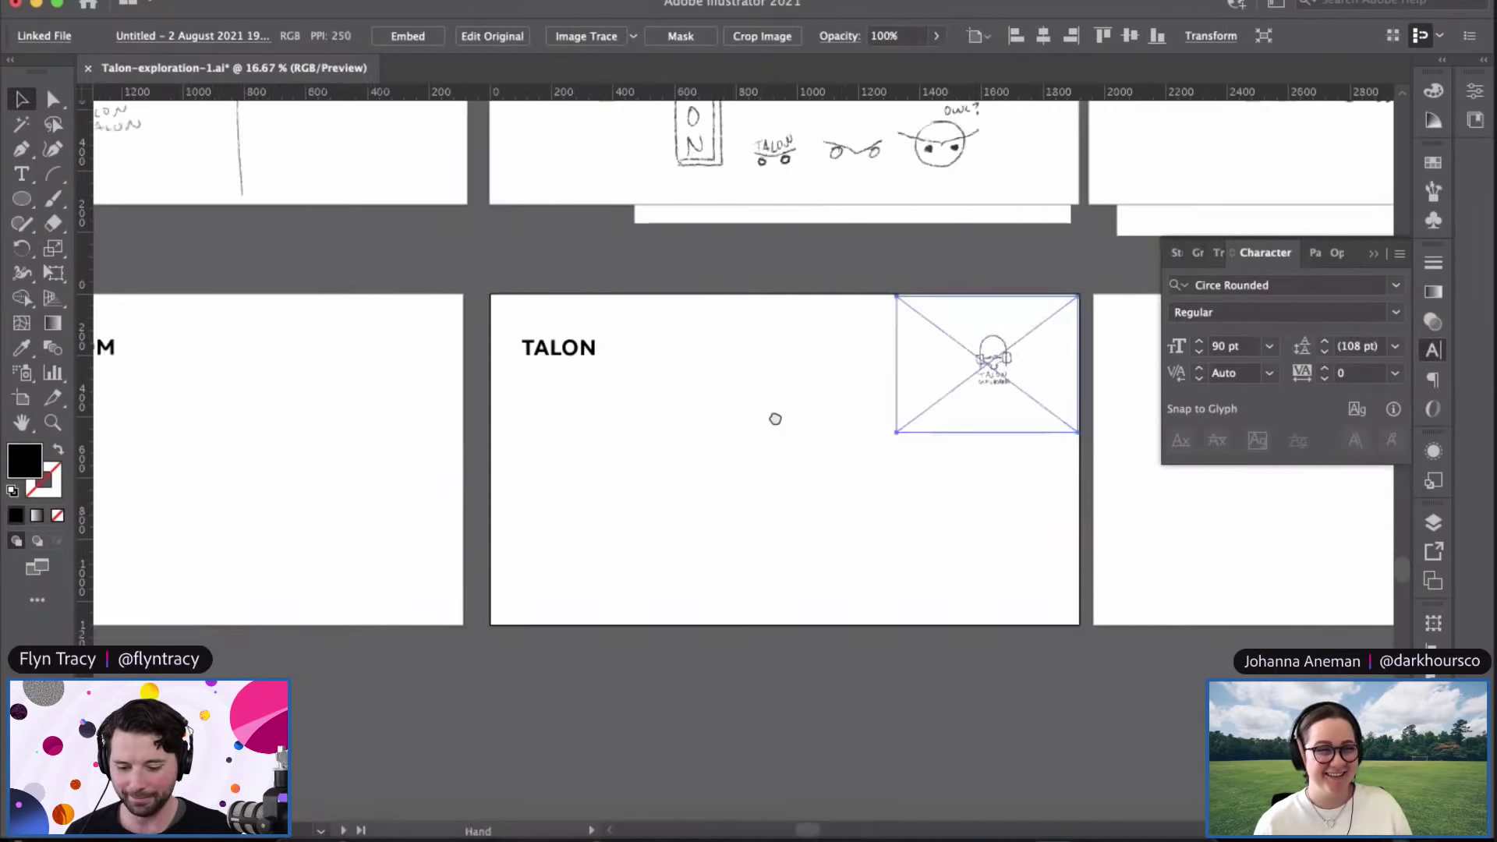
# Step: Draw a tall black rectangle about 270 by 700 px to the right of the TALON wordmark
pyautogui.click(21, 202)
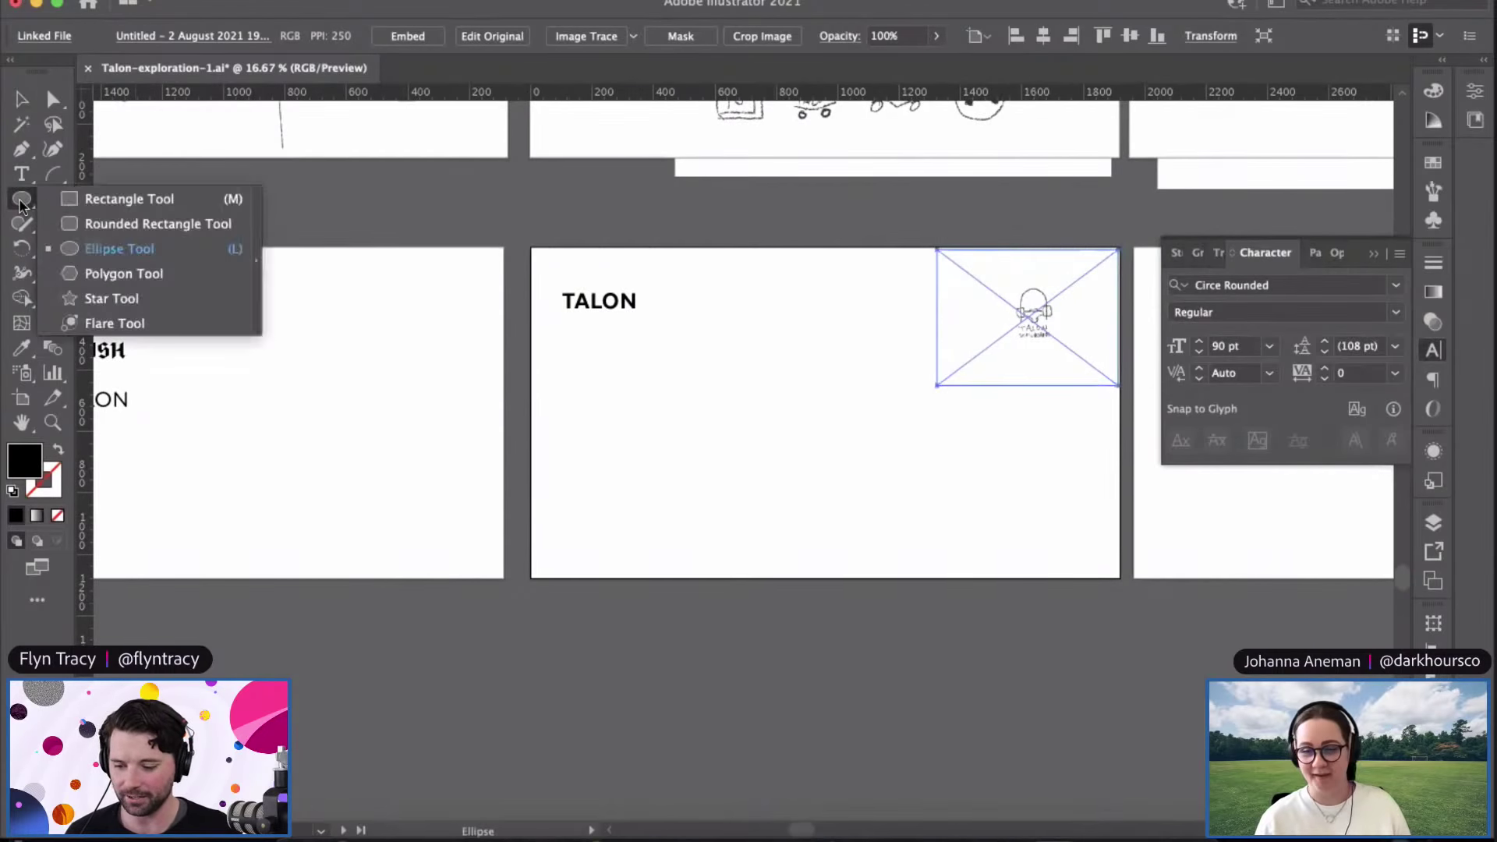
pyautogui.click(129, 199)
pyautogui.press('super+equal')
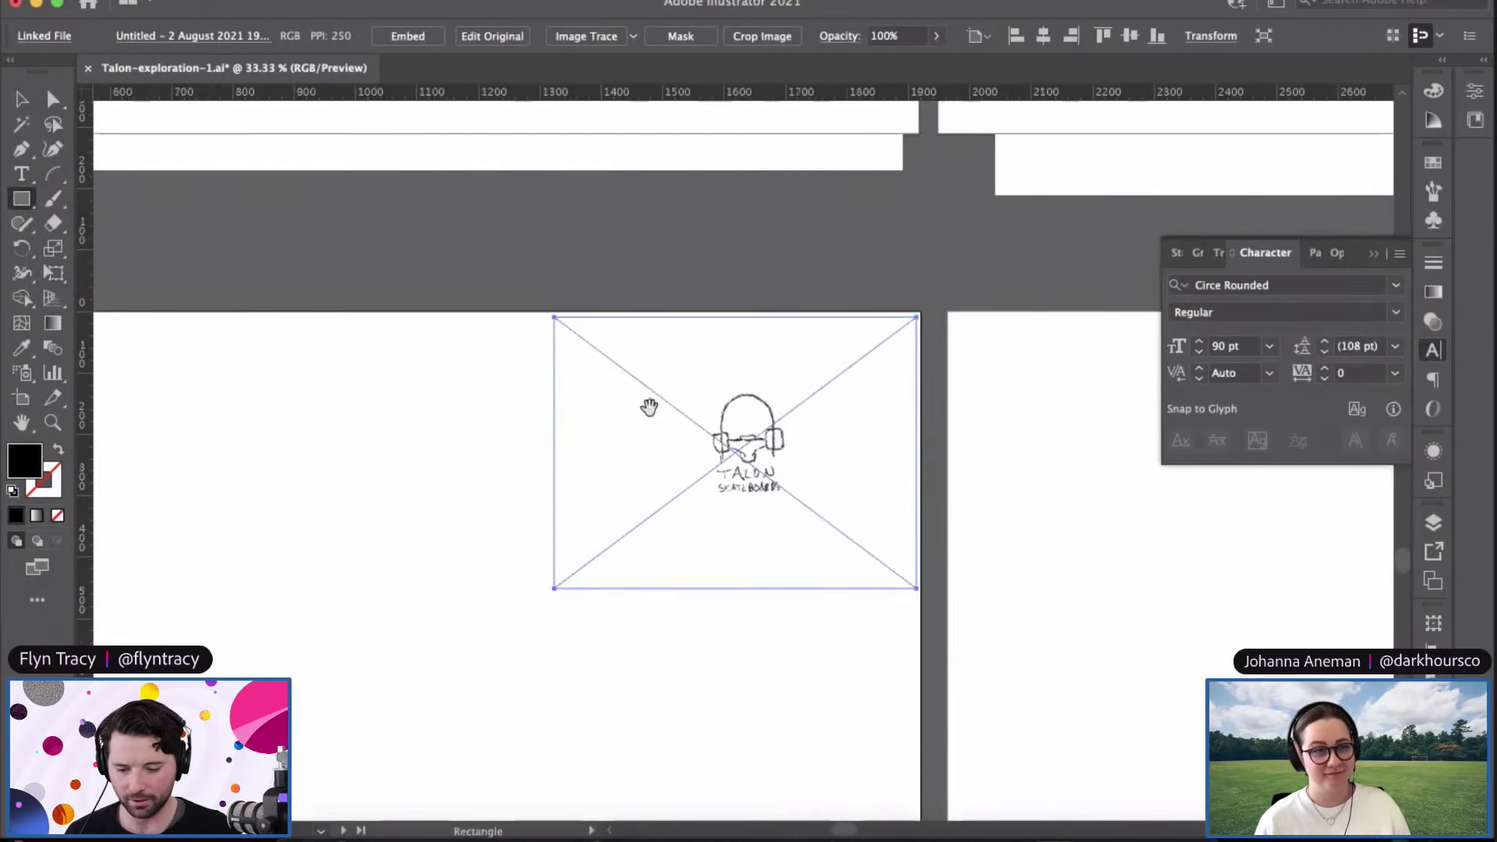
pyautogui.moveTo(176, 441)
pyautogui.mouseDown()
pyautogui.moveTo(783, 234)
pyautogui.moveTo(644, 174)
pyautogui.moveTo(774, 519)
pyautogui.mouseUp()
pyautogui.moveTo(761, 620); pyautogui.dragTo(751, 596)
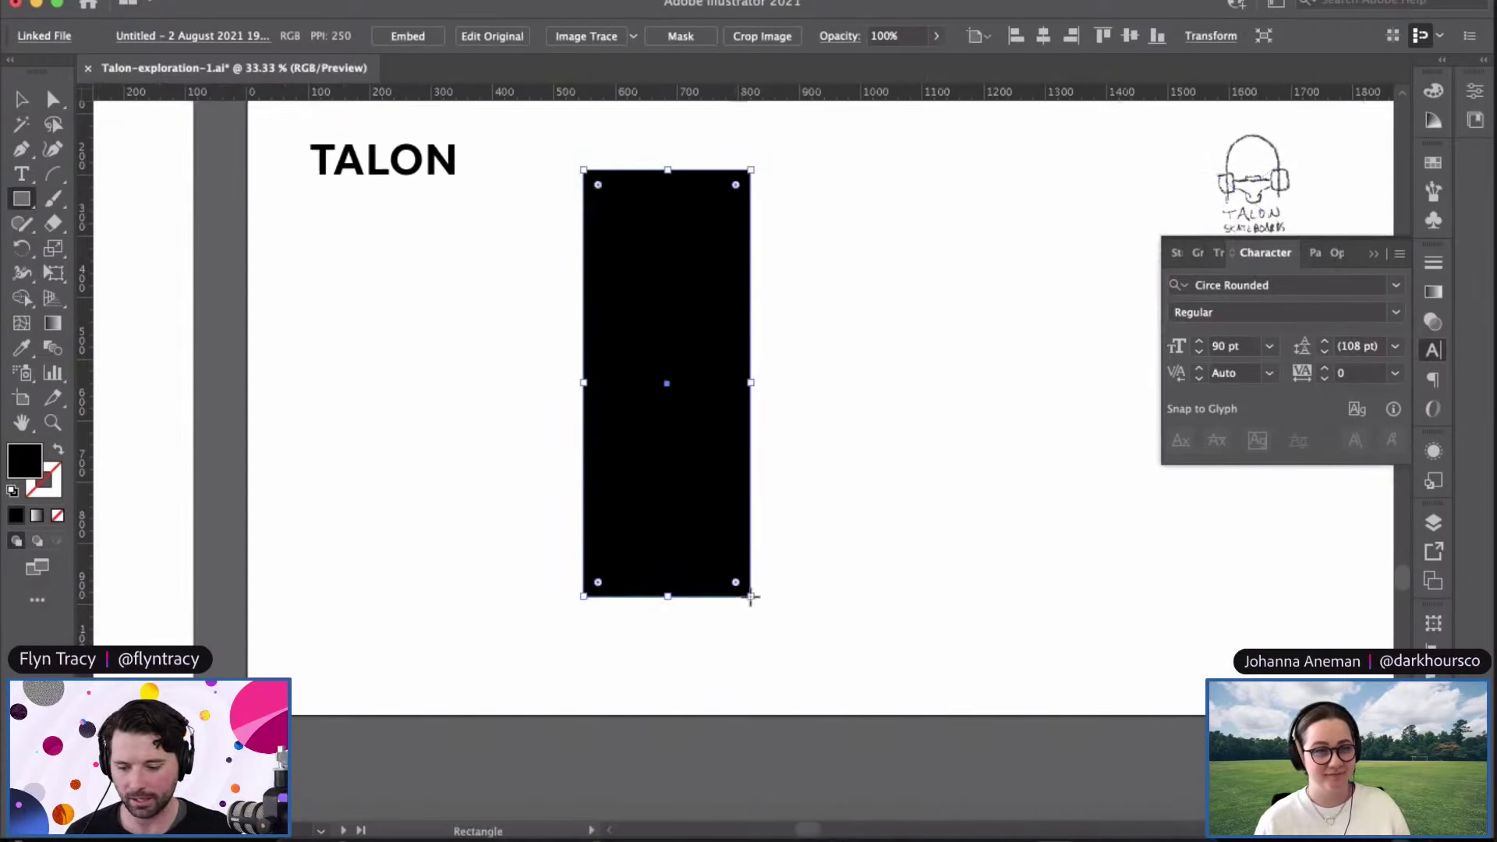
# Step: Round all four corners of the black rectangle strongly to form a skateboard deck outline
pyautogui.click(23, 99)
pyautogui.click(906, 301)
pyautogui.click(614, 262)
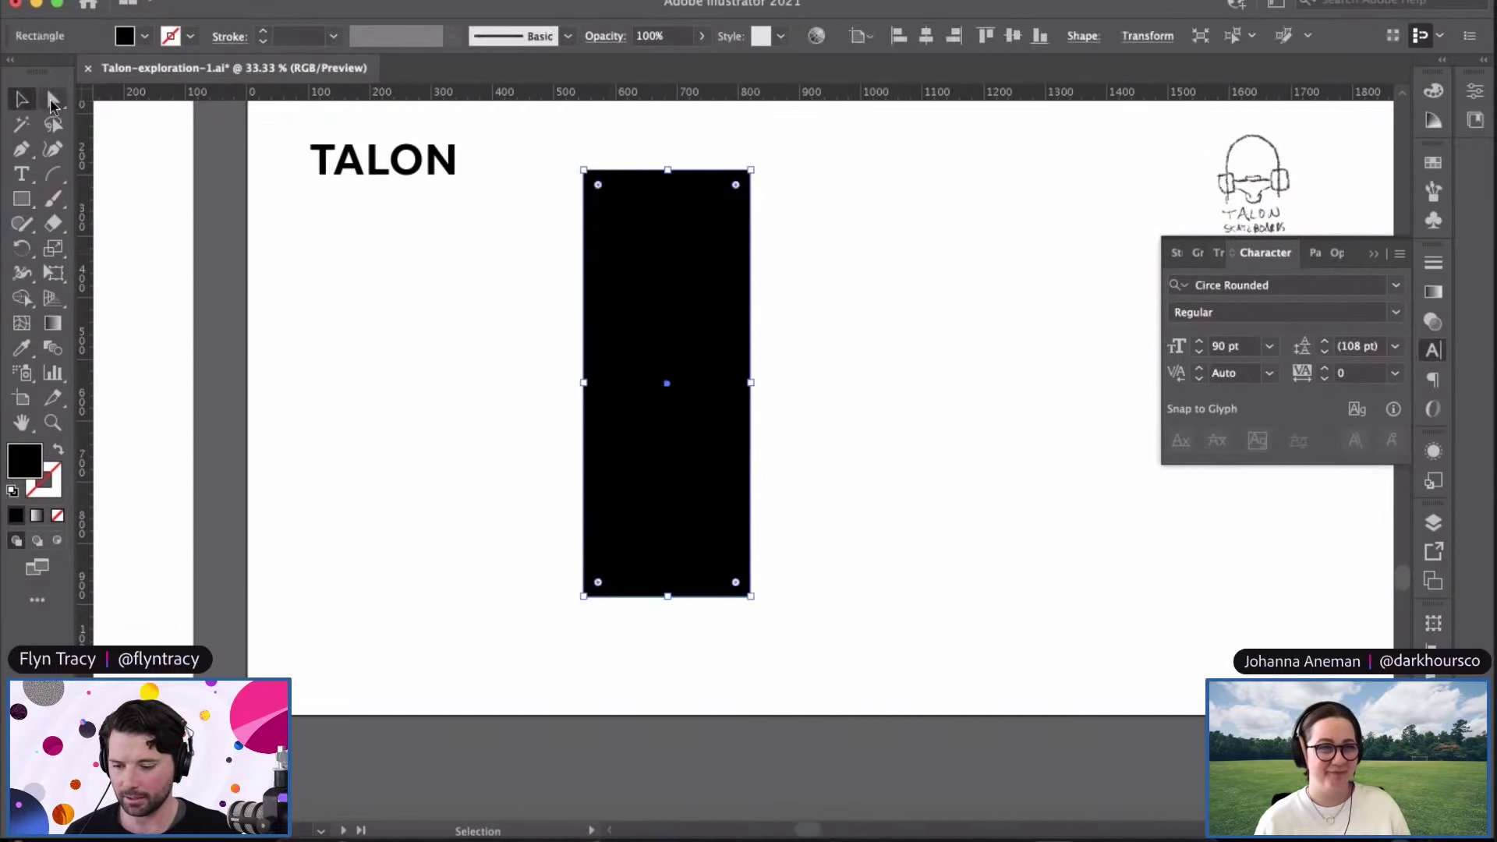
pyautogui.click(53, 99)
pyautogui.moveTo(737, 189); pyautogui.dragTo(681, 244)
pyautogui.click(22, 99)
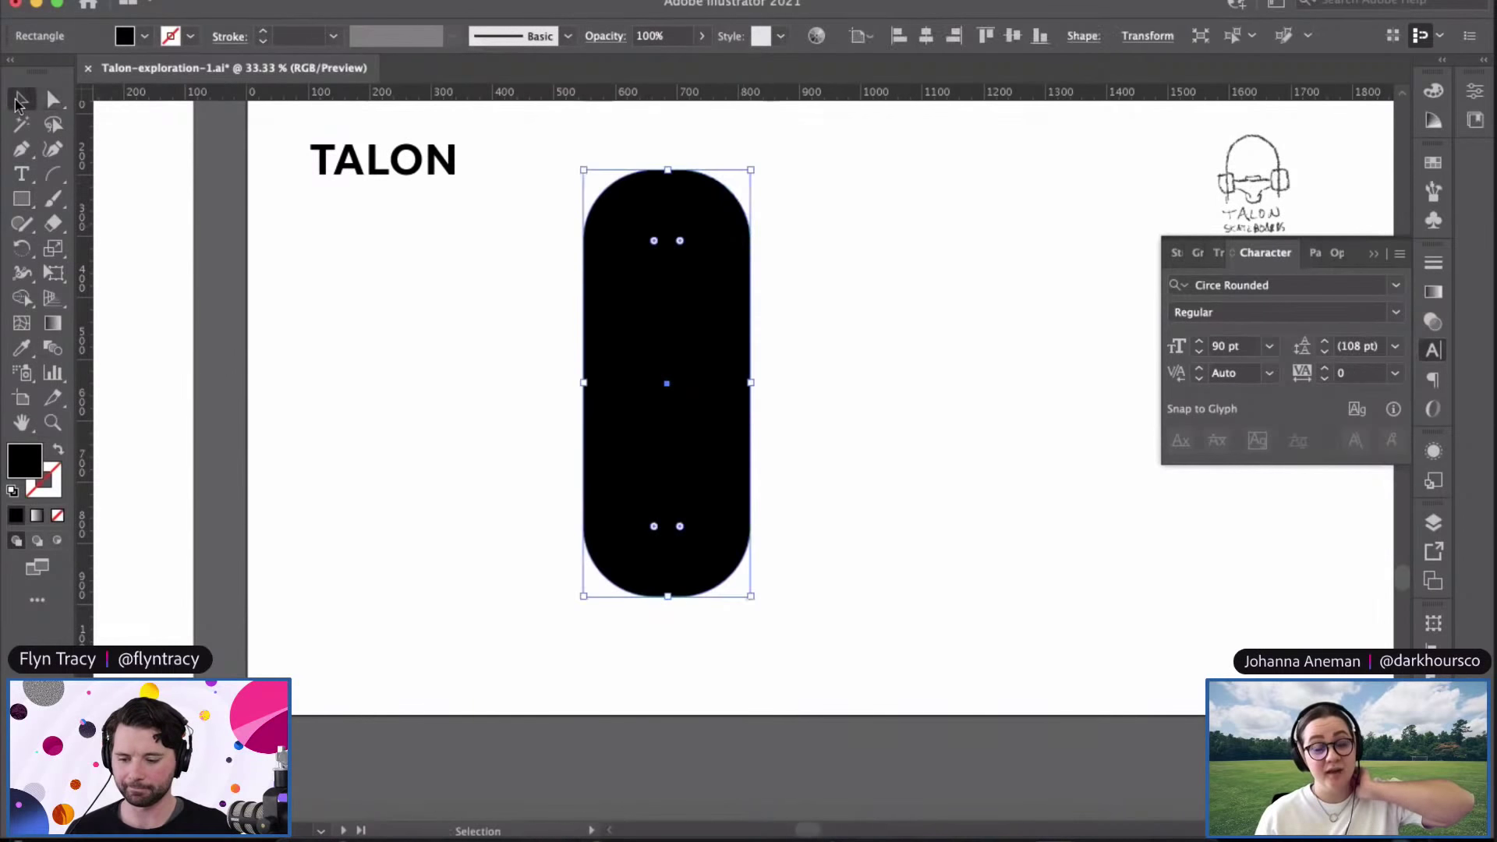
pyautogui.click(882, 386)
# Step: Find the upright yellow-and-black patterned skateboard photo on the reference artboards and copy it
pyautogui.press('super+minus')
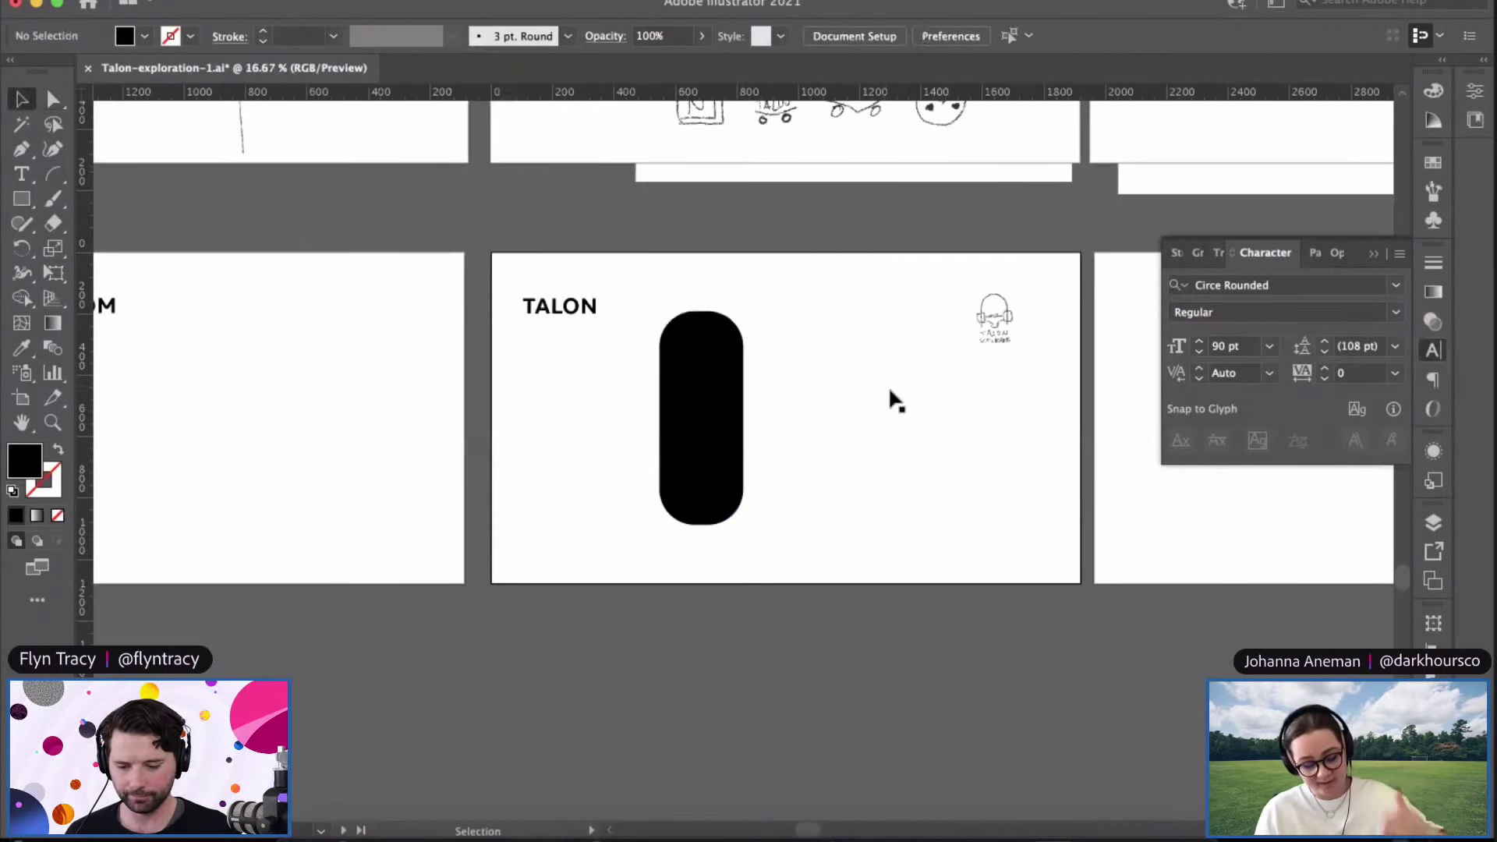
pyautogui.moveTo(887, 386); pyautogui.dragTo(498, 642)
pyautogui.moveTo(729, 401); pyautogui.dragTo(193, 734)
pyautogui.moveTo(778, 331); pyautogui.dragTo(508, 609)
pyautogui.hscroll(-5, 962, 456)
pyautogui.scroll(-10, 962, 456)
pyautogui.hscroll(15, 454, 244)
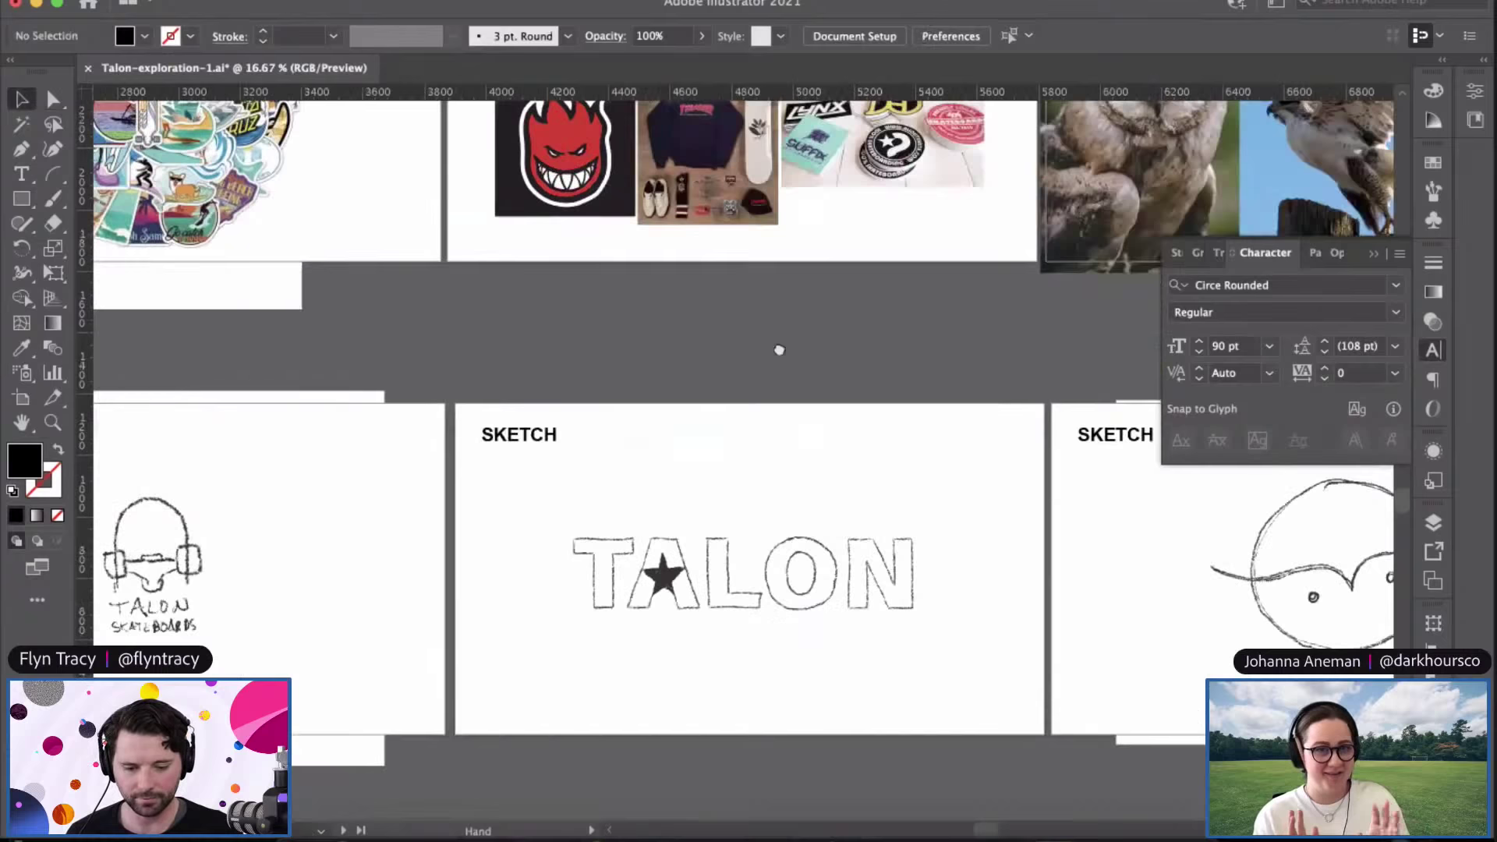
pyautogui.hscroll(5, 947, 165)
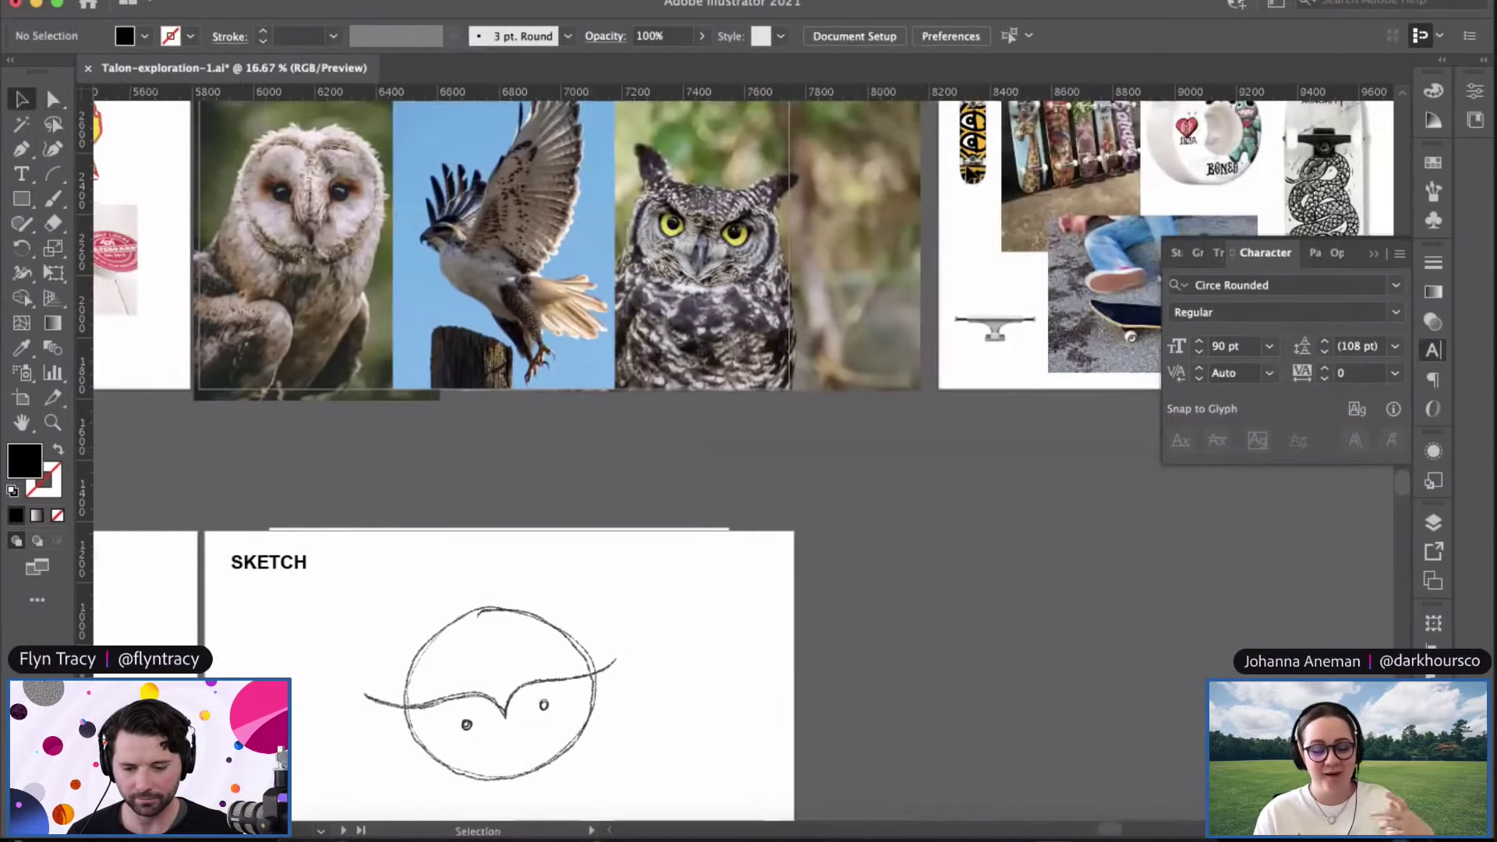
pyautogui.click(970, 165)
# Step: Paste the patterned skateboard photo onto the TALON artboard and enlarge it to roughly the black shape's height
pyautogui.click(446, 535)
pyautogui.click(217, 494)
pyautogui.moveTo(217, 494)
pyautogui.mouseDown()
pyautogui.moveTo(828, 302)
pyautogui.moveTo(963, 244)
pyautogui.mouseUp()
pyautogui.moveTo(561, 522); pyautogui.dragTo(1061, 283)
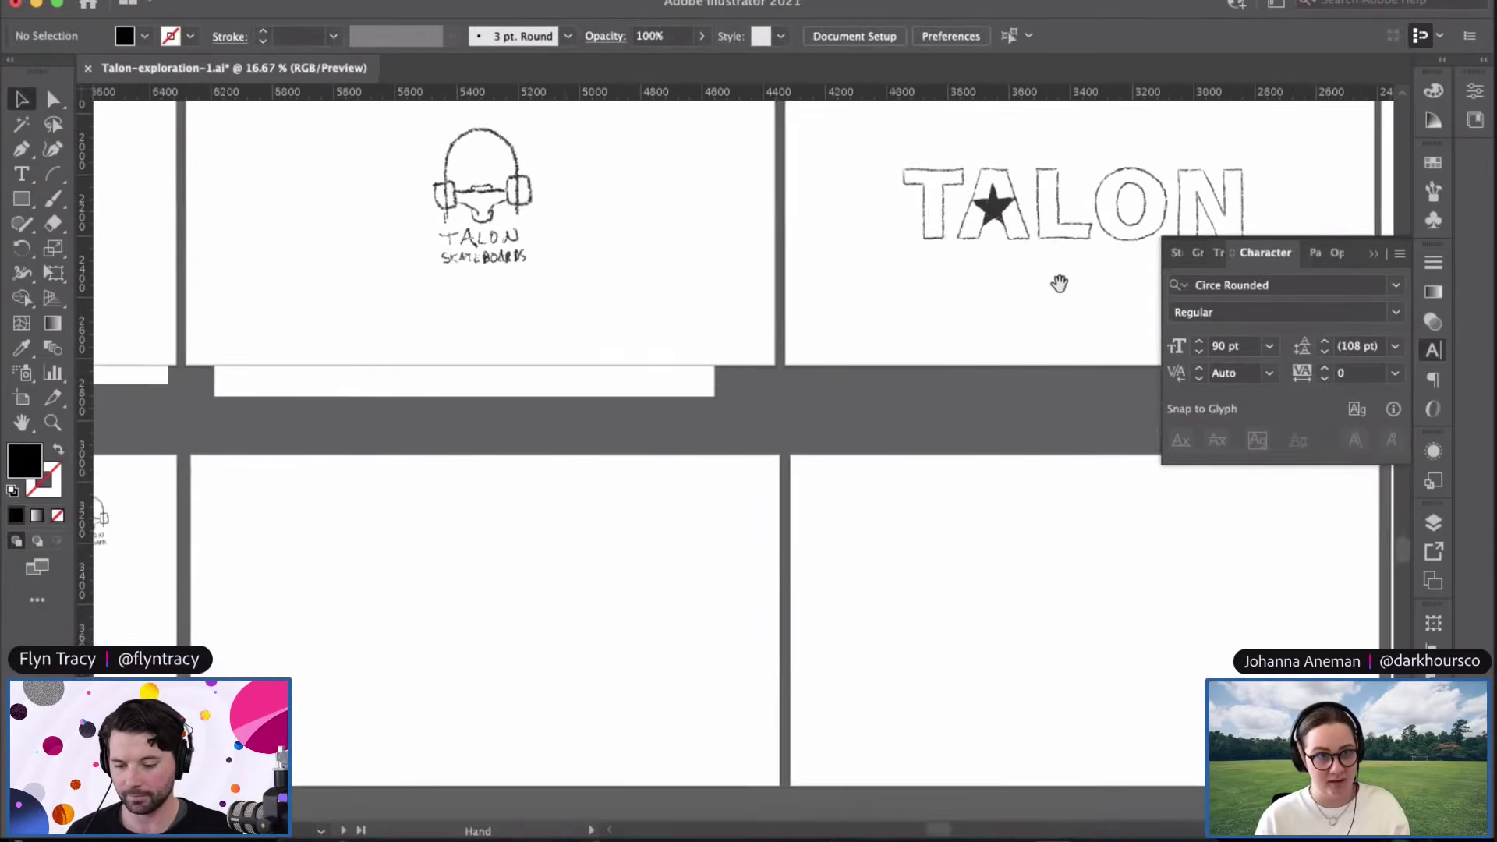
pyautogui.moveTo(728, 393); pyautogui.dragTo(1058, 339)
pyautogui.hotkey('ctrl', 'v')
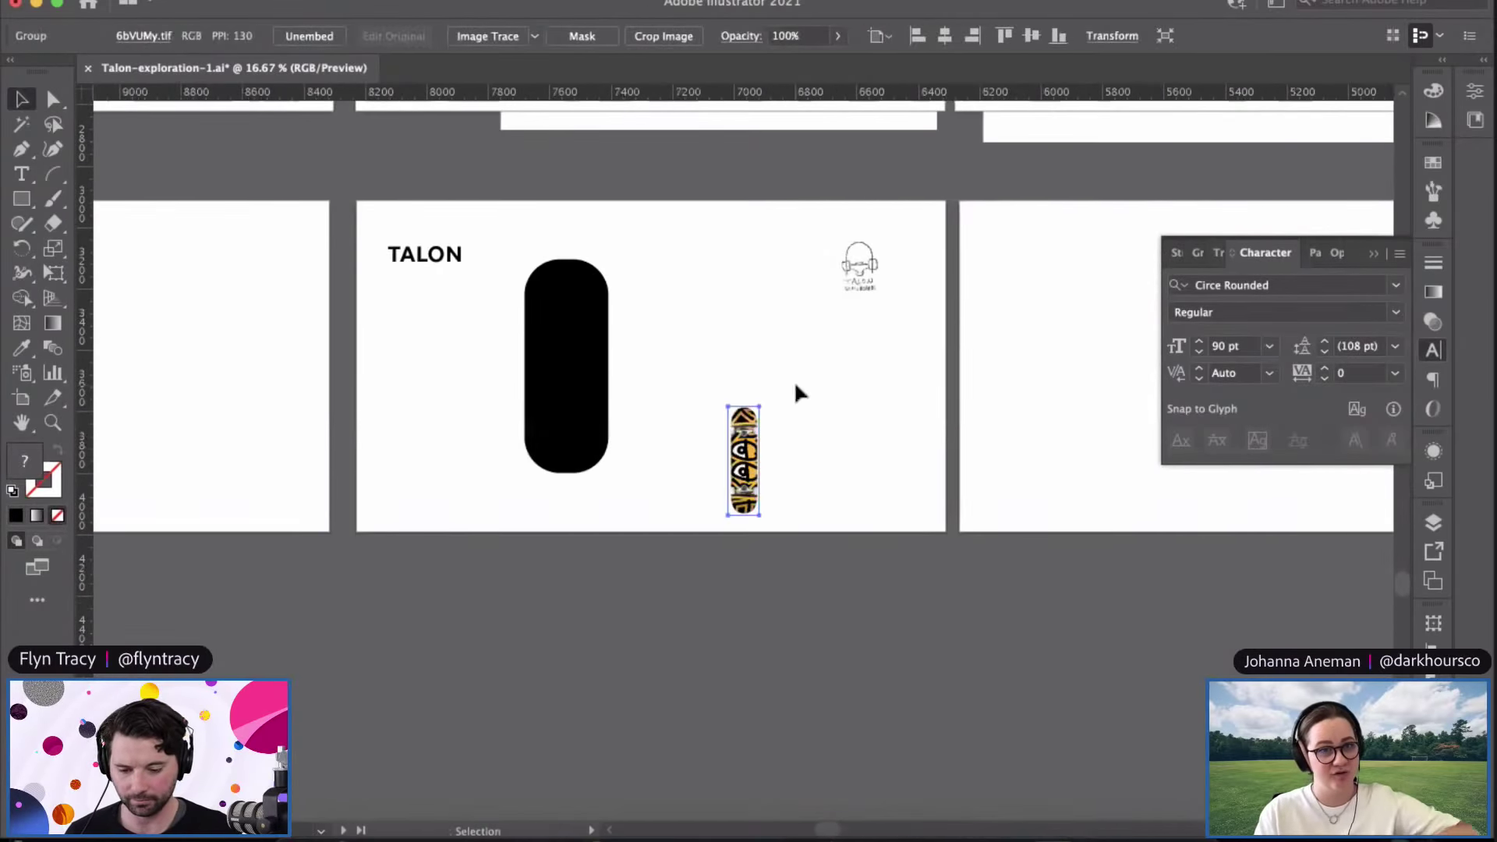
pyautogui.moveTo(725, 402); pyautogui.dragTo(618, 307)
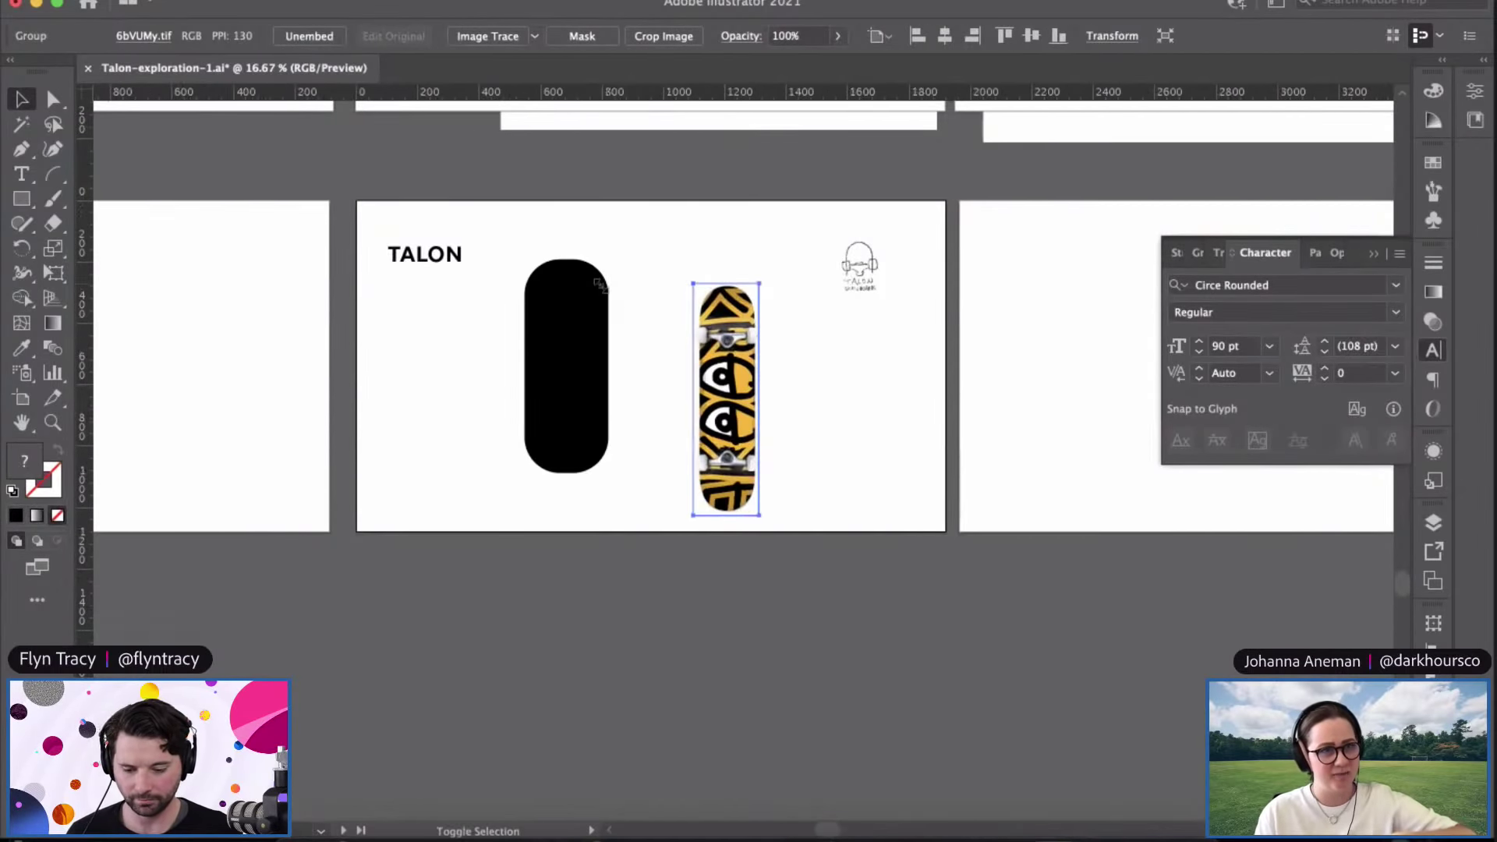
pyautogui.press('super+equal')
pyautogui.press('super+equal')
pyautogui.moveTo(576, 337); pyautogui.dragTo(700, 364)
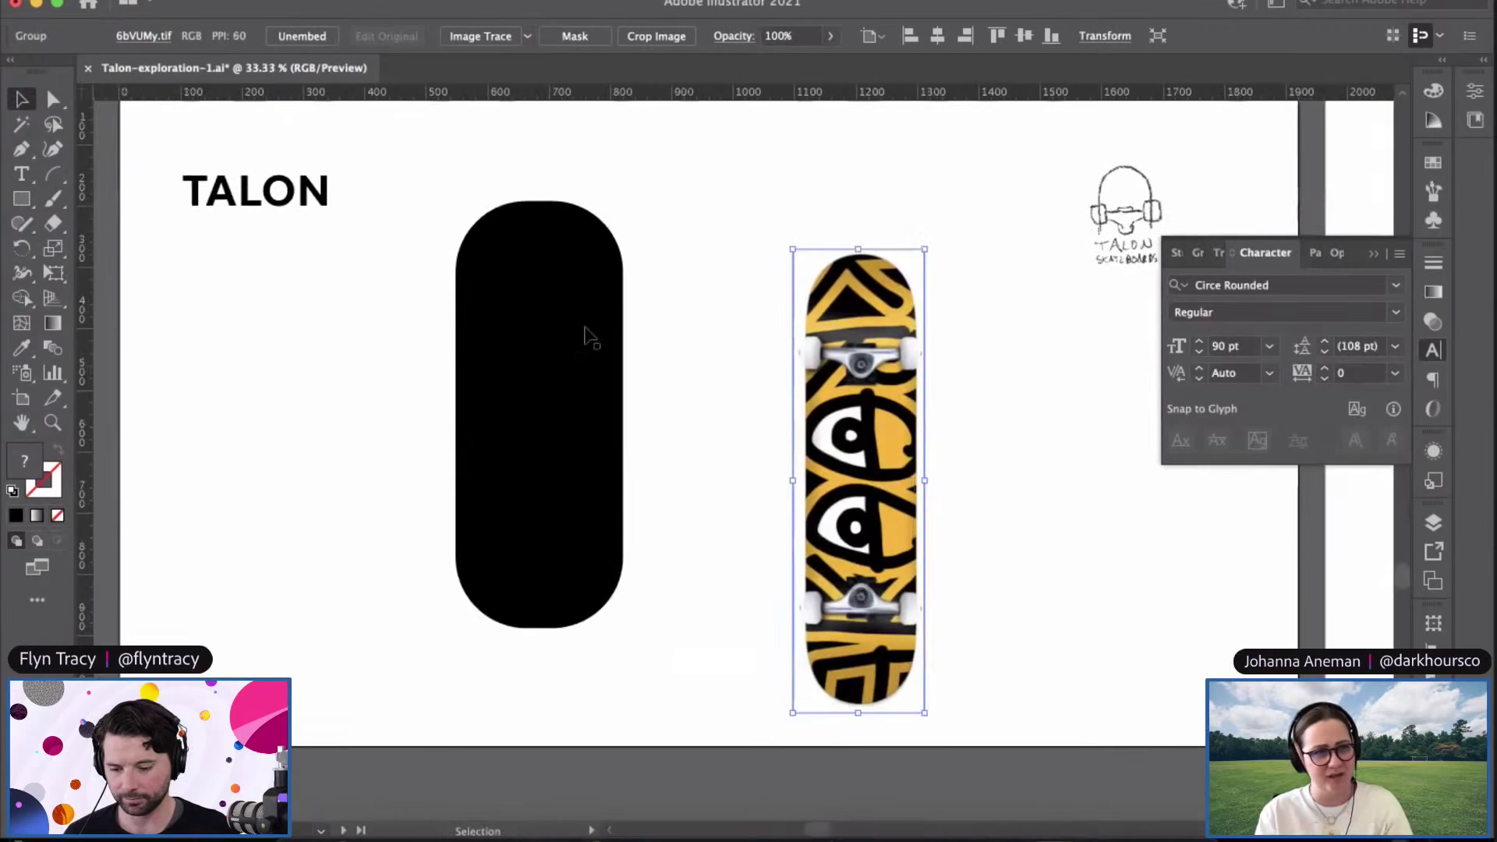
# Step: Move the black deck shape closer to the skateboard photo and round its corners to the maximum
pyautogui.click(562, 334)
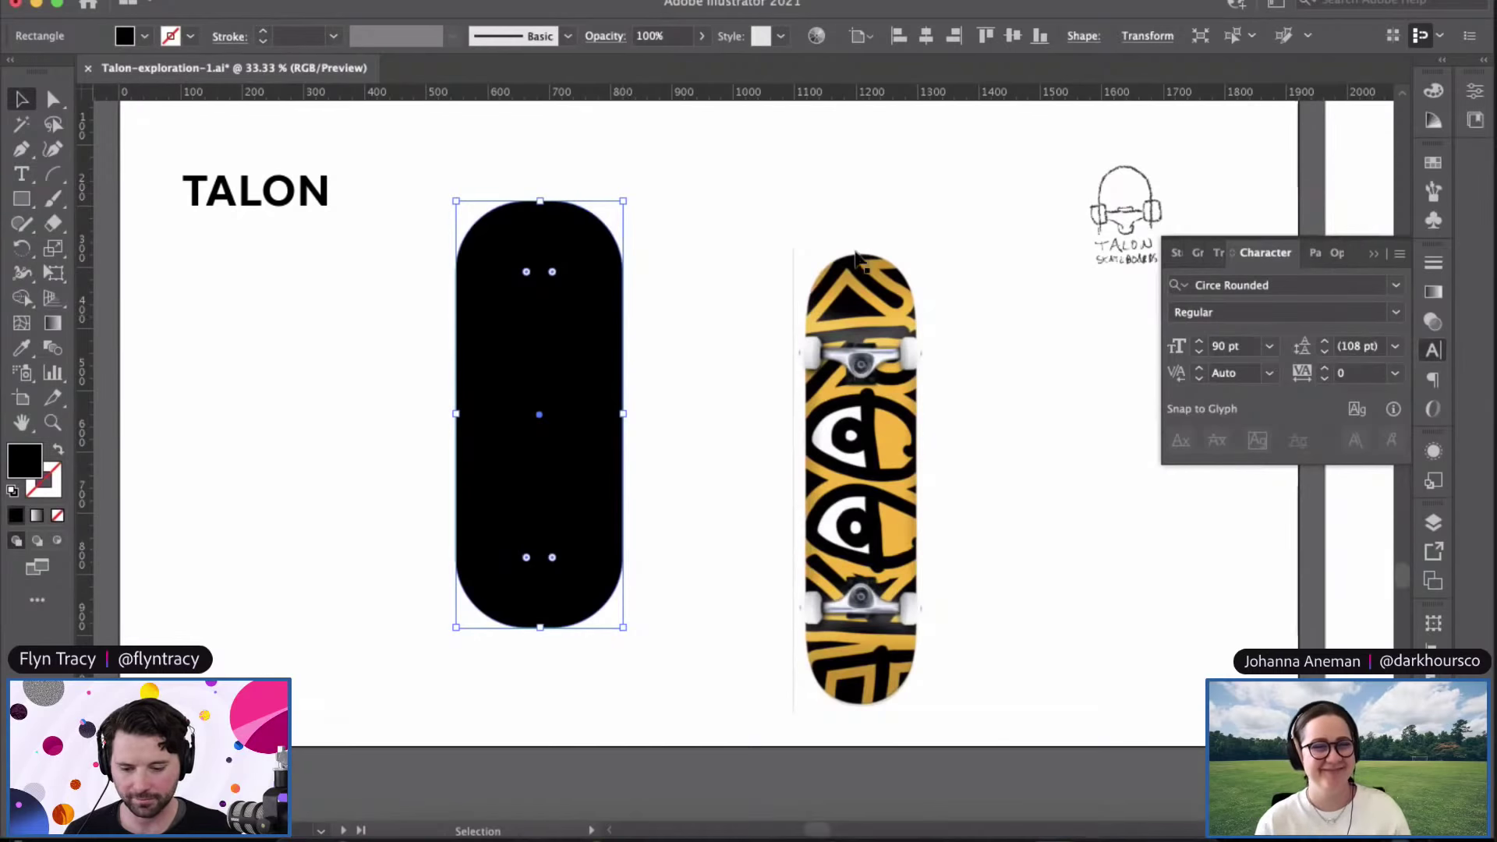
pyautogui.press('super+shift+a')
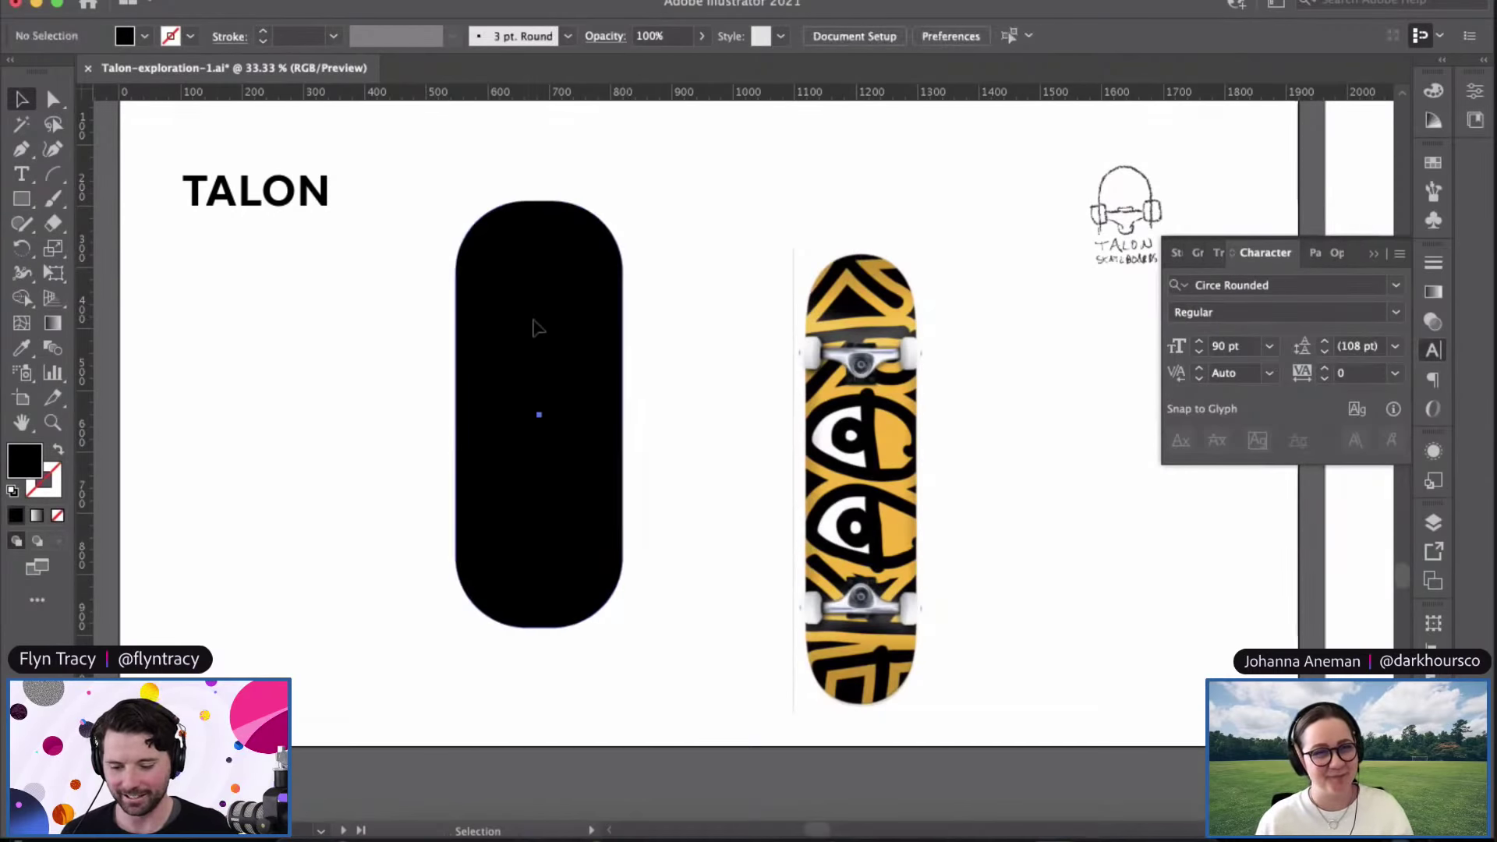
pyautogui.moveTo(538, 328); pyautogui.dragTo(596, 356)
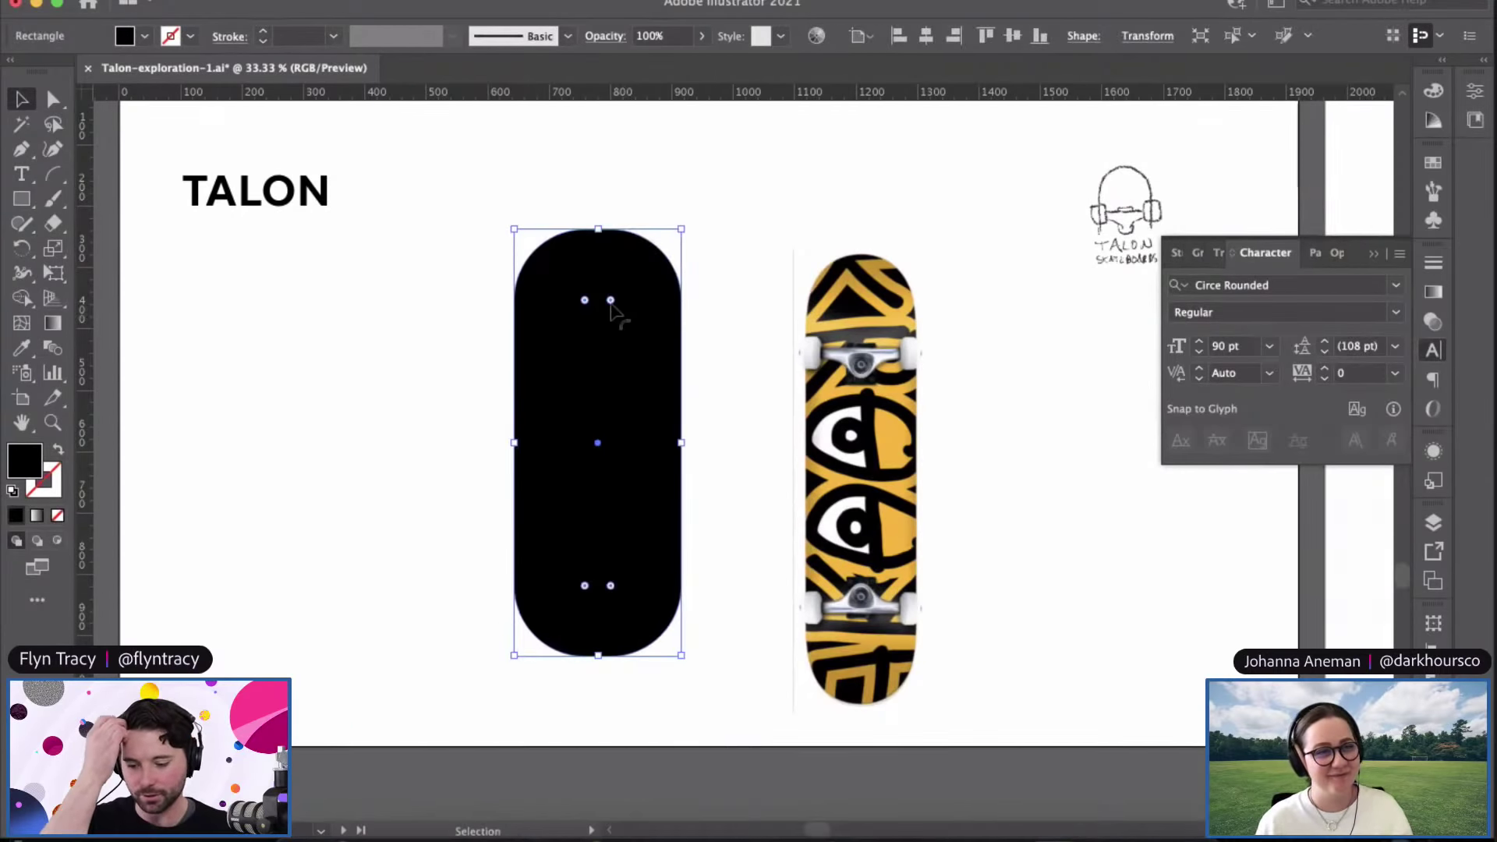
pyautogui.moveTo(612, 304); pyautogui.dragTo(592, 322)
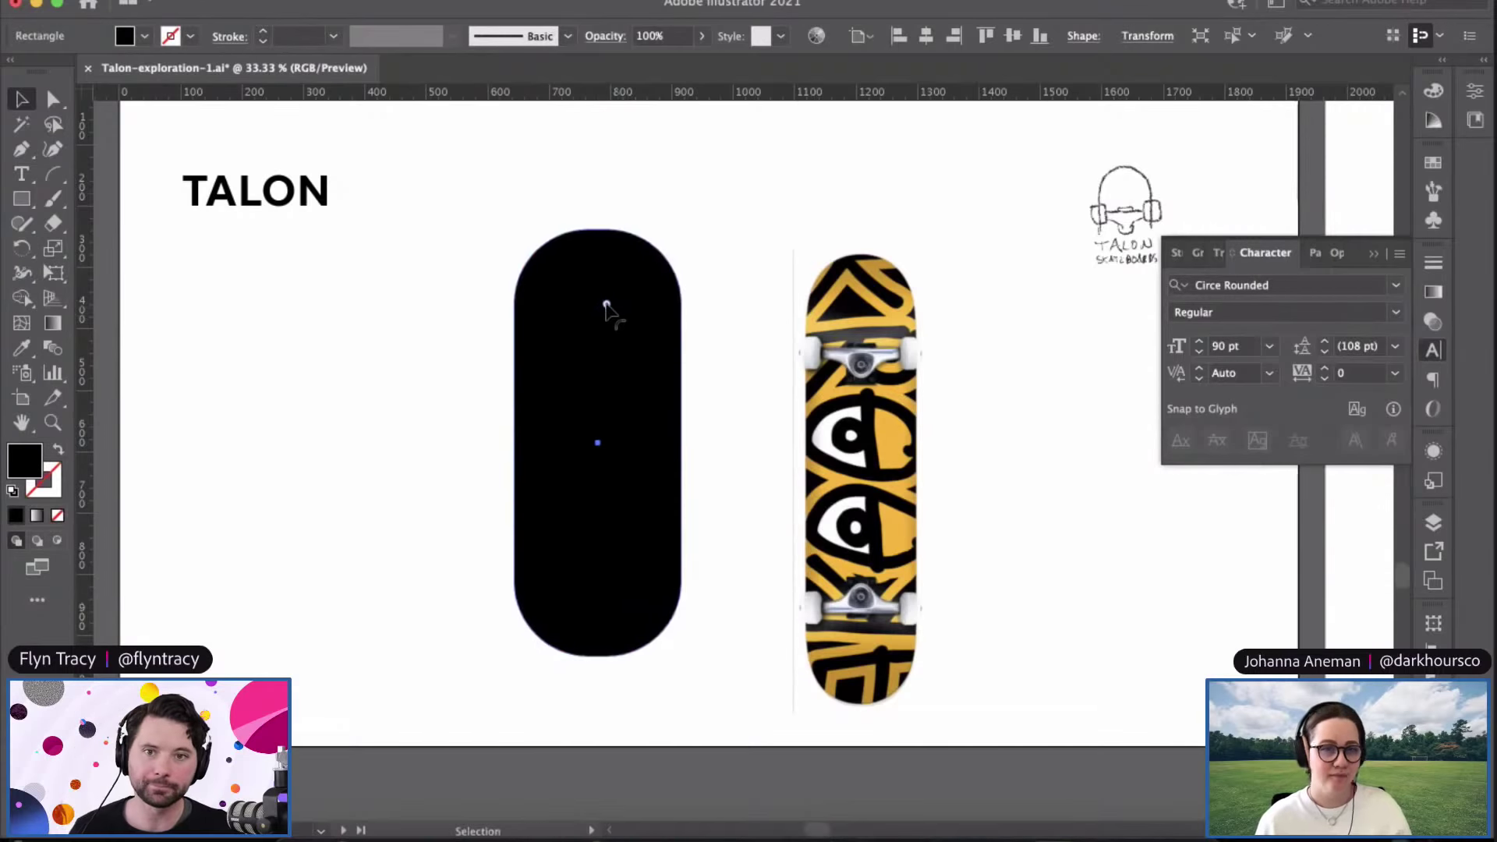
pyautogui.moveTo(577, 339); pyautogui.dragTo(586, 341)
pyautogui.click(771, 447)
pyautogui.click(626, 413)
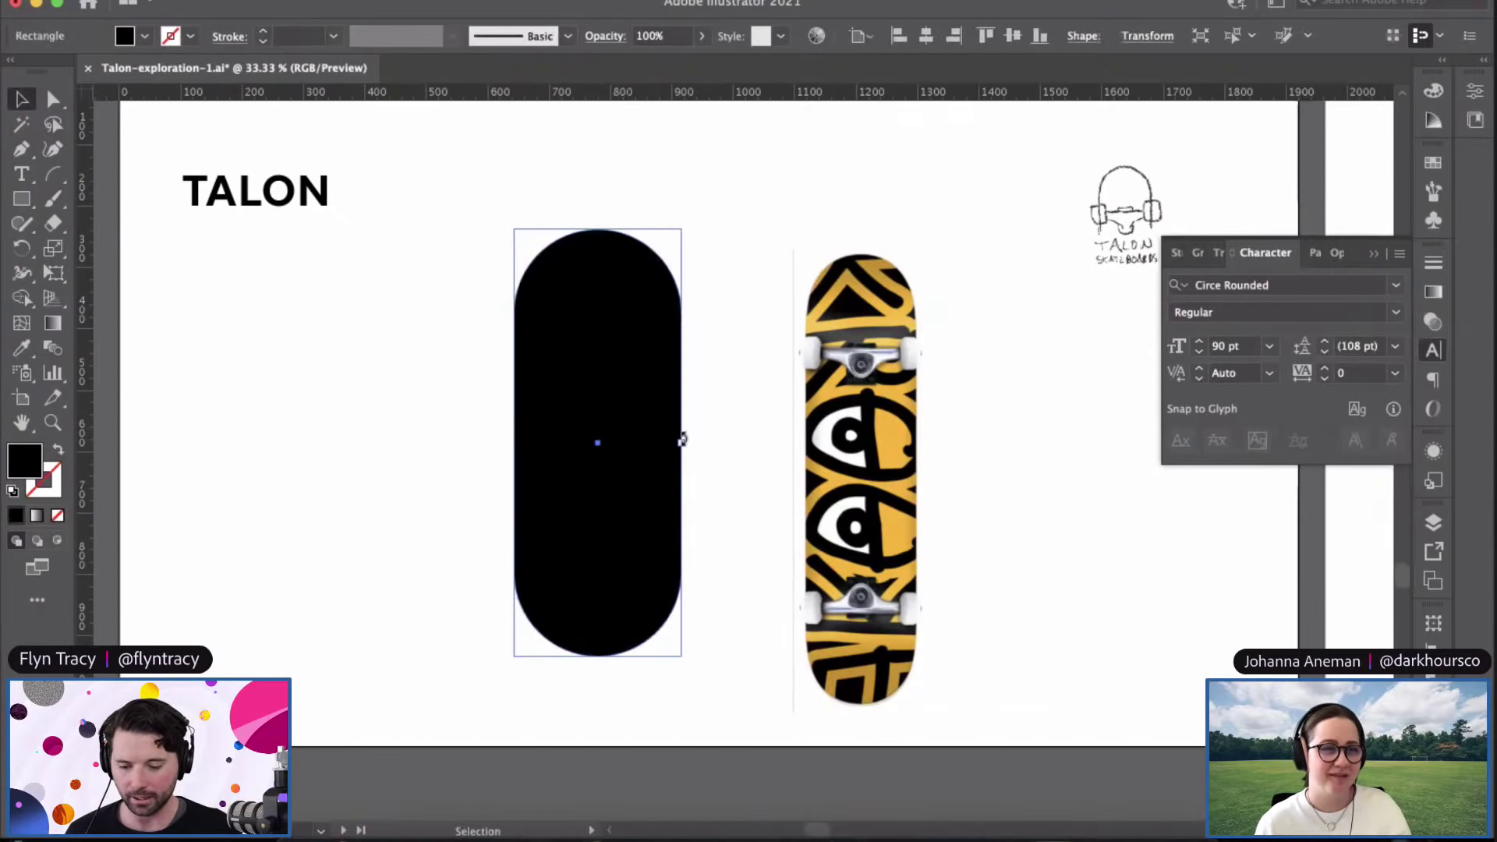
# Step: Narrow the black deck shape from both sides and nudge it slightly upward
pyautogui.moveTo(684, 442)
pyautogui.mouseDown()
pyautogui.moveTo(573, 442)
pyautogui.moveTo(740, 437)
pyautogui.moveTo(563, 442)
pyautogui.moveTo(682, 445)
pyautogui.moveTo(688, 430)
pyautogui.mouseUp()
pyautogui.click(742, 428)
pyautogui.click(616, 310)
pyautogui.moveTo(615, 305); pyautogui.dragTo(628, 304)
pyautogui.moveTo(701, 425); pyautogui.dragTo(623, 406)
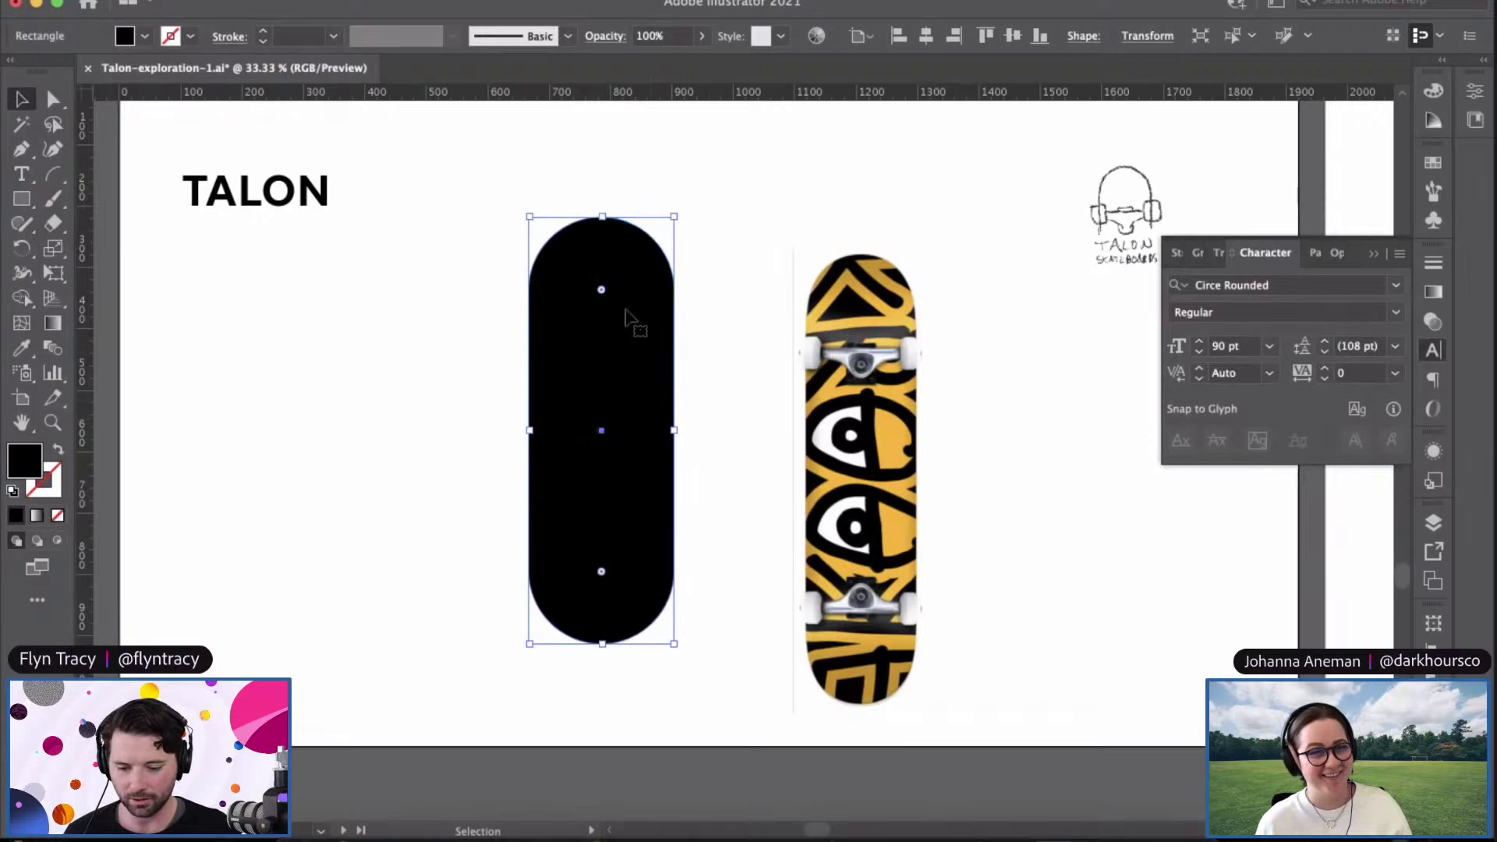
# Step: Square off the deck shape's corners, place it over the skateboard photo and match its width to the photographed board
pyautogui.moveTo(601, 289); pyautogui.dragTo(668, 238)
pyautogui.moveTo(609, 355); pyautogui.dragTo(876, 376)
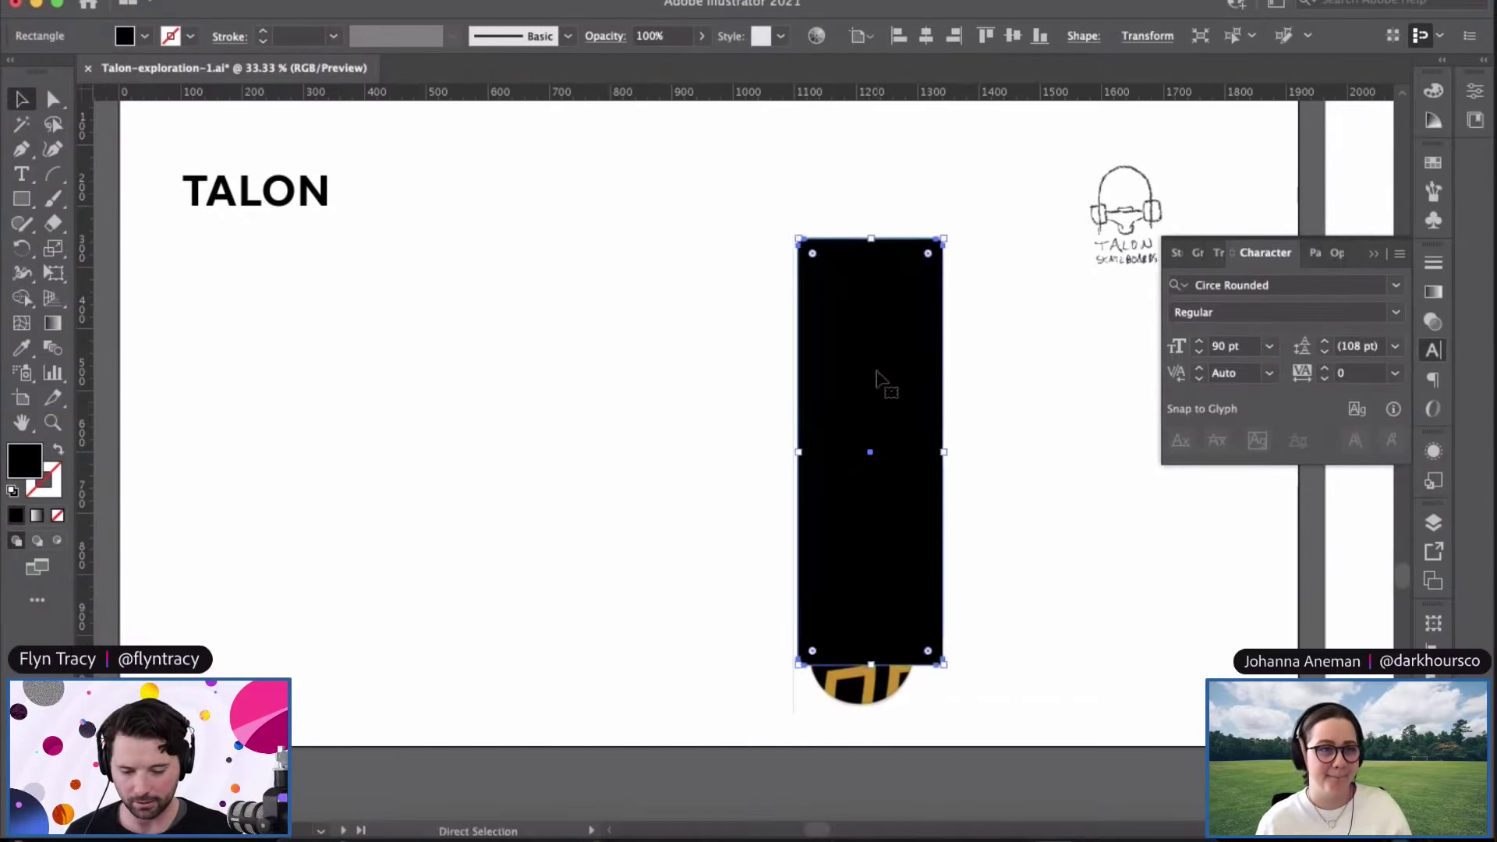
pyautogui.press('super+equal')
pyautogui.press('super+equal')
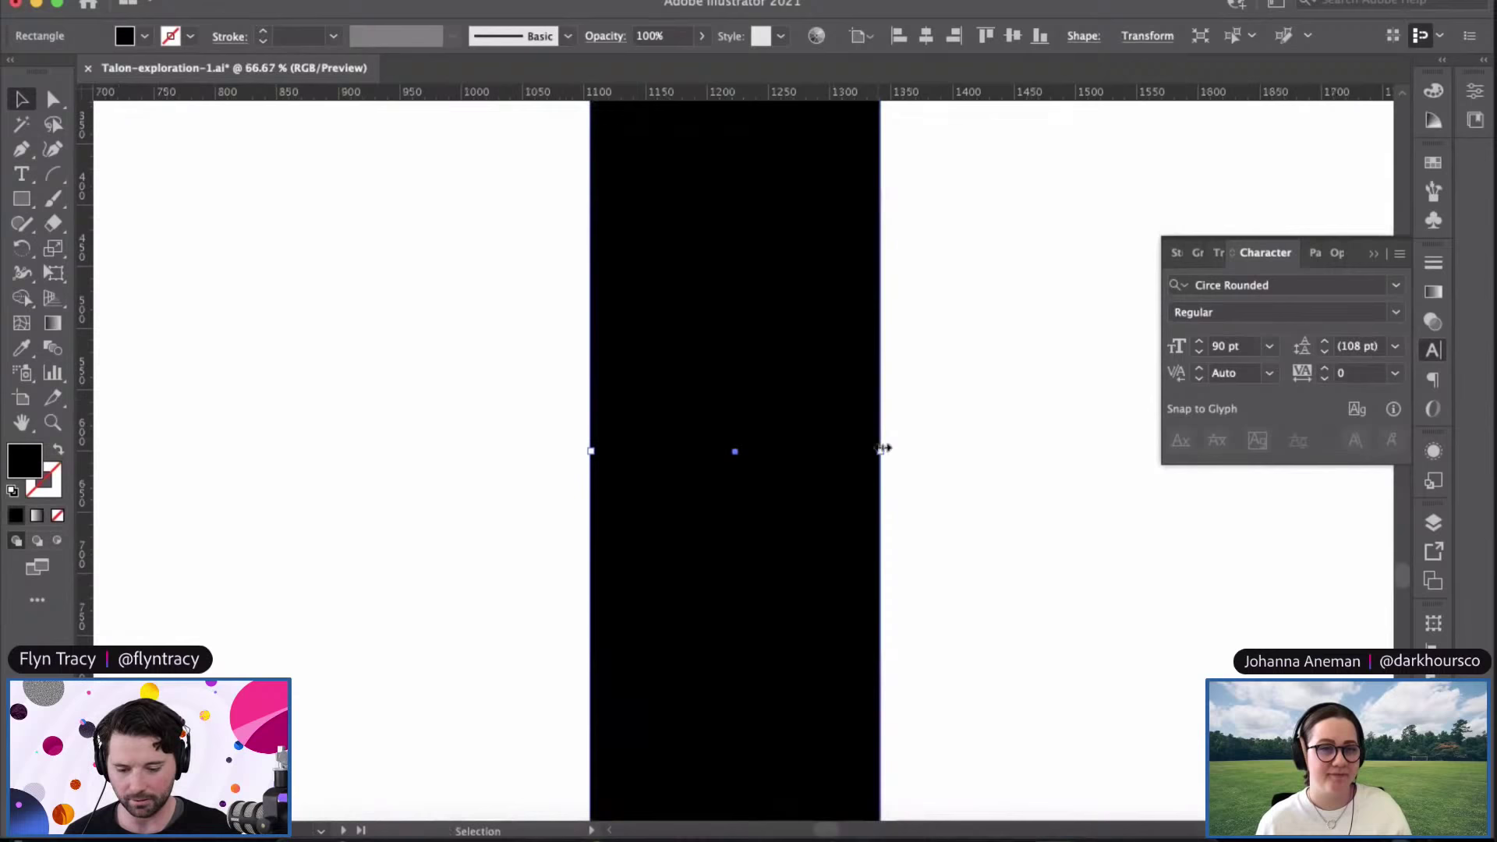
pyautogui.moveTo(879, 451); pyautogui.dragTo(830, 434)
pyautogui.moveTo(591, 451)
pyautogui.mouseDown()
pyautogui.moveTo(658, 448)
pyautogui.moveTo(606, 452)
pyautogui.mouseUp()
pyautogui.scroll(5, 686, 390)
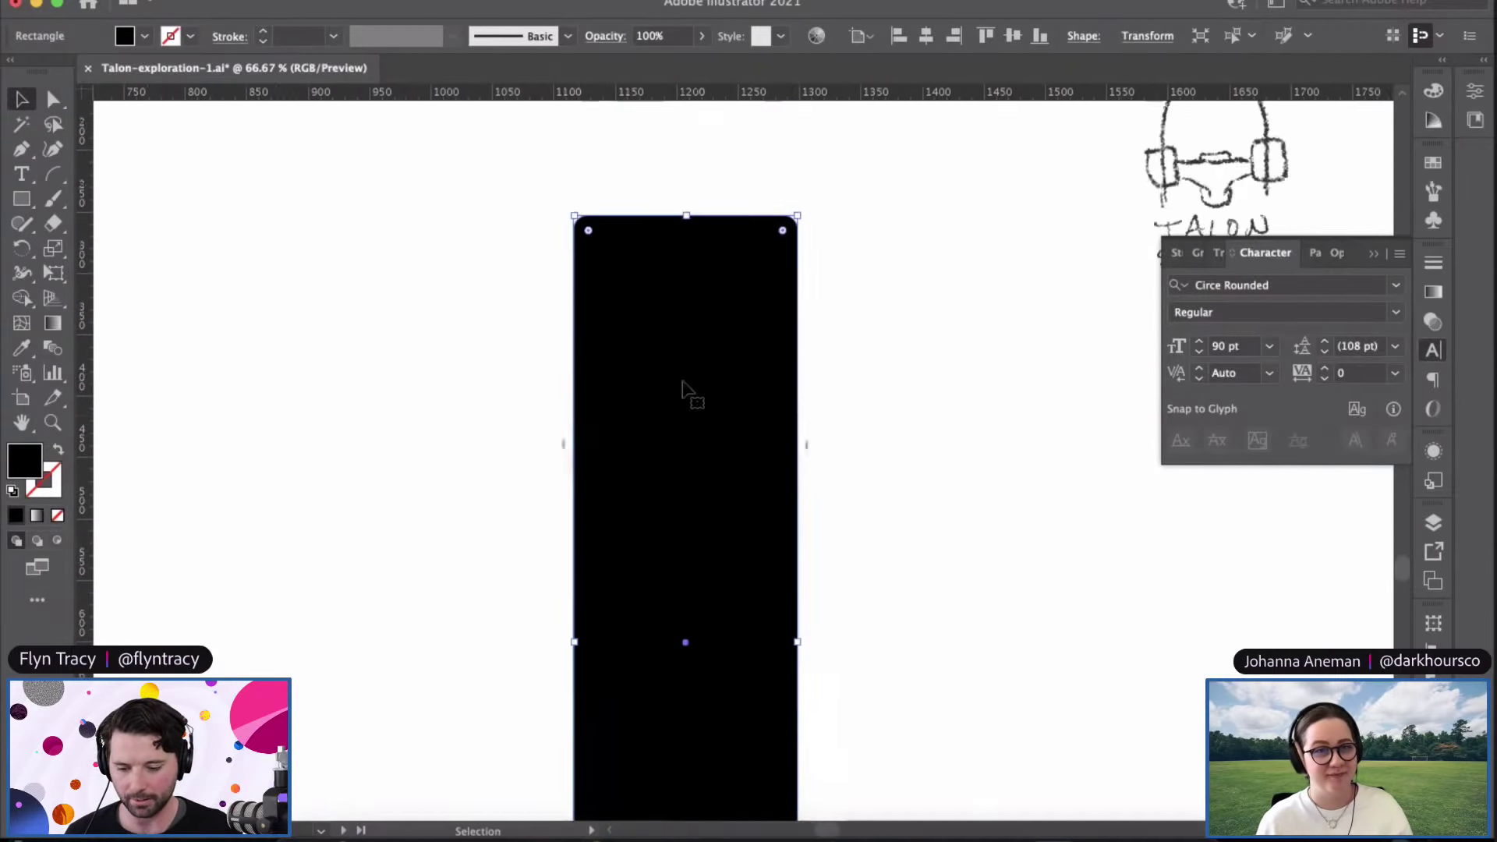
# Step: Fit the rectangle's upper and lower edges to the ends of the photographed skateboard
pyautogui.moveTo(686, 212); pyautogui.dragTo(686, 242)
pyautogui.moveTo(651, 507); pyautogui.dragTo(722, 143)
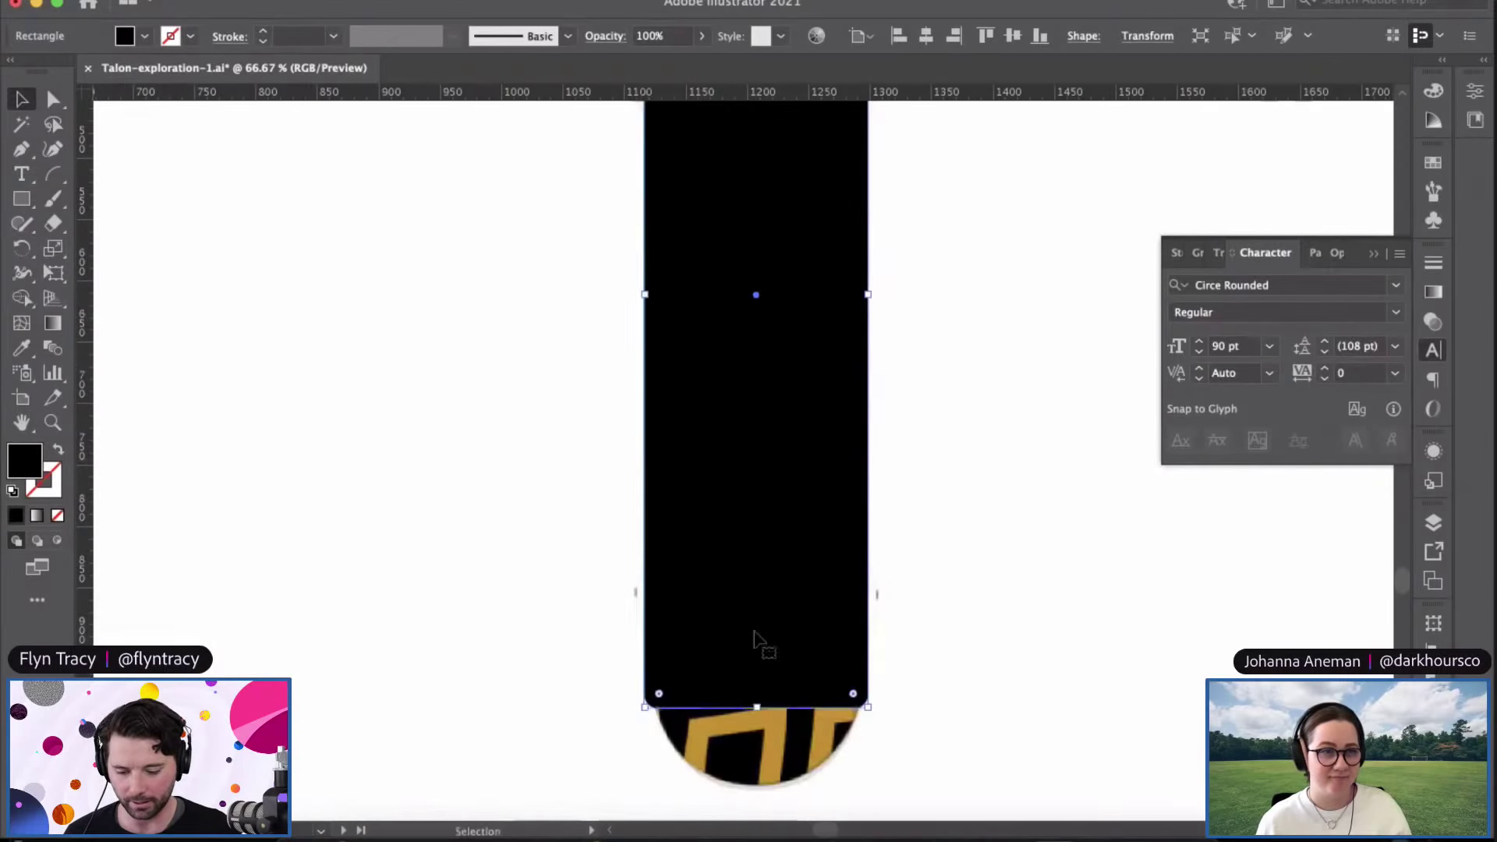
pyautogui.moveTo(757, 706); pyautogui.dragTo(758, 786)
pyautogui.press('super+minus')
pyautogui.press('super+minus')
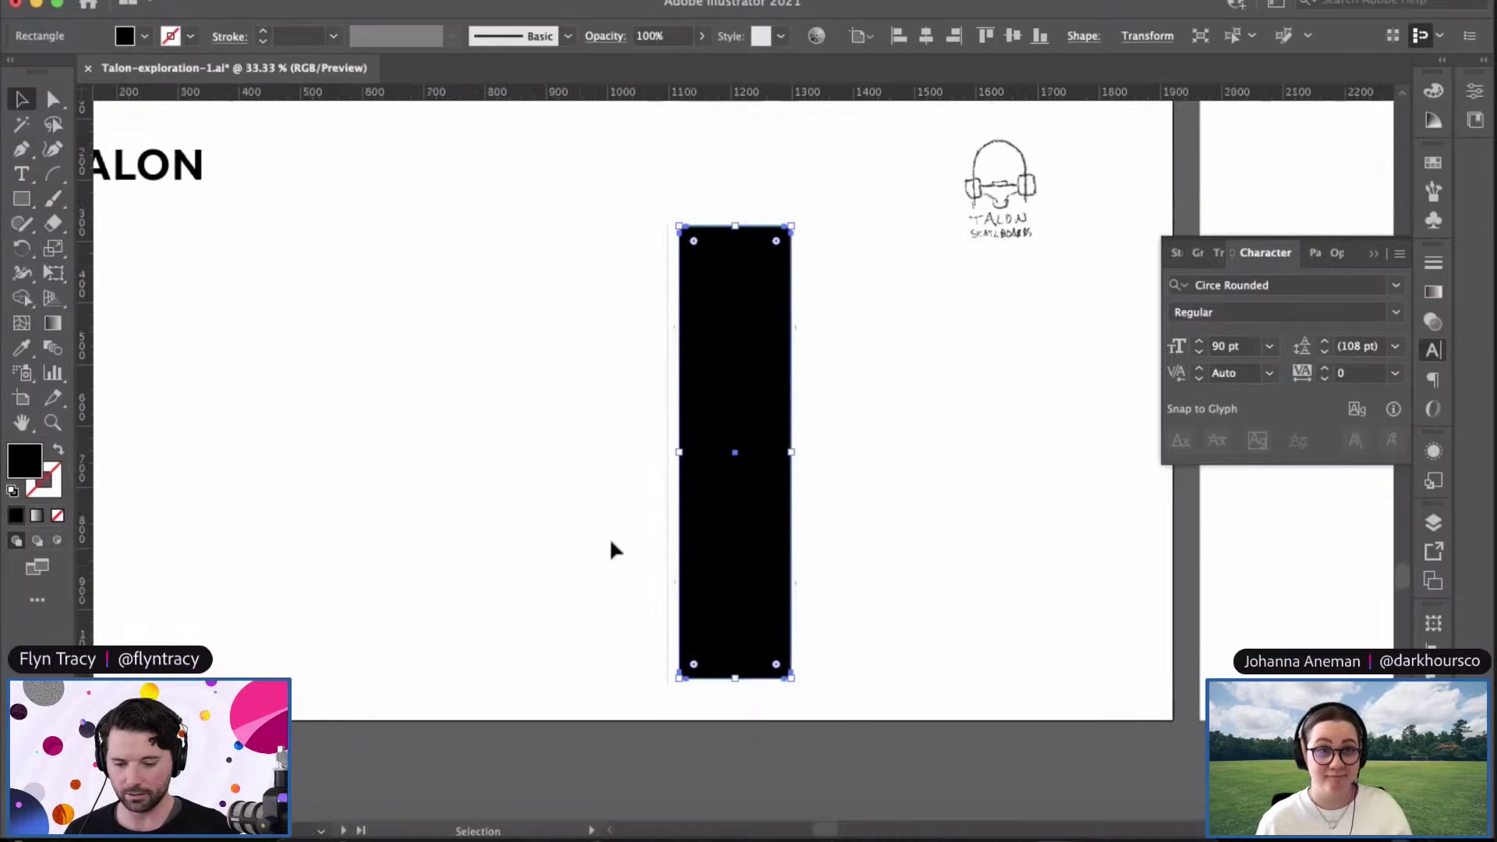
# Step: Fully round the rectangle's corners and move it off the photo to just right of and below the TALON wordmark
pyautogui.moveTo(776, 244); pyautogui.dragTo(354, 317)
pyautogui.click(531, 364)
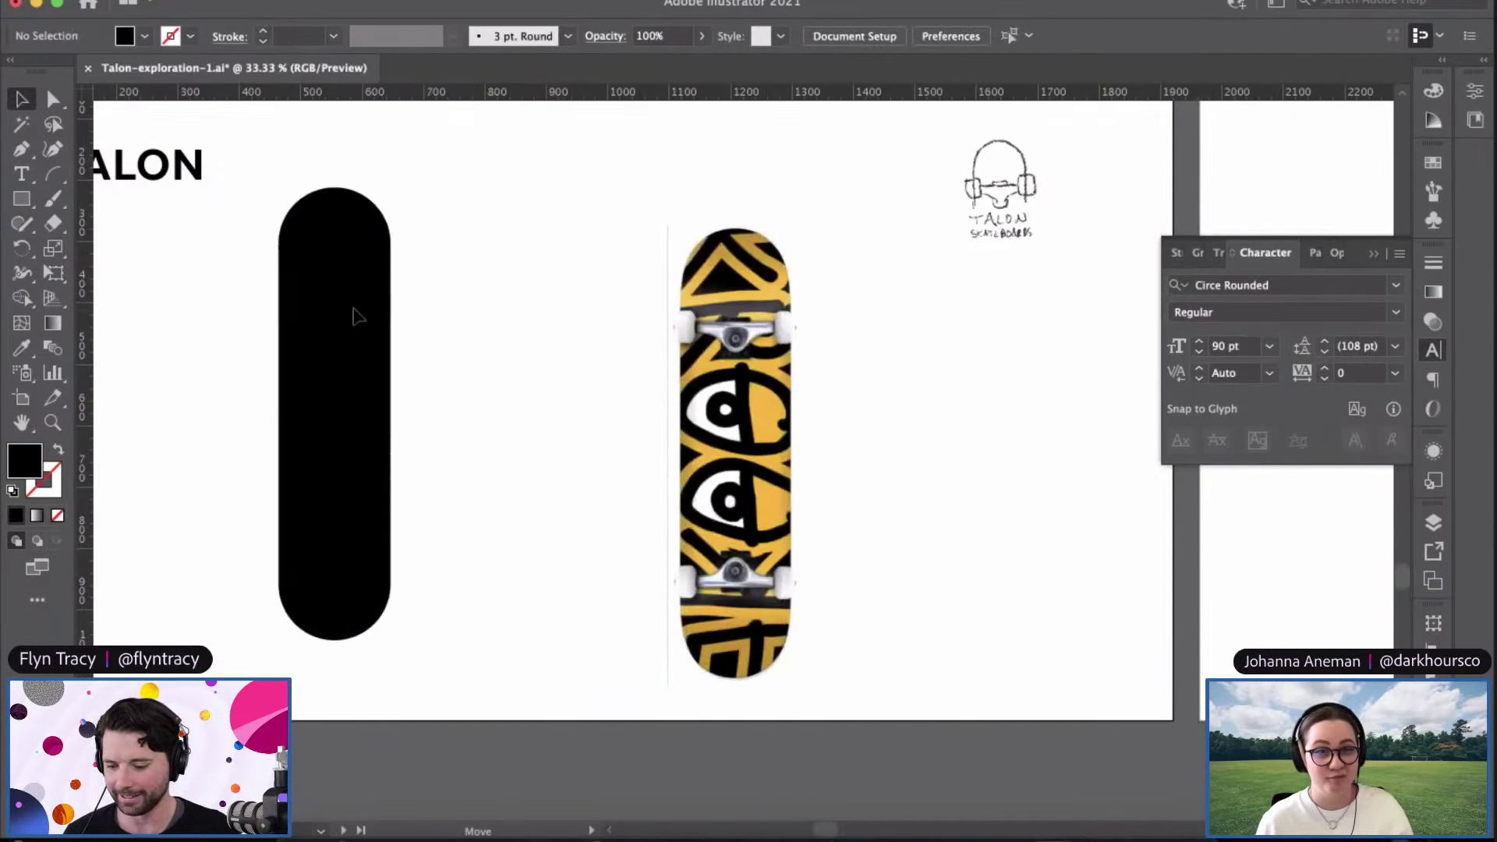
pyautogui.moveTo(525, 333); pyautogui.dragTo(735, 324)
pyautogui.click(908, 361)
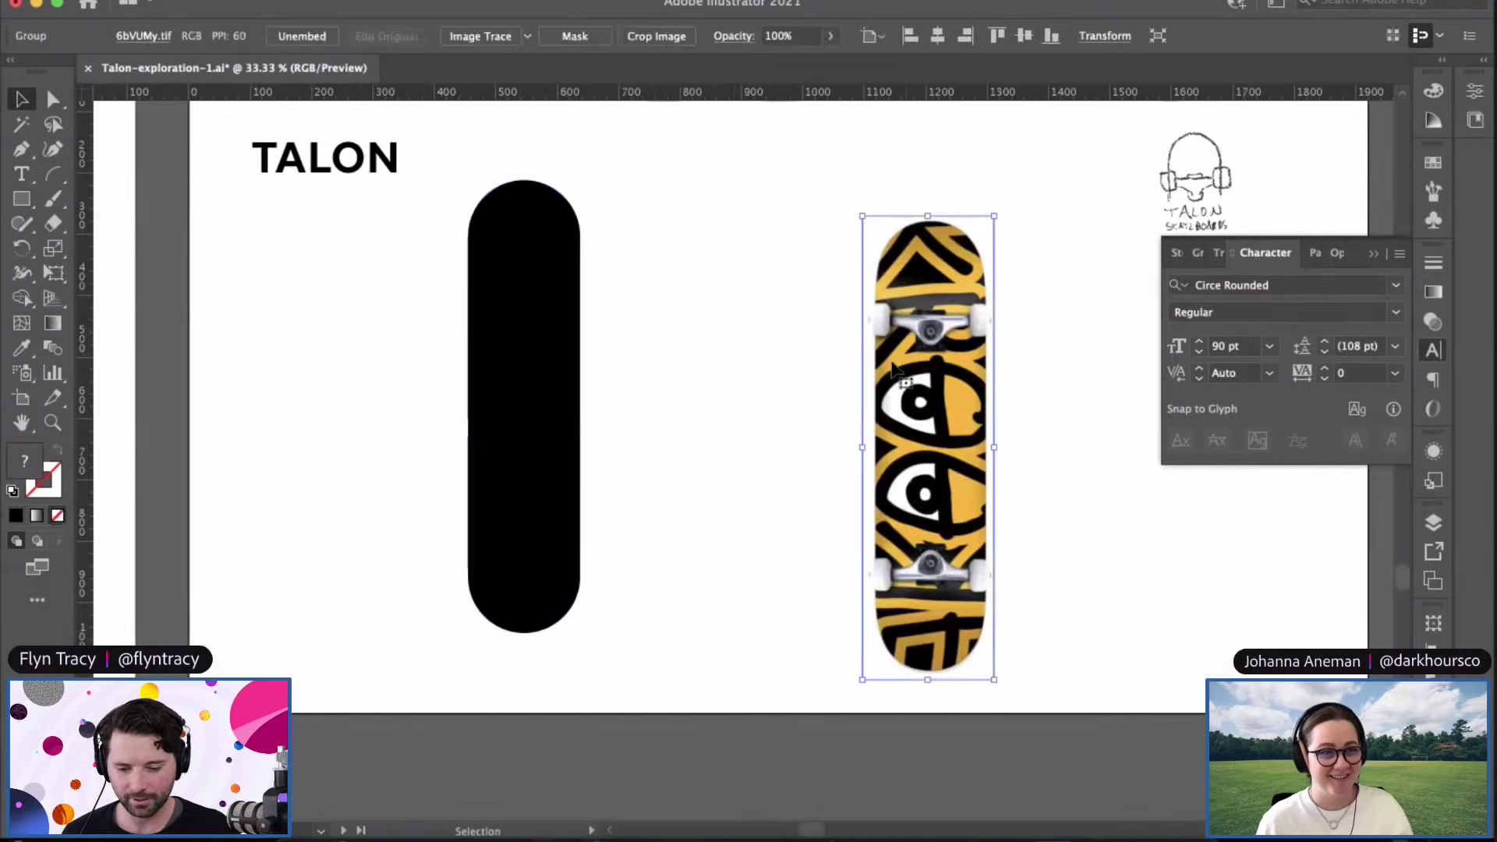
pyautogui.click(677, 324)
pyautogui.moveTo(677, 325); pyautogui.dragTo(812, 325)
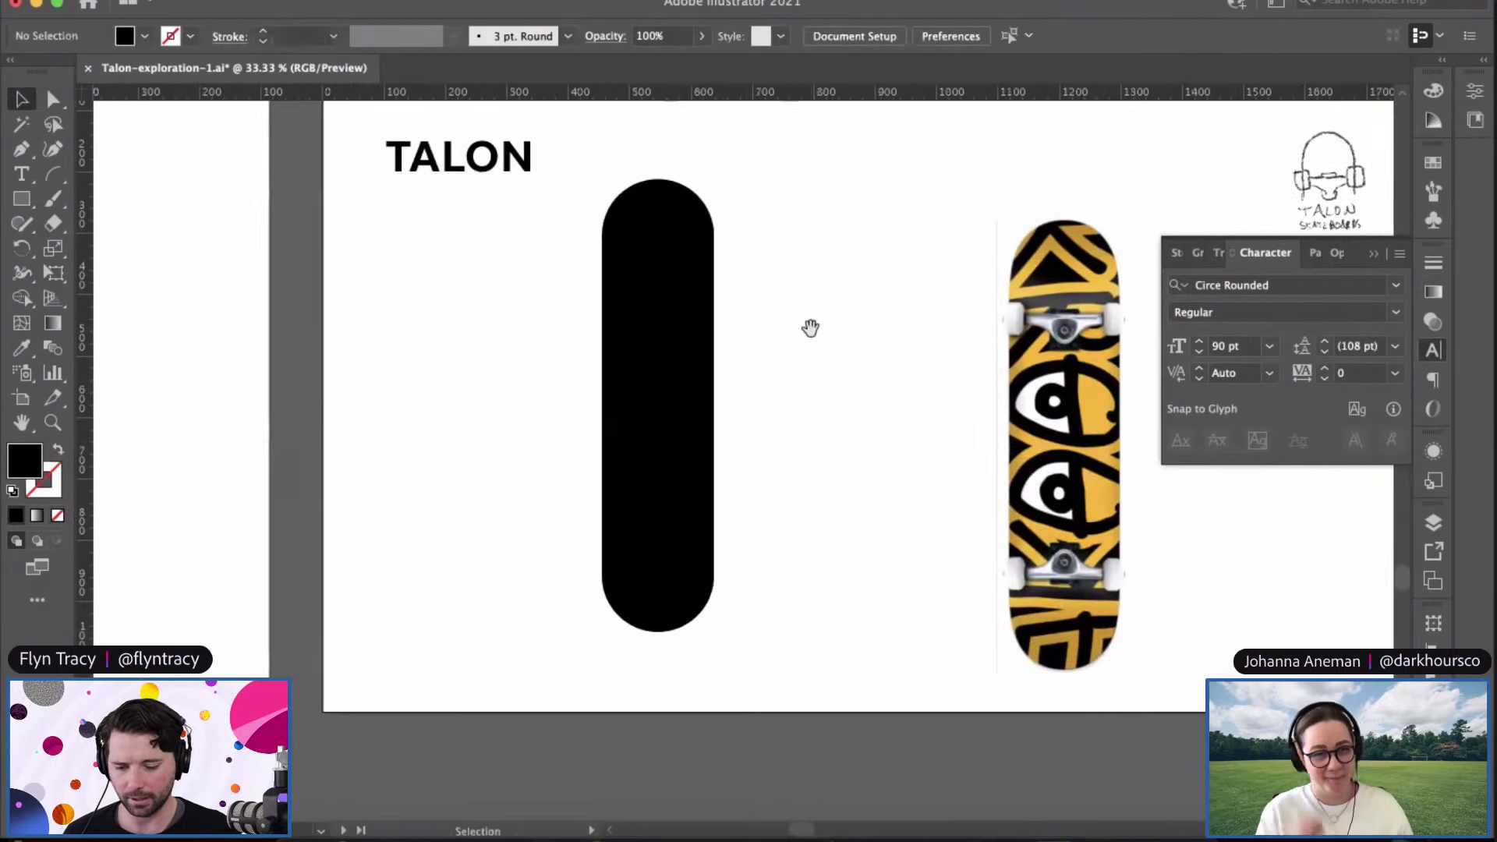
pyautogui.moveTo(665, 320); pyautogui.dragTo(661, 293)
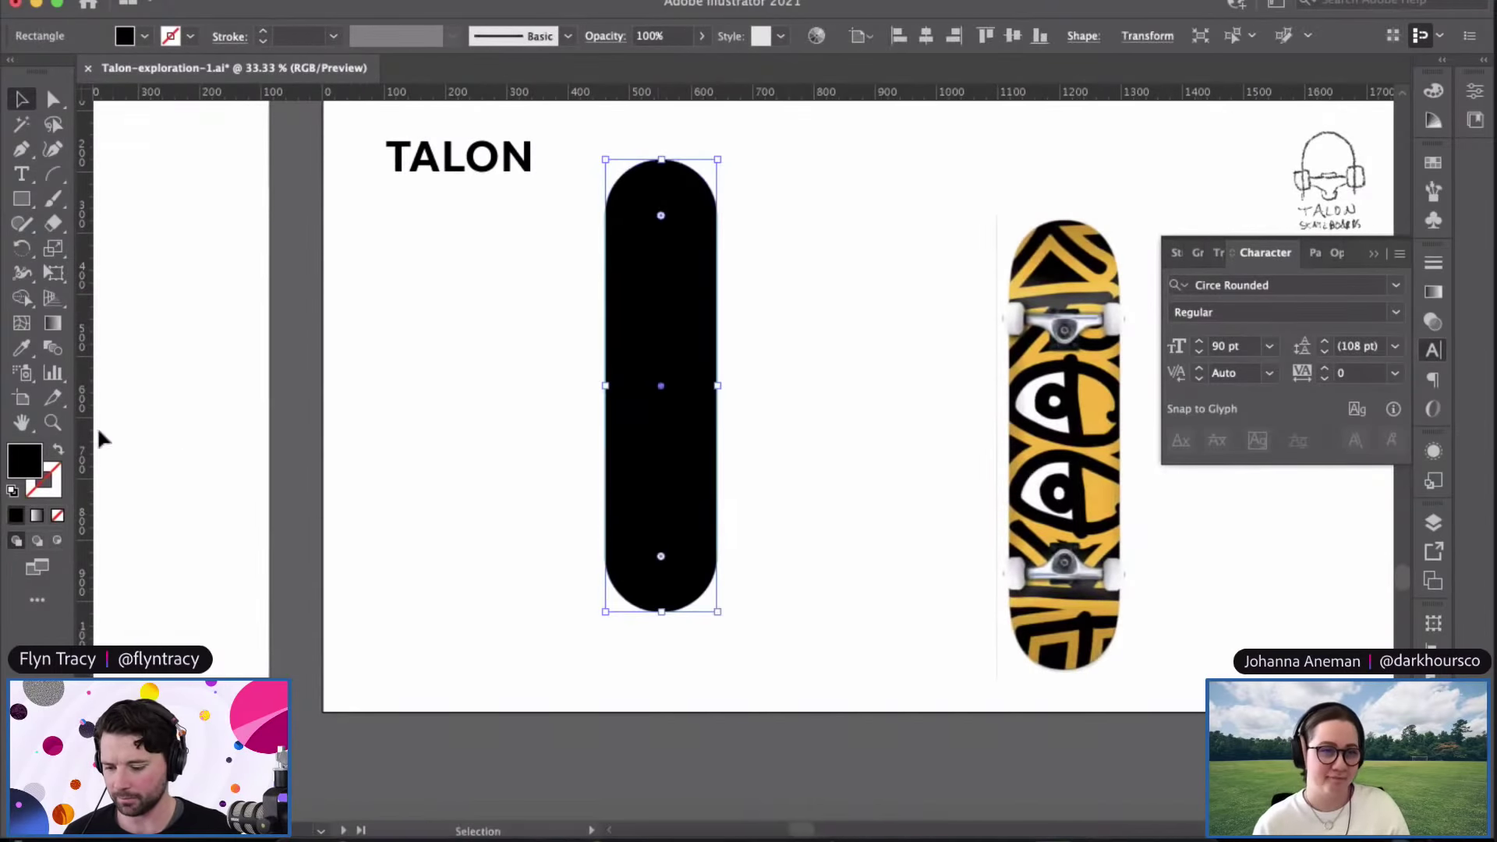
# Step: Set the deck shape's fill colour to #333333
pyautogui.doubleClick(26, 463)
pyautogui.write('333333')
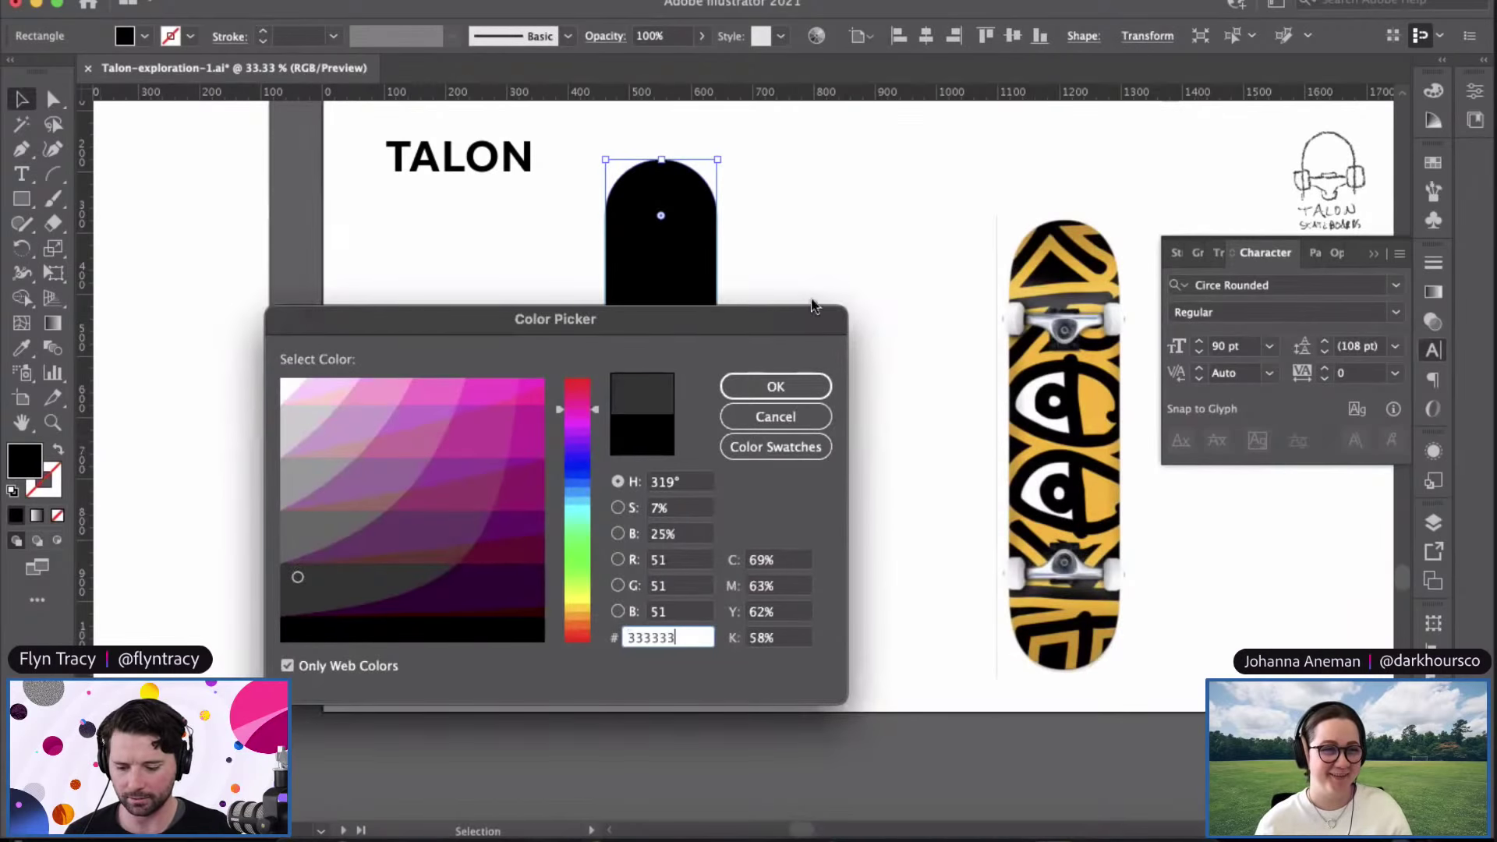
pyautogui.click(776, 385)
pyautogui.click(784, 374)
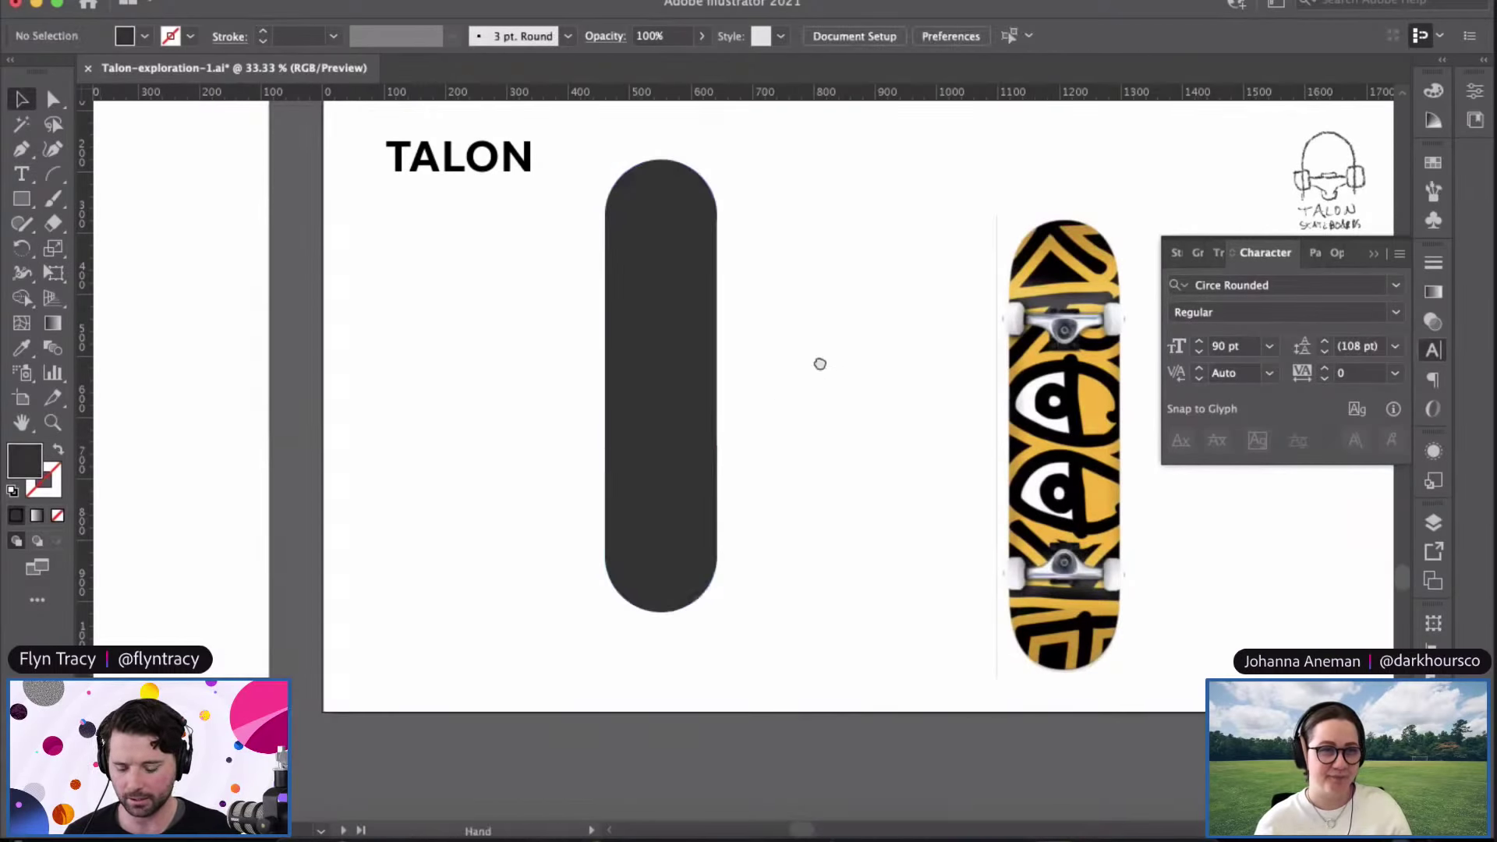
# Step: Reposition the skateboard sketch just above and right of the patterned skateboard photo, and select the grey deck shape
pyautogui.moveTo(771, 379); pyautogui.dragTo(837, 354)
pyautogui.click(775, 277)
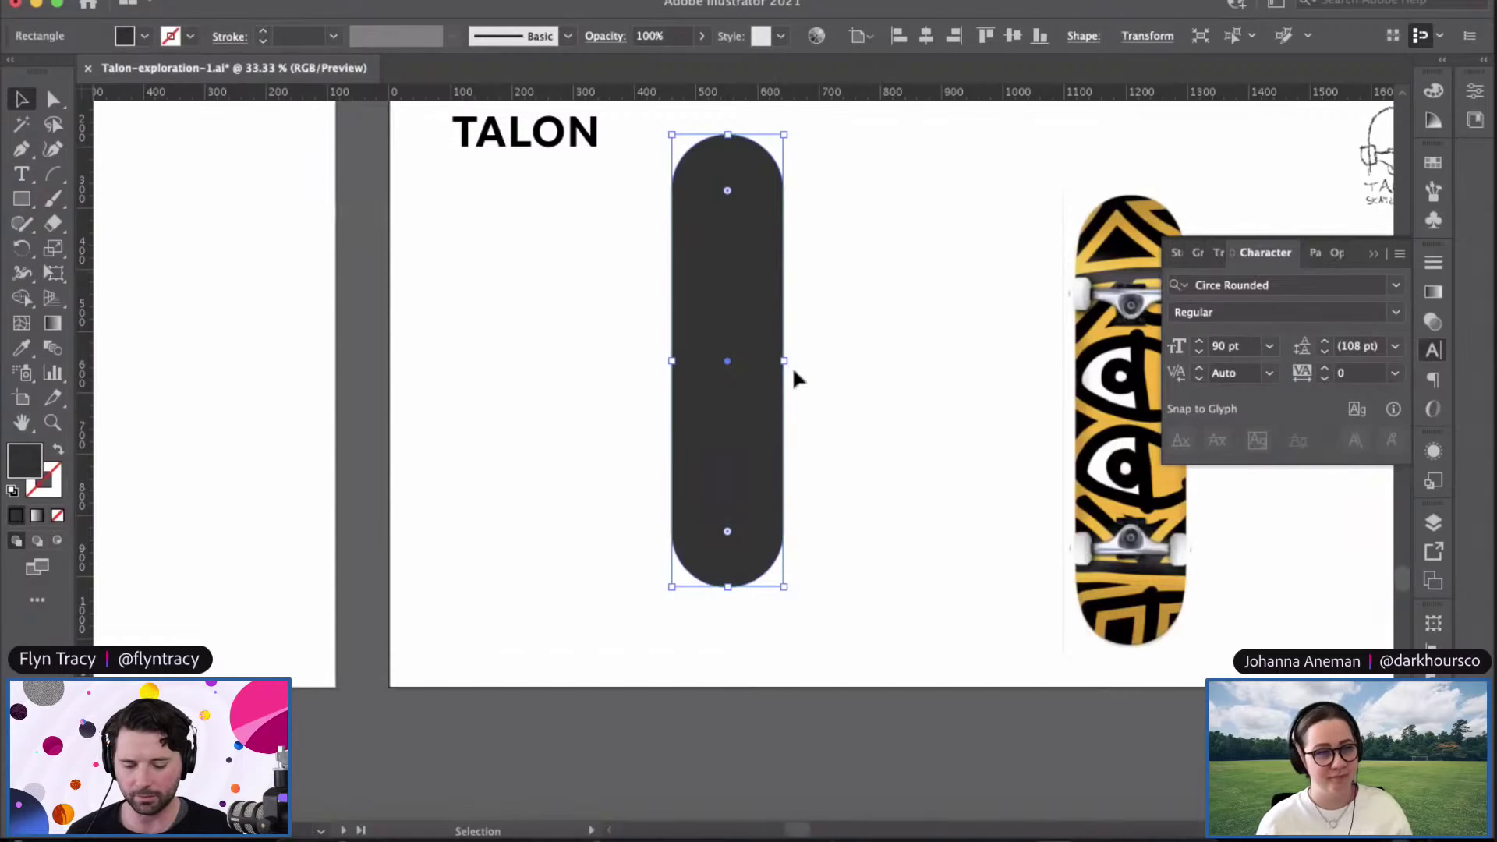
pyautogui.moveTo(916, 324); pyautogui.dragTo(739, 324)
pyautogui.moveTo(1205, 144); pyautogui.dragTo(811, 156)
pyautogui.moveTo(695, 277); pyautogui.dragTo(902, 304)
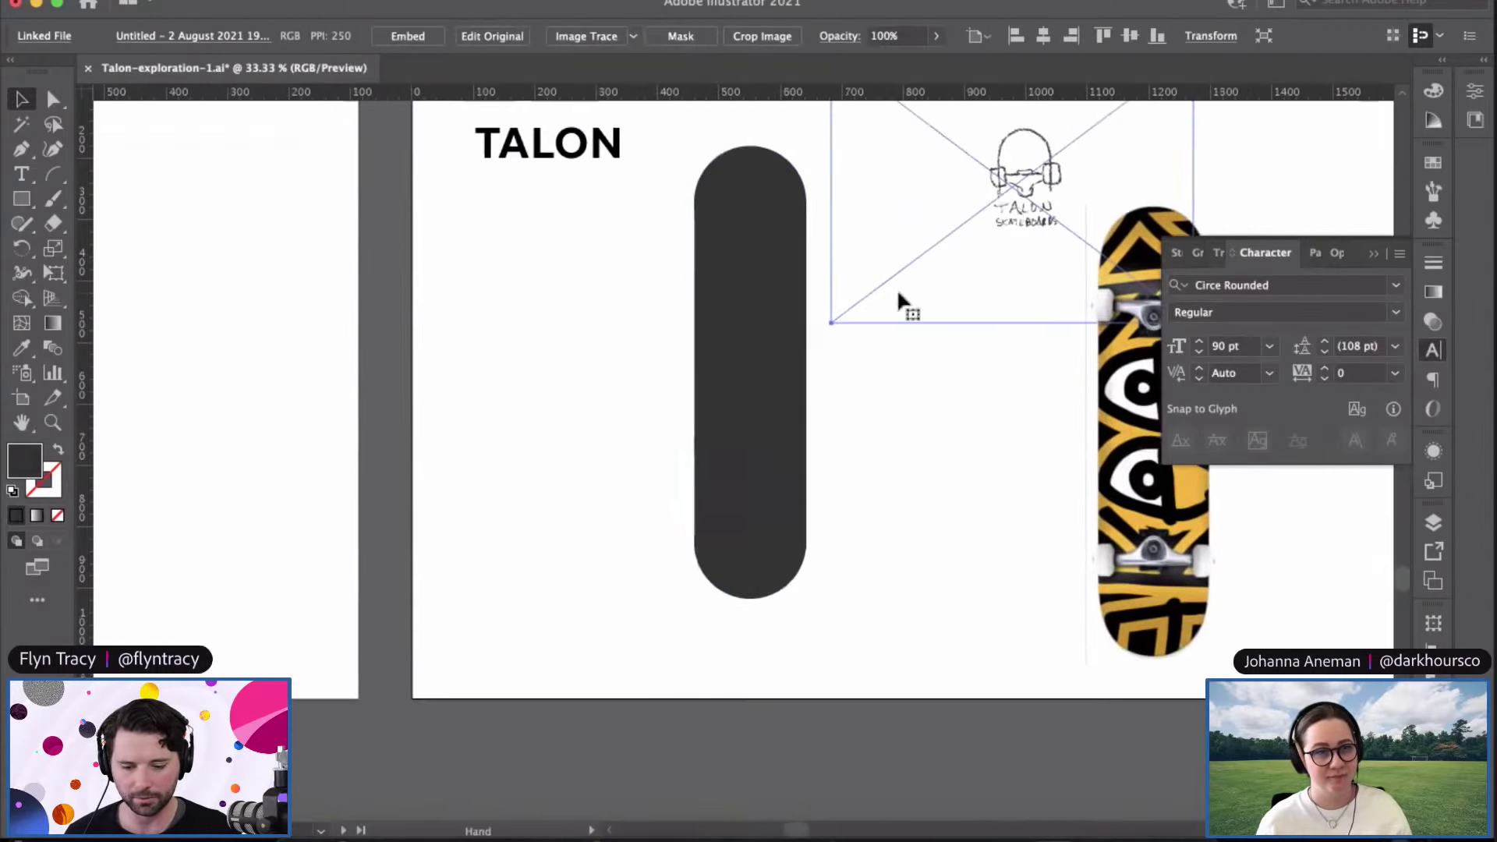
pyautogui.moveTo(1004, 181); pyautogui.dragTo(1291, 174)
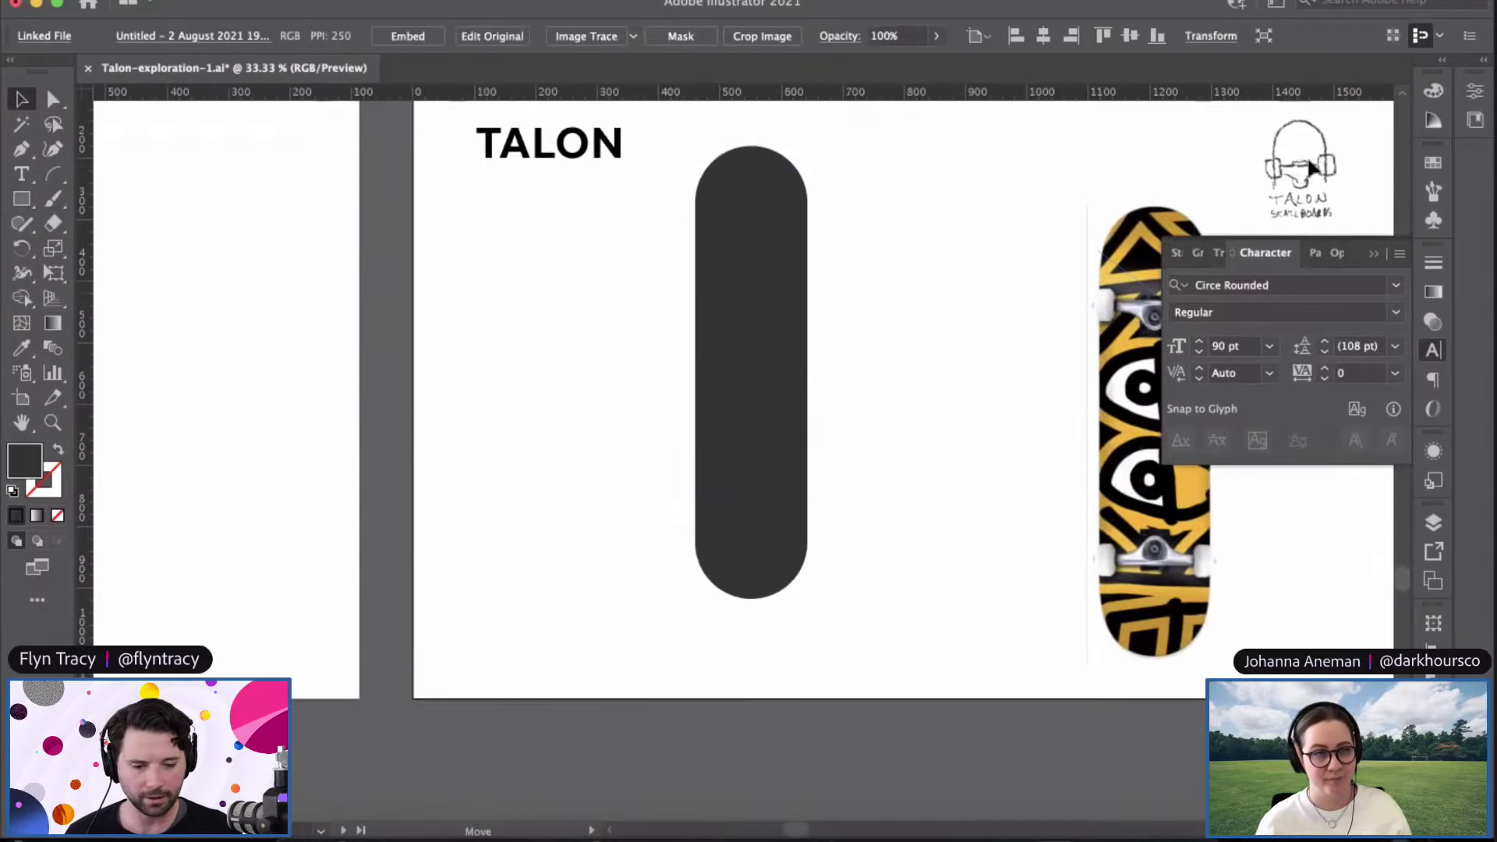
pyautogui.click(864, 413)
pyautogui.click(764, 302)
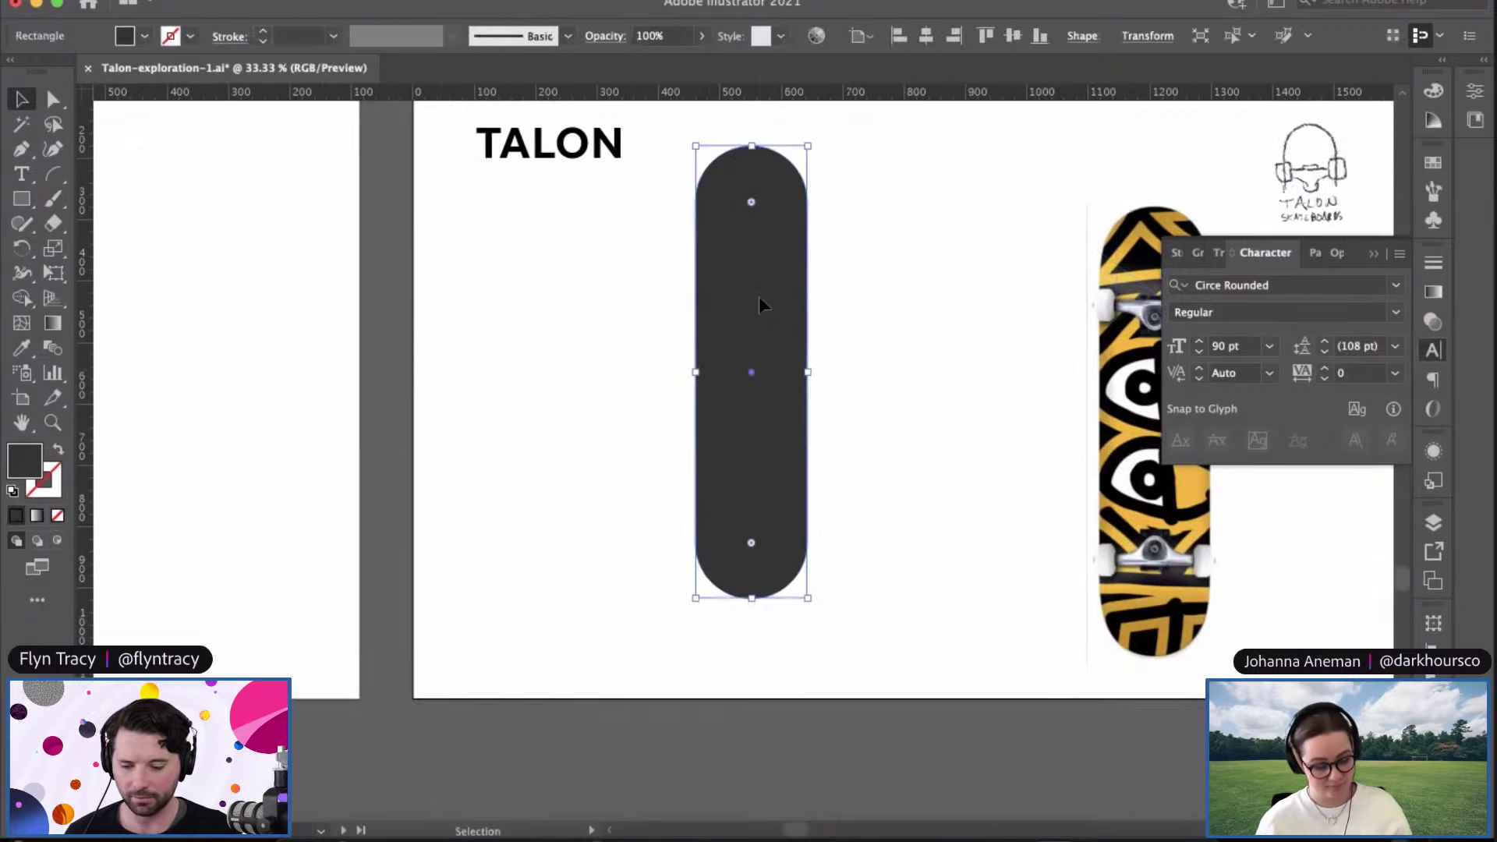
# Step: Draw a rectangle wider than the deck shape, covering roughly its lower two thirds and extending past its lower end
pyautogui.click(23, 201)
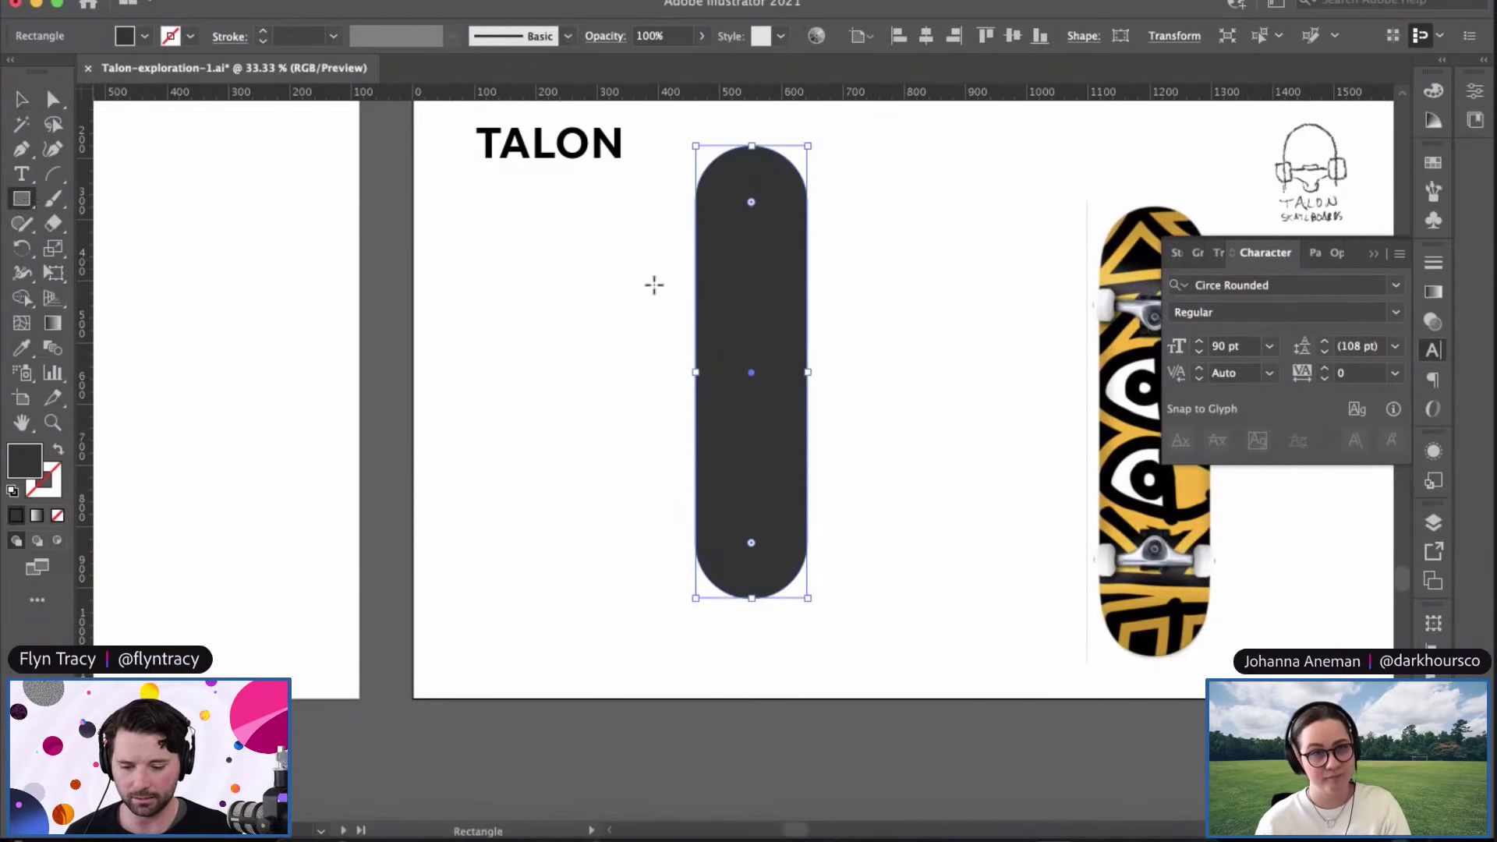
pyautogui.moveTo(652, 284); pyautogui.dragTo(864, 630)
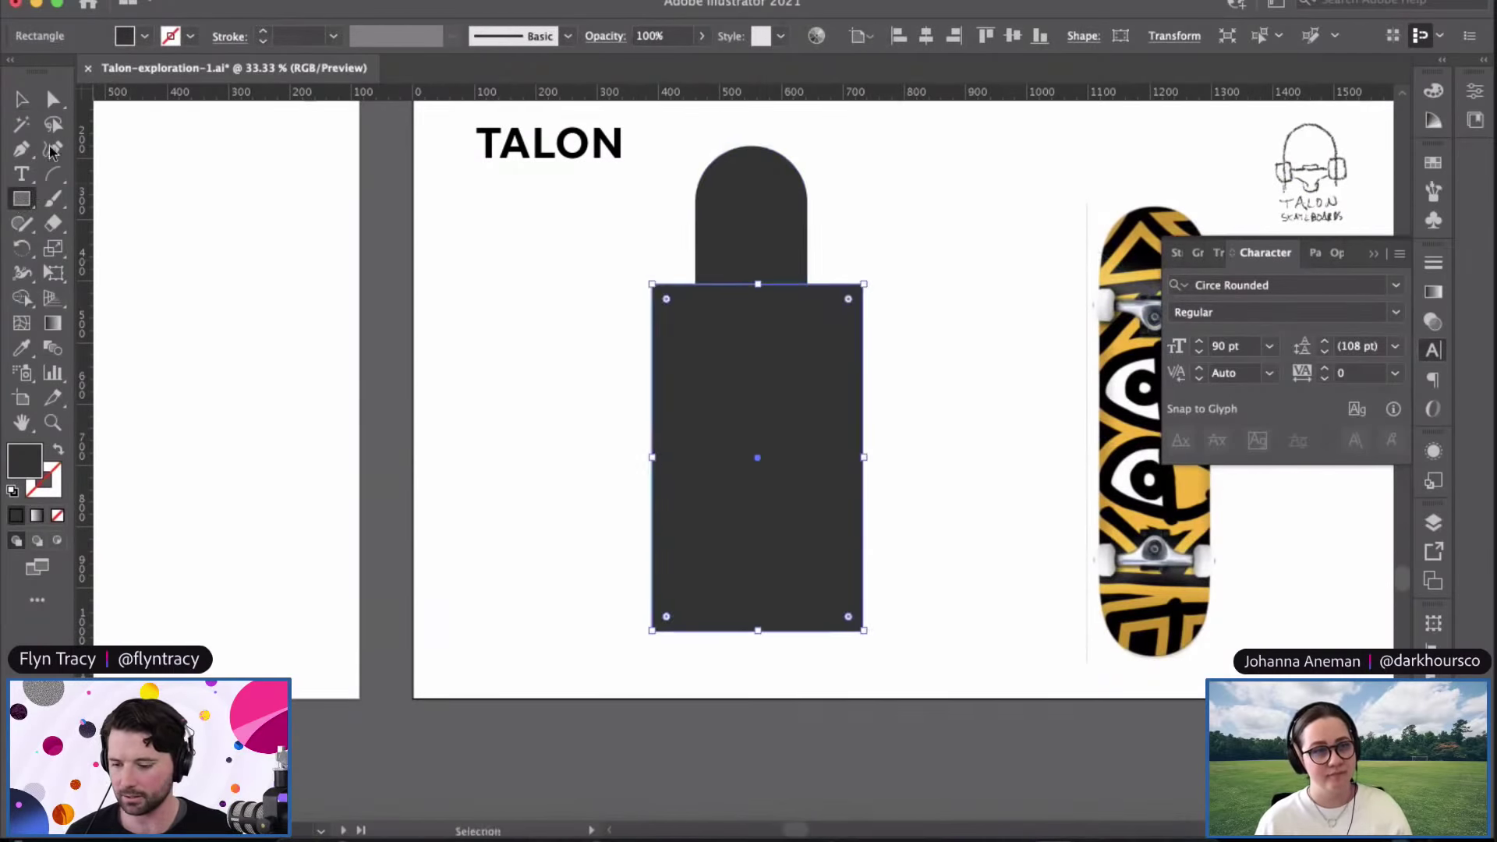
pyautogui.click(20, 105)
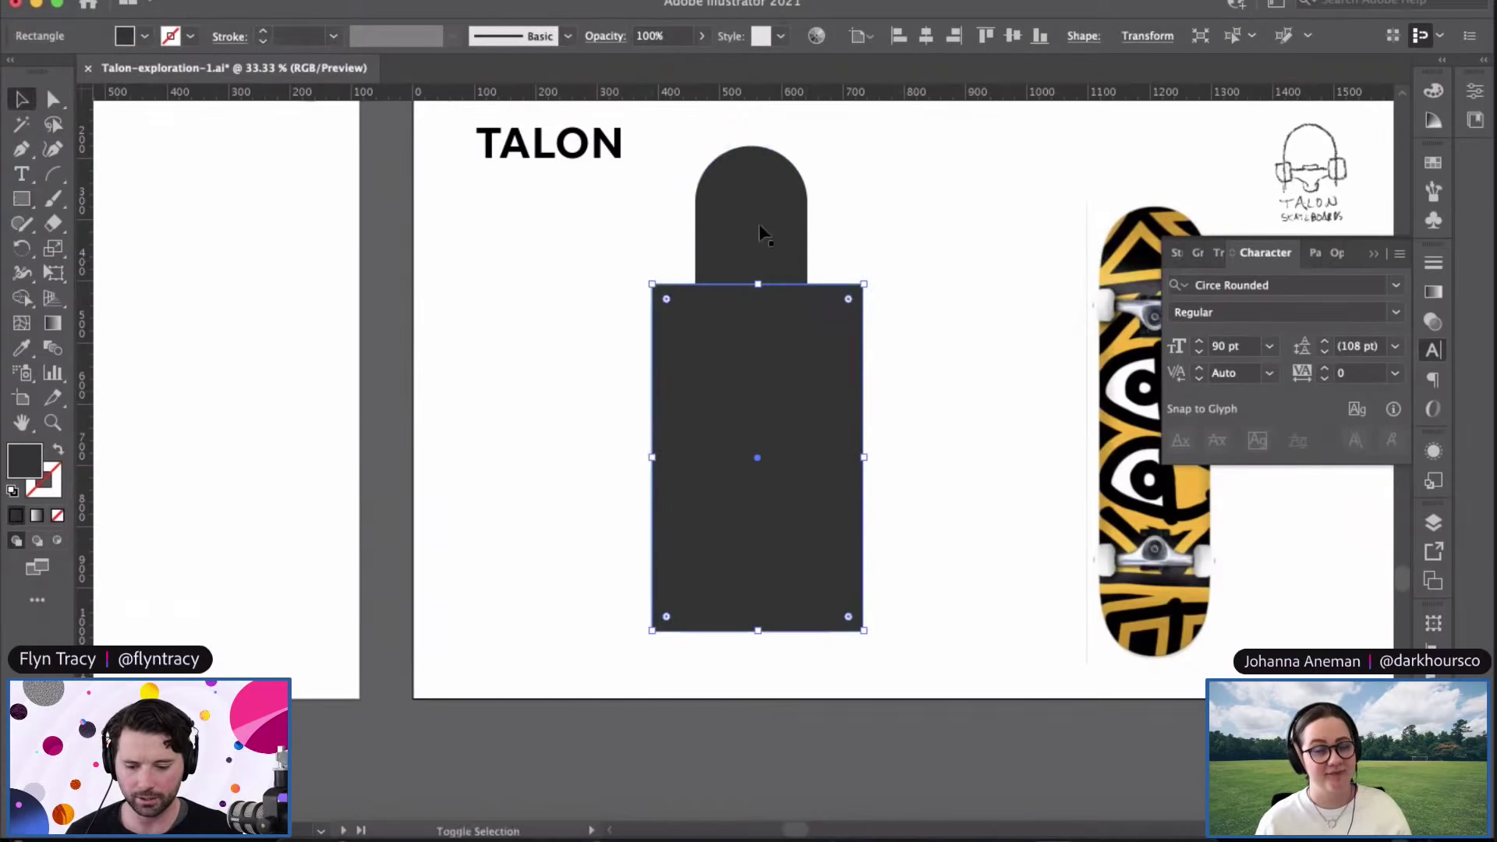
# Step: Subtract the rectangle from the deck shape with Pathfinder's Minus Front, leaving only the deck's rounded upper part
pyautogui.keyDown('shift'); pyautogui.click(779, 237); pyautogui.keyUp('shift')
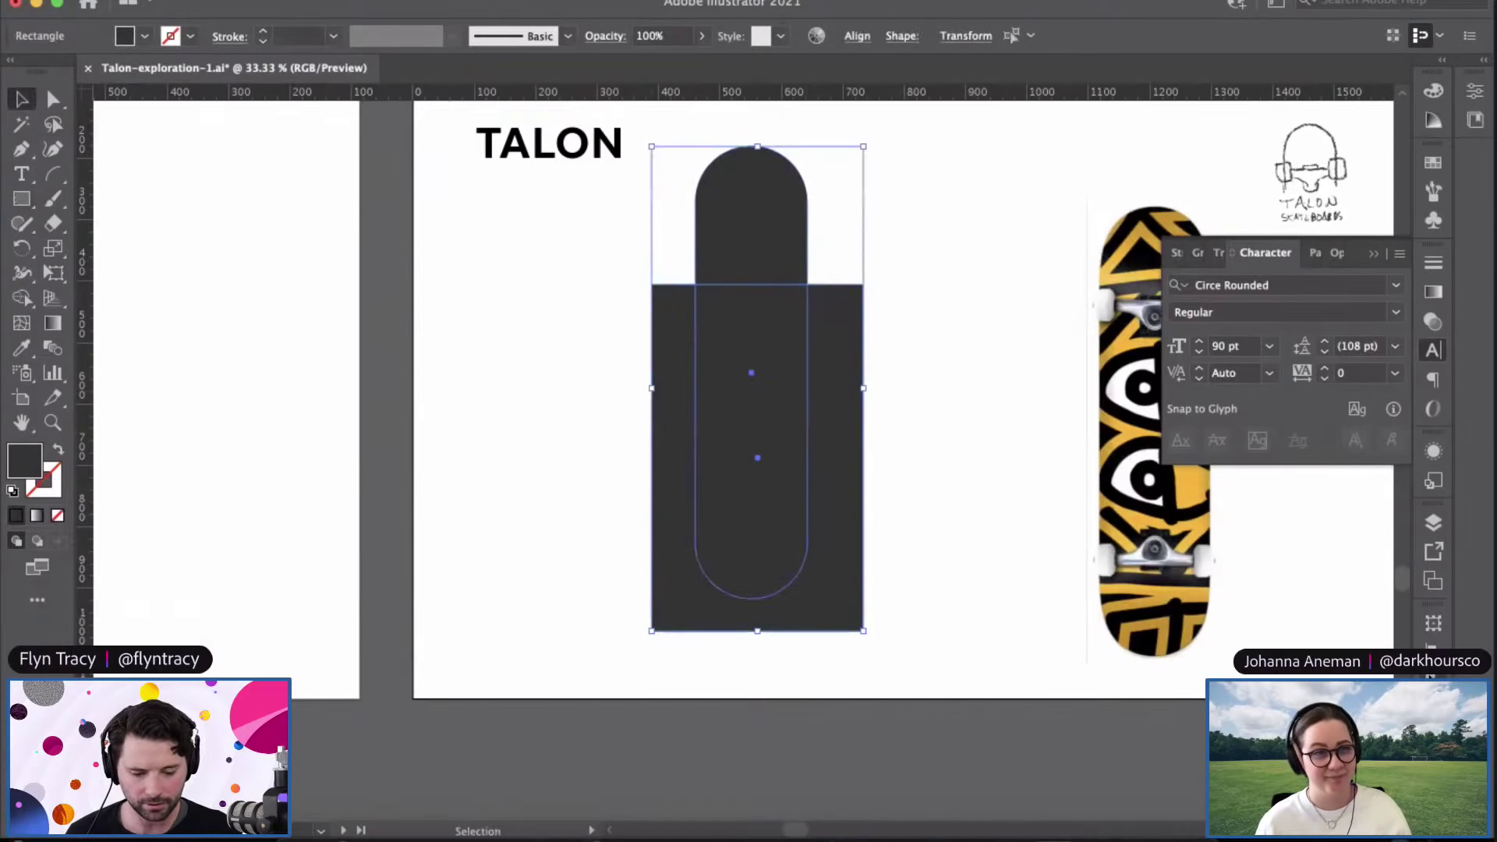
pyautogui.press('super+shift+F9')
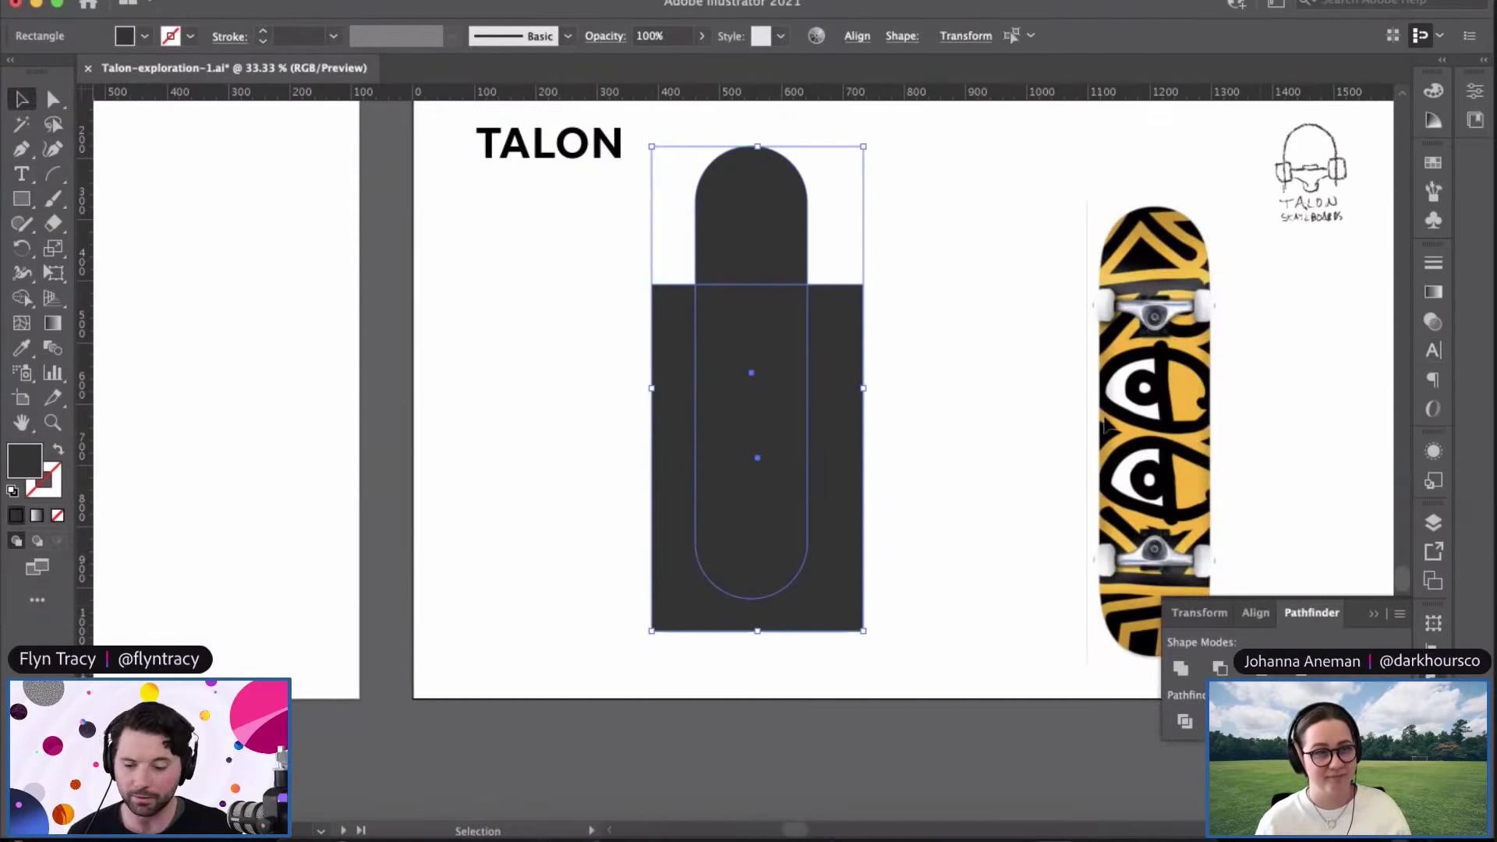
pyautogui.click(524, 0)
pyautogui.scroll(-5, 643, 601)
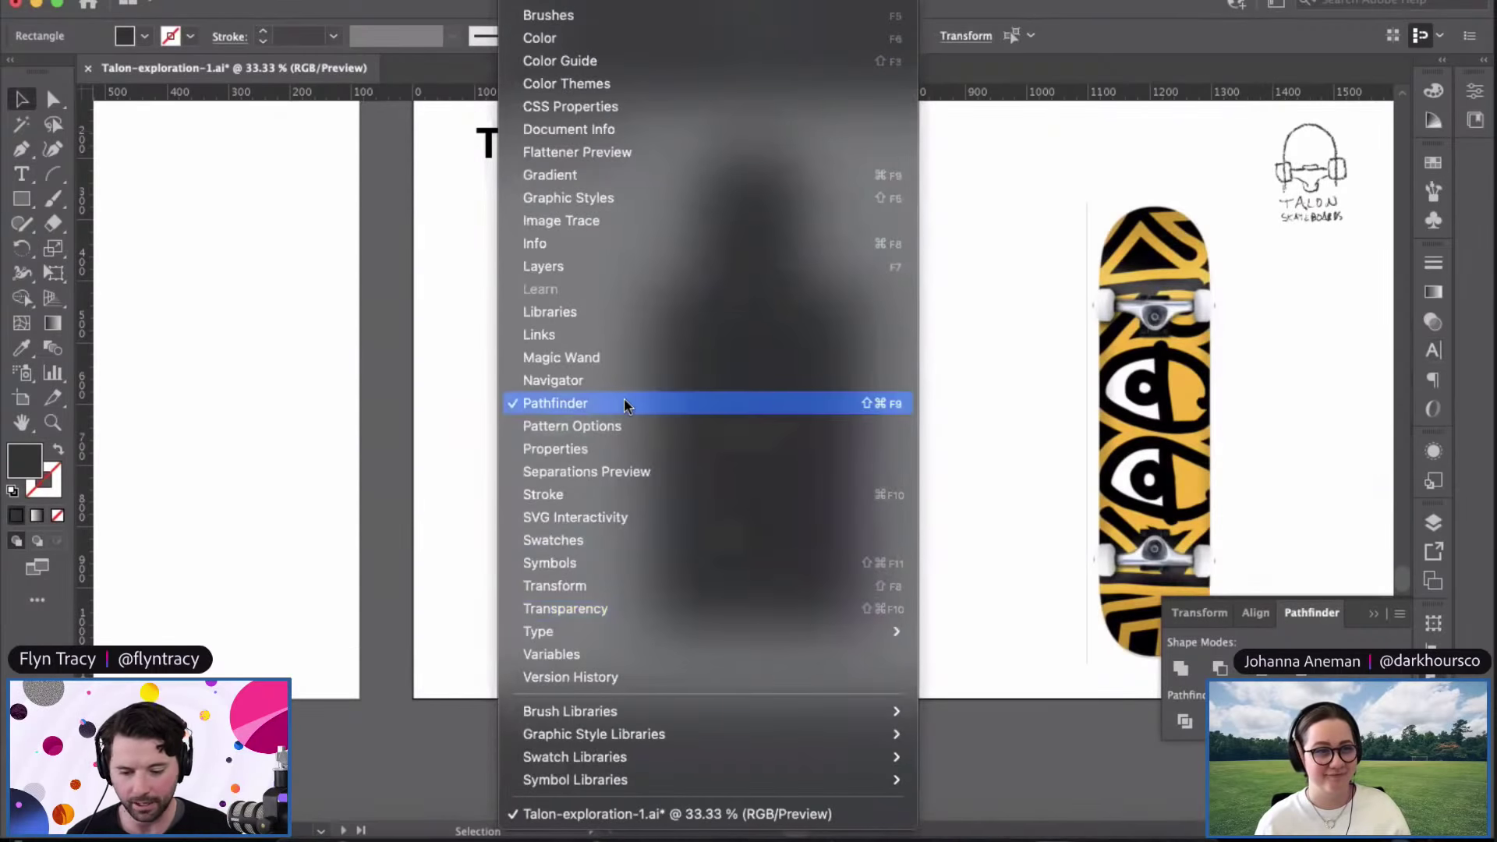
pyautogui.scroll(5, 625, 401)
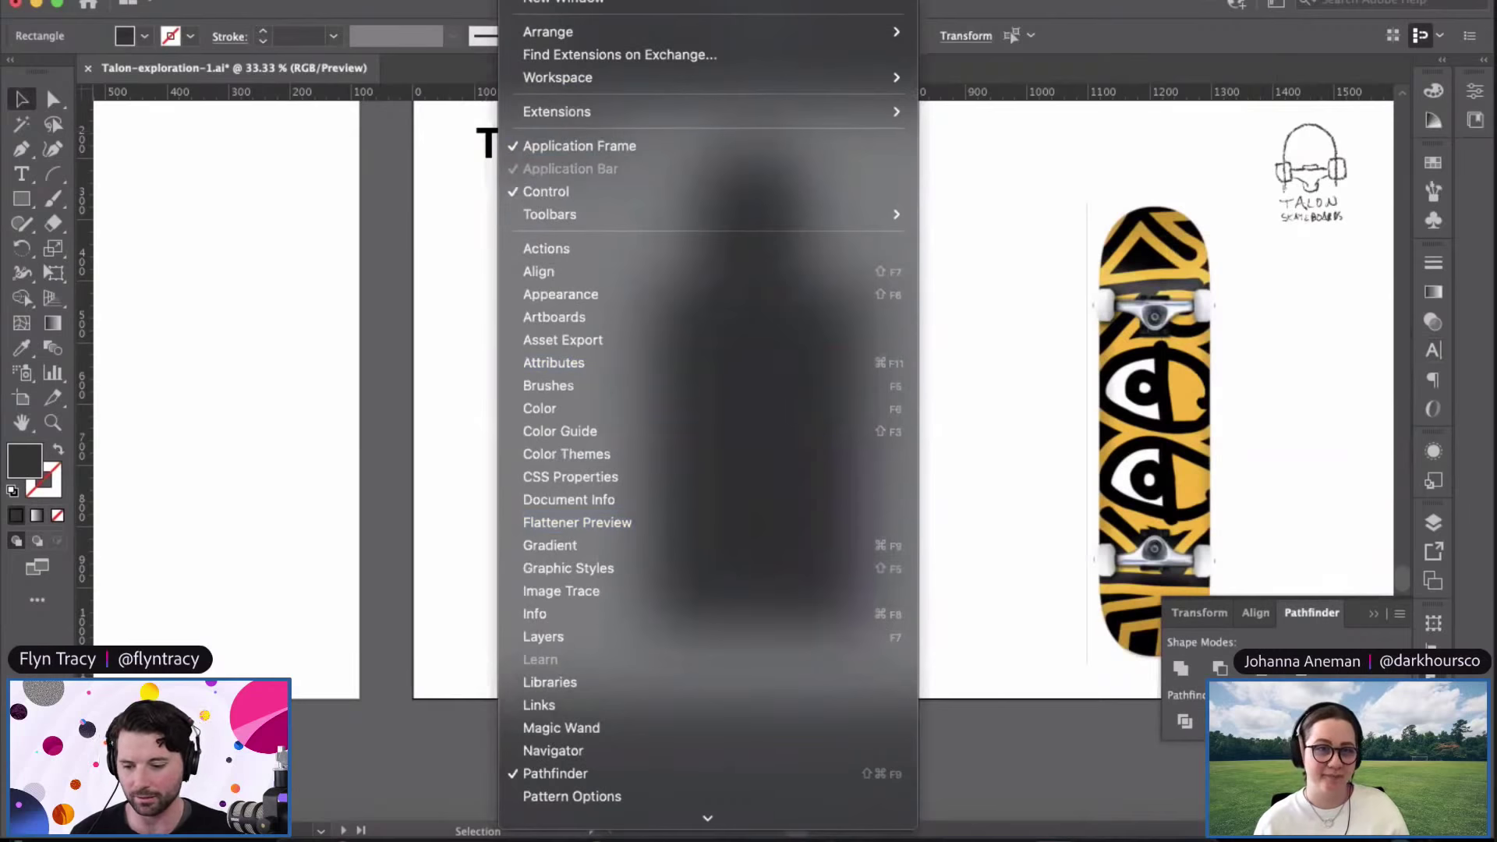
pyautogui.click(530, 0)
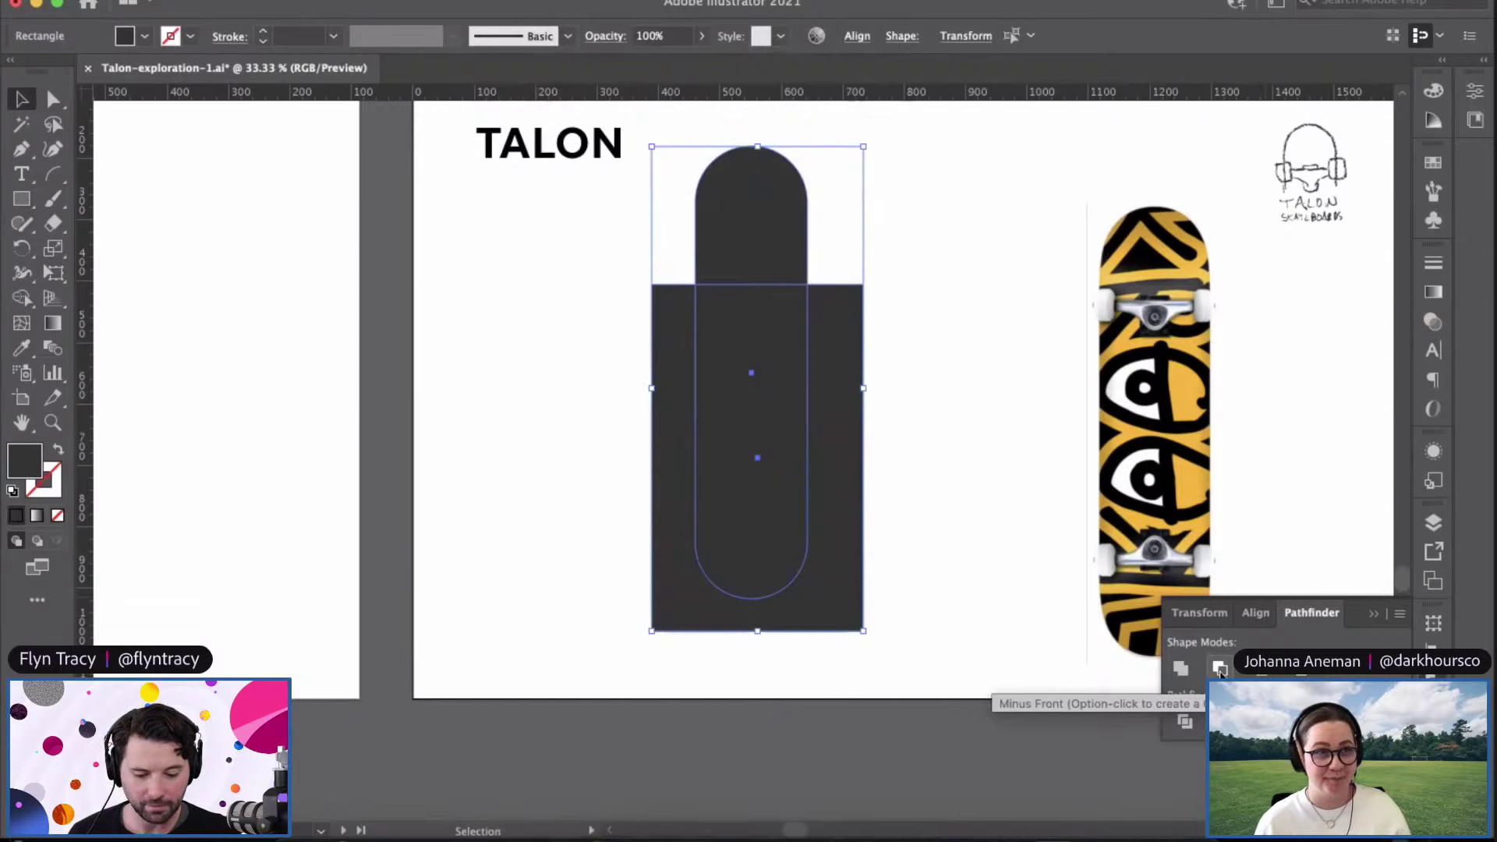
pyautogui.click(1220, 669)
pyautogui.click(855, 409)
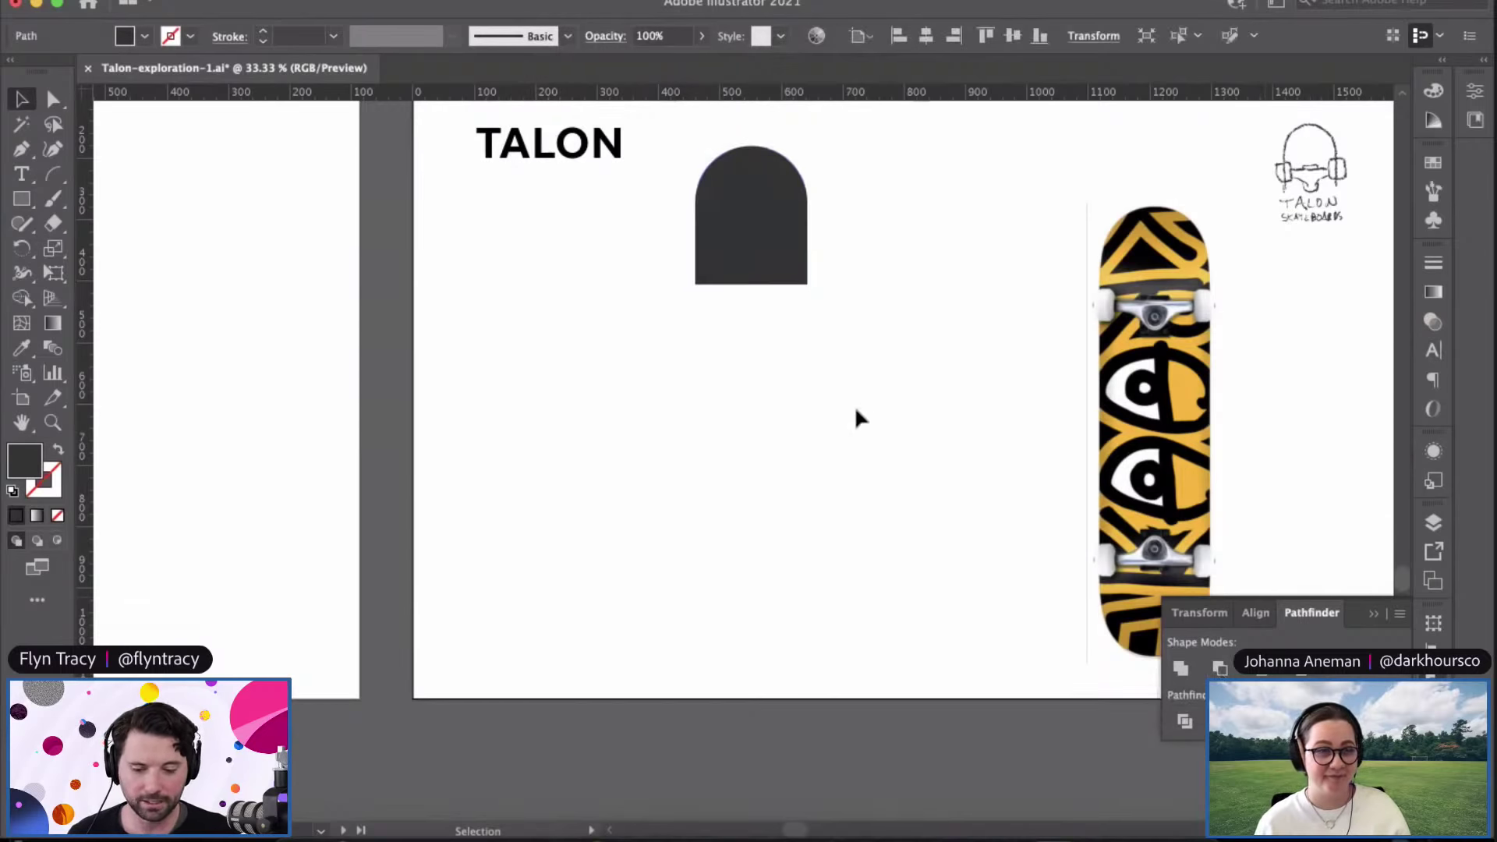
# Step: Move the cropped deck shape to just left of the skateboard photo, level with the photographed board's upper end
pyautogui.moveTo(761, 210); pyautogui.dragTo(792, 263)
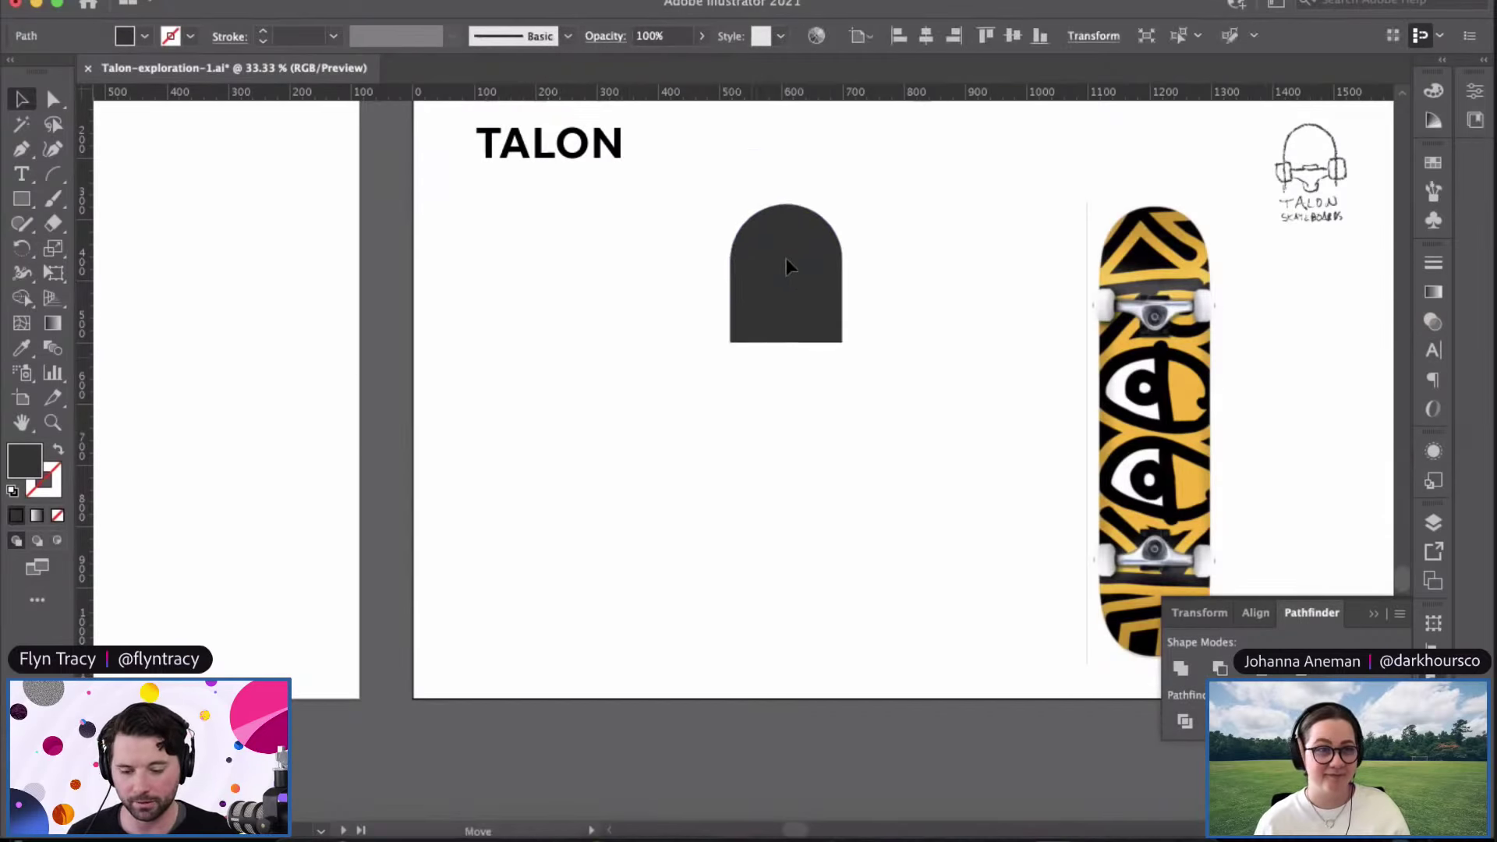
pyautogui.click(646, 339)
pyautogui.press('super+=')
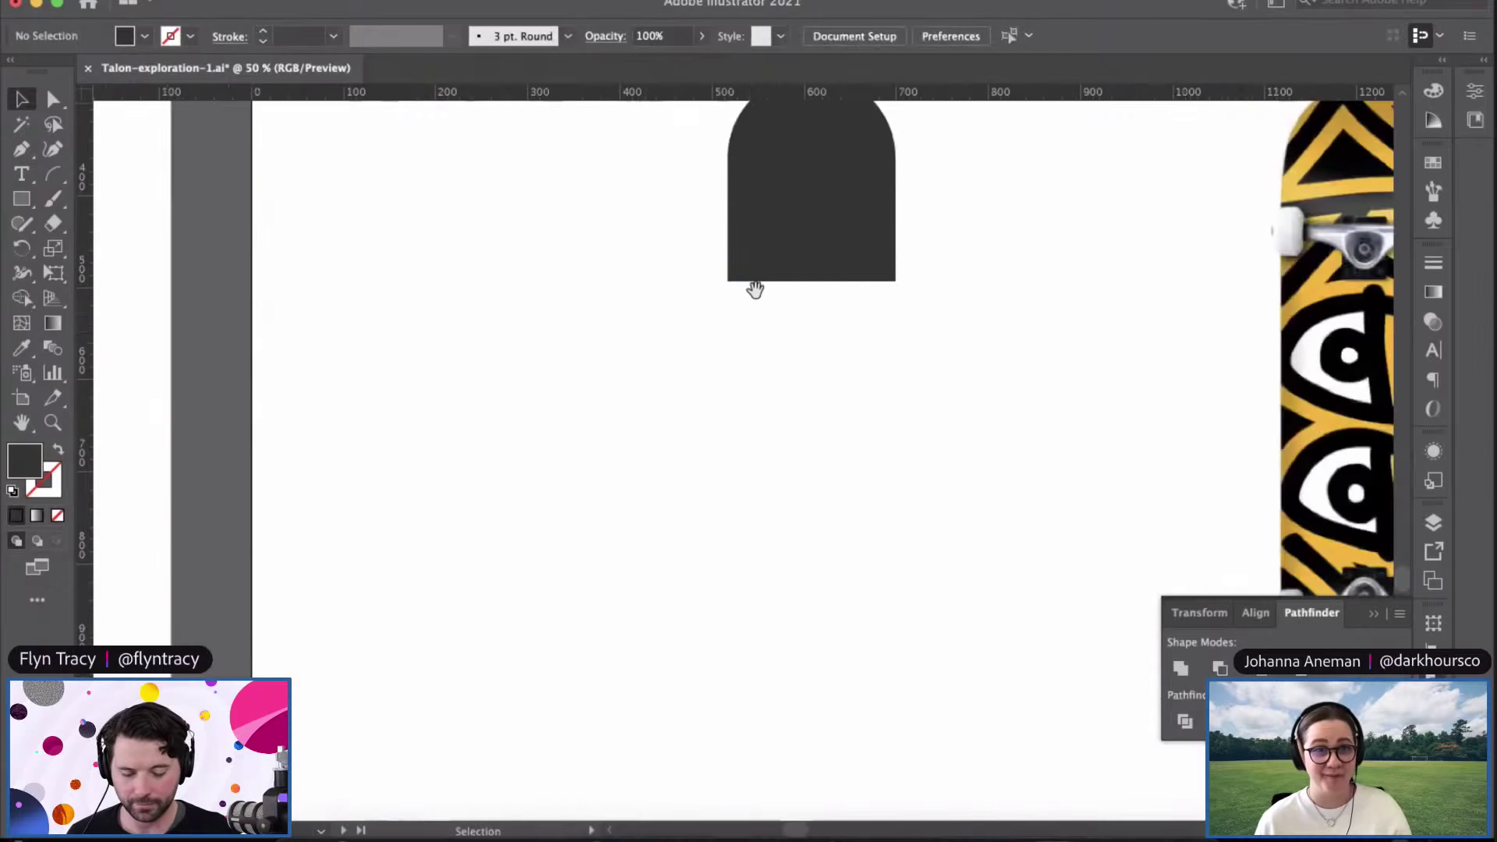
pyautogui.moveTo(754, 290); pyautogui.dragTo(675, 451)
pyautogui.press('super+=')
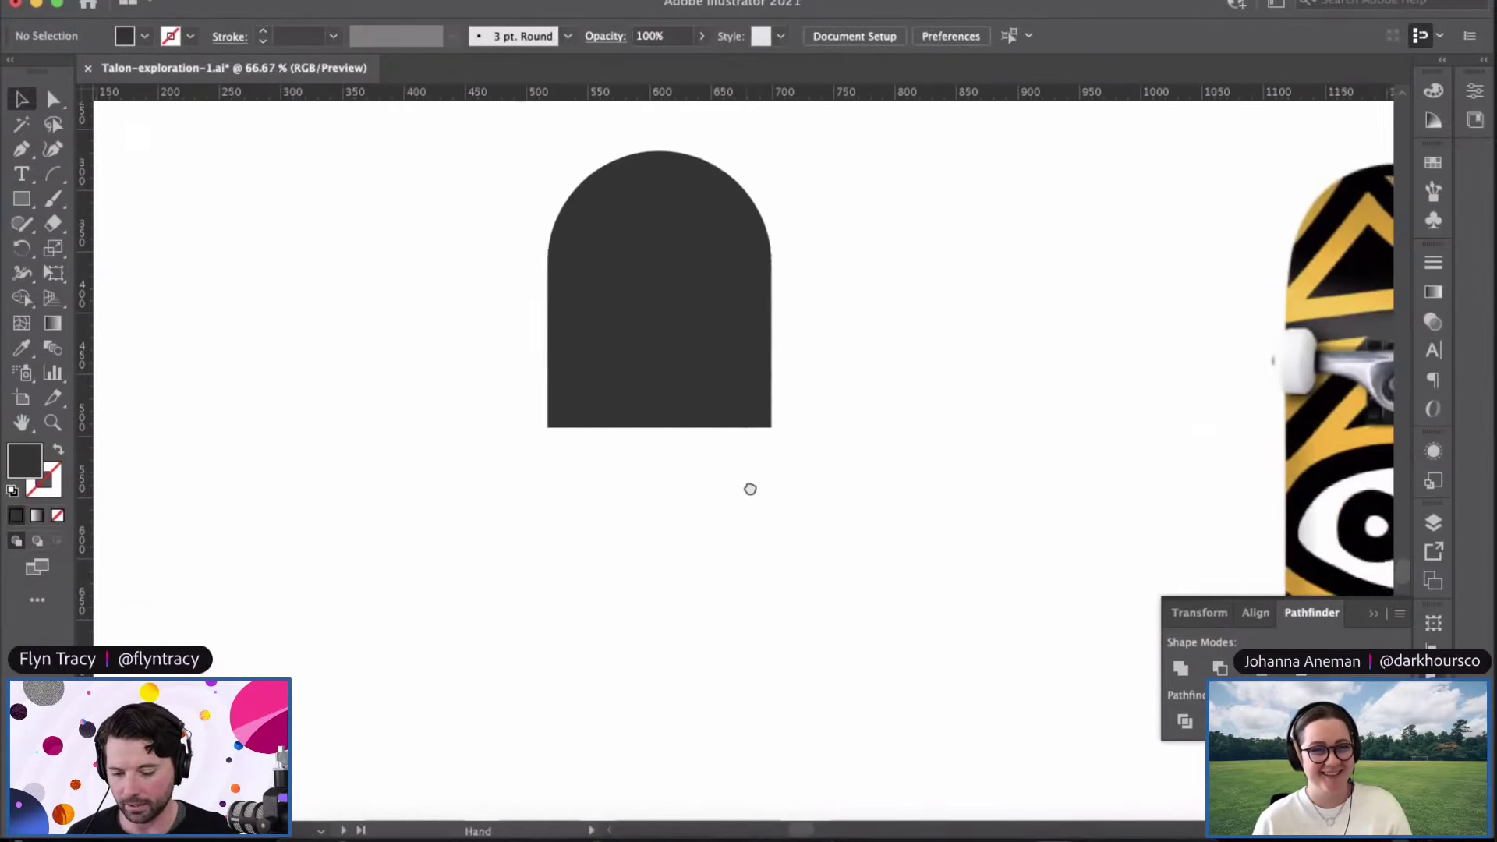
pyautogui.click(722, 251)
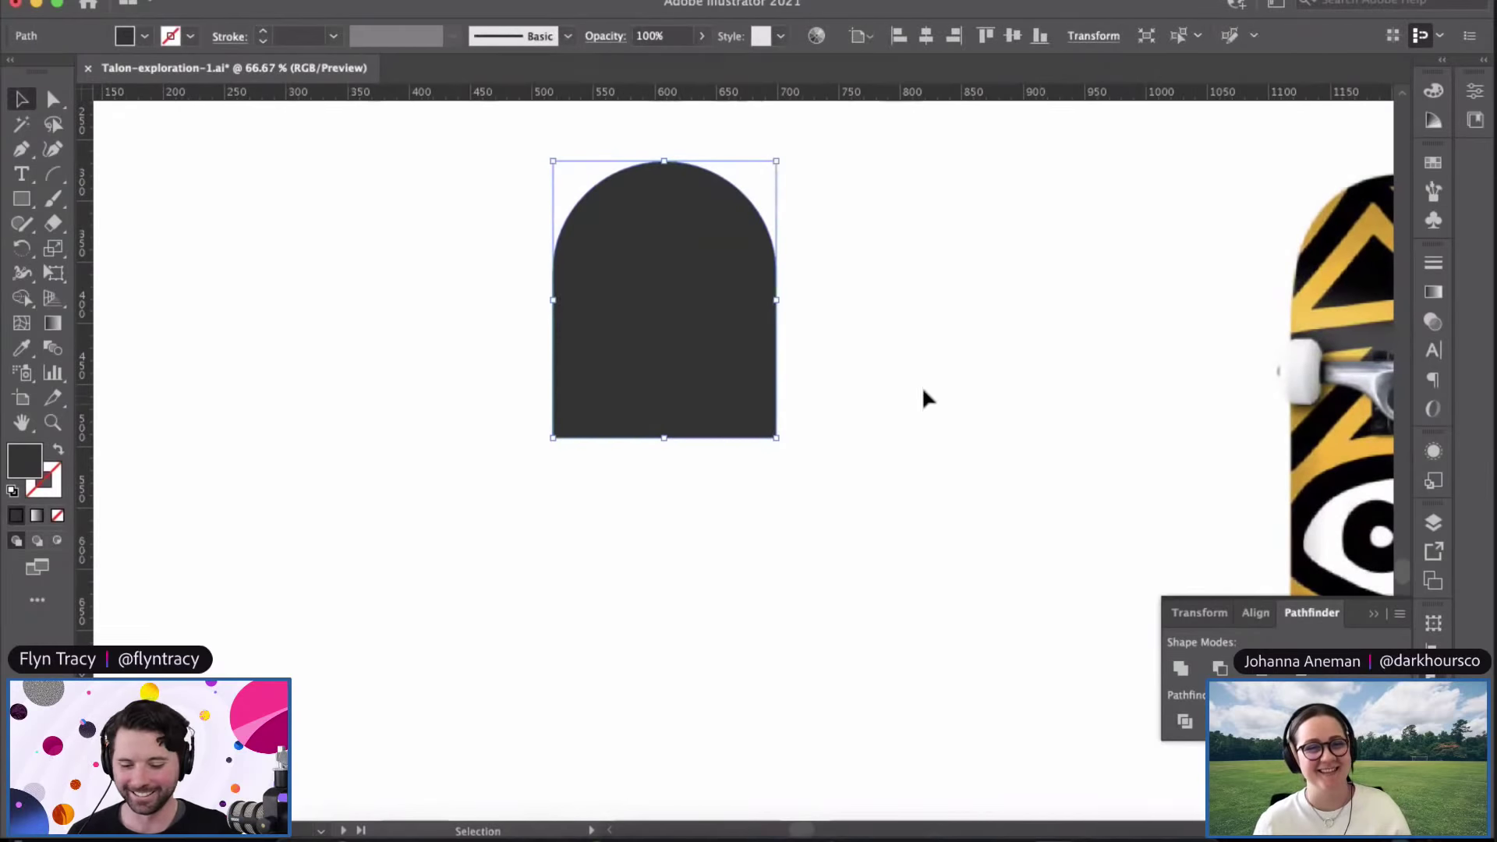
pyautogui.click(828, 324)
pyautogui.press('space')
pyautogui.moveTo(515, 311); pyautogui.dragTo(414, 351)
pyautogui.moveTo(639, 335); pyautogui.dragTo(561, 325)
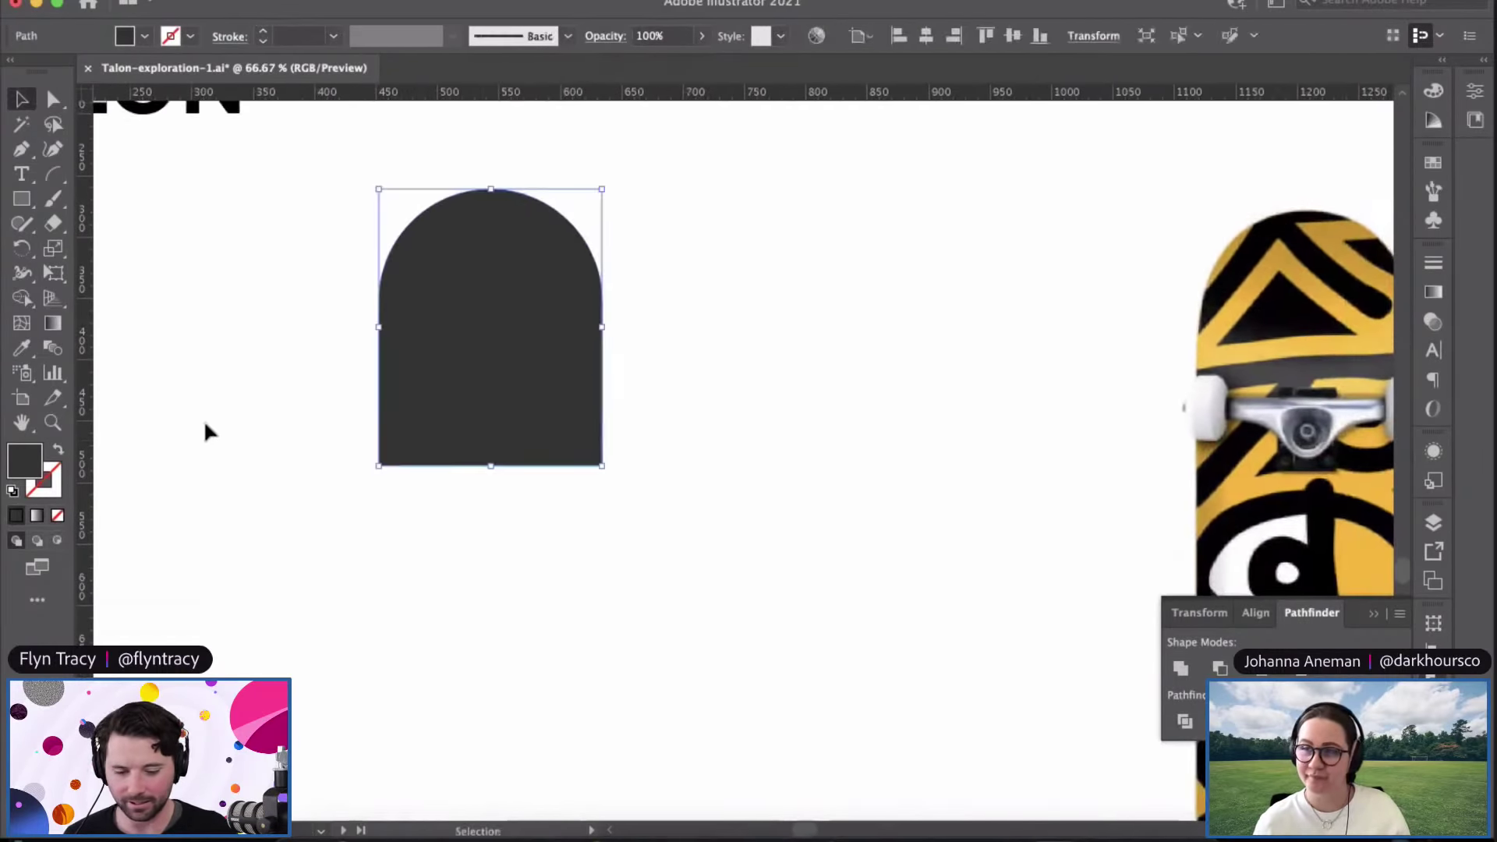
pyautogui.press('space')
pyautogui.moveTo(903, 451); pyautogui.dragTo(811, 418)
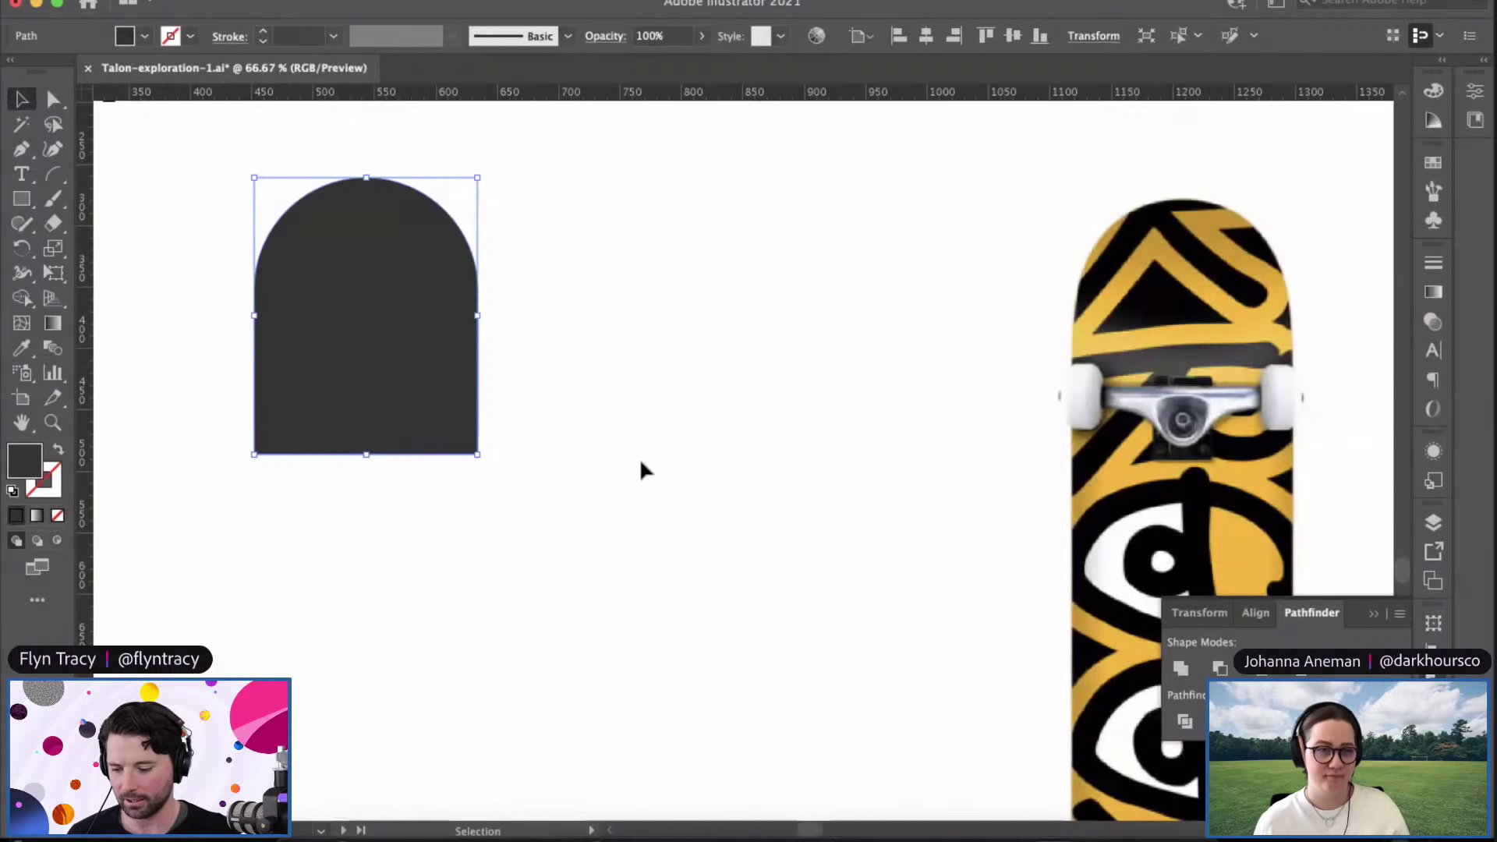
pyautogui.moveTo(753, 415); pyautogui.dragTo(862, 405)
pyautogui.moveTo(616, 310); pyautogui.dragTo(1101, 327)
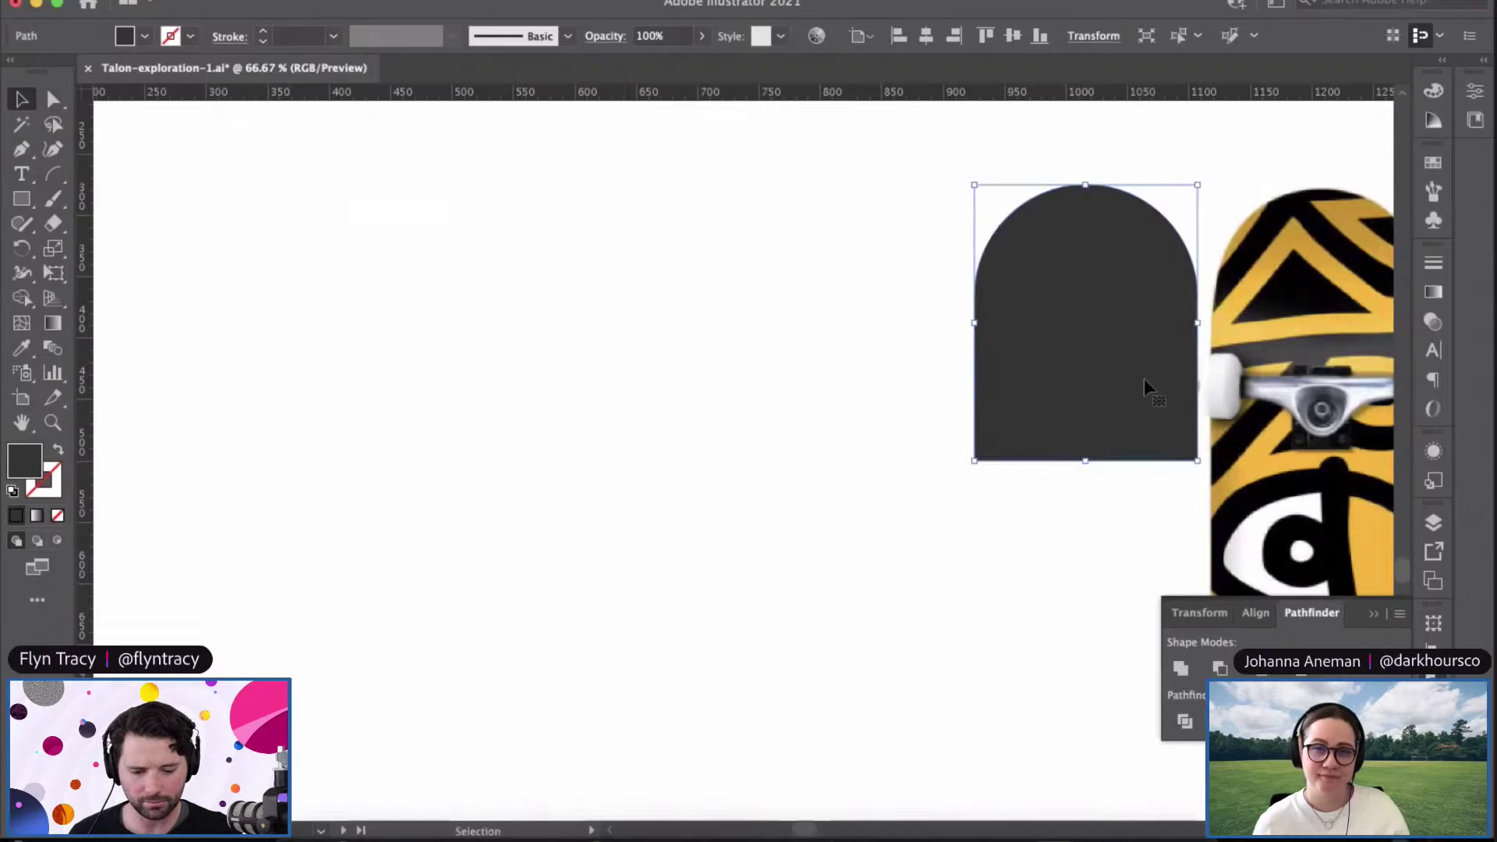
# Step: Draw a small rectangle matching the photographed board's upper-left wheel and move it to just left of the deck shape
pyautogui.moveTo(21, 199); pyautogui.dragTo(123, 203)
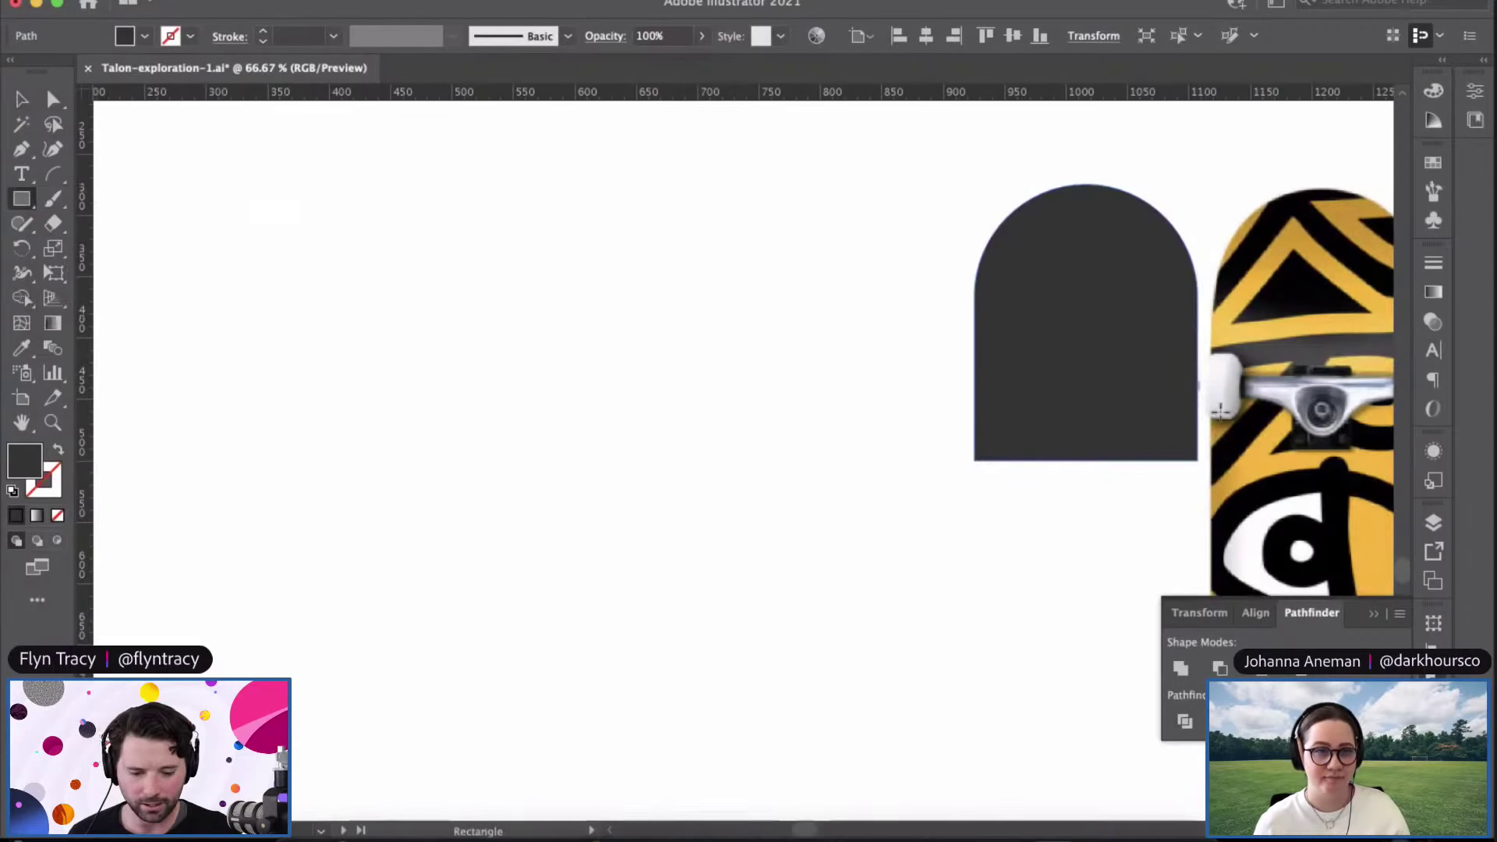
pyautogui.moveTo(1240, 353); pyautogui.dragTo(1199, 421)
pyautogui.click(21, 99)
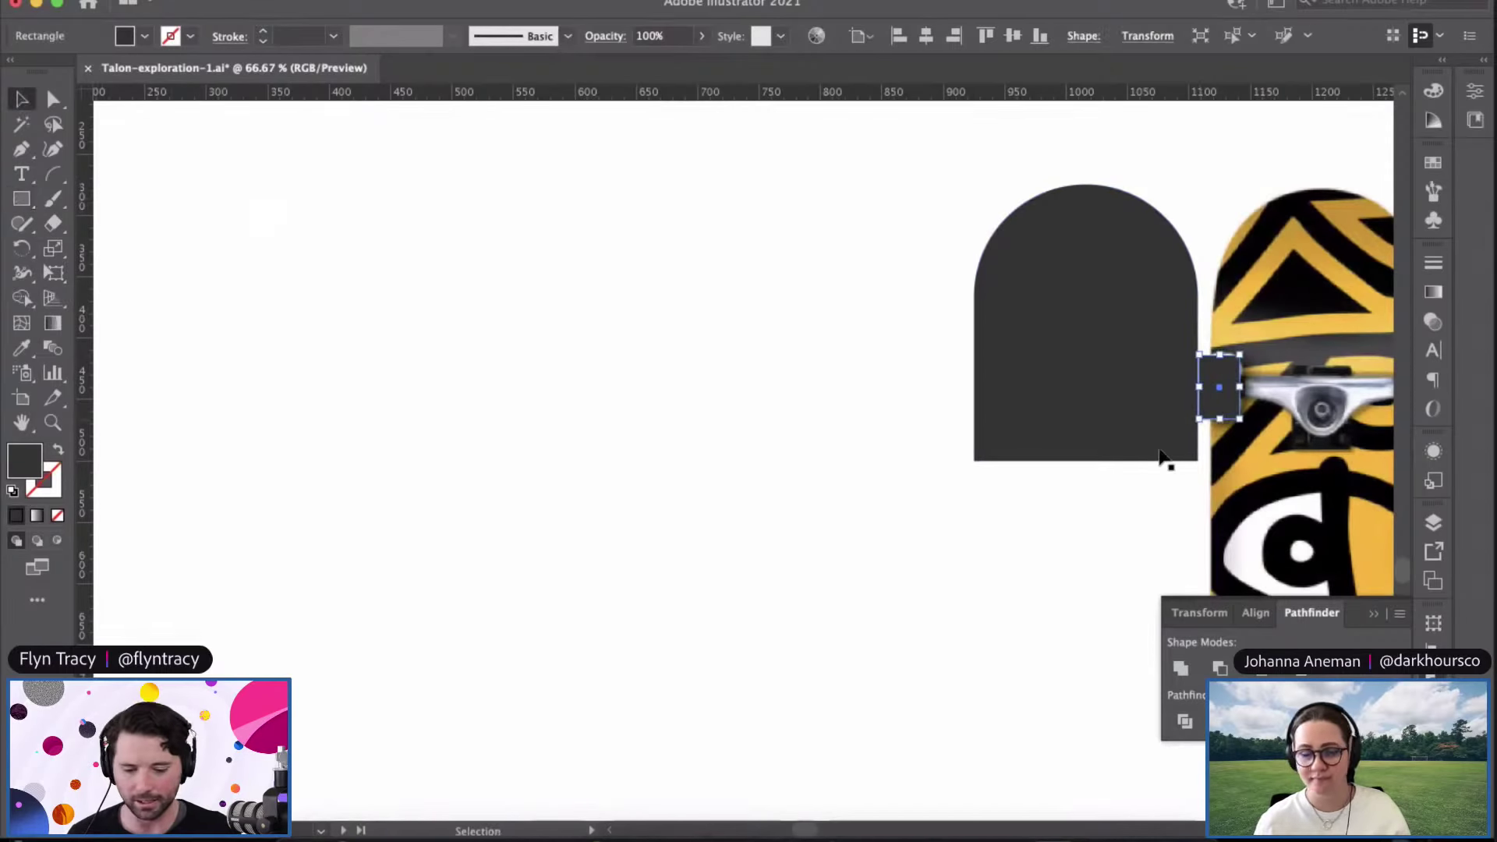
pyautogui.moveTo(1219, 371); pyautogui.dragTo(941, 376)
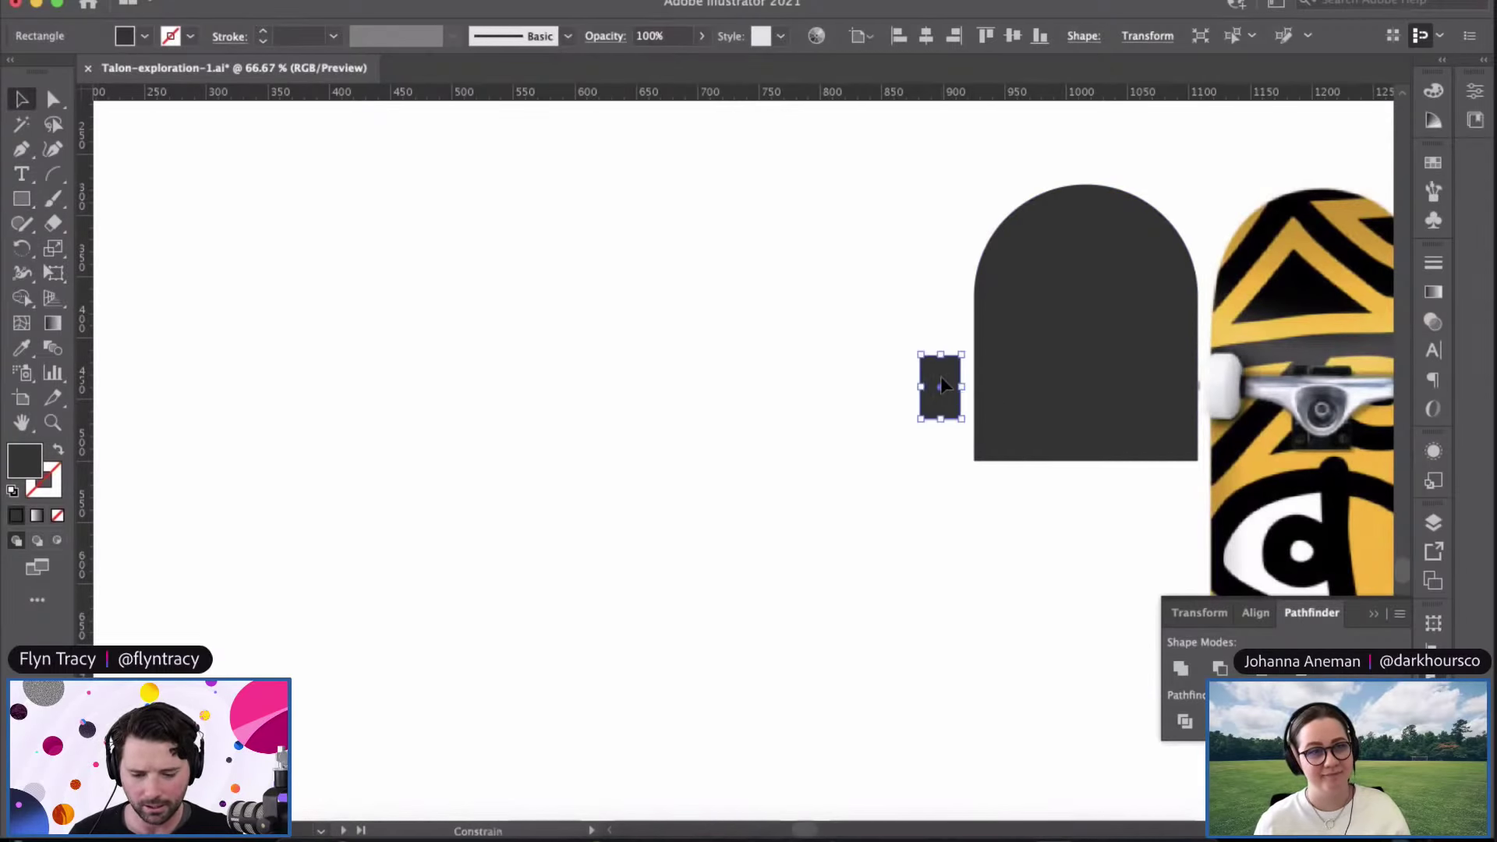
# Step: Move the deck and wheel rectangle together to the left, well away from the skateboard photo
pyautogui.keyDown('shift'); pyautogui.click(1035, 350); pyautogui.keyUp('shift')
pyautogui.moveTo(1036, 349); pyautogui.dragTo(712, 367)
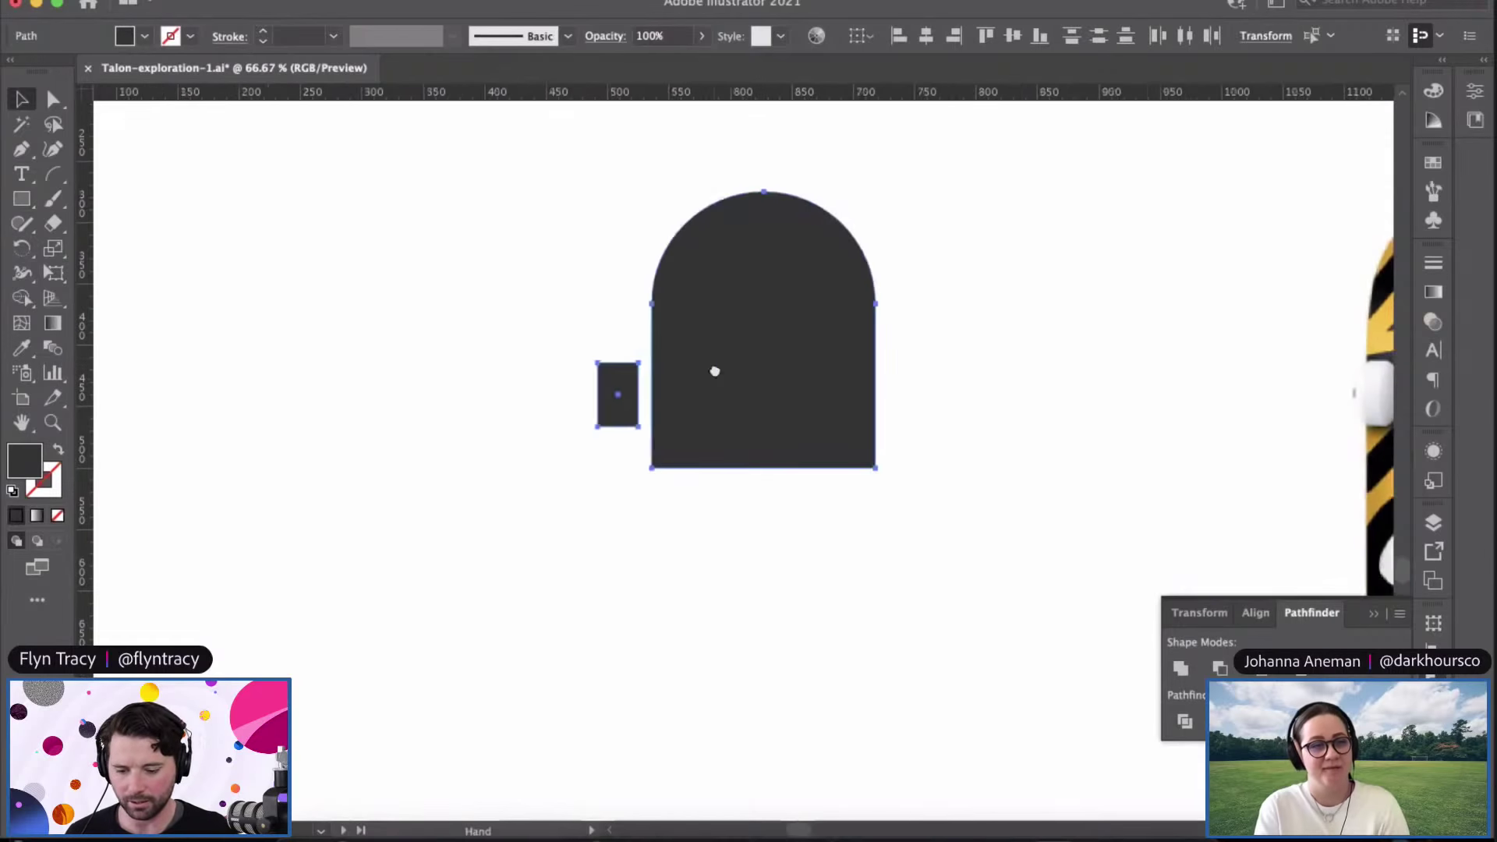
pyautogui.click(449, 377)
# Step: Set the wheel rectangle's fill colour to #999999
pyautogui.click(630, 409)
pyautogui.doubleClick(31, 475)
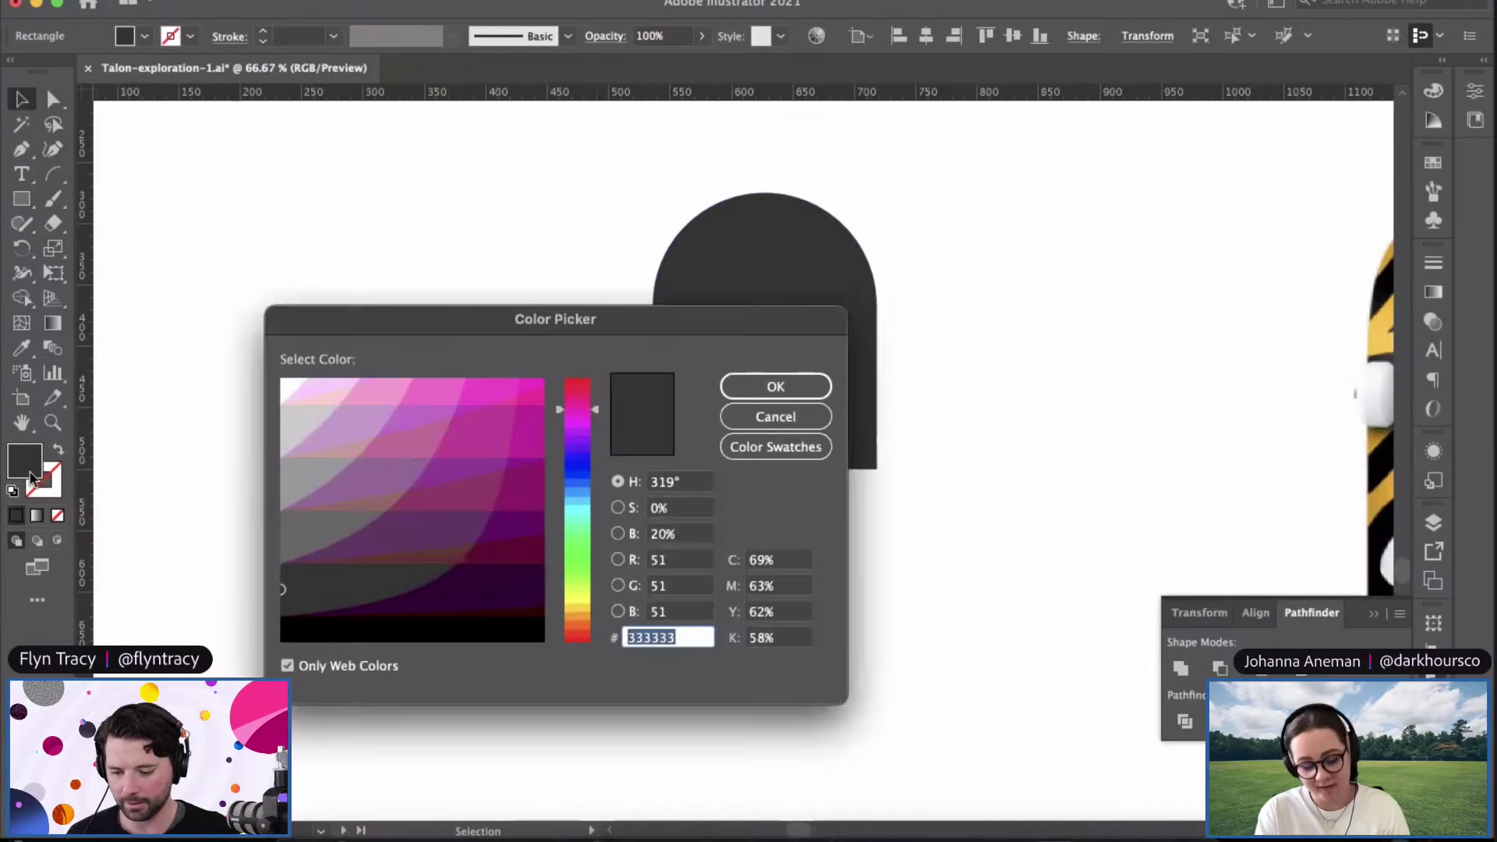
pyautogui.write('999999')
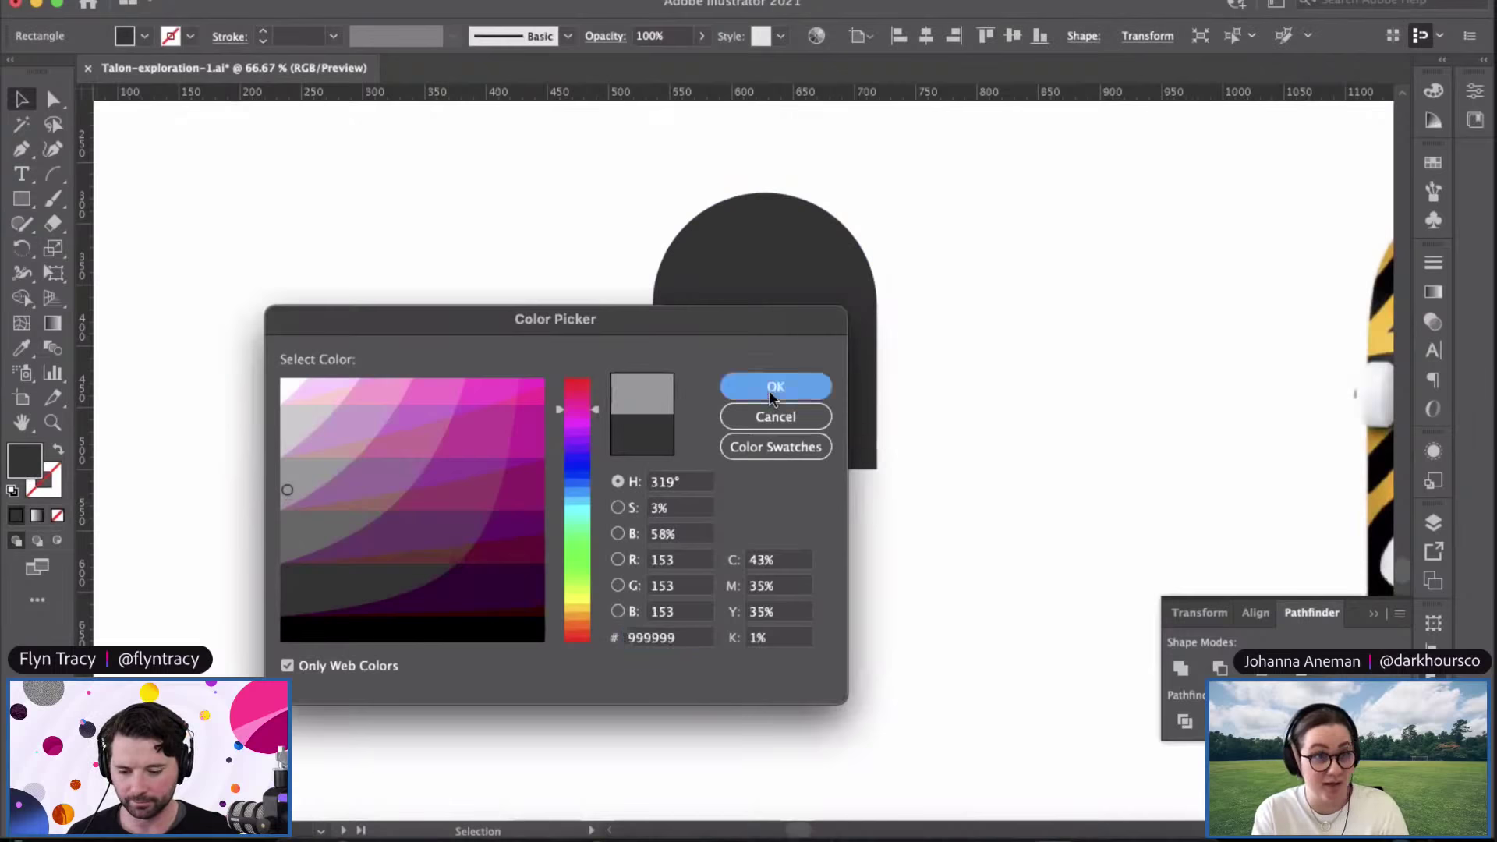
pyautogui.click(775, 387)
pyautogui.click(505, 375)
# Step: Move the wheel rectangle so it overlaps the deck's left edge, and duplicate it level onto the deck's right edge
pyautogui.moveTo(621, 395); pyautogui.dragTo(666, 396)
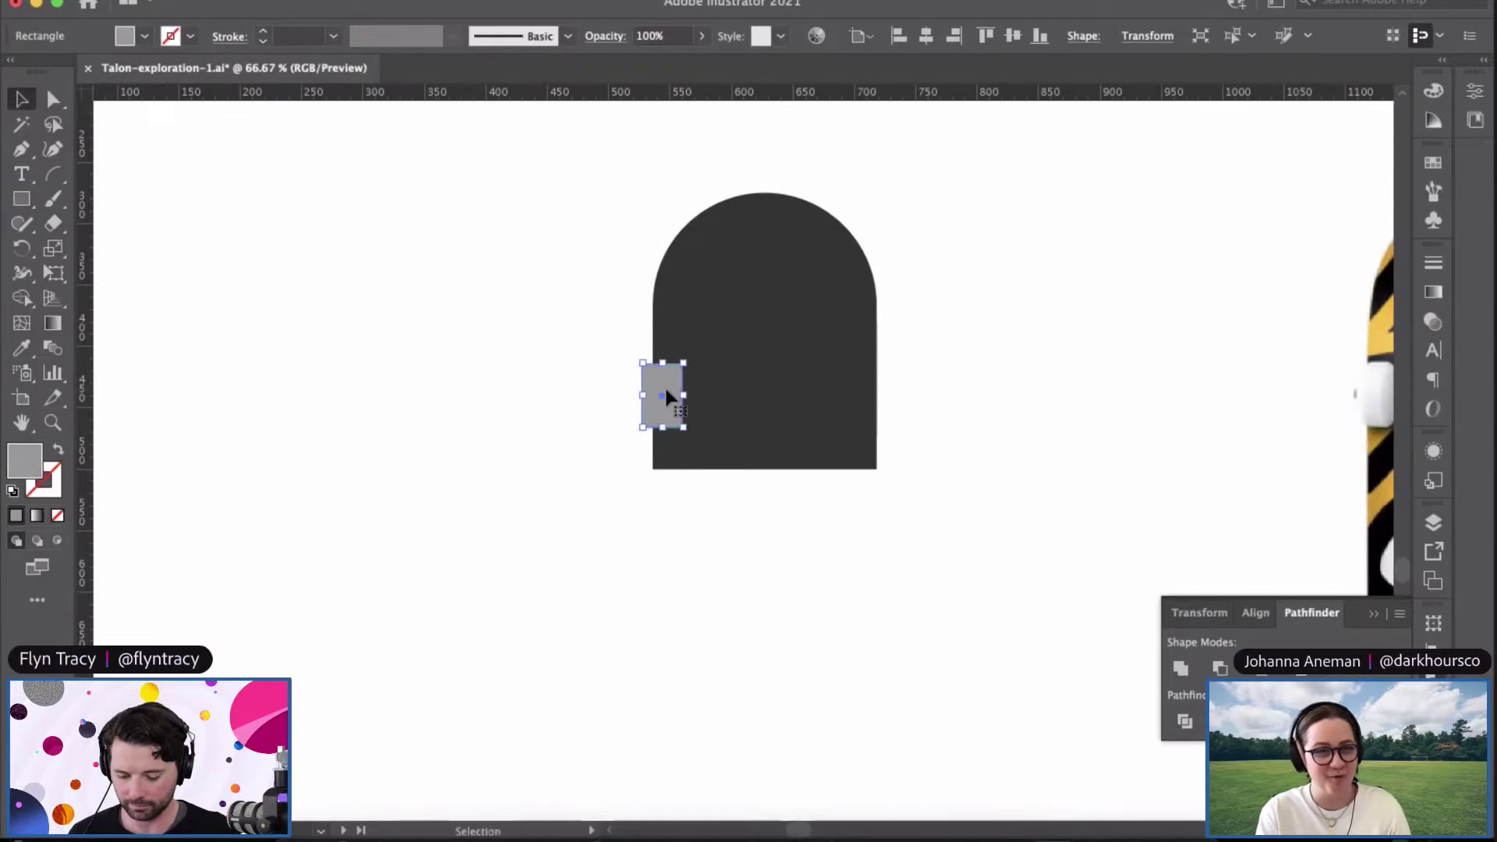
pyautogui.moveTo(666, 384); pyautogui.dragTo(876, 392)
pyautogui.click(775, 623)
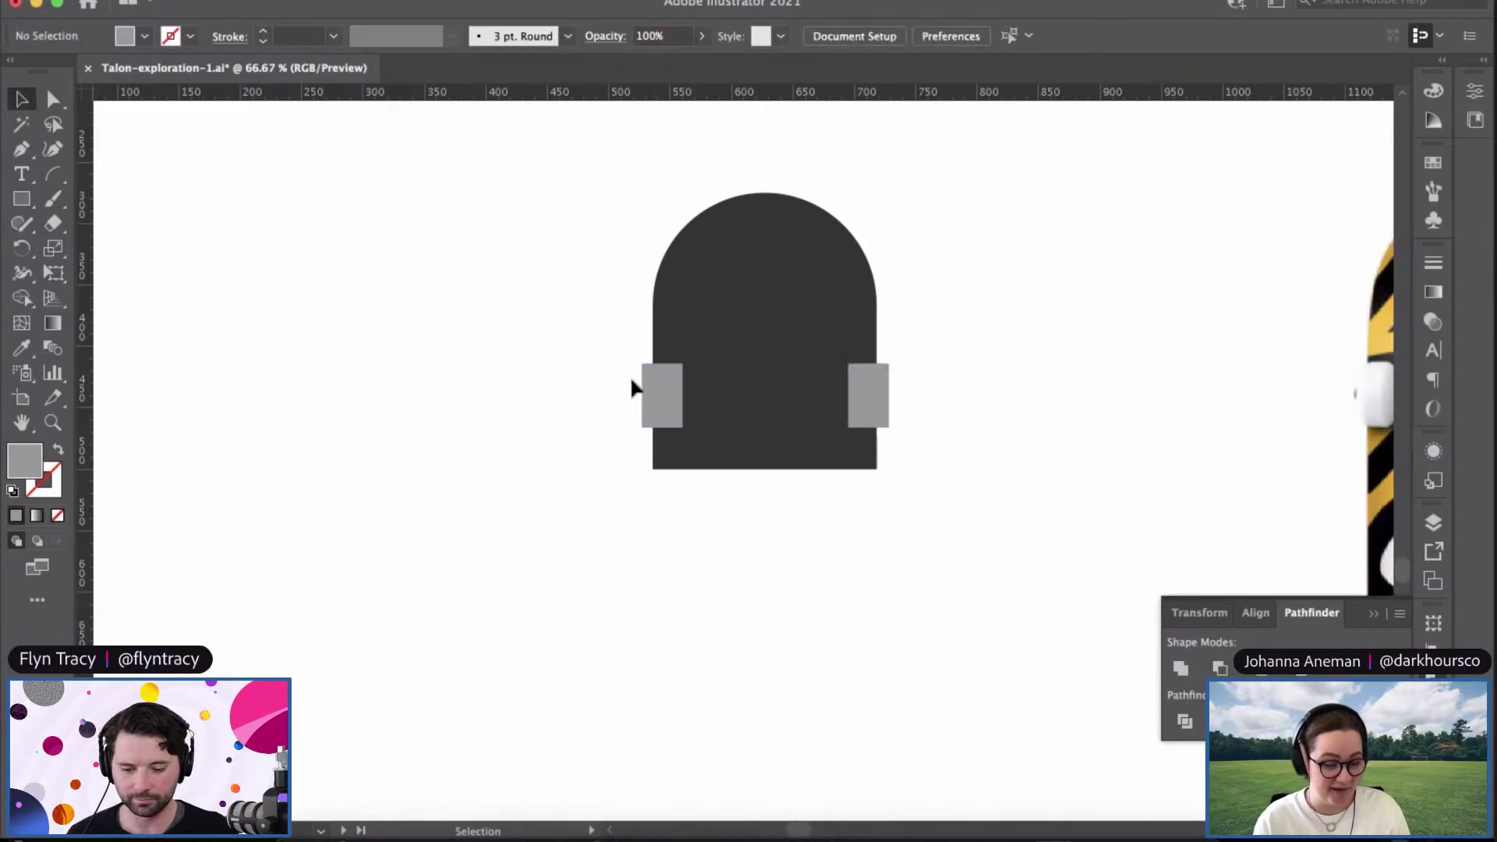
# Step: Delete the wheel copy on the deck's right edge and moderately round all four corners of the left wheel rectangle
pyautogui.click(667, 415)
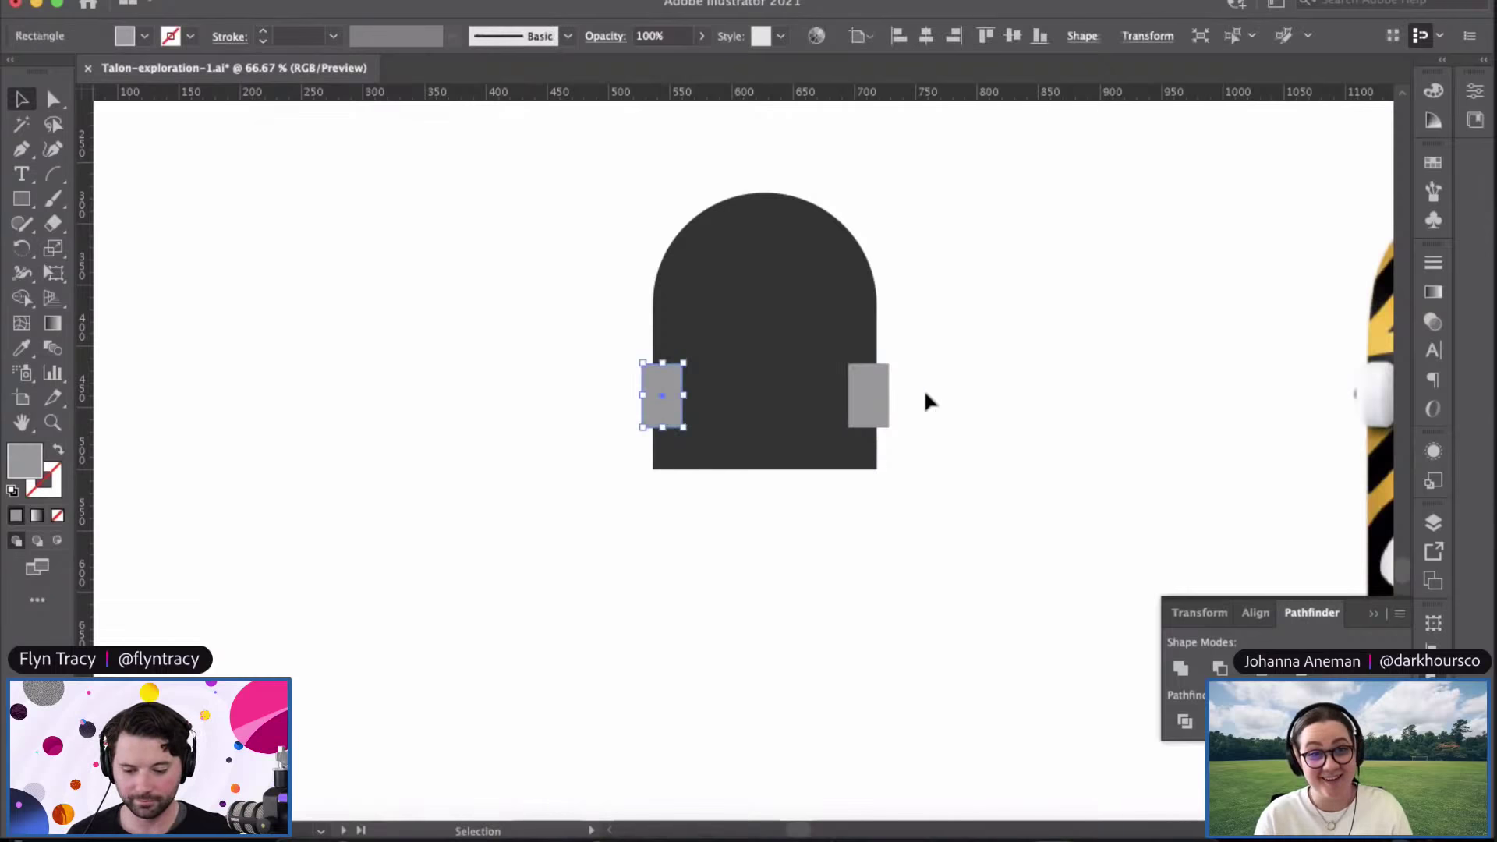
pyautogui.click(860, 390)
pyautogui.click(611, 399)
pyautogui.click(662, 388)
pyautogui.press('super+equal')
pyautogui.press('super+equal')
pyautogui.press('super+equal')
pyautogui.press('super+equal')
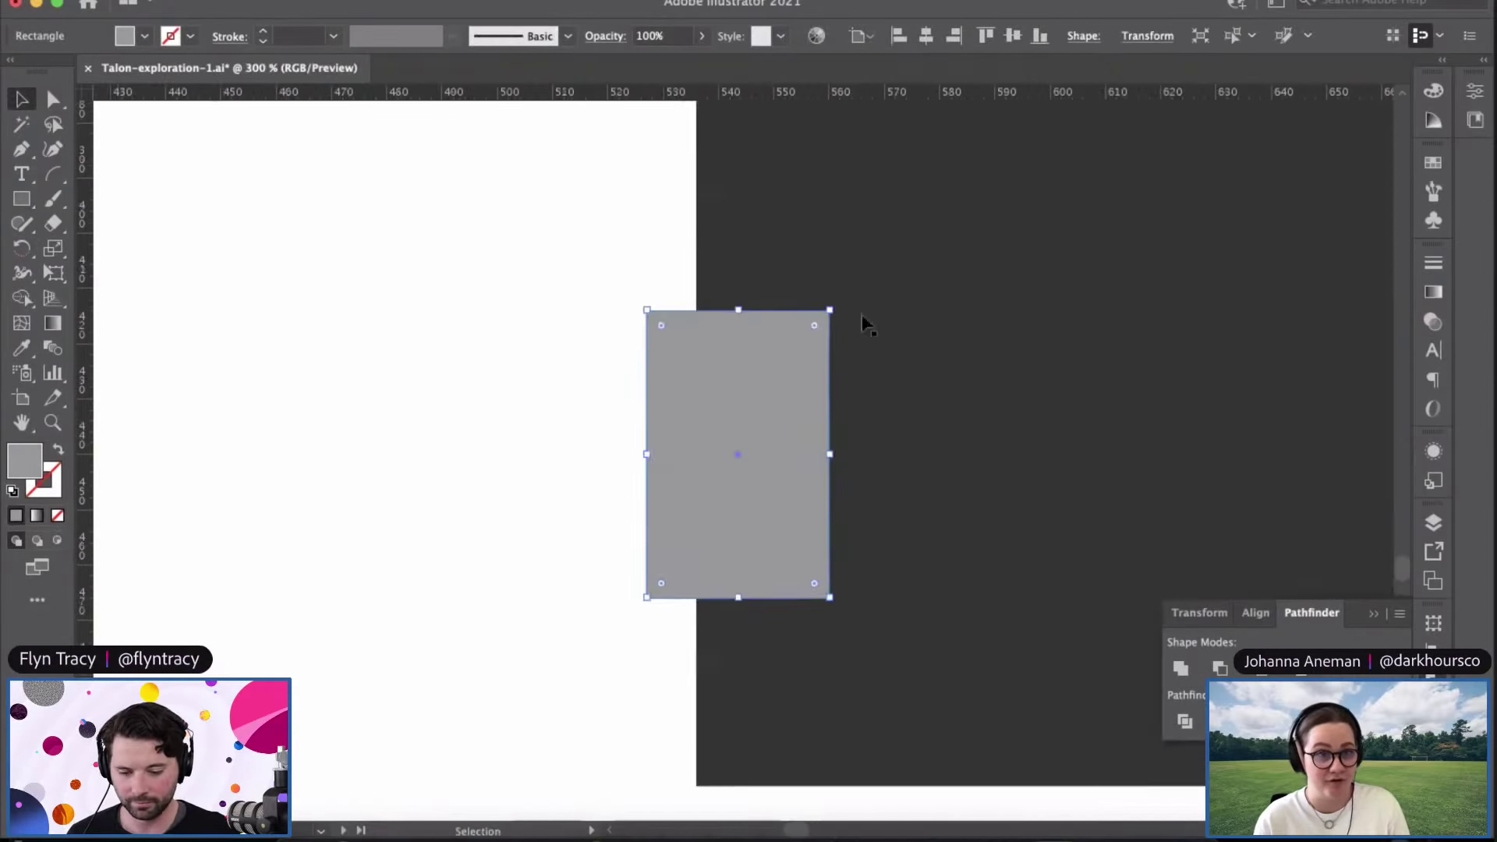
pyautogui.moveTo(811, 327); pyautogui.dragTo(783, 352)
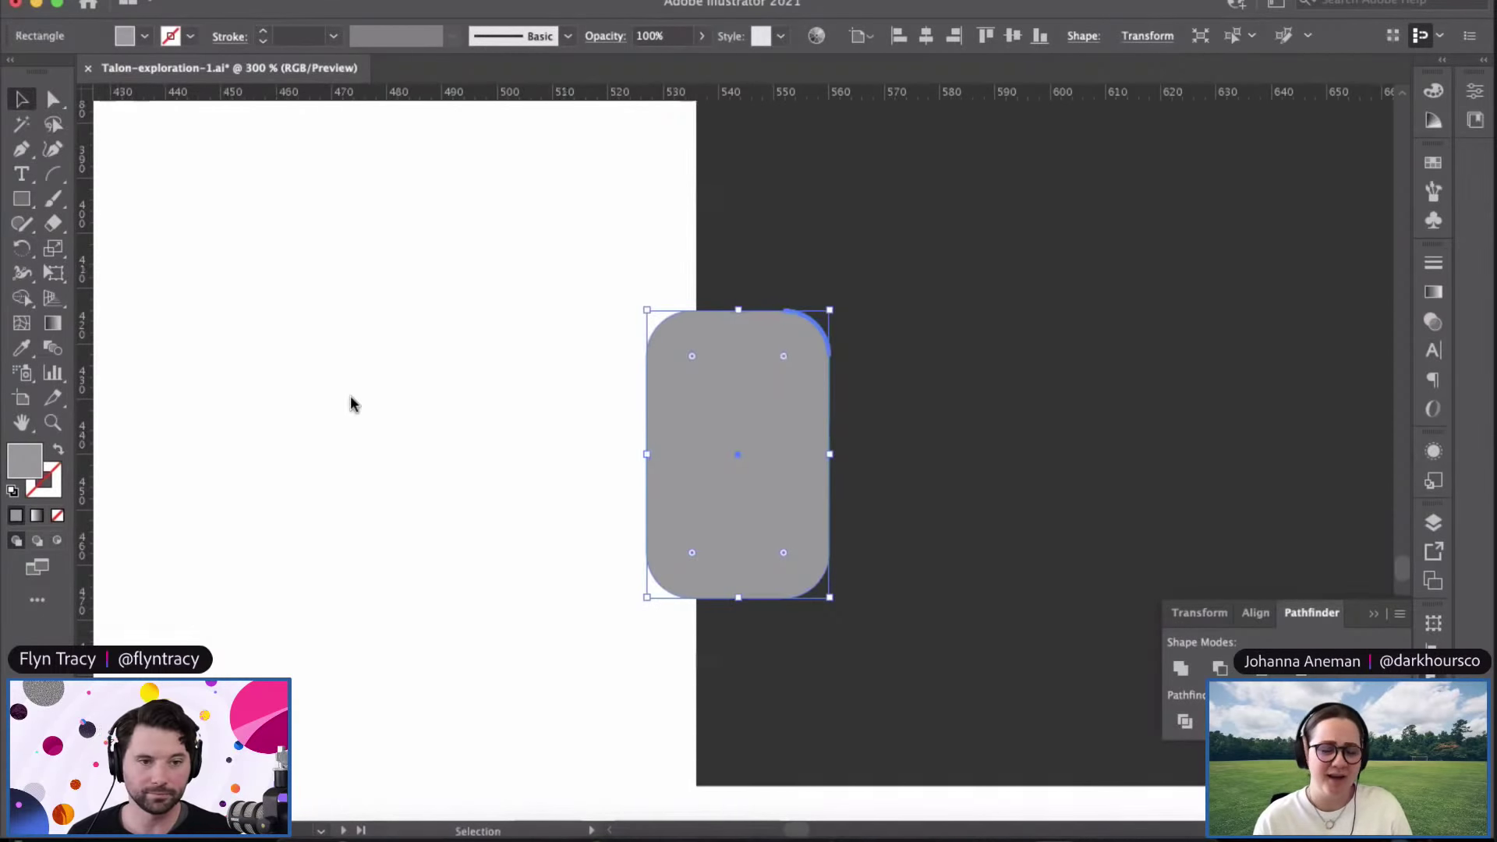
pyautogui.click(435, 482)
# Step: Duplicate the rounded left wheel level onto the deck's right edge, overhanging it as the left wheel does
pyautogui.press('super+minus')
pyautogui.press('super+minus')
pyautogui.hscroll(5, 431, 478)
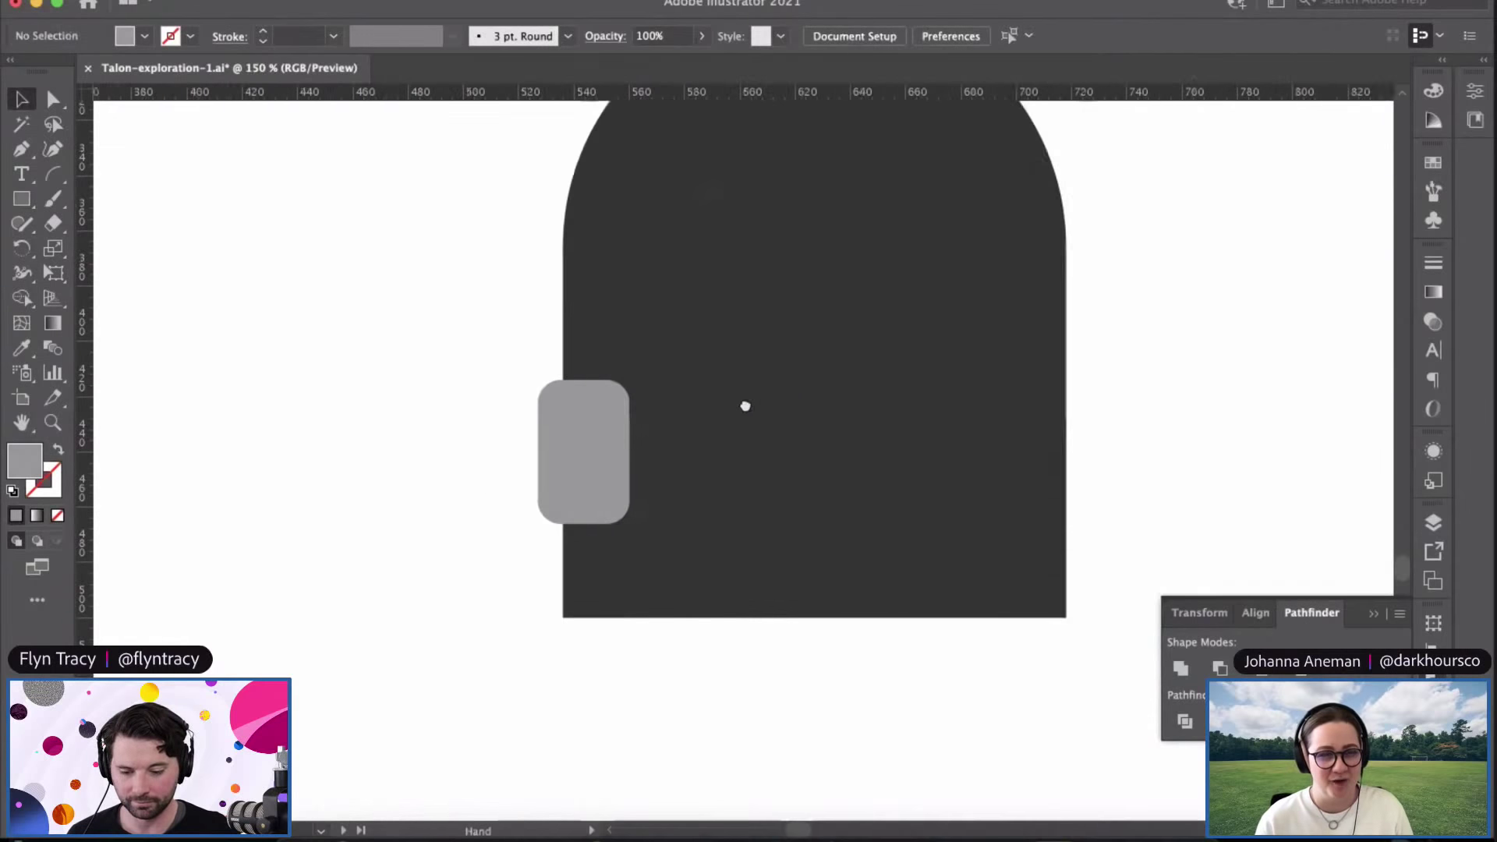
pyautogui.moveTo(941, 449); pyautogui.dragTo(998, 445)
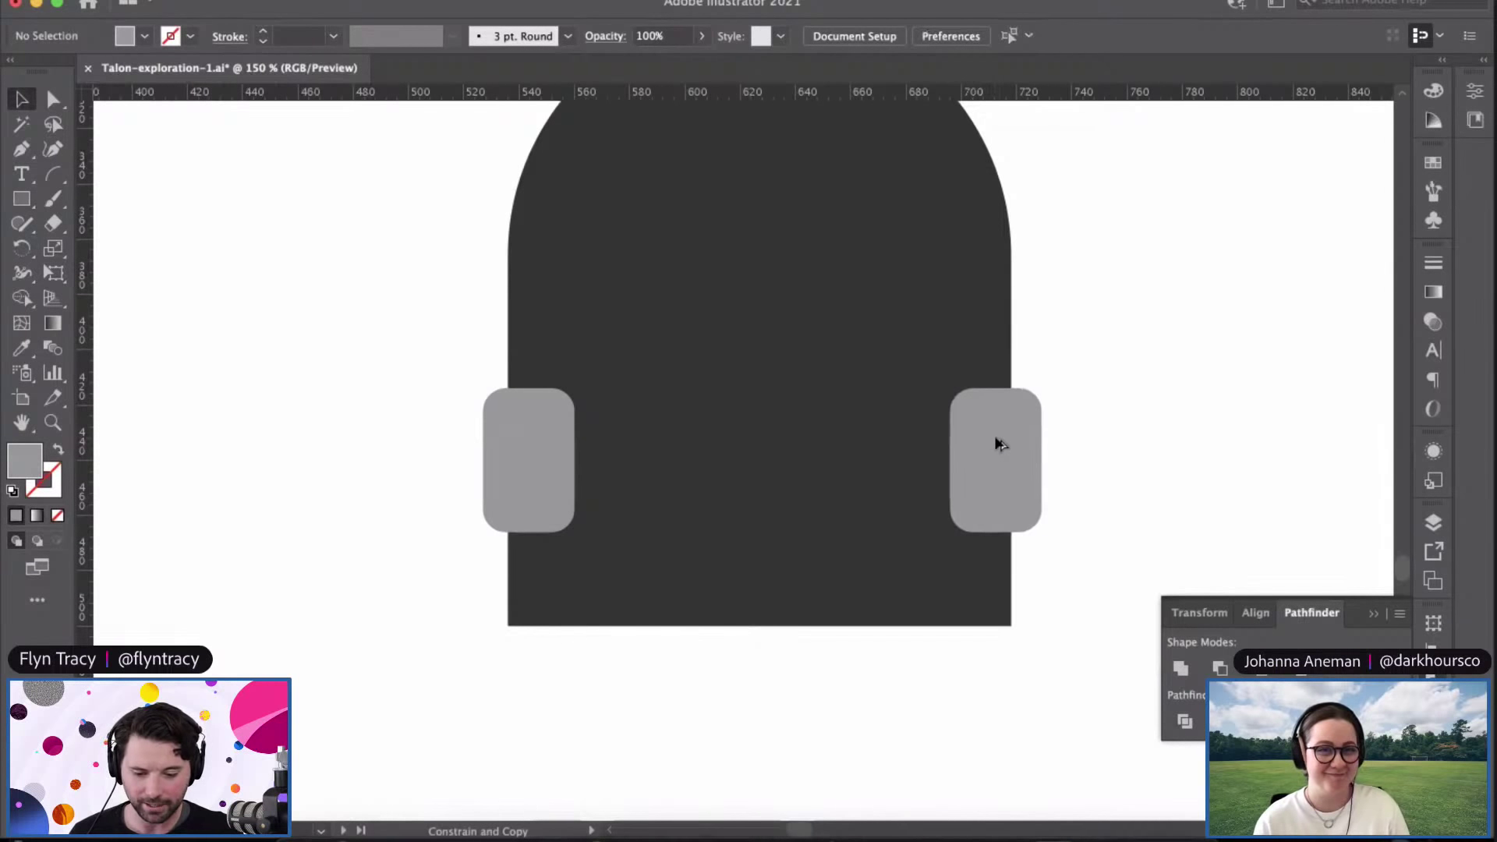
pyautogui.click(998, 440)
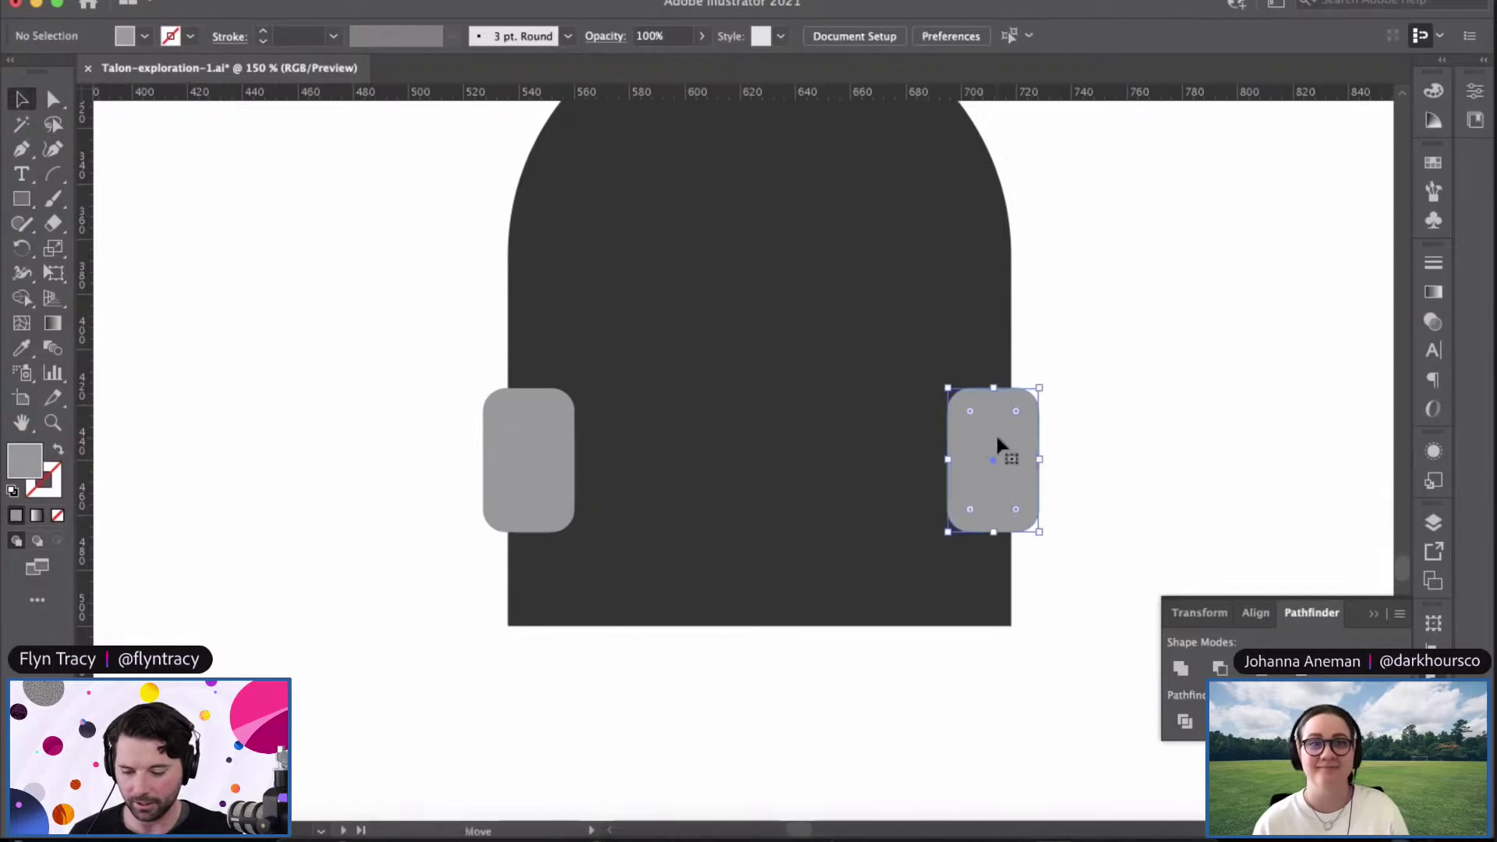
pyautogui.click(445, 555)
pyautogui.press('super+minus')
pyautogui.press('super+minus')
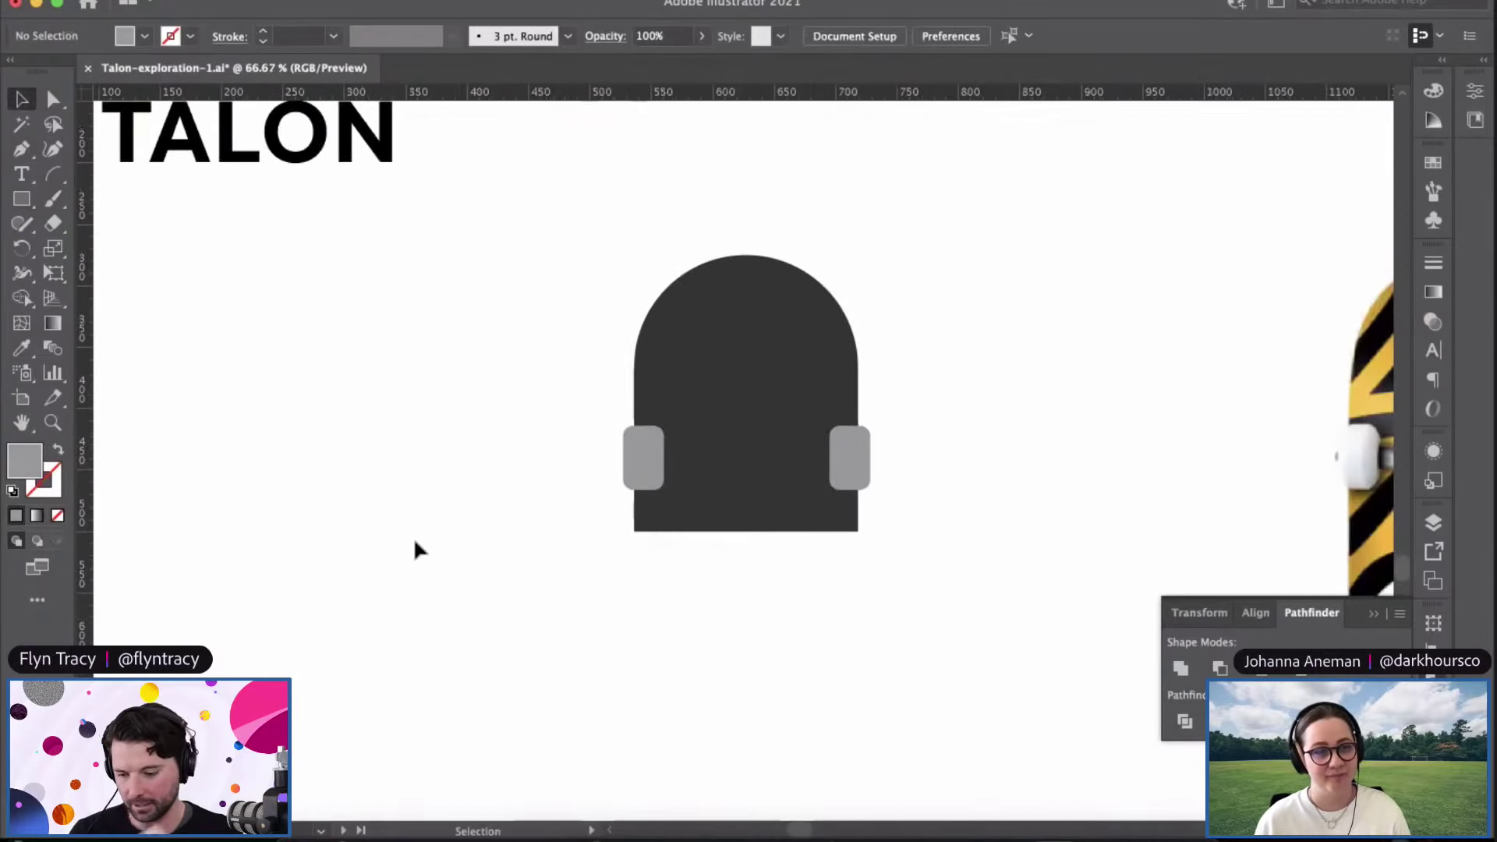
# Step: Try a thin horizontal rectangle as an axle between the two wheels, and delete it
pyautogui.click(21, 201)
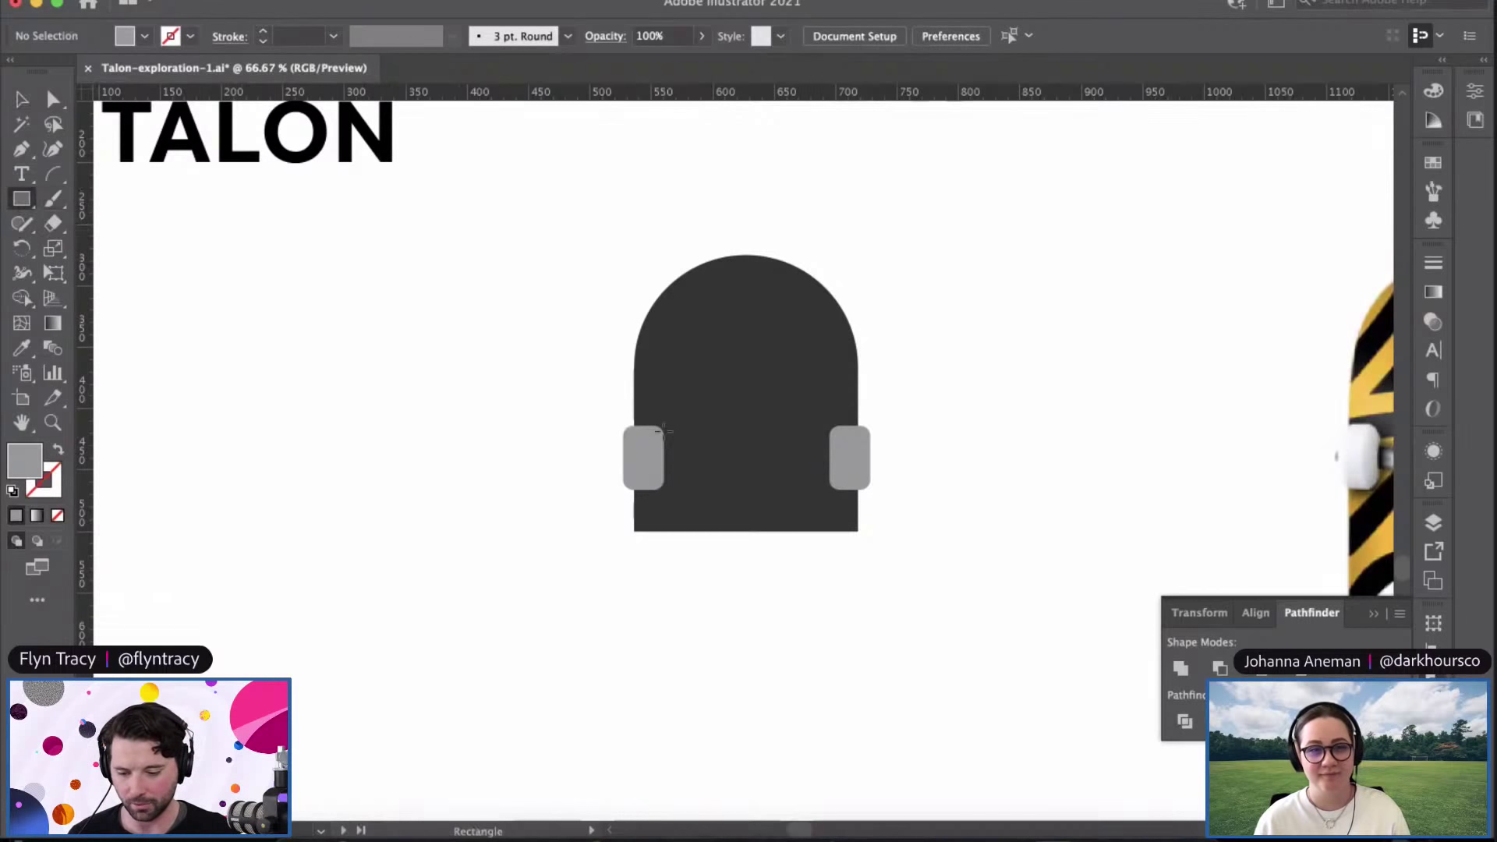
pyautogui.press('super+plus')
pyautogui.press('super+plus')
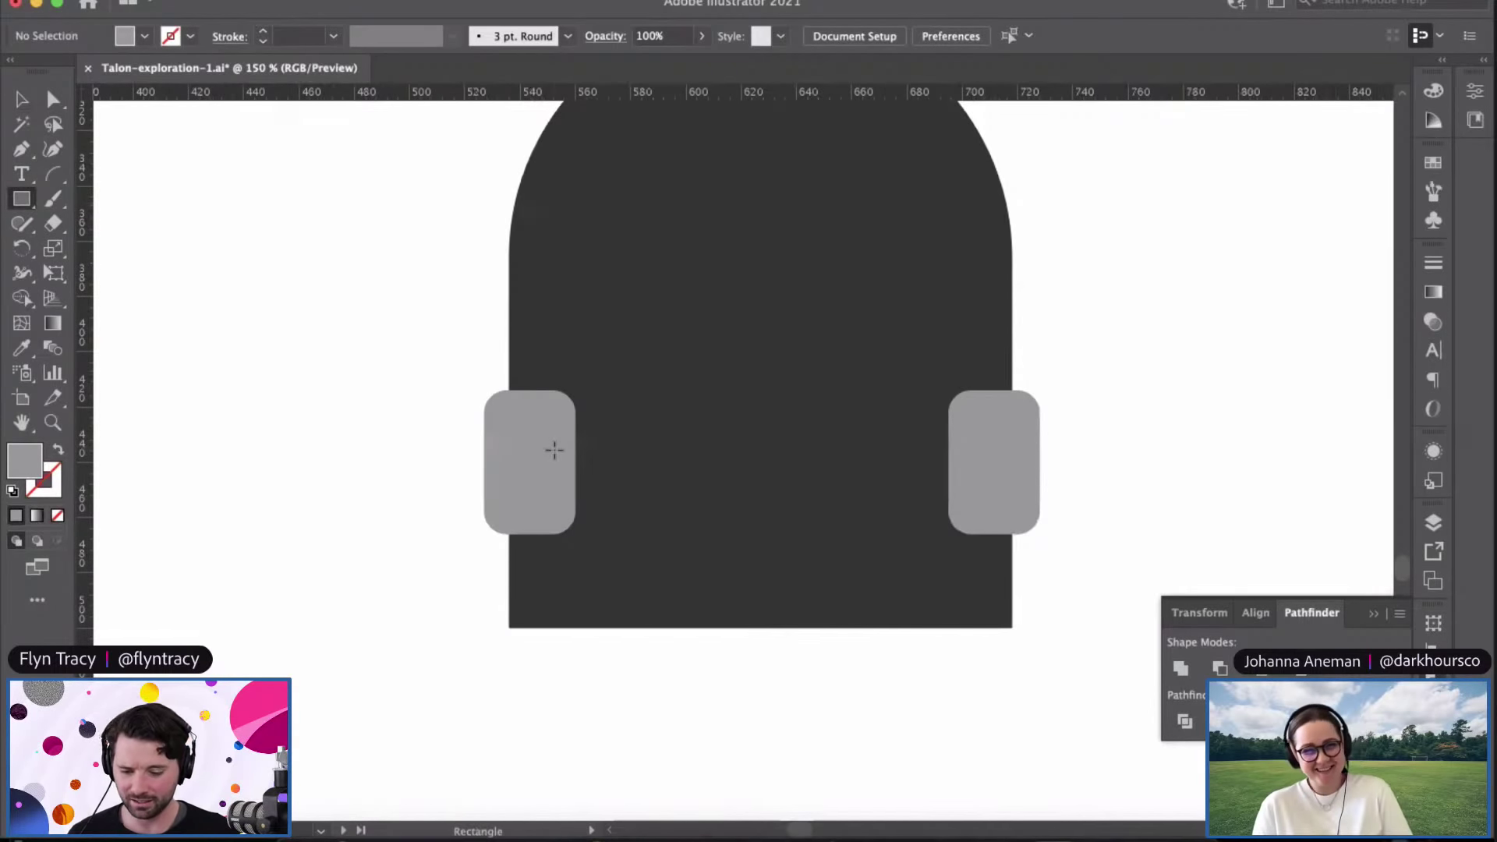
pyautogui.moveTo(536, 448); pyautogui.dragTo(1004, 472)
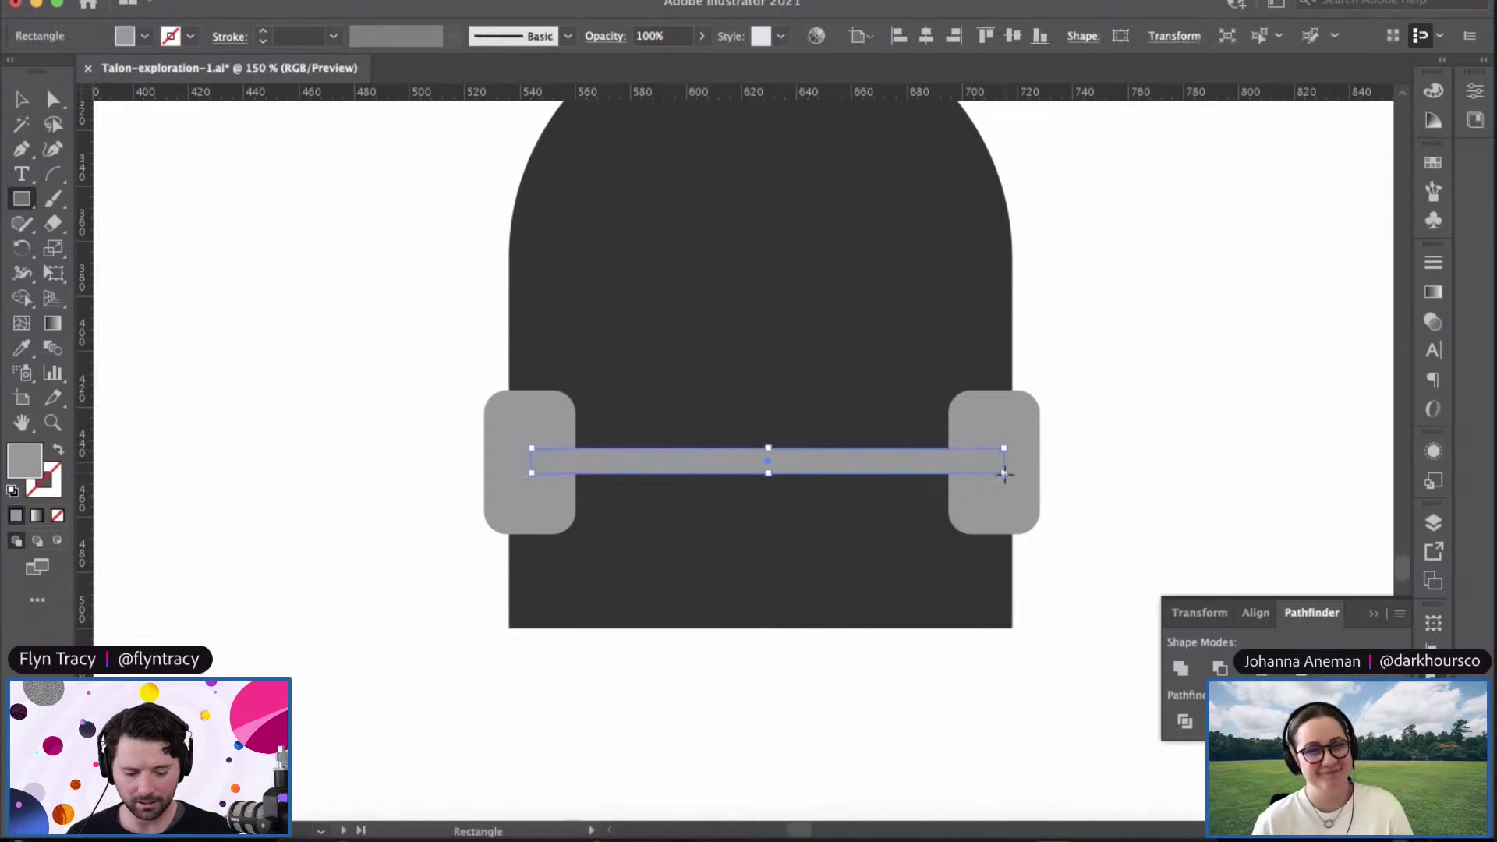
pyautogui.press('Delete')
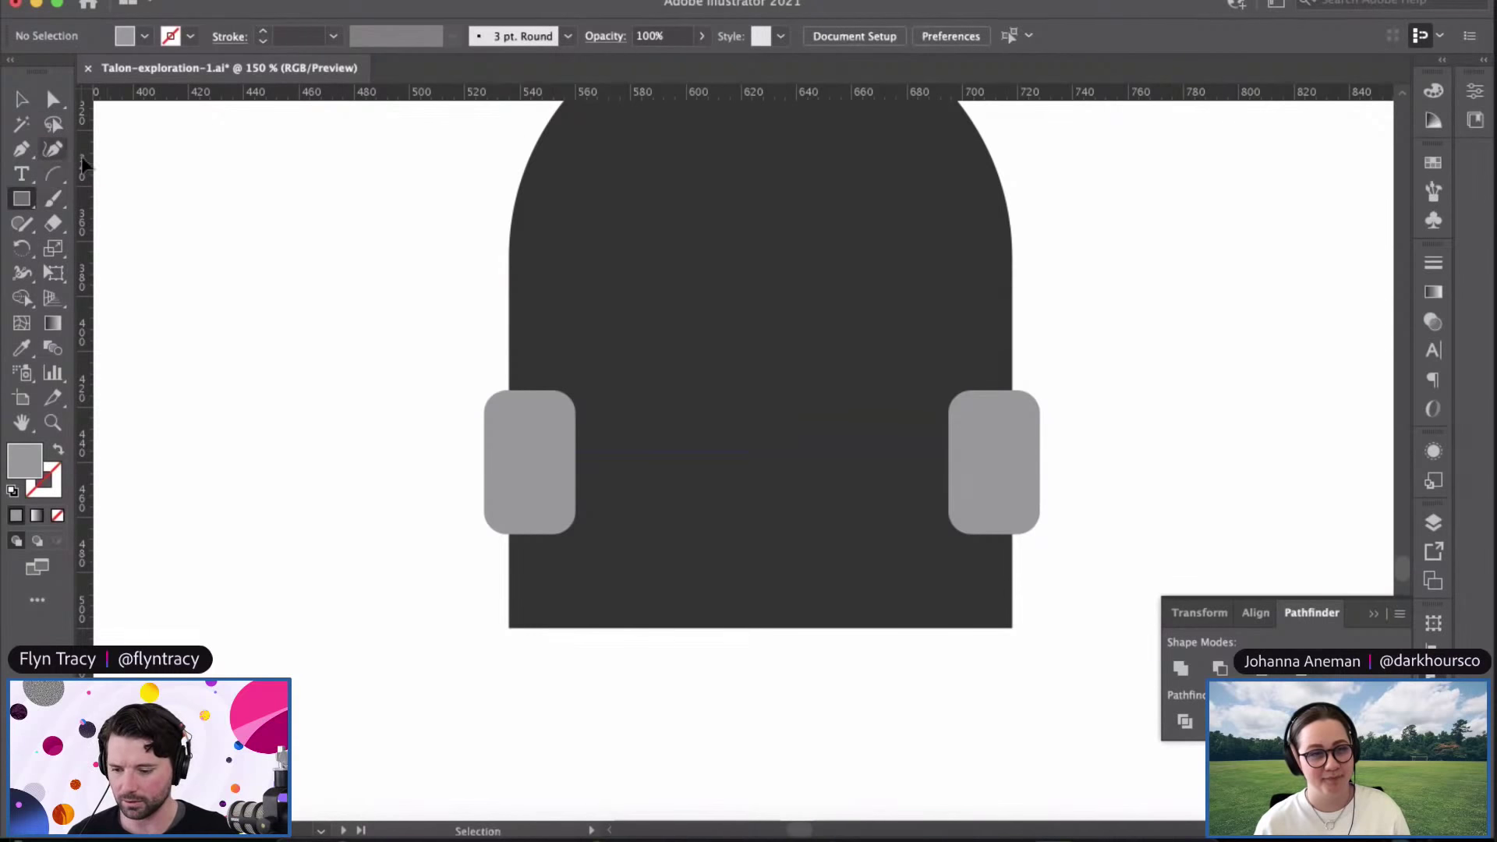
# Step: Draw a straight horizontal Pen line as the axle, running from inside the left wheel to inside the right wheel
pyautogui.click(21, 148)
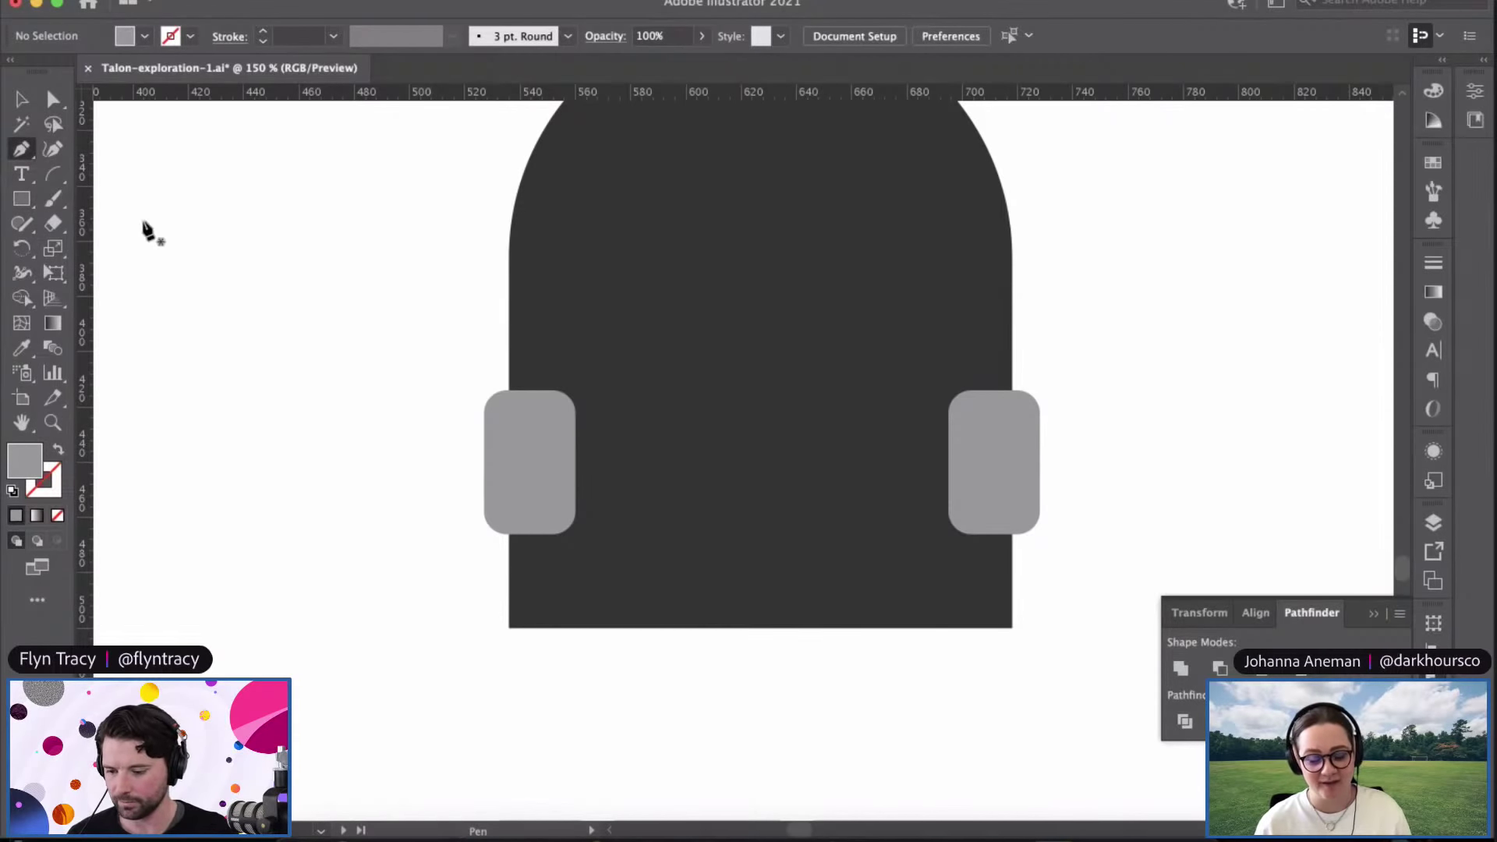
pyautogui.click(531, 442)
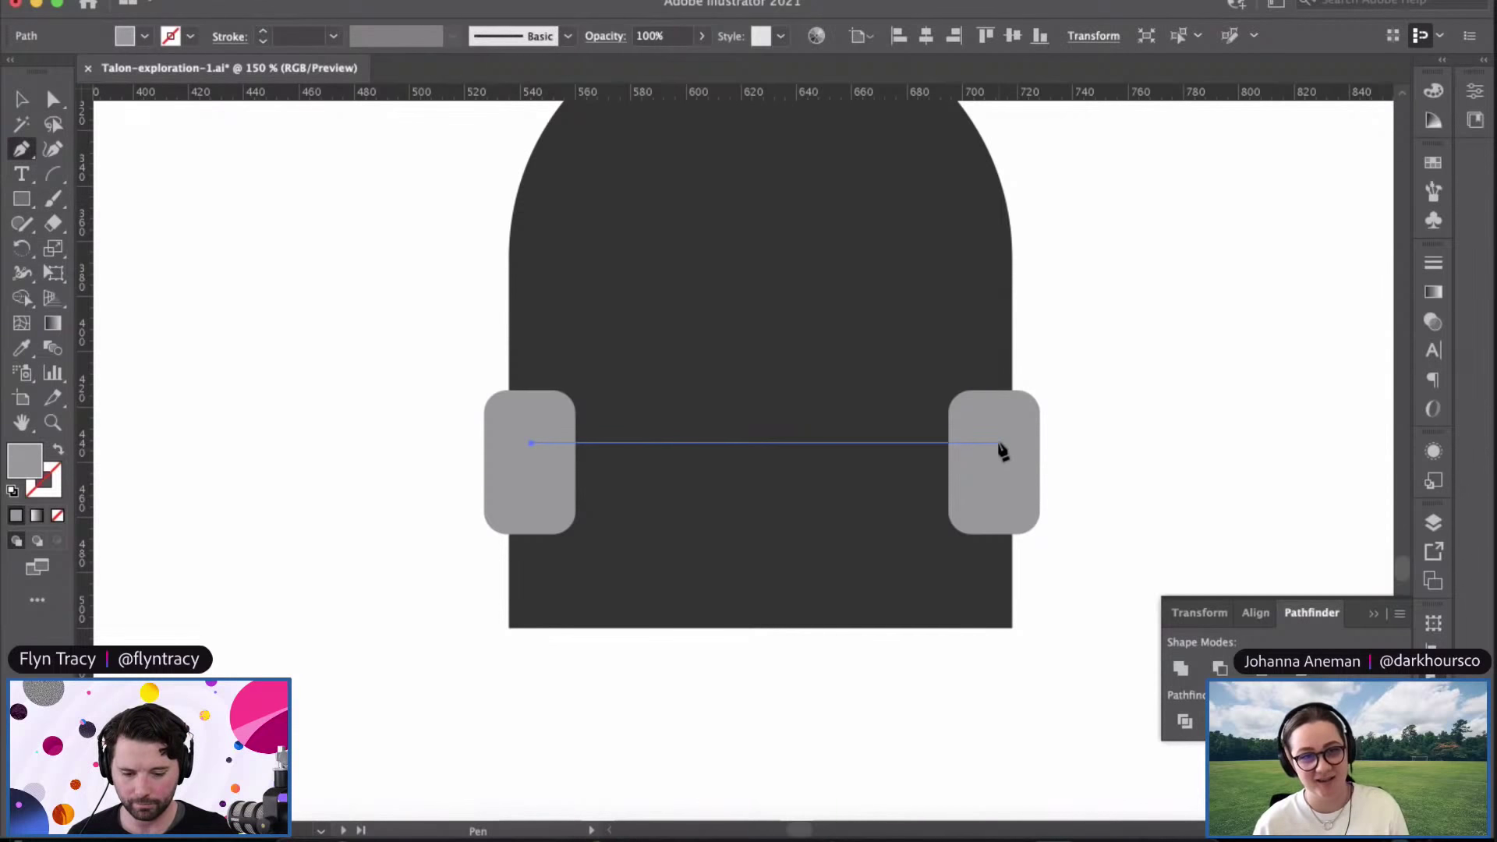
pyautogui.click(999, 444)
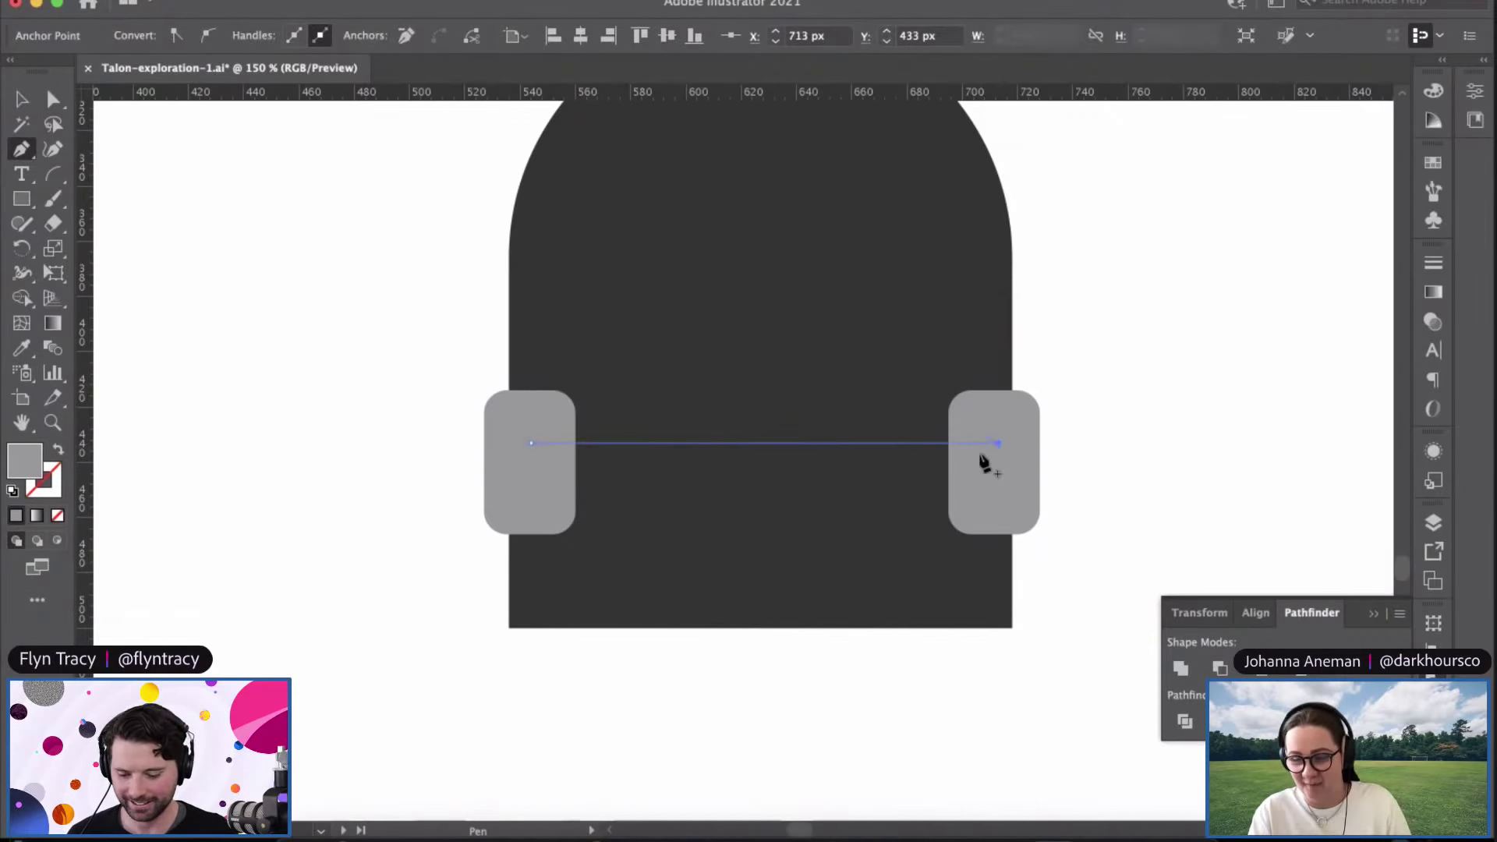
pyautogui.click(22, 99)
pyautogui.click(334, 378)
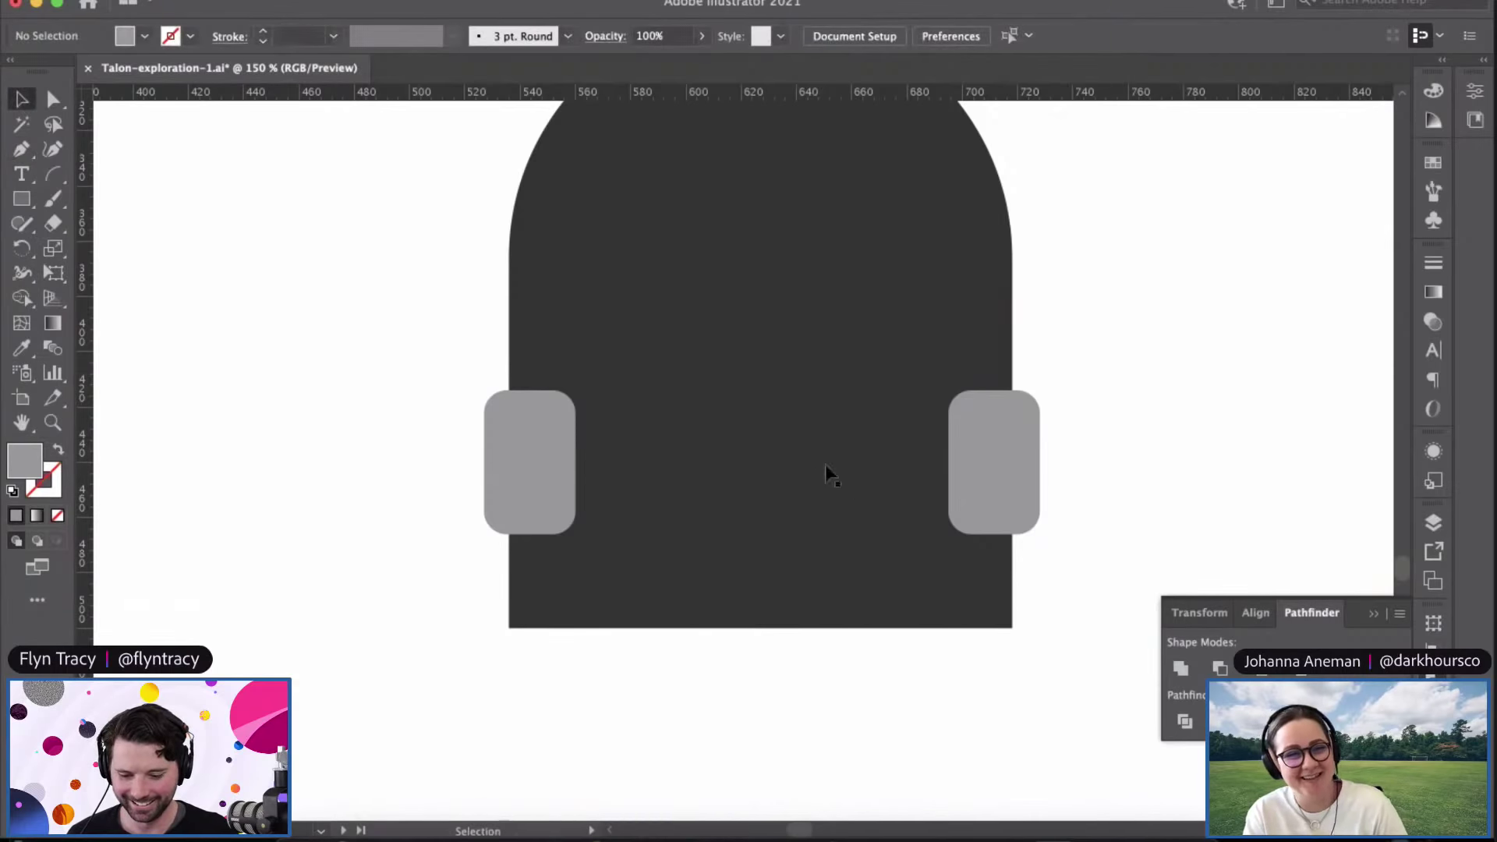
# Step: Set the axle line's stroke weight to 6 pt
pyautogui.click(809, 444)
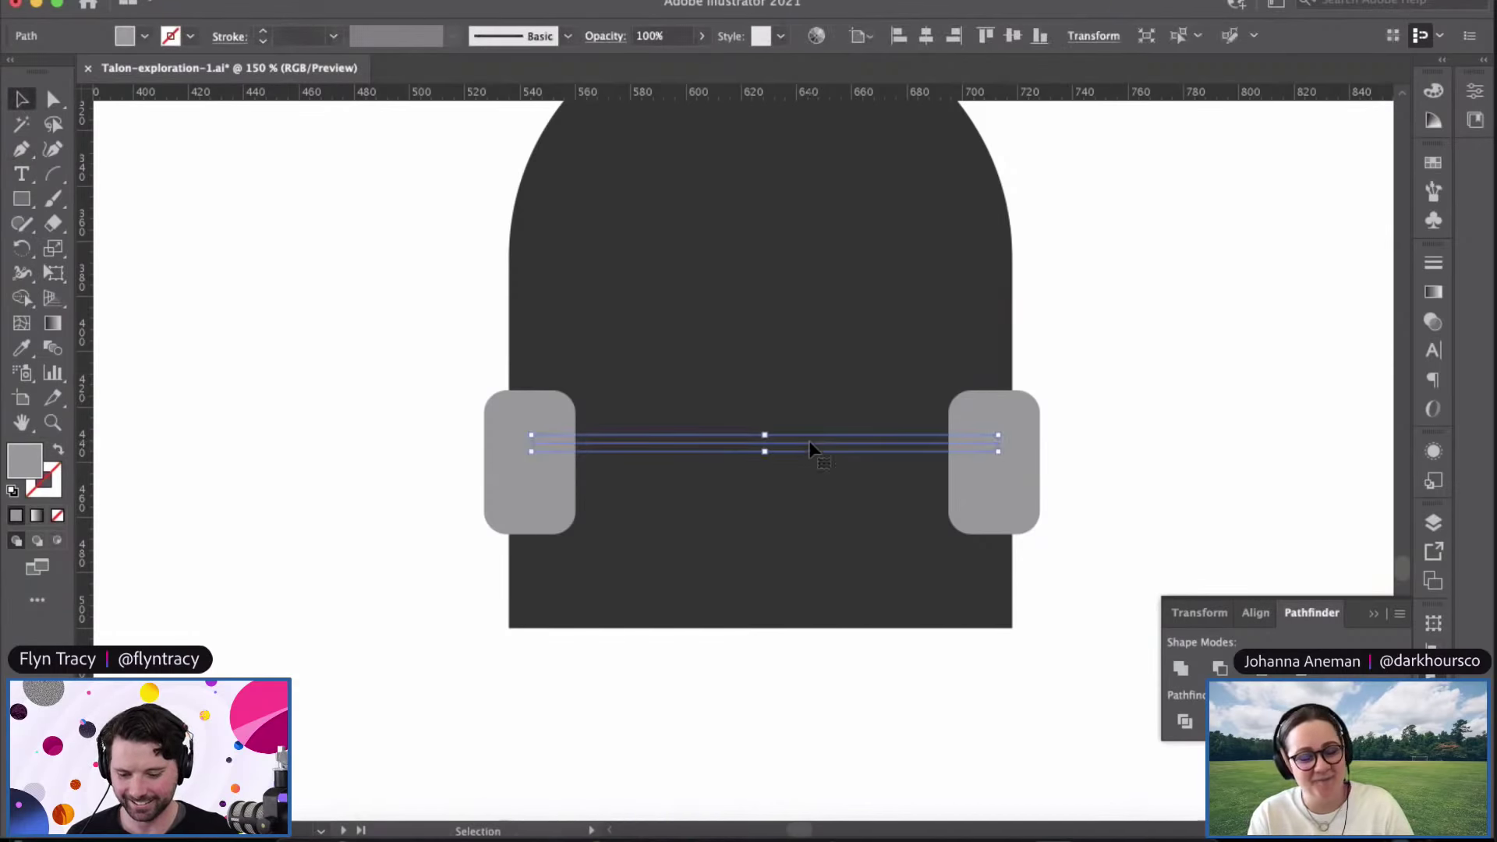
pyautogui.click(263, 32)
pyautogui.click(263, 32)
pyautogui.click(263, 32)
pyautogui.click(263, 32)
pyautogui.click(263, 33)
pyautogui.click(264, 41)
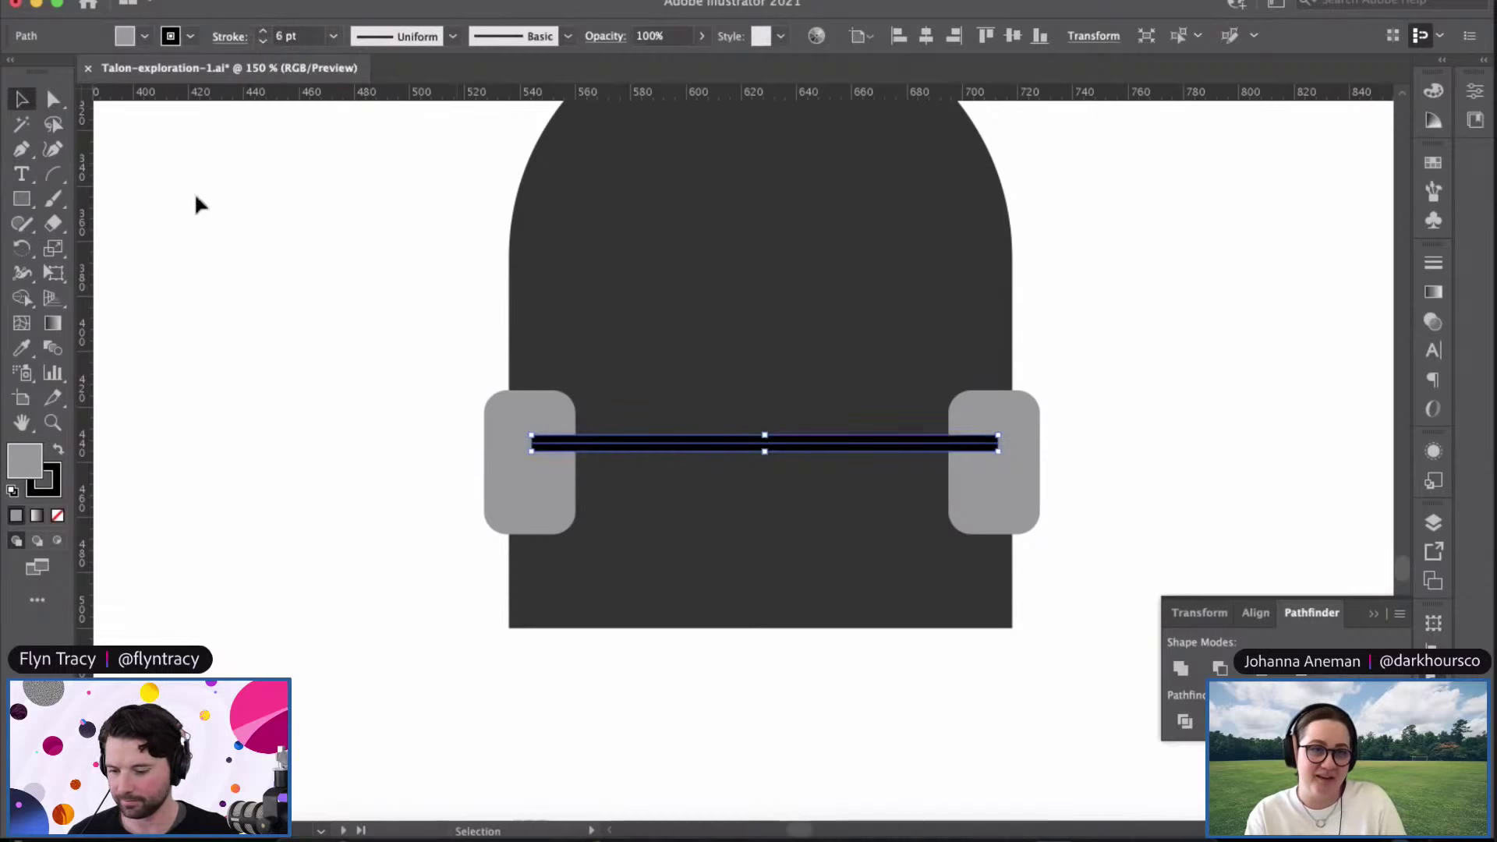
pyautogui.click(378, 405)
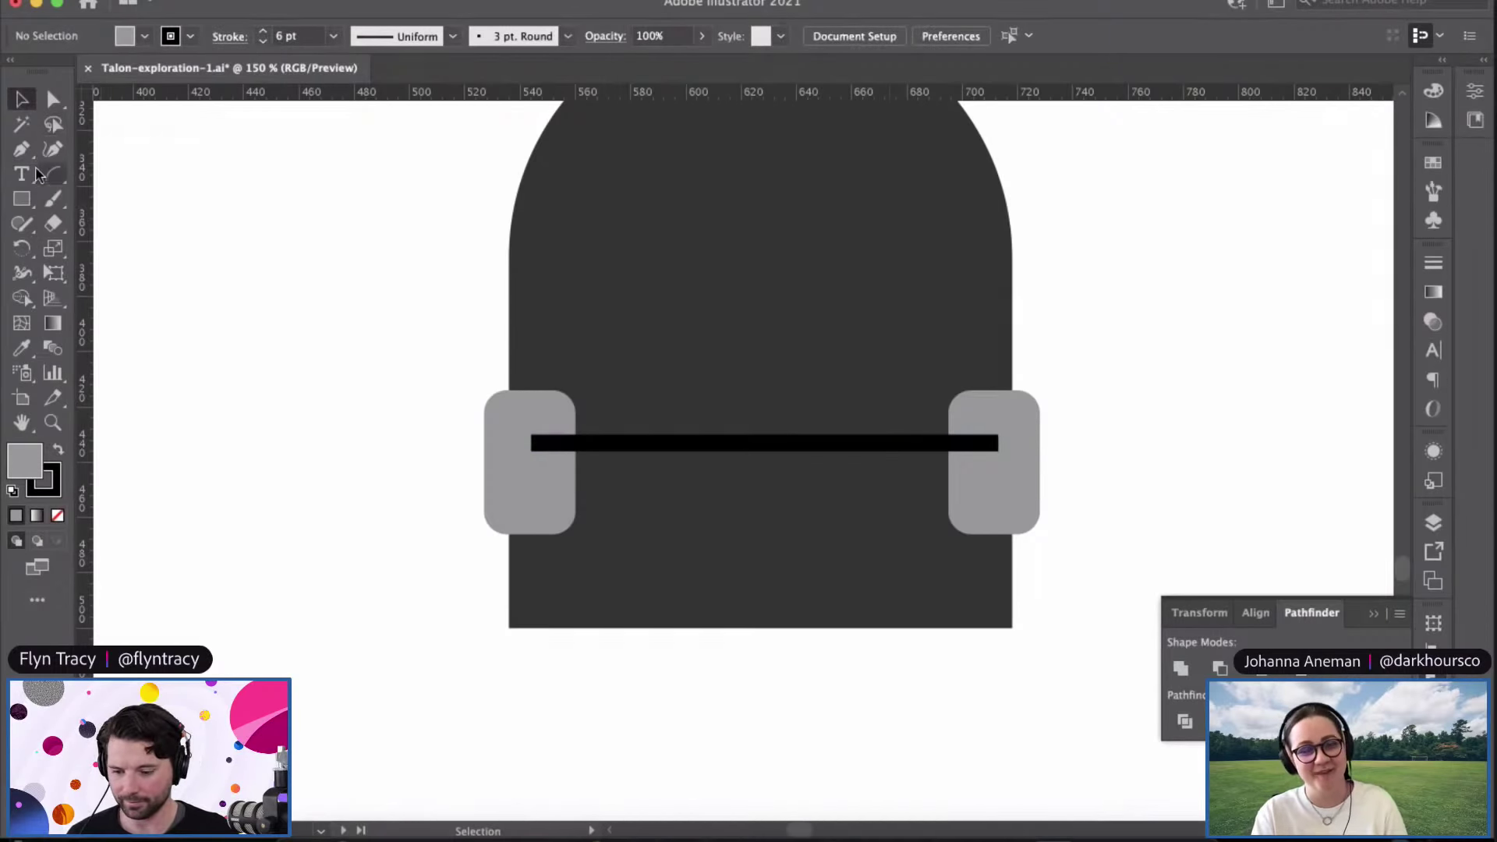
# Step: Draw a curved Pen path below the axle, from the left wheel bending down to vertical just left of the deck's centre
pyautogui.click(21, 148)
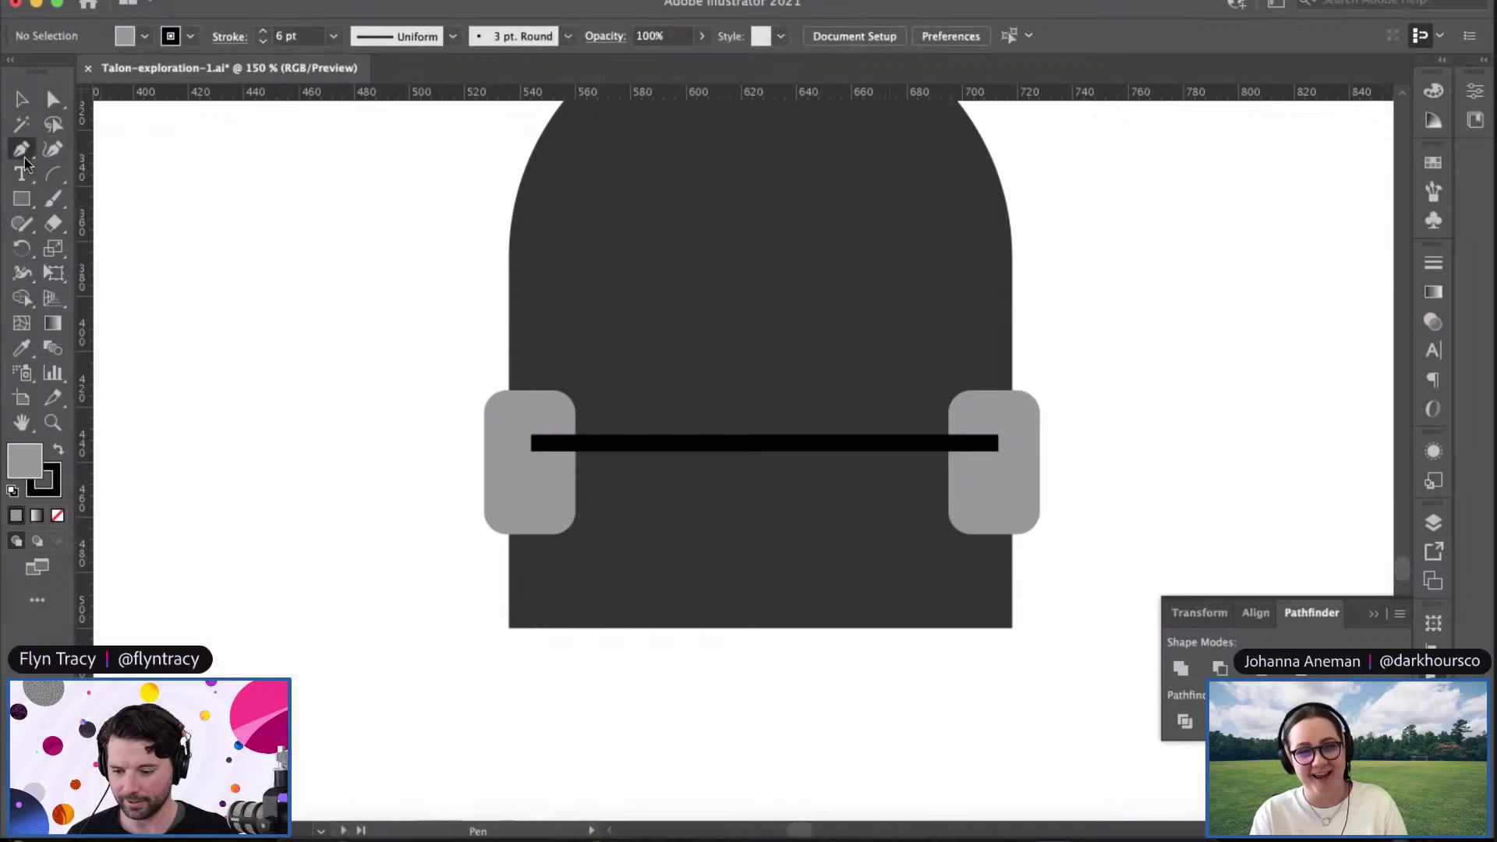
pyautogui.click(535, 468)
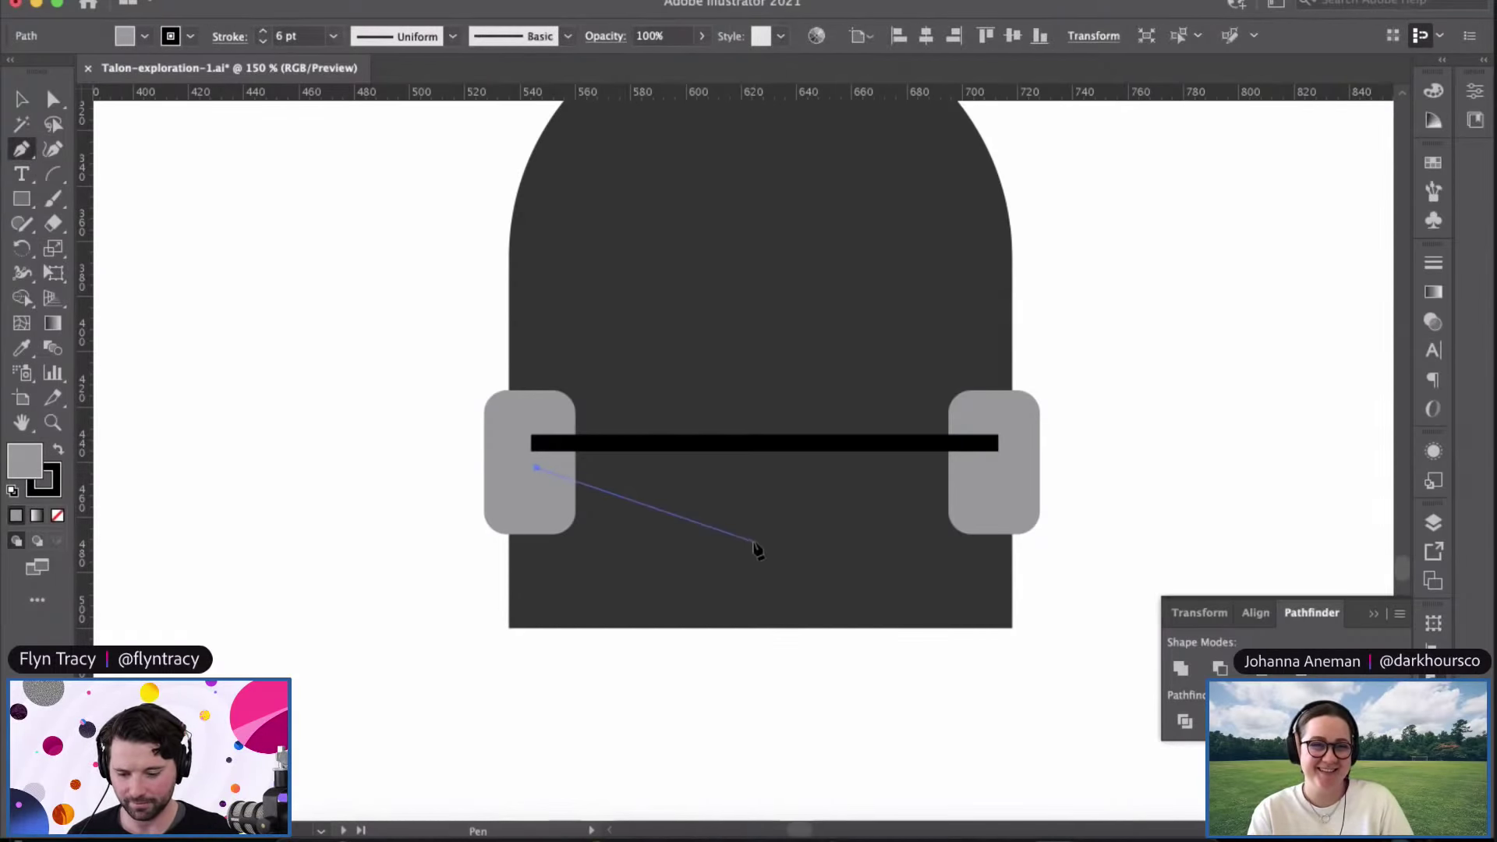
pyautogui.moveTo(752, 468); pyautogui.dragTo(752, 555)
pyautogui.press('super+z')
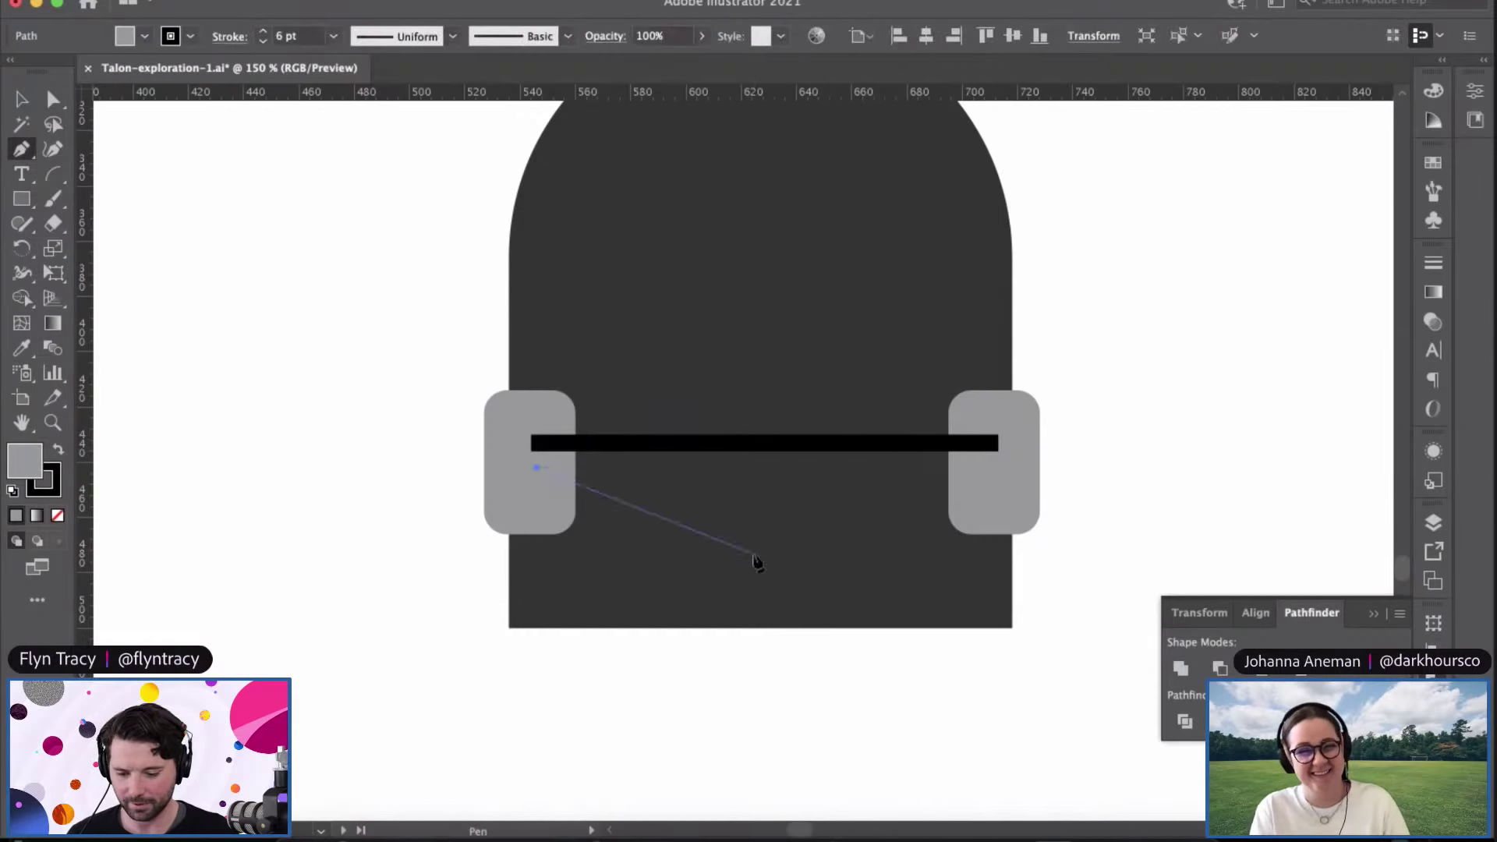
pyautogui.moveTo(744, 537); pyautogui.dragTo(742, 592)
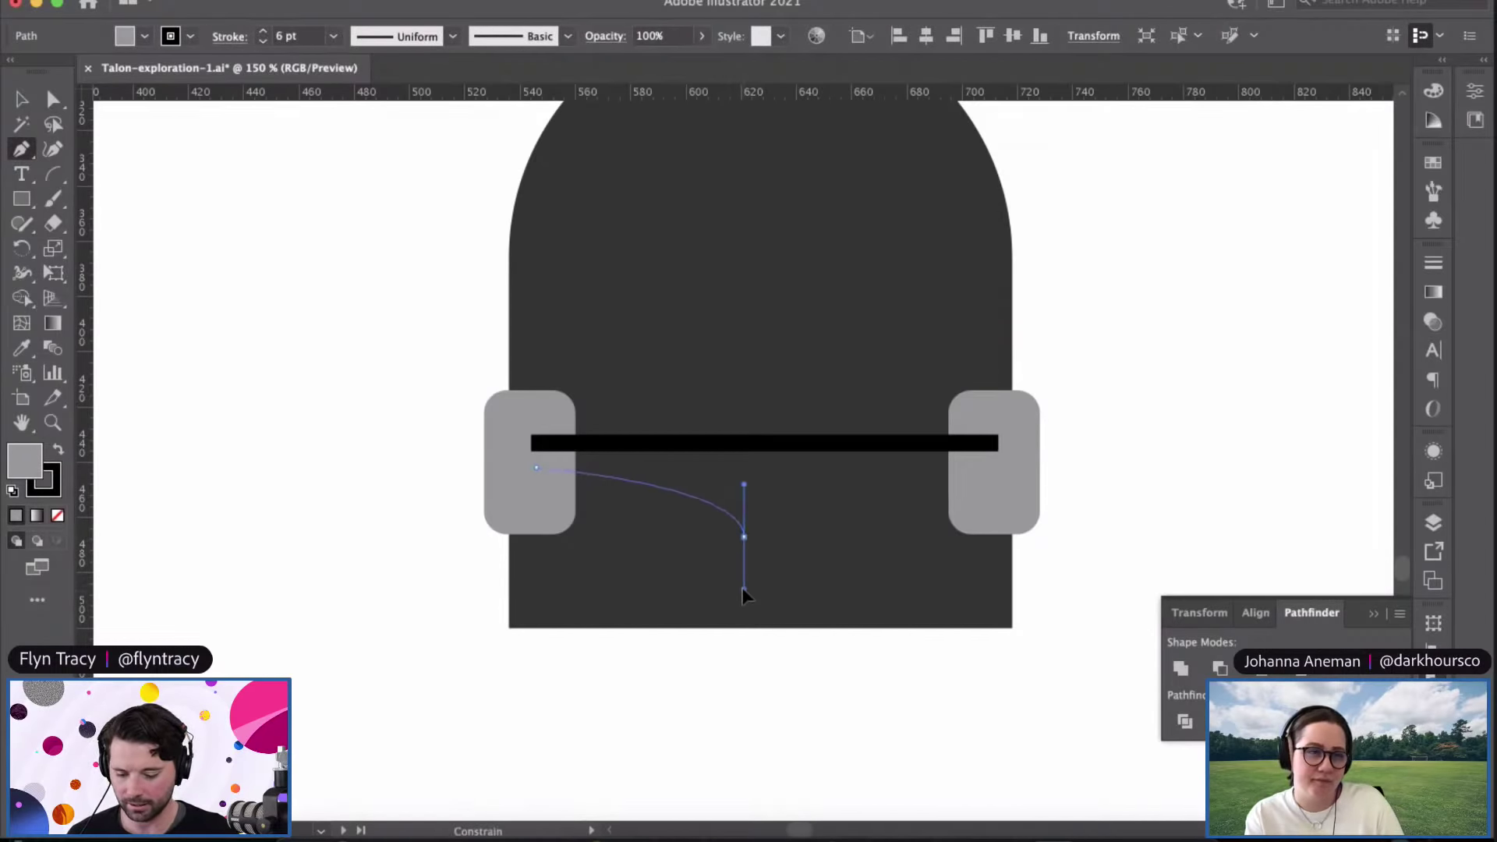
pyautogui.moveTo(744, 596); pyautogui.dragTo(744, 593)
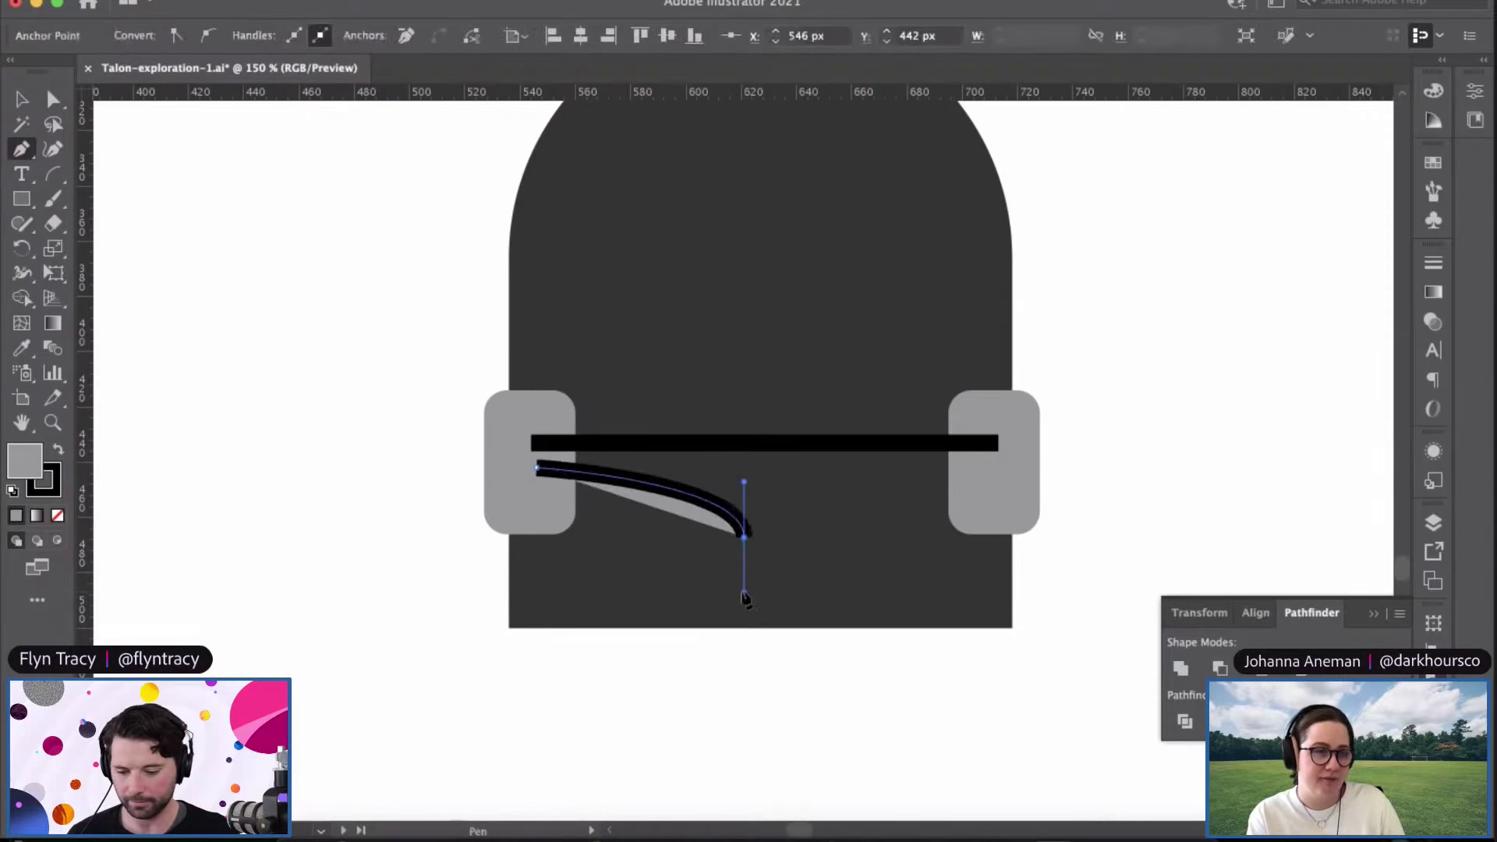
pyautogui.click(744, 536)
pyautogui.press('v')
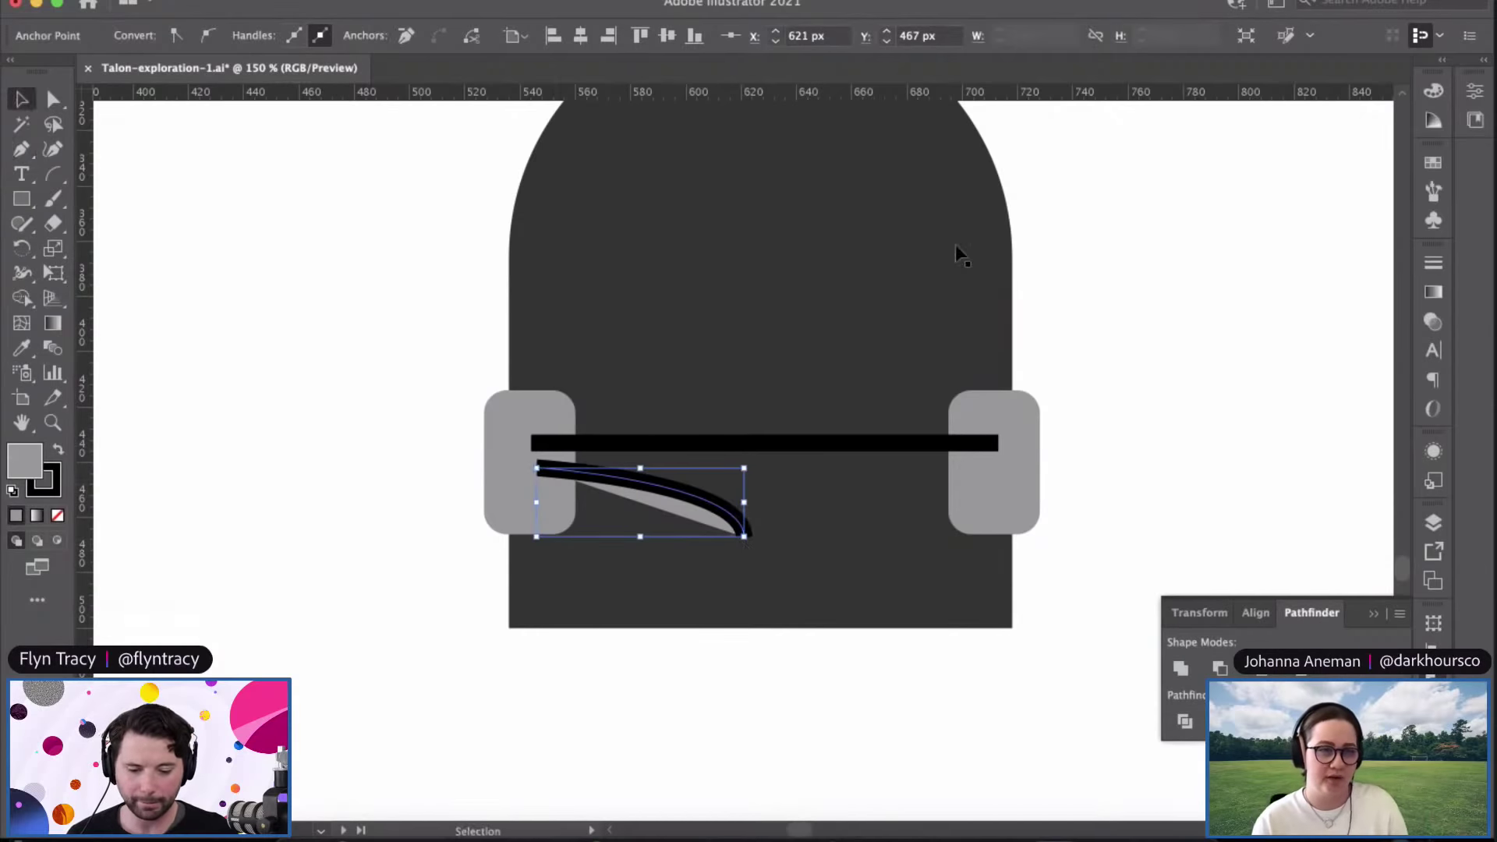
# Step: Remove the fill from both the curved path and the axle line, keeping their strokes
pyautogui.keyDown('shift'); pyautogui.click(872, 439); pyautogui.keyUp('shift')
pyautogui.click(712, 768)
pyautogui.click(708, 517)
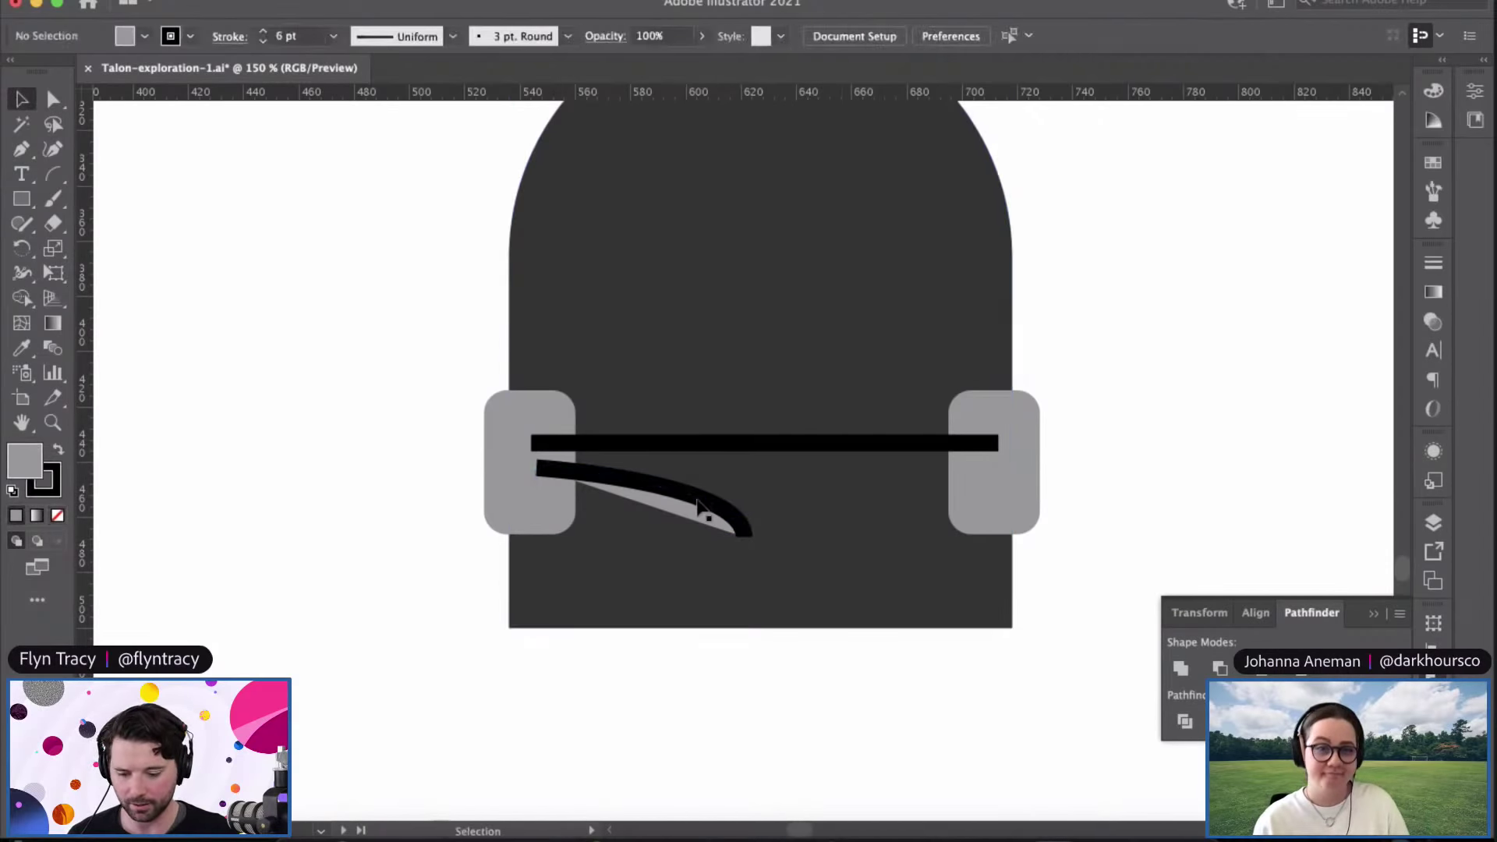
pyautogui.keyDown('shift'); pyautogui.click(812, 445); pyautogui.keyUp('shift')
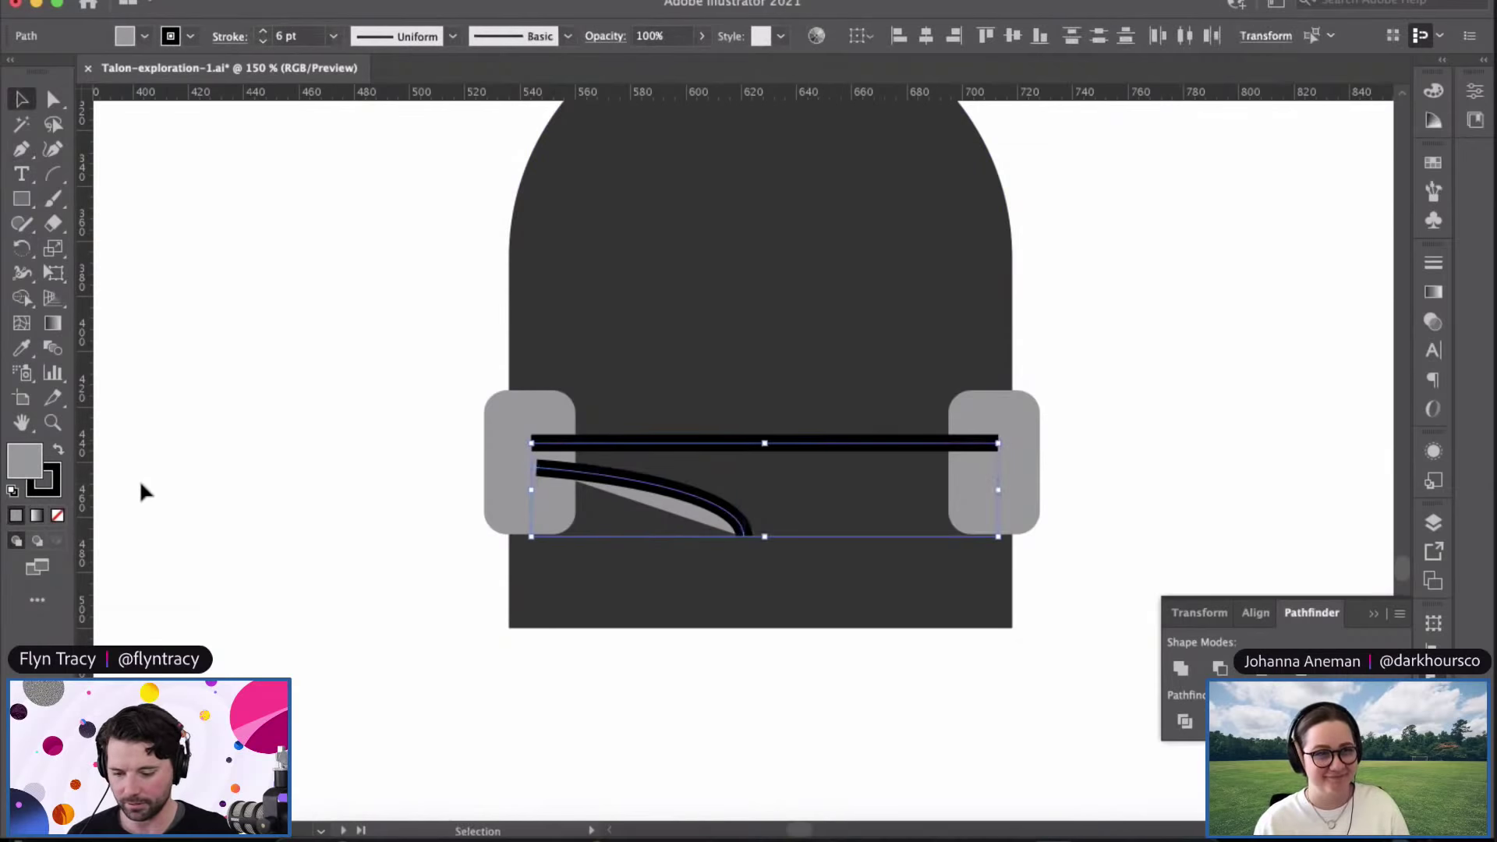
pyautogui.click(57, 516)
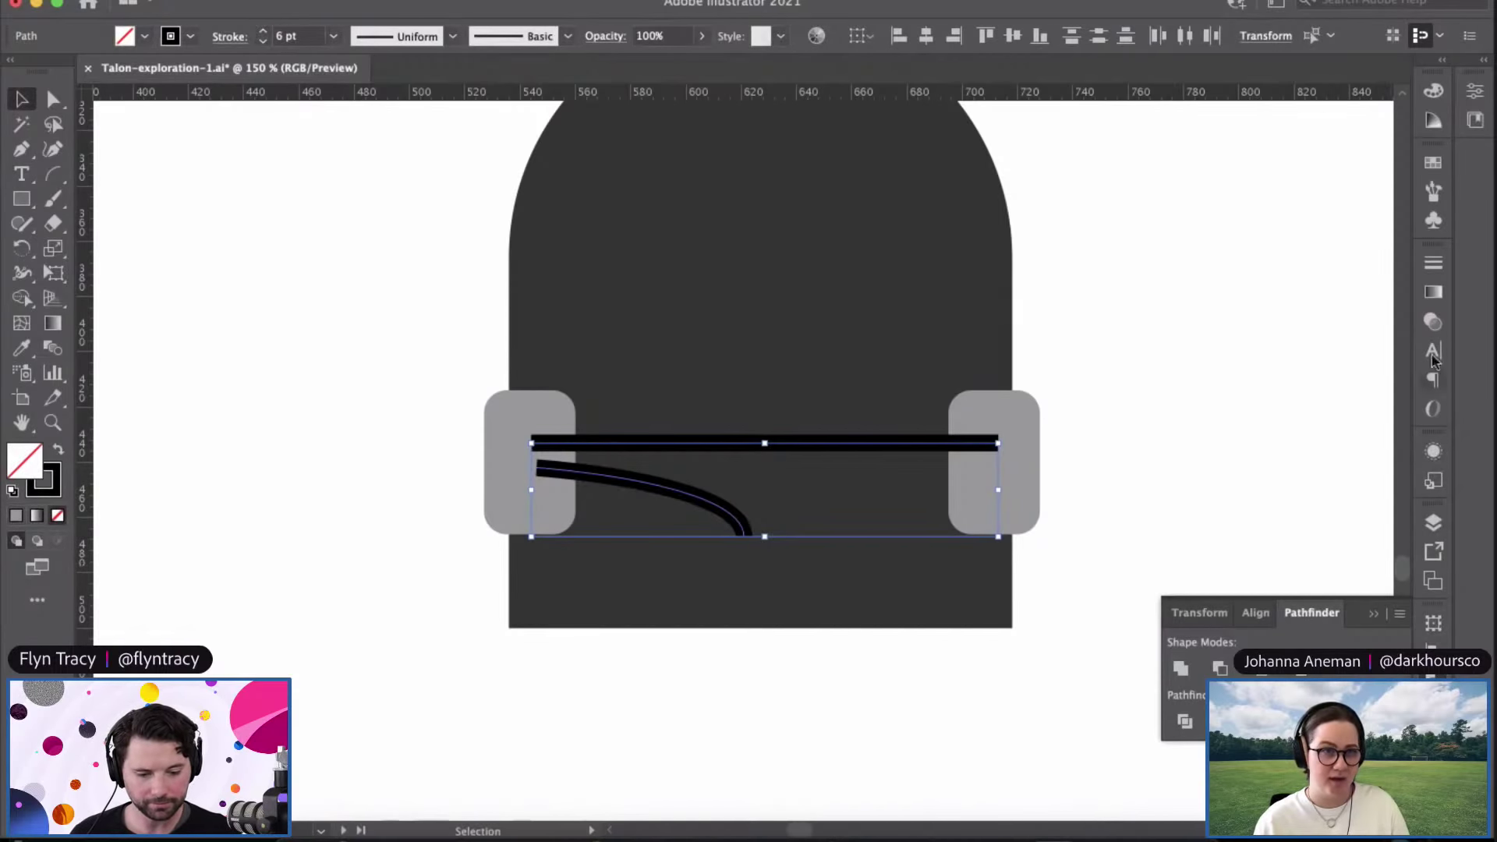
# Step: Give the axle line and curved path round caps and round joins
pyautogui.click(1435, 266)
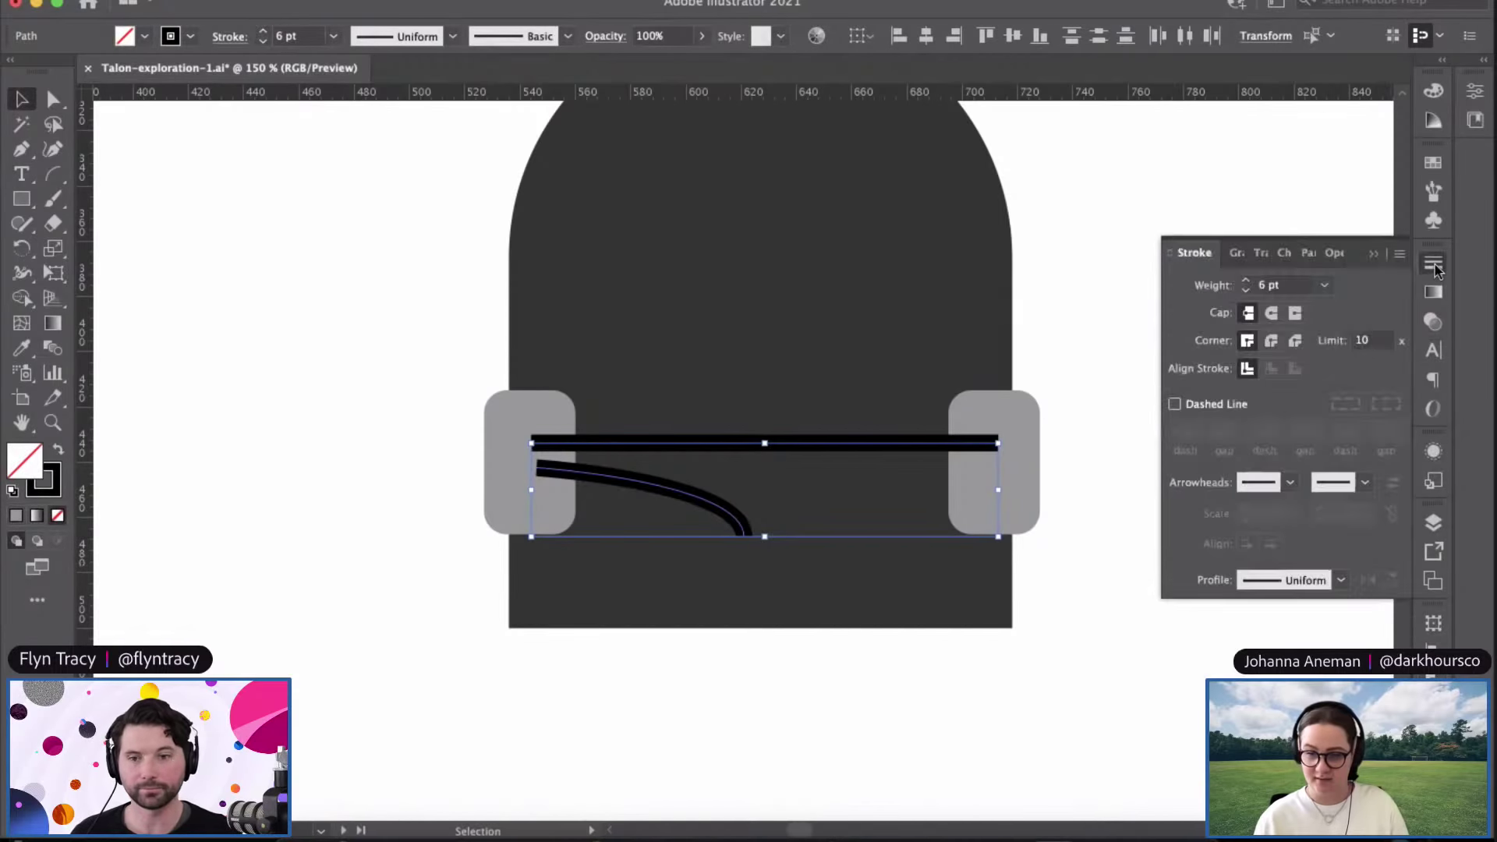
pyautogui.click(1272, 313)
pyautogui.click(1272, 343)
pyautogui.click(21, 102)
pyautogui.click(319, 503)
# Step: Nudge the curved path slightly left and duplicate it level onto the right half of the deck
pyautogui.moveTo(646, 485); pyautogui.dragTo(649, 490)
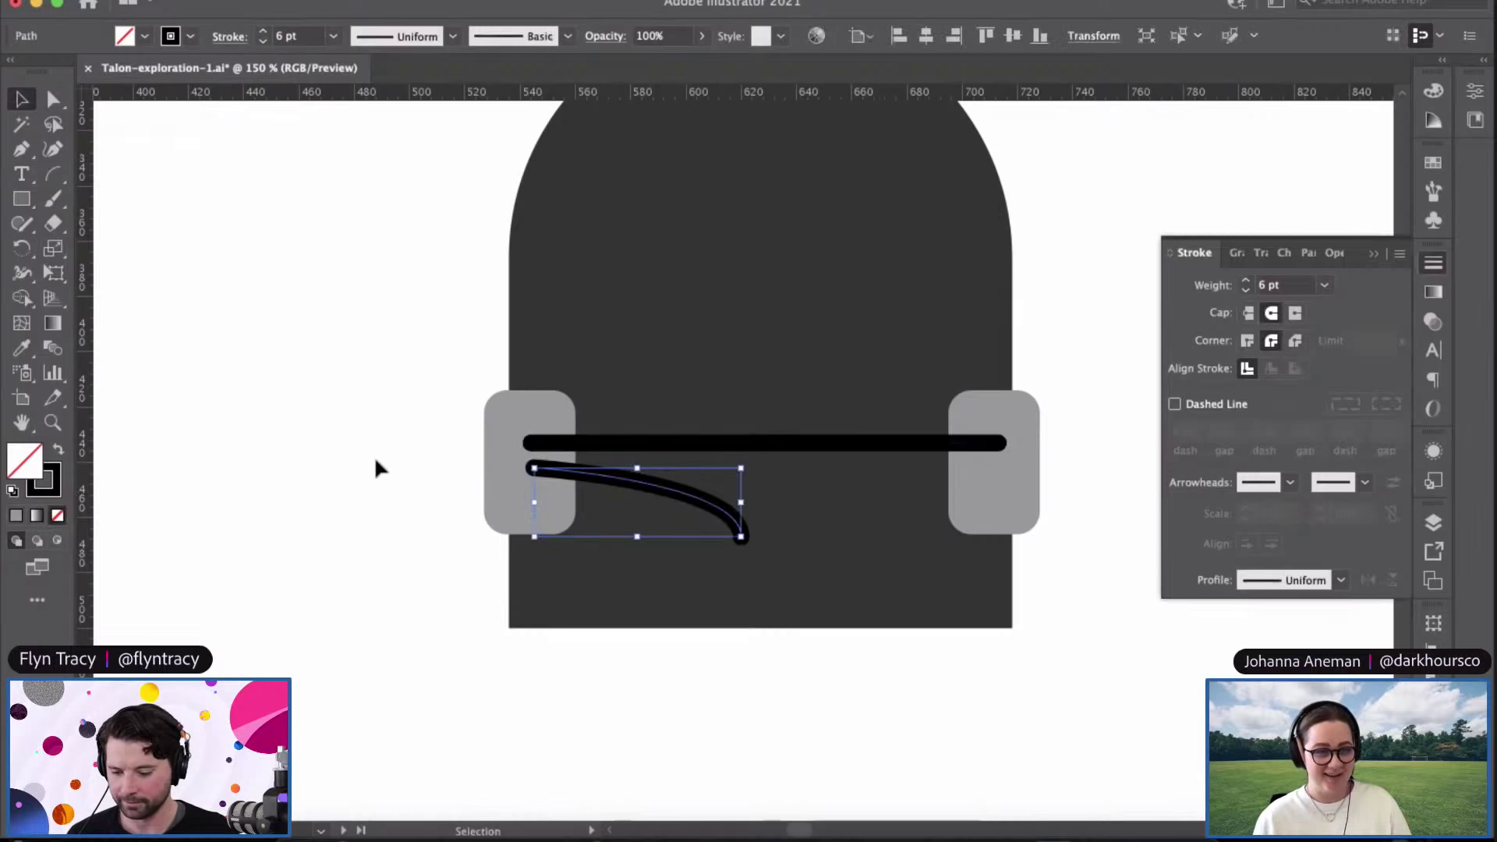
pyautogui.click(377, 468)
pyautogui.click(653, 490)
pyautogui.moveTo(653, 490); pyautogui.dragTo(876, 491)
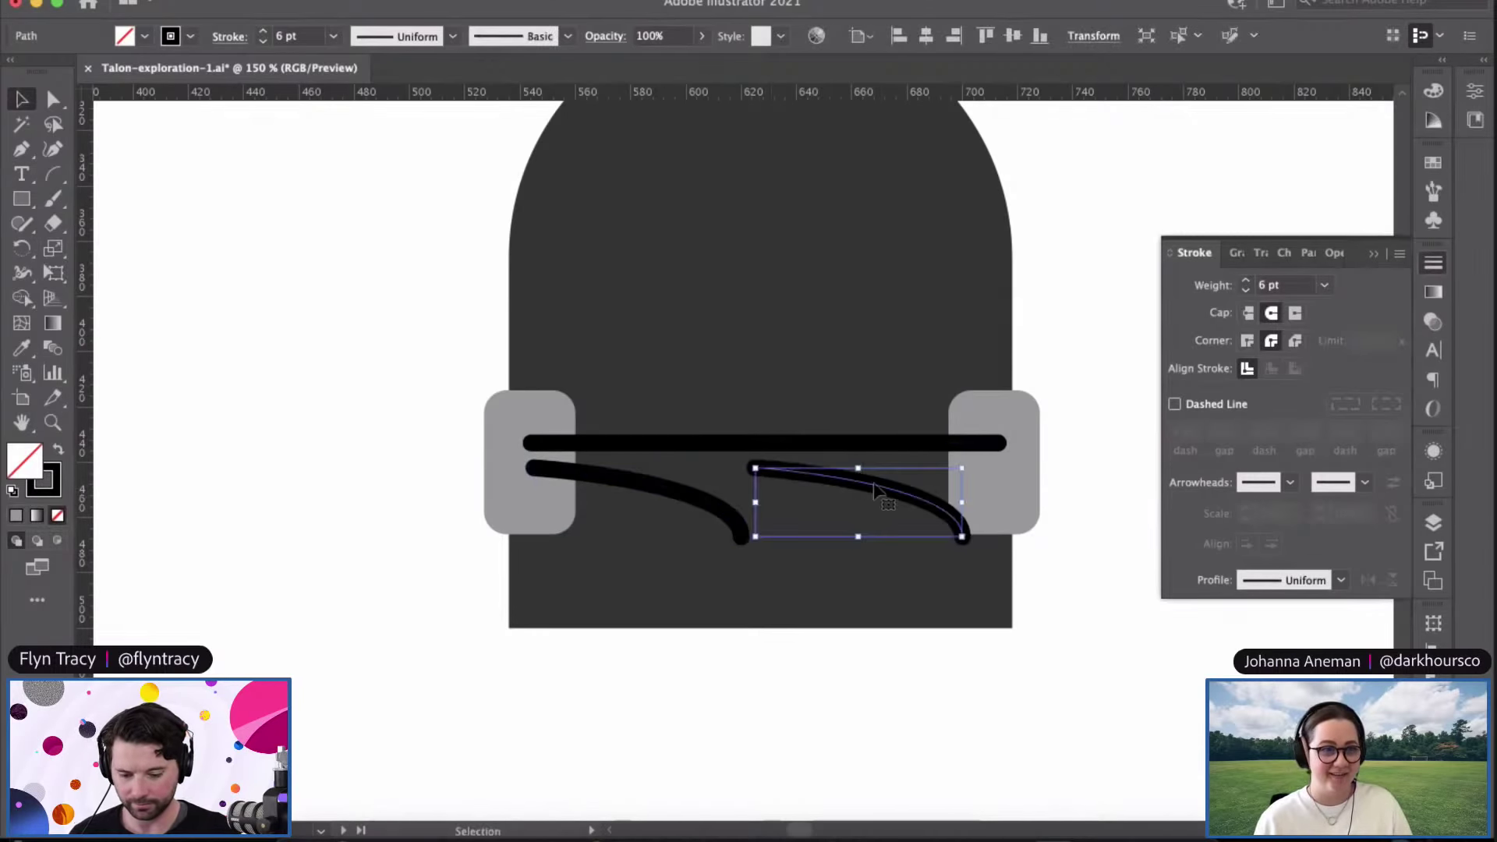
# Step: Reflect the curve copy left to right and shift it right so its outer end overlaps the right wheel
pyautogui.rightClick(875, 493)
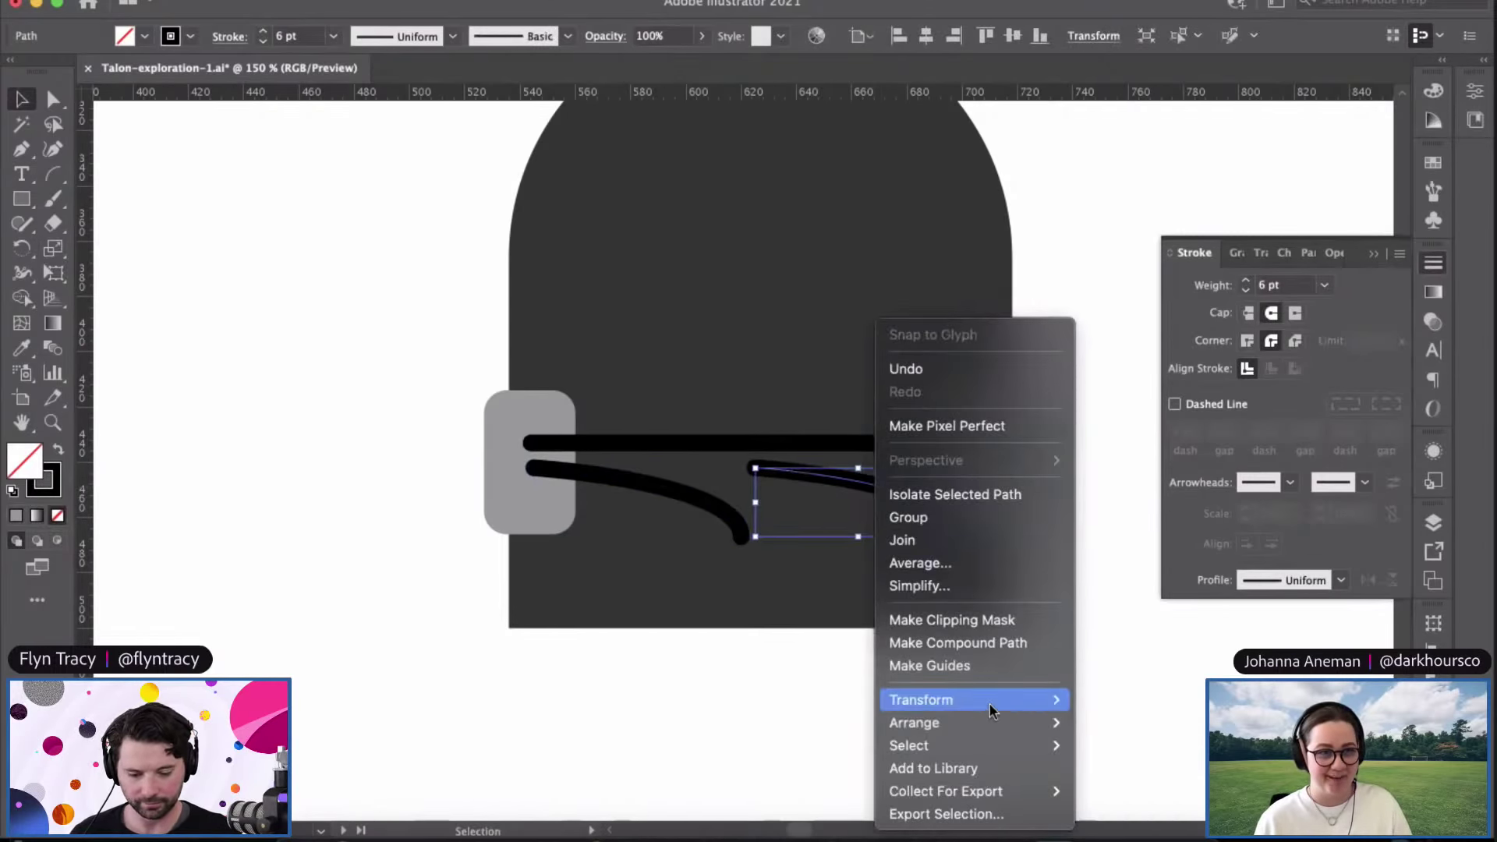
pyautogui.moveTo(989, 708)
pyautogui.click(1163, 699)
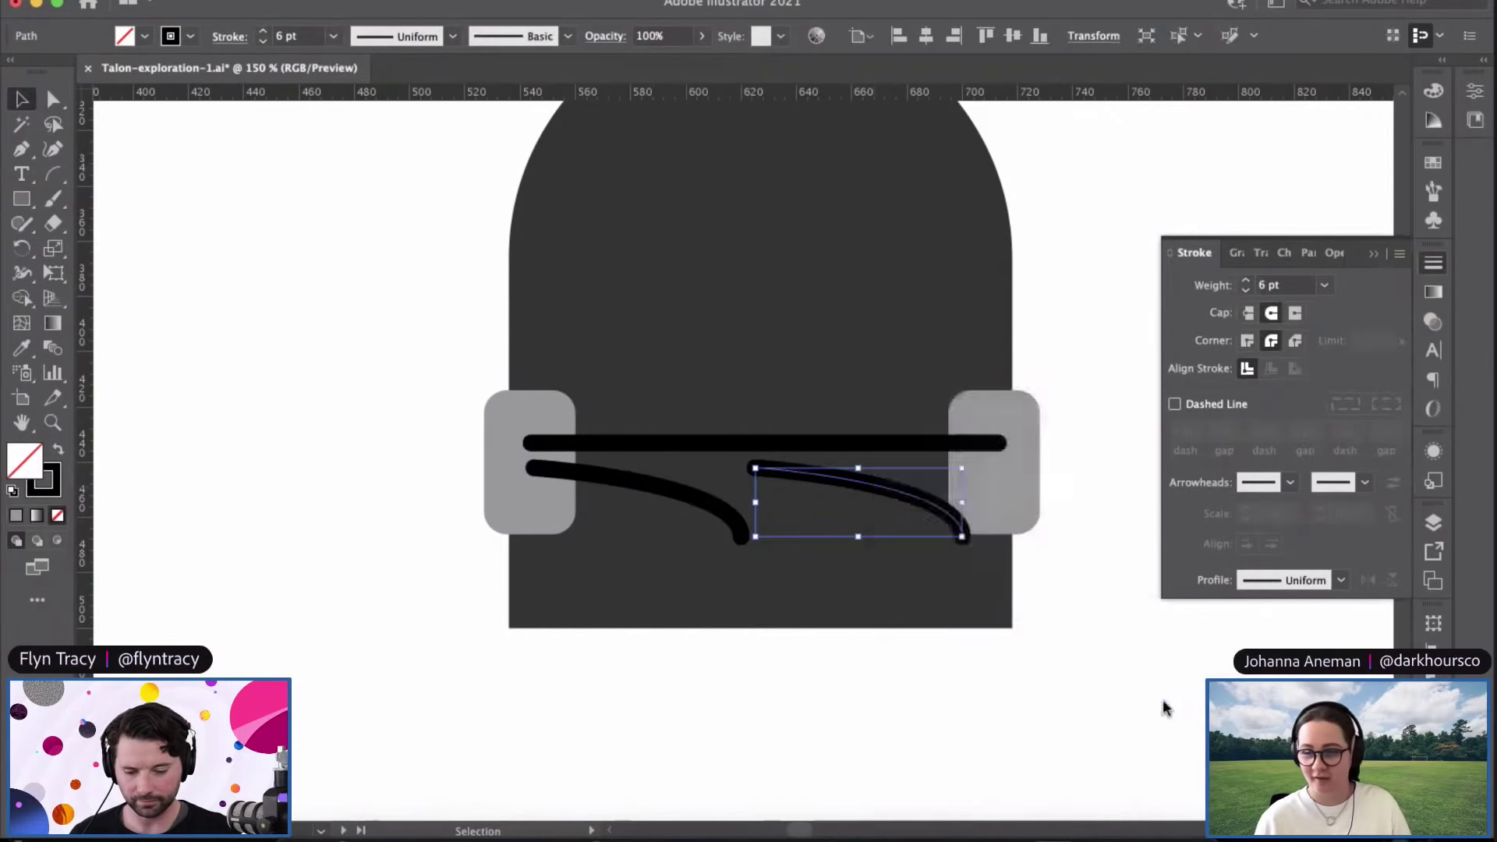
pyautogui.click(1055, 520)
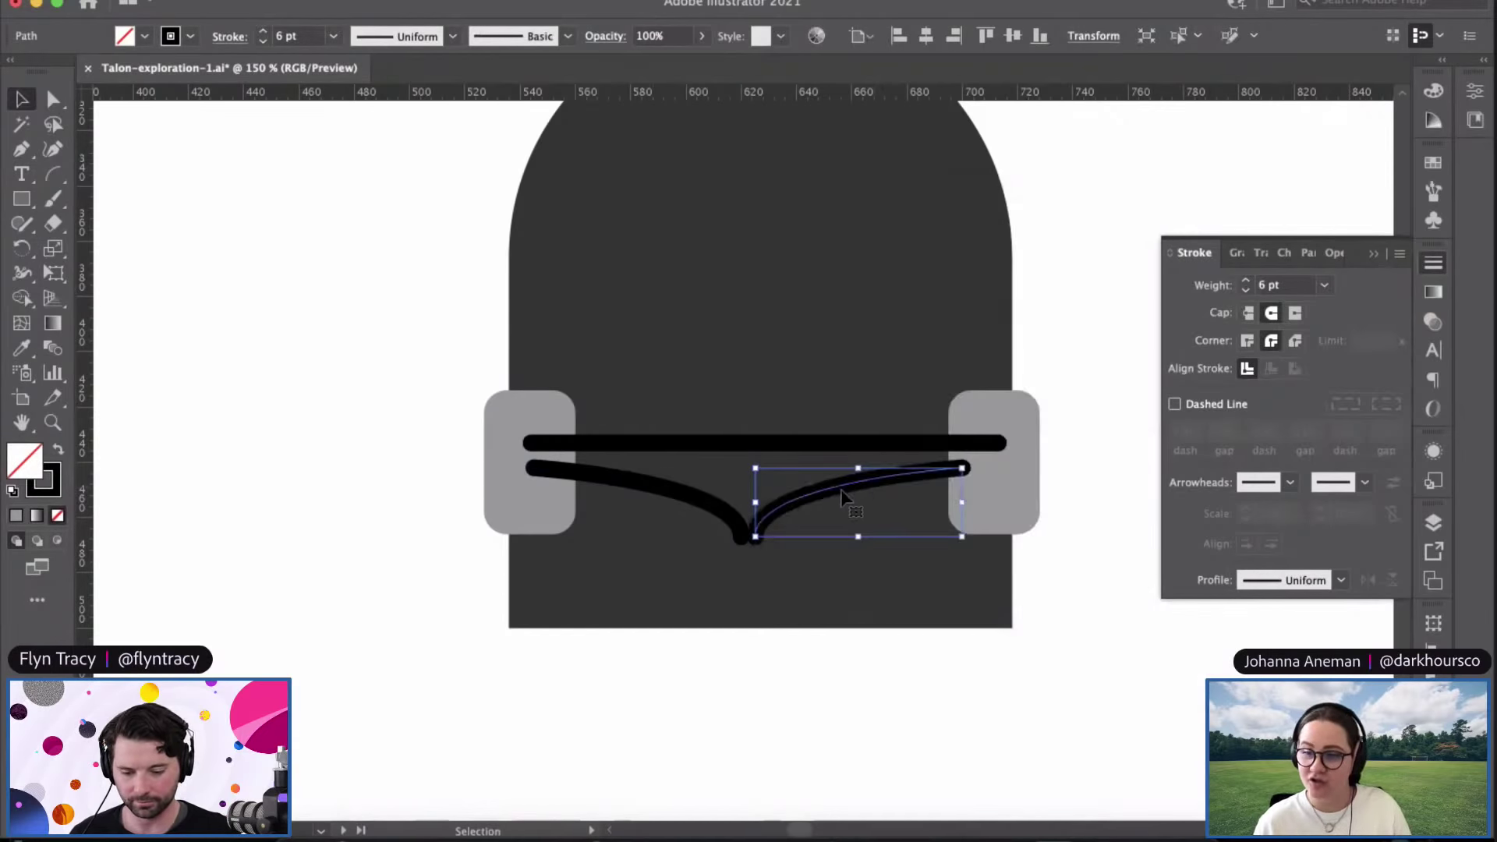
pyautogui.moveTo(836, 486); pyautogui.dragTo(871, 485)
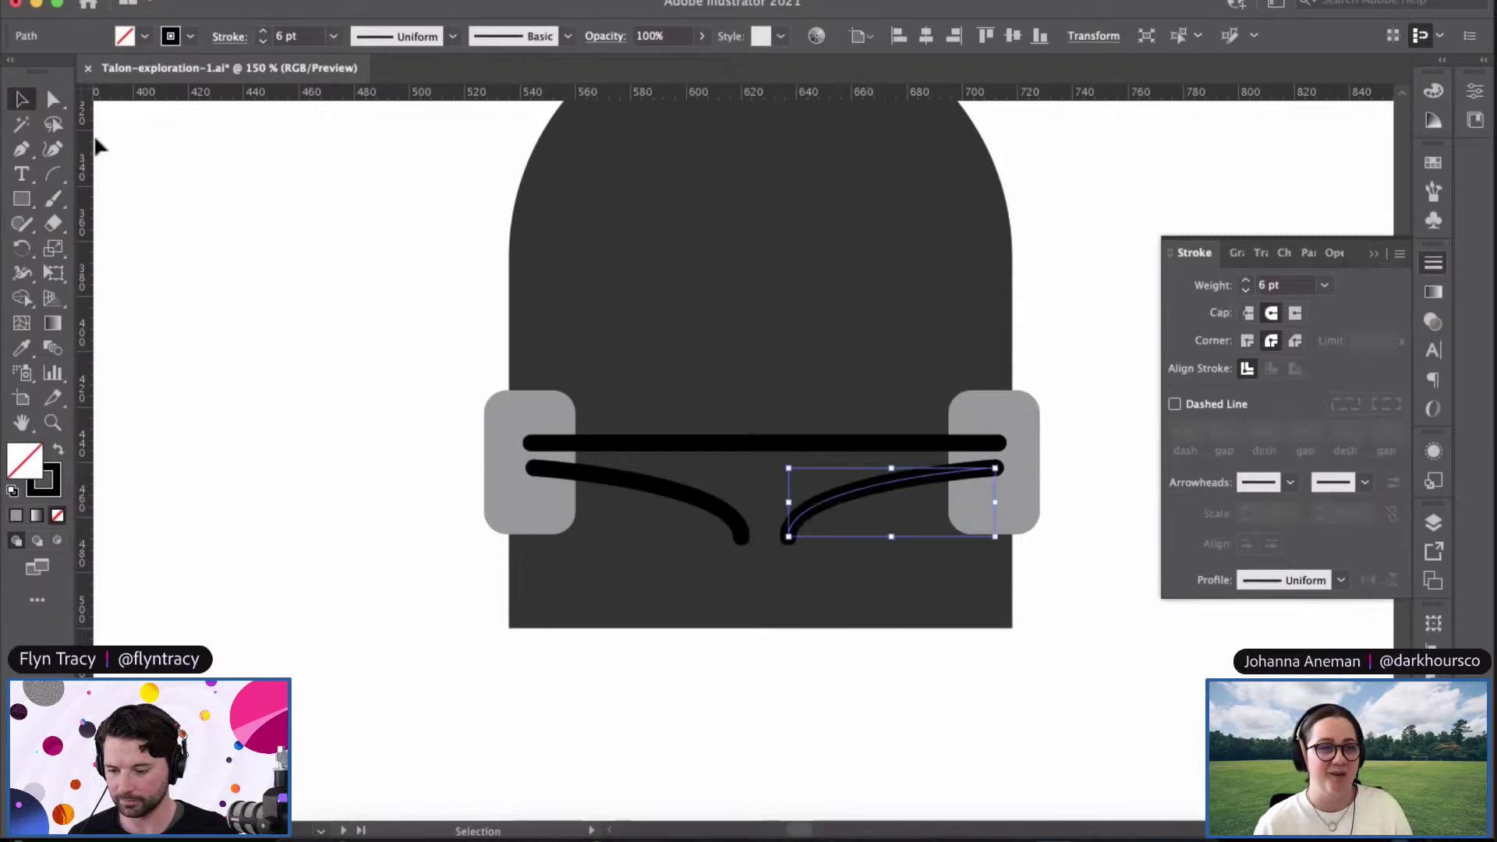
pyautogui.click(692, 499)
pyautogui.click(900, 487)
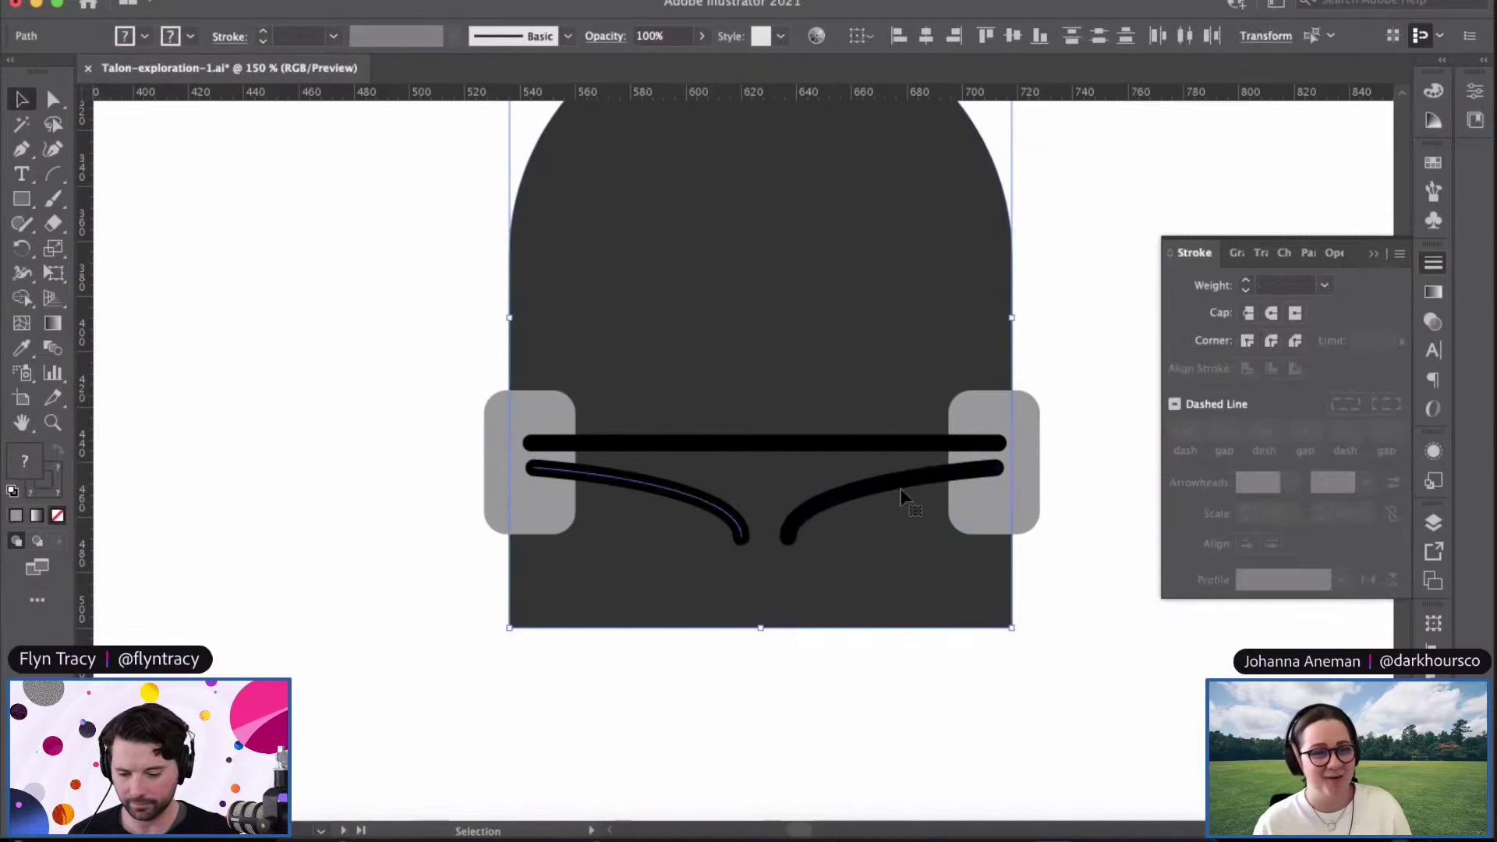
pyautogui.click(864, 493)
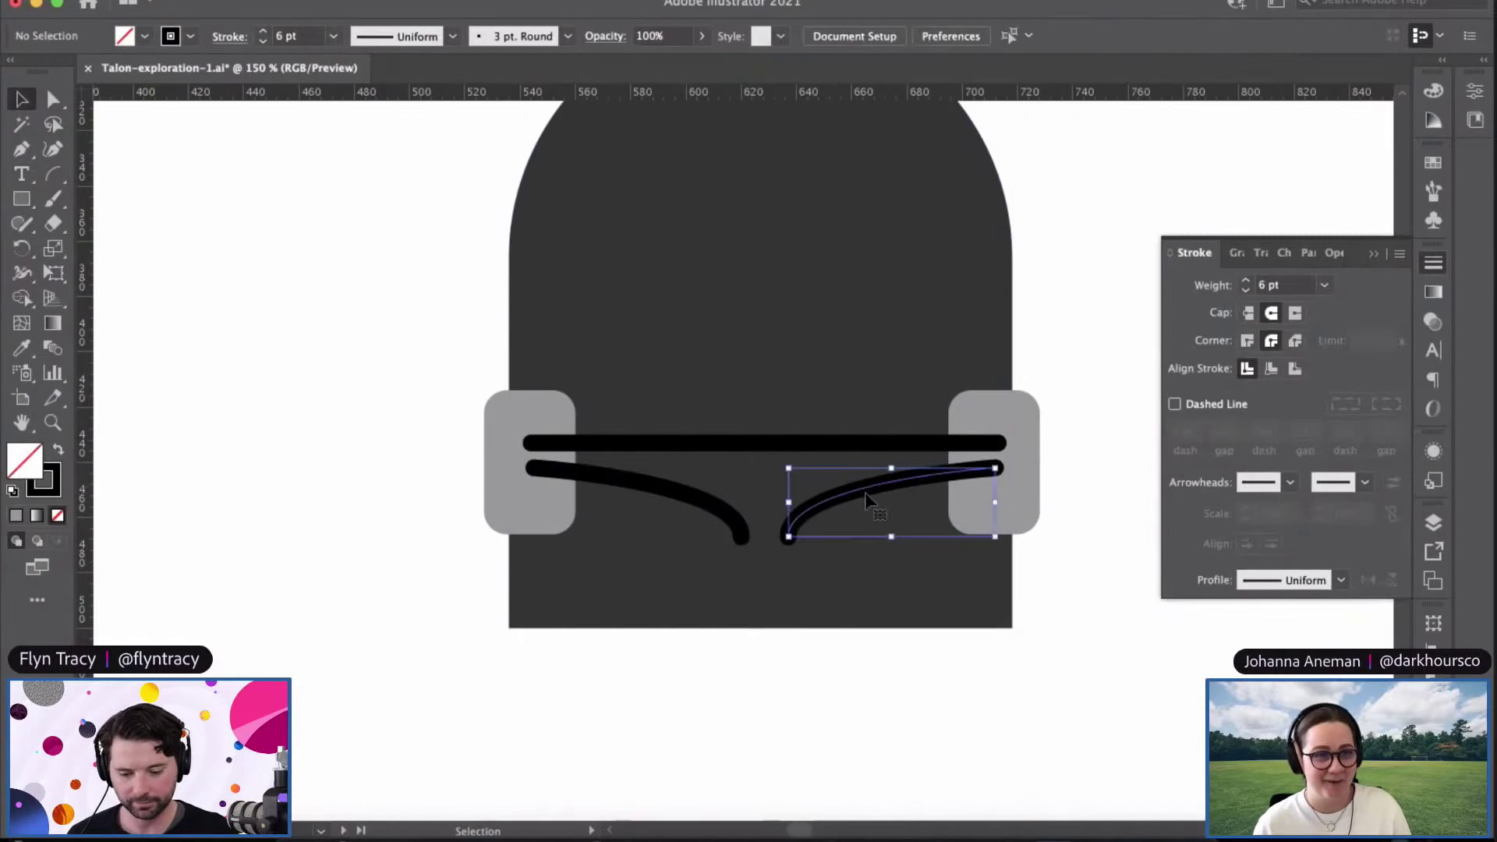
pyautogui.keyDown('shift'); pyautogui.click(655, 487); pyautogui.keyUp('shift')
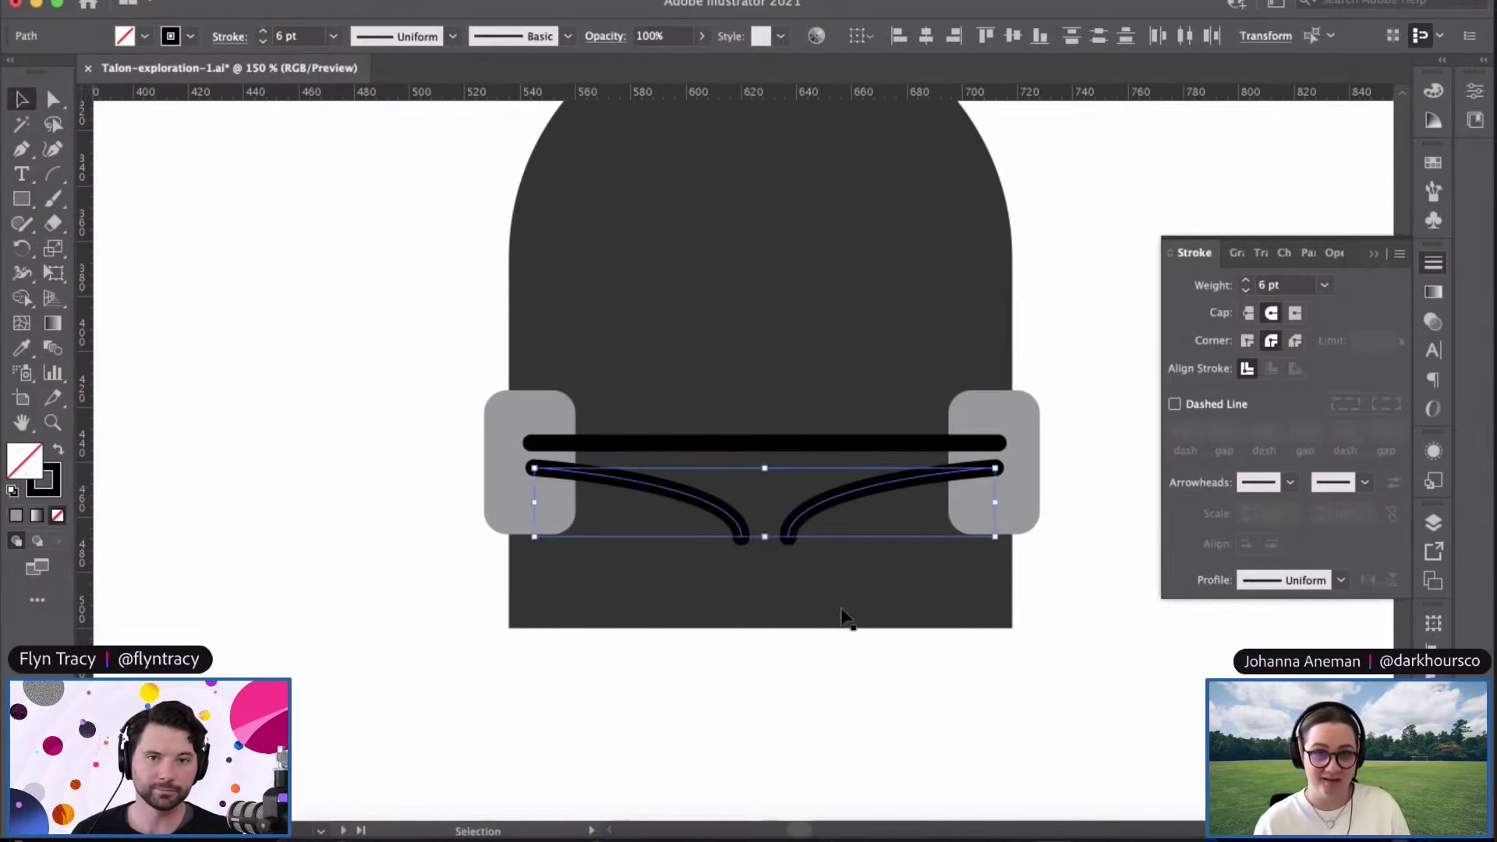
pyautogui.click(391, 585)
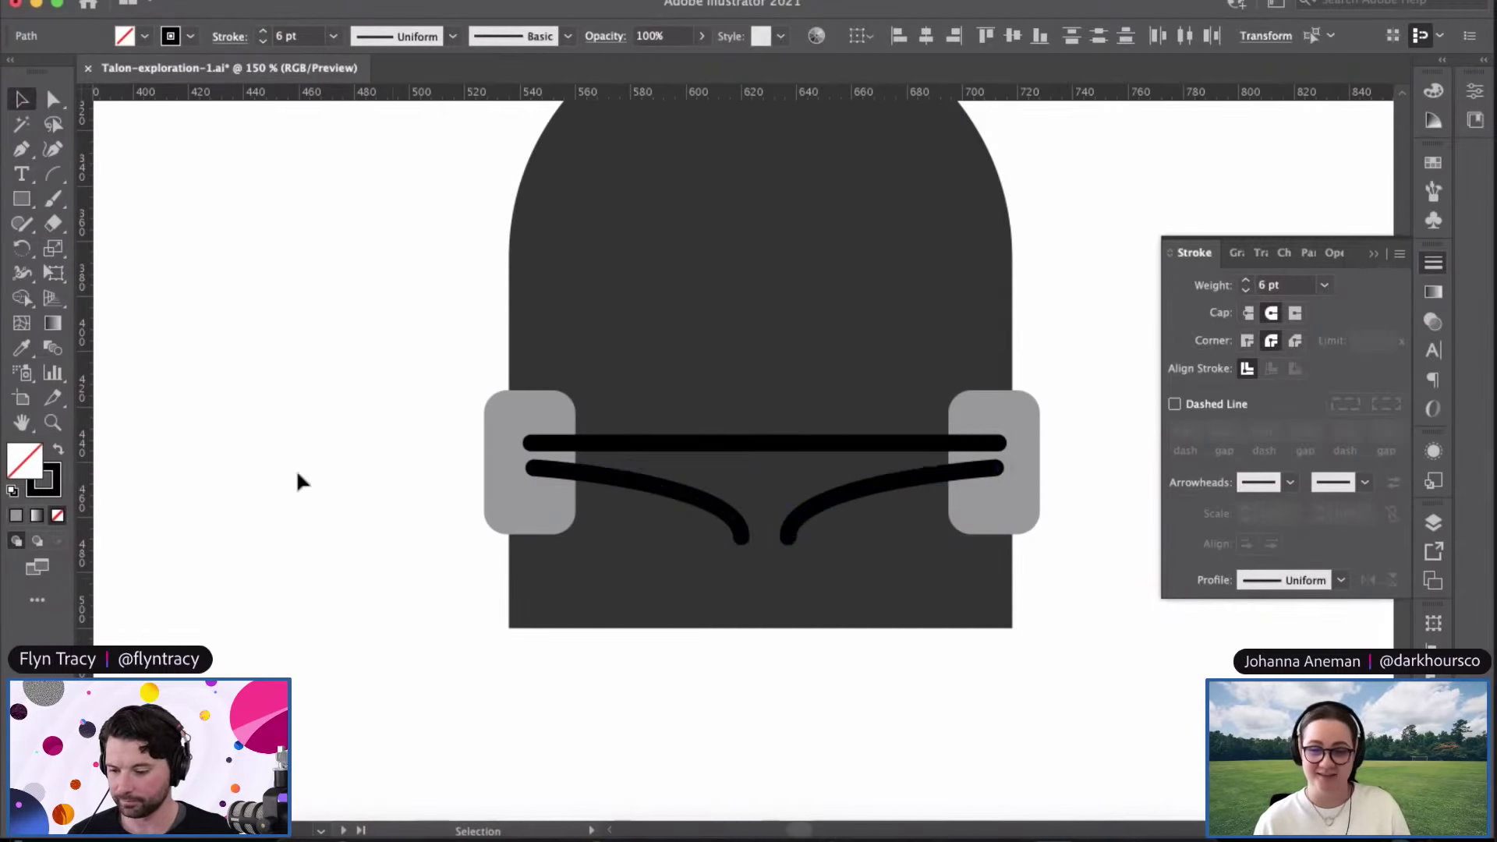
# Step: Draw an unfilled upright rectangle with a 6 pt stroke in the middle of the truck, enclosing the curves' inner ends and crossing the axle
pyautogui.click(22, 199)
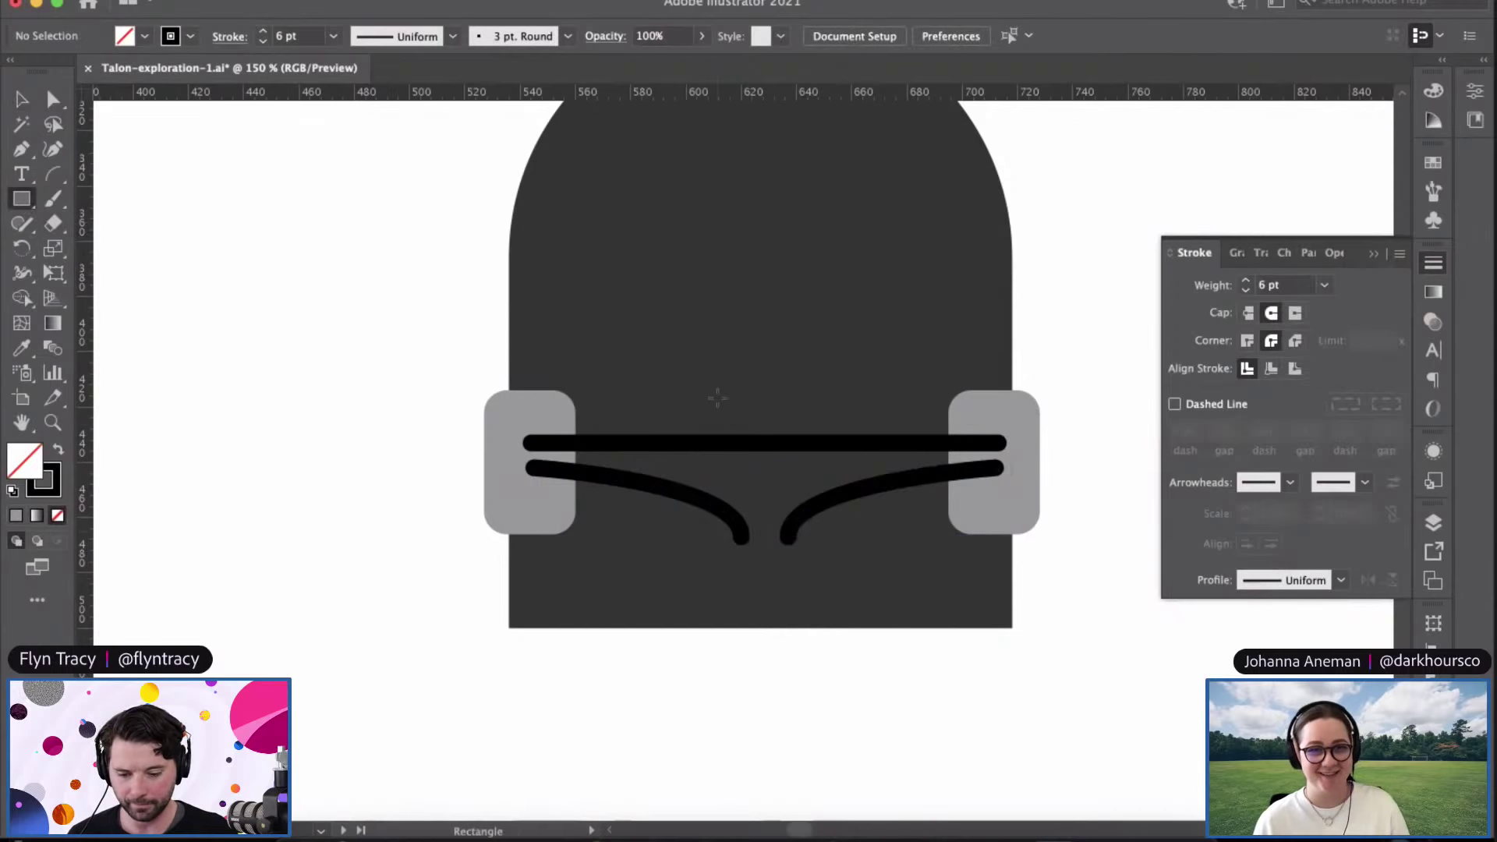
pyautogui.moveTo(708, 414); pyautogui.dragTo(822, 573)
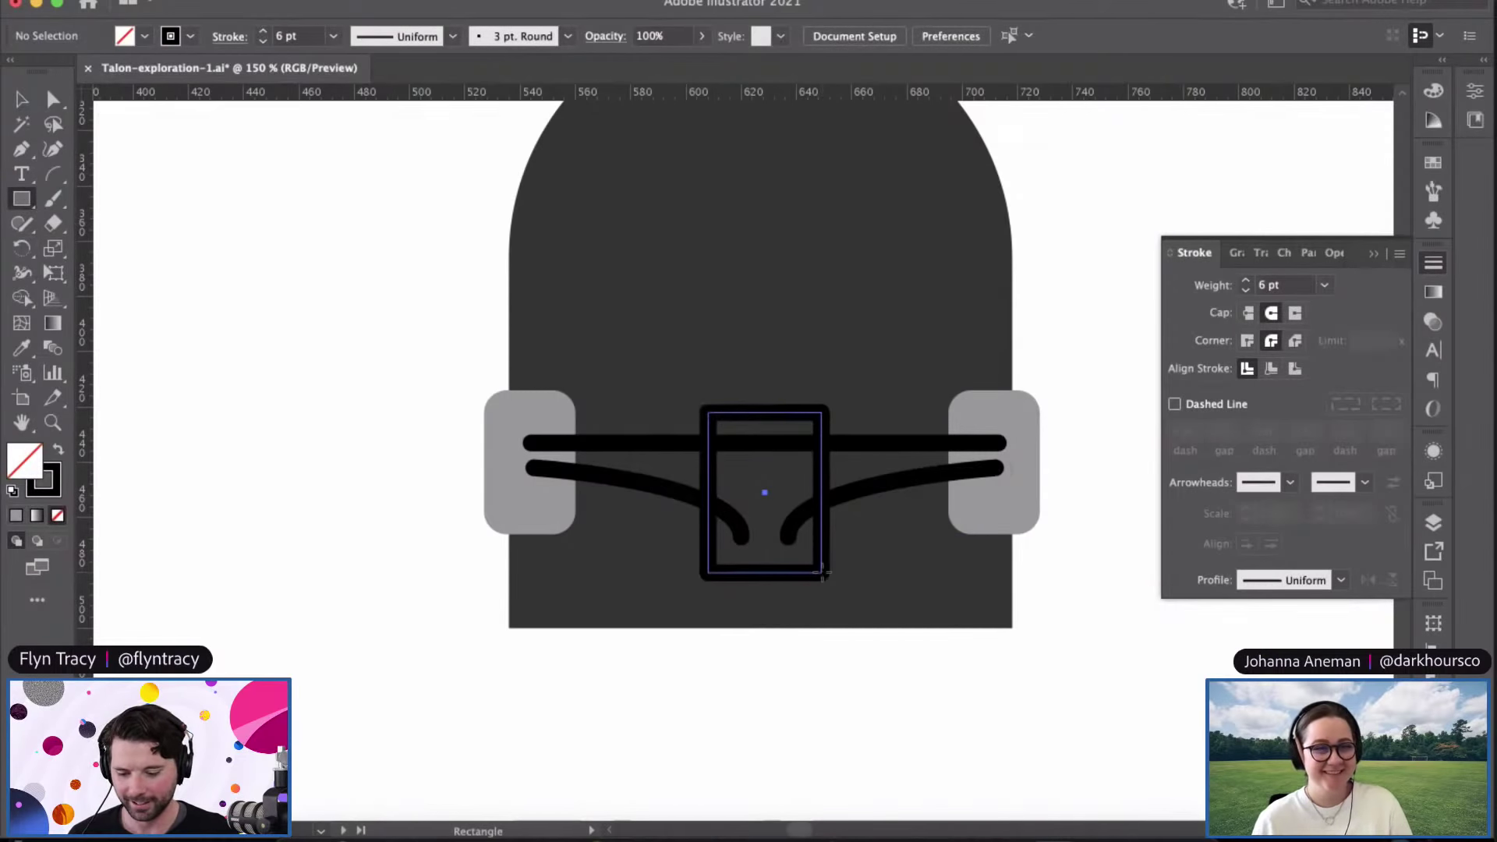
pyautogui.moveTo(822, 573); pyautogui.dragTo(823, 573)
pyautogui.click(22, 99)
pyautogui.click(343, 559)
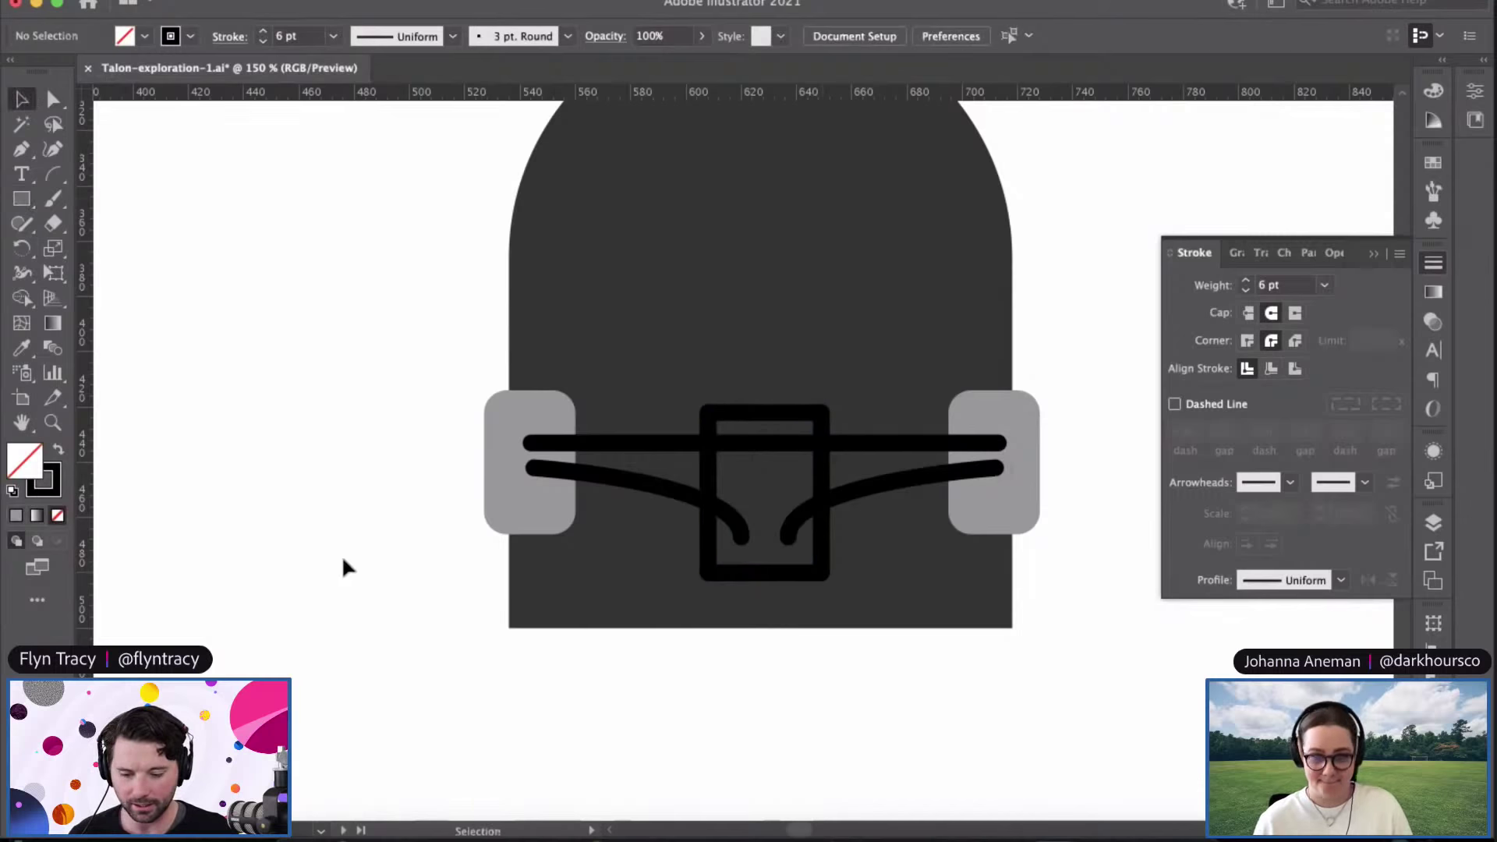
# Step: Group the two curved truck lines and show the alignment options
pyautogui.click(658, 488)
pyautogui.keyDown('shift'); pyautogui.click(905, 480); pyautogui.keyUp('shift')
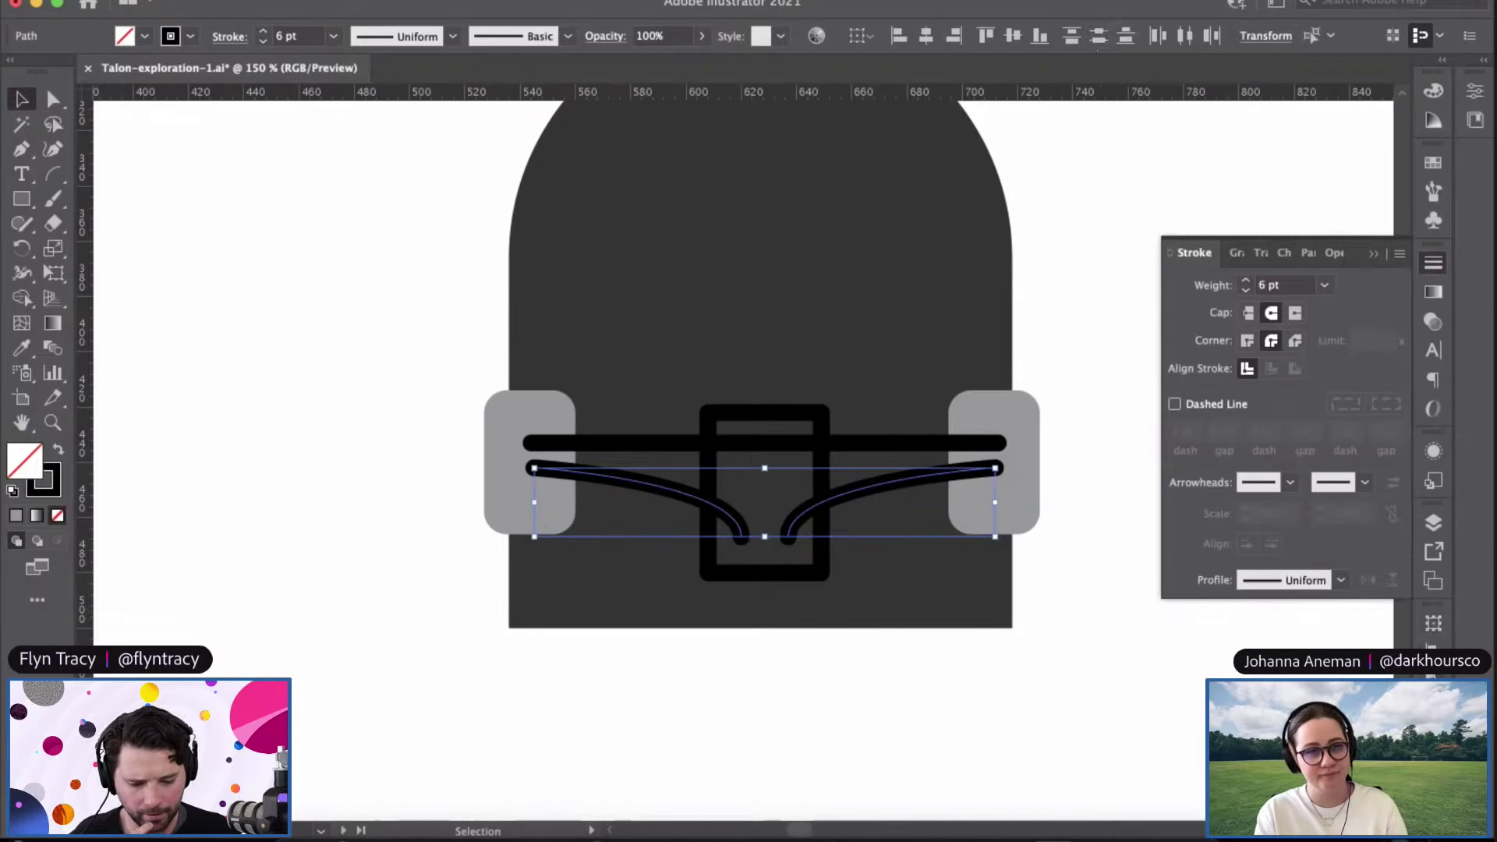
pyautogui.click(1433, 623)
pyautogui.click(1254, 612)
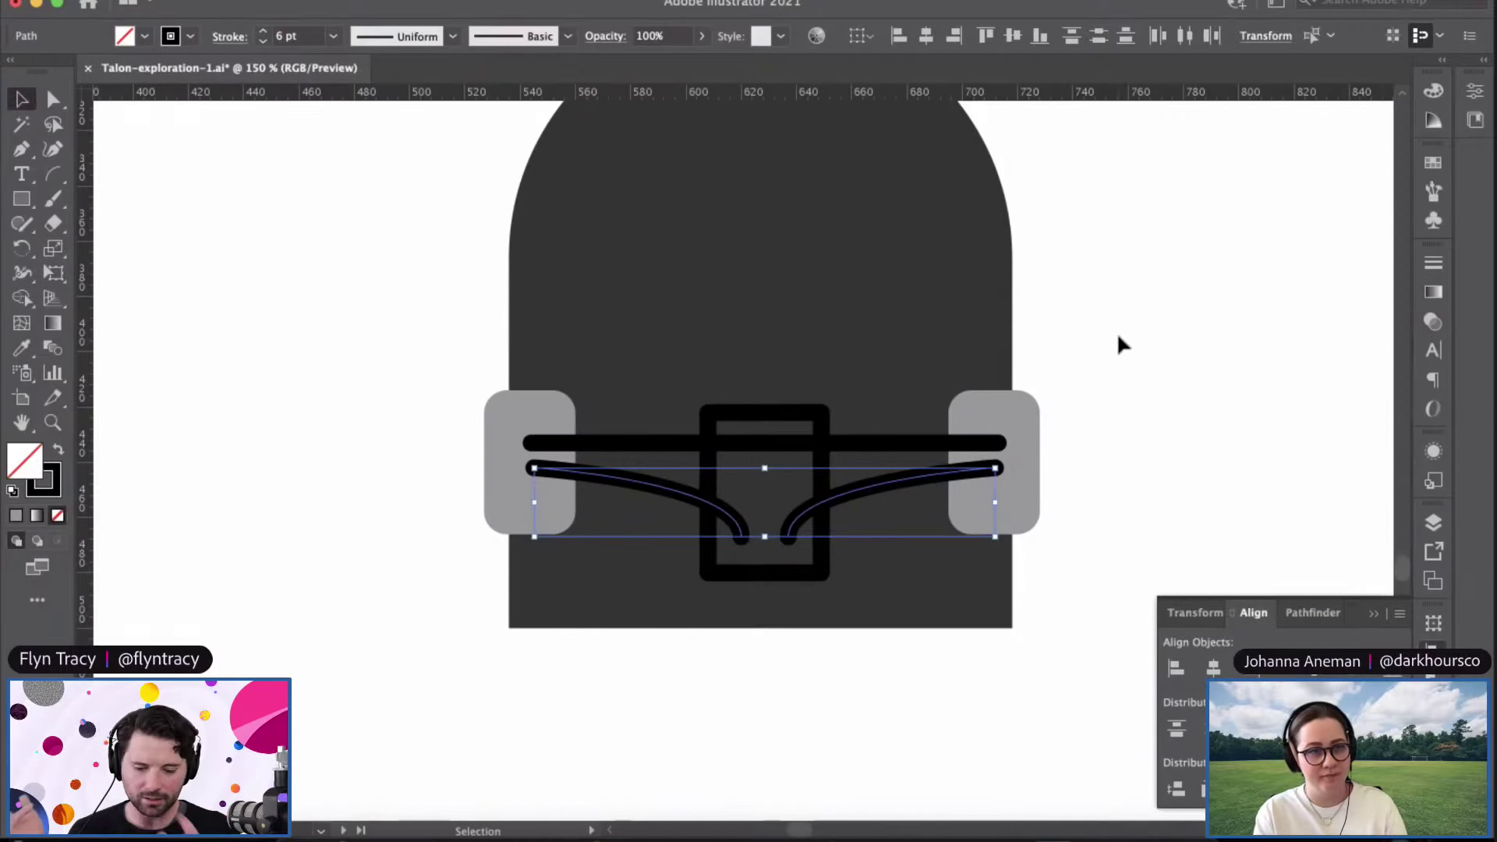
pyautogui.press('a')
pyautogui.press('v')
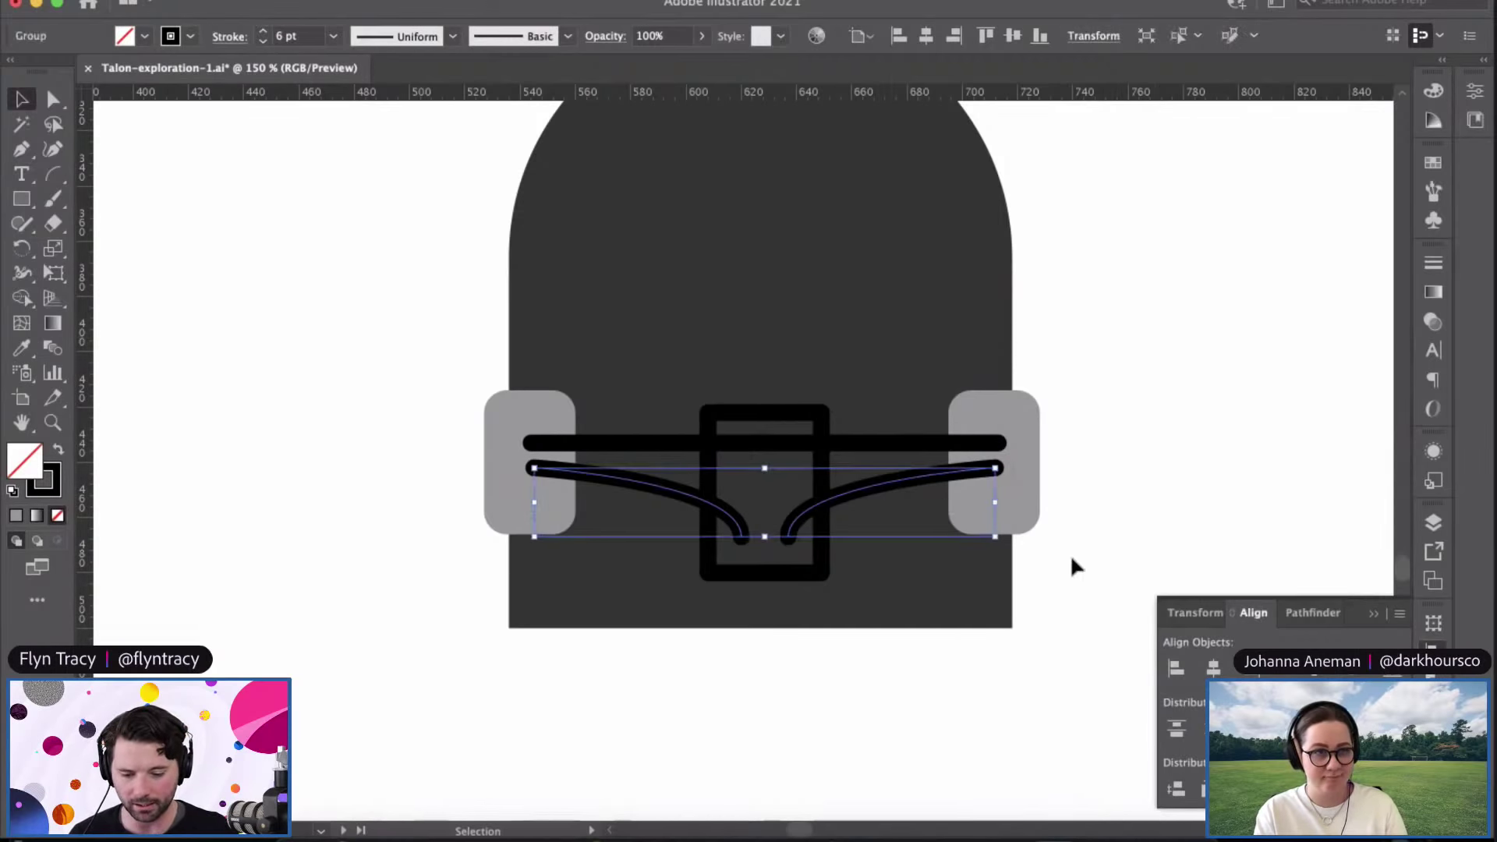
# Step: Group the two wheels and align the deck, wheels and truck parts on a common horizontal centre
pyautogui.click(1030, 428)
pyautogui.keyDown('shift'); pyautogui.click(502, 437); pyautogui.keyUp('shift')
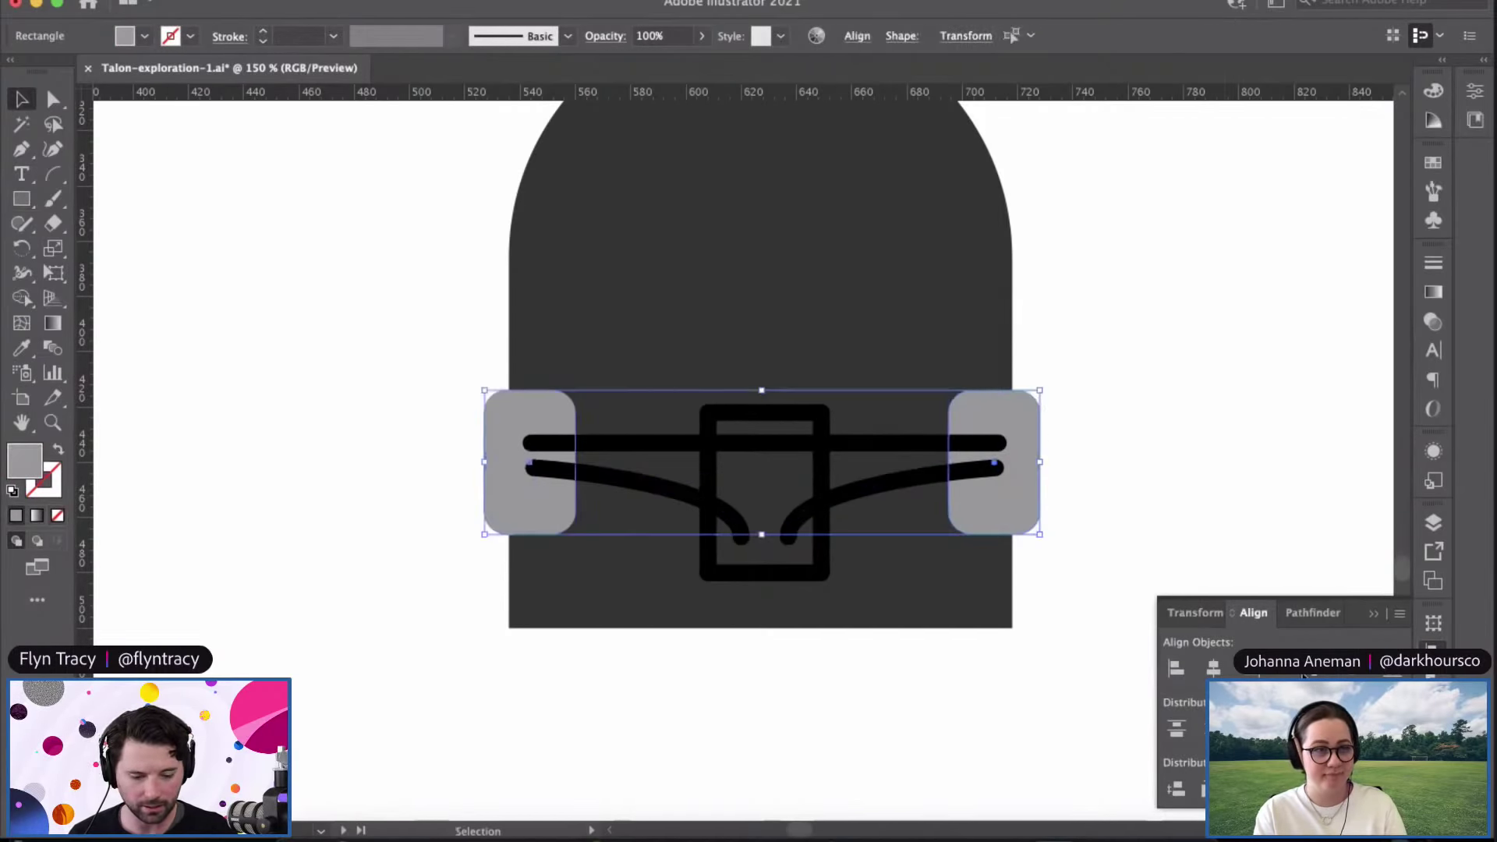
pyautogui.press('super+g')
pyautogui.moveTo(1137, 536); pyautogui.dragTo(451, 304)
pyautogui.click(925, 36)
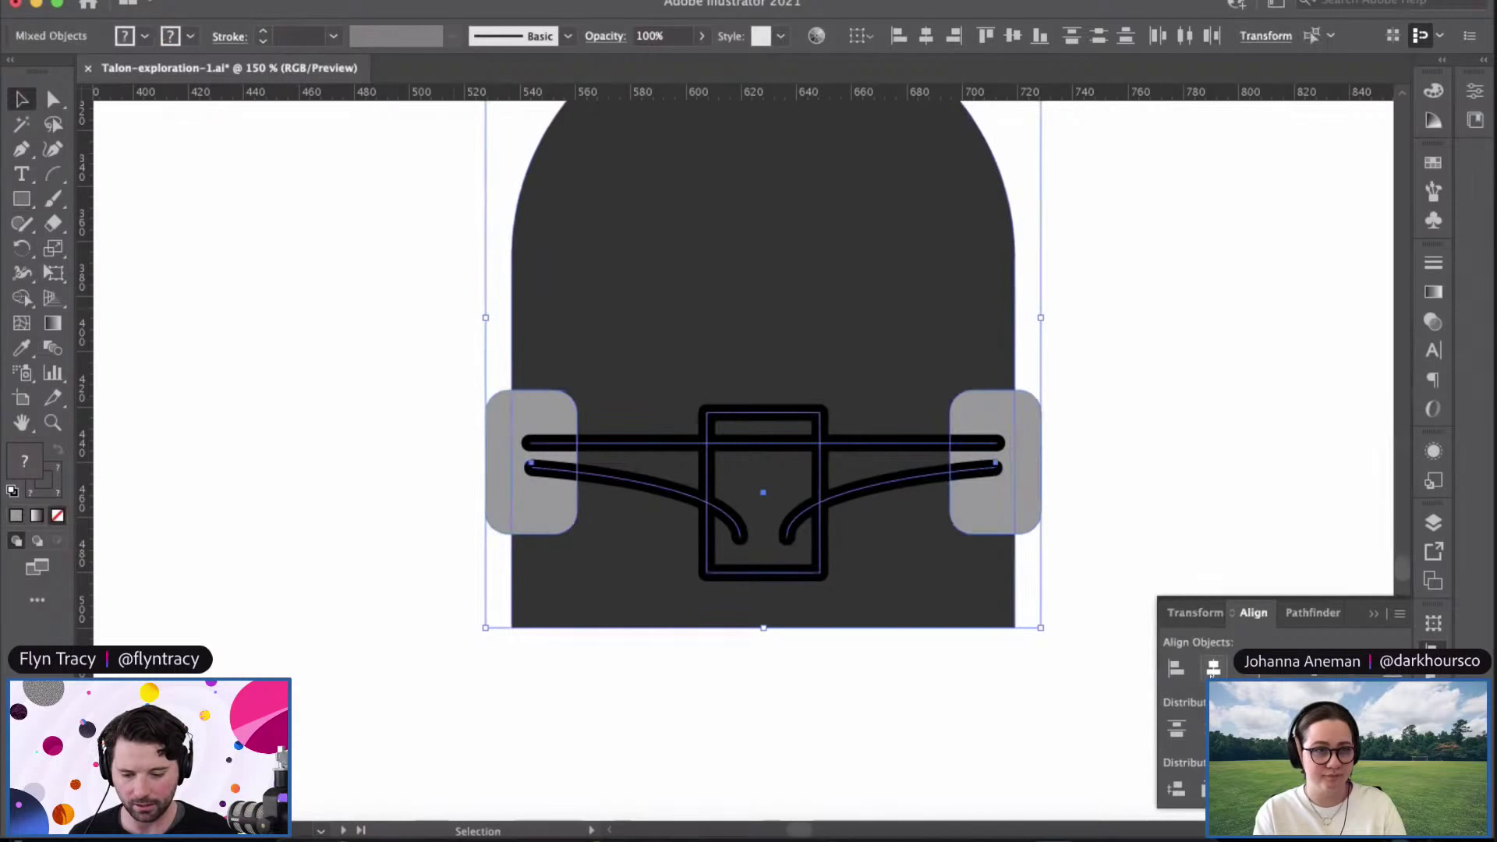
# Step: With the Pen tool, extend the right truck curve from its outer end straight up to the axle's right end
pyautogui.click(1176, 428)
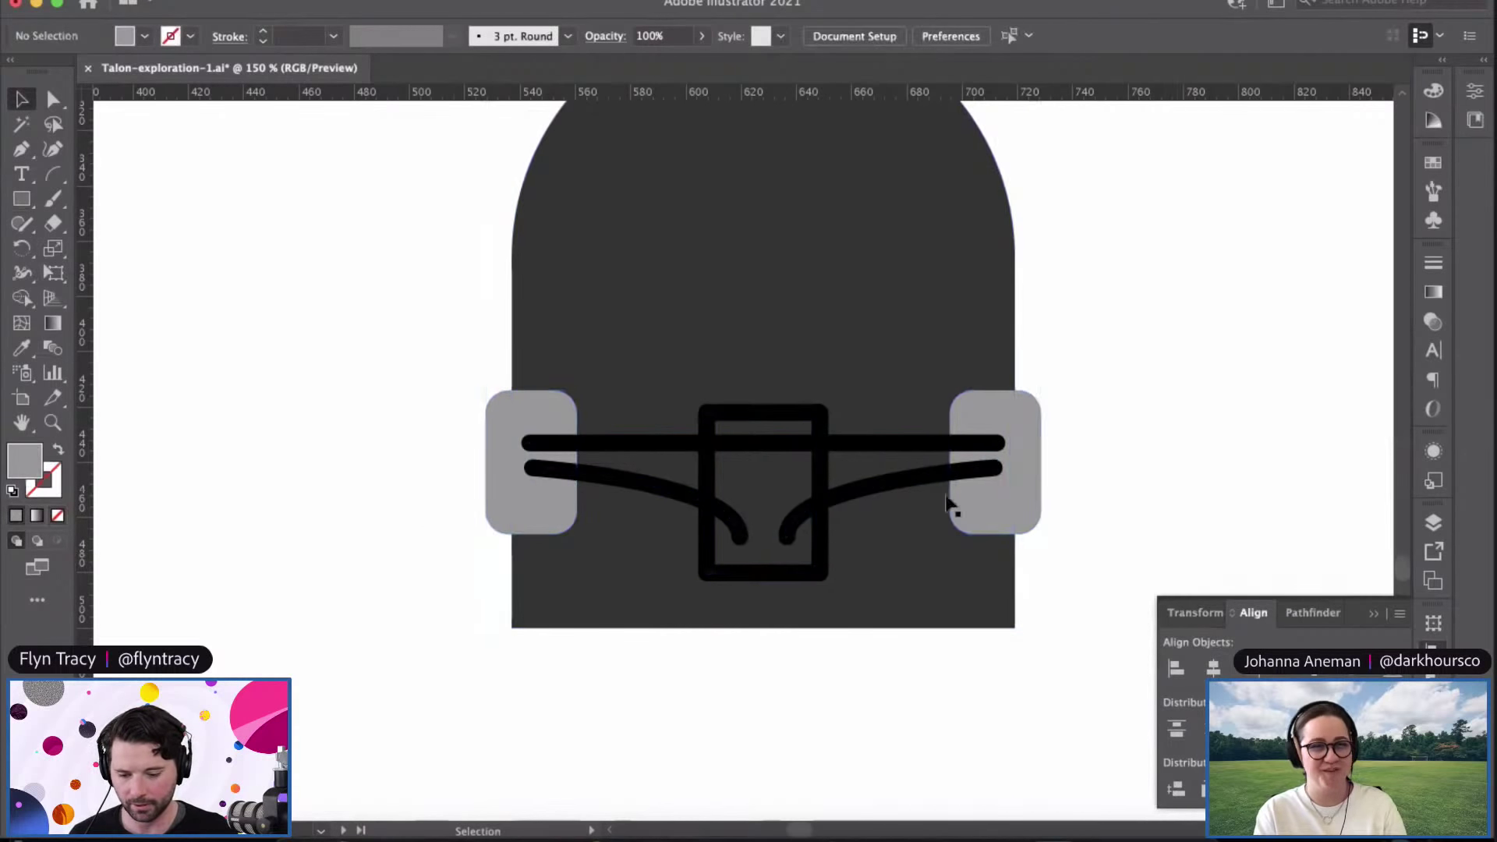
pyautogui.click(902, 489)
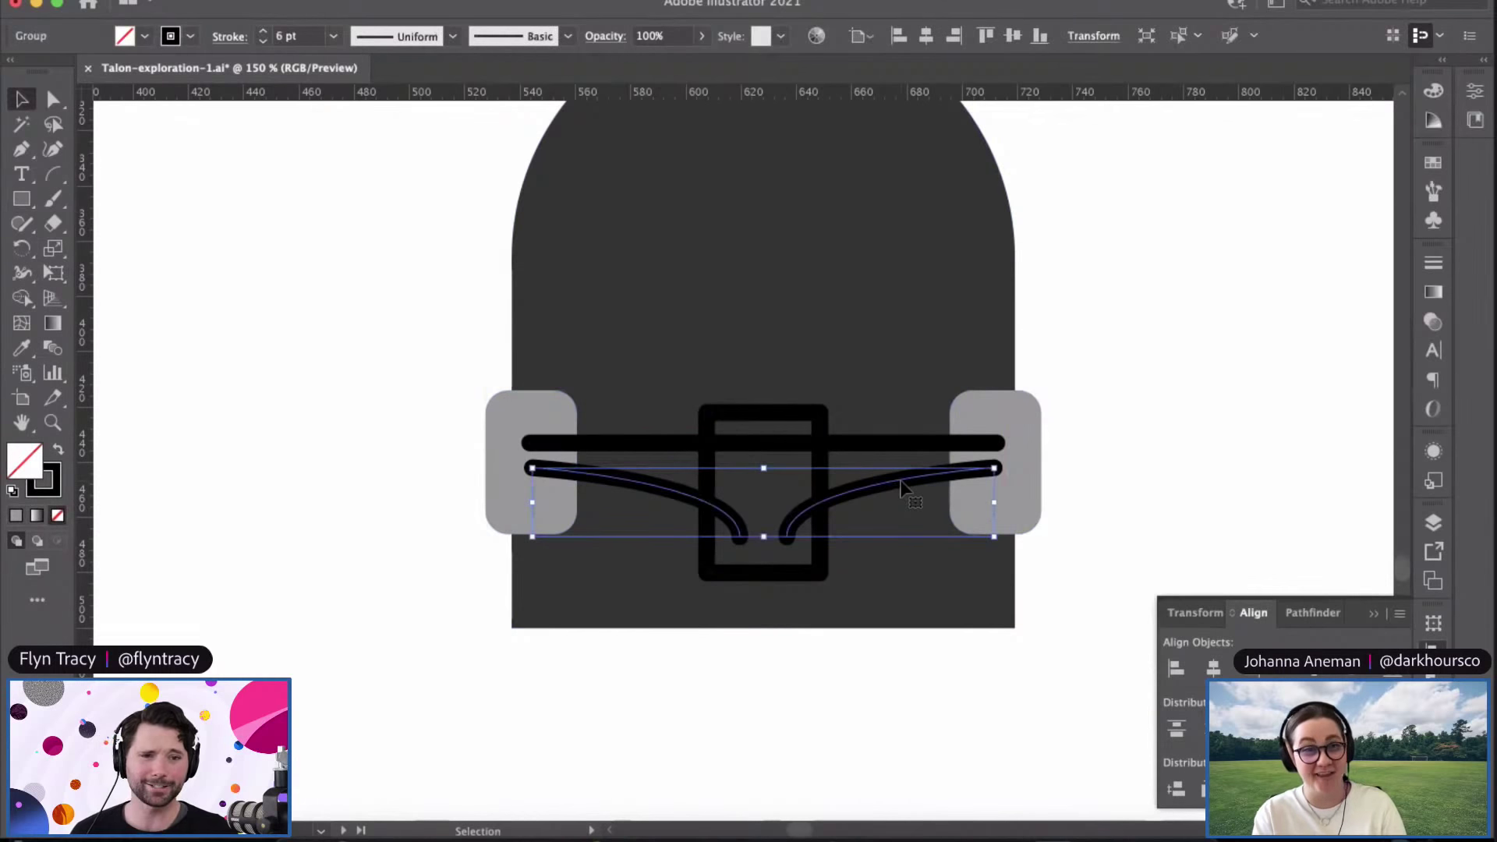
pyautogui.press('p')
pyautogui.press('super+equal')
pyautogui.press('super+equal')
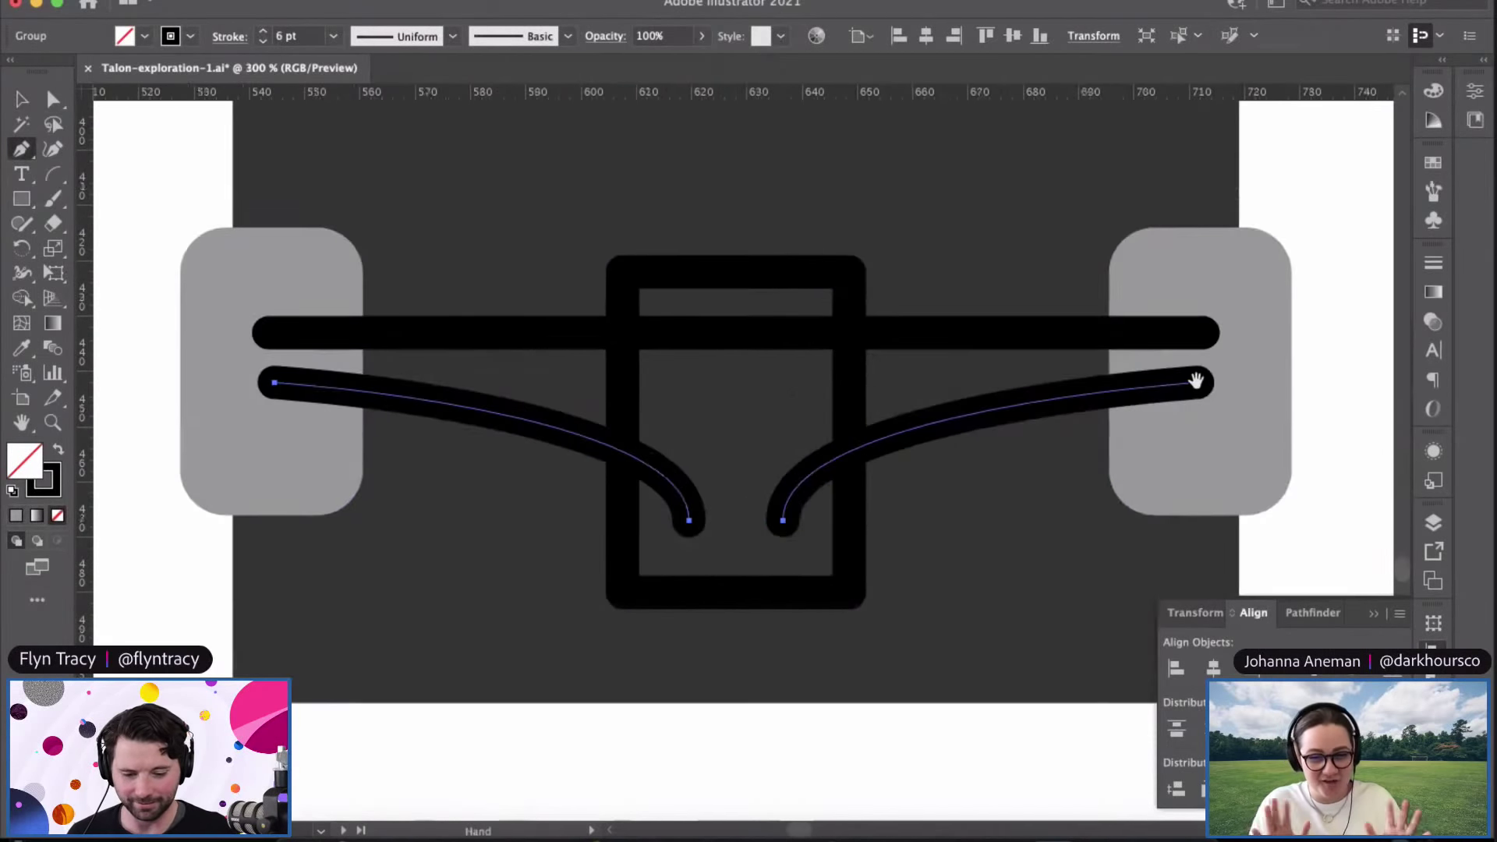
pyautogui.moveTo(1195, 381); pyautogui.dragTo(938, 461)
pyautogui.click(923, 461)
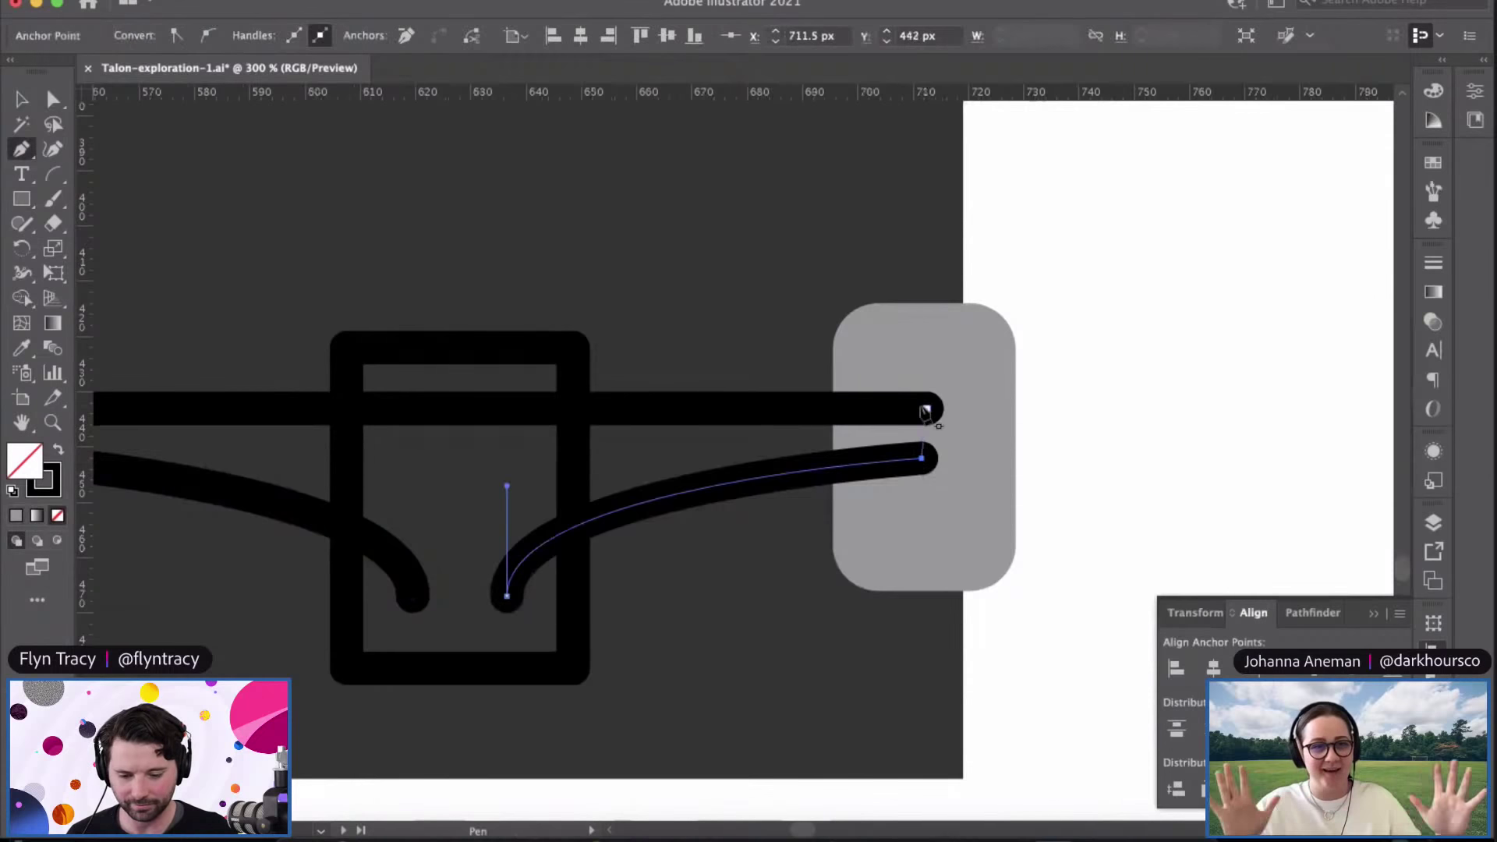
pyautogui.click(922, 412)
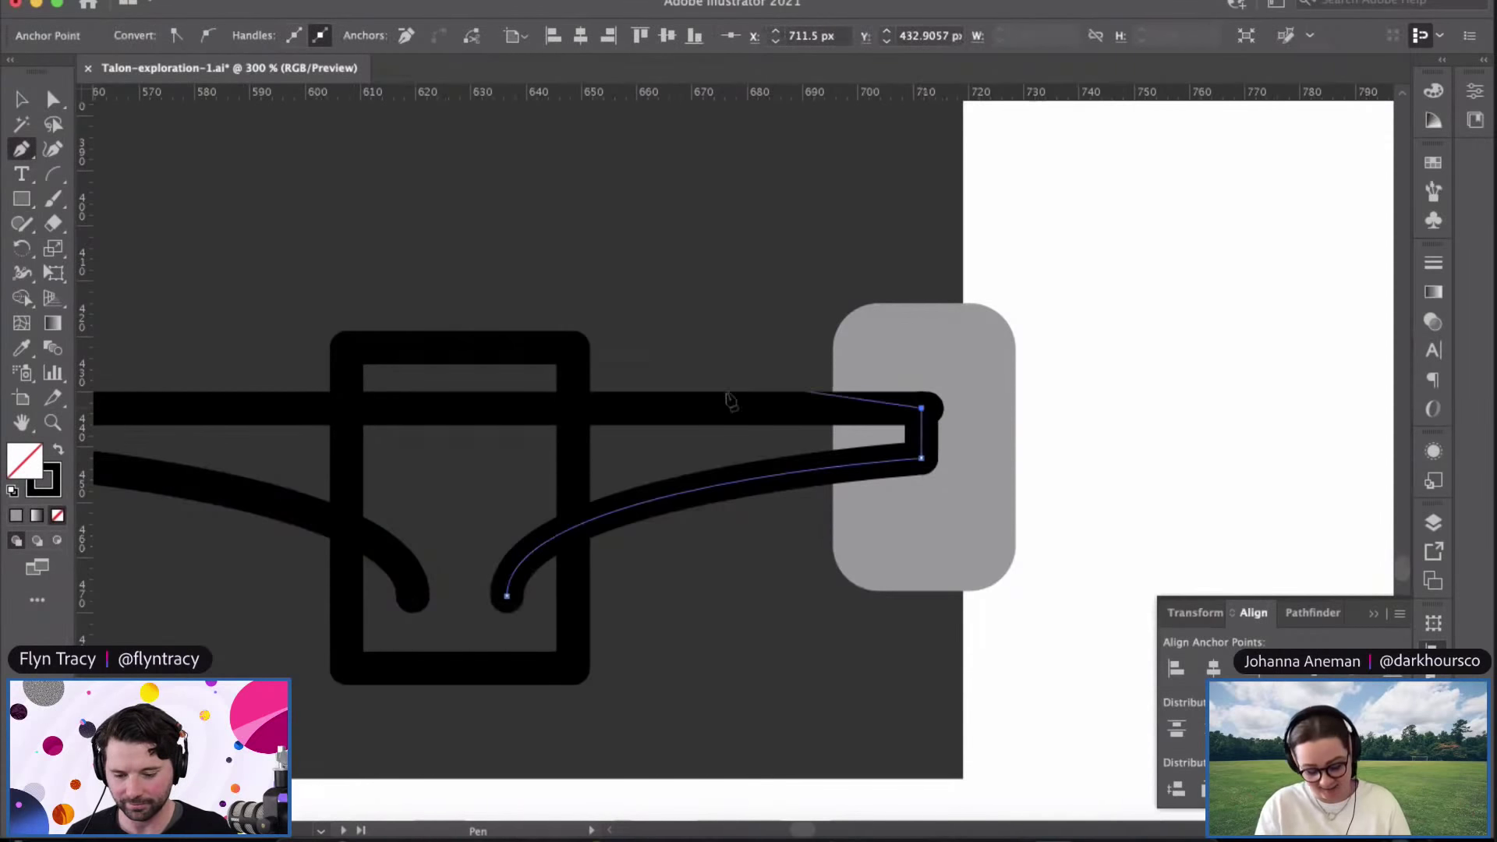
# Step: Continue the pen path along the axle to its left end, pick up the left curve's outer end, and finish drawing
pyautogui.moveTo(692, 401); pyautogui.dragTo(1260, 352)
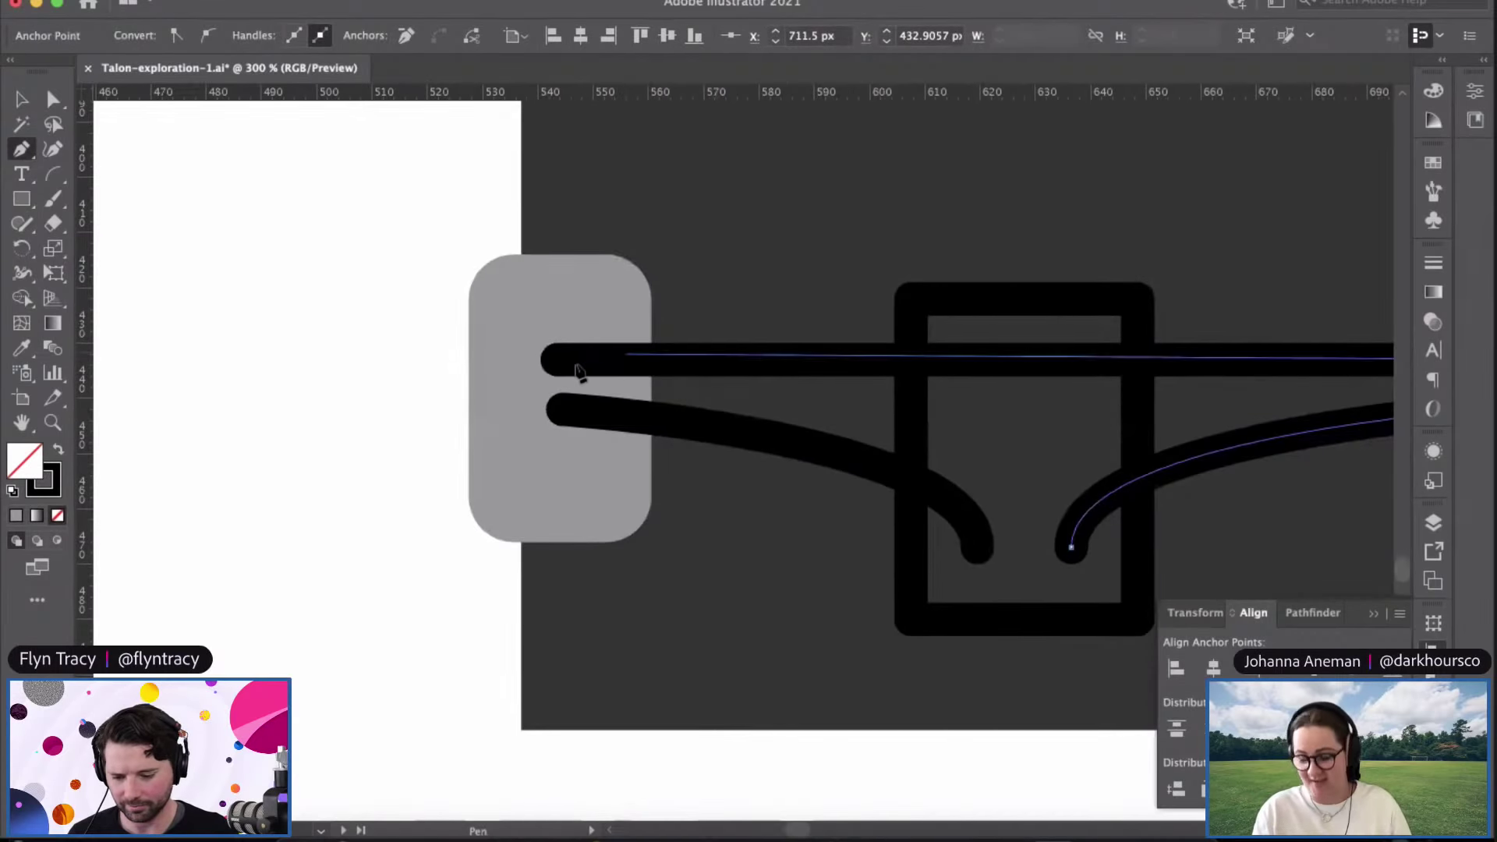
pyautogui.click(558, 362)
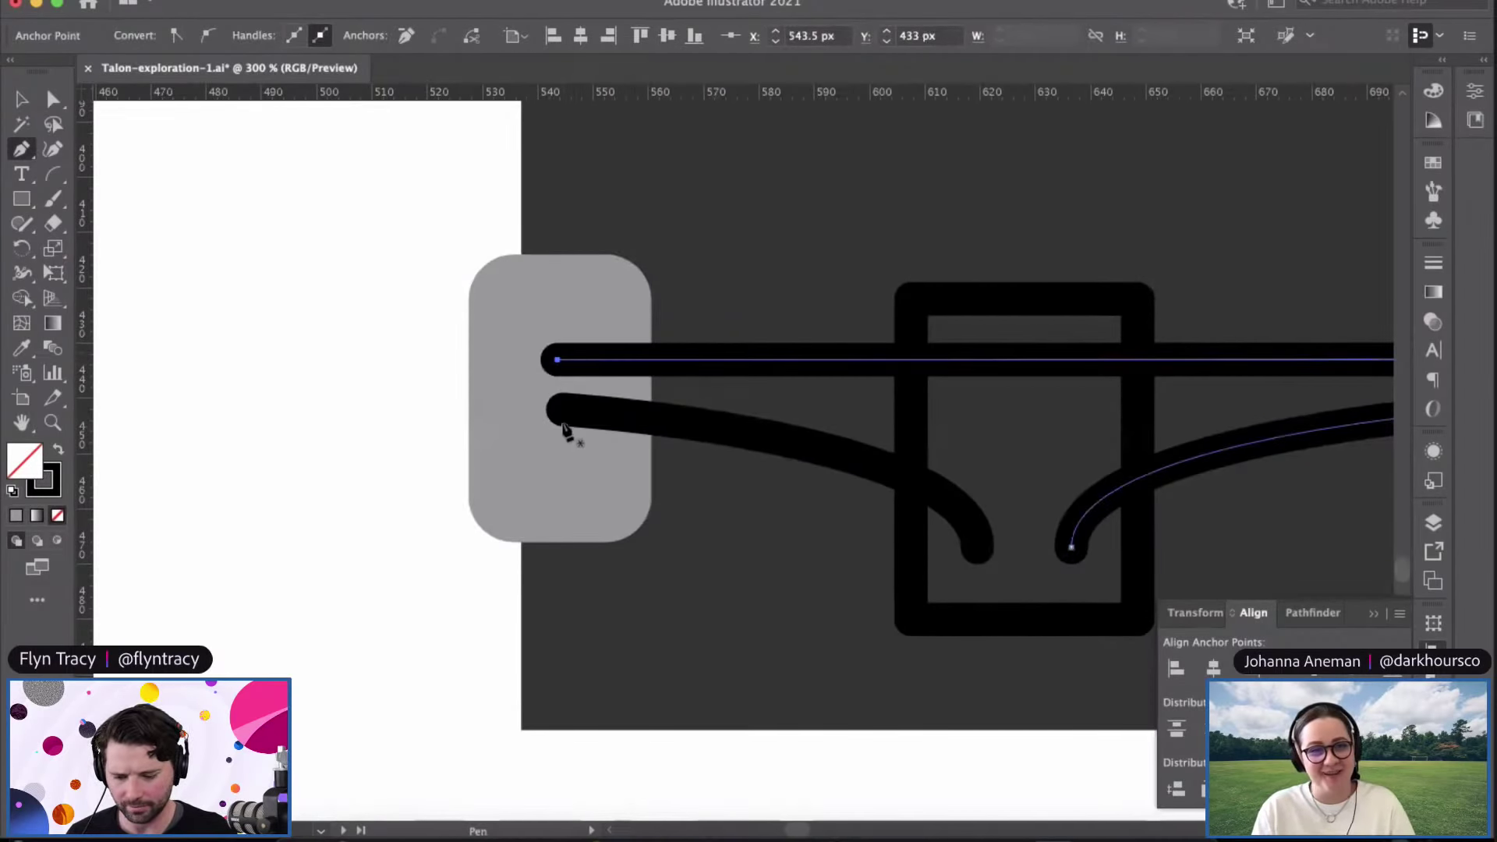
pyautogui.click(562, 410)
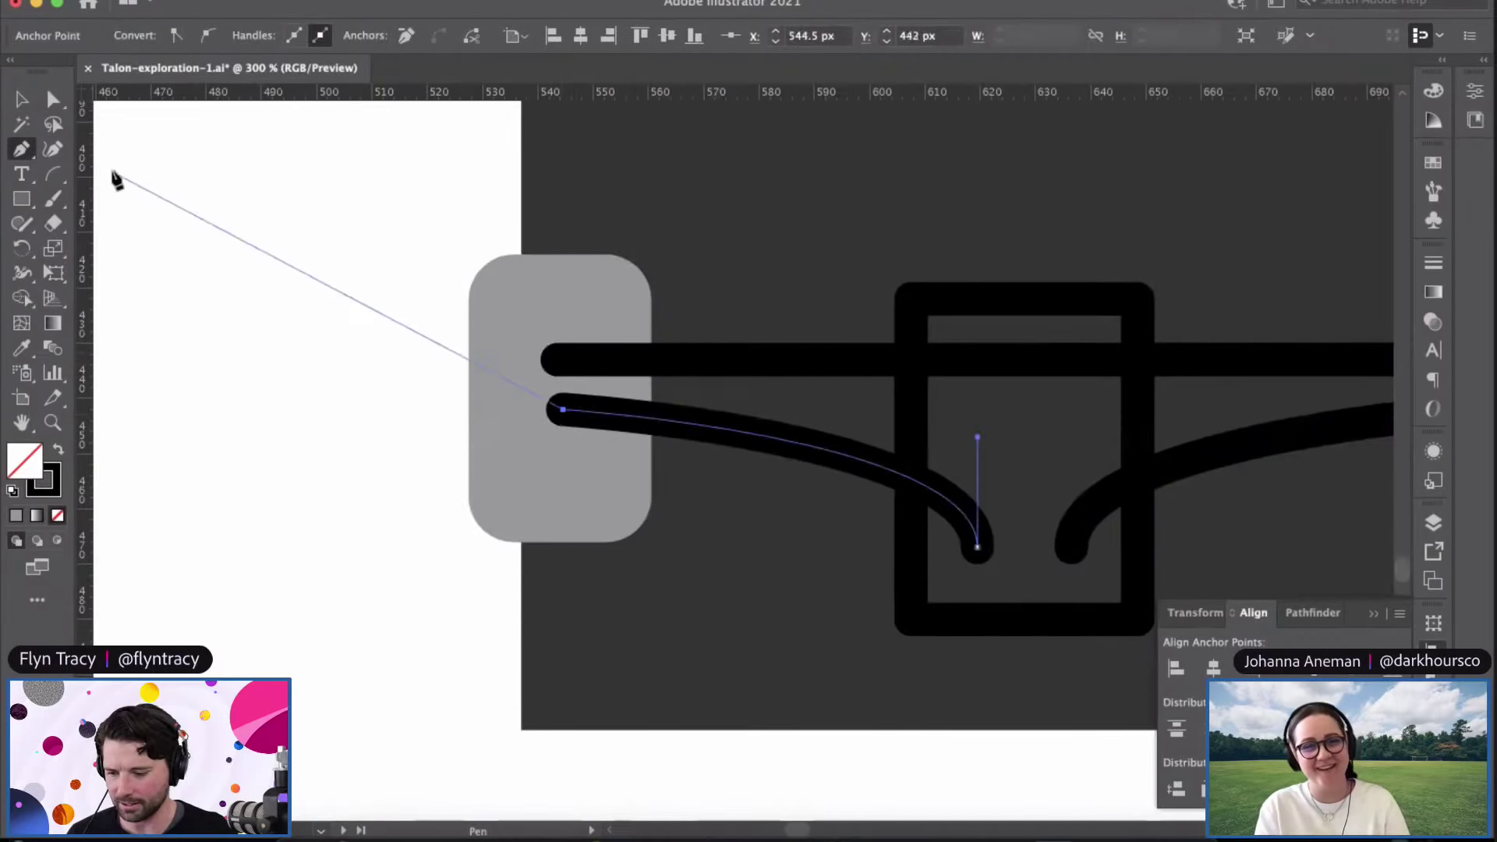
pyautogui.press('v')
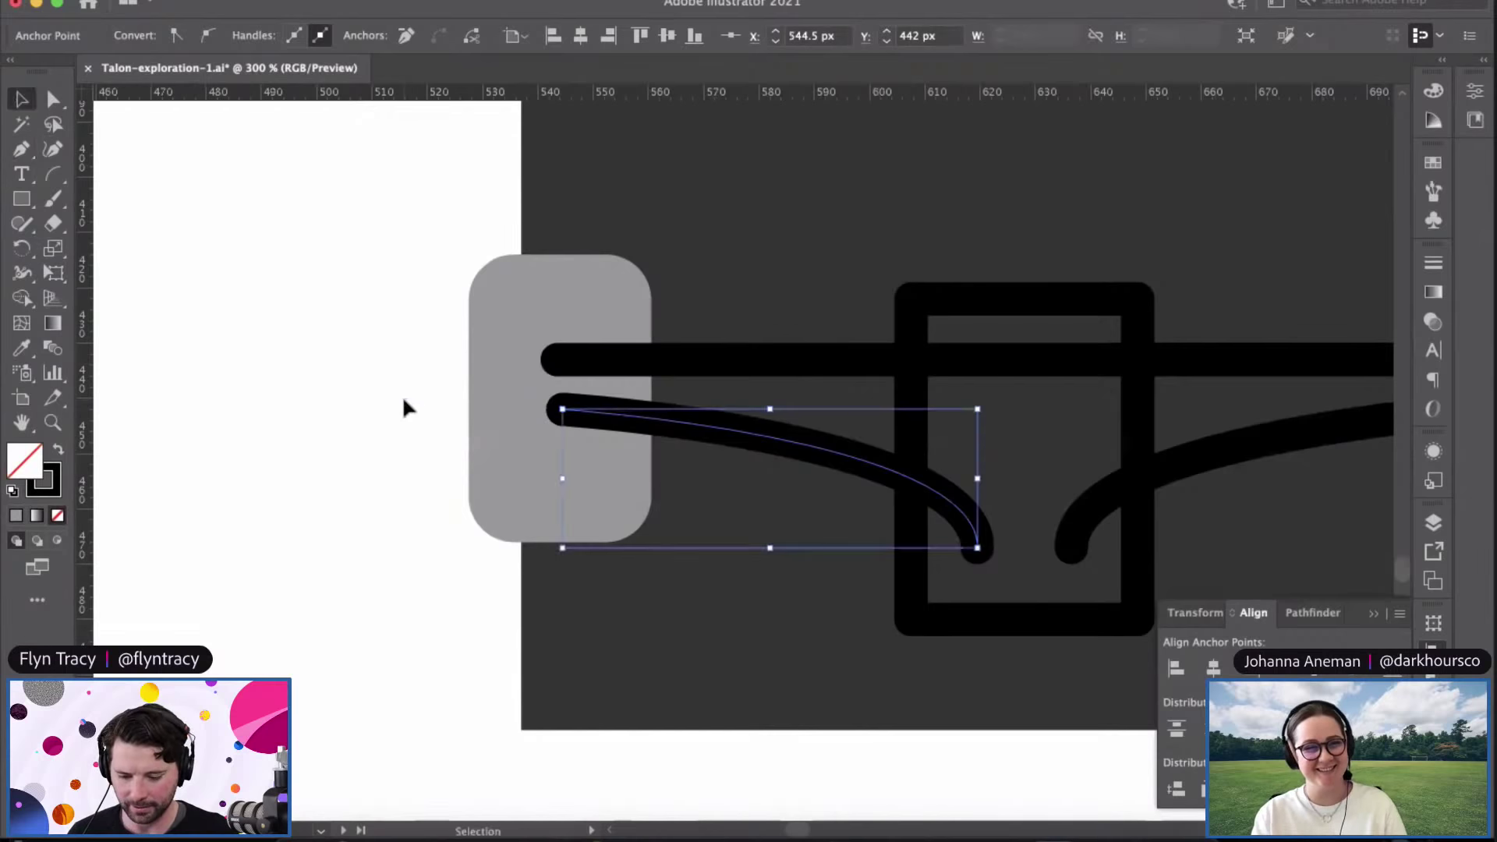
pyautogui.click(350, 427)
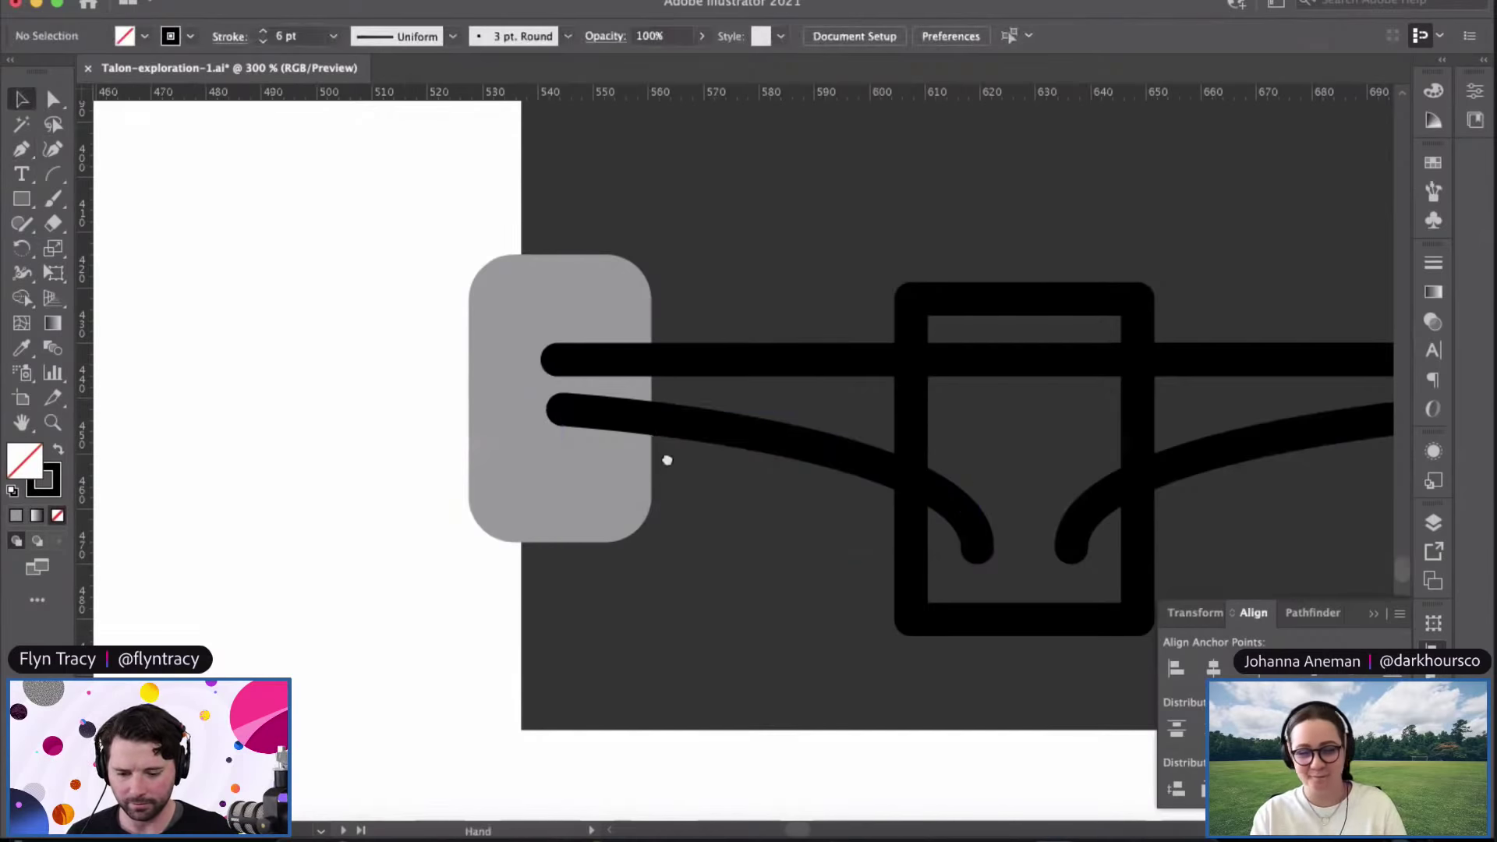
# Step: Bring the grouped wheels to the front so they cover the outer ends of the truck lines
pyautogui.scroll(-3, 652, 461)
pyautogui.click(631, 452)
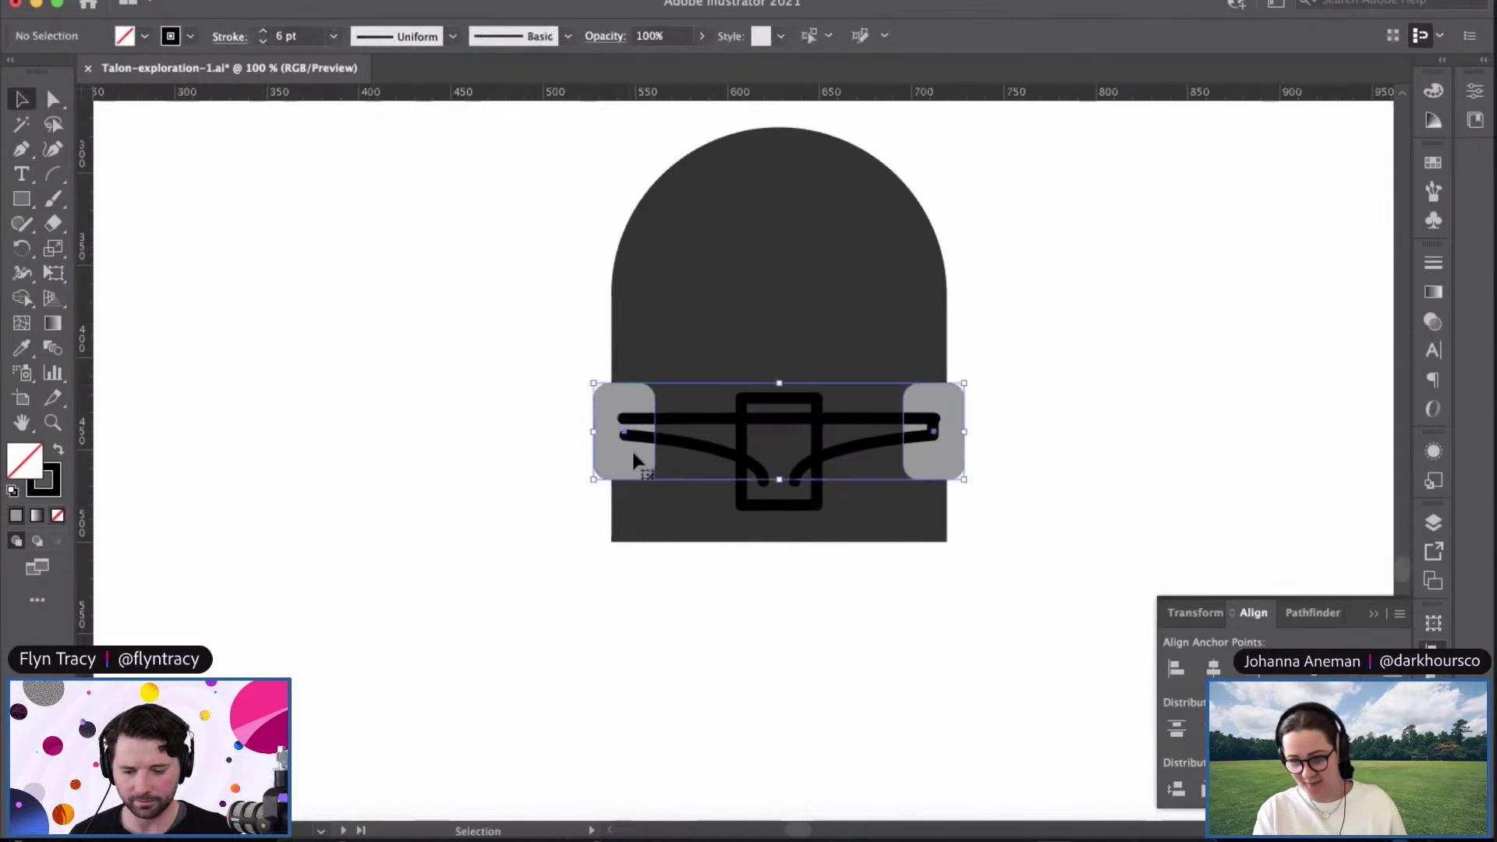
pyautogui.press('super+shift+bracketright')
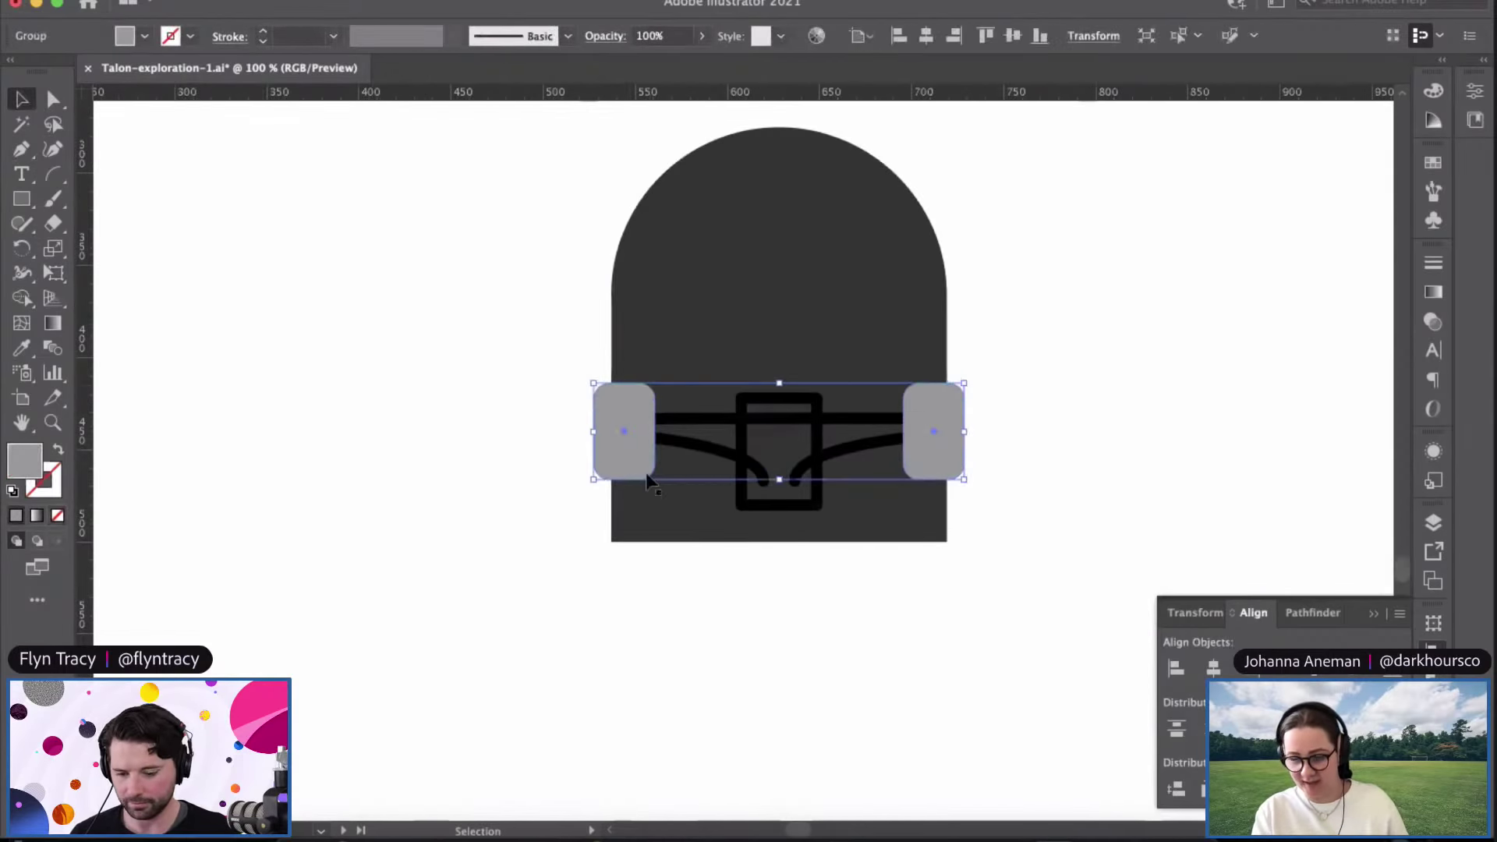
pyautogui.click(515, 450)
# Step: Examine the truck lines up close and the whole deck beside the reference board and sketch
pyautogui.scroll(-2, 867, 546)
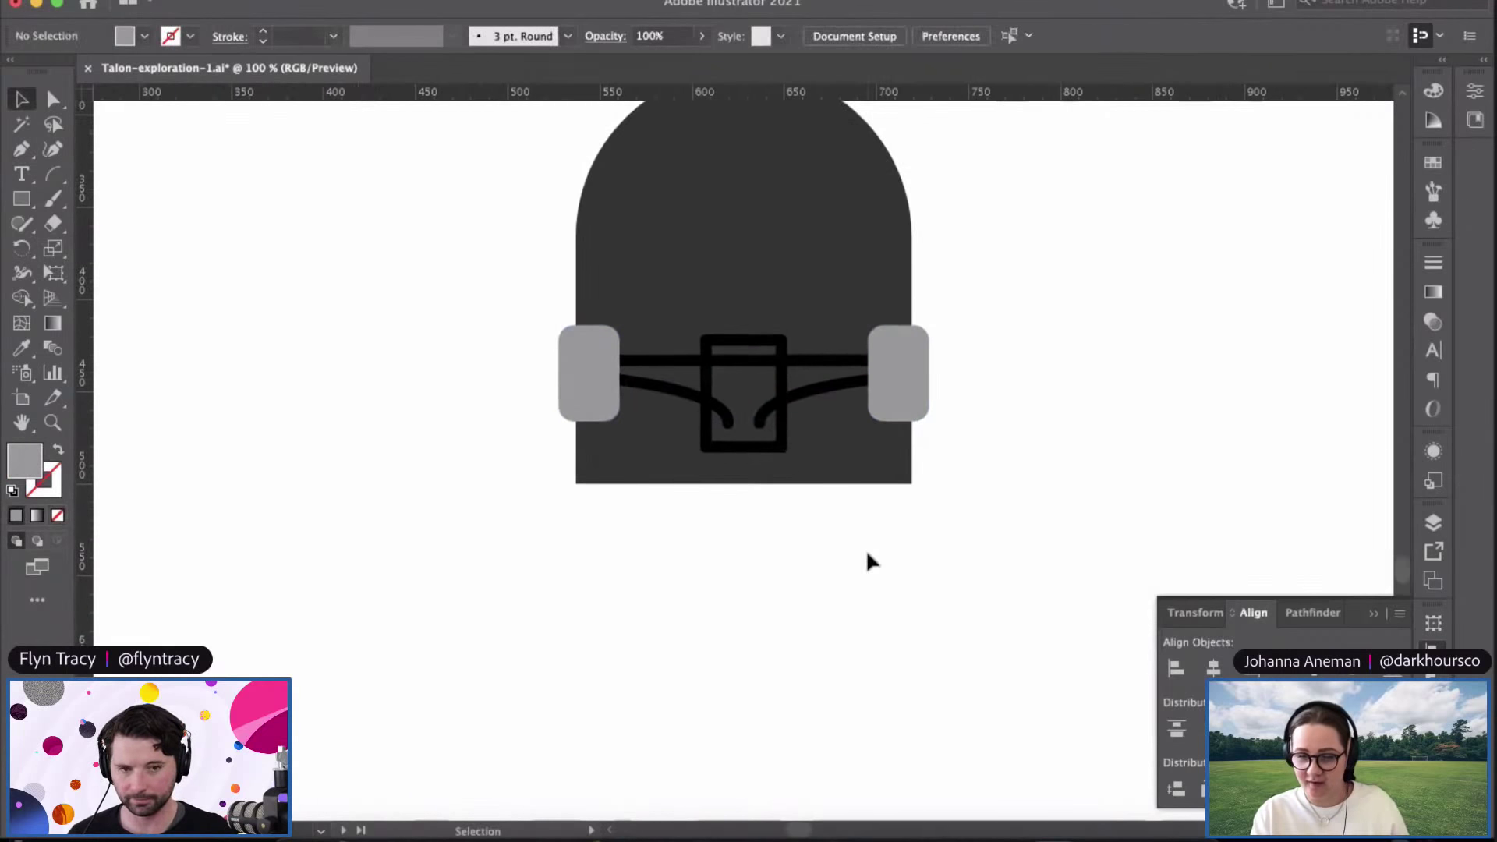
pyautogui.scroll(-3, 866, 549)
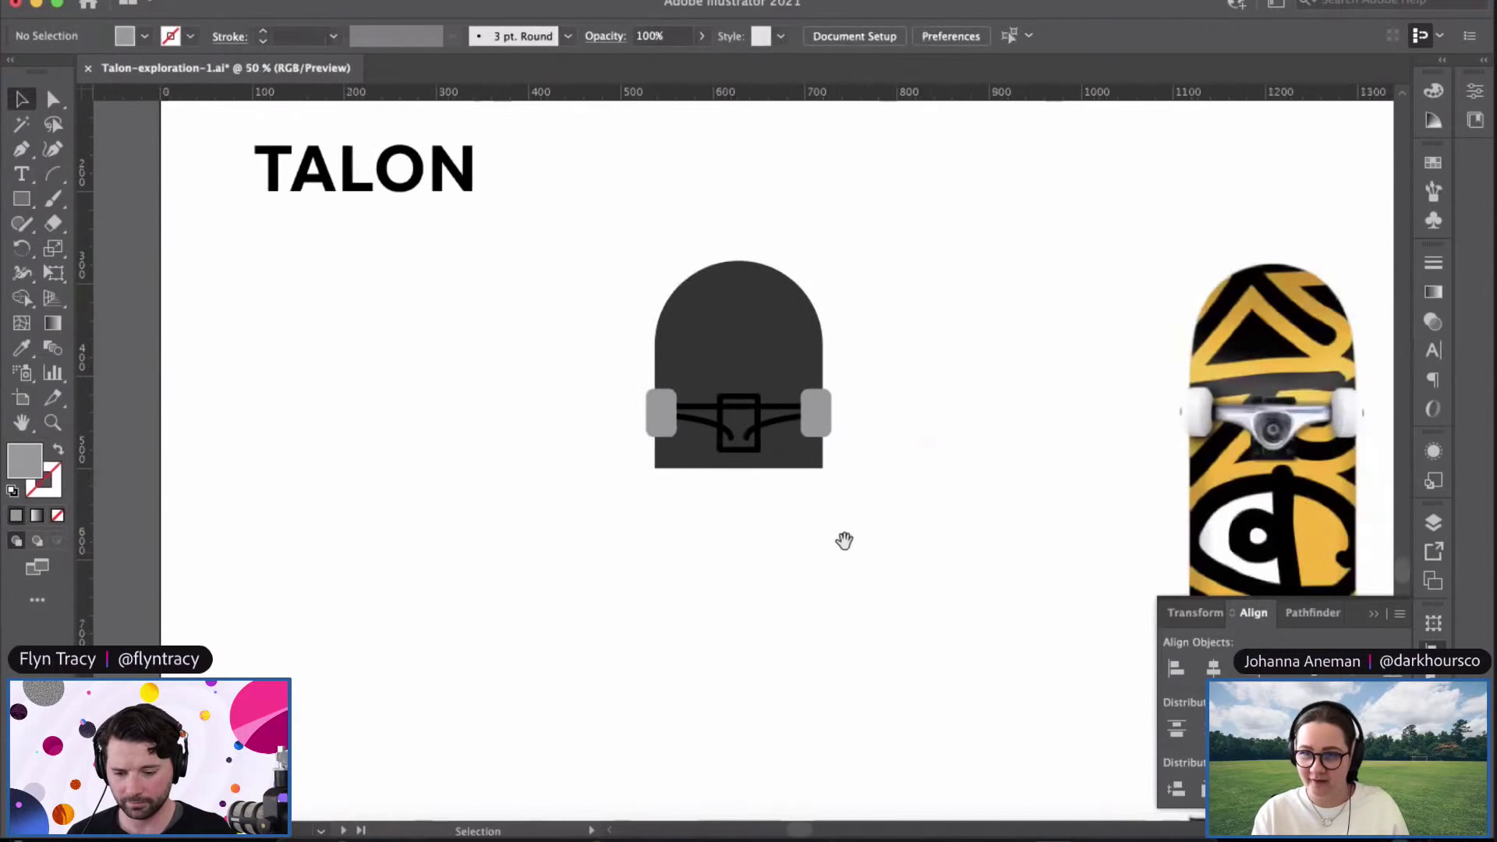
pyautogui.press('super+equal')
pyautogui.press('super+equal')
pyautogui.press('super+equal')
pyautogui.press('super+equal')
pyautogui.press('super+equal')
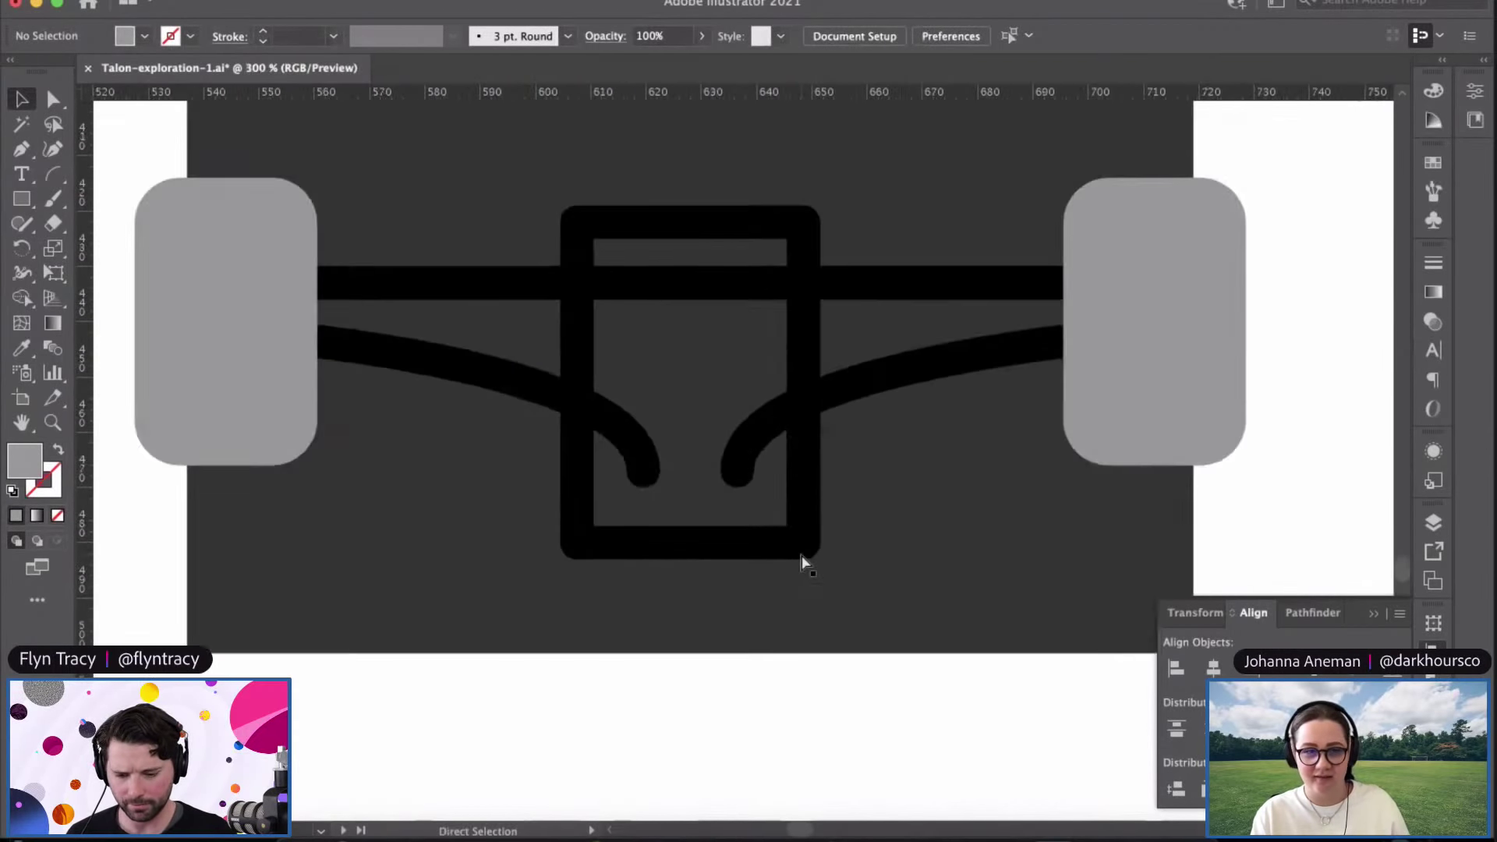
pyautogui.press('super+minus')
pyautogui.press('super+minus')
pyautogui.press('super+minus')
pyautogui.press('super+minus')
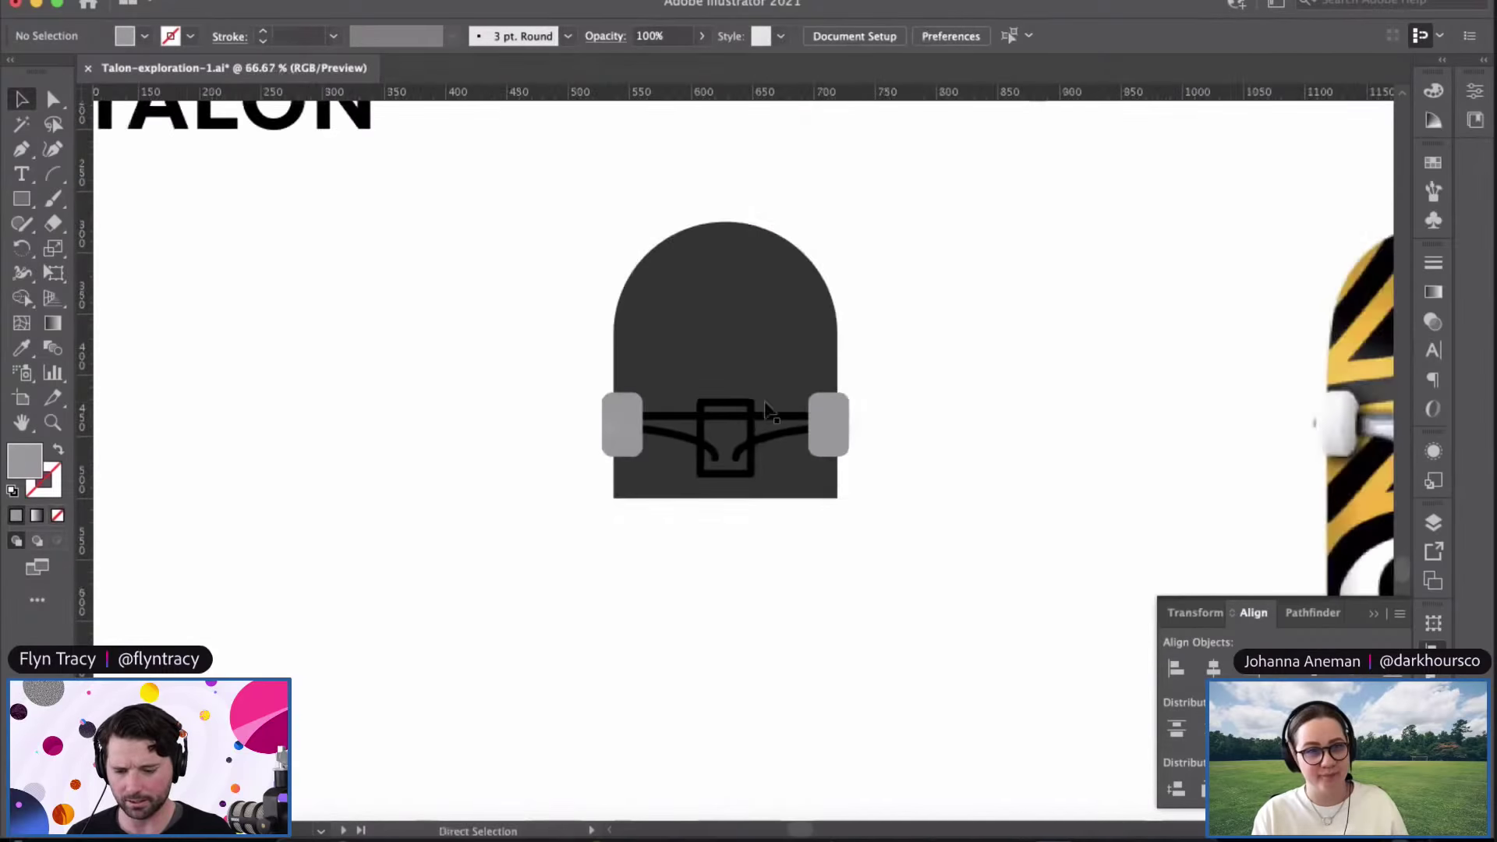
pyautogui.press('super+minus')
pyautogui.press('super+minus')
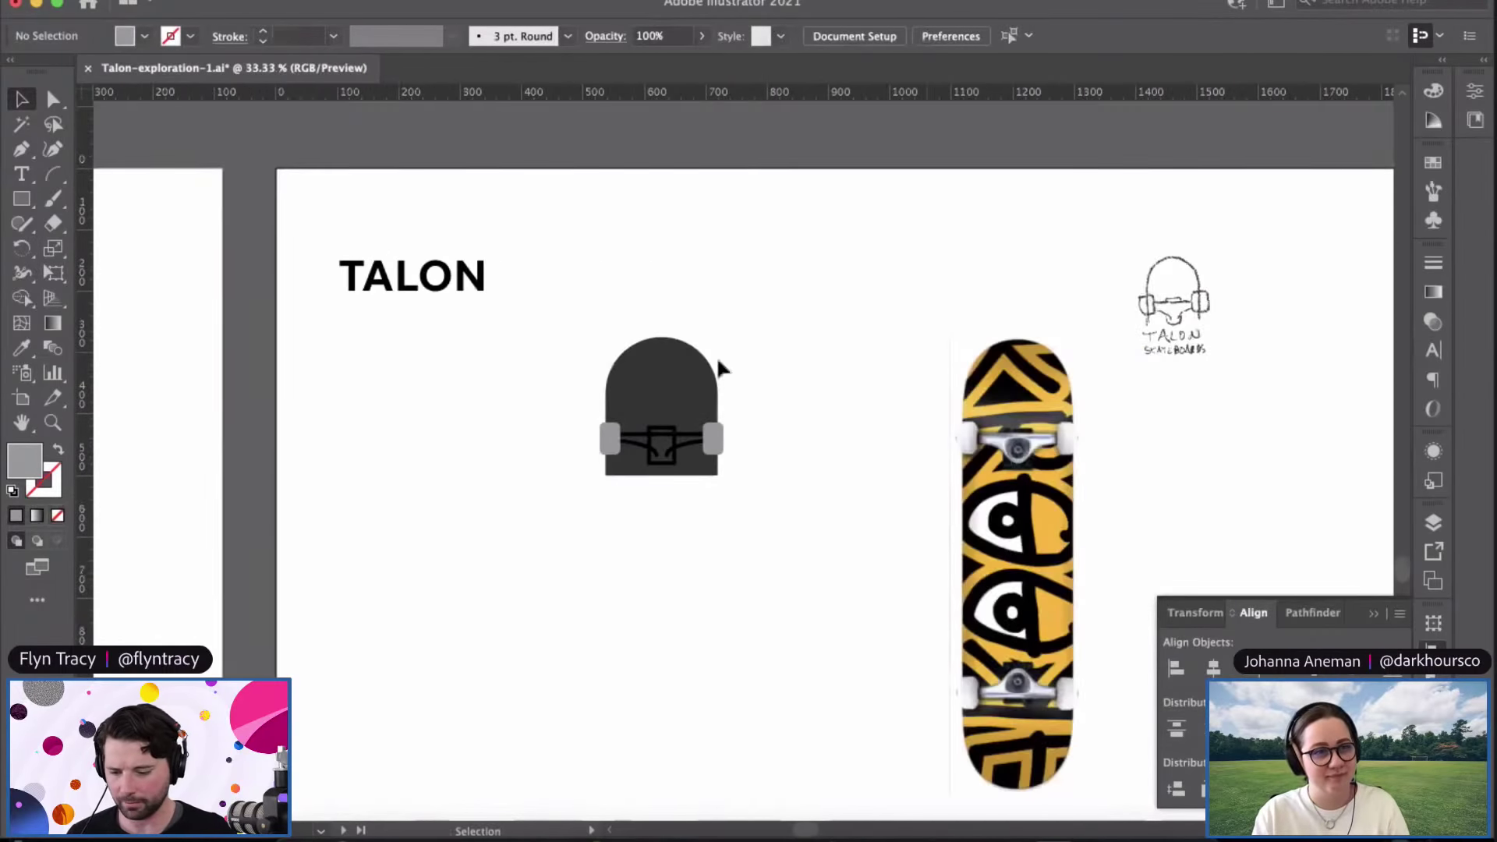
pyautogui.moveTo(387, 279); pyautogui.dragTo(624, 513)
pyautogui.click(545, 599)
pyautogui.click(624, 522)
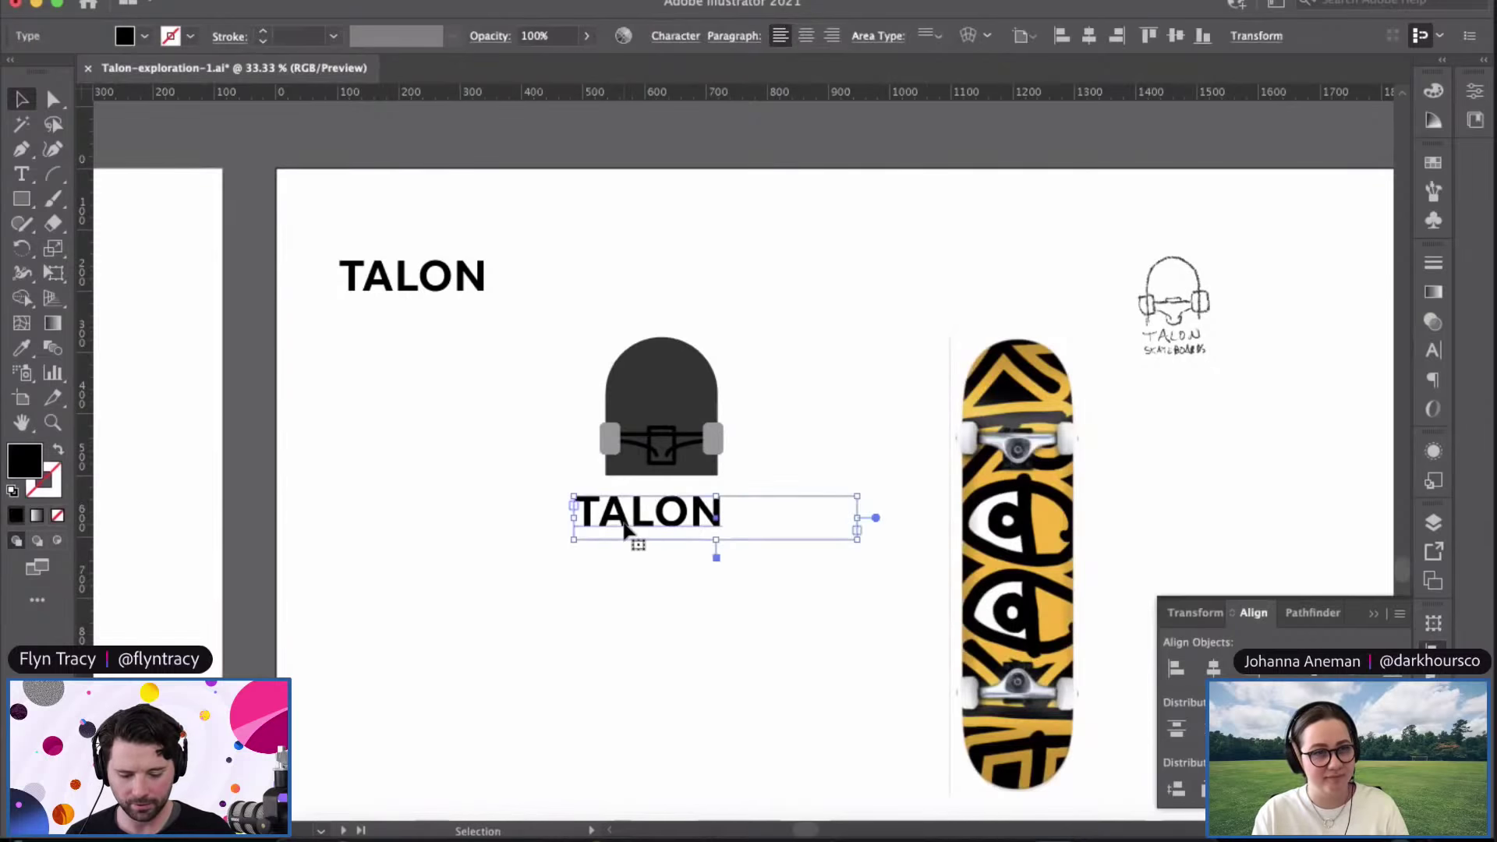
pyautogui.press('Delete')
# Step: Copy the blackletter TALON wordmark from the type exploration artboard and place it on the skateboard artboard just below the deck
pyautogui.hscroll(-10, 662, 438)
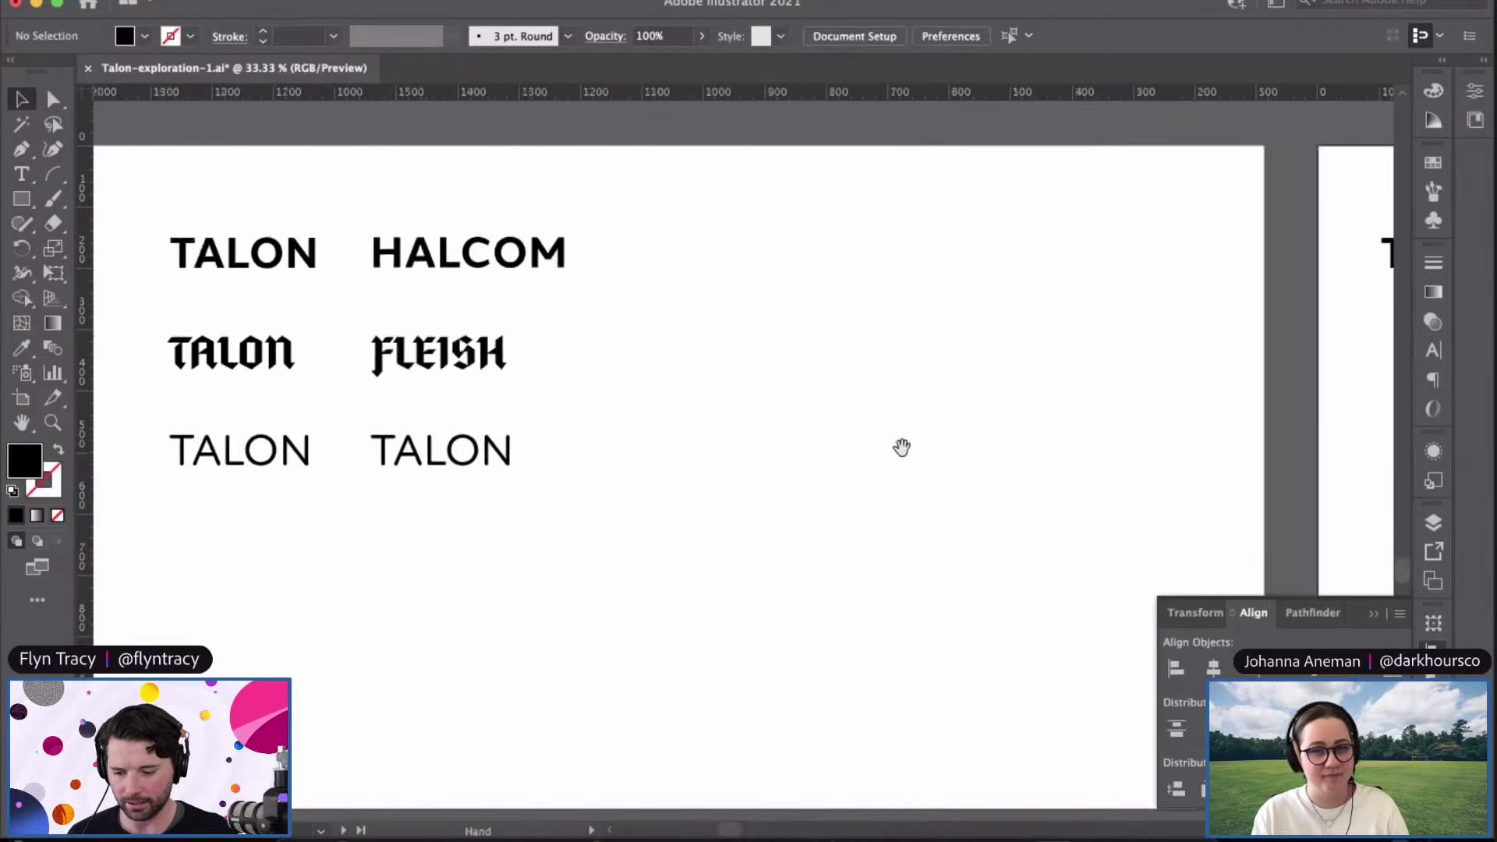
pyautogui.click(378, 356)
pyautogui.click(1100, 420)
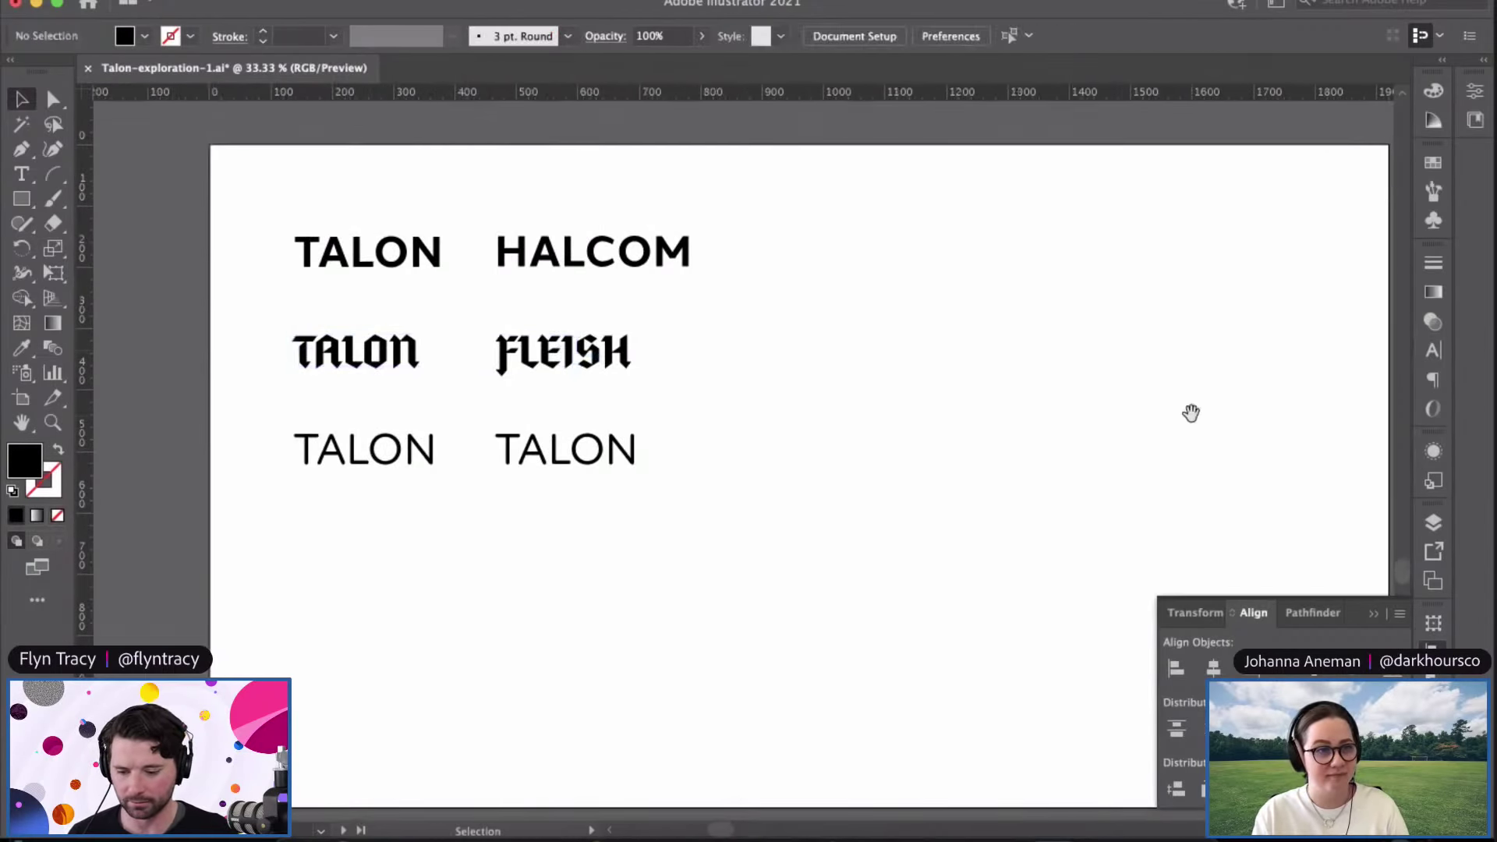
pyautogui.moveTo(1190, 415); pyautogui.dragTo(556, 425)
pyautogui.hscroll(5, 714, 446)
pyautogui.write('TALON')
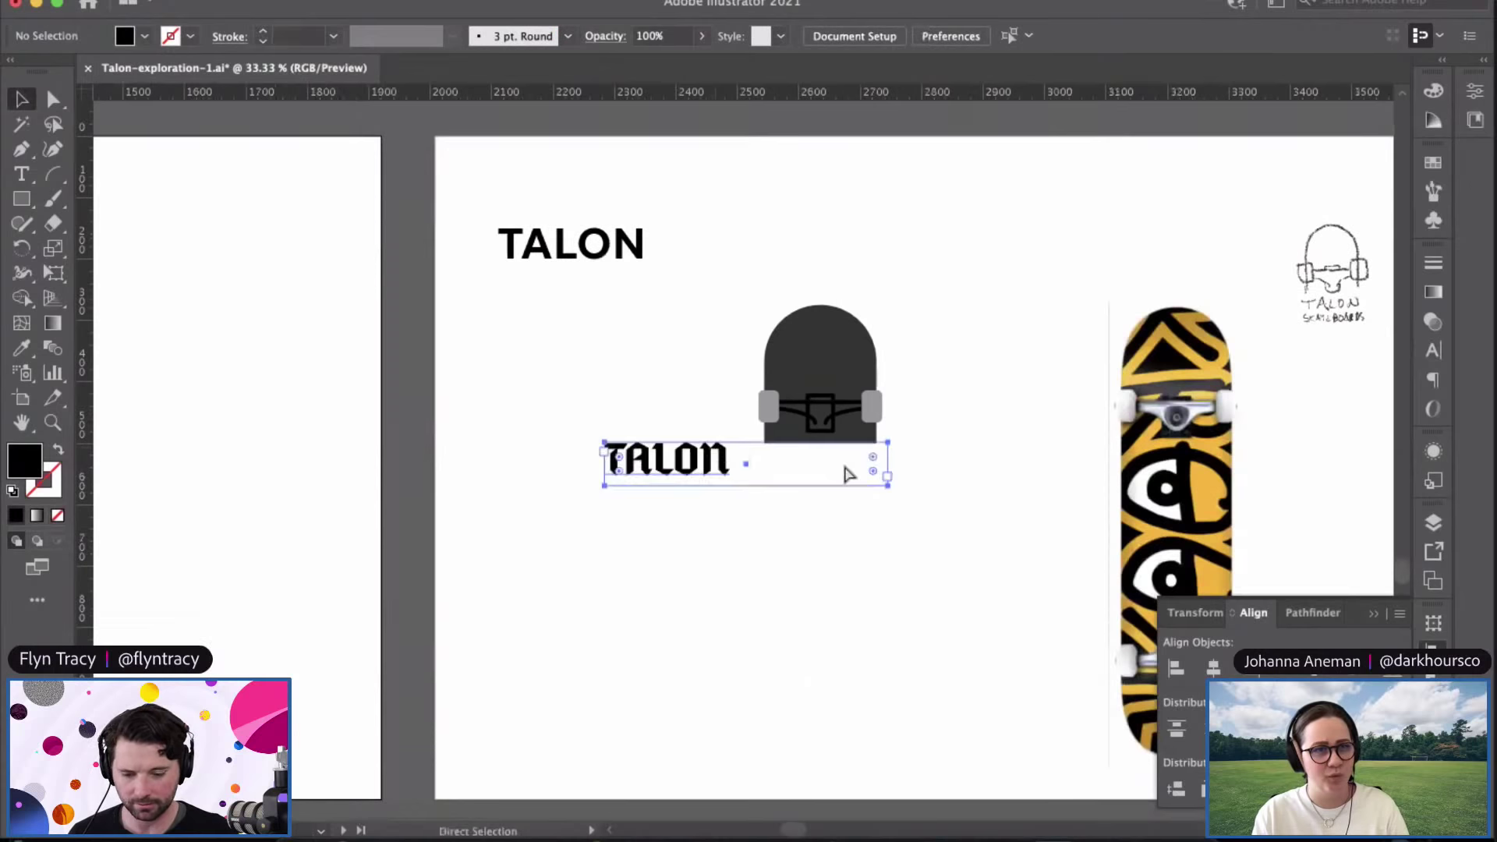
# Step: Centre-align the text of the blackletter TALON wordmark within its text frame
pyautogui.doubleClick(672, 468)
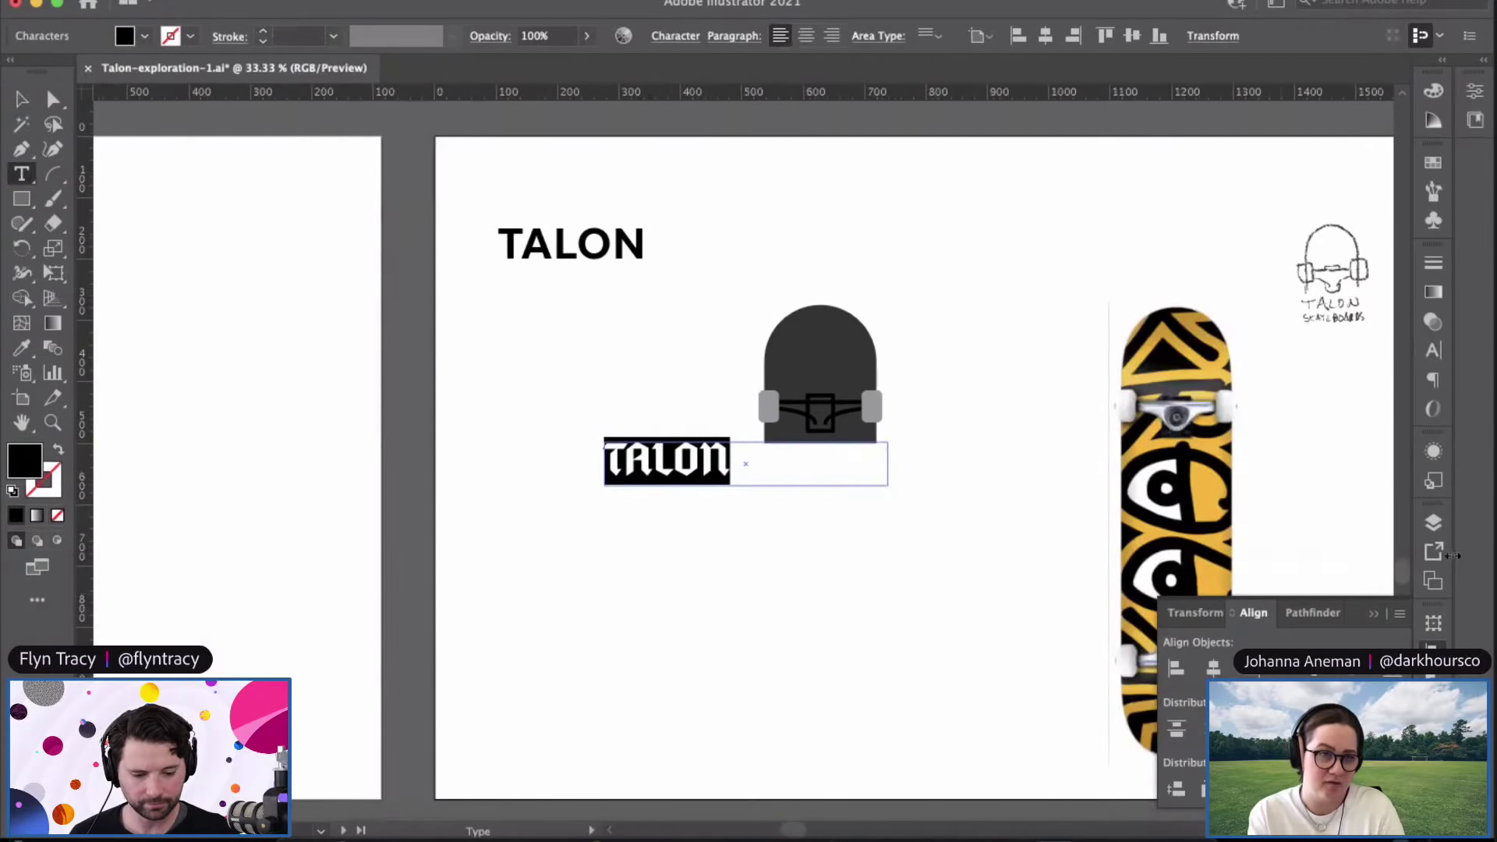
pyautogui.press('super+t')
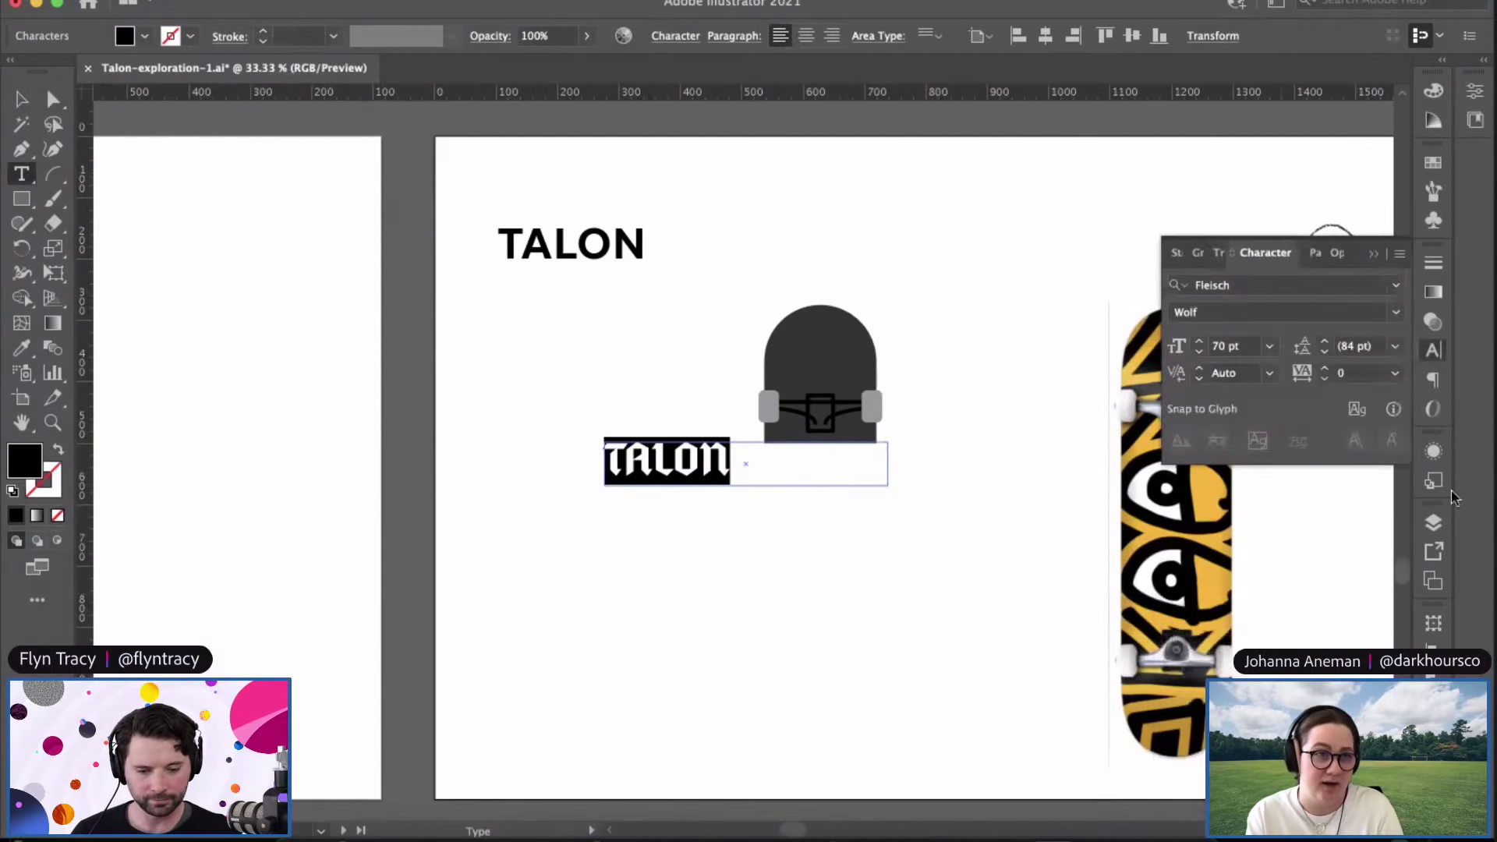
pyautogui.click(1314, 254)
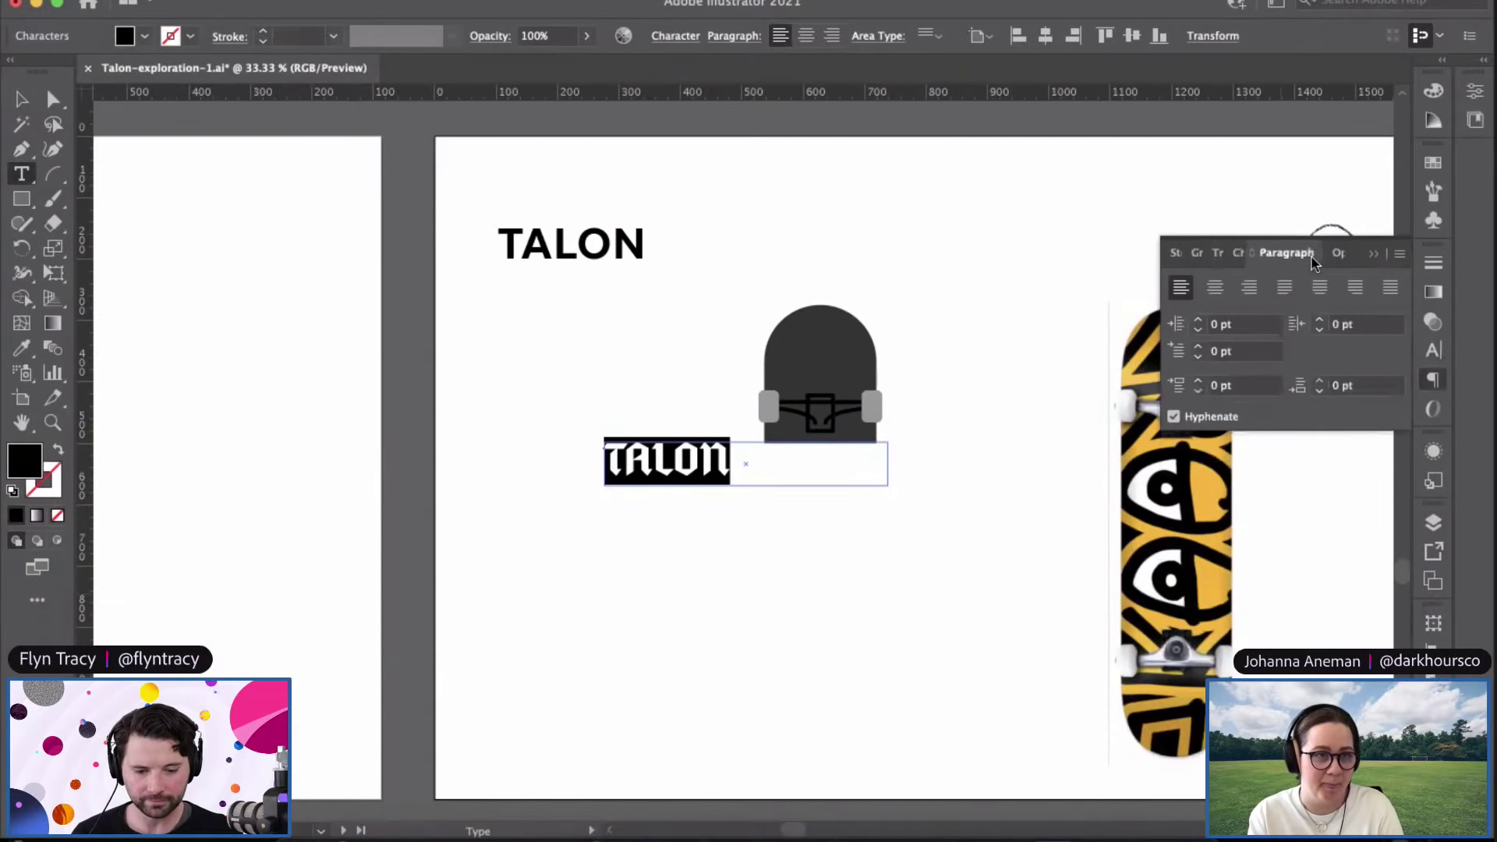
pyautogui.click(1215, 288)
pyautogui.press('Escape')
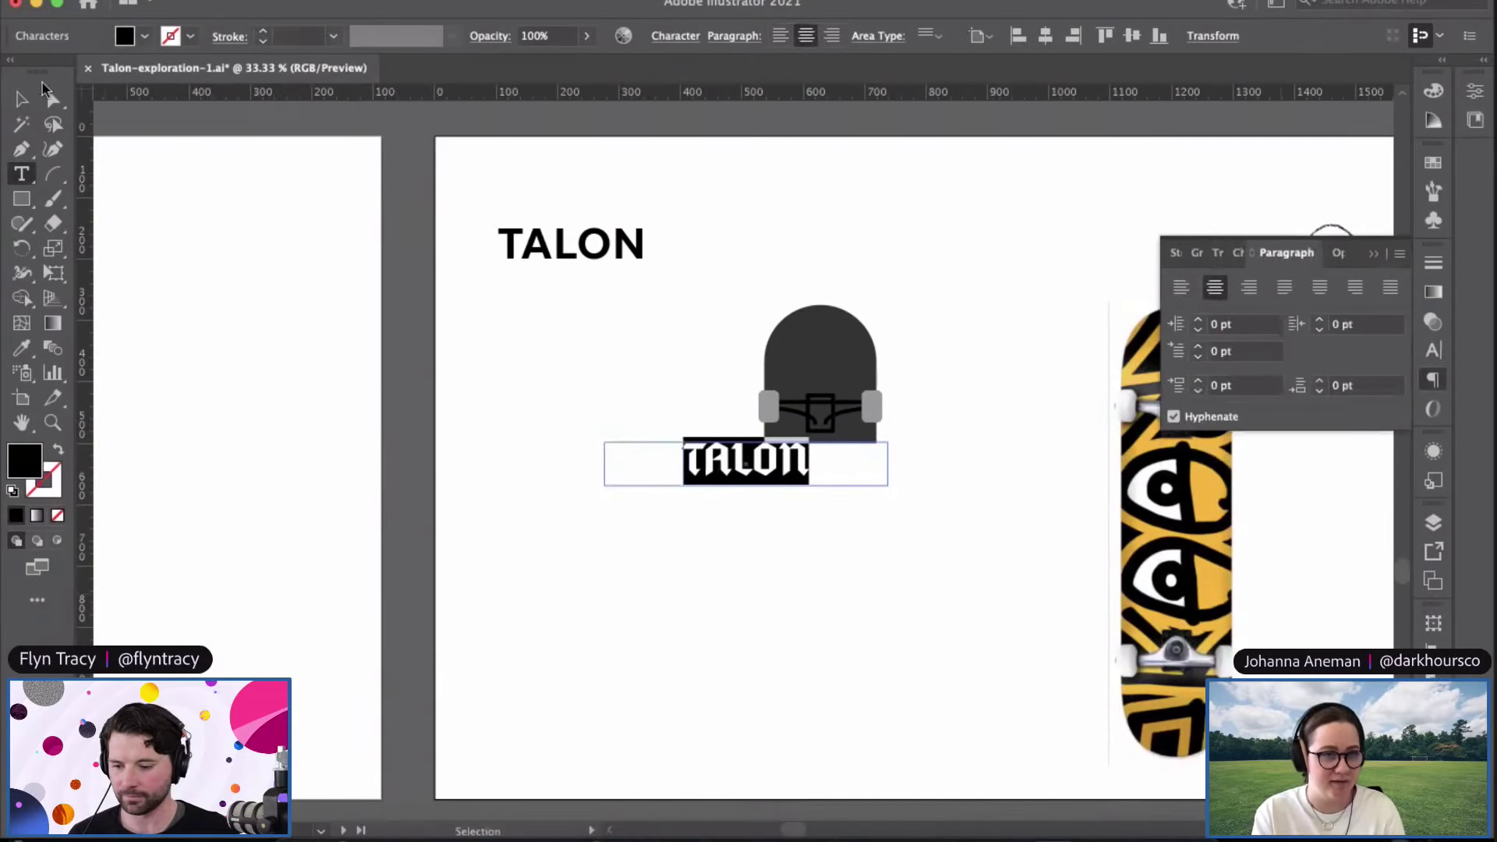
# Step: Move the blackletter TALON wordmark so it sits centred directly beneath the deck, and check the lockup
pyautogui.moveTo(769, 471); pyautogui.dragTo(843, 478)
pyautogui.click(780, 595)
pyautogui.press('super+equal')
pyautogui.press('super+equal')
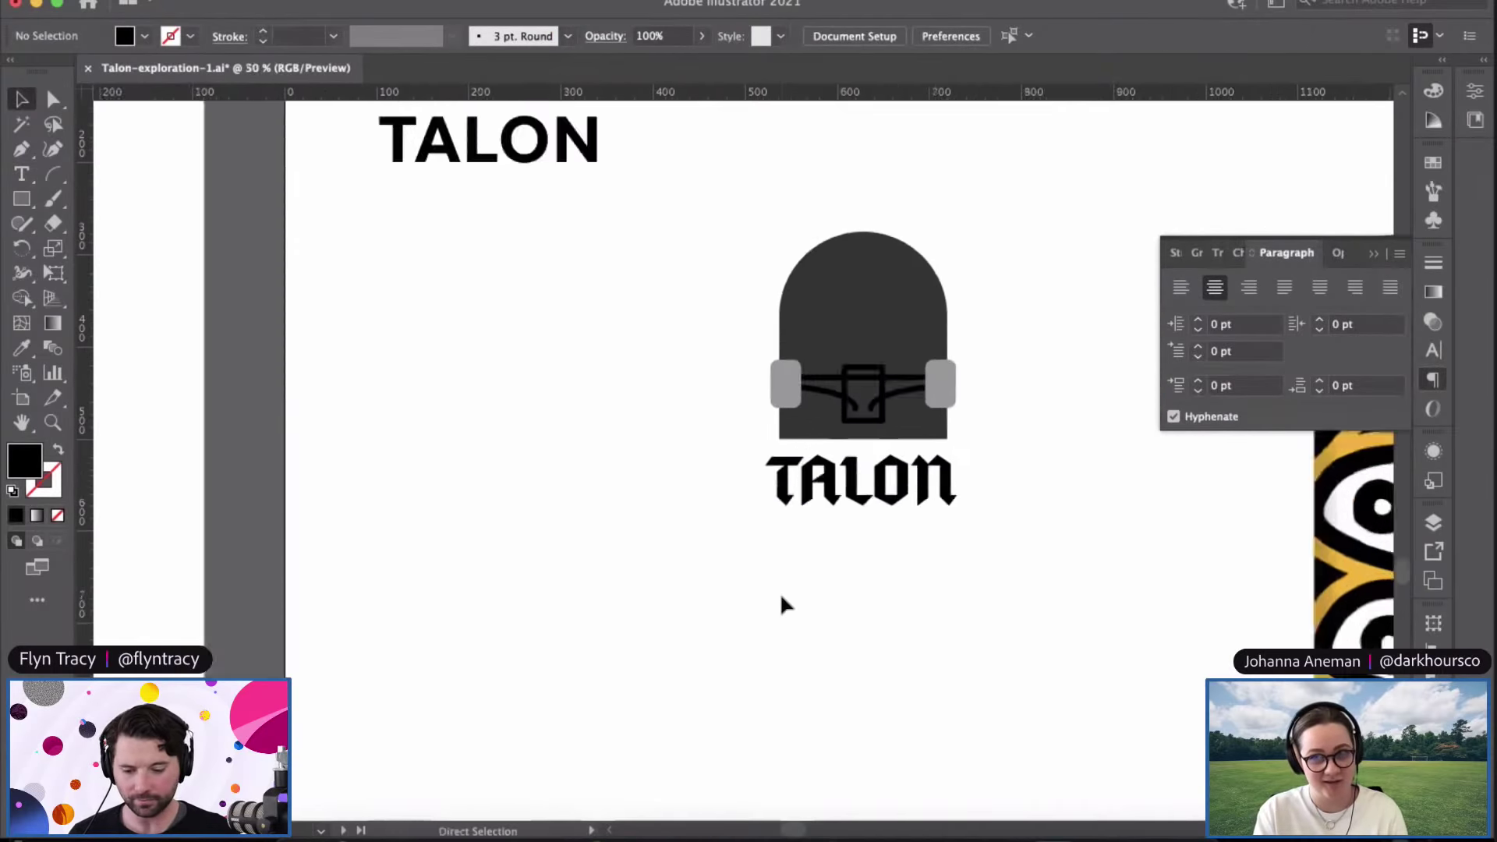
pyautogui.moveTo(866, 533); pyautogui.dragTo(672, 583)
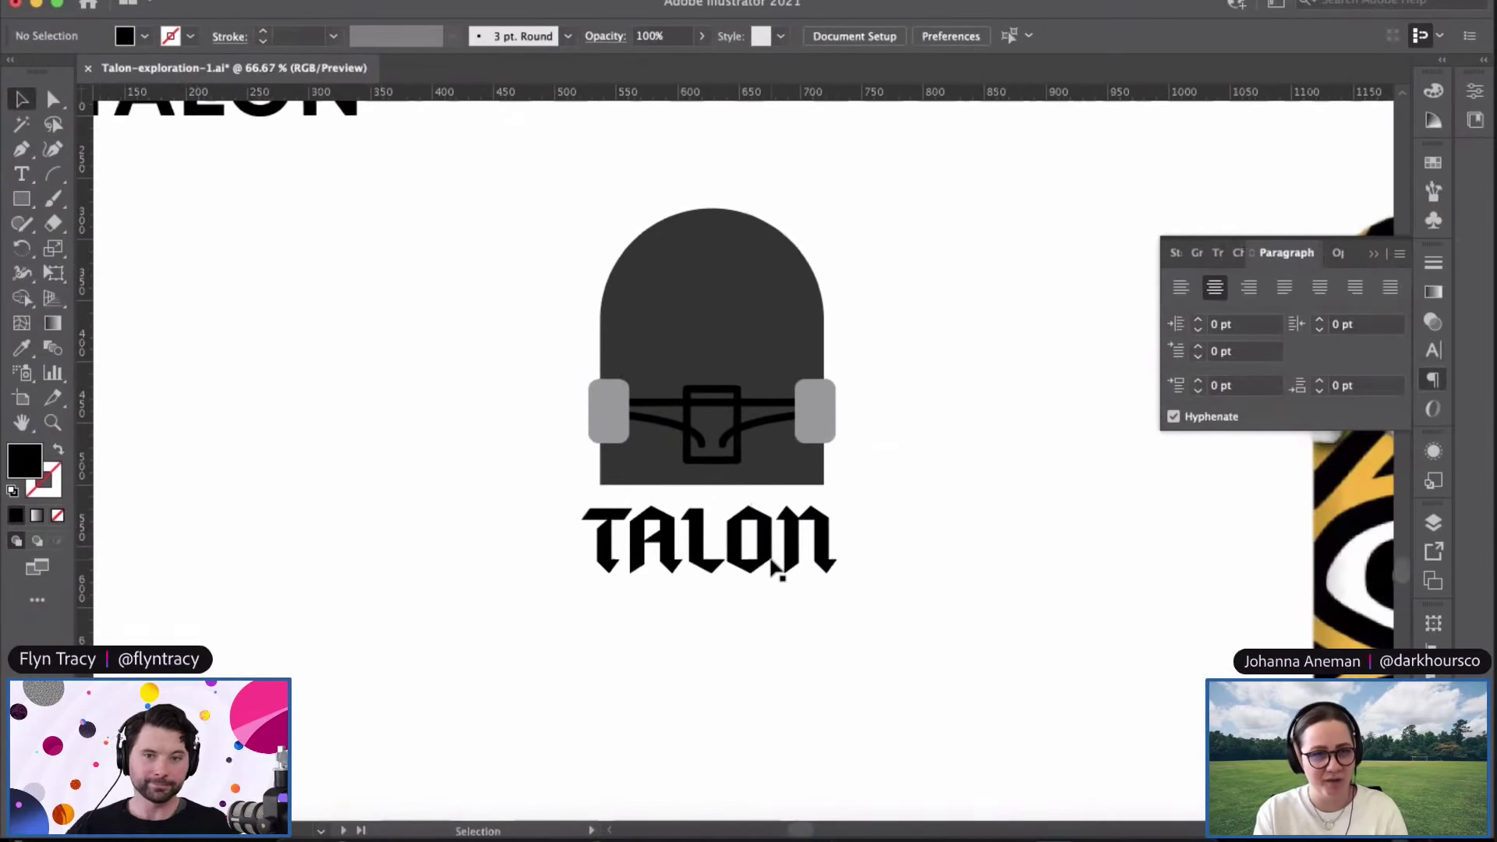
# Step: Fill the dark grey skateboard deck with a deep red
pyautogui.click(731, 285)
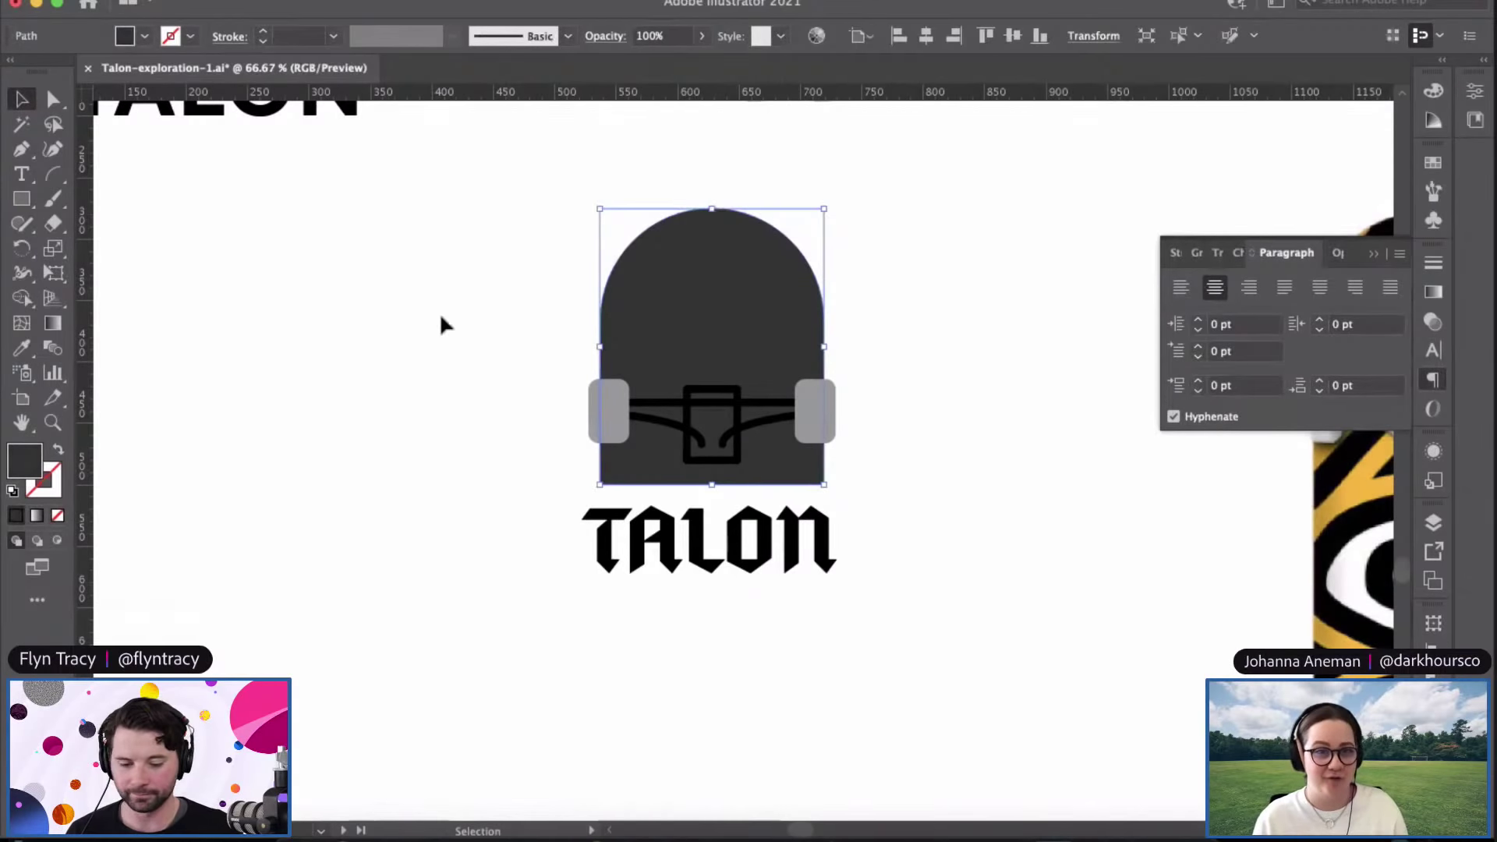
pyautogui.doubleClick(21, 466)
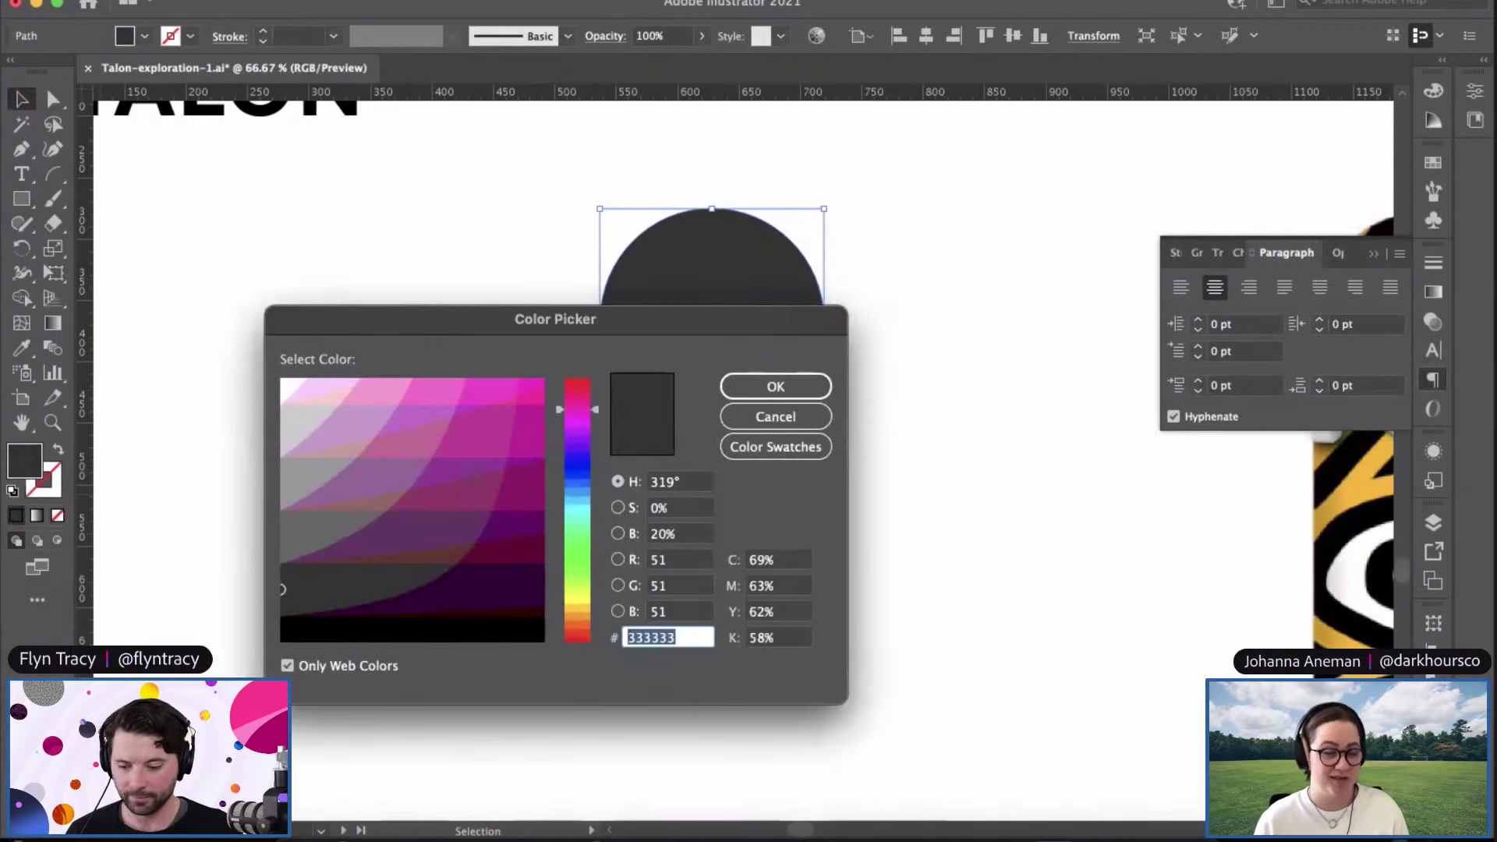
pyautogui.moveTo(595, 396); pyautogui.dragTo(582, 375)
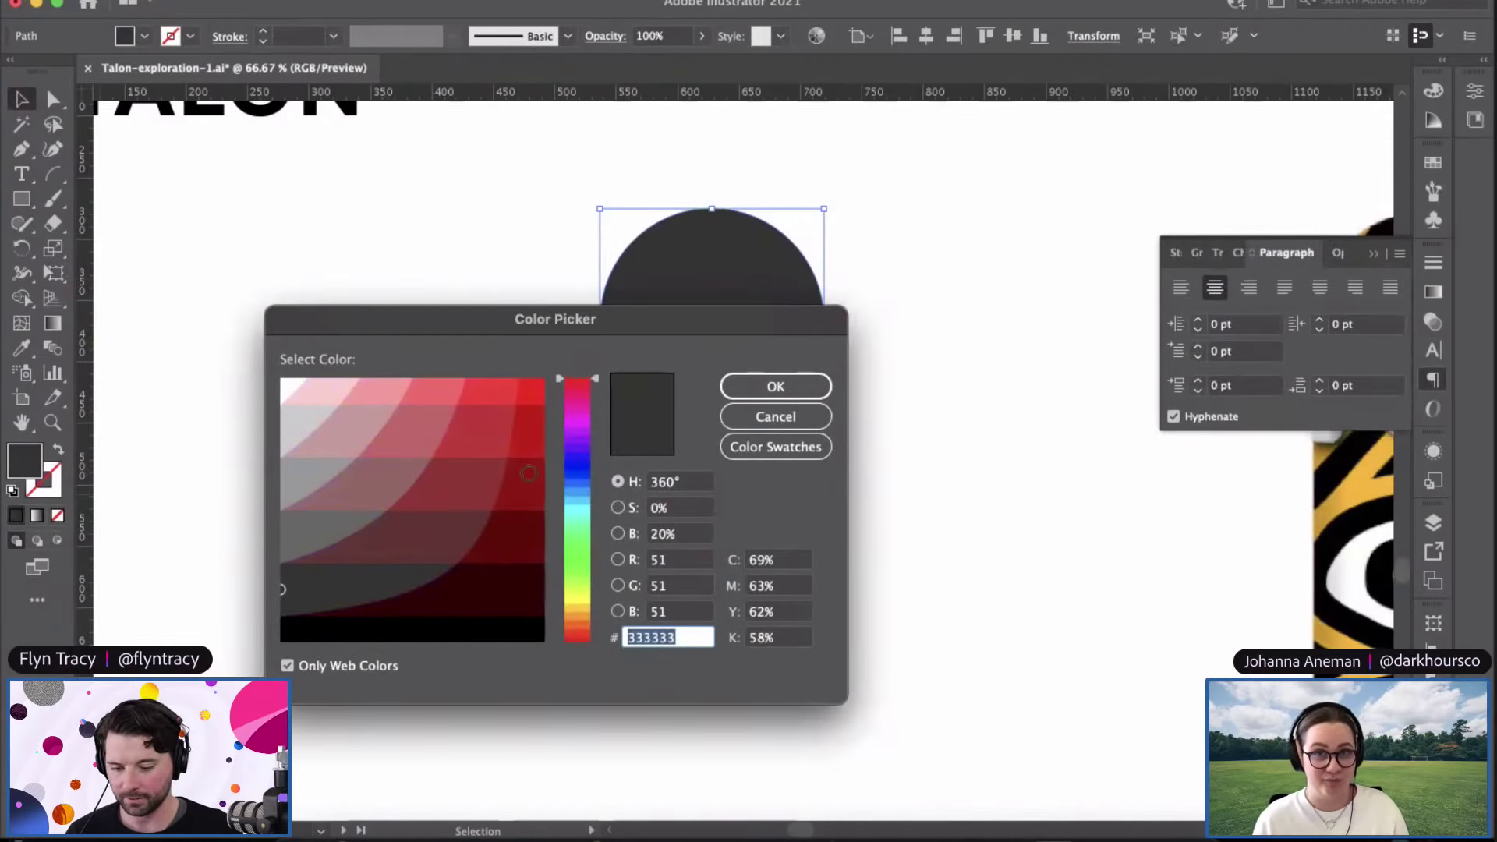
pyautogui.press('super+v')
pyautogui.click(775, 386)
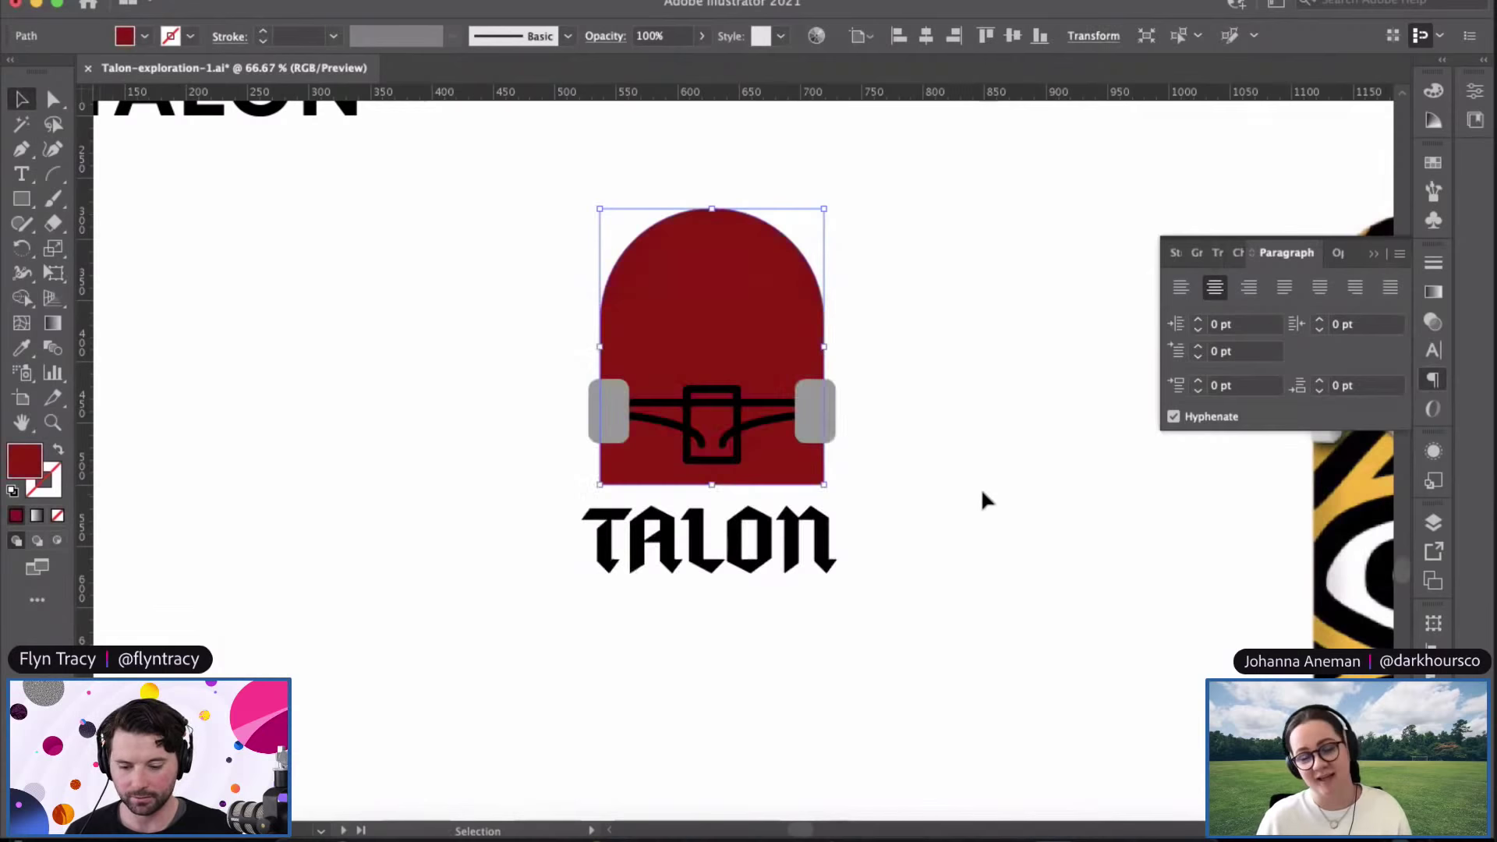
pyautogui.click(981, 488)
# Step: Set the fill of the blackletter TALON wordmark under the board to red 993333
pyautogui.click(683, 548)
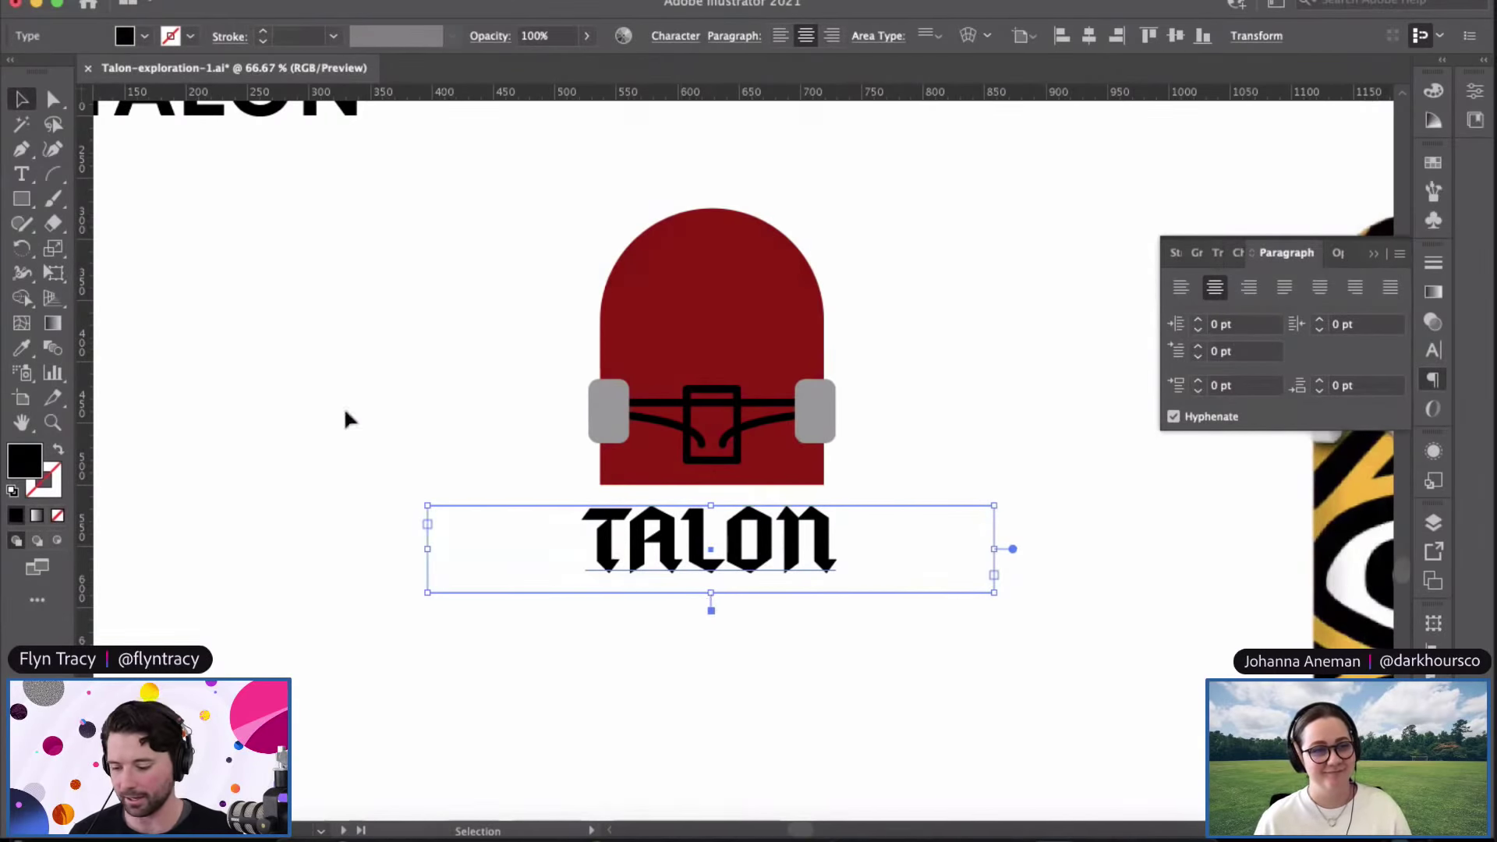
pyautogui.doubleClick(32, 460)
pyautogui.write('993366')
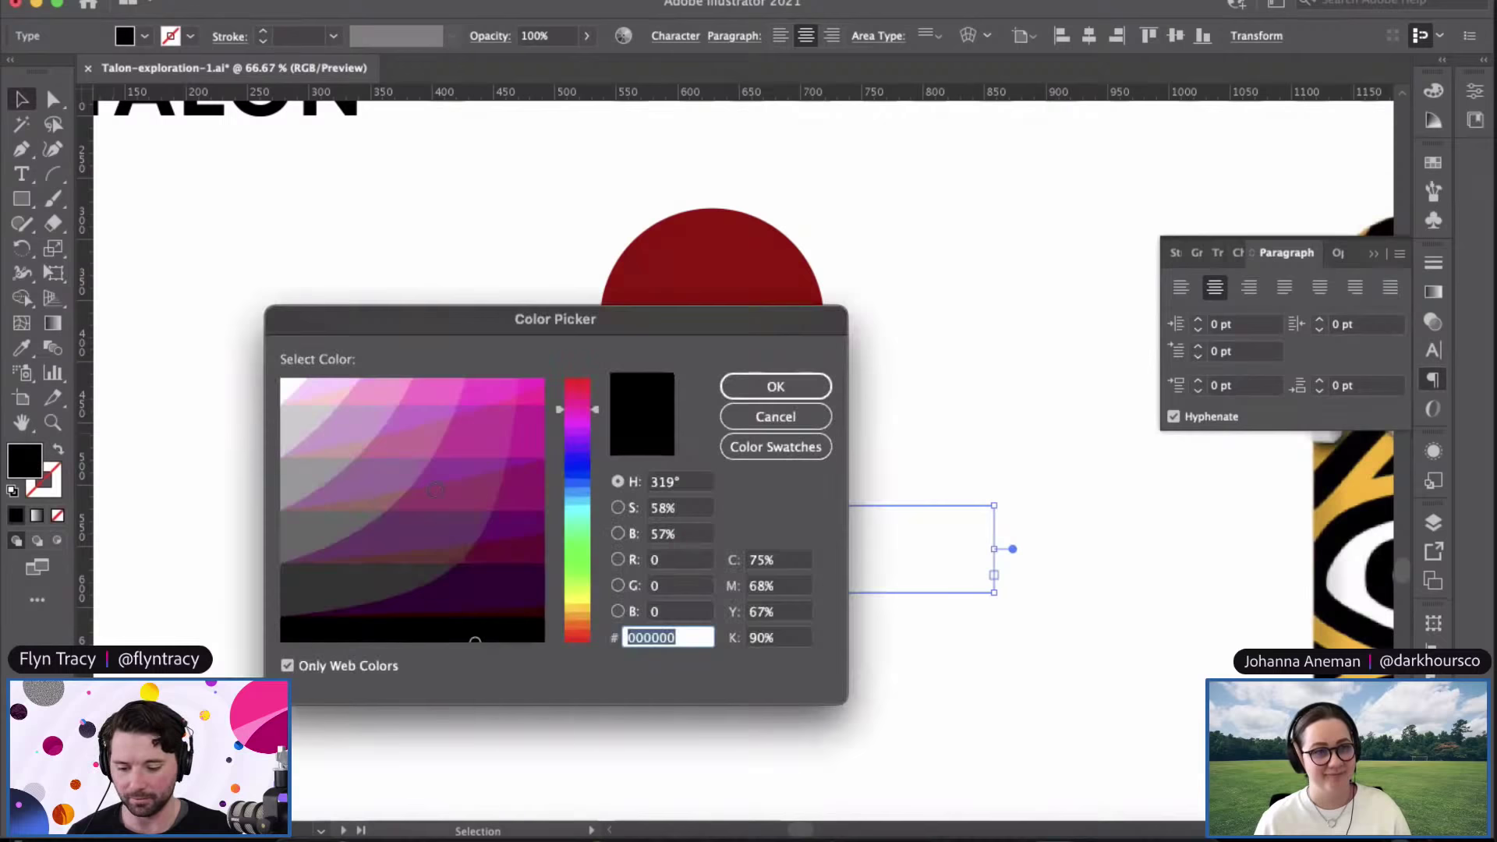
pyautogui.click(577, 628)
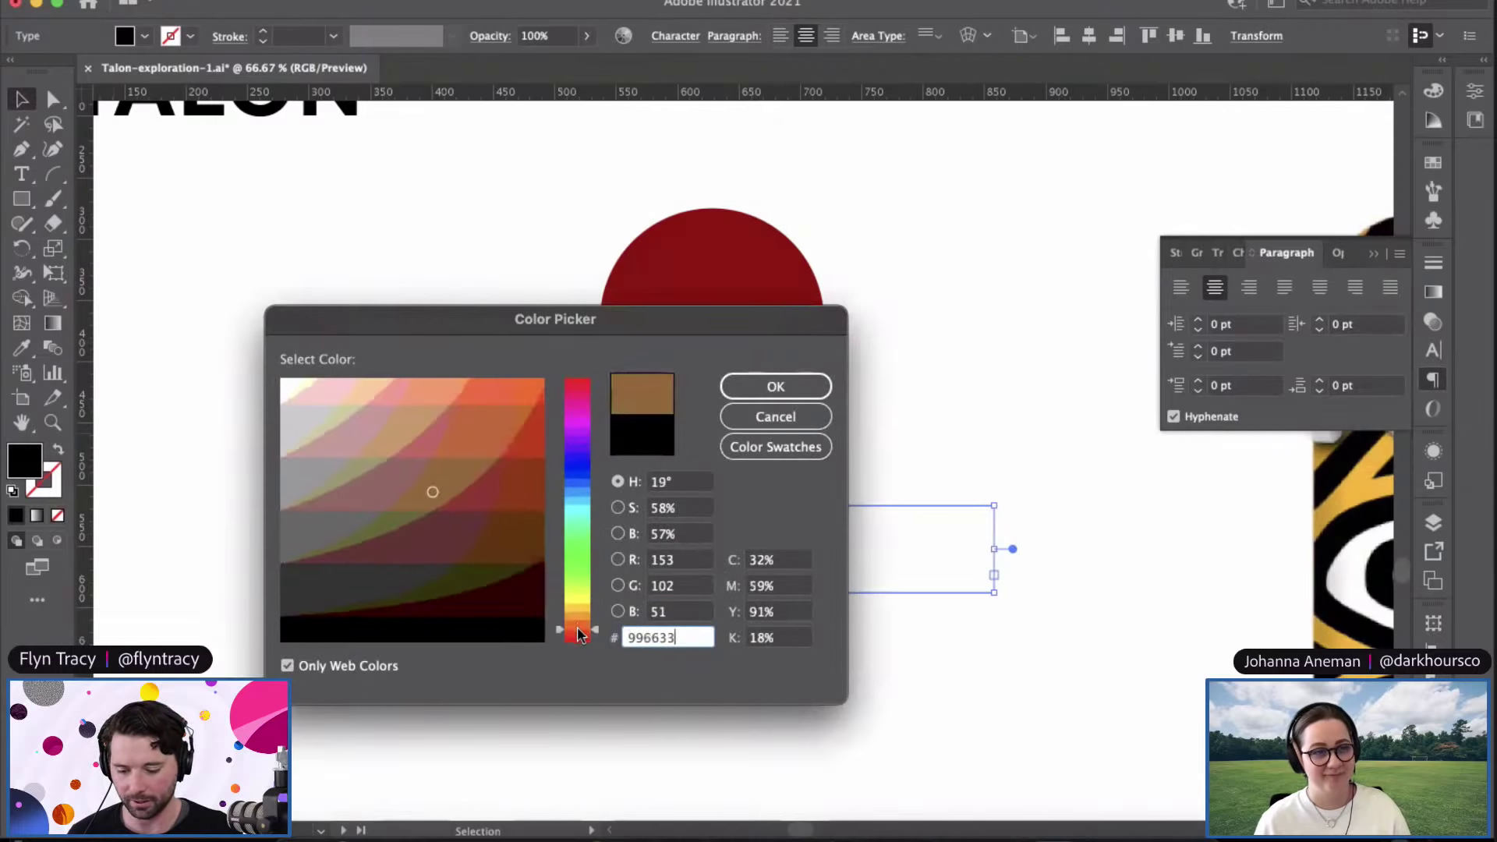
pyautogui.write('993333')
pyautogui.click(825, 389)
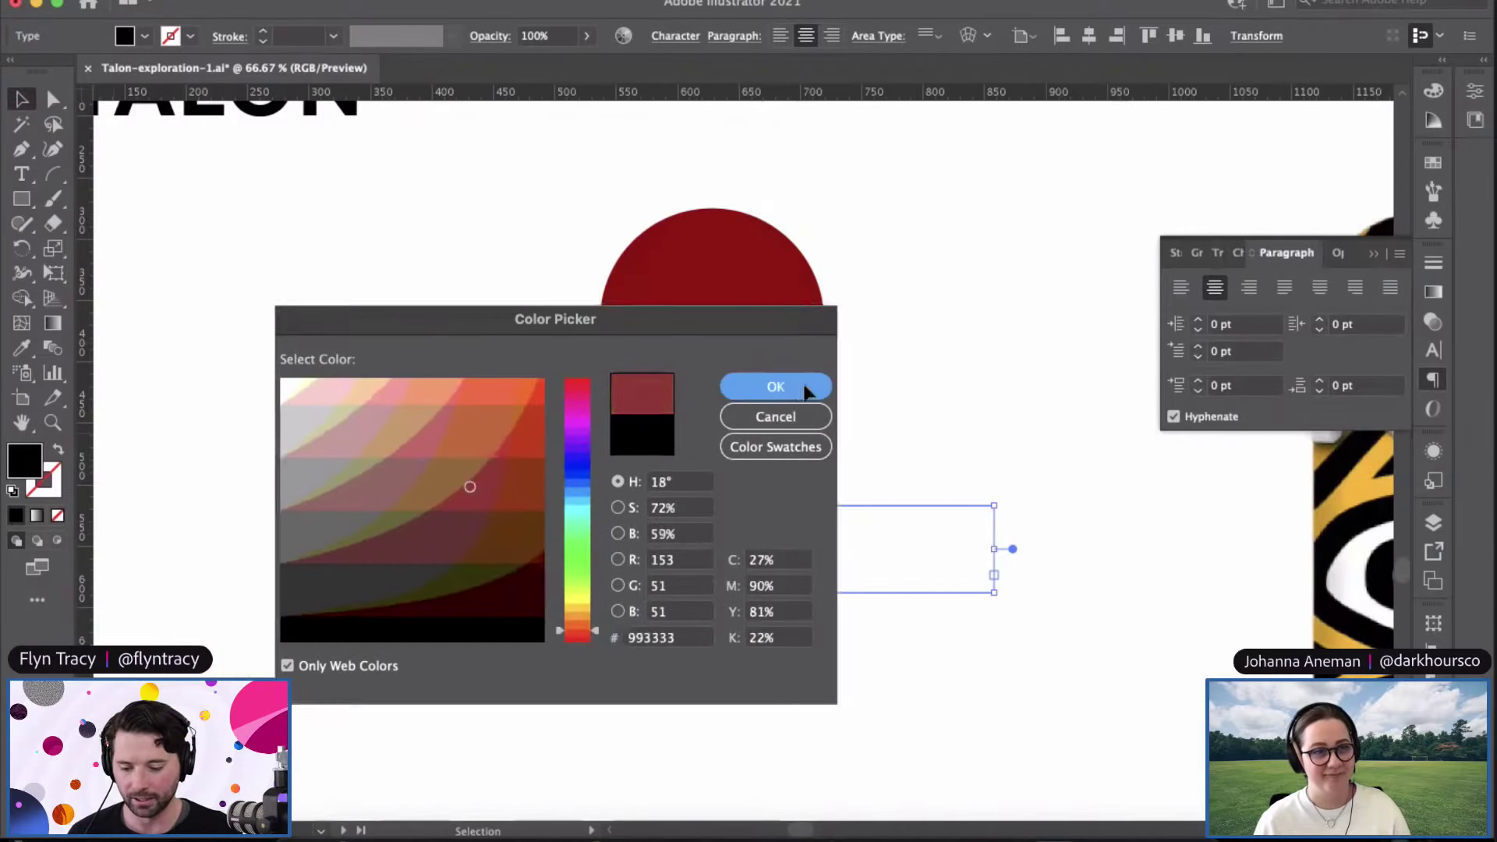
pyautogui.click(1035, 527)
pyautogui.press('super+minus')
pyautogui.press('super+minus')
pyautogui.press('super+equal')
pyautogui.press('super+equal')
pyautogui.press('super+equal')
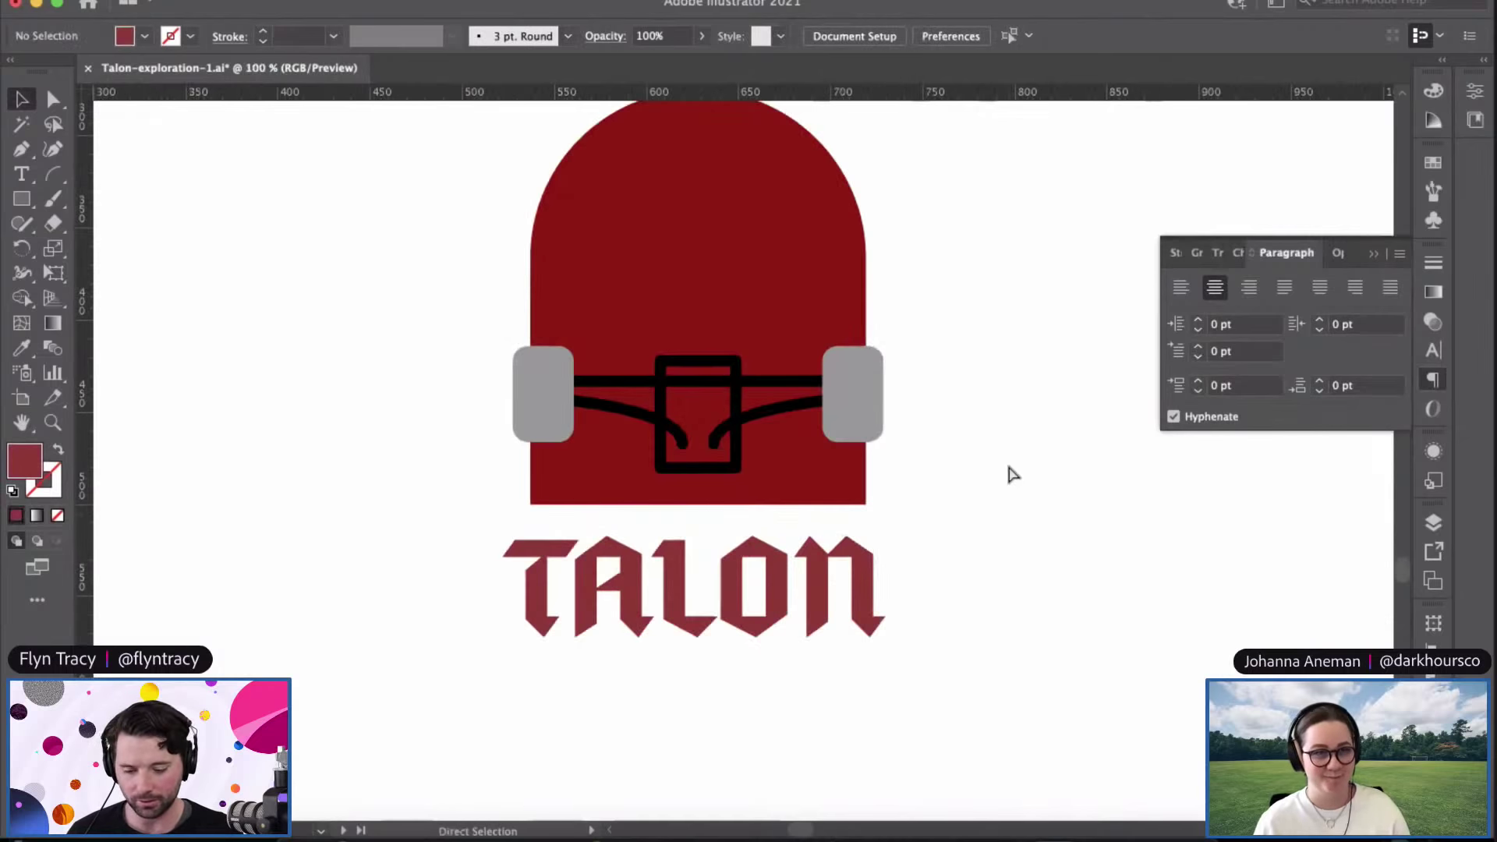
# Step: Undo the red fills on the wordmark and the skateboard deck
pyautogui.press('super+z')
pyautogui.press('super+z')
pyautogui.click(973, 477)
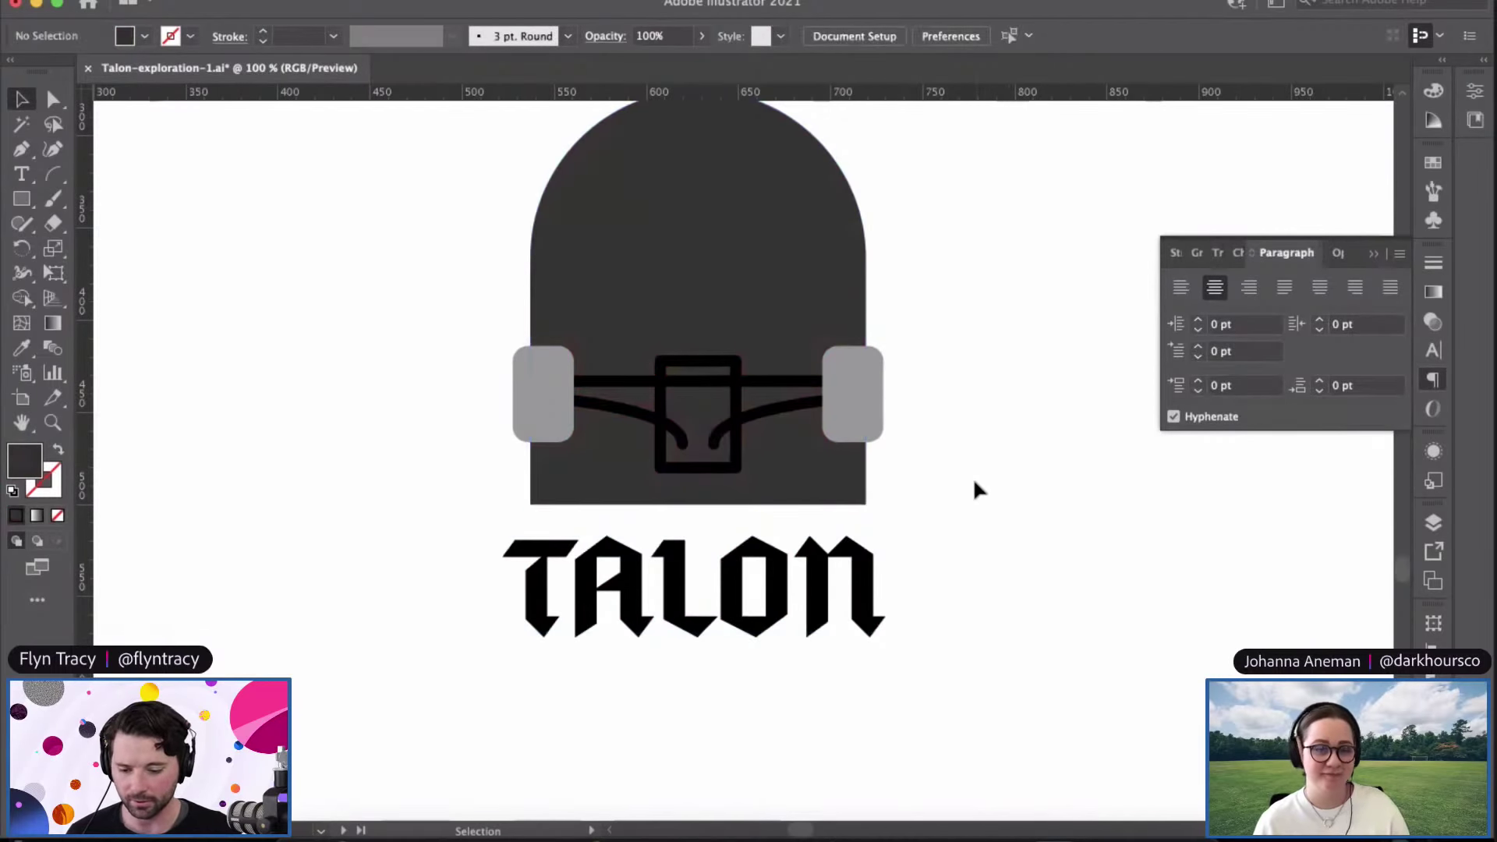
# Step: Delete the yellow-and-black skateboard reference photo from the artboard
pyautogui.press('super+minus')
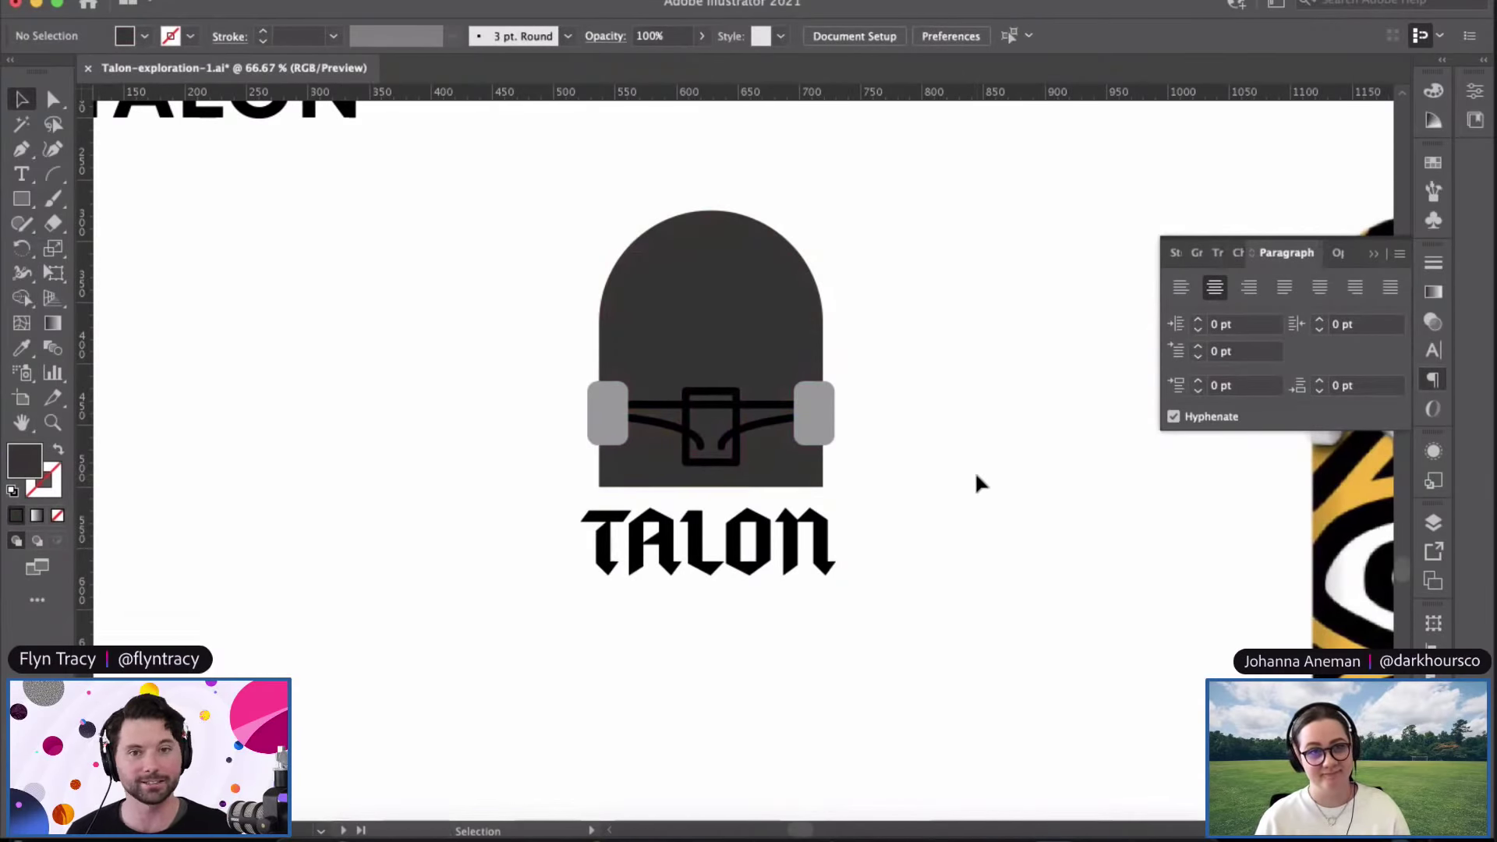
pyautogui.moveTo(936, 456); pyautogui.dragTo(837, 458)
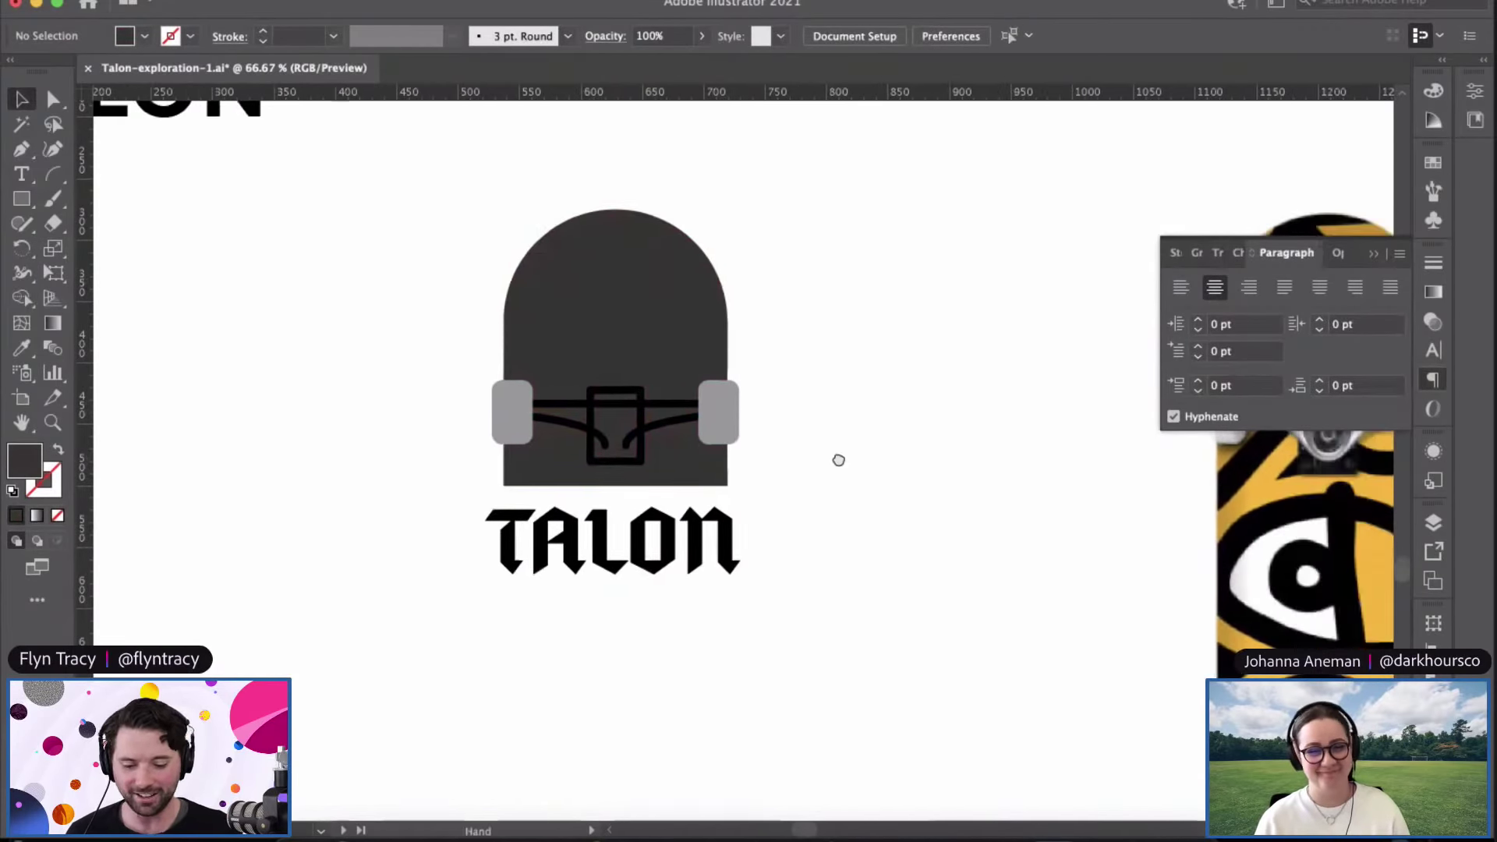
pyautogui.press('super+minus')
pyautogui.press('super+minus')
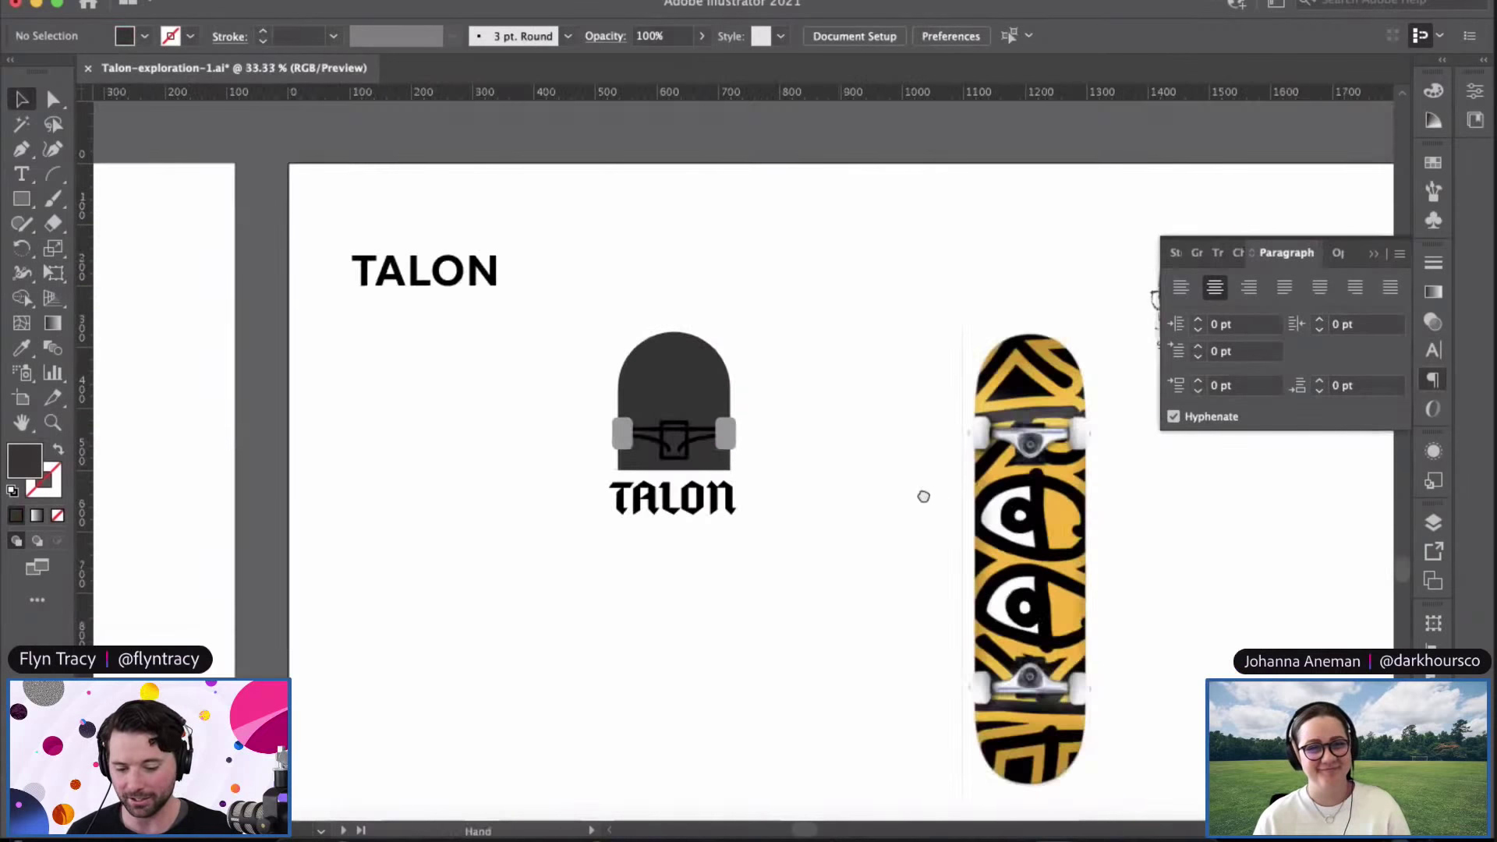
pyautogui.moveTo(923, 494); pyautogui.dragTo(775, 501)
pyautogui.click(864, 508)
pyautogui.press('Delete')
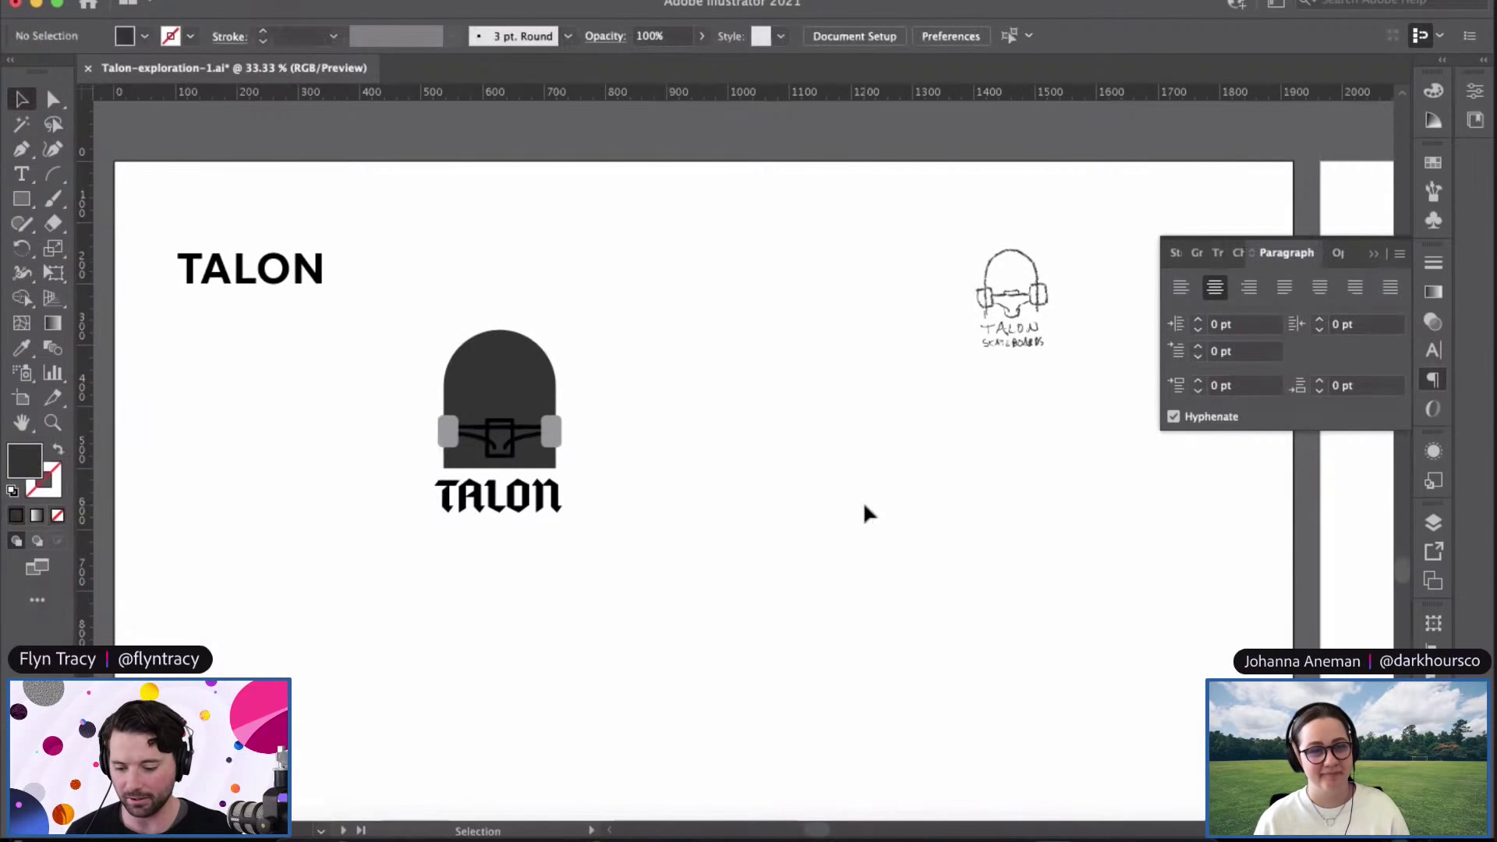
# Step: Move the skateboard logo with its wordmark down and left, and shift the TALON heading closer to the artboard's upper-left corner
pyautogui.moveTo(612, 448); pyautogui.dragTo(719, 493)
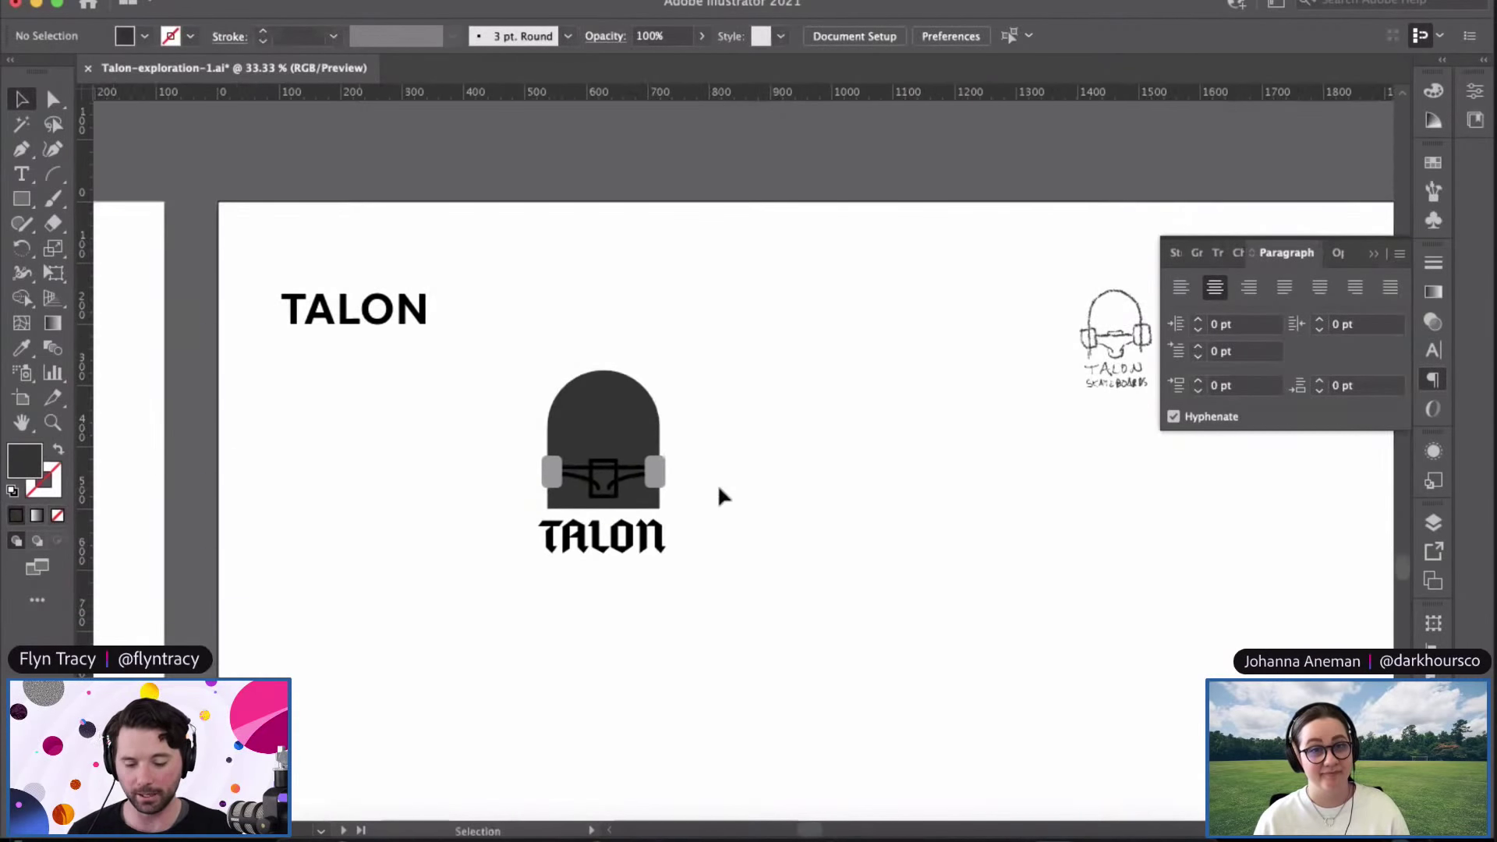
pyautogui.scroll(-3, 859, 424)
pyautogui.hscroll(2, 858, 424)
pyautogui.moveTo(910, 421); pyautogui.dragTo(951, 429)
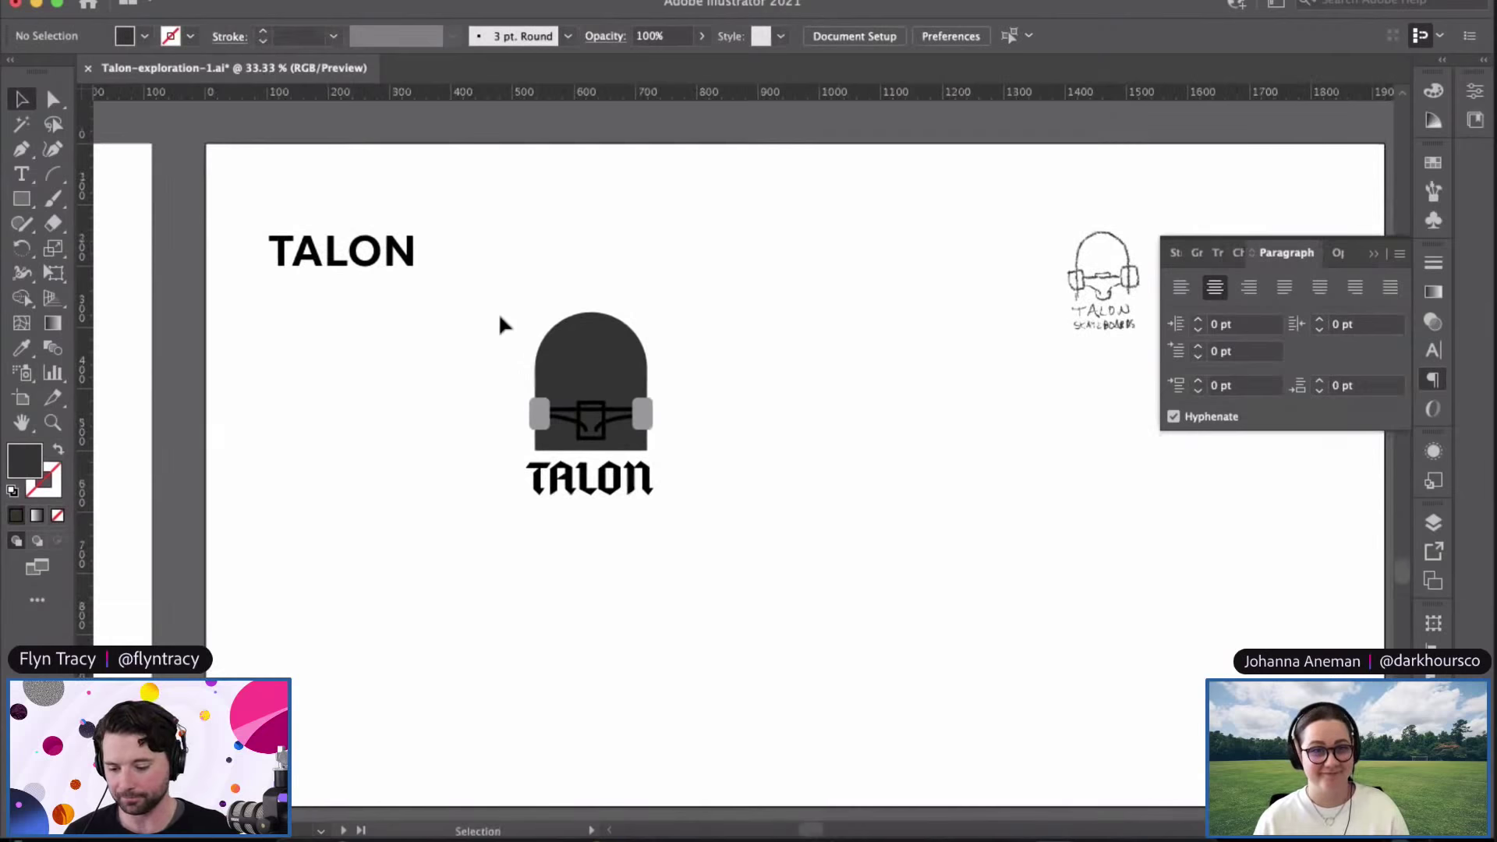
pyautogui.moveTo(502, 325); pyautogui.dragTo(662, 451)
pyautogui.moveTo(577, 384); pyautogui.dragTo(423, 430)
pyautogui.moveTo(335, 265); pyautogui.dragTo(319, 233)
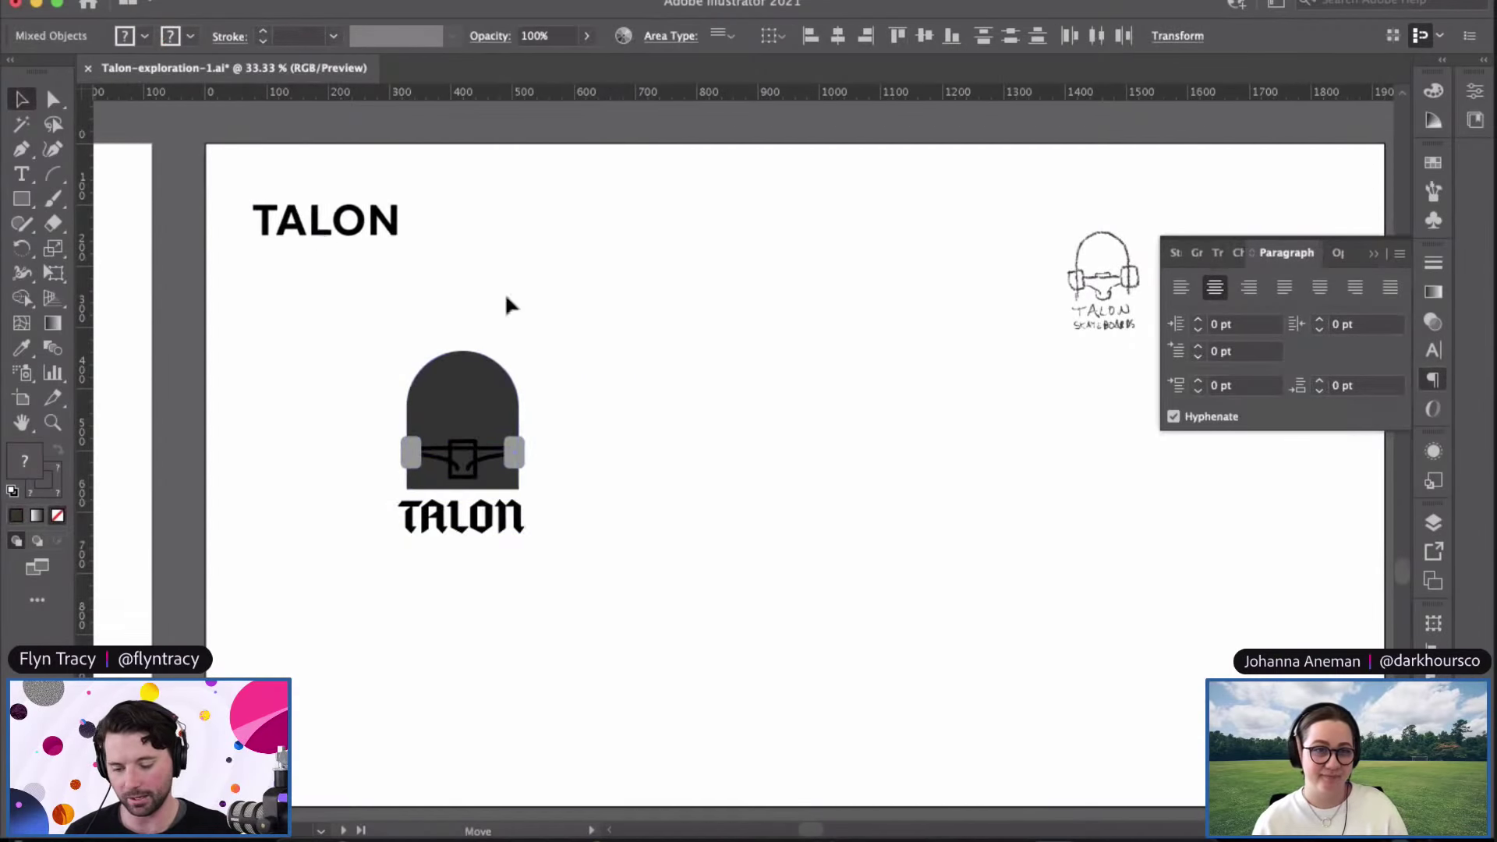
pyautogui.click(569, 328)
# Step: Narrow the text frame of the blackletter TALON wordmark evenly on both sides to fit the lettering
pyautogui.moveTo(348, 574); pyautogui.dragTo(348, 575)
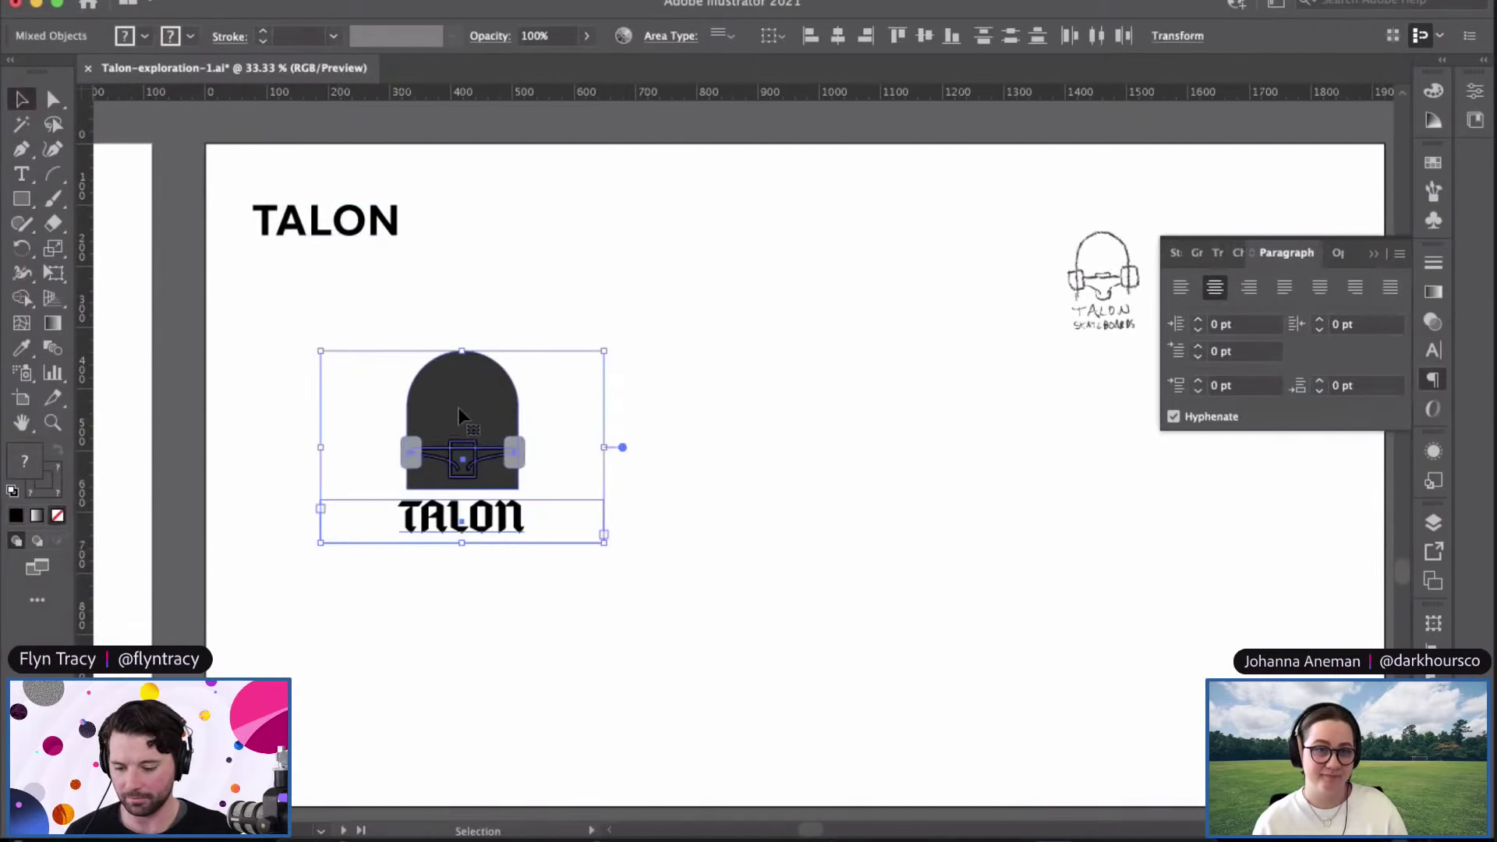
pyautogui.click(685, 429)
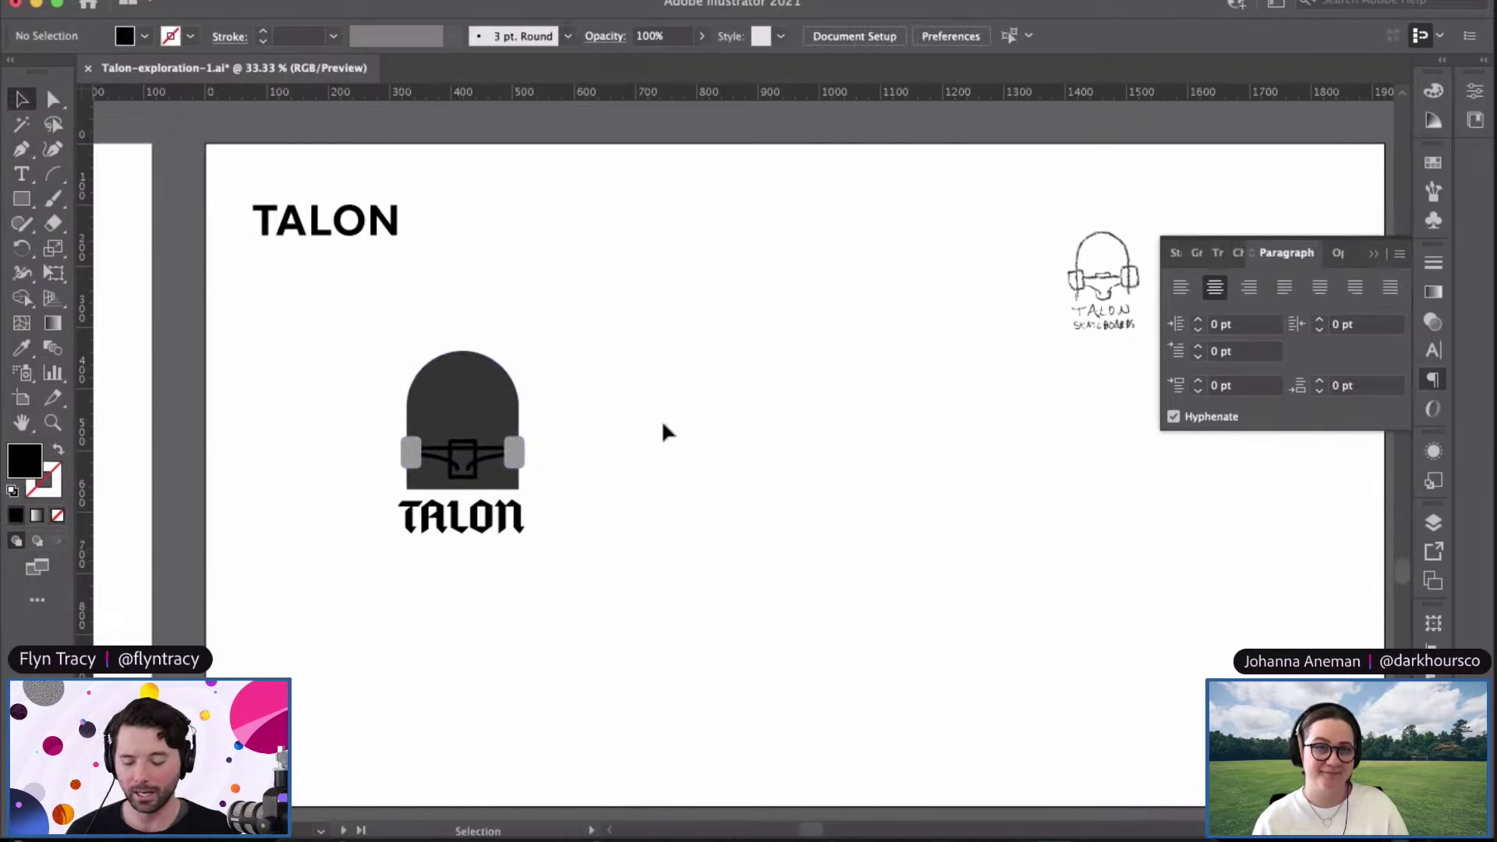
pyautogui.click(485, 392)
pyautogui.click(602, 418)
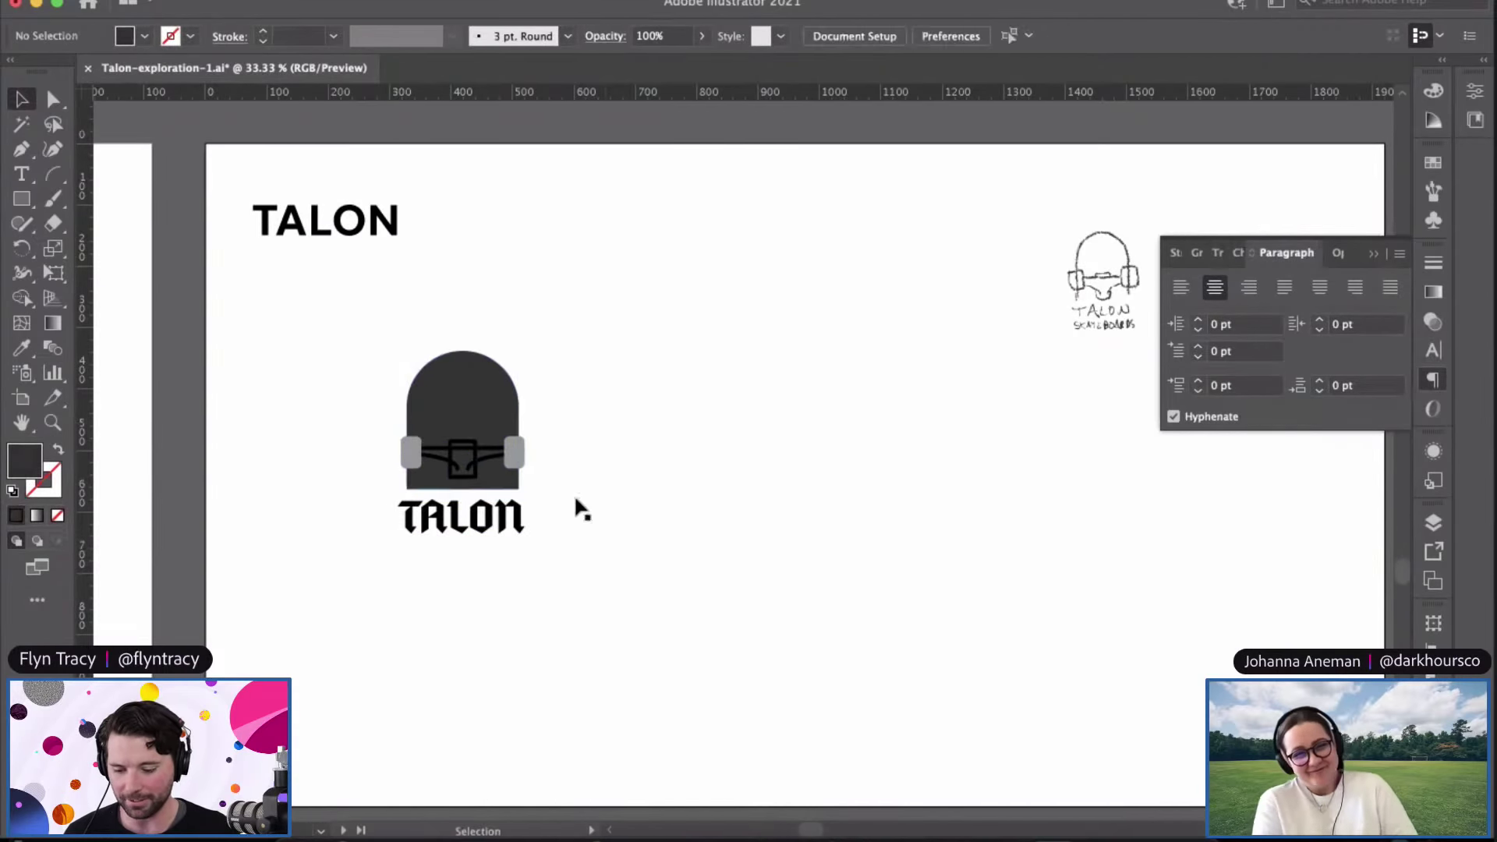
pyautogui.click(479, 520)
pyautogui.moveTo(604, 522); pyautogui.dragTo(532, 523)
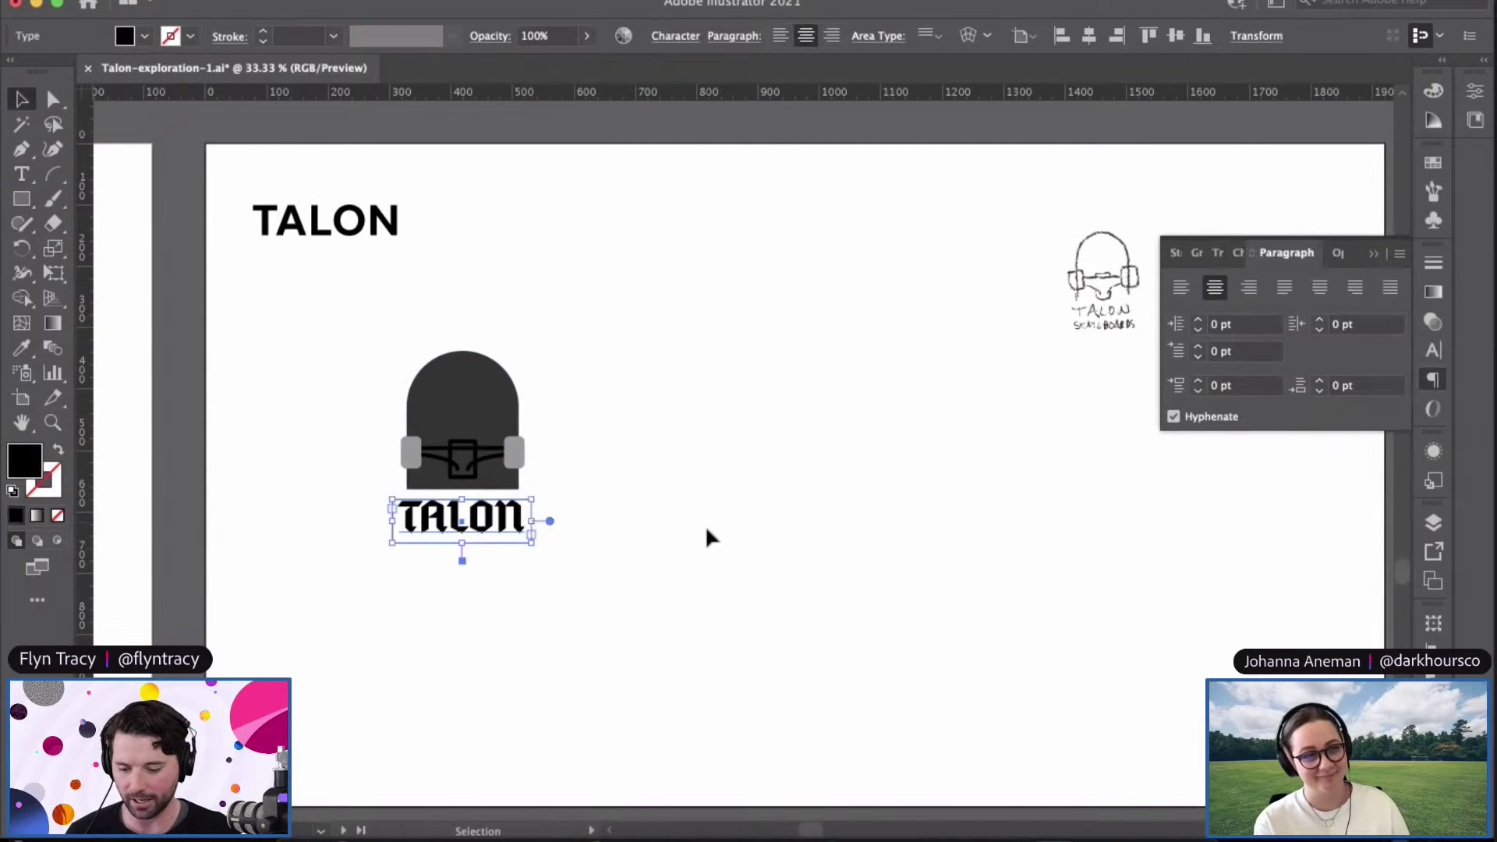
pyautogui.click(603, 507)
# Step: Group the skateboard artwork with its wordmark and place a duplicate of the logo directly to its right
pyautogui.moveTo(564, 516); pyautogui.dragTo(367, 376)
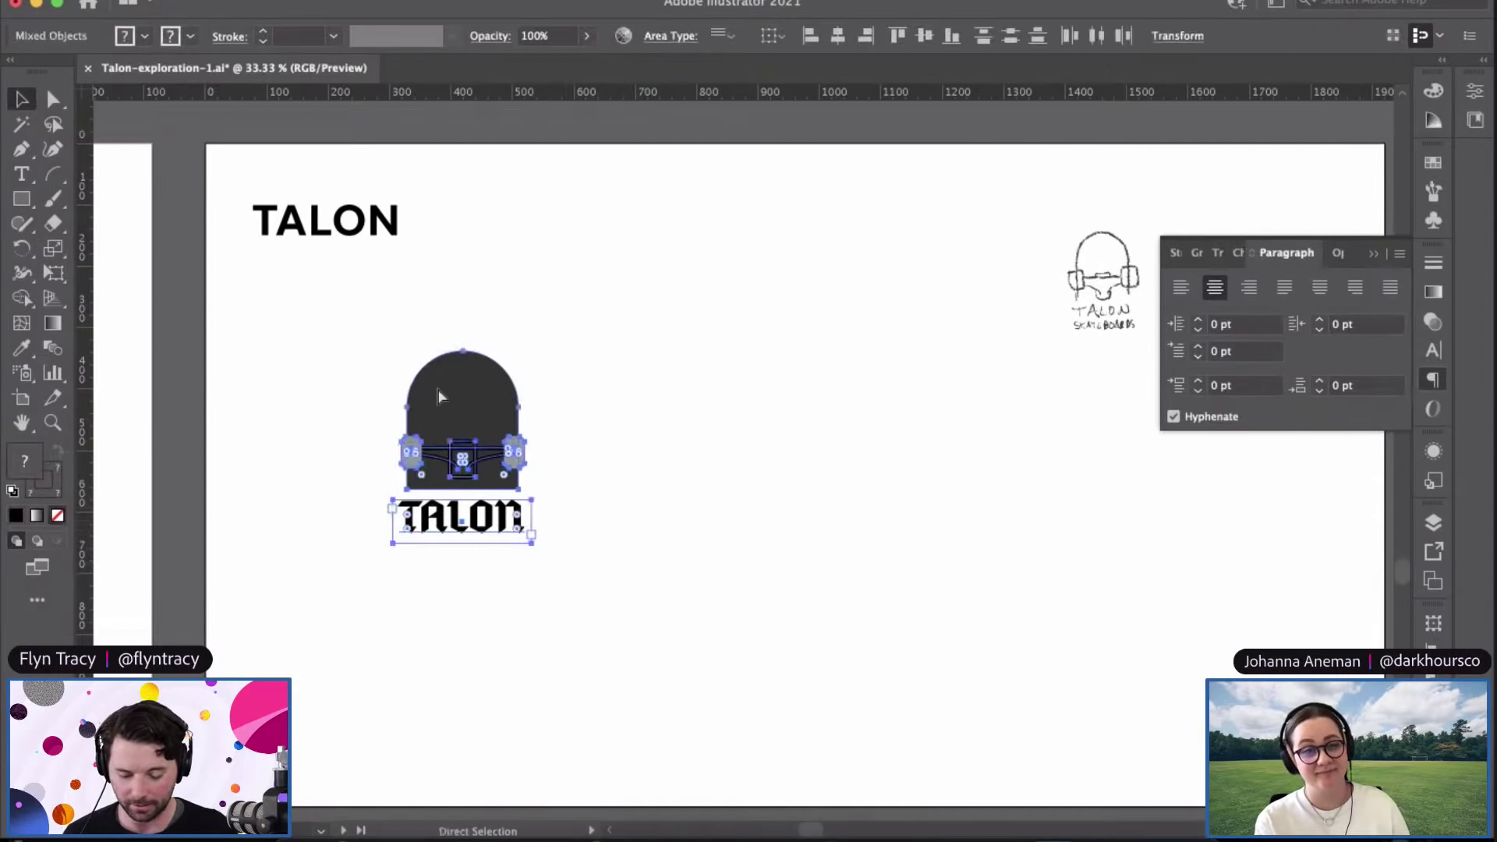
pyautogui.click(550, 386)
pyautogui.moveTo(503, 405); pyautogui.dragTo(602, 401)
pyautogui.click(782, 407)
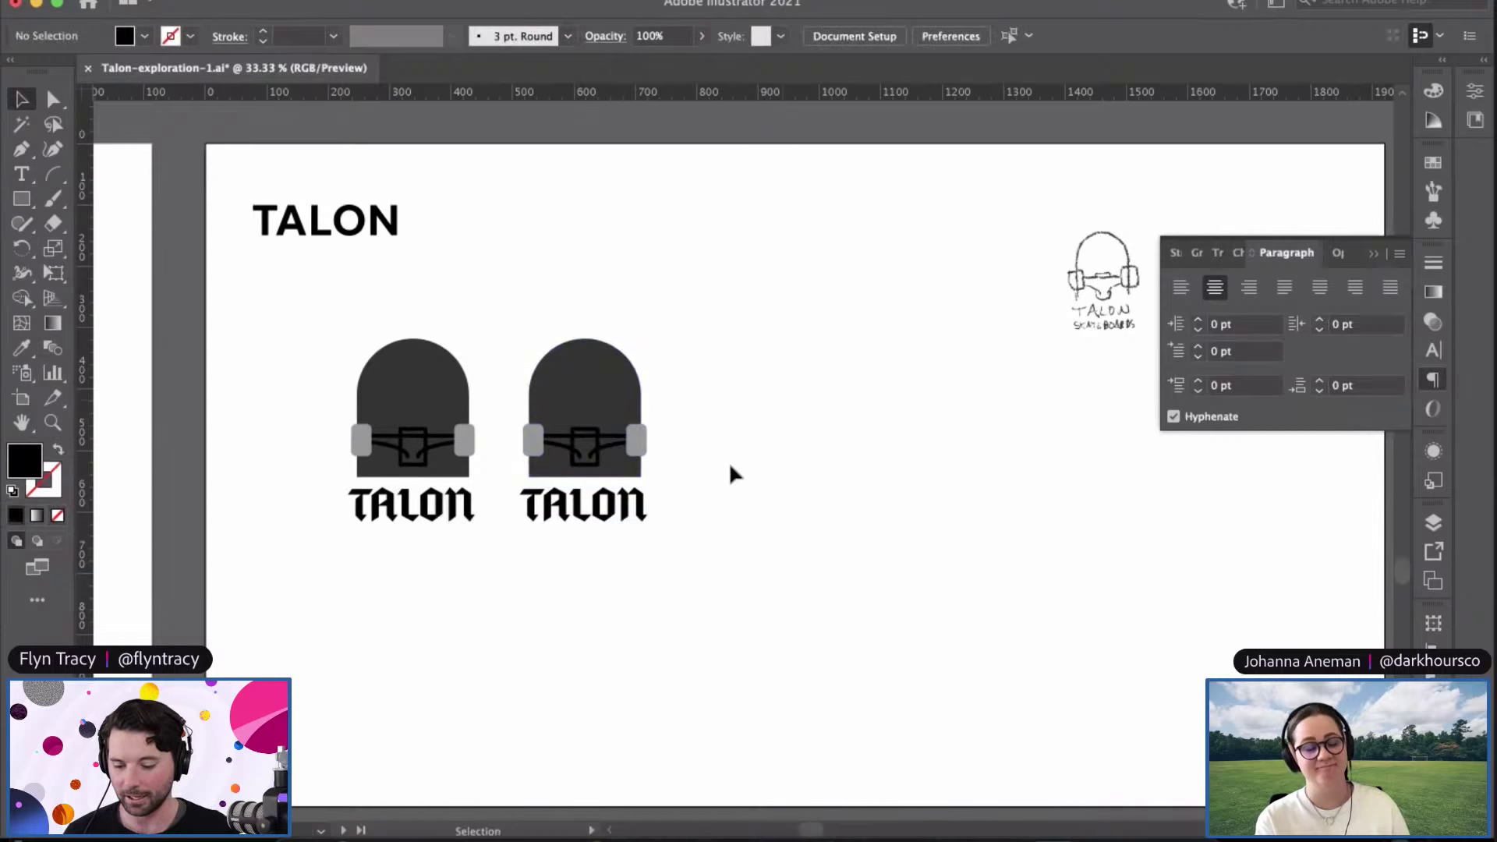
pyautogui.press('super+equal')
pyautogui.moveTo(818, 476); pyautogui.dragTo(818, 476)
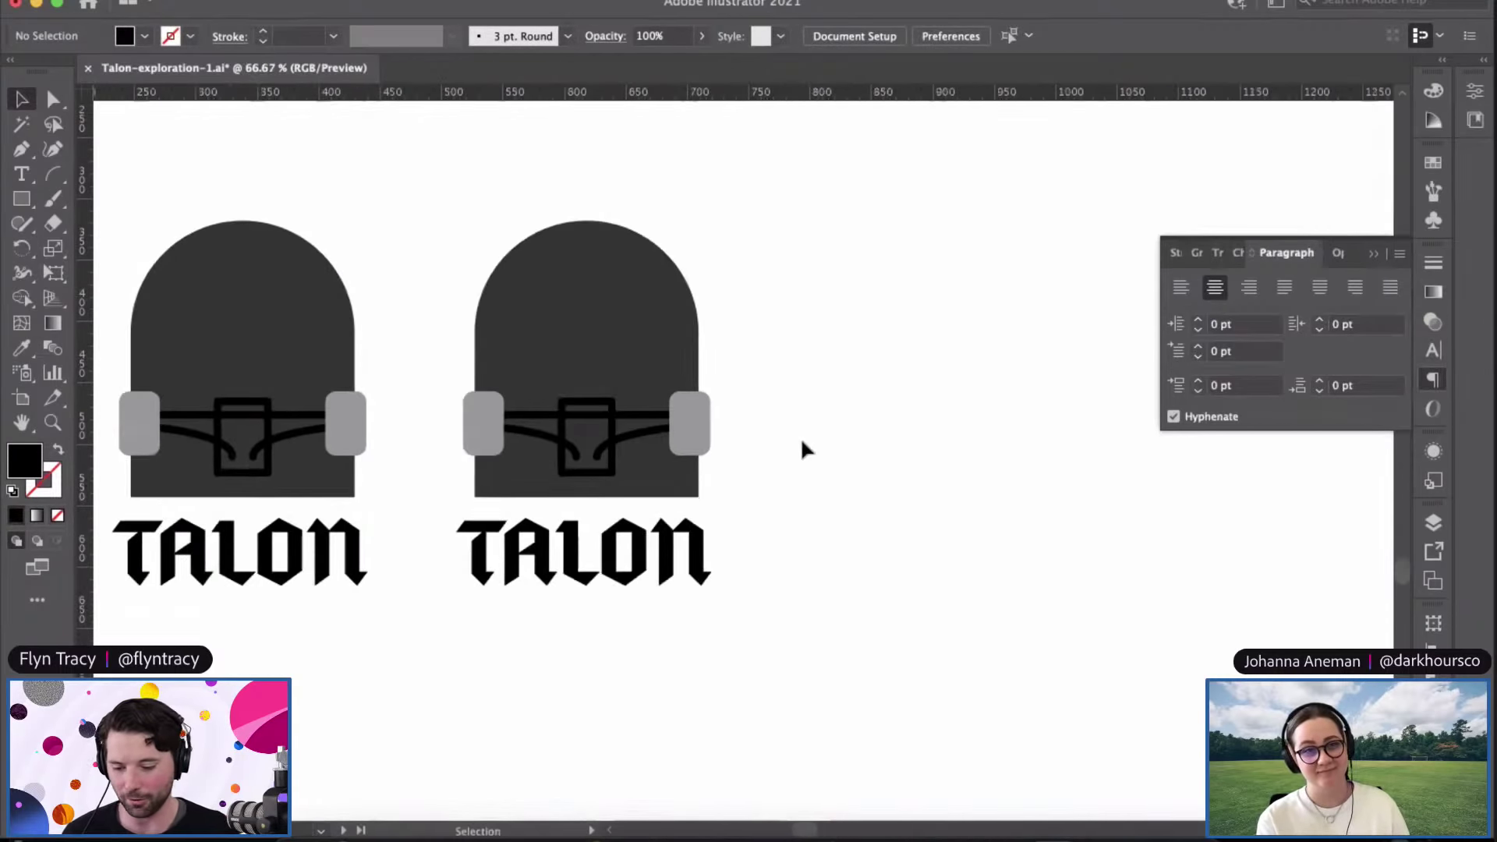
pyautogui.click(623, 573)
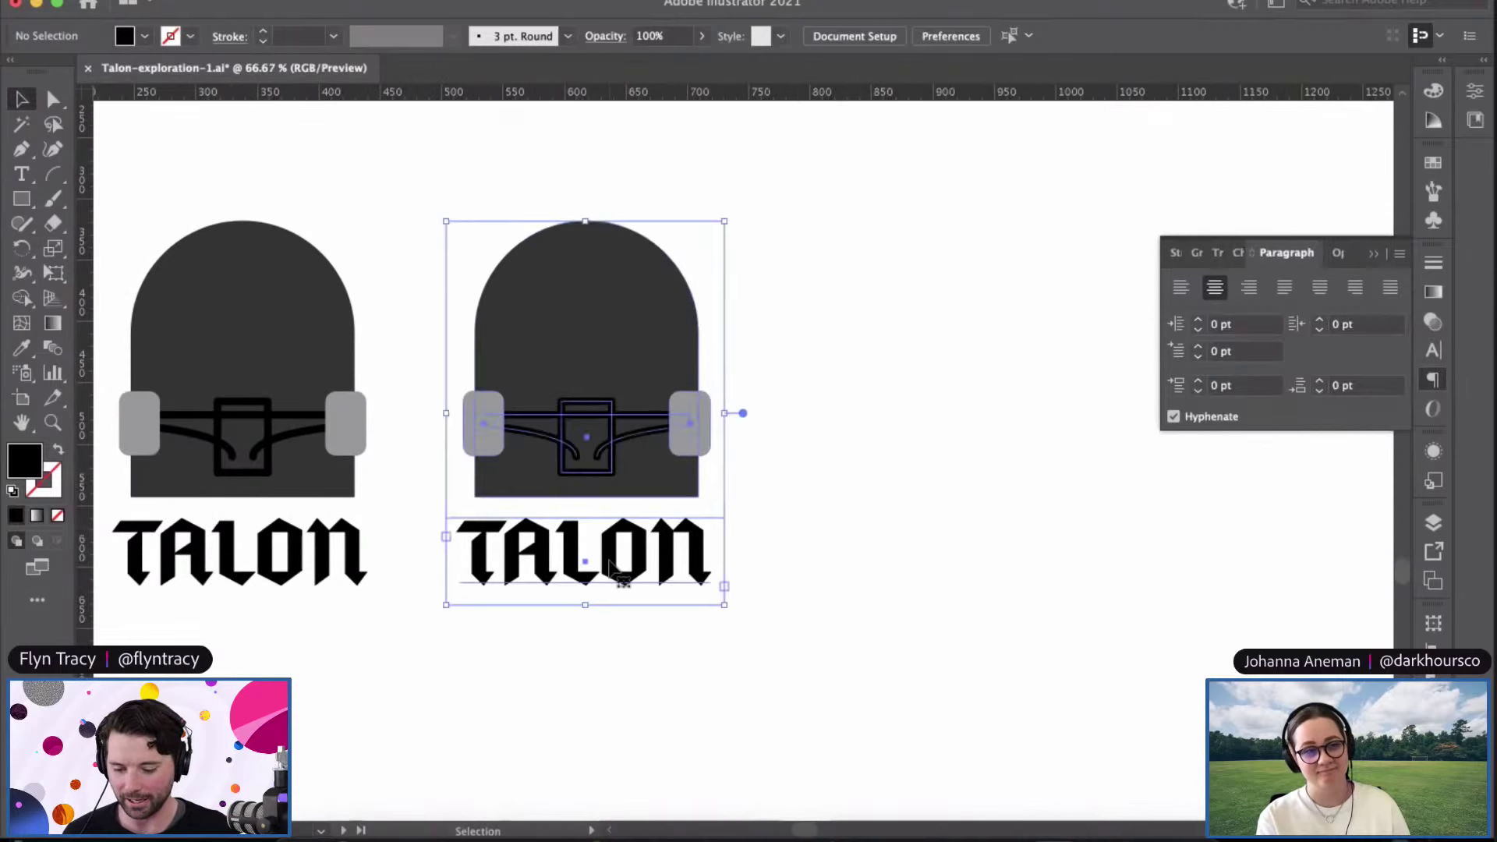
pyautogui.press('super+minus')
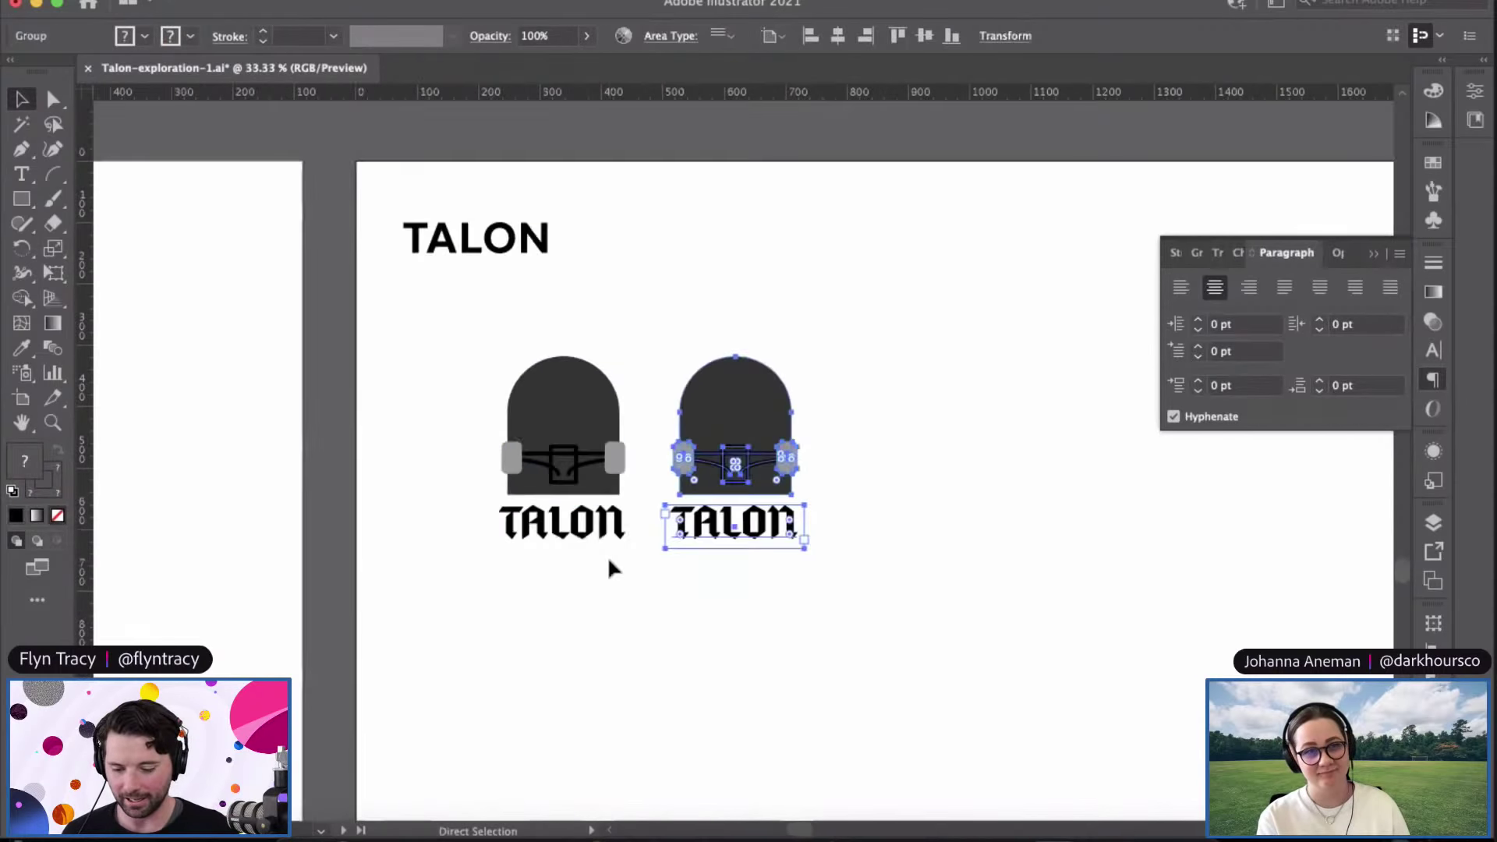
pyautogui.click(732, 593)
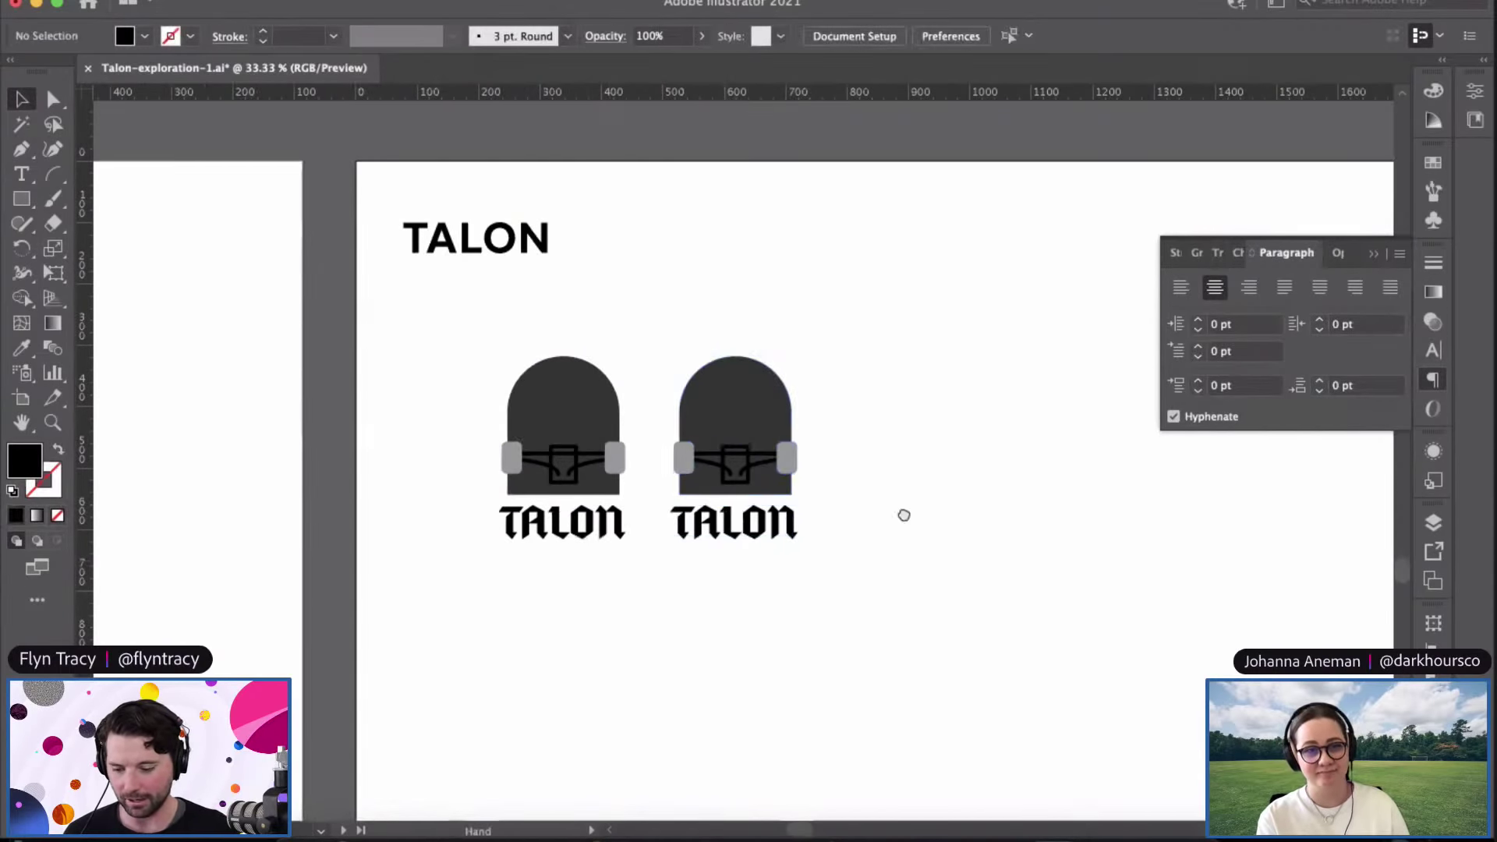
# Step: Copy the bold sans-serif TALON text next to the HALCOM label on the font samples artboard
pyautogui.hscroll(-10, 902, 514)
pyautogui.click(436, 379)
pyautogui.click(946, 481)
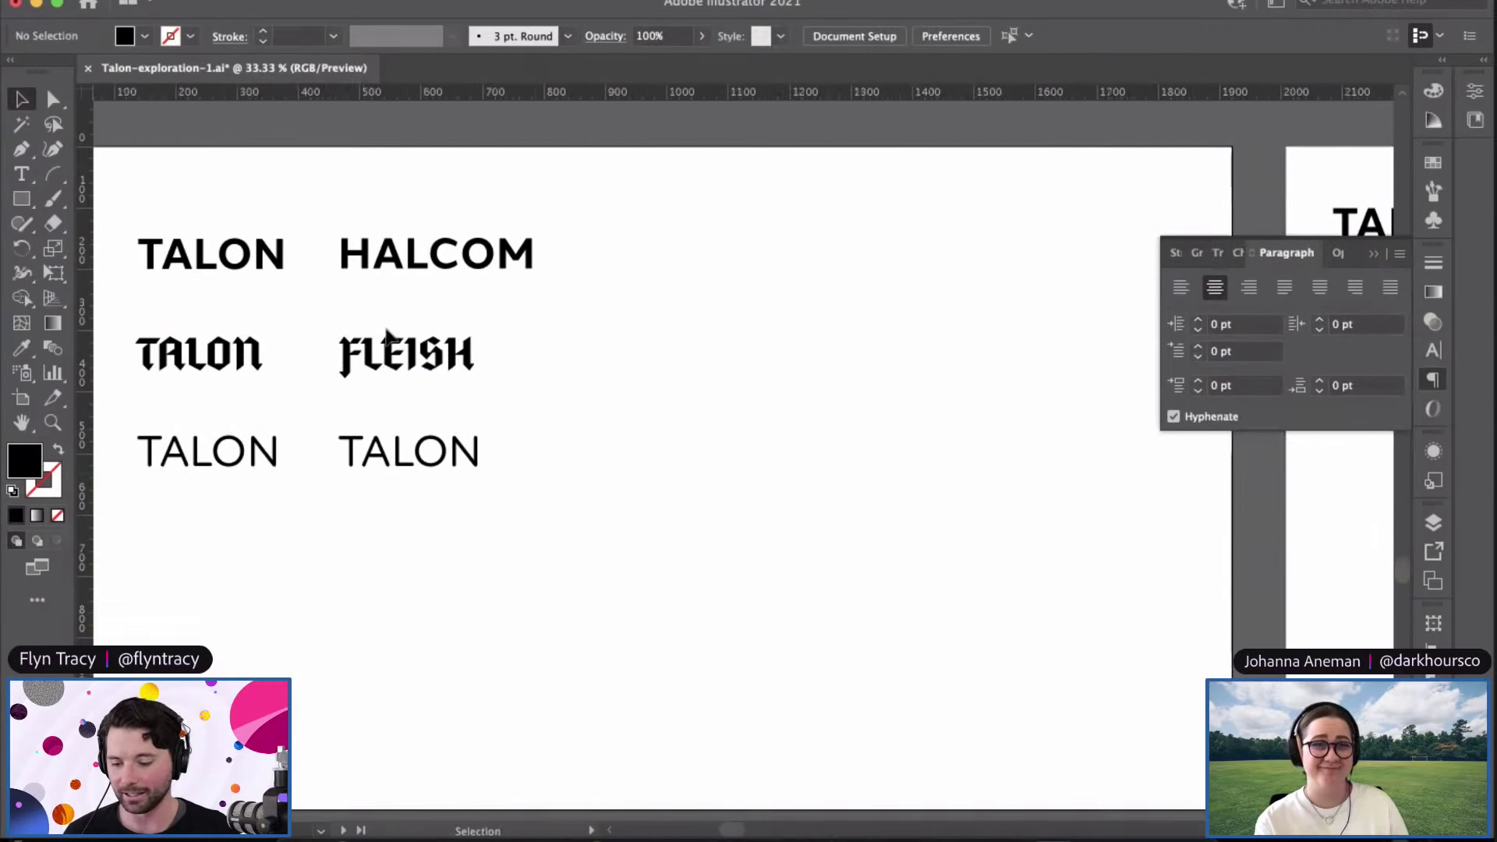
pyautogui.doubleClick(204, 258)
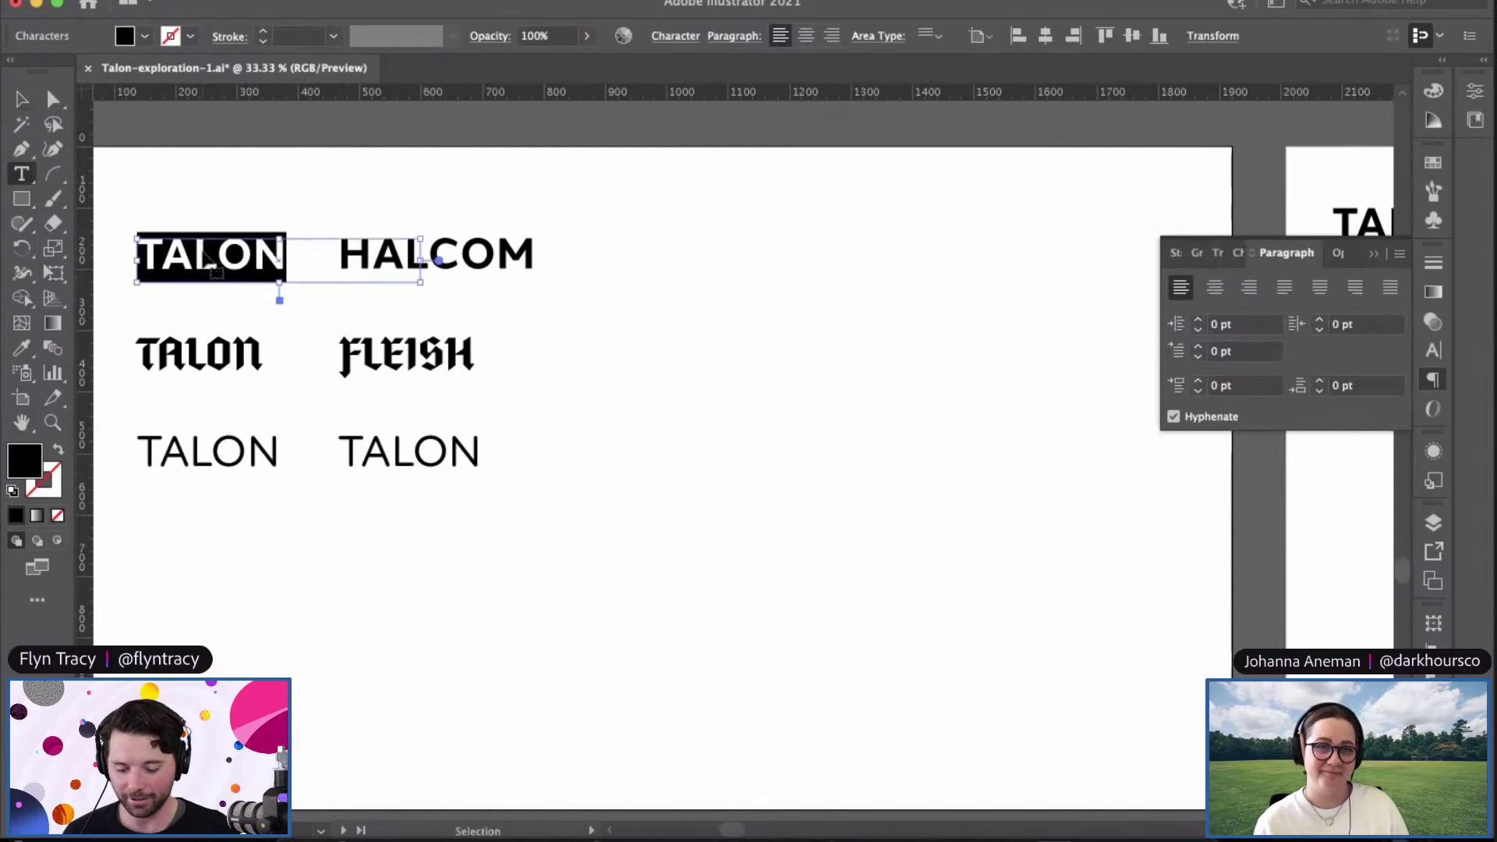
pyautogui.press('super+shift+a')
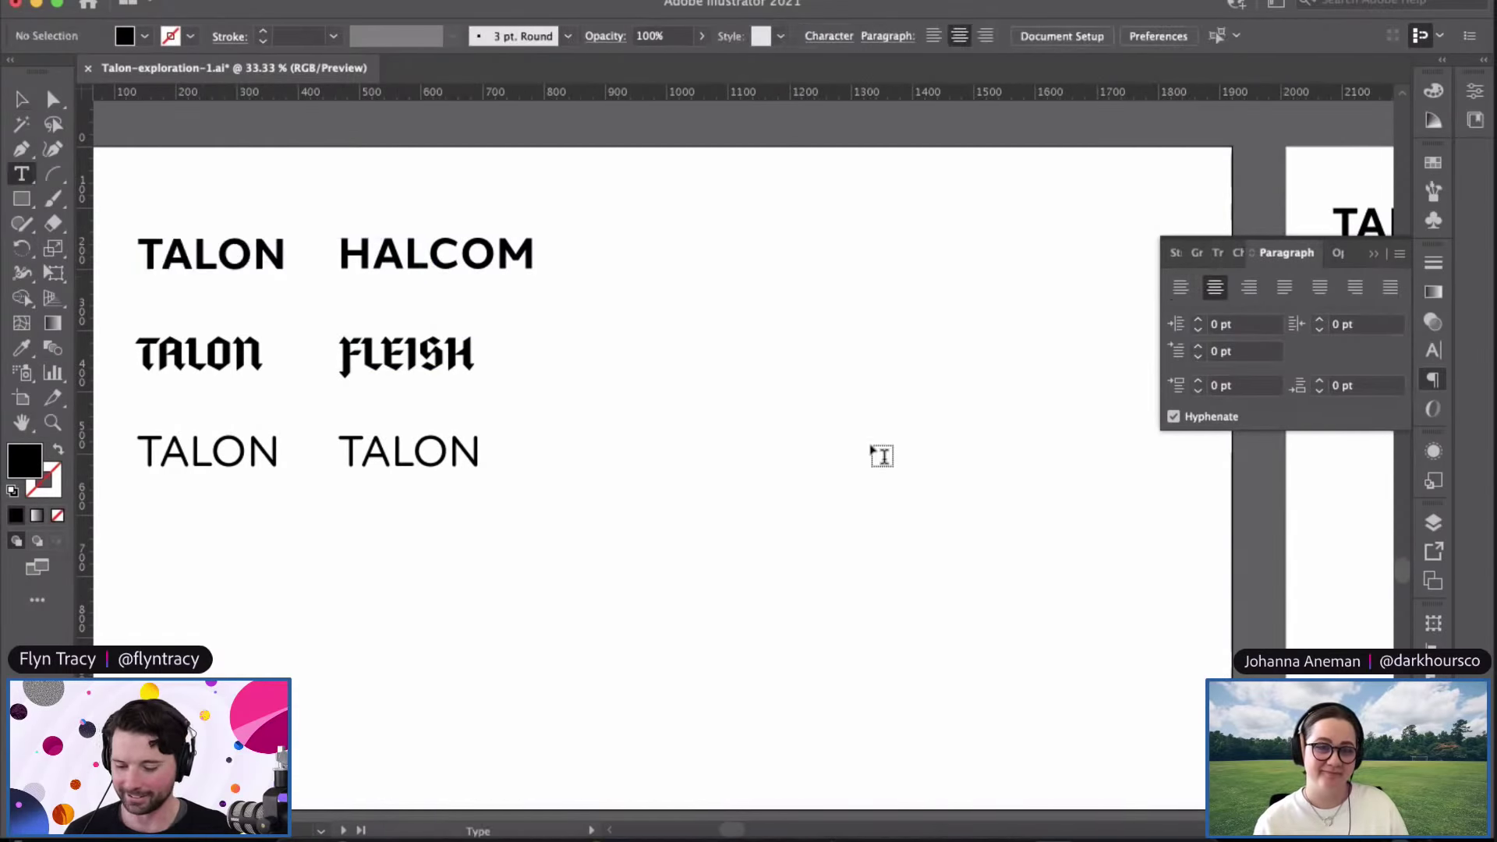
pyautogui.click(1018, 540)
pyautogui.press('Escape')
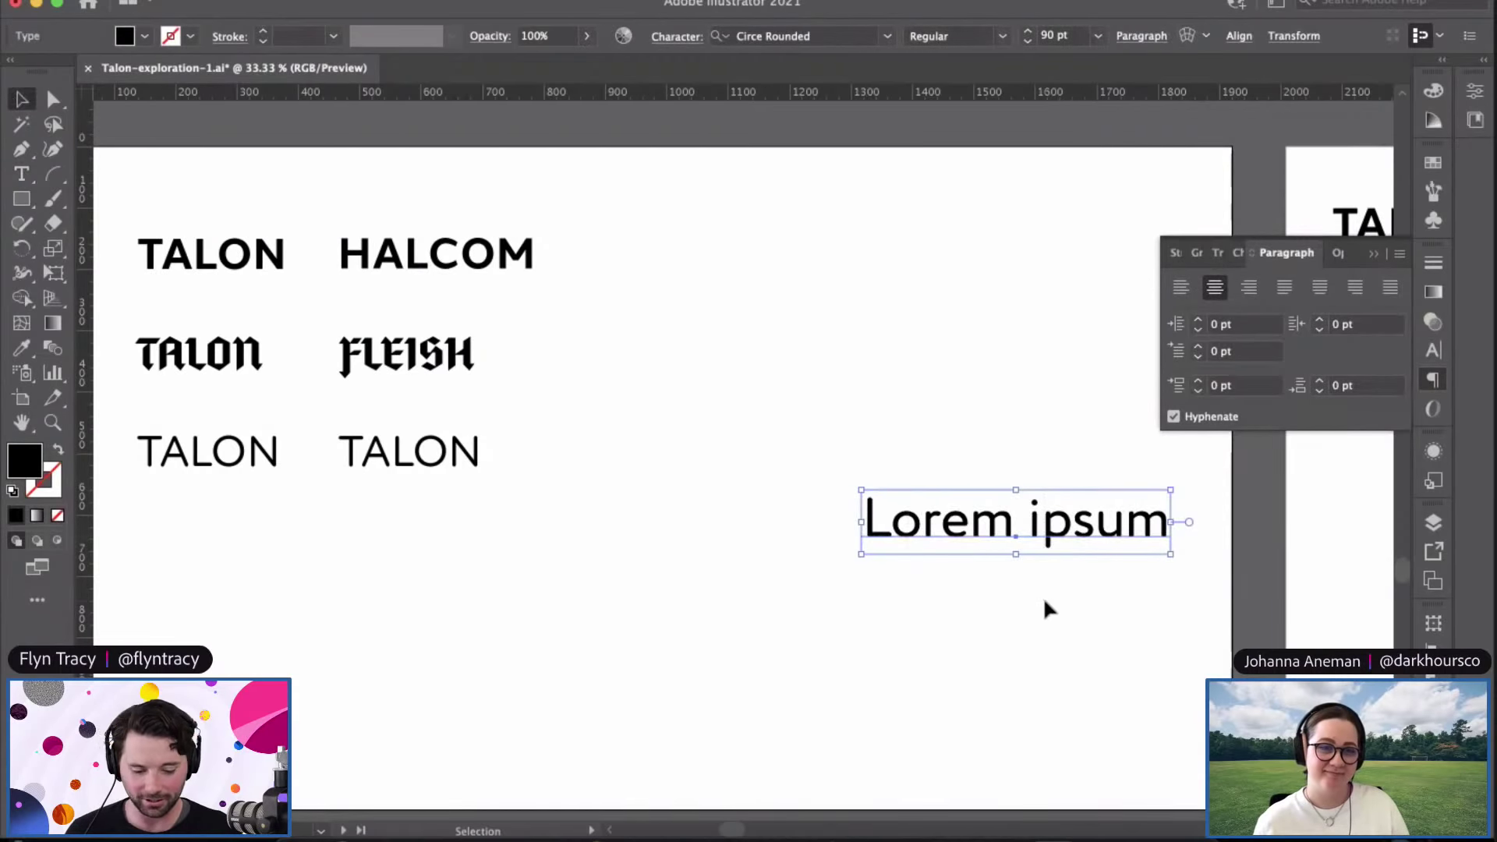
pyautogui.press('Delete')
# Step: Replace the blackletter wordmark under the duplicated skateboard with the bold Halcom TALON text from the font samples artboard
pyautogui.doubleClick(207, 251)
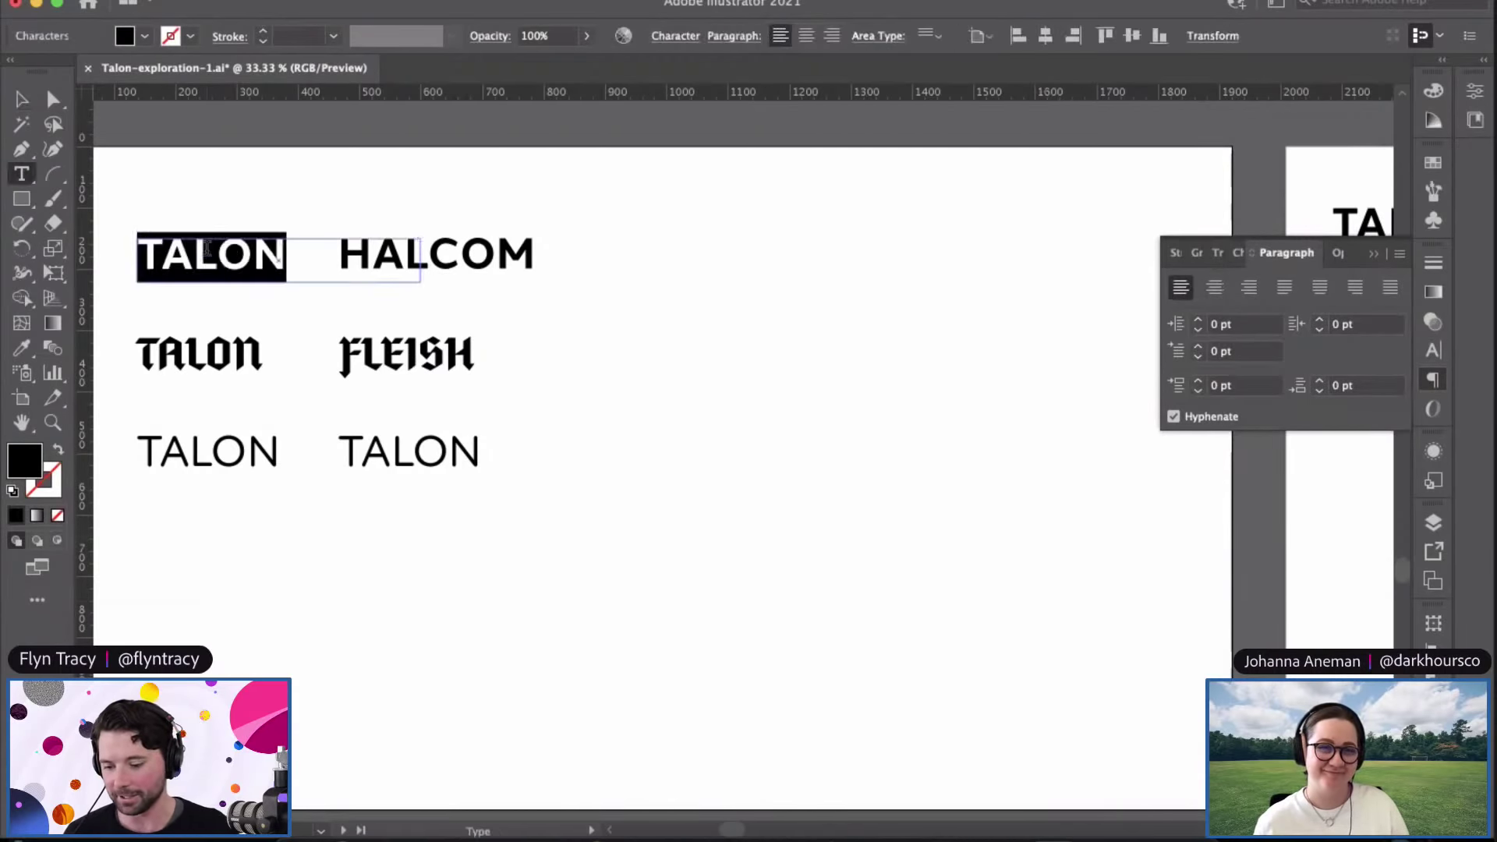
pyautogui.press('Escape')
pyautogui.click(864, 561)
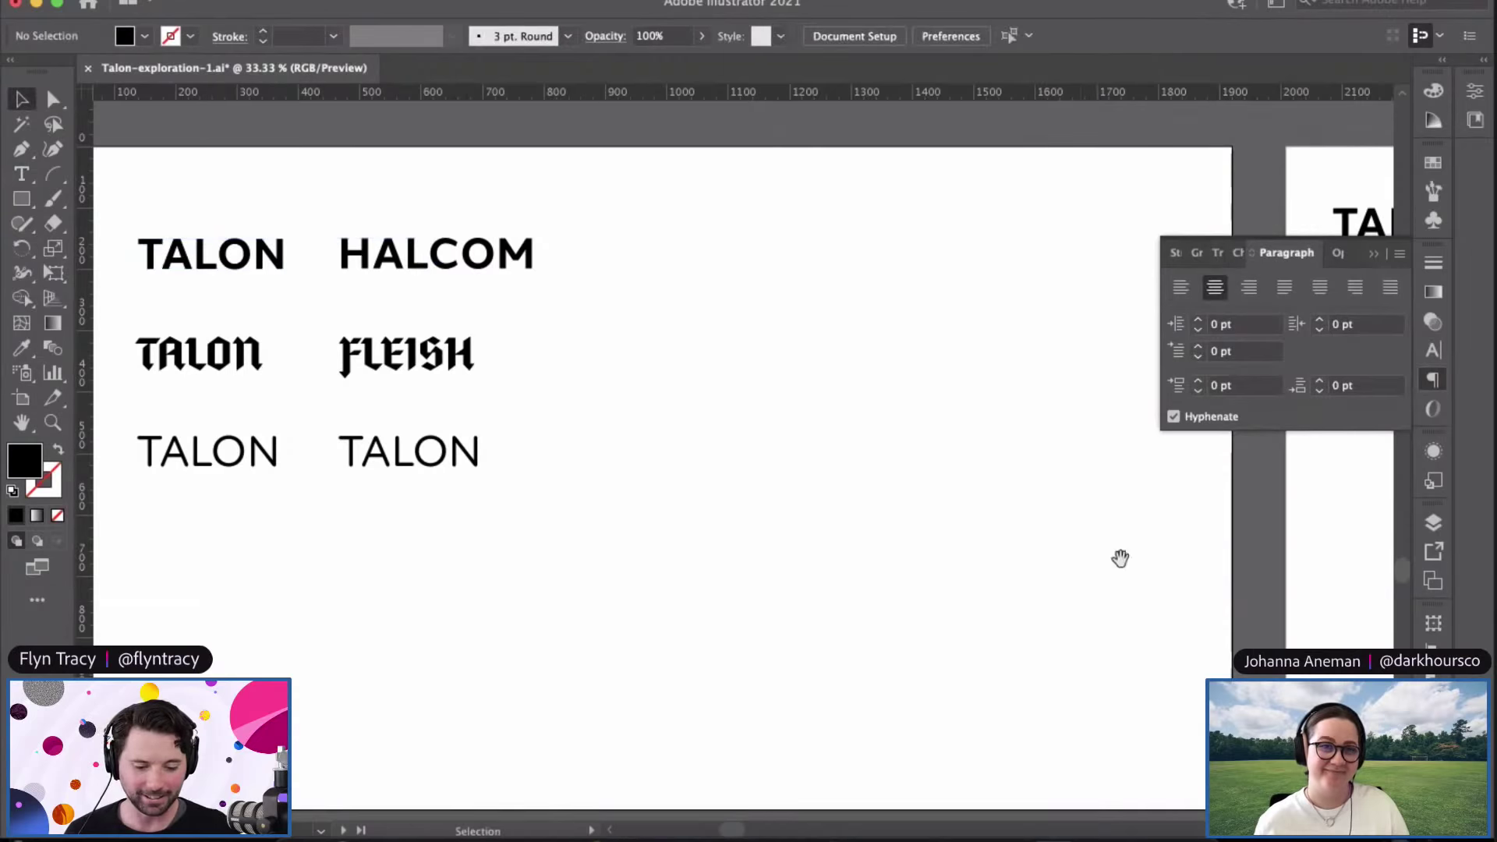
pyautogui.moveTo(1120, 558); pyautogui.dragTo(665, 558)
pyautogui.moveTo(873, 569); pyautogui.dragTo(508, 572)
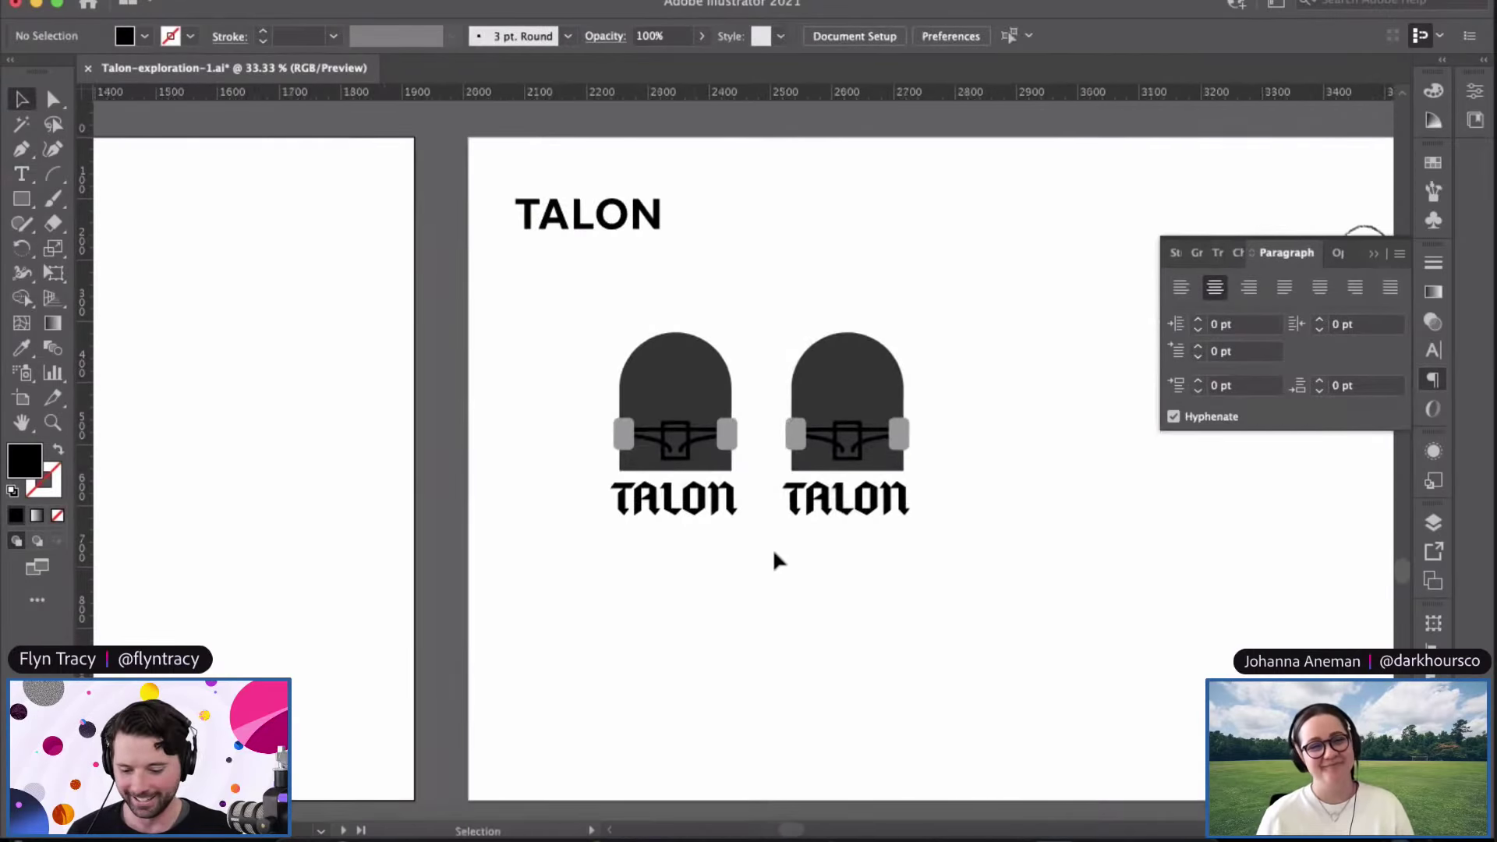
pyautogui.doubleClick(839, 507)
pyautogui.write('TALO')
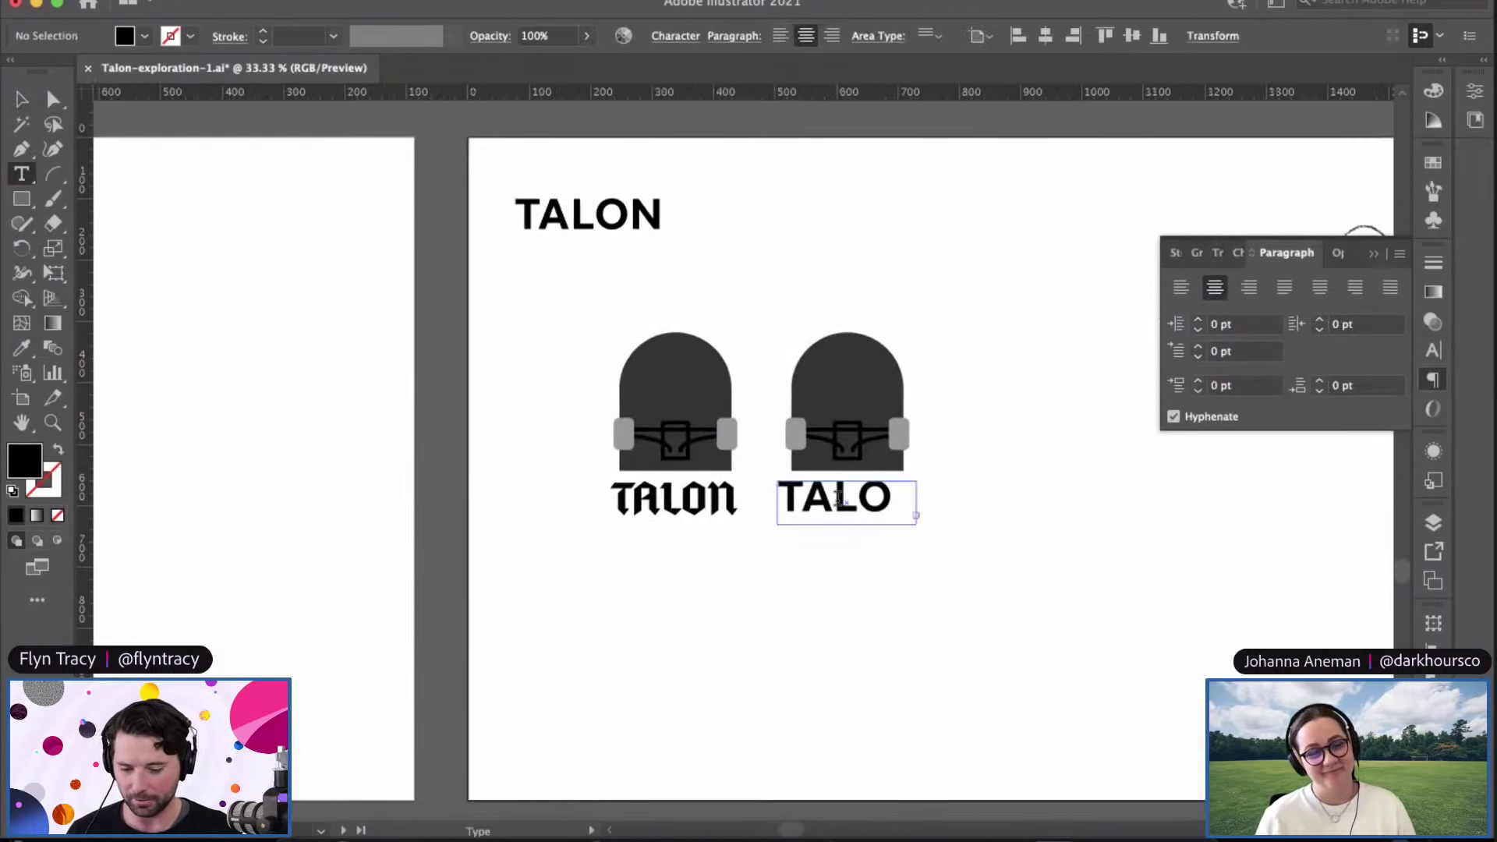
# Step: Set the font size of the bold TALON wordmark under the second skateboard to 63 pt
pyautogui.click(22, 100)
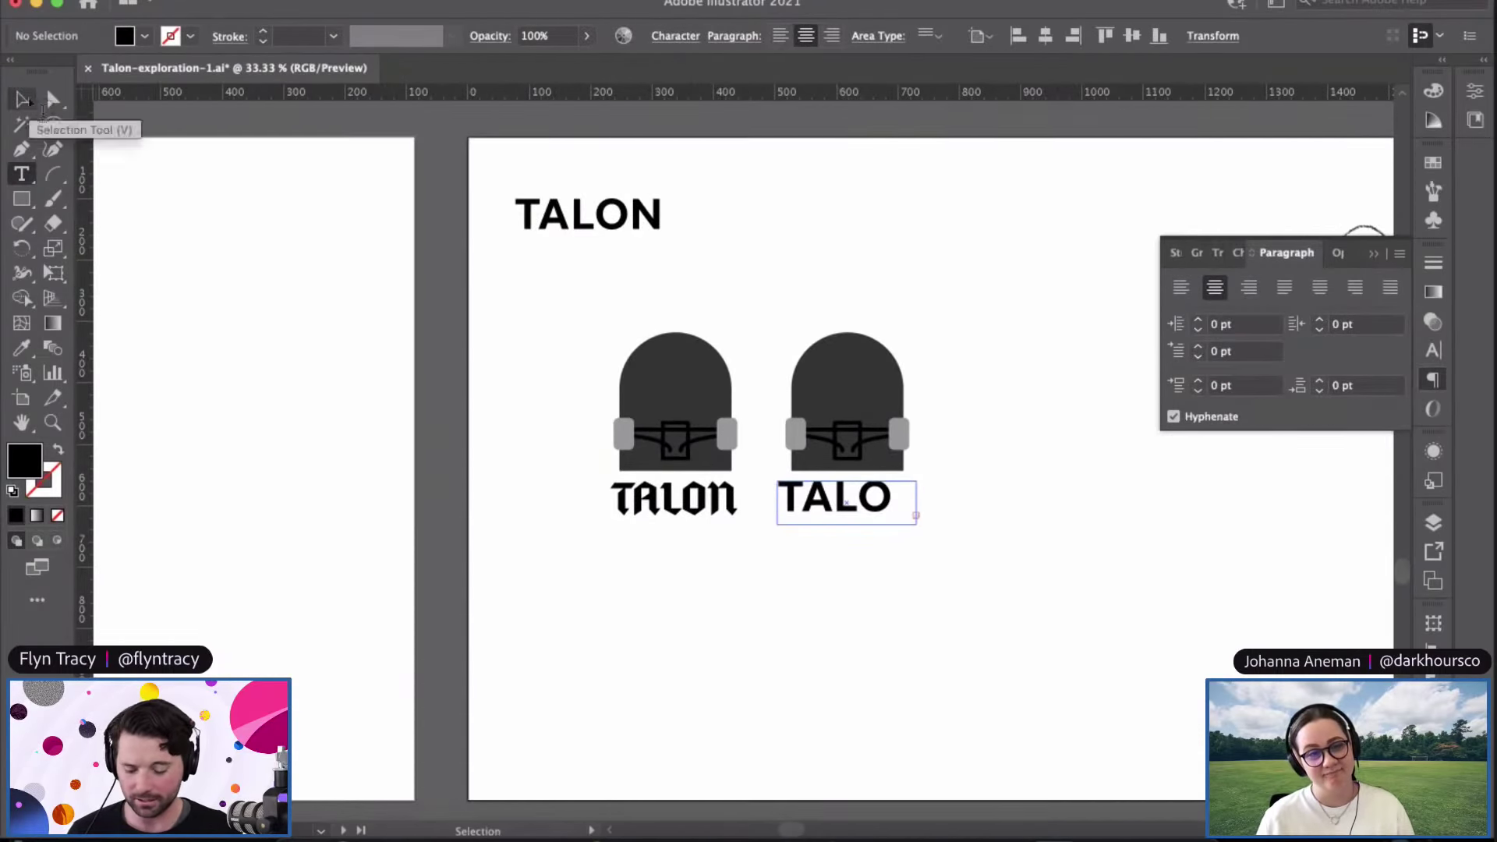
pyautogui.press('super+t')
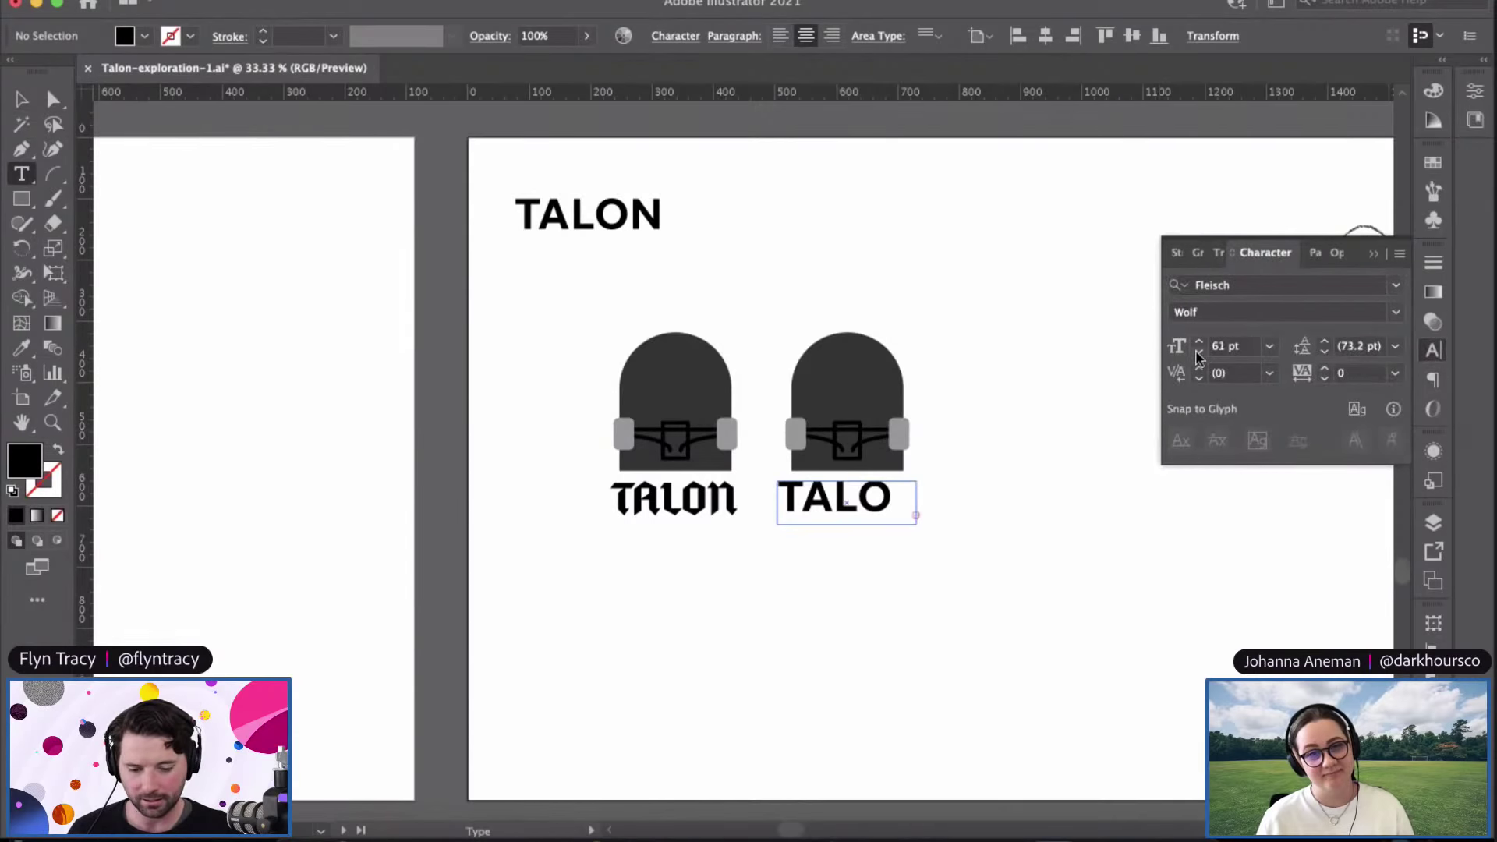
pyautogui.doubleClick(852, 495)
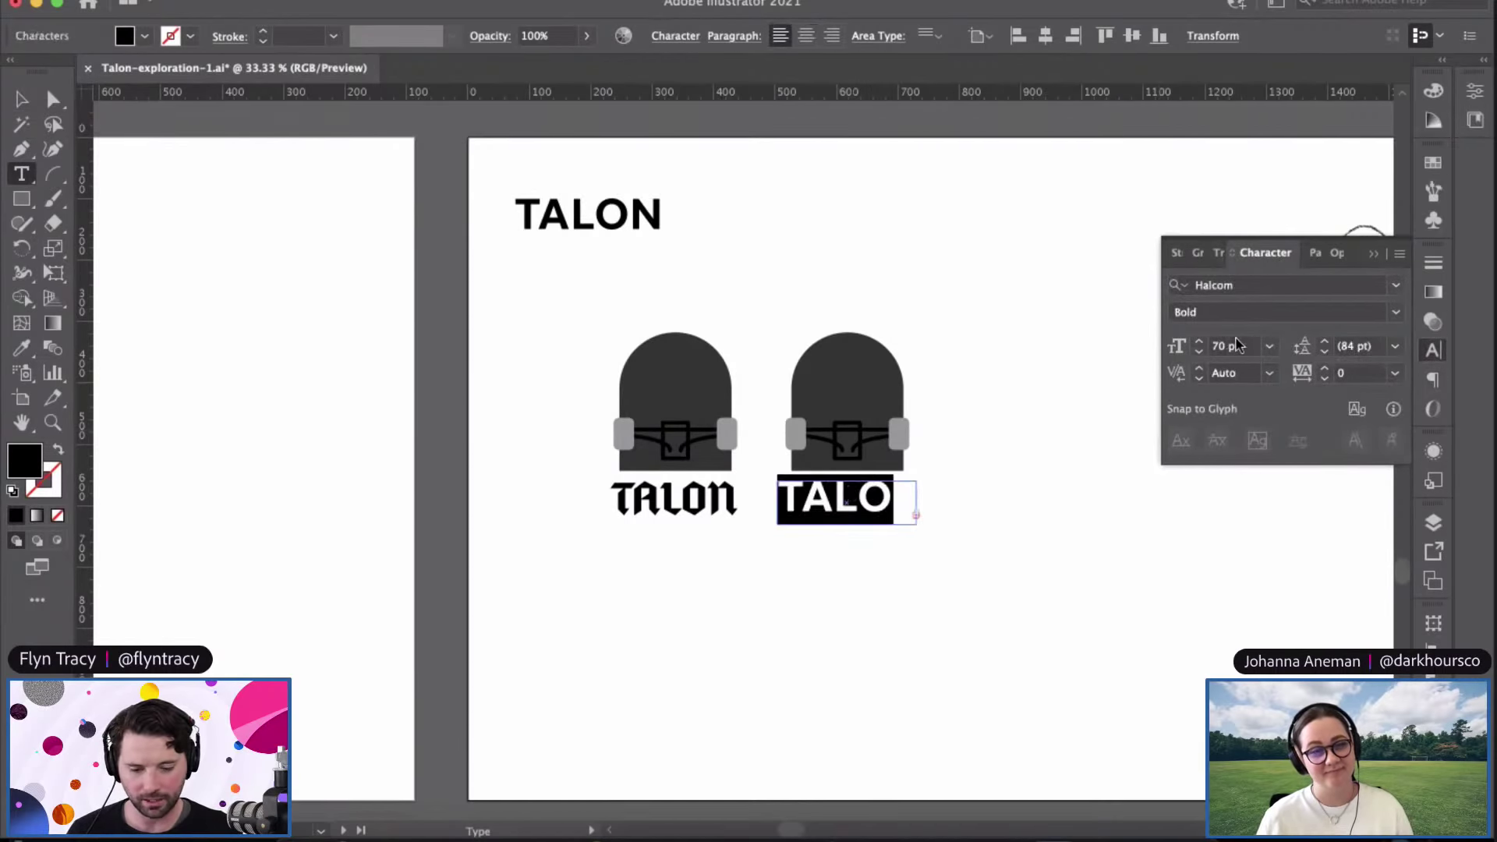
pyautogui.click(1199, 355)
pyautogui.click(1200, 355)
pyautogui.click(1199, 355)
pyautogui.click(1199, 355)
pyautogui.click(1199, 355)
pyautogui.click(1200, 355)
pyautogui.click(1199, 355)
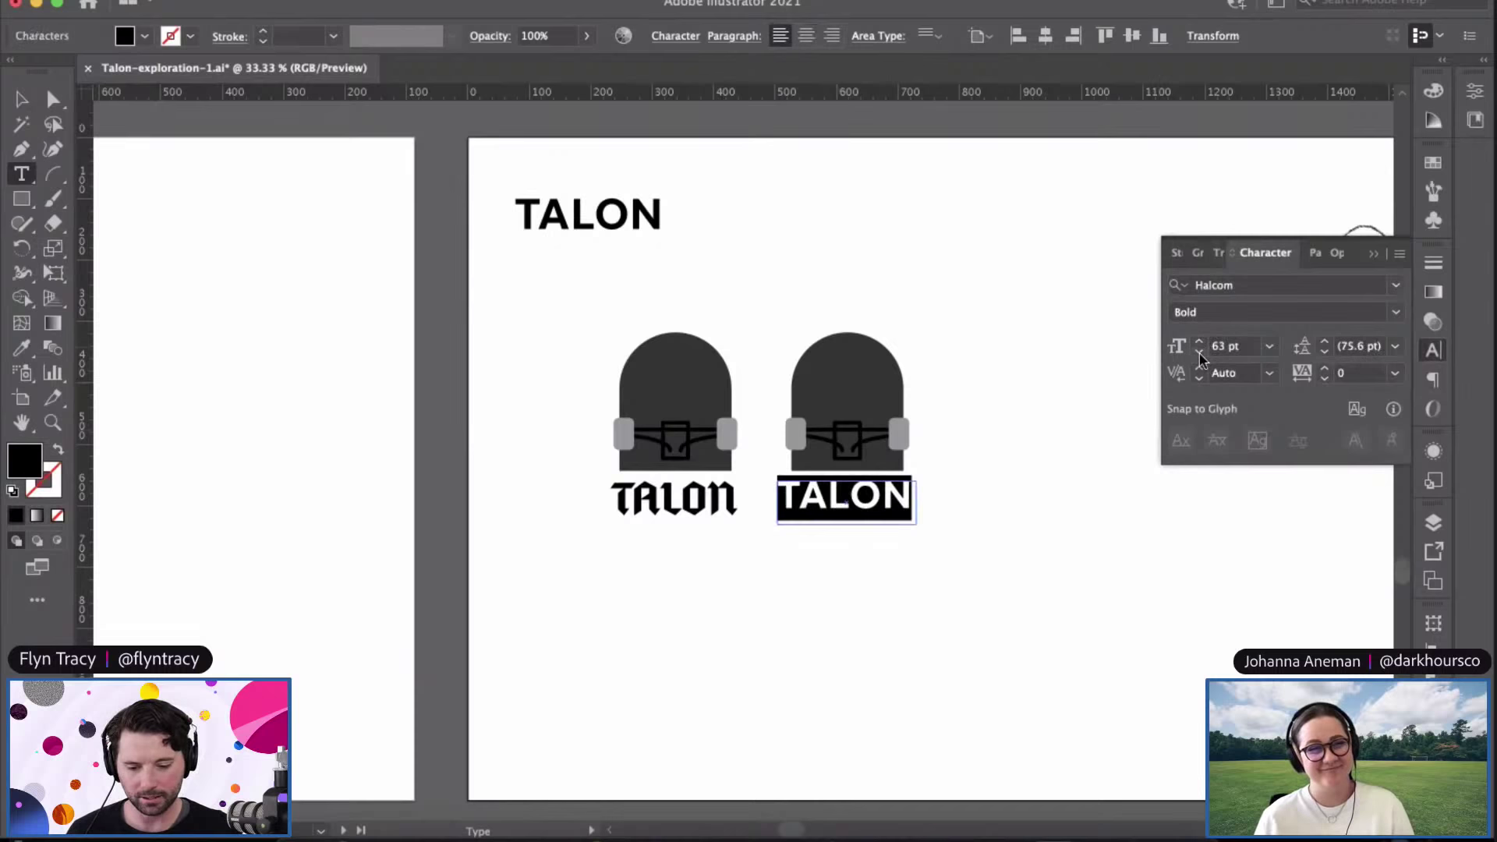
# Step: Nudge the bold TALON wordmark slightly so it sits centred beneath the second skateboard
pyautogui.press('Escape')
pyautogui.click(881, 623)
pyautogui.moveTo(859, 492); pyautogui.dragTo(863, 499)
pyautogui.click(796, 535)
# Step: Place a duplicate of the second skateboard and its bold TALON wordmark directly to its right, forming a third logo
pyautogui.hscroll(5, 686, 291)
pyautogui.scroll(-1, 685, 291)
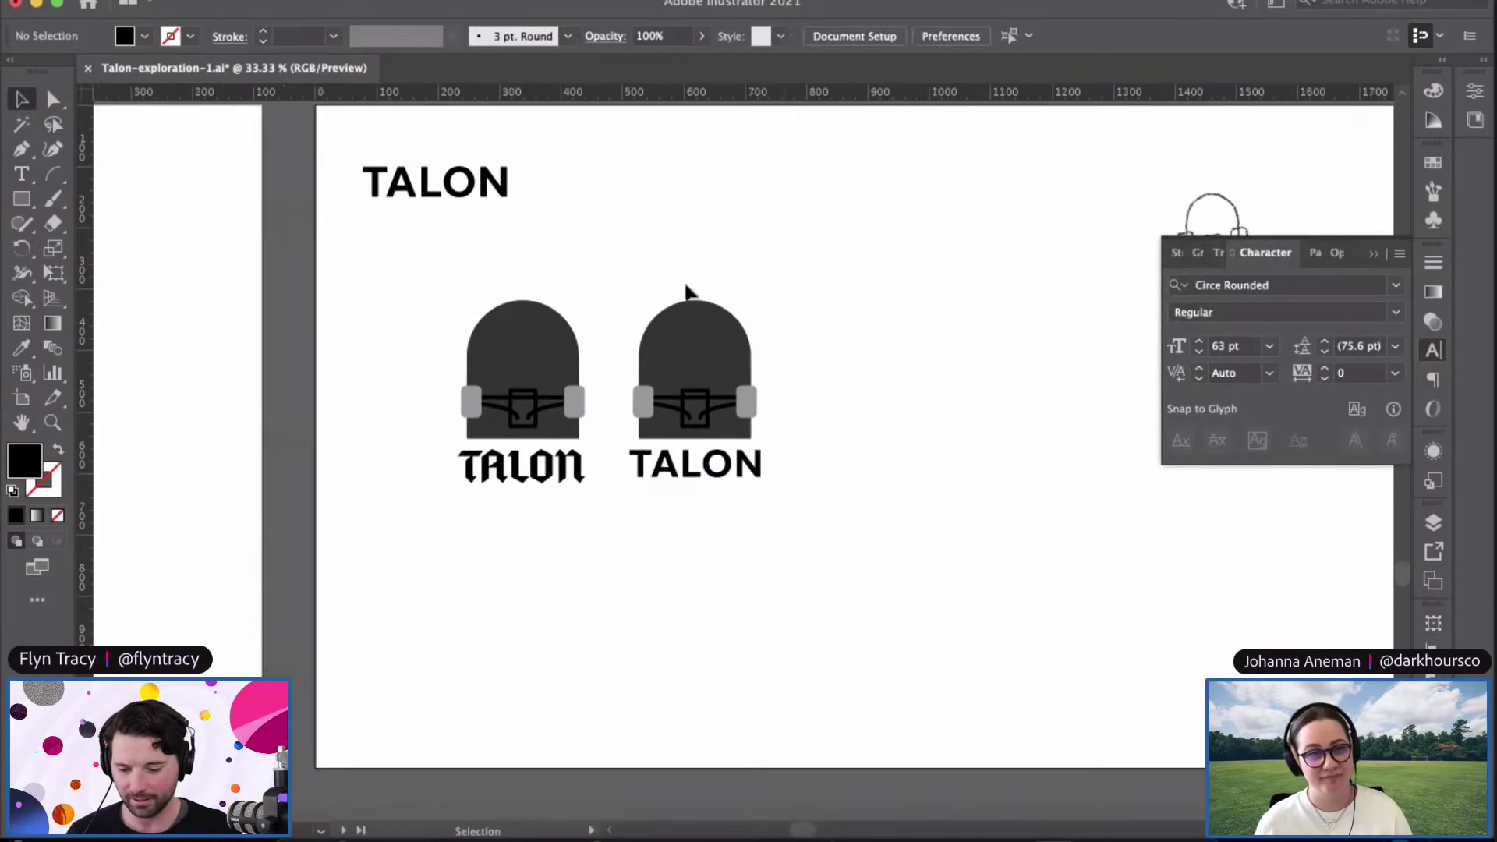
pyautogui.click(686, 344)
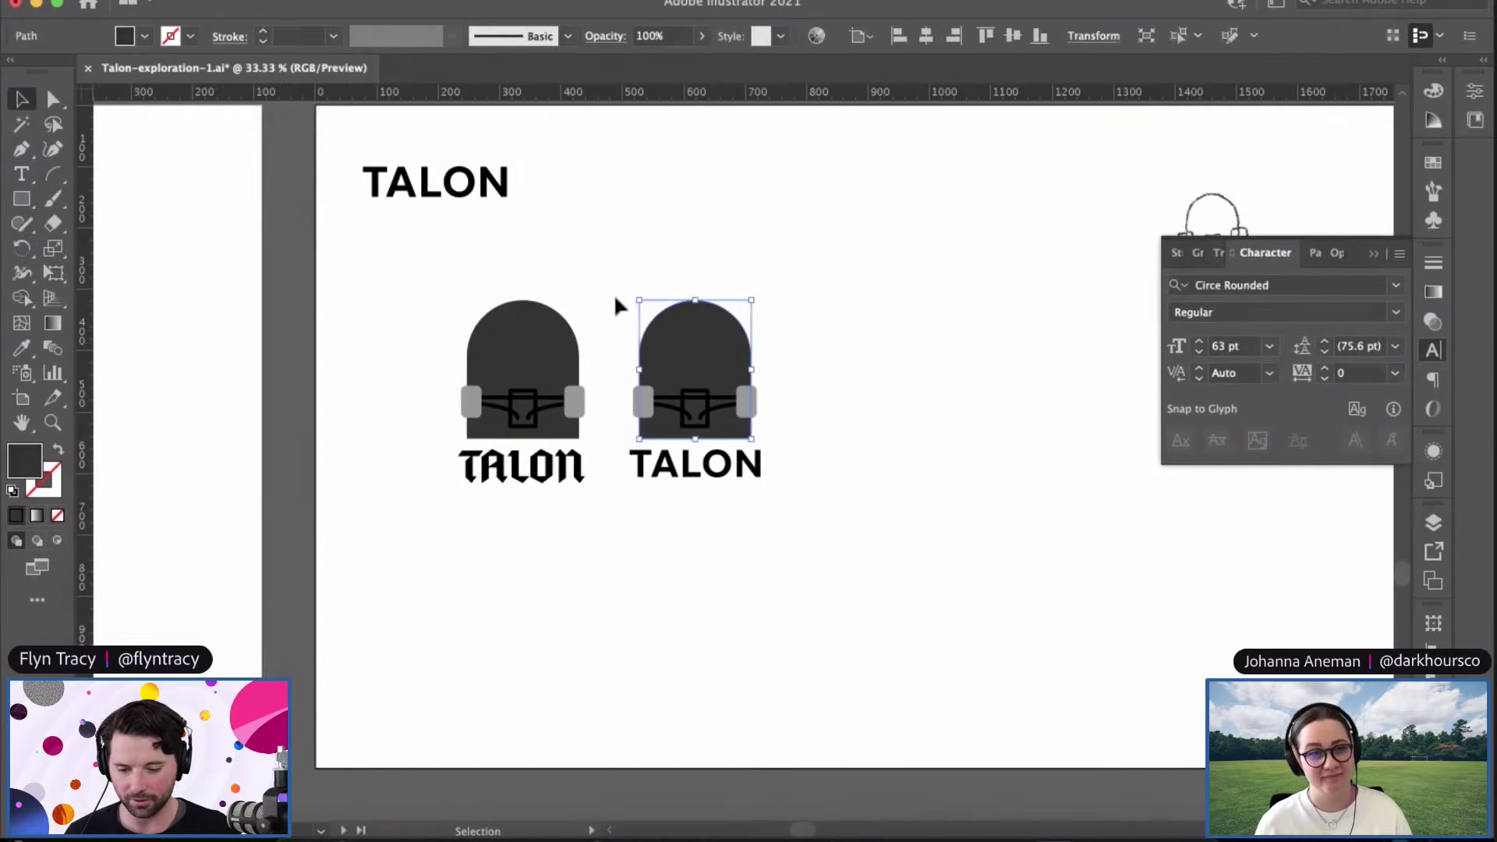
pyautogui.moveTo(614, 293); pyautogui.dragTo(810, 516)
pyautogui.moveTo(689, 339); pyautogui.dragTo(865, 339)
pyautogui.click(875, 505)
# Step: Apply a black (000000) stroke to the deck shape of the third skateboard
pyautogui.scroll(6, 889, 569)
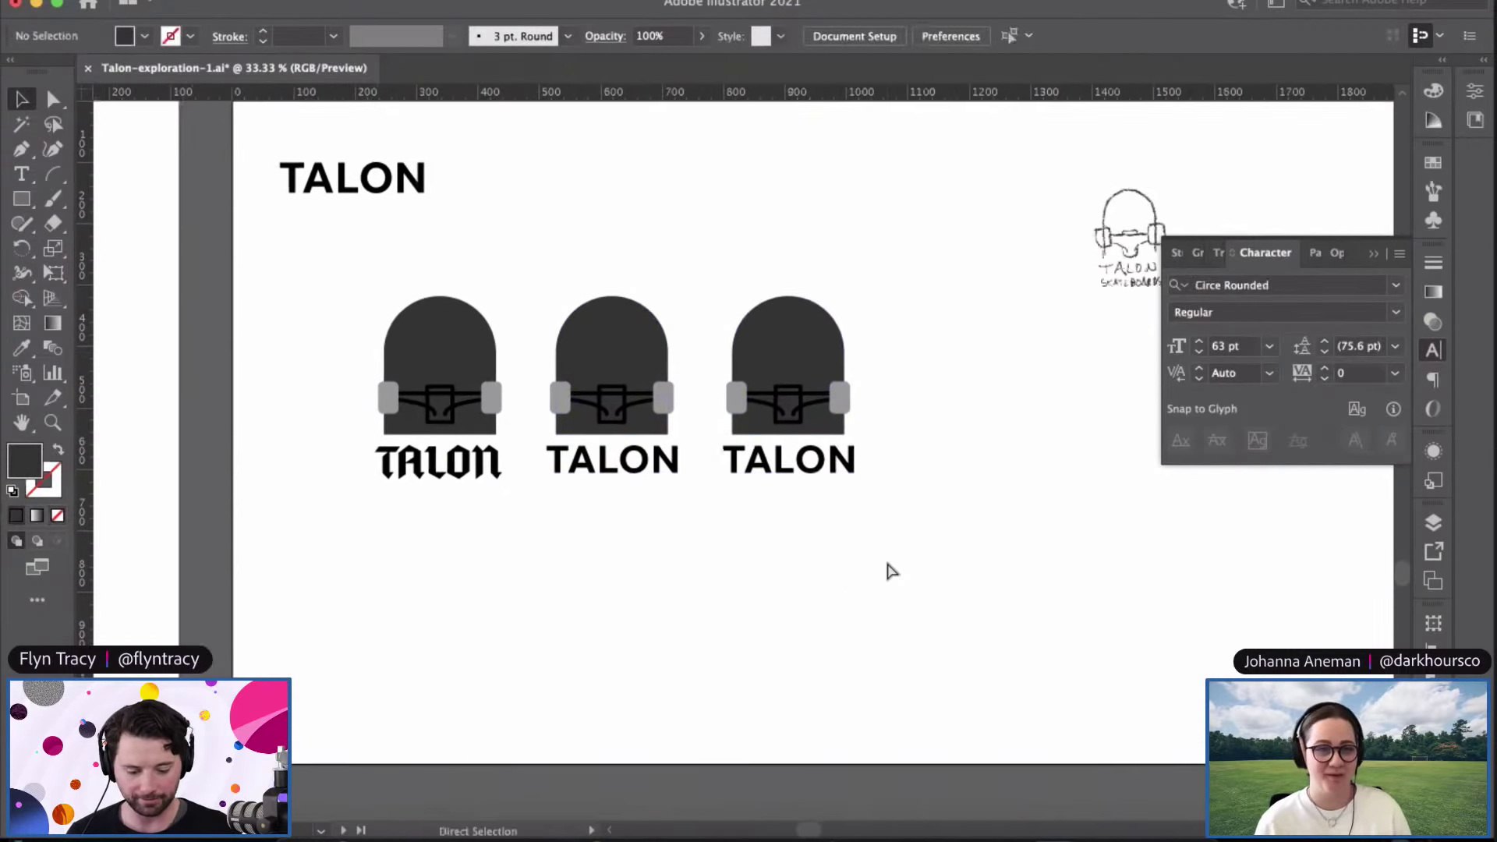
pyautogui.moveTo(999, 466); pyautogui.dragTo(762, 605)
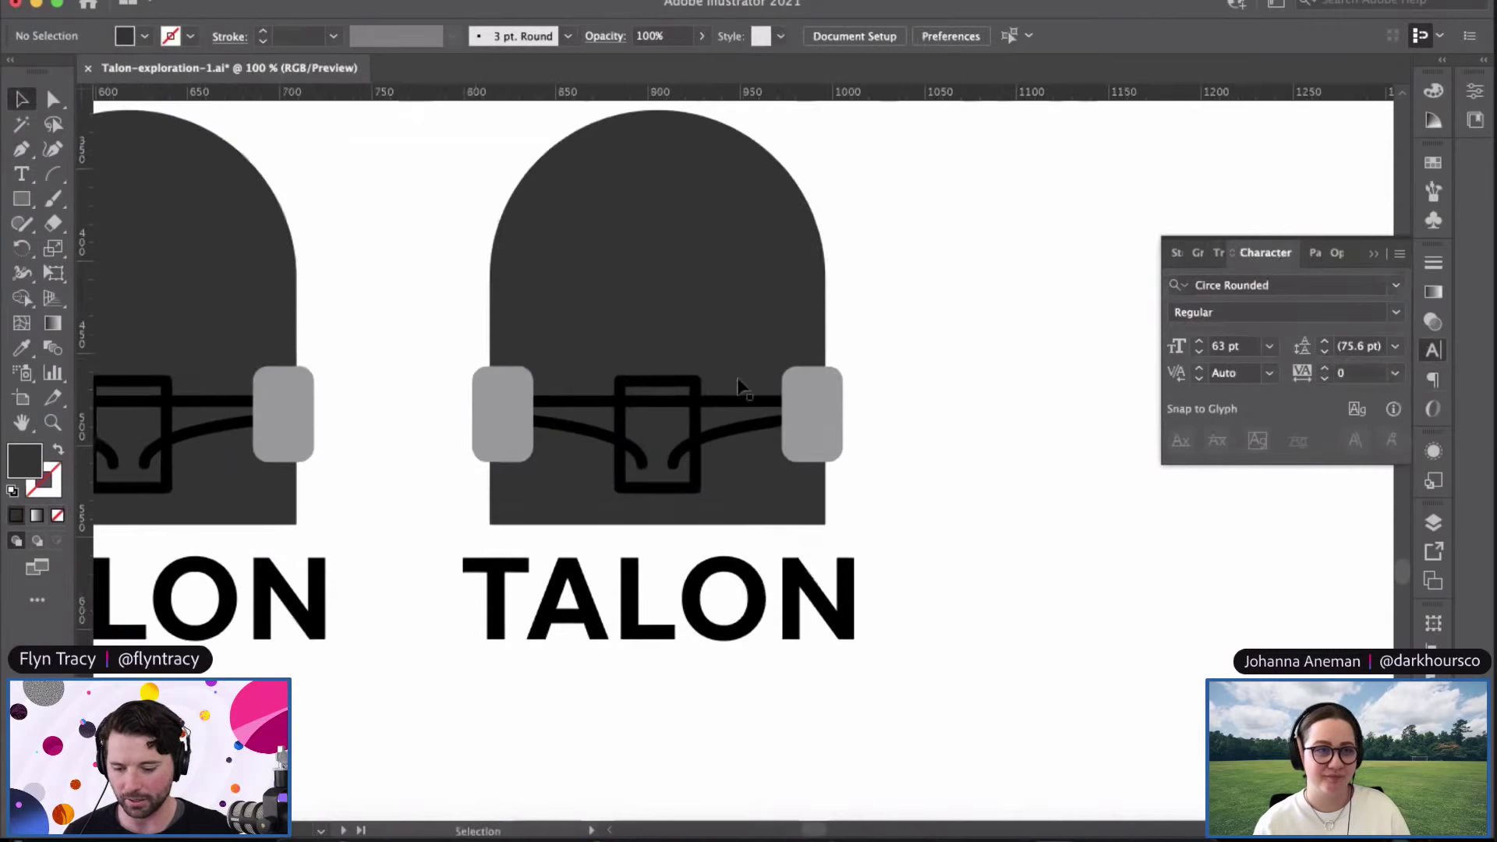
pyautogui.click(672, 254)
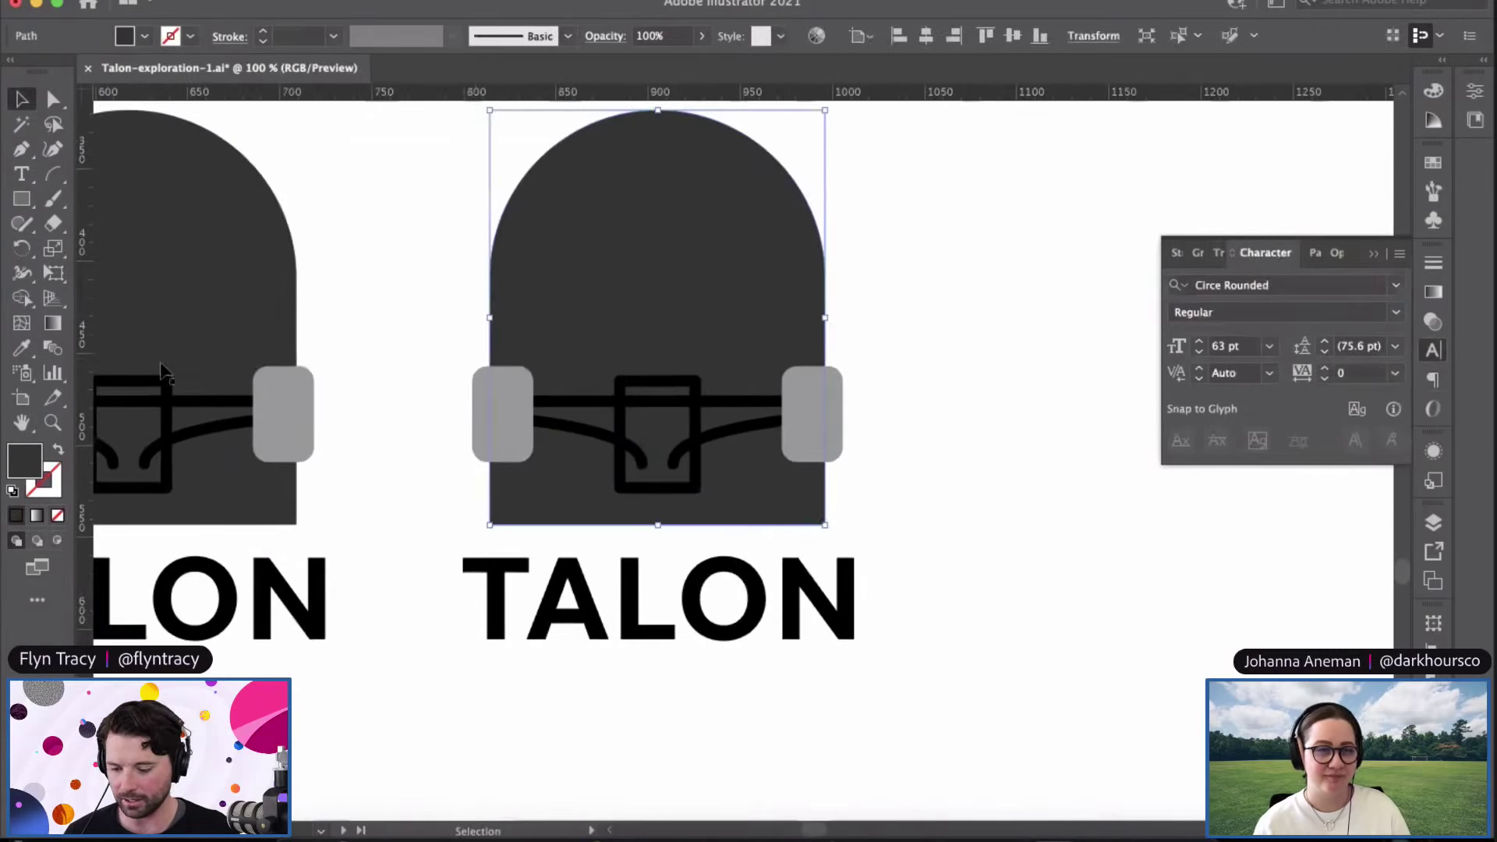
pyautogui.doubleClick(49, 481)
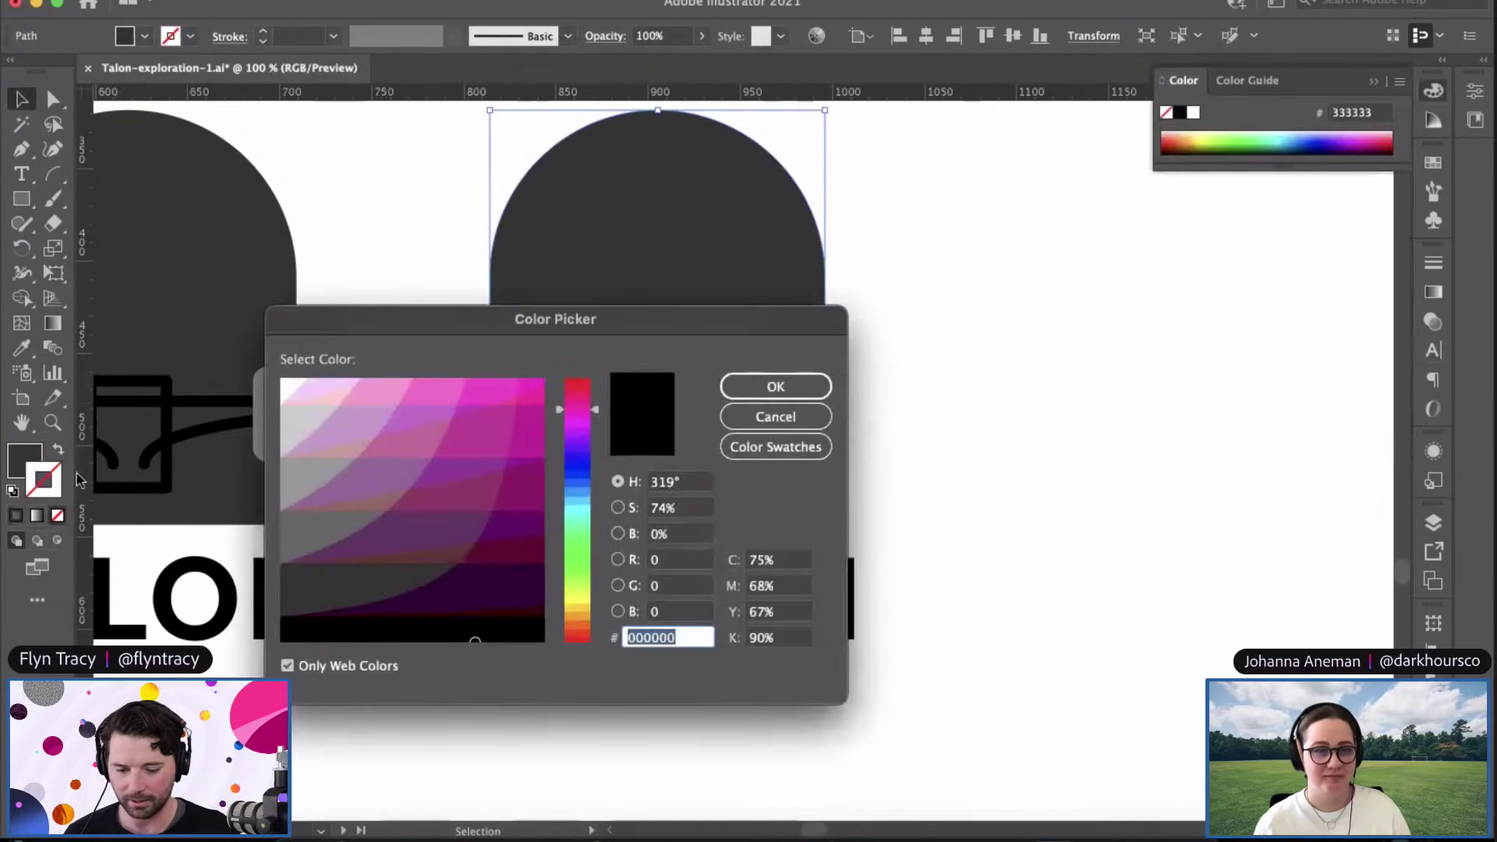
pyautogui.click(511, 602)
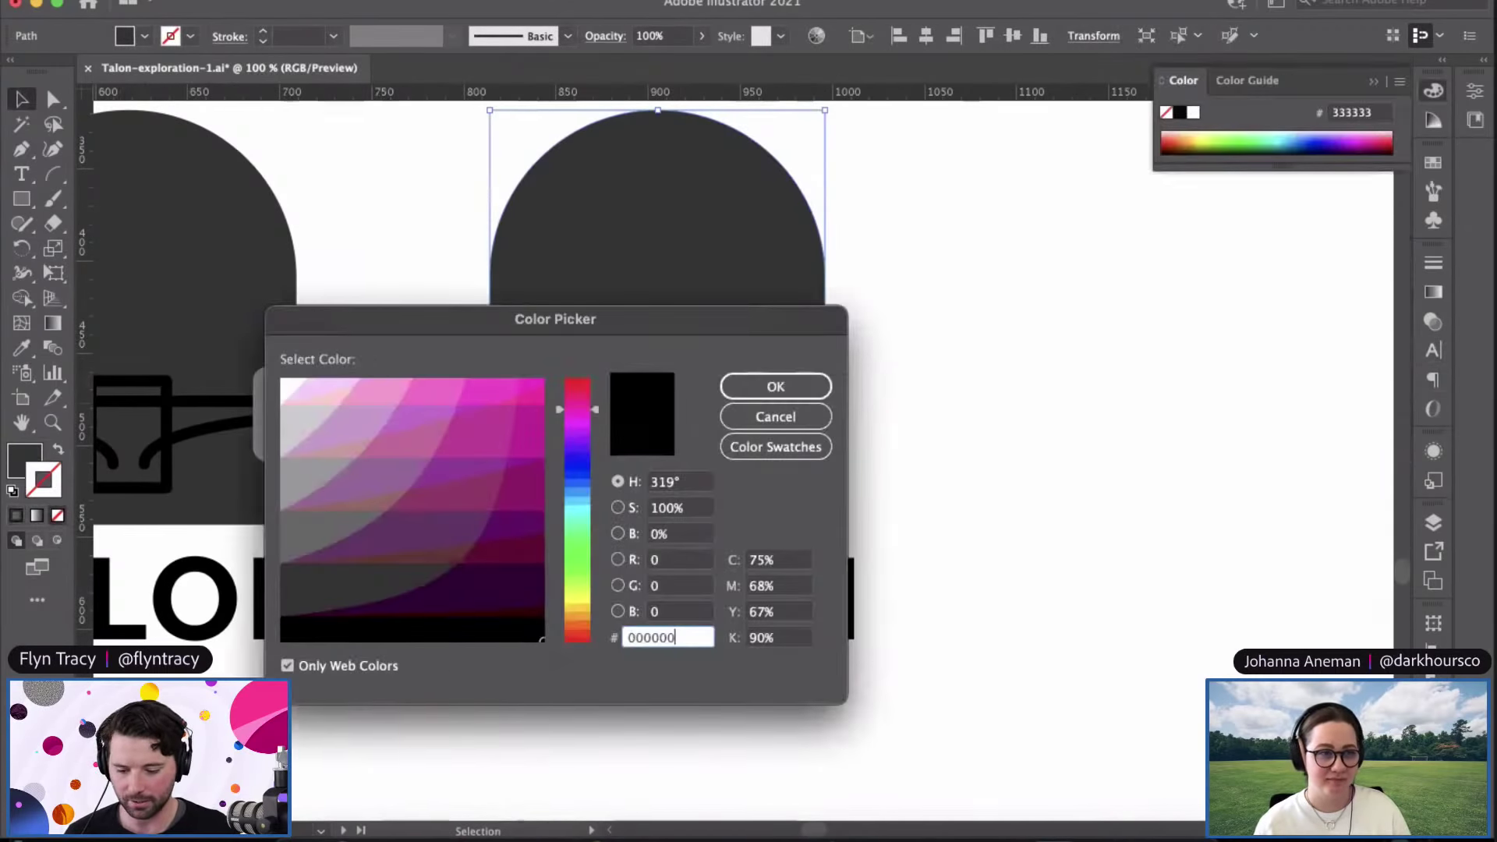
pyautogui.click(765, 393)
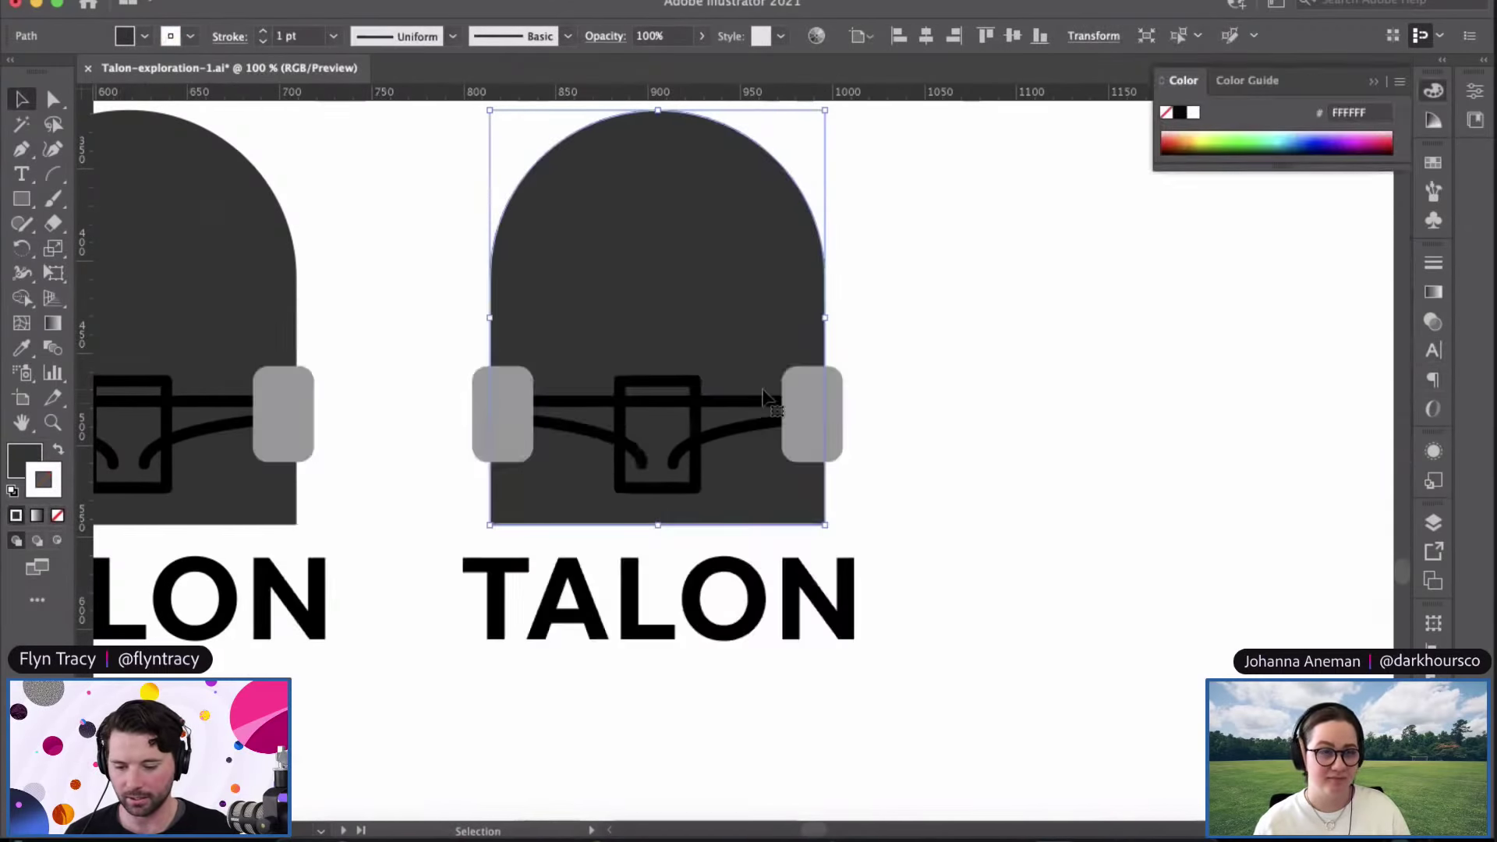
pyautogui.doubleClick(51, 481)
pyautogui.moveTo(476, 610); pyautogui.dragTo(450, 634)
pyautogui.click(775, 388)
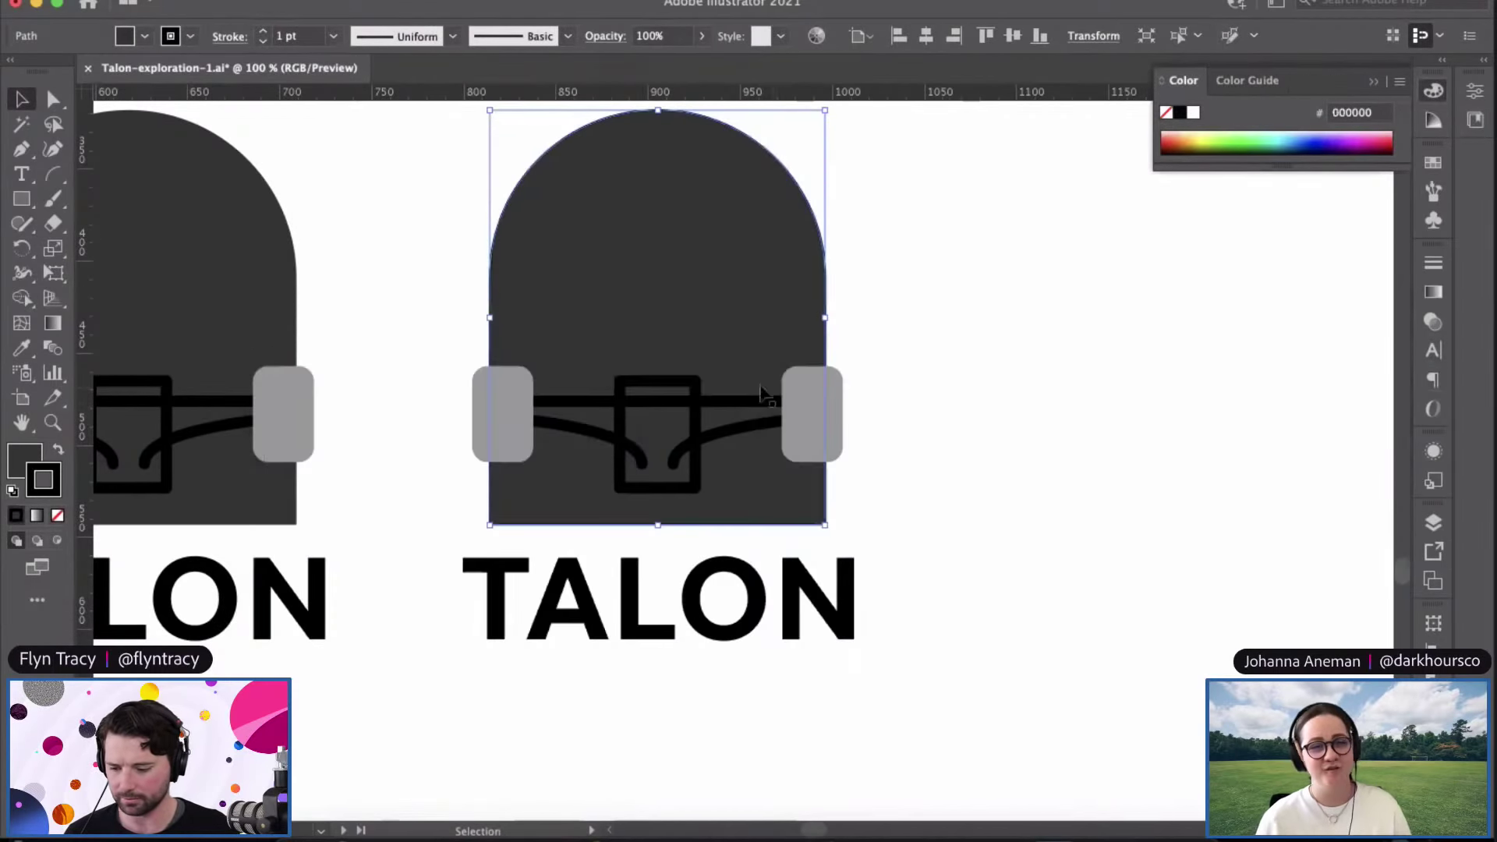
# Step: Set the stroke weight of the third skateboard's deck outline to 7 pt
pyautogui.click(261, 34)
pyautogui.click(261, 34)
pyautogui.click(261, 35)
pyautogui.click(261, 34)
pyautogui.click(262, 34)
pyautogui.click(261, 35)
pyautogui.click(261, 34)
pyautogui.click(264, 42)
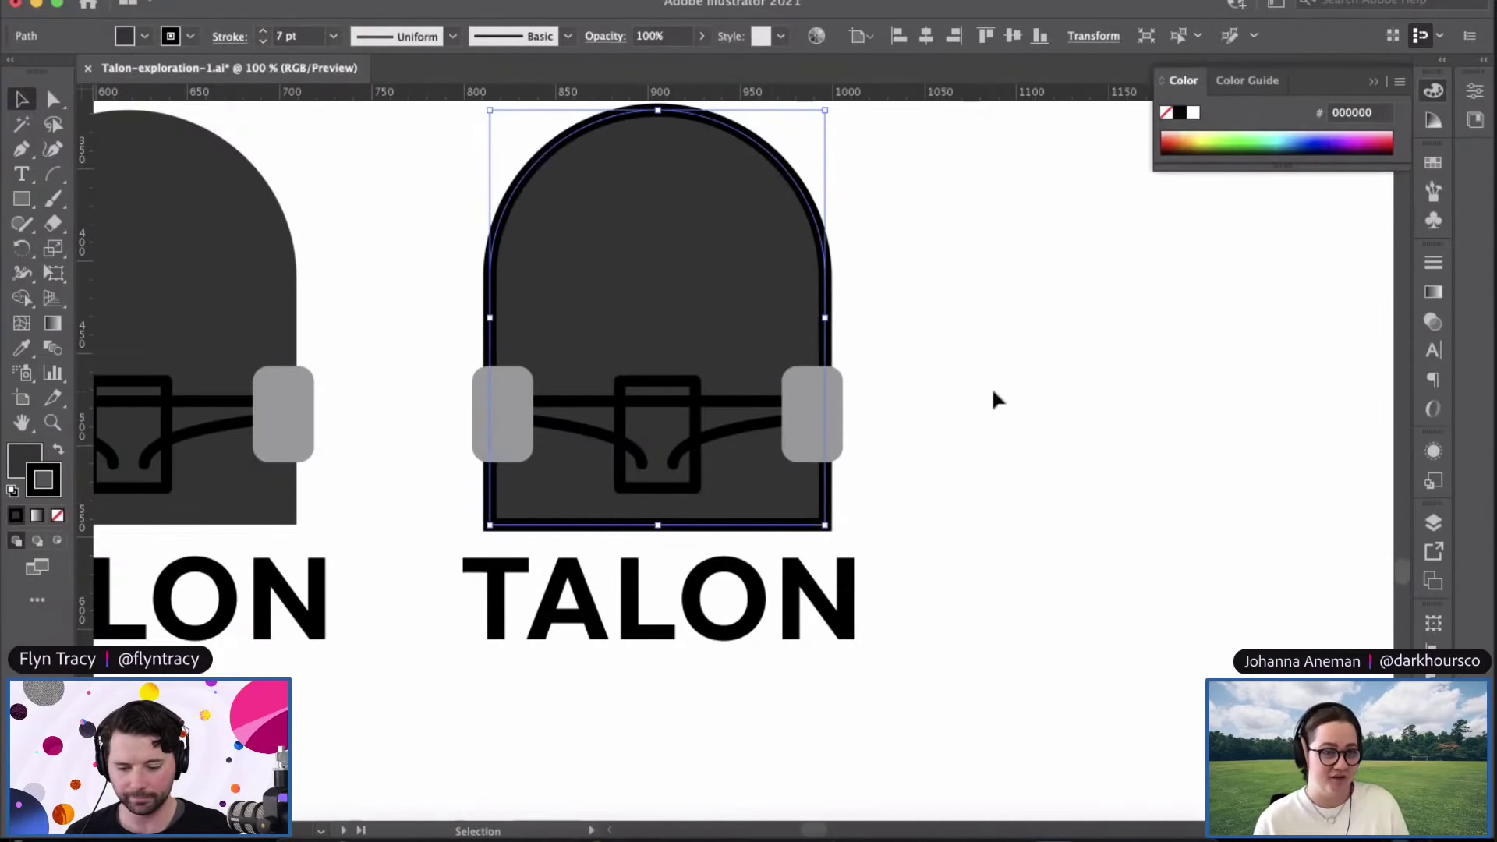
pyautogui.click(930, 376)
# Step: Give the third skateboard's deck outline round caps and round corner joins
pyautogui.hscroll(-2, 931, 390)
pyautogui.scroll(1, 931, 390)
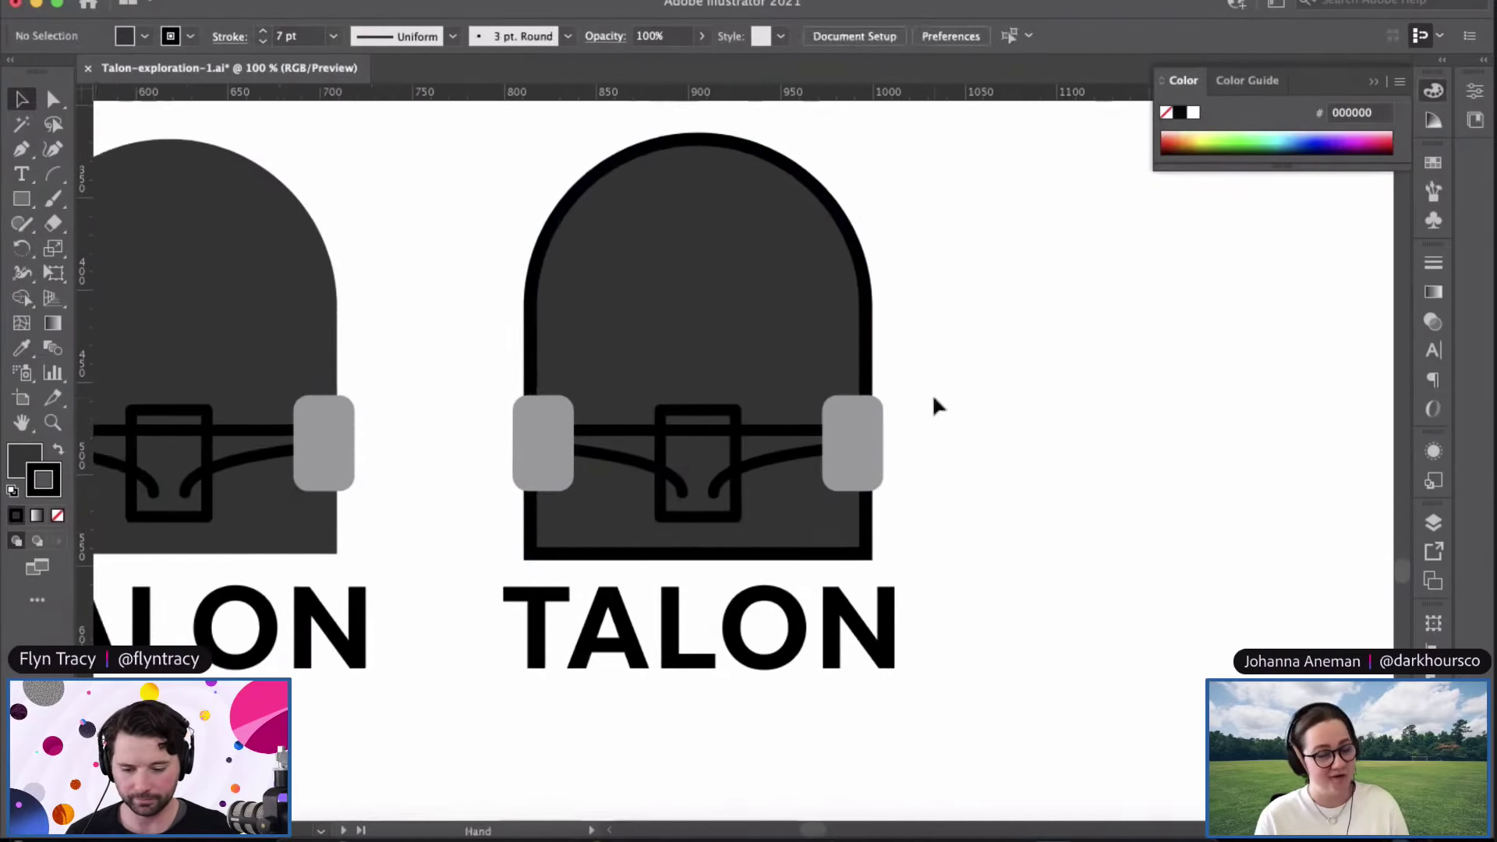
pyautogui.click(778, 360)
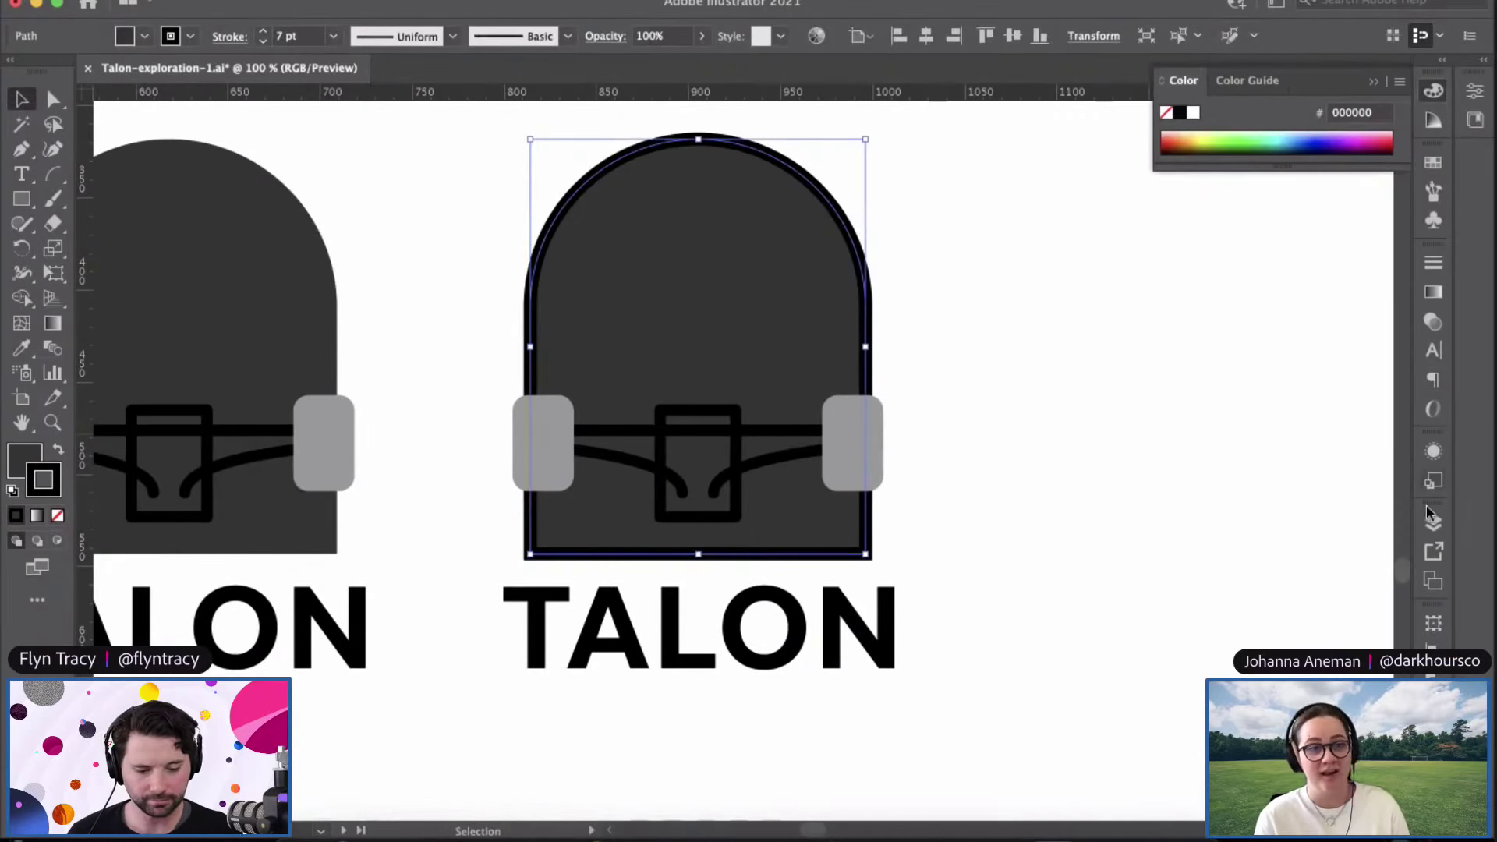
pyautogui.click(1435, 266)
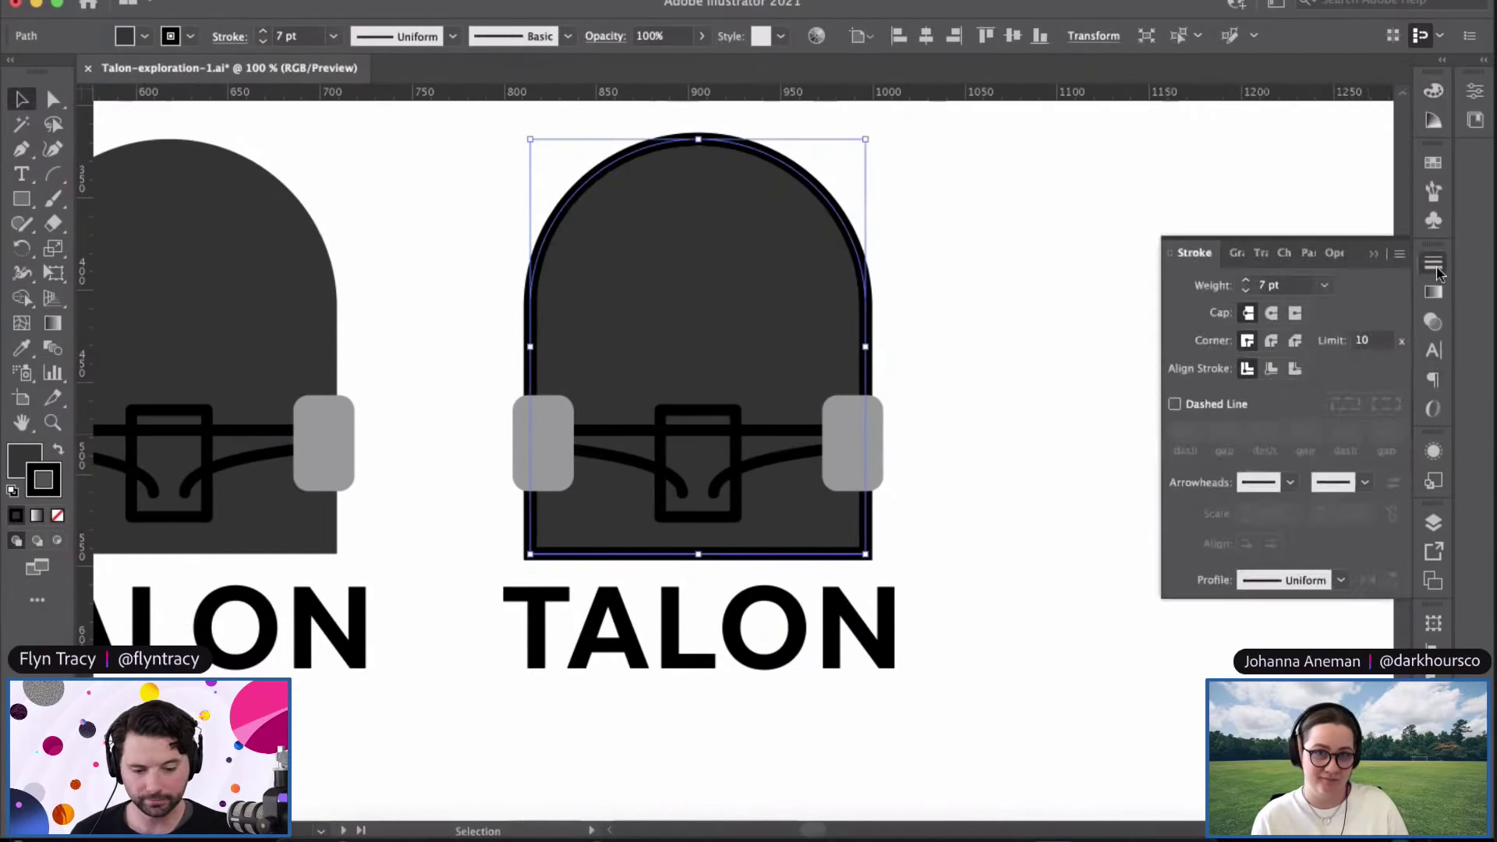
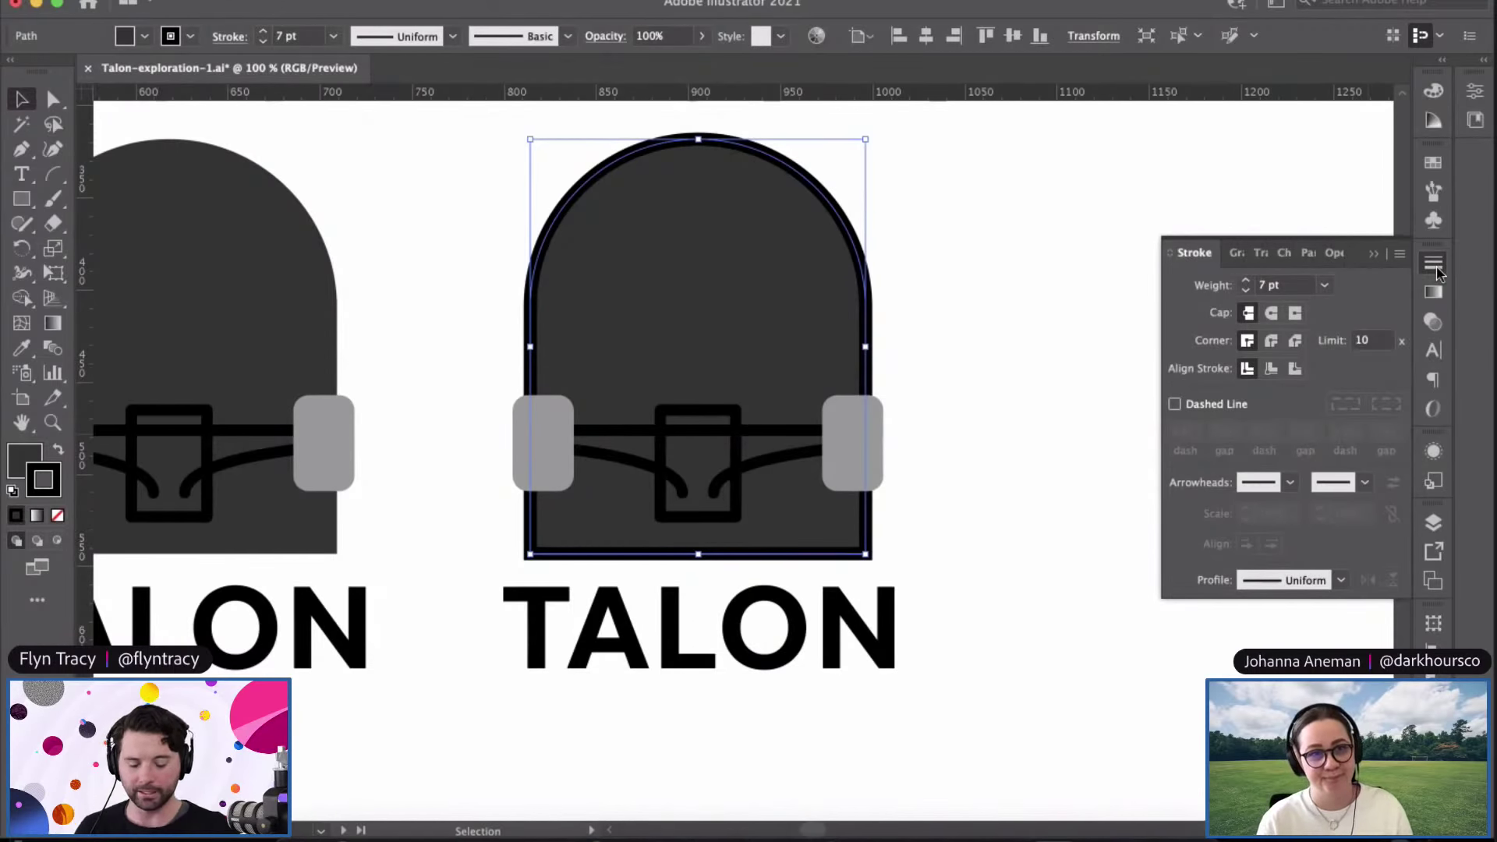
pyautogui.click(1270, 313)
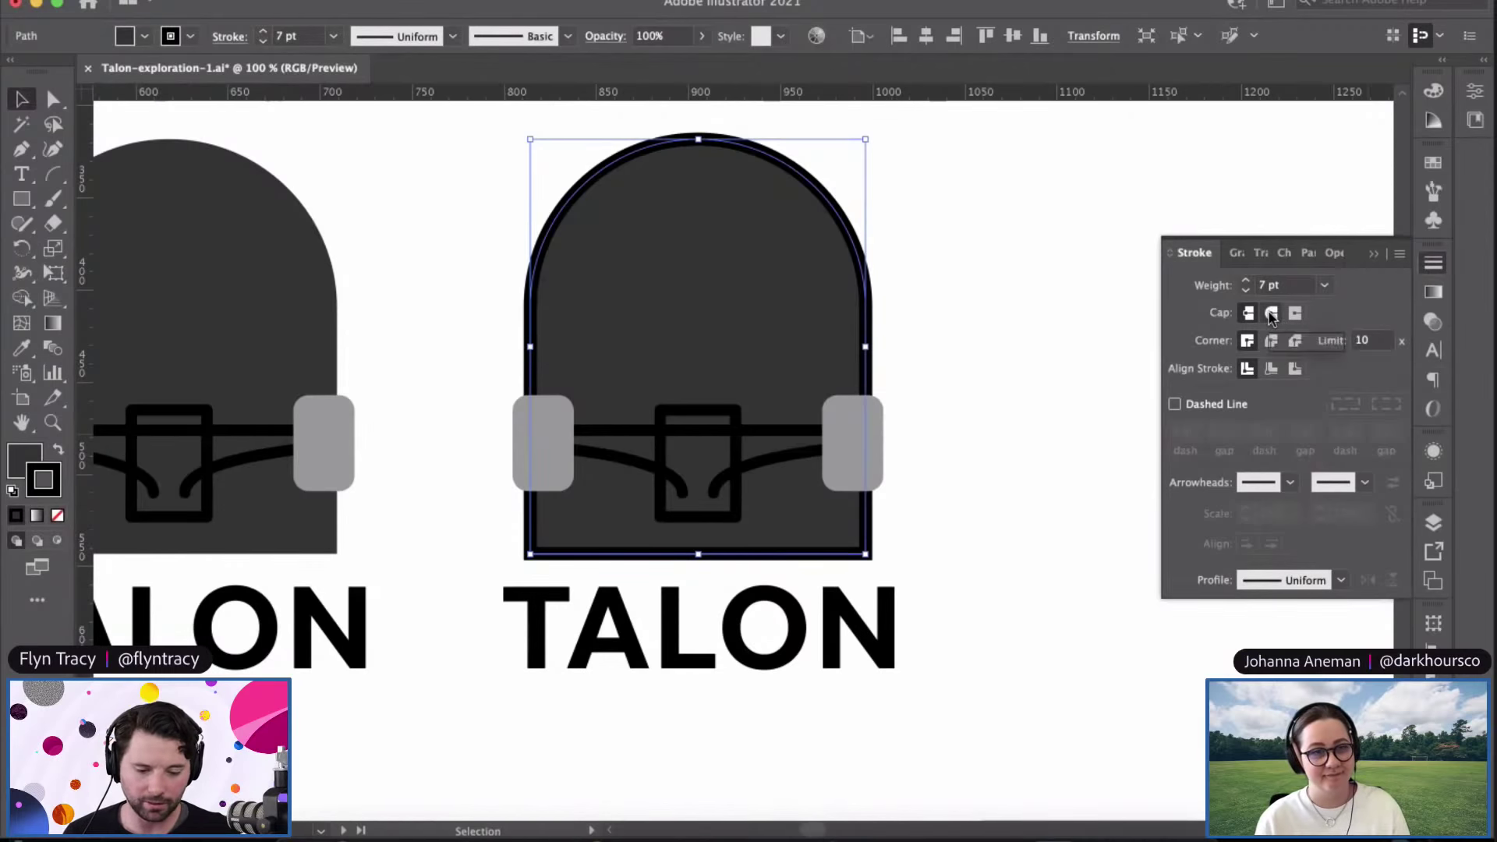
pyautogui.click(1272, 350)
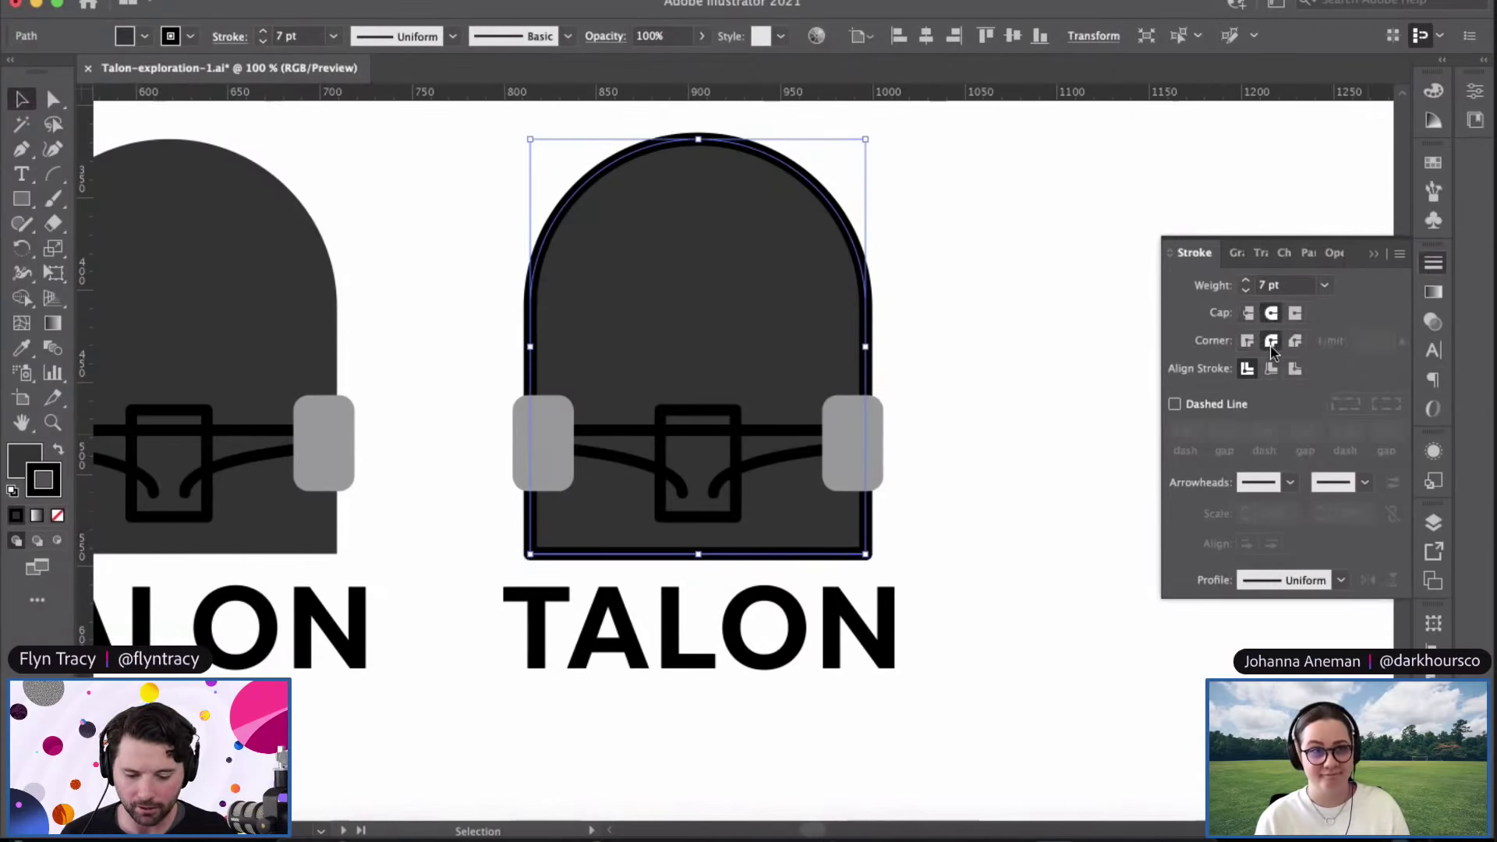
# Step: Compare the deck outline's lower corner up close with the round cap and join settings undone and restored
pyautogui.press('super+equal')
pyautogui.press('super+equal')
pyautogui.press('super+equal')
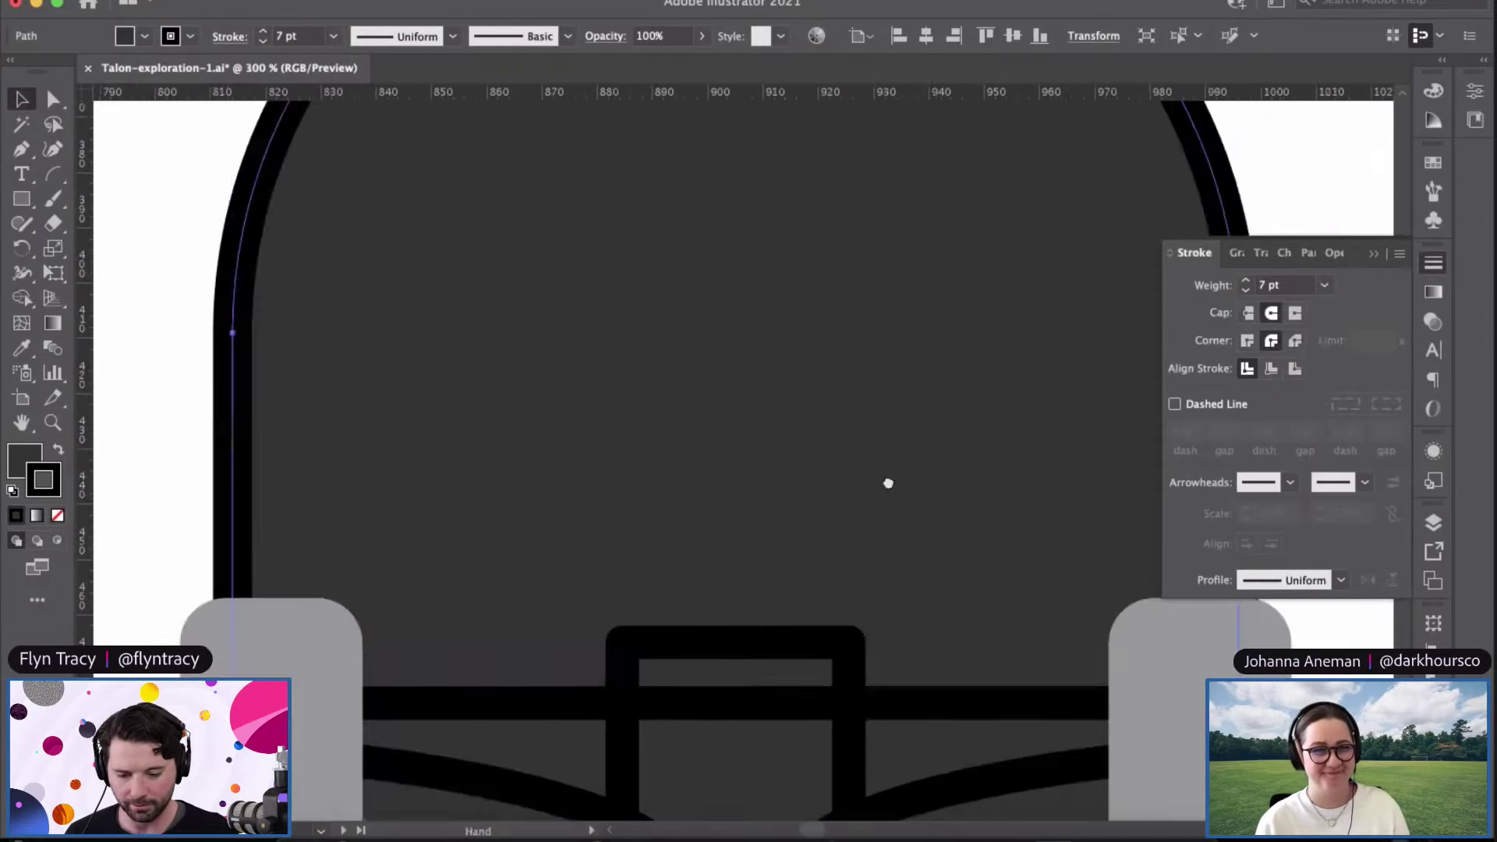
pyautogui.scroll(-5, 761, 407)
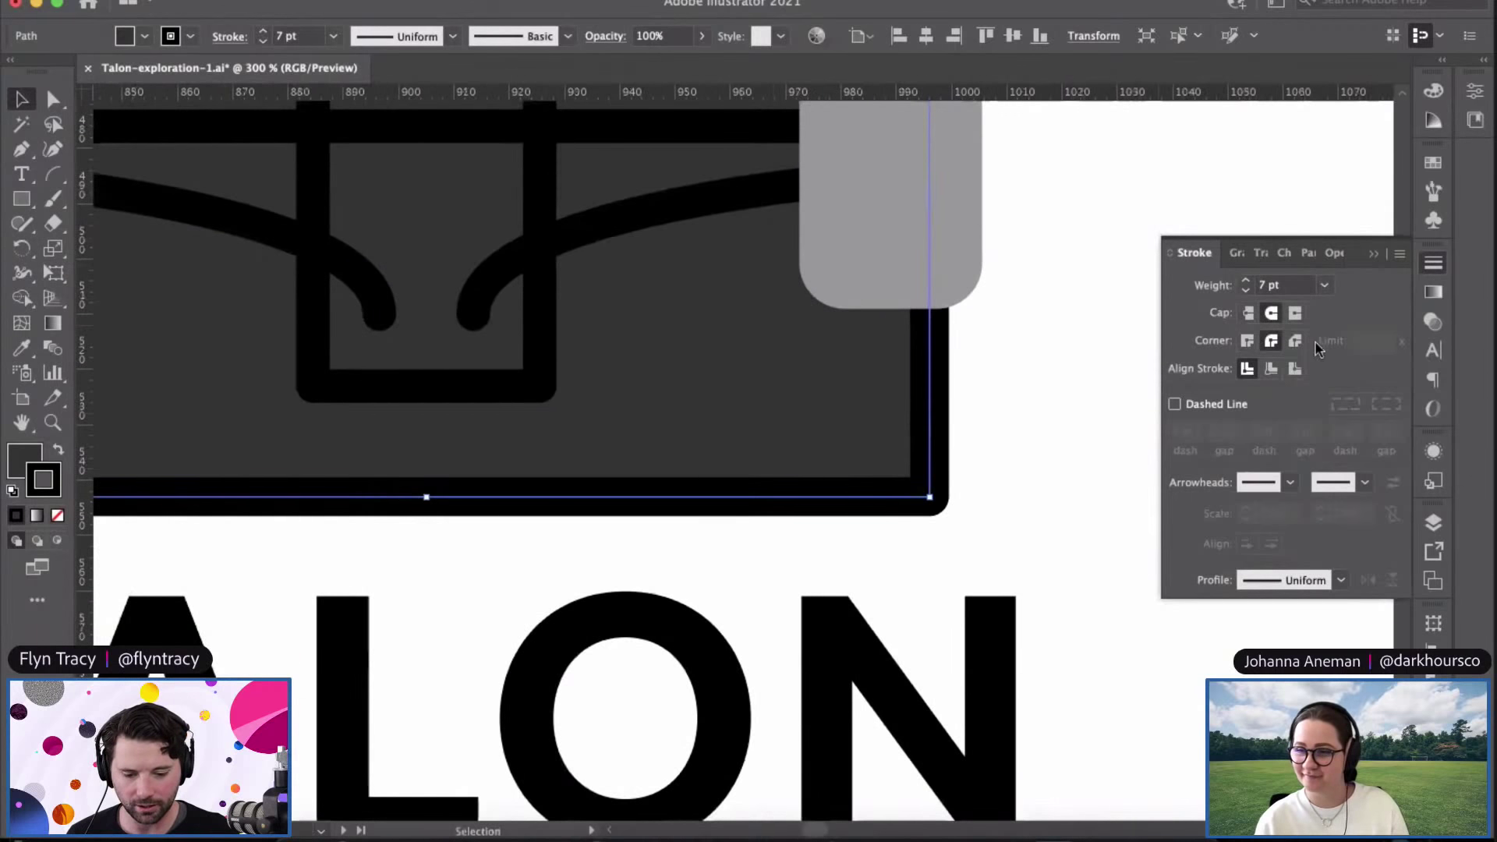
pyautogui.press('super+z')
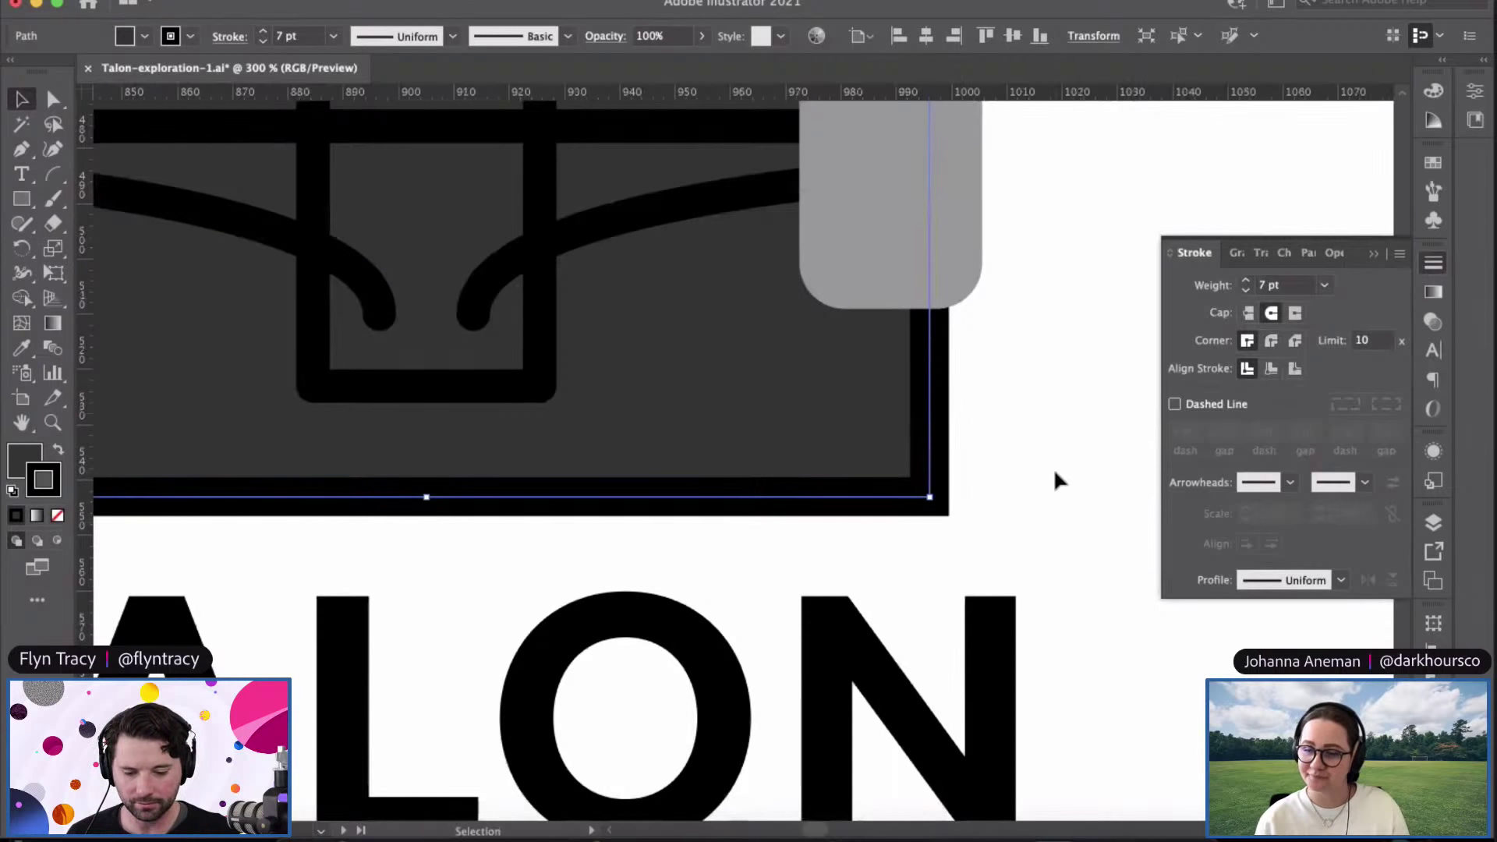
pyautogui.press('super+z')
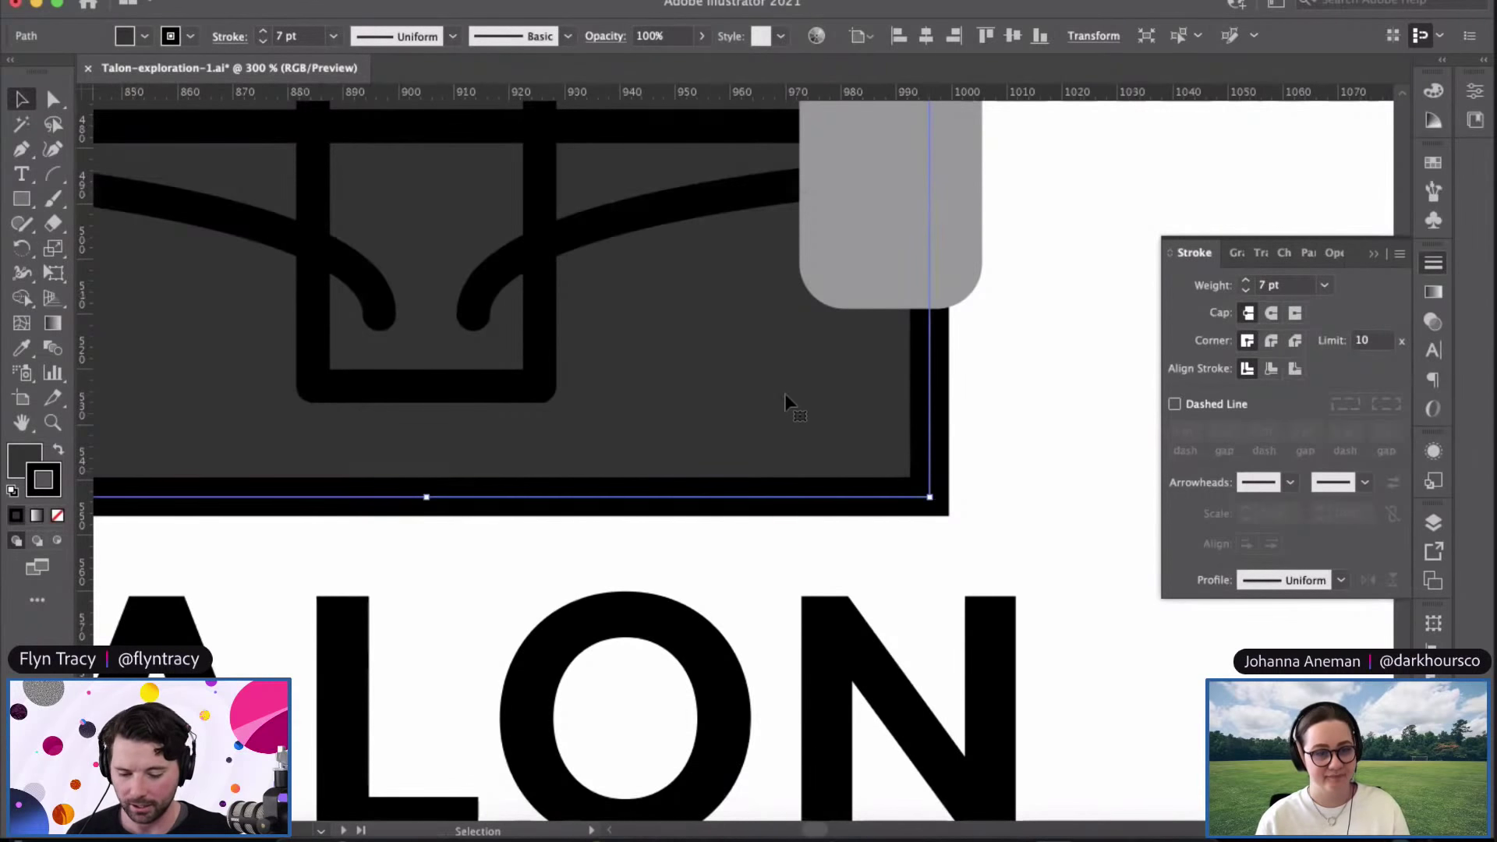
pyautogui.press('super+shift+z')
pyautogui.press('super+shift+z')
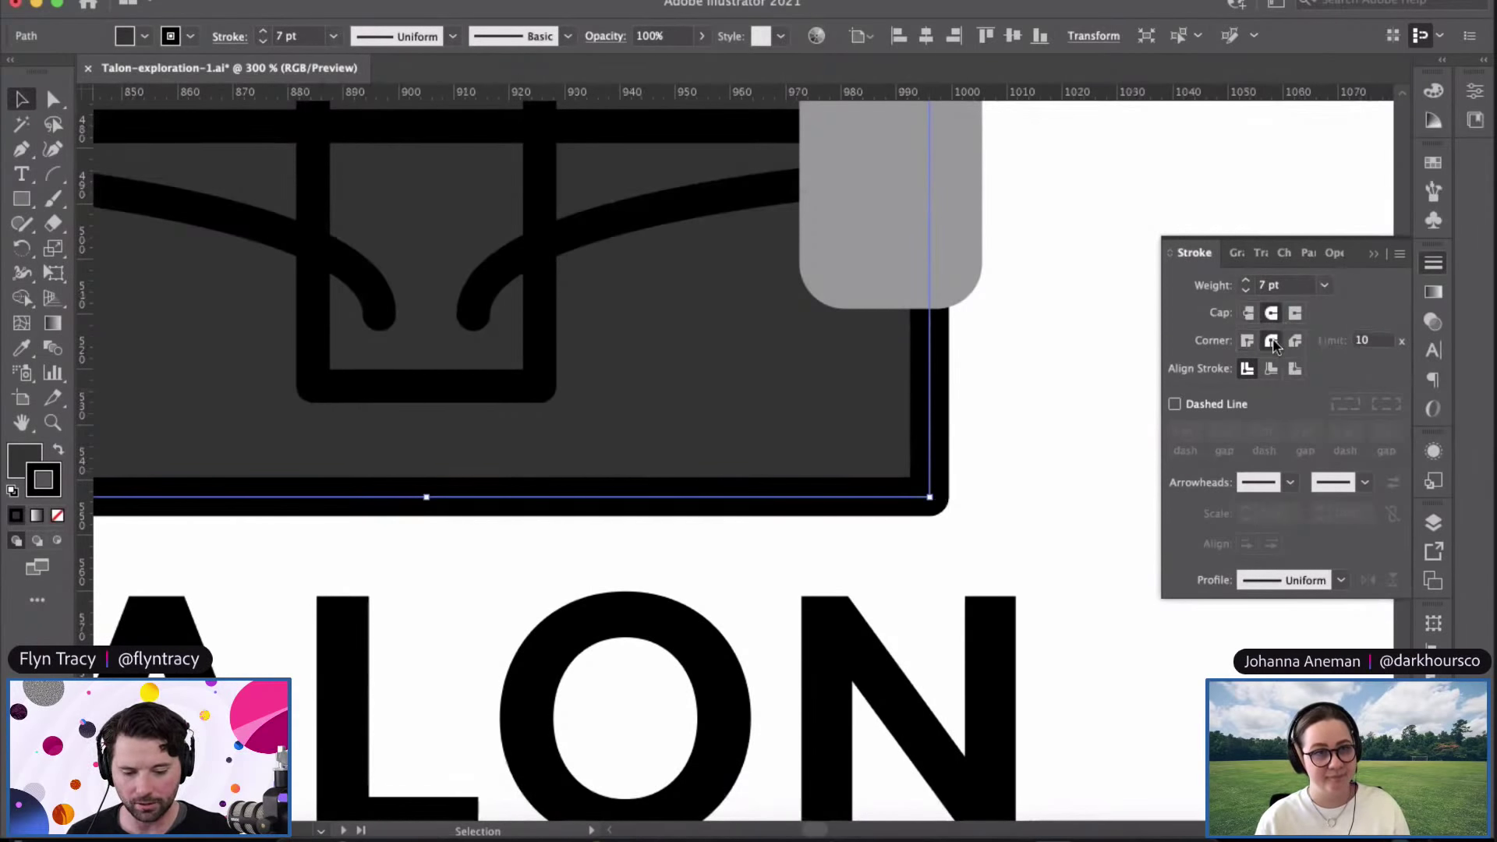
pyautogui.click(1052, 405)
# Step: Outline the third skateboard's grey wheels with a 7 pt black stroke using round caps and round corner joins
pyautogui.press('super+minus')
pyautogui.press('super+minus')
pyautogui.press('super+minus')
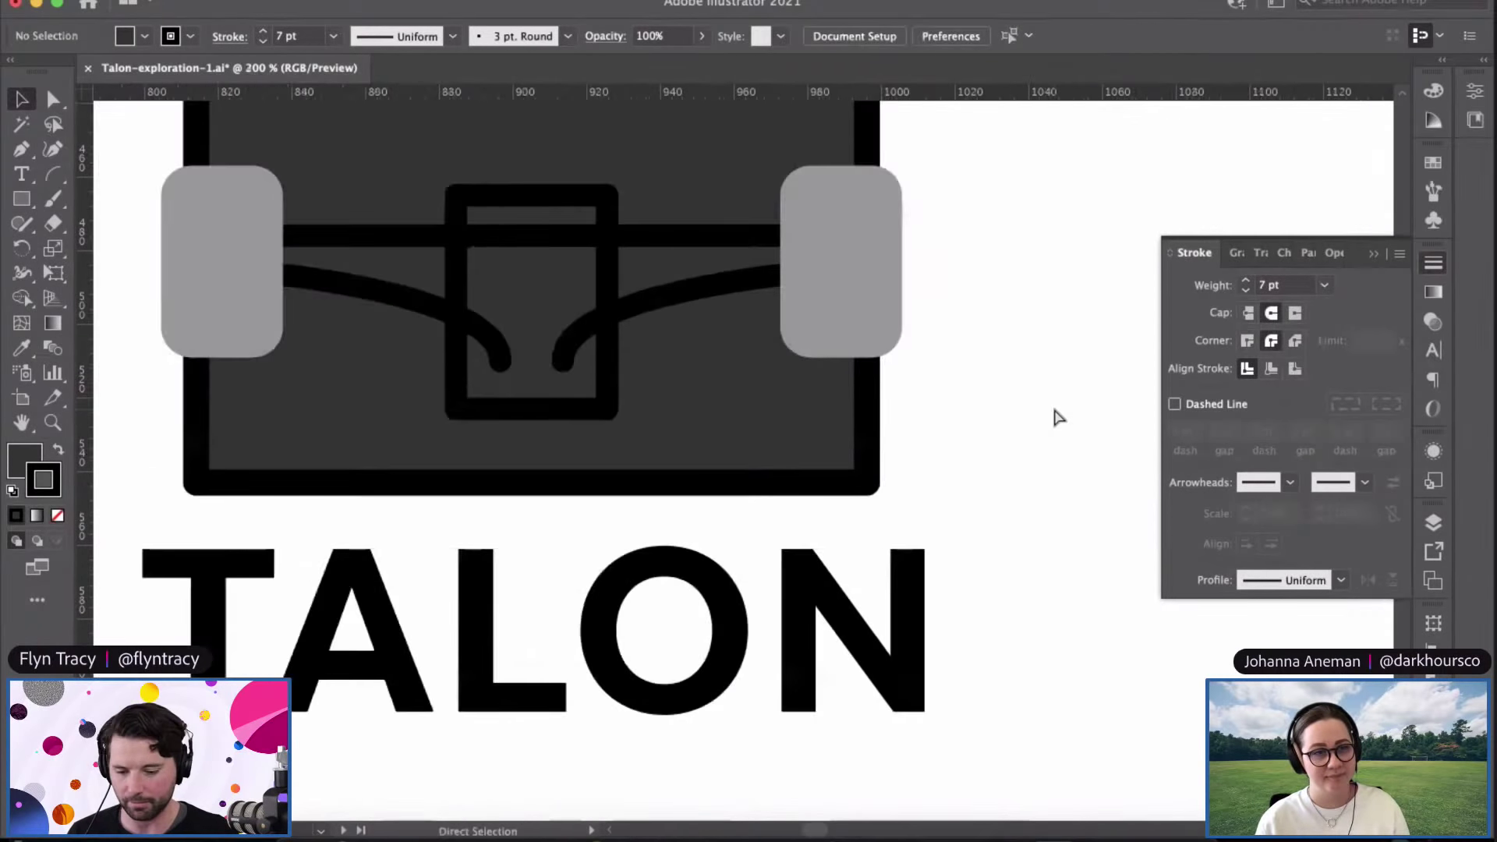
pyautogui.scroll(2, 979, 431)
pyautogui.hscroll(-2, 980, 431)
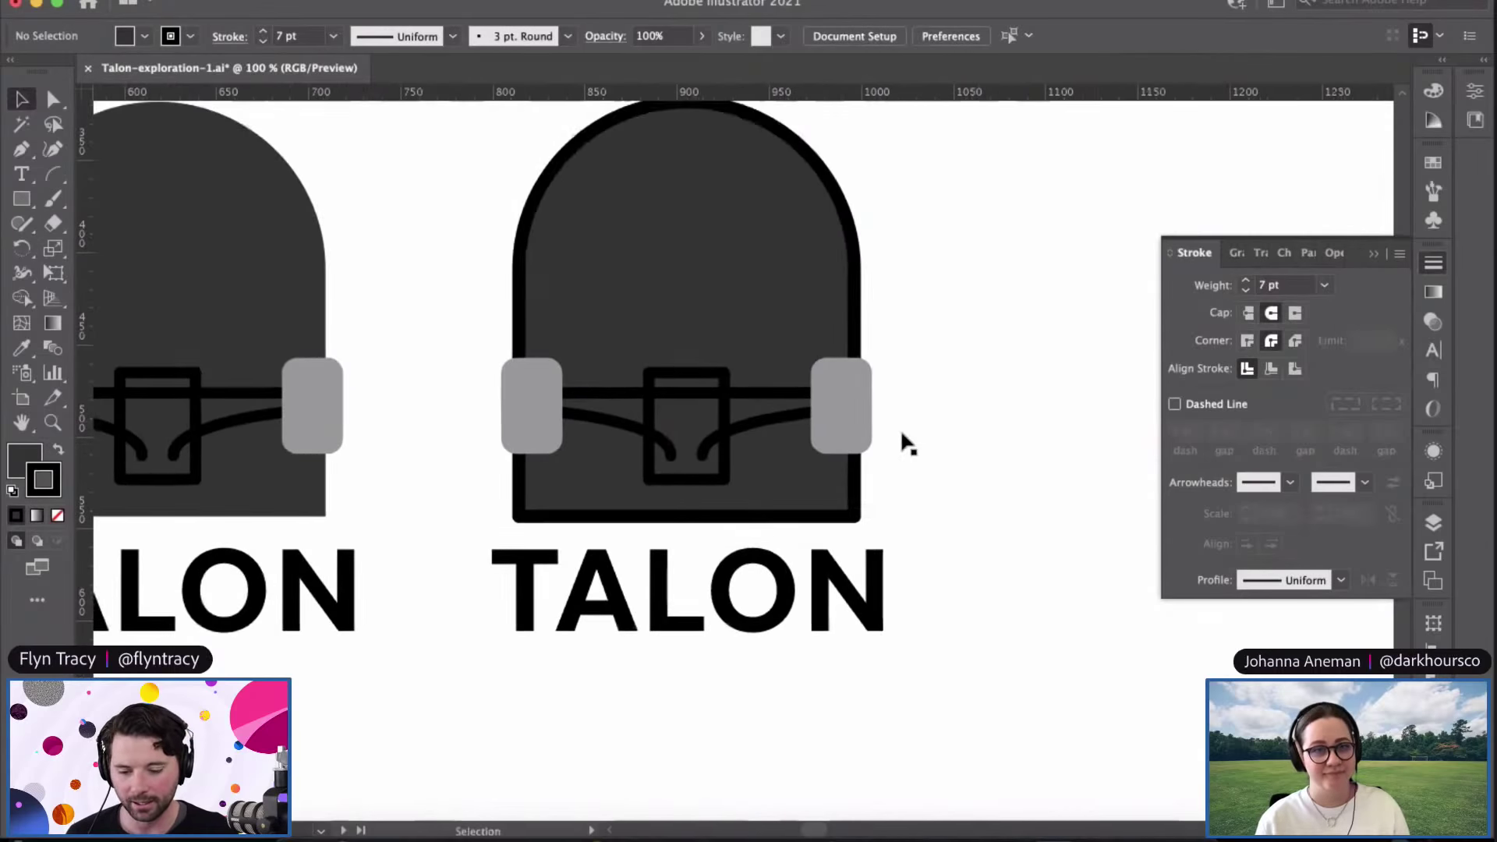
pyautogui.click(858, 428)
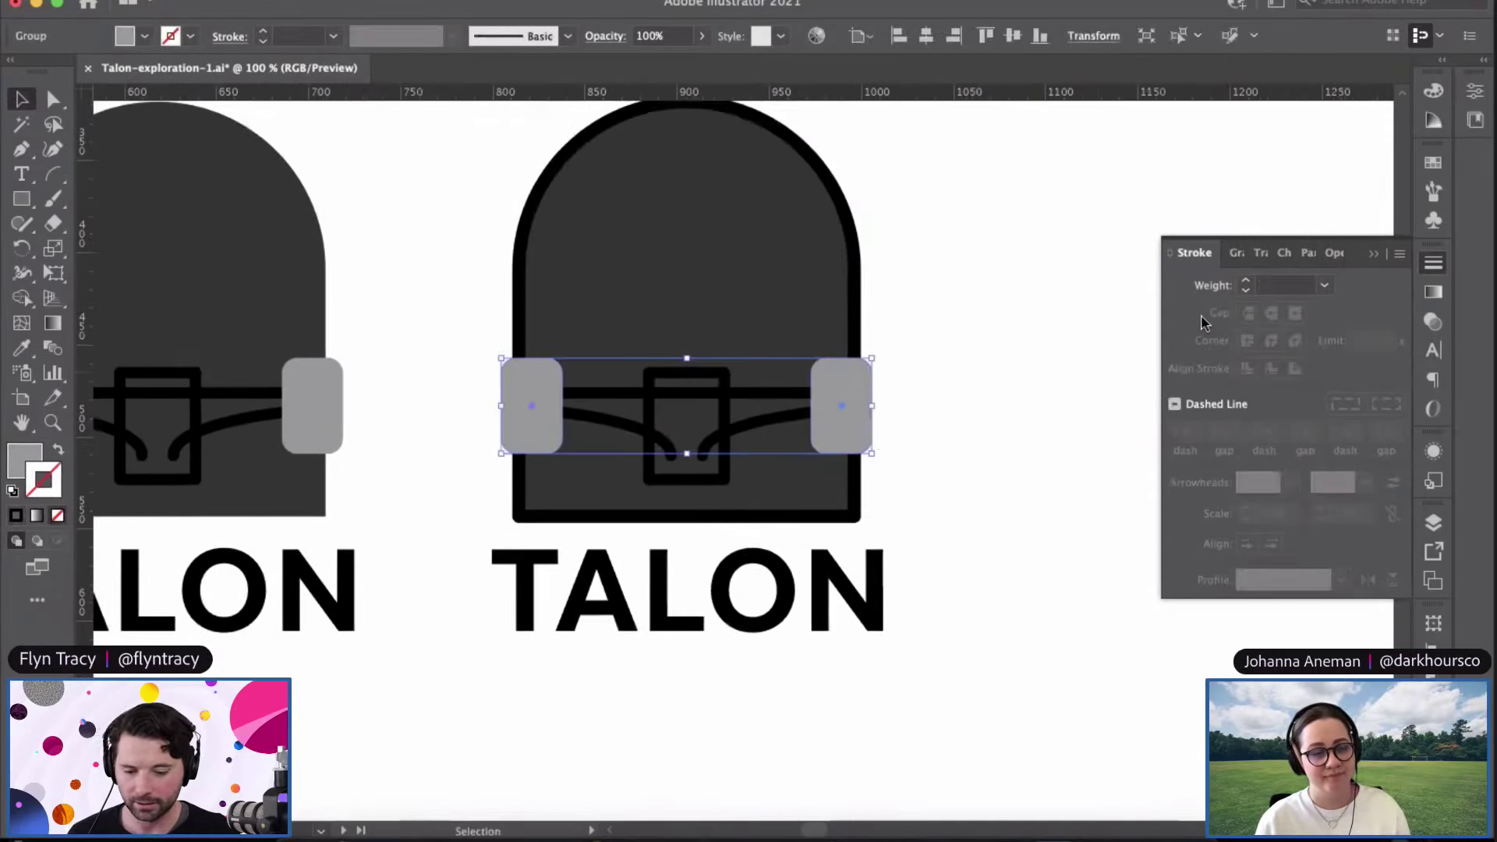
pyautogui.click(1245, 282)
pyautogui.click(1246, 282)
pyautogui.click(1246, 282)
pyautogui.click(1246, 283)
pyautogui.click(1246, 282)
pyautogui.click(1246, 282)
pyautogui.click(1272, 313)
pyautogui.click(1272, 341)
pyautogui.click(1244, 280)
pyautogui.click(977, 348)
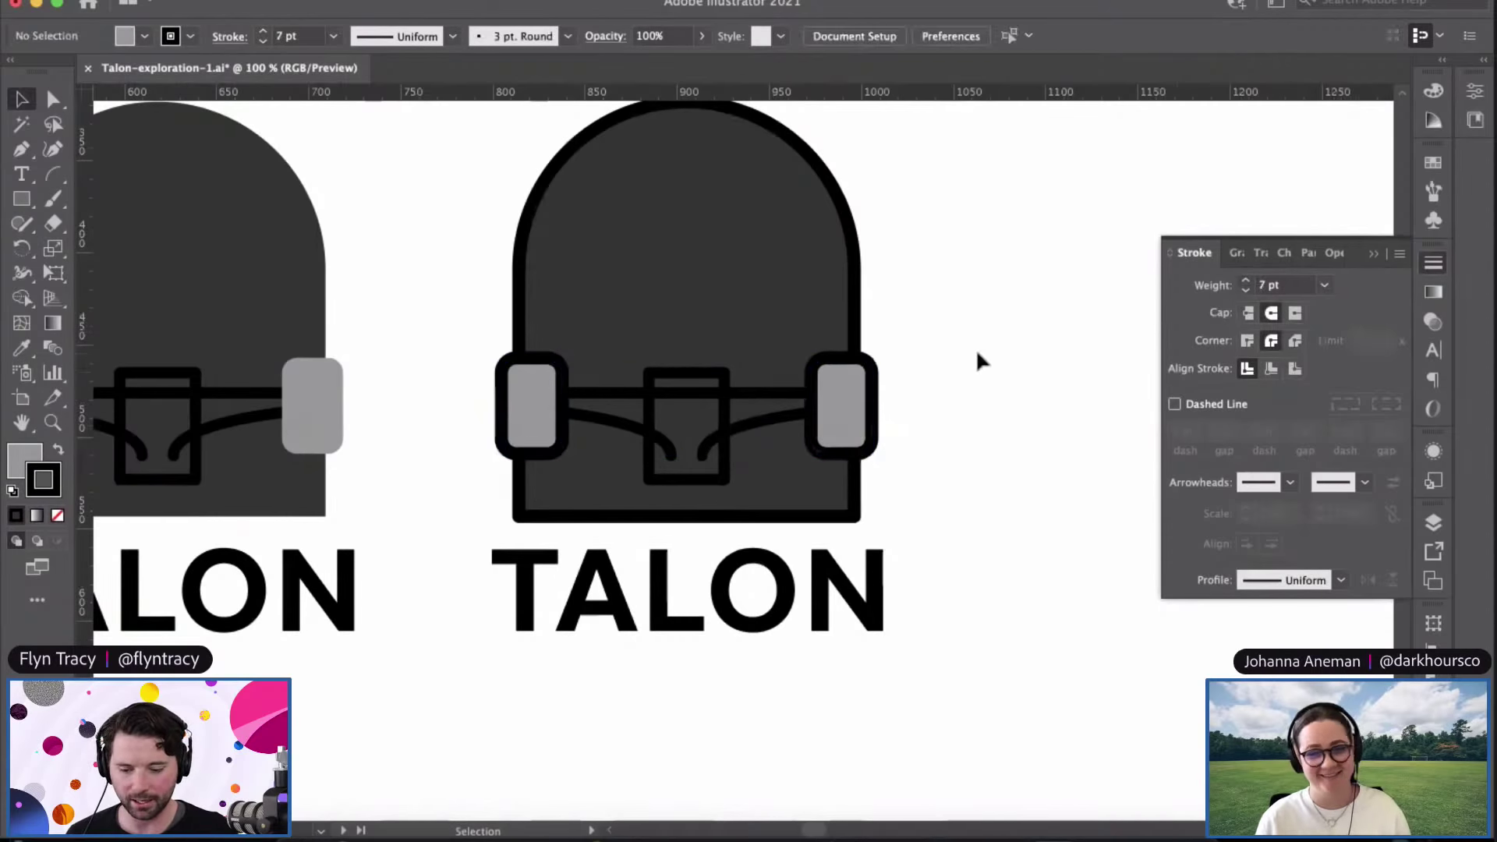
# Step: Compare the three TALON skateboard logo variations, viewing them side by side and the outlined version up close
pyautogui.press('super+minus')
pyautogui.press('super+minus')
pyautogui.moveTo(925, 362); pyautogui.dragTo(1078, 339)
pyautogui.moveTo(611, 307); pyautogui.dragTo(945, 325)
pyautogui.moveTo(549, 251); pyautogui.dragTo(797, 629)
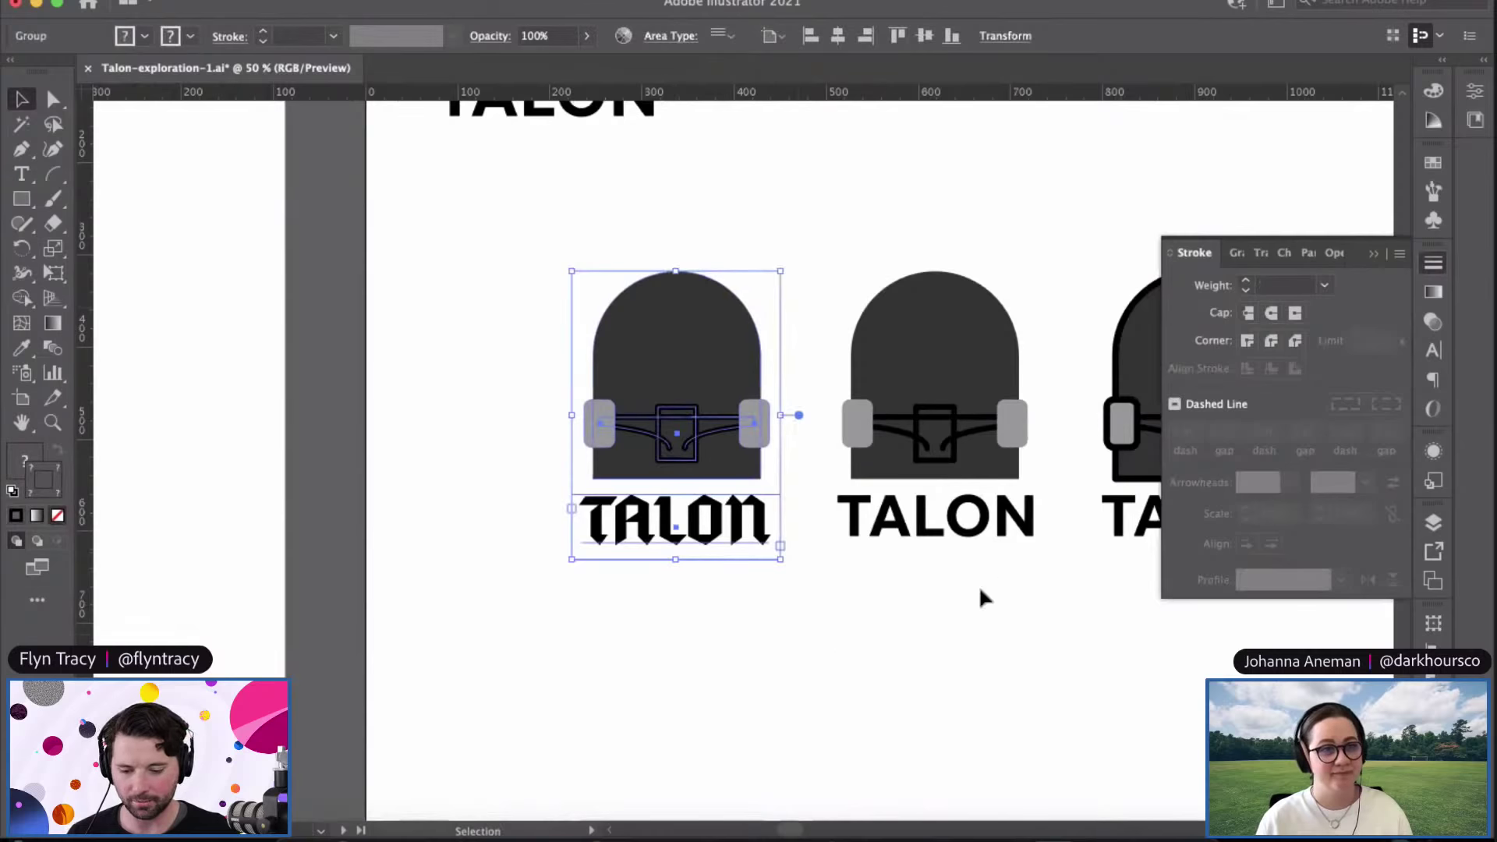
pyautogui.hscroll(10, 825, 555)
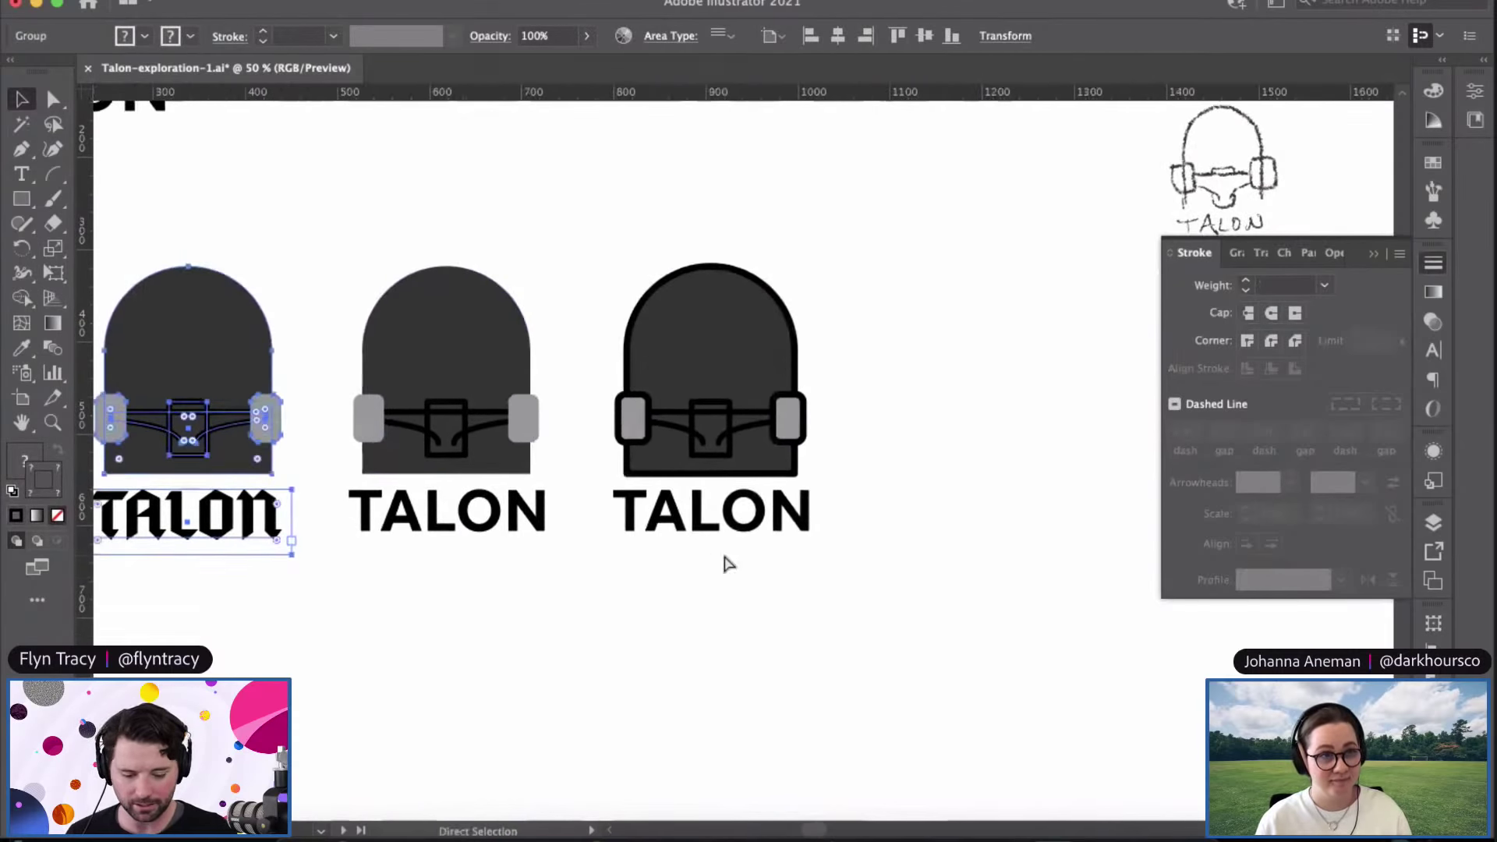
pyautogui.press('super+plus')
pyautogui.press('super+plus')
pyautogui.press('super+plus')
pyautogui.hscroll(10, 812, 492)
pyautogui.hscroll(15, 813, 492)
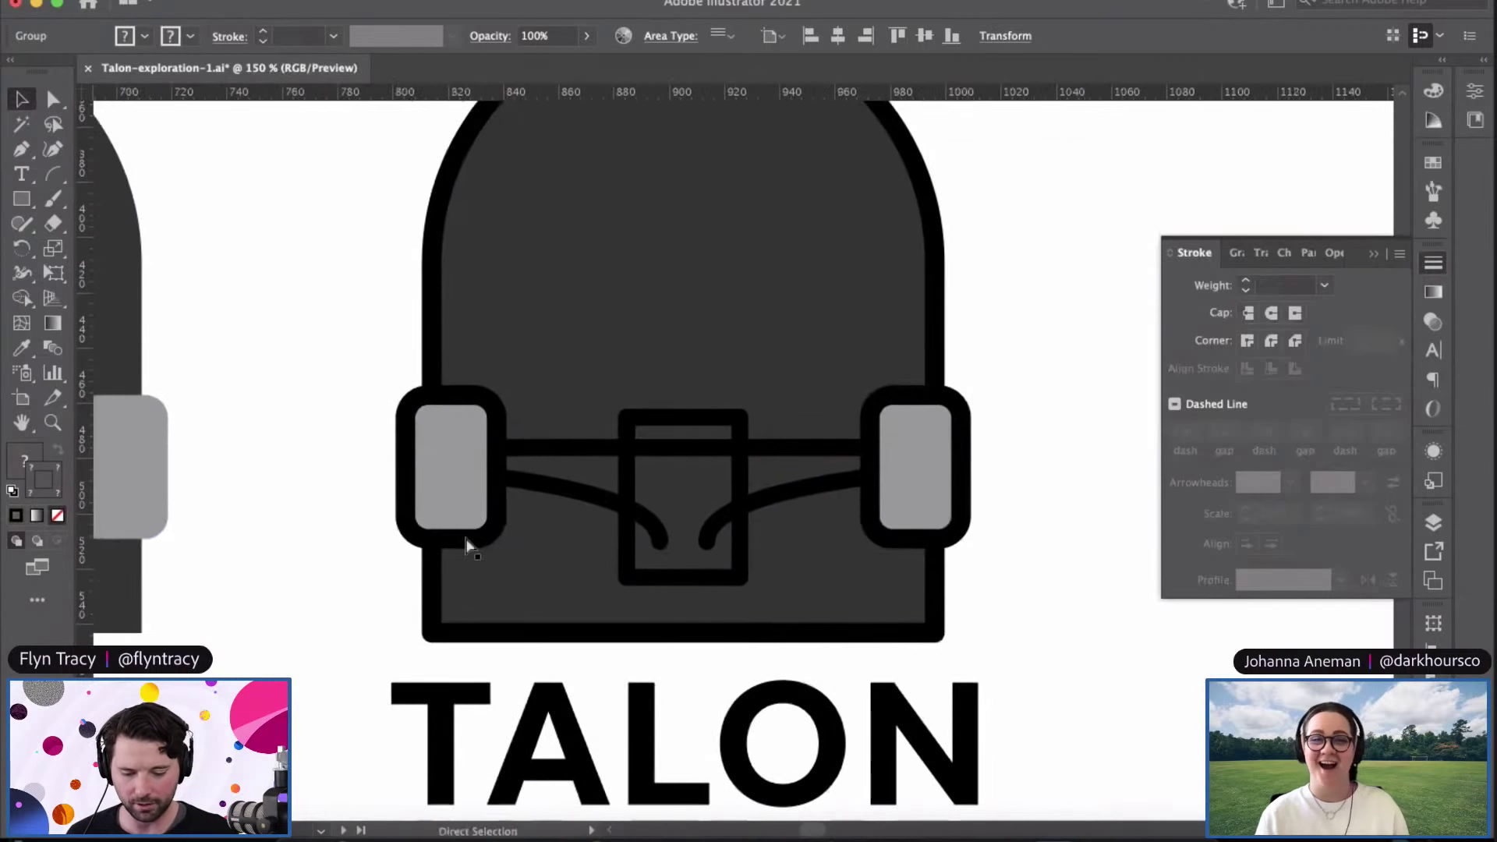
pyautogui.press('super+minus')
pyautogui.hscroll(12, 872, 560)
pyautogui.hscroll(8, 871, 560)
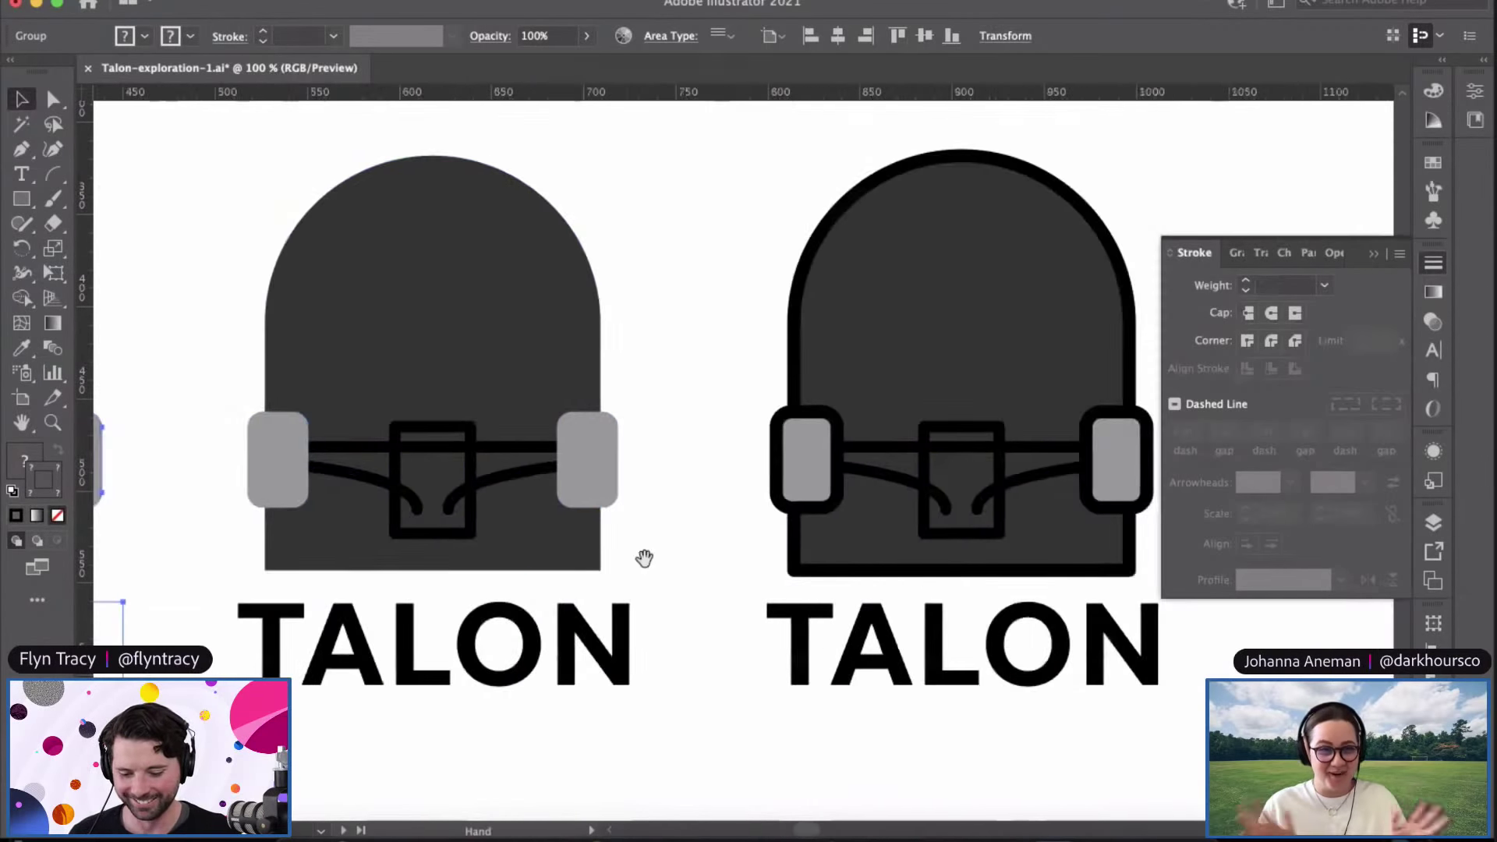
# Step: Shift the third skateboard illustration and its TALON wordmark slightly farther from the second logo
pyautogui.click(1051, 563)
pyautogui.hscroll(3, 942, 552)
pyautogui.moveTo(468, 137); pyautogui.dragTo(863, 694)
pyautogui.press('super+minus')
pyautogui.press('v')
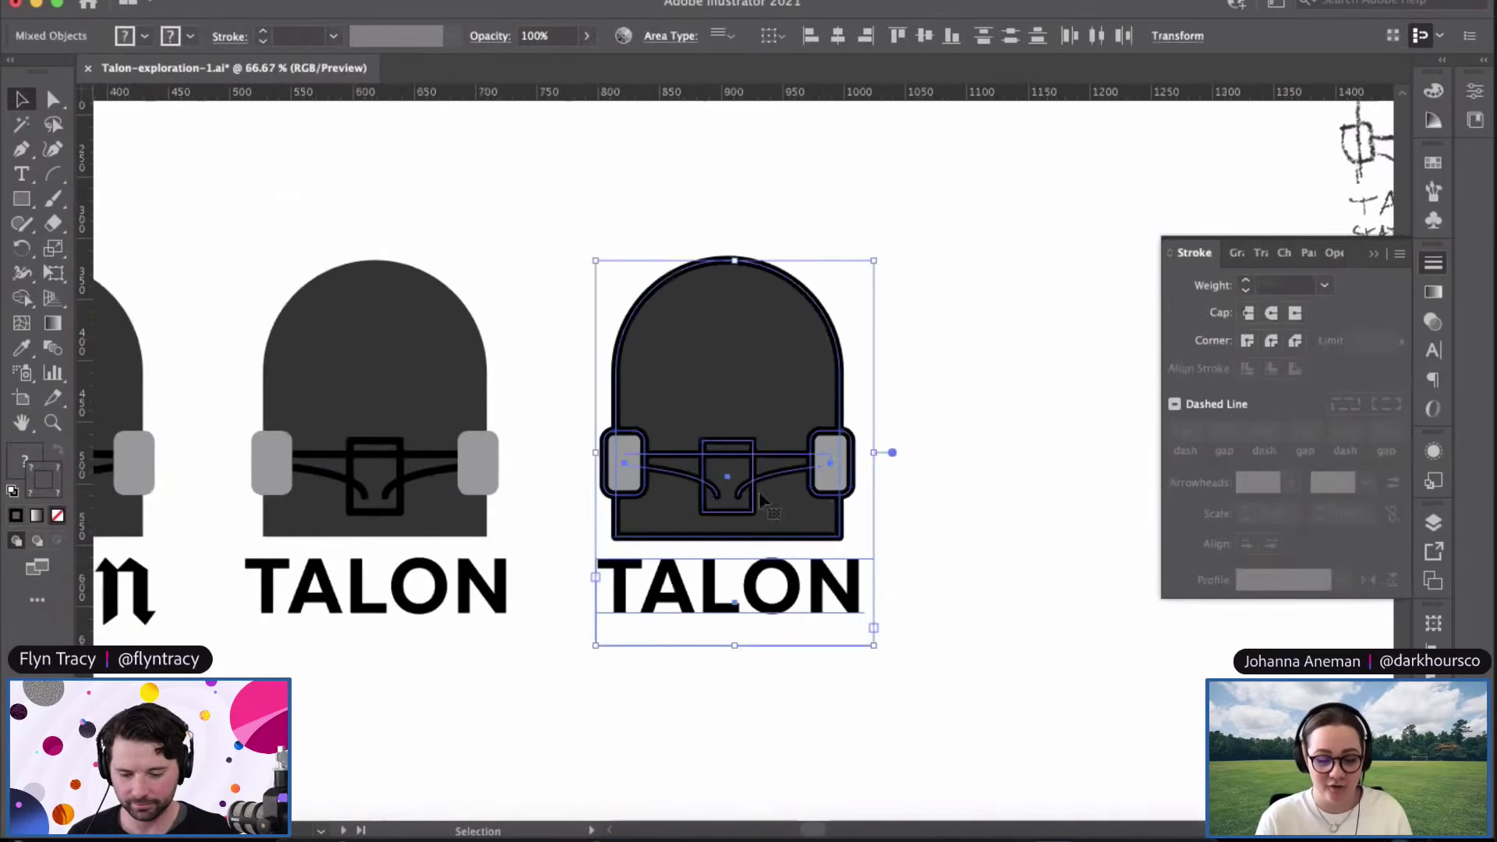
pyautogui.moveTo(736, 407); pyautogui.dragTo(743, 408)
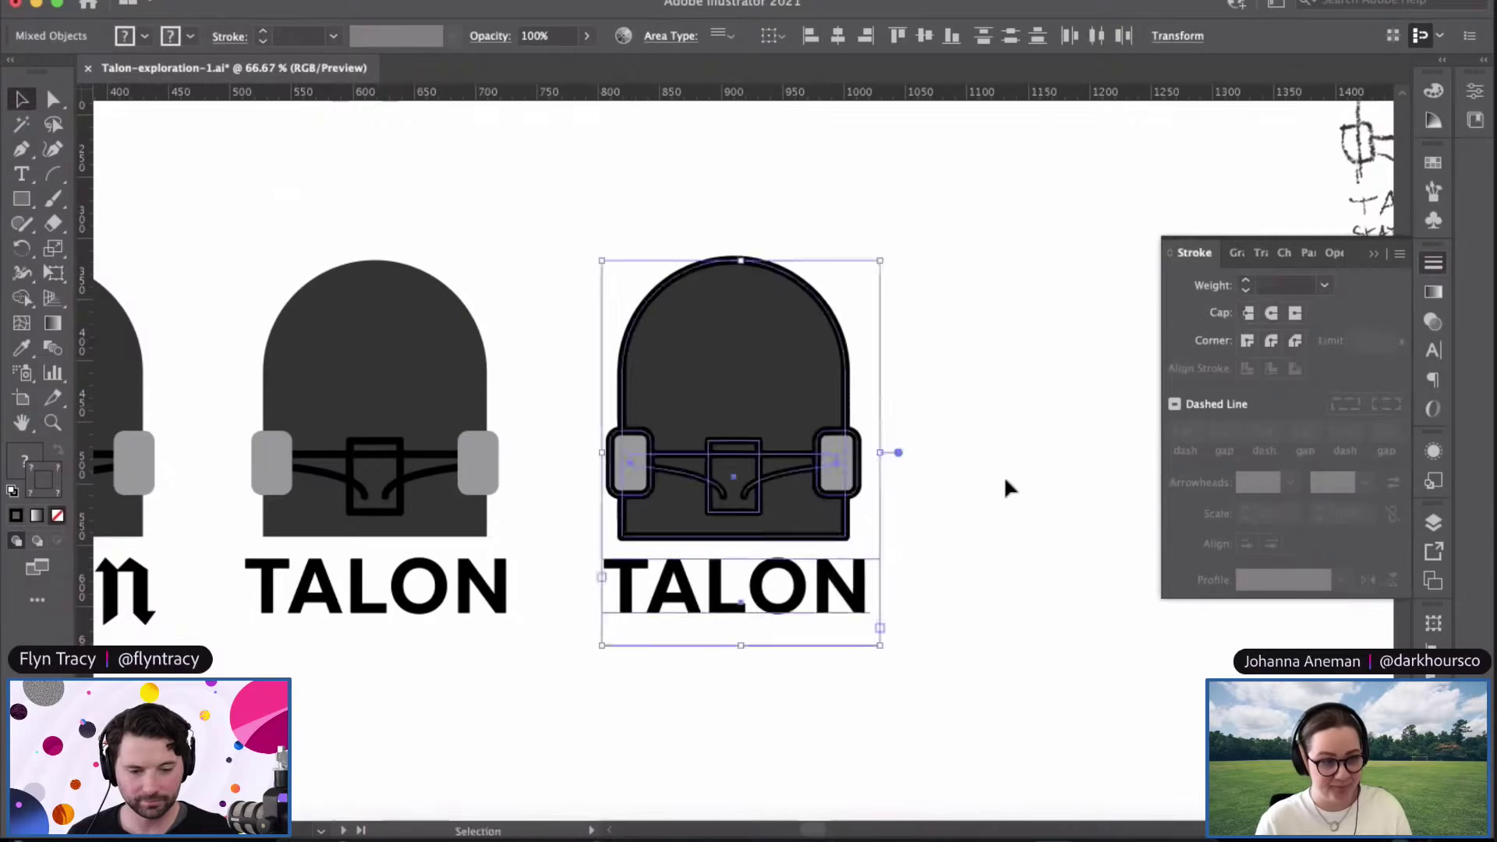
pyautogui.click(1003, 476)
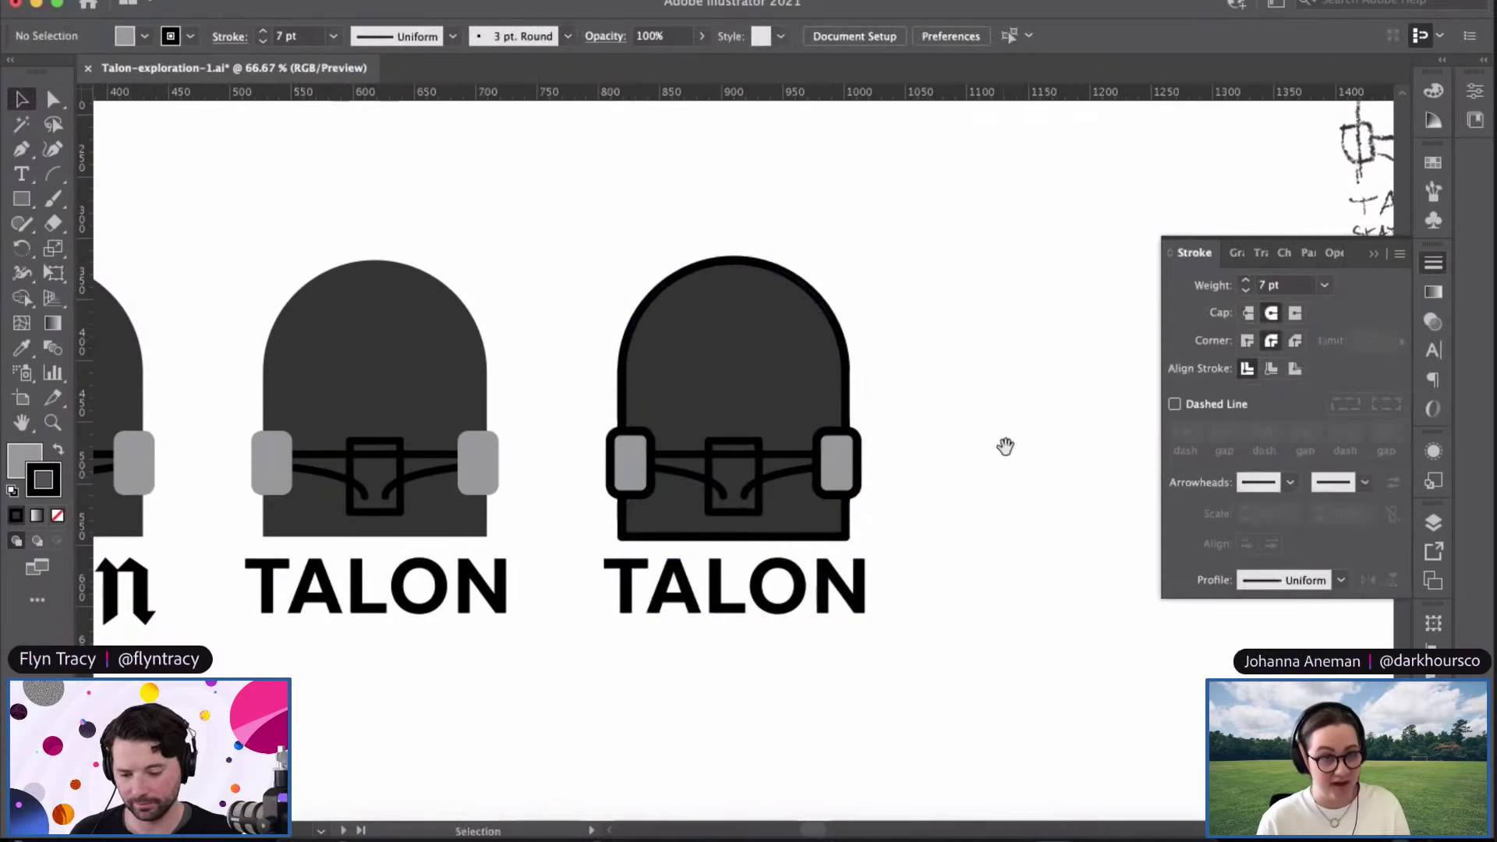
# Step: Duplicate the third logo's TALON wordmark directly below the original
pyautogui.hscroll(2, 943, 432)
pyautogui.scroll(-1, 942, 431)
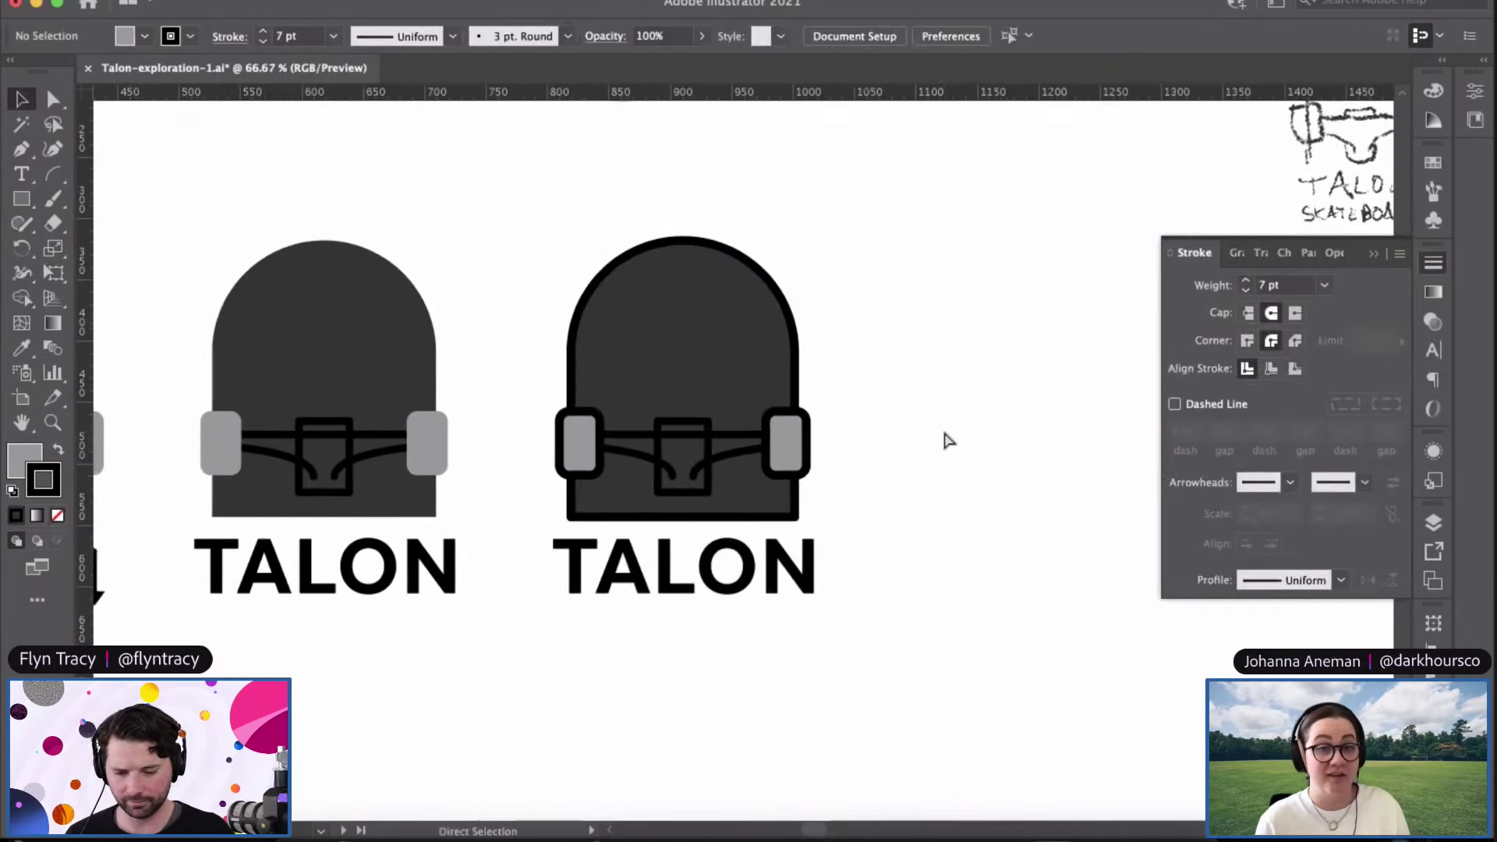
pyautogui.press('super+equal')
pyautogui.press('super+minus')
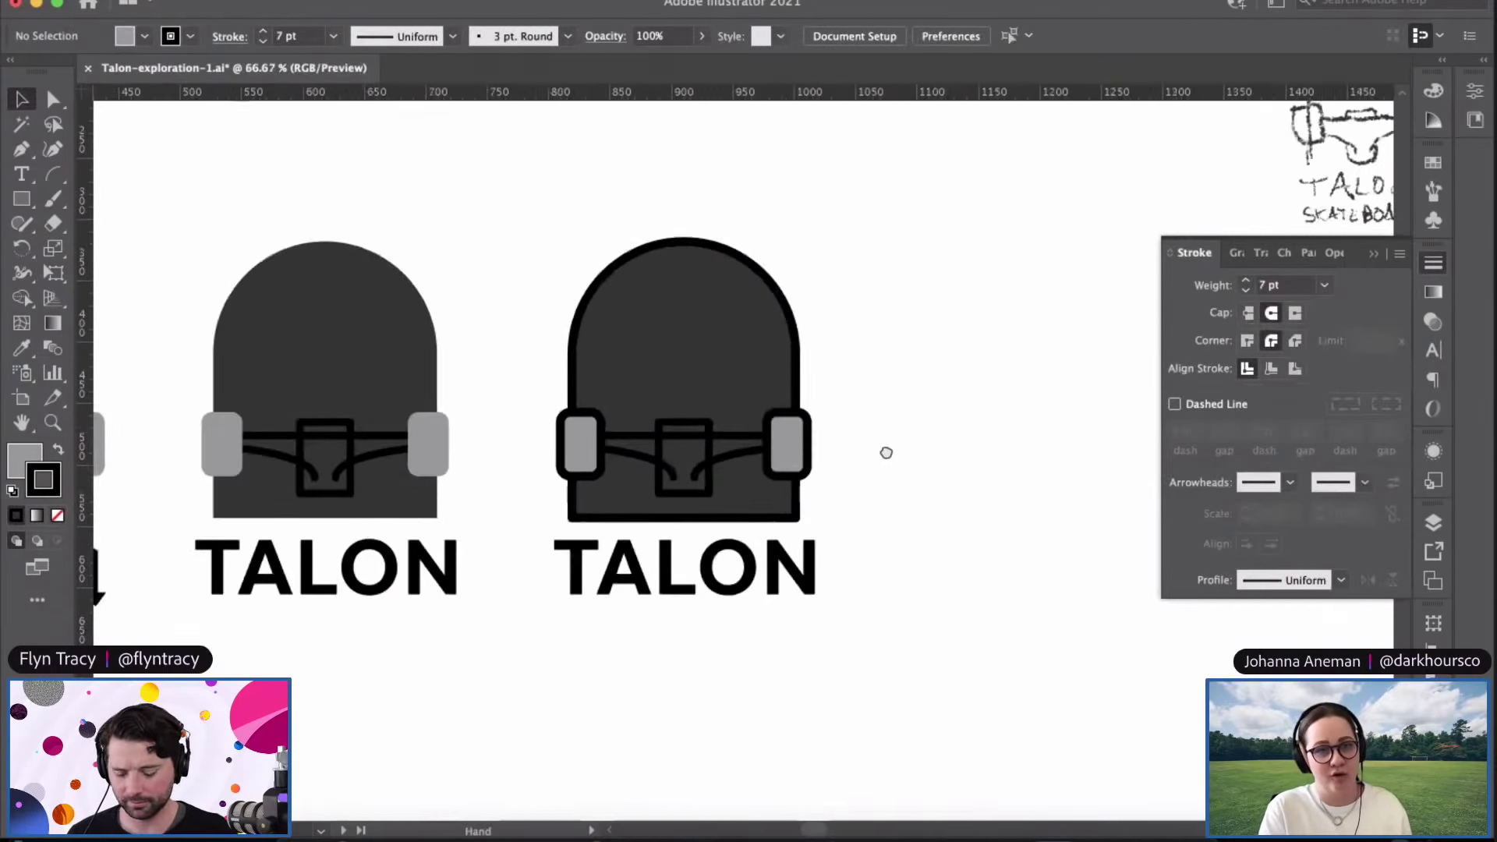
pyautogui.hscroll(-2, 885, 451)
pyautogui.scroll(-1, 885, 451)
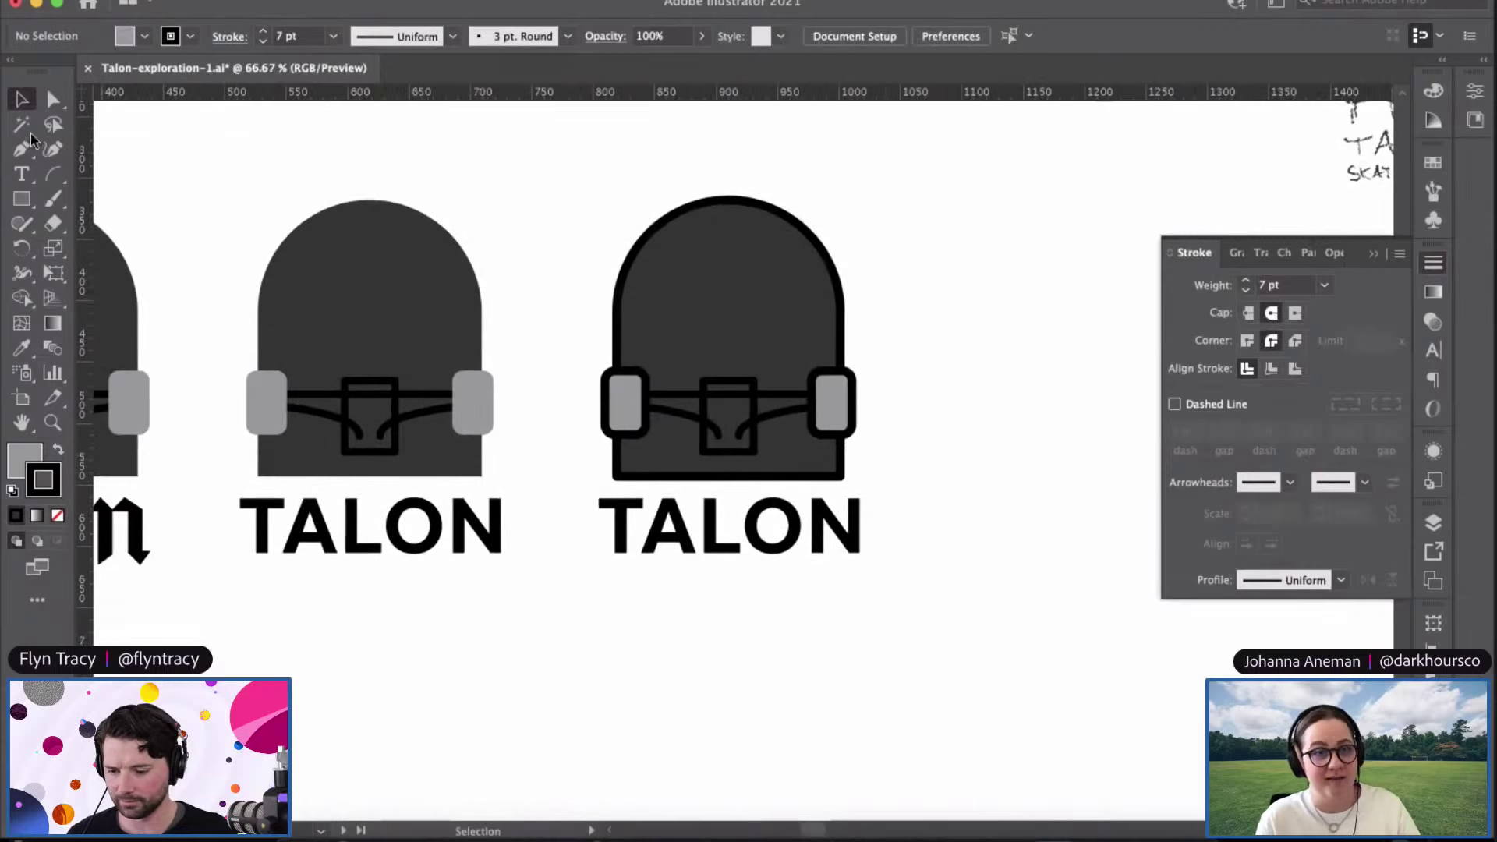
pyautogui.moveTo(718, 550); pyautogui.dragTo(714, 621)
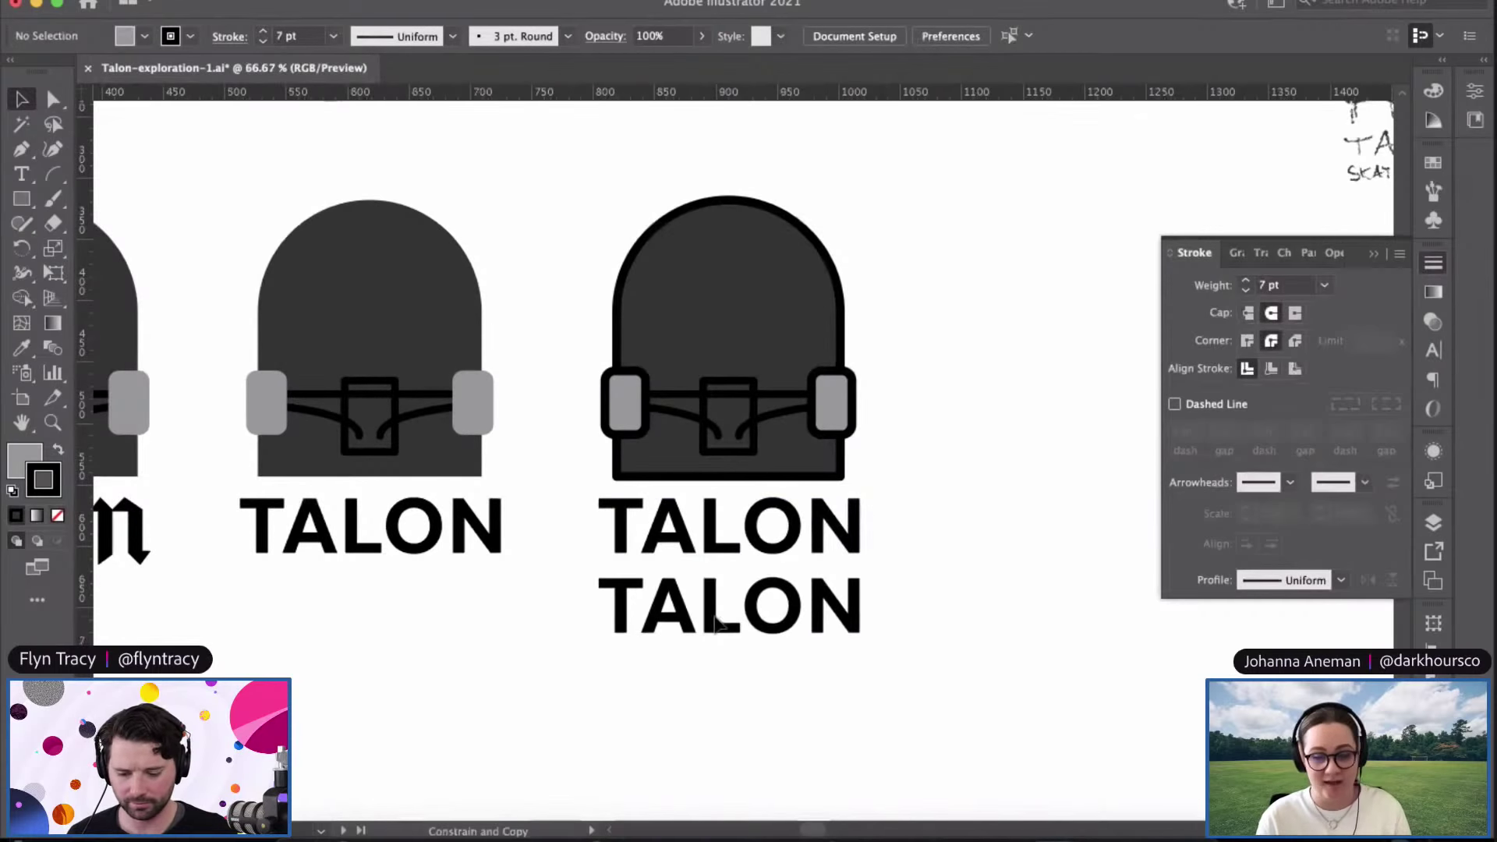
# Step: Set the duplicated wordmark's font size to 30 pt and replace its text with SKATEBOARDING
pyautogui.press('t')
pyautogui.doubleClick(716, 622)
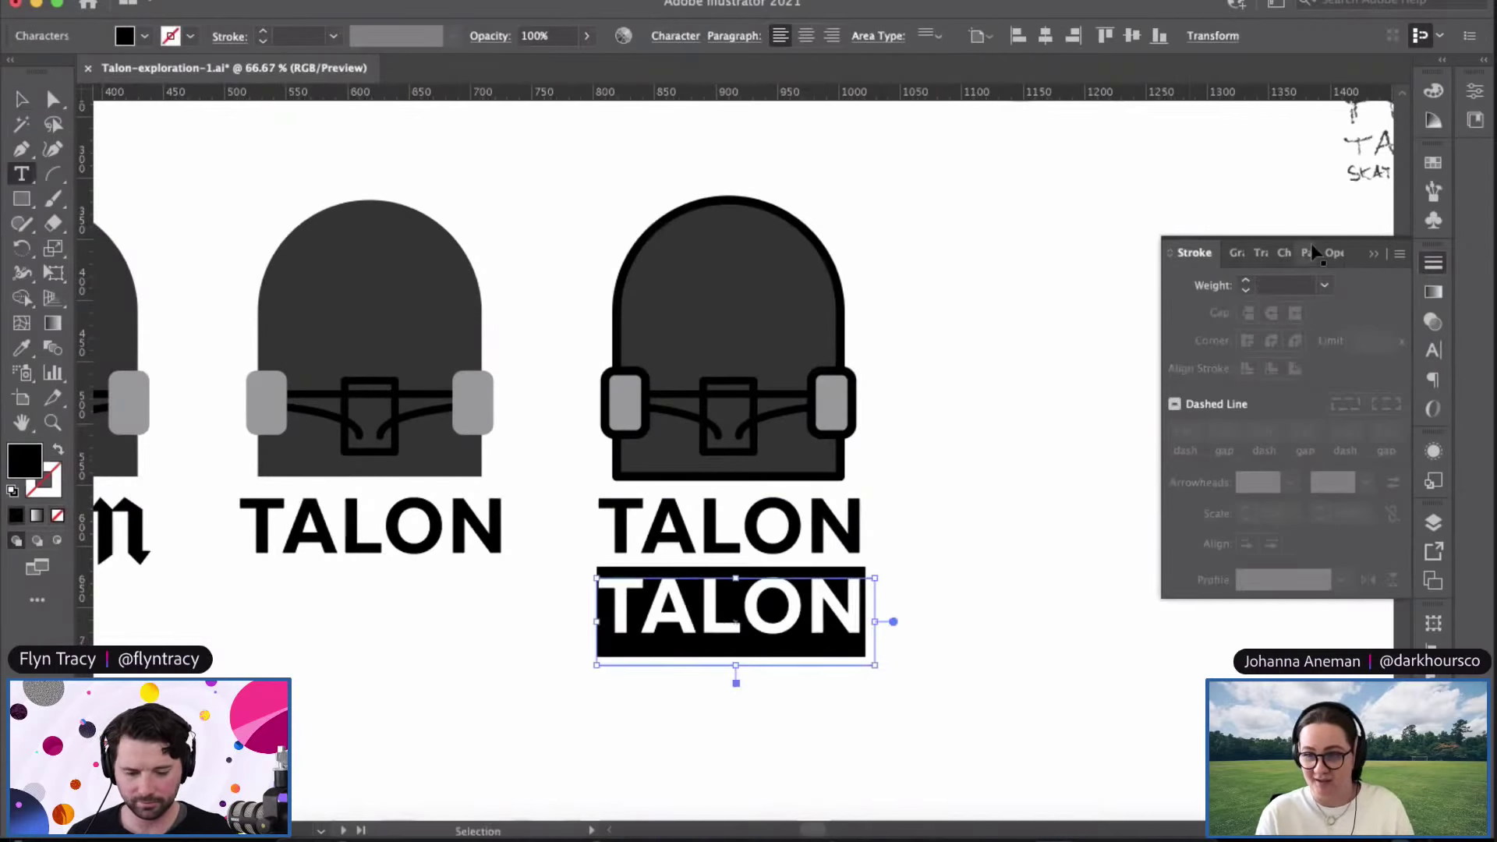
pyautogui.click(1287, 252)
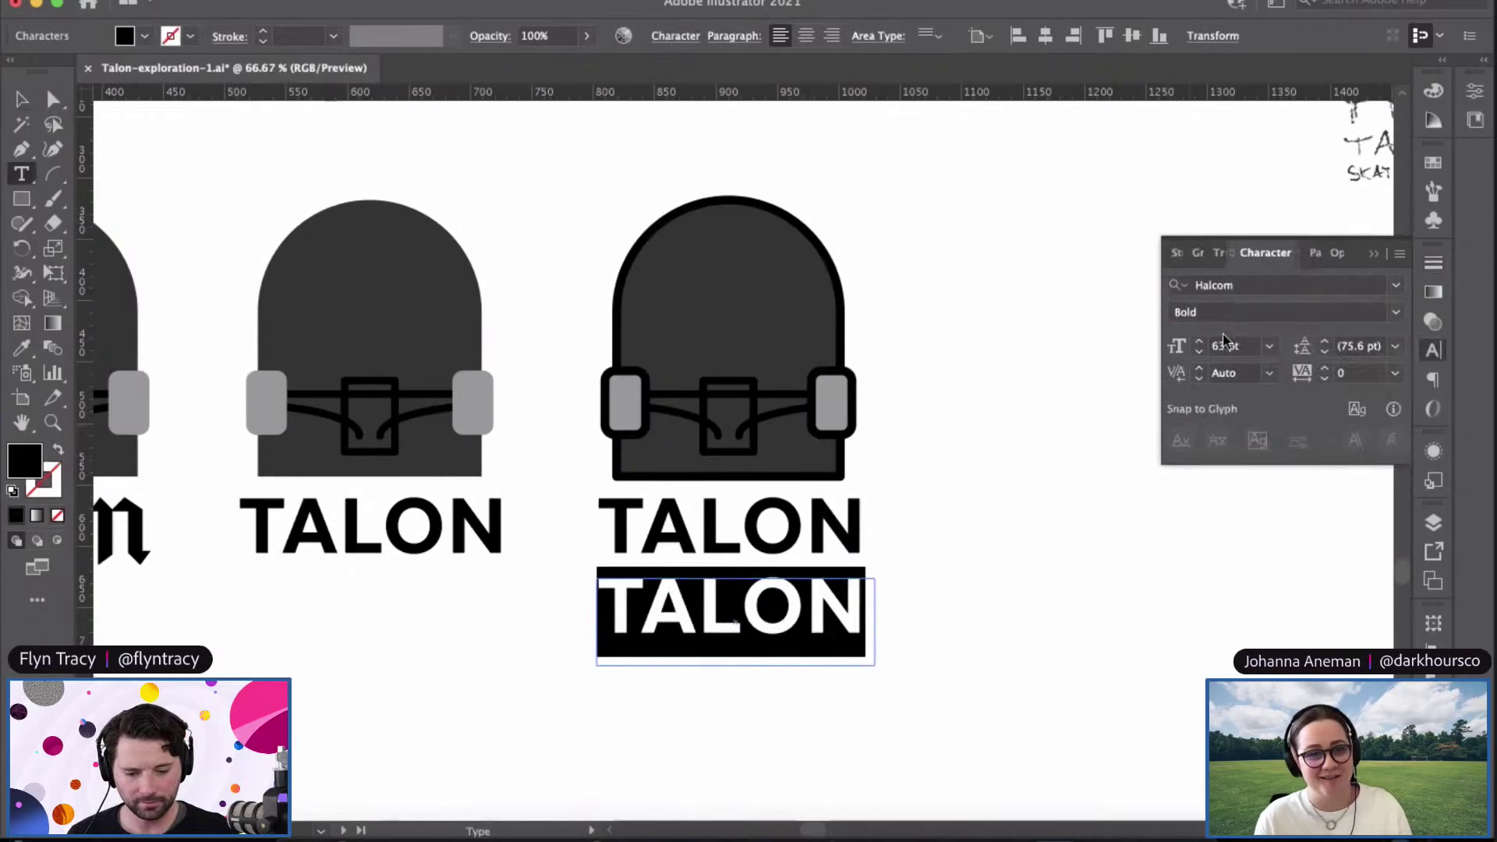
pyautogui.doubleClick(1224, 346)
pyautogui.write('30')
pyautogui.press('Return')
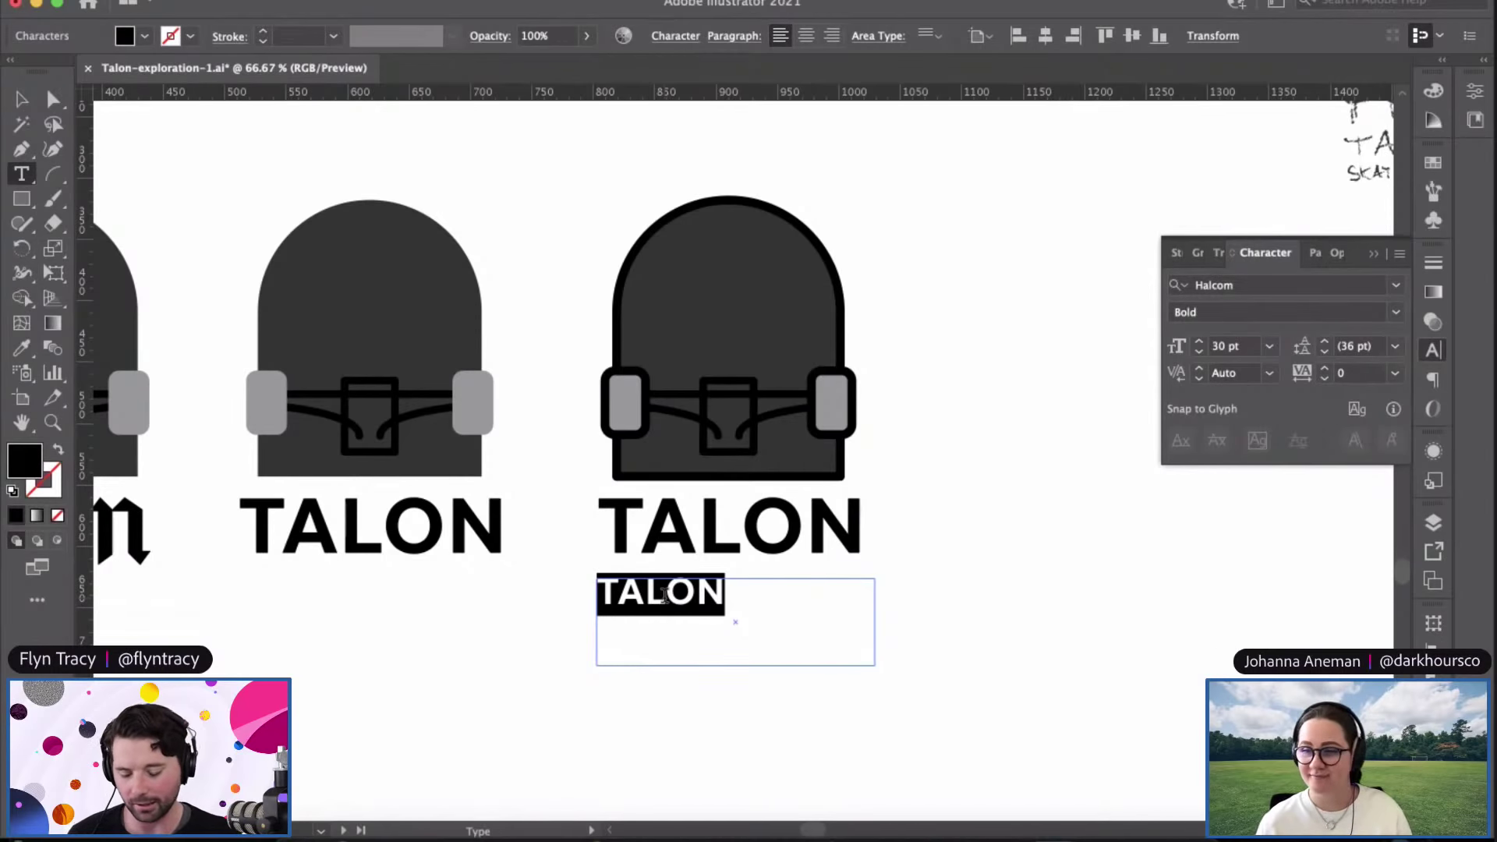
pyautogui.write('SKATE')
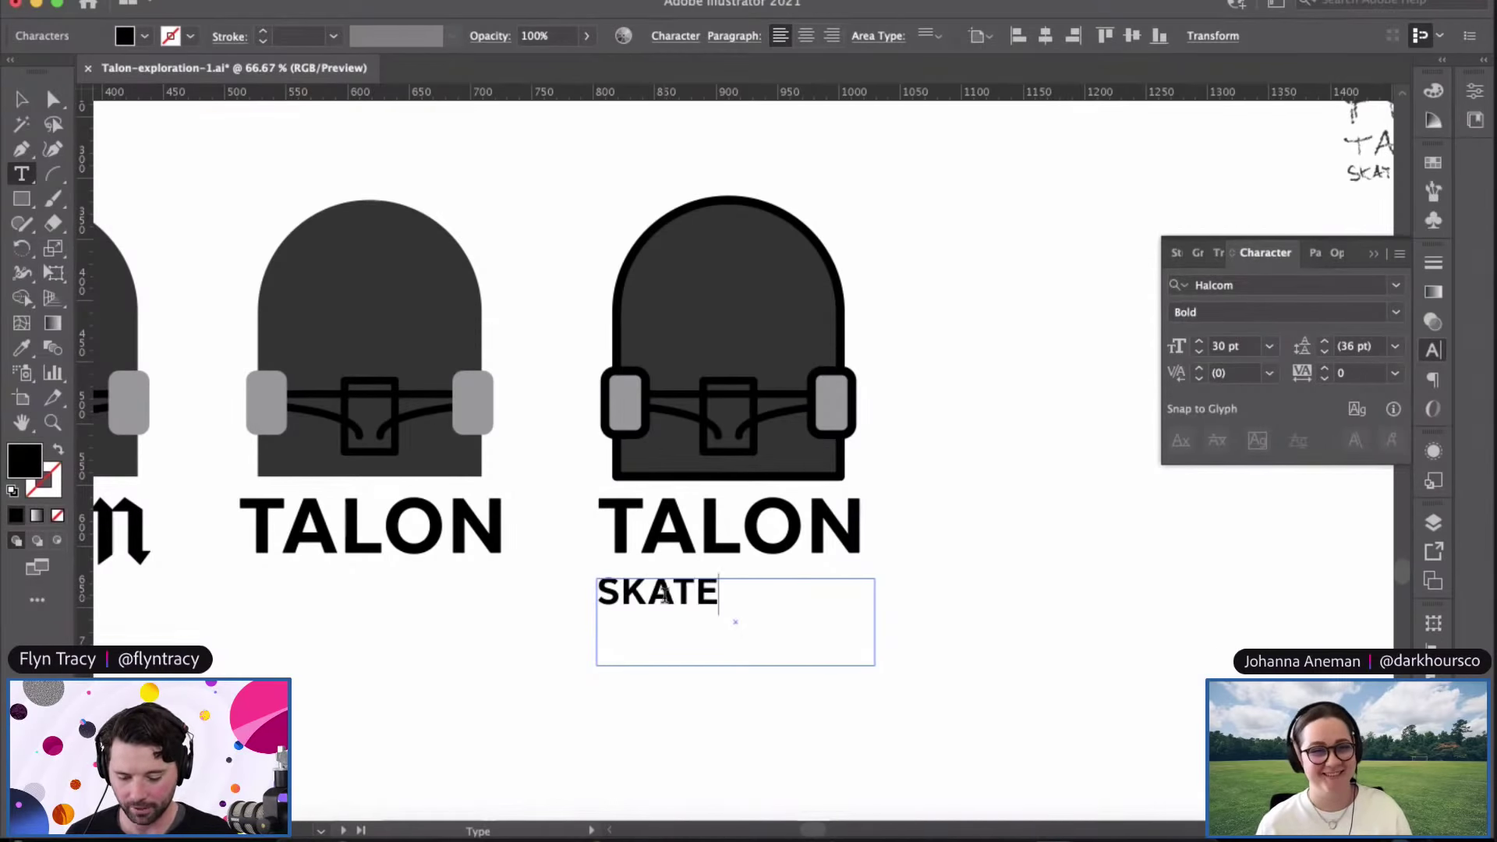
pyautogui.write('BOARD-ING')
# Step: Reduce the SKATEBOARDING text to 24 pt
pyautogui.doubleClick(663, 595)
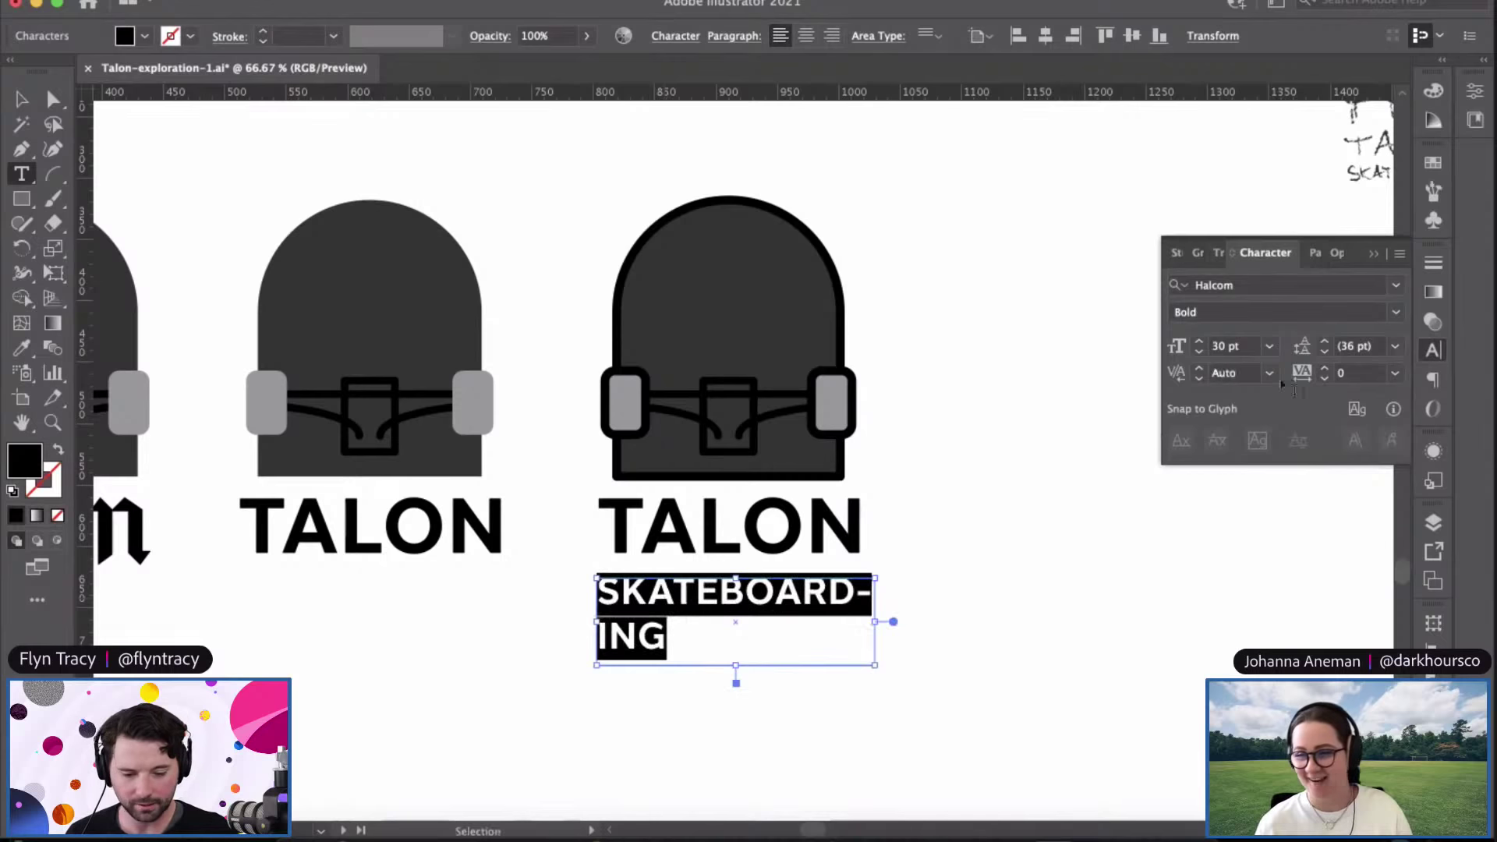
pyautogui.click(1201, 352)
pyautogui.click(1201, 353)
pyautogui.click(1200, 352)
pyautogui.click(1200, 352)
pyautogui.click(1201, 353)
pyautogui.click(1200, 352)
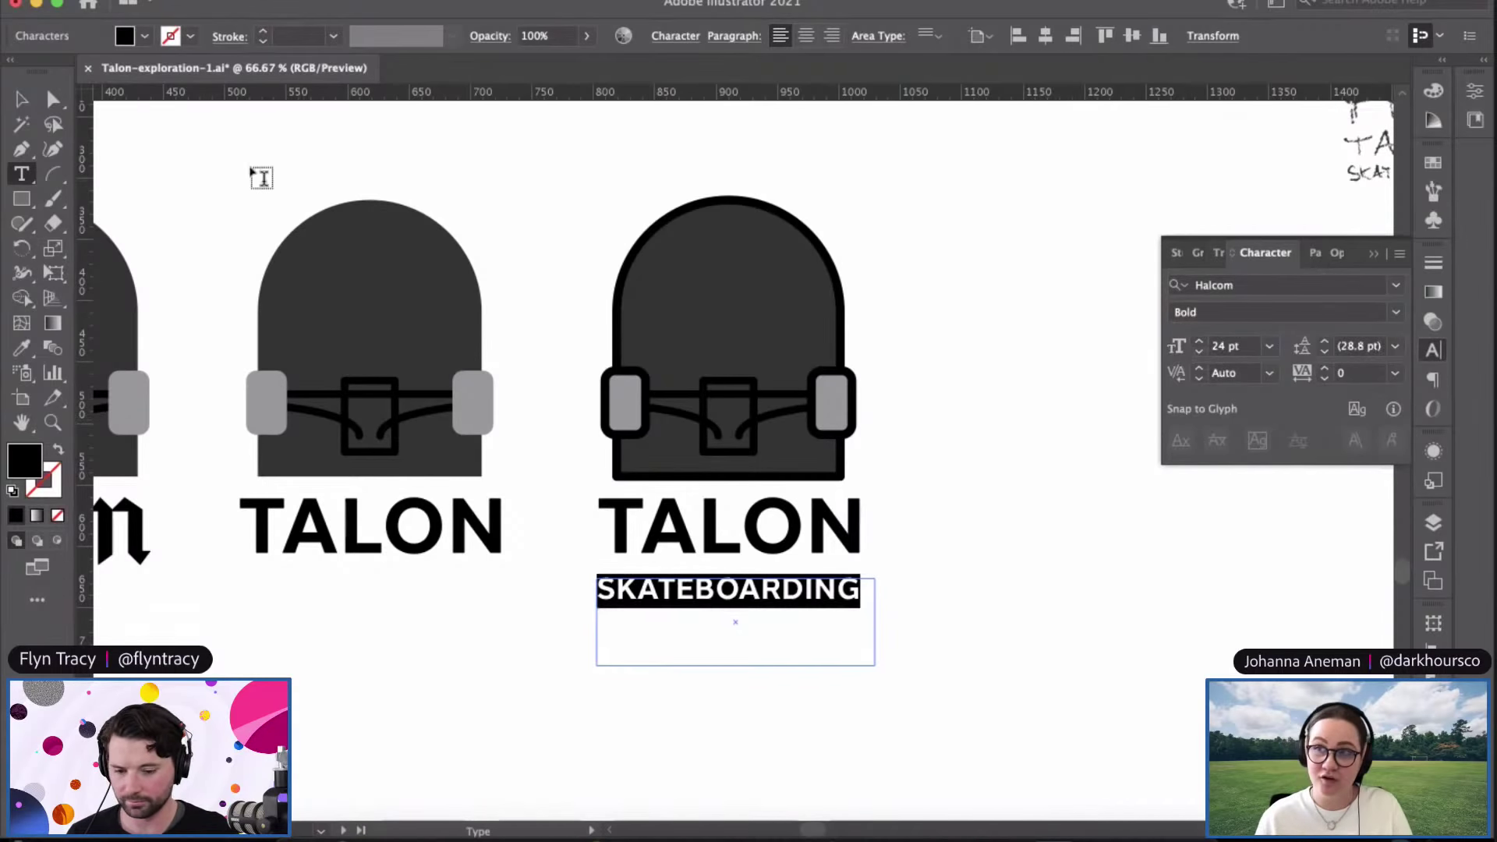
# Step: Center-align the SKATEBOARDING text in its frame and move it slightly closer beneath TALON
pyautogui.press('super+shift+c')
pyautogui.click(23, 102)
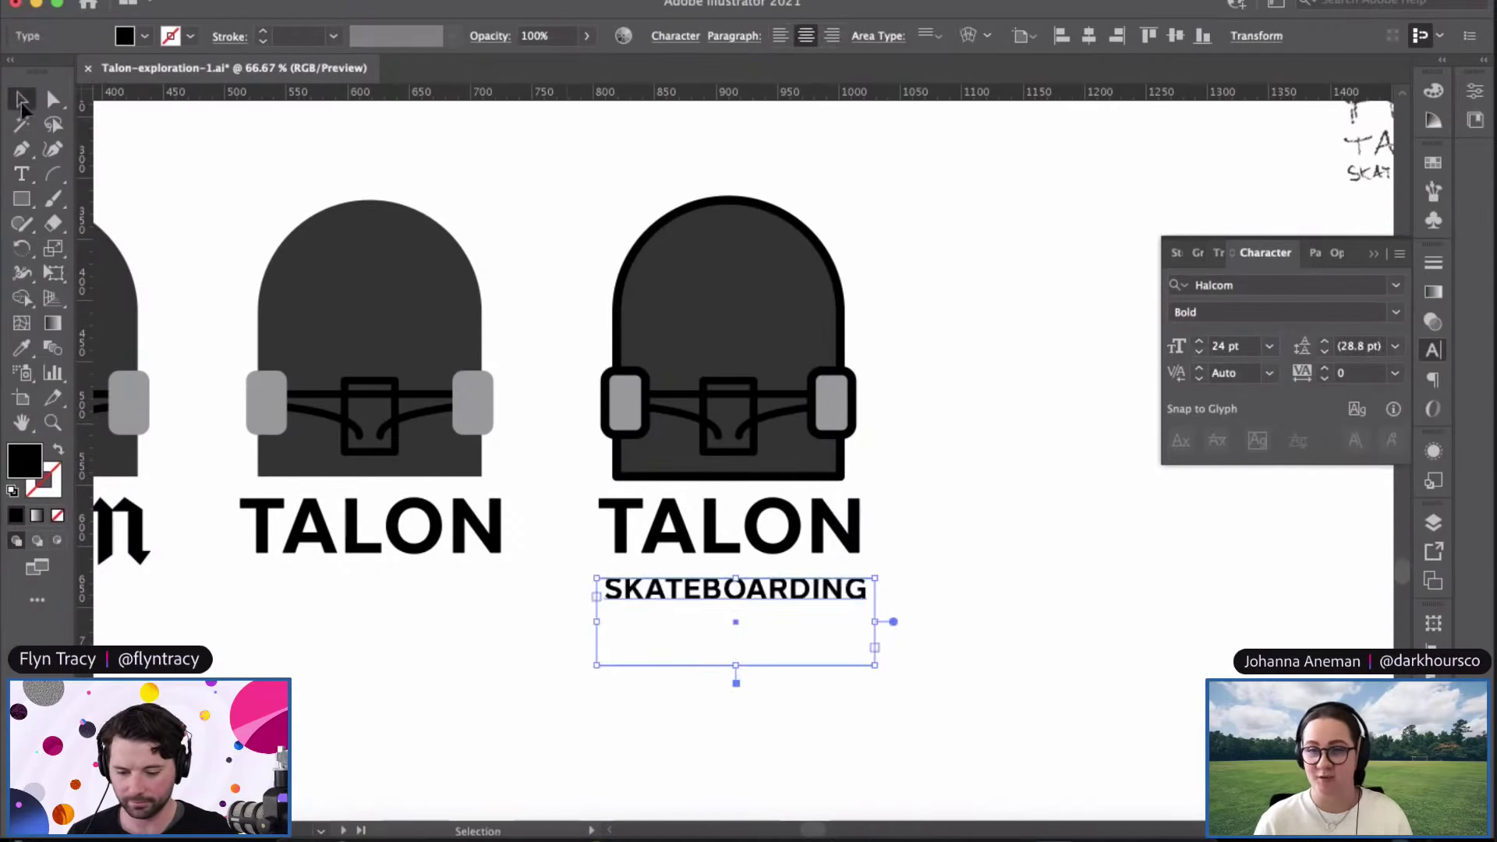
pyautogui.click(972, 671)
pyautogui.moveTo(740, 590); pyautogui.dragTo(740, 582)
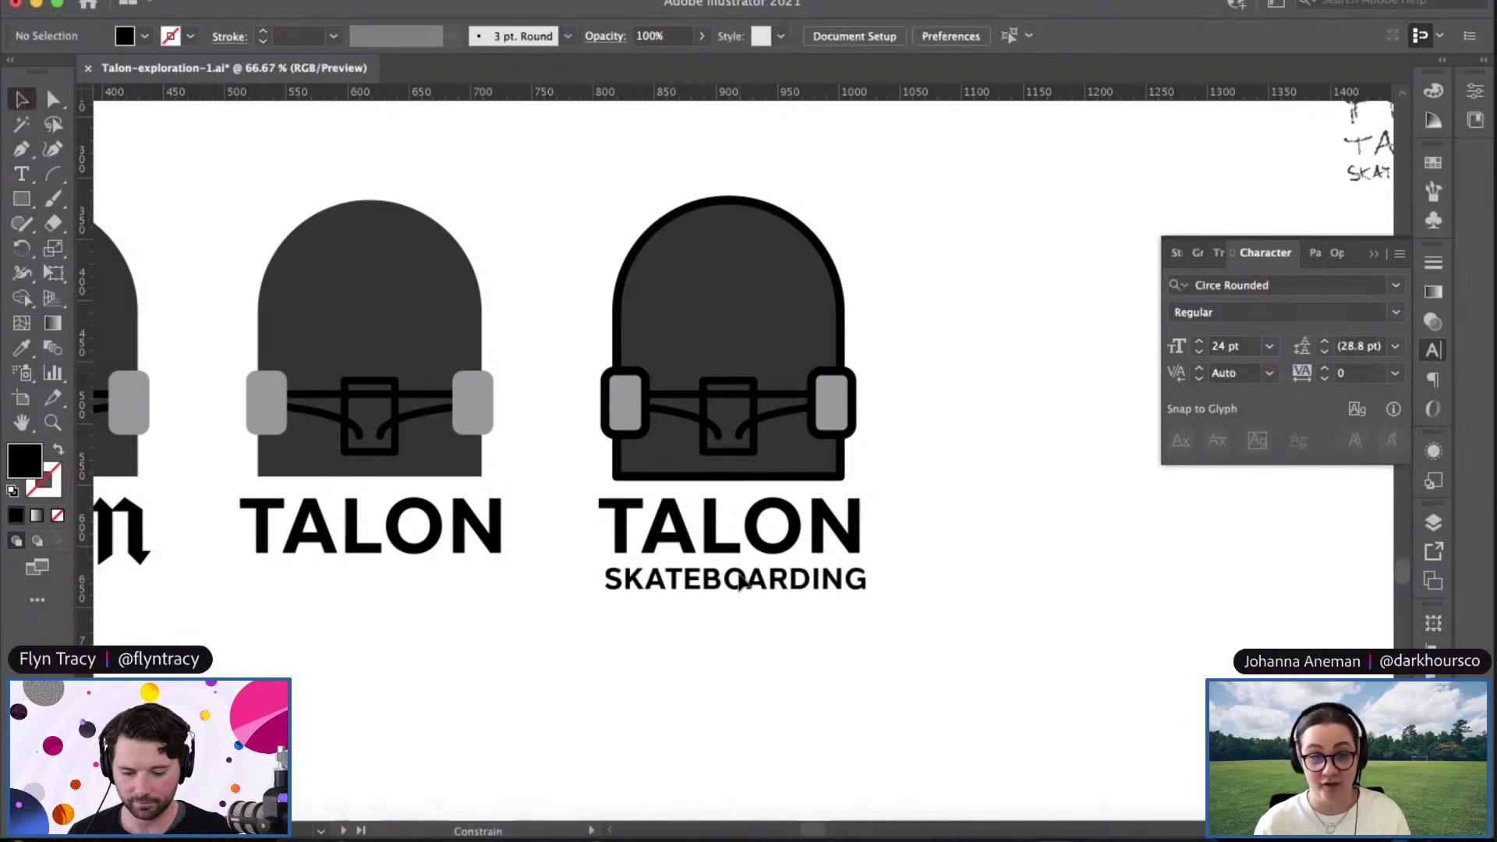
pyautogui.click(1006, 545)
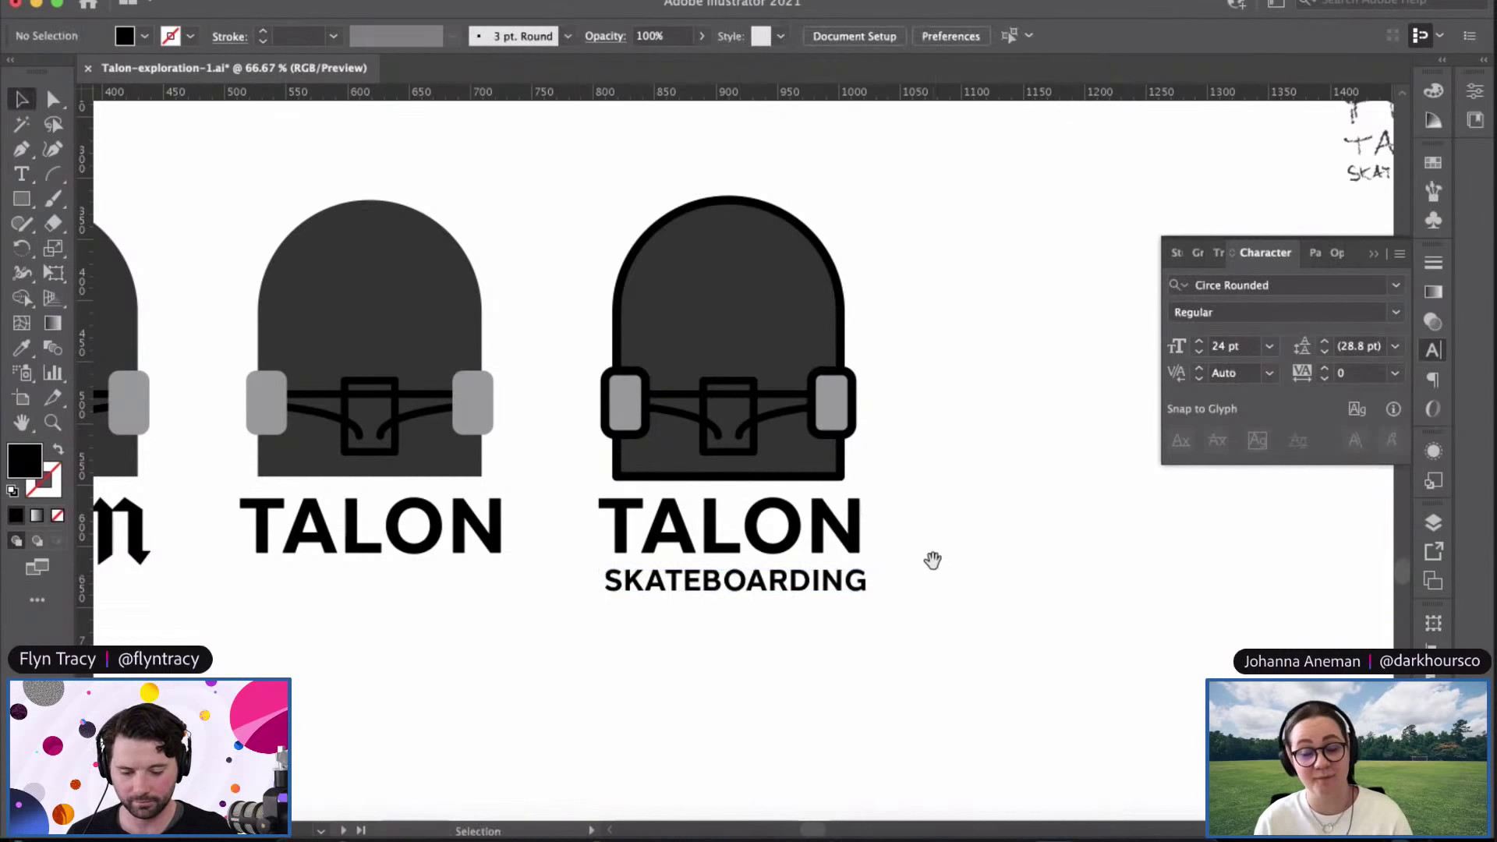
# Step: Place vertical guides along the left and right sides of the third skateboard's deck outline, extending down through the text
pyautogui.moveTo(929, 558); pyautogui.dragTo(879, 481)
pyautogui.press('super+equal')
pyautogui.press('super+equal')
pyautogui.moveTo(909, 416); pyautogui.dragTo(959, 453)
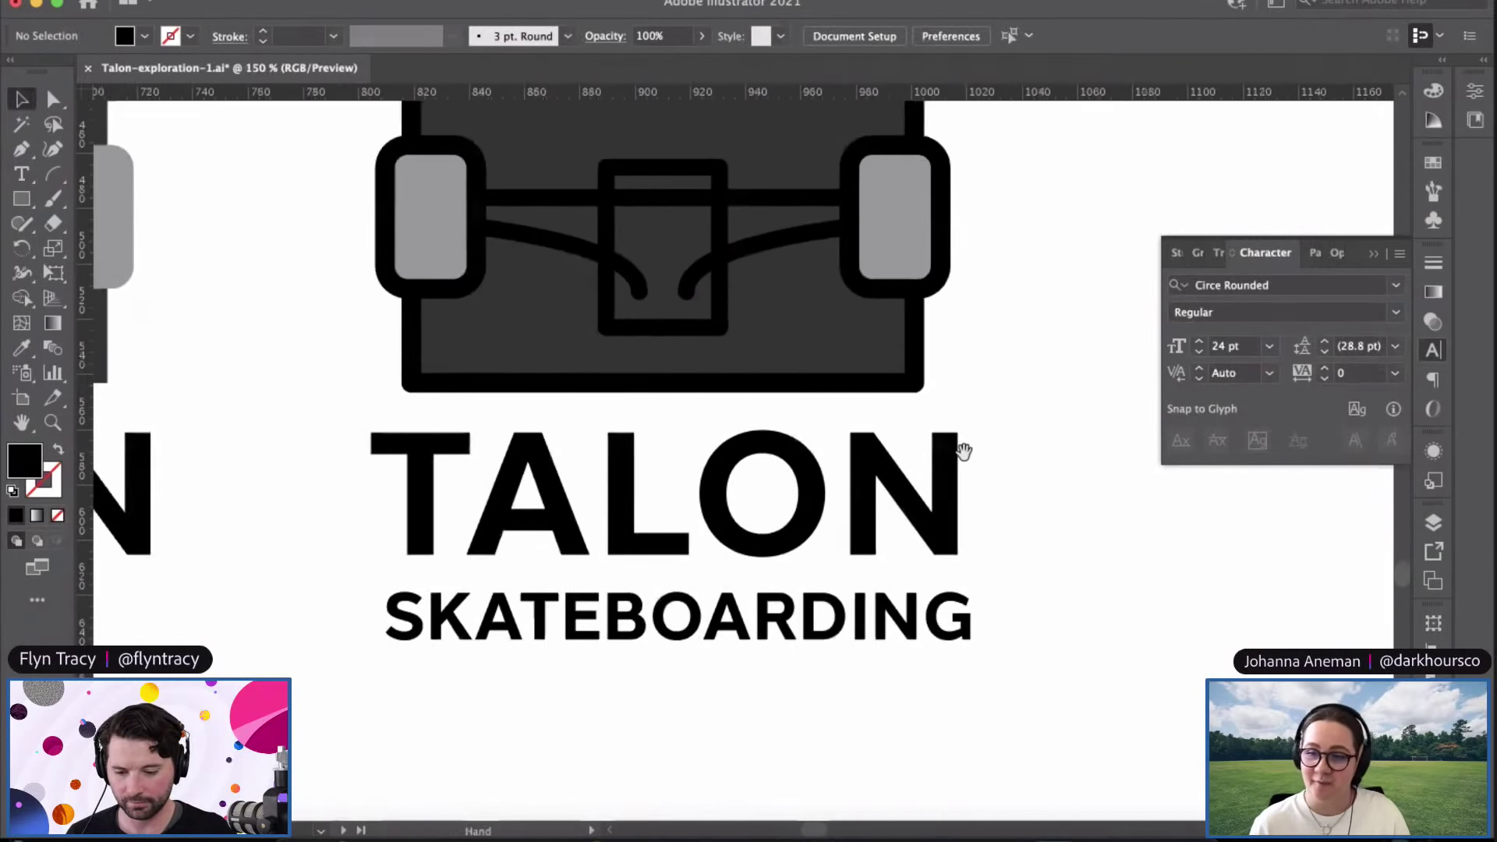
pyautogui.moveTo(154, 455); pyautogui.dragTo(917, 451)
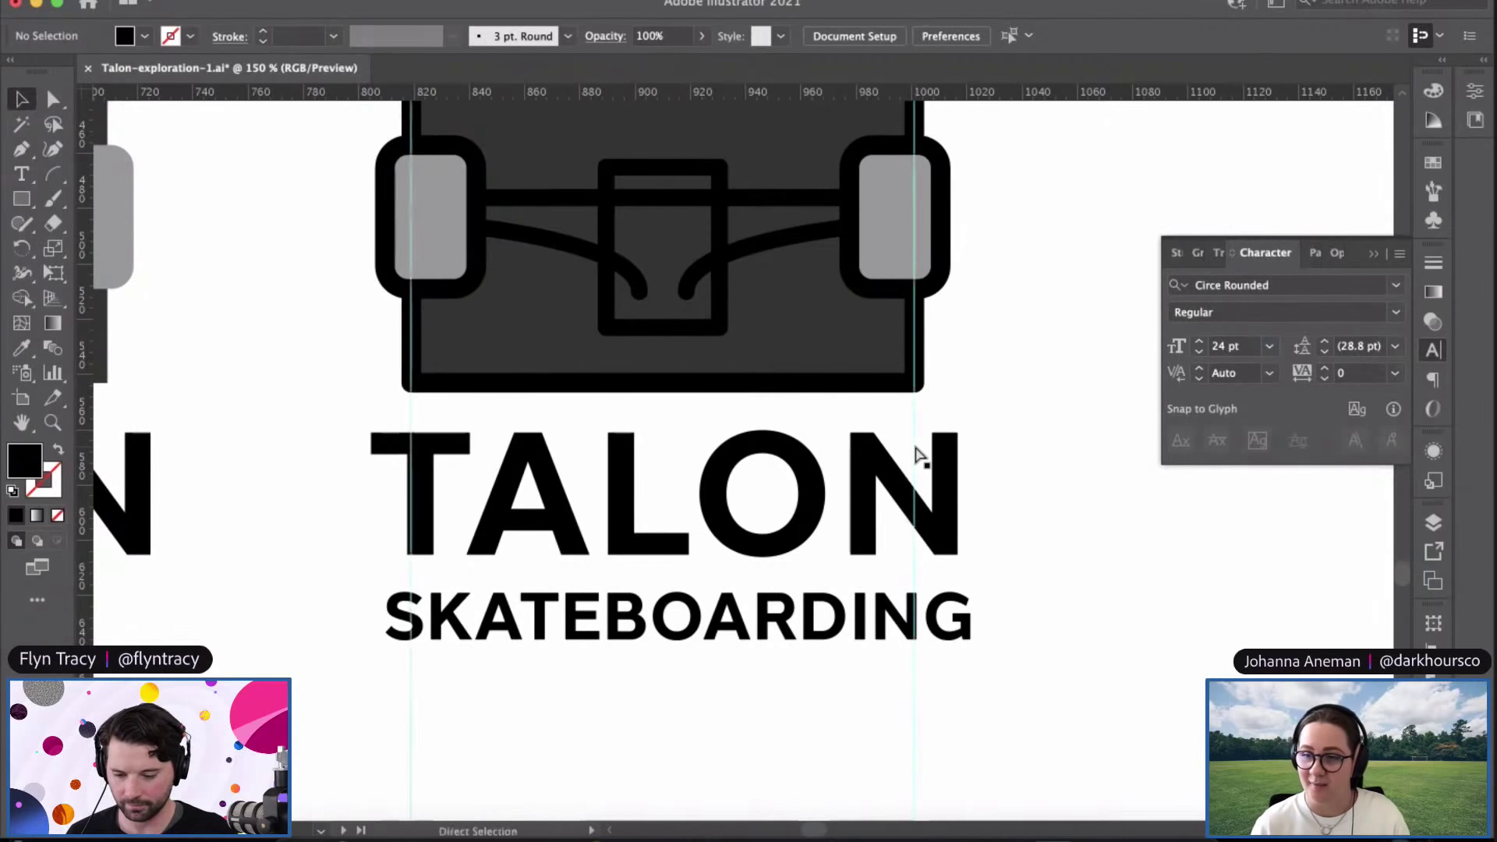
# Step: Try to resize the third logo's TALON and SKATEBOARDING text together
pyautogui.click(466, 449)
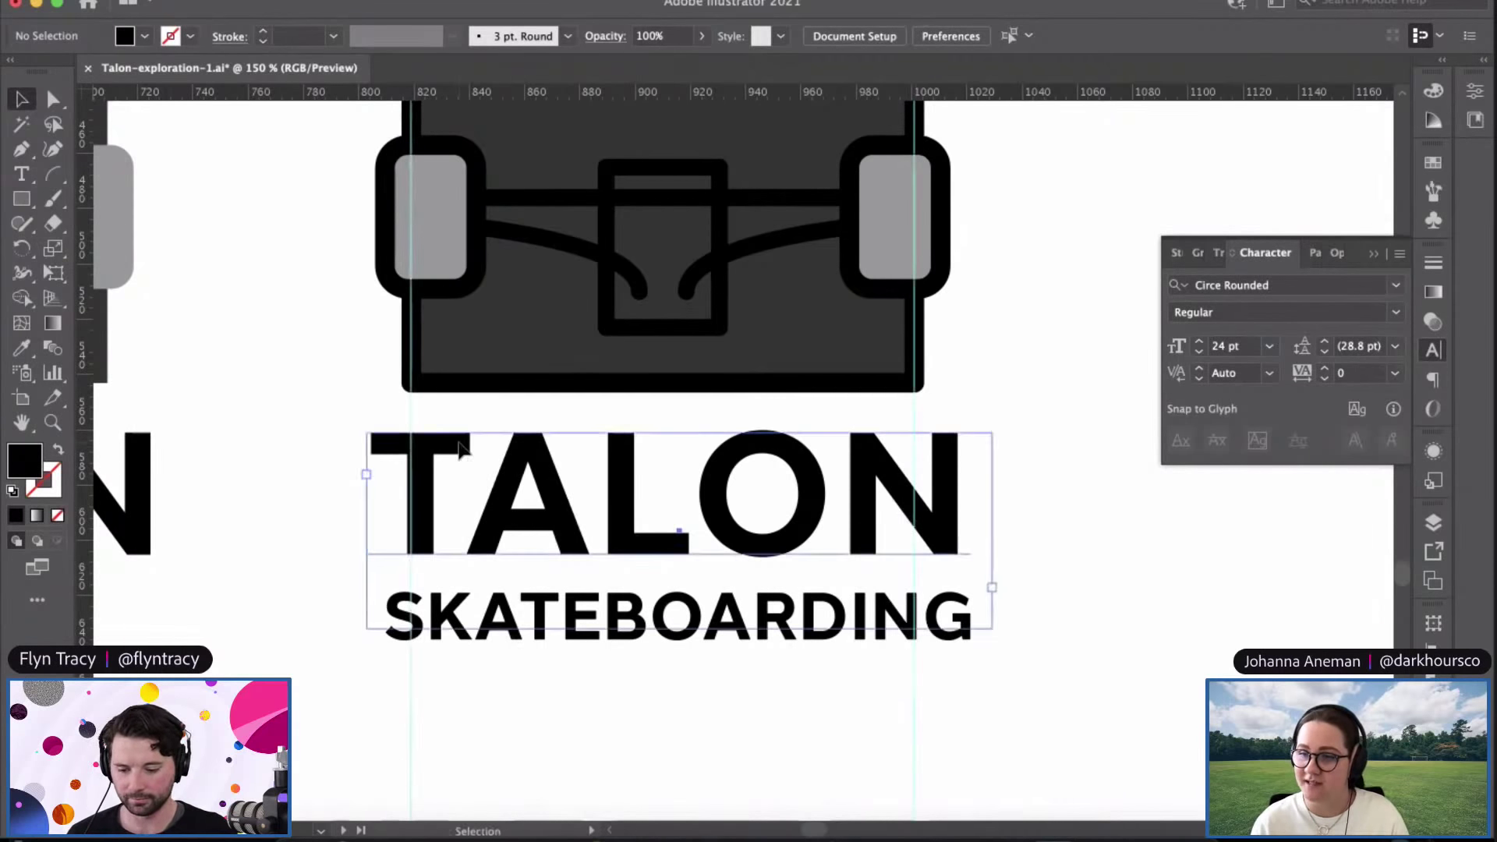
pyautogui.keyDown('shift'); pyautogui.click(868, 645); pyautogui.keyUp('shift')
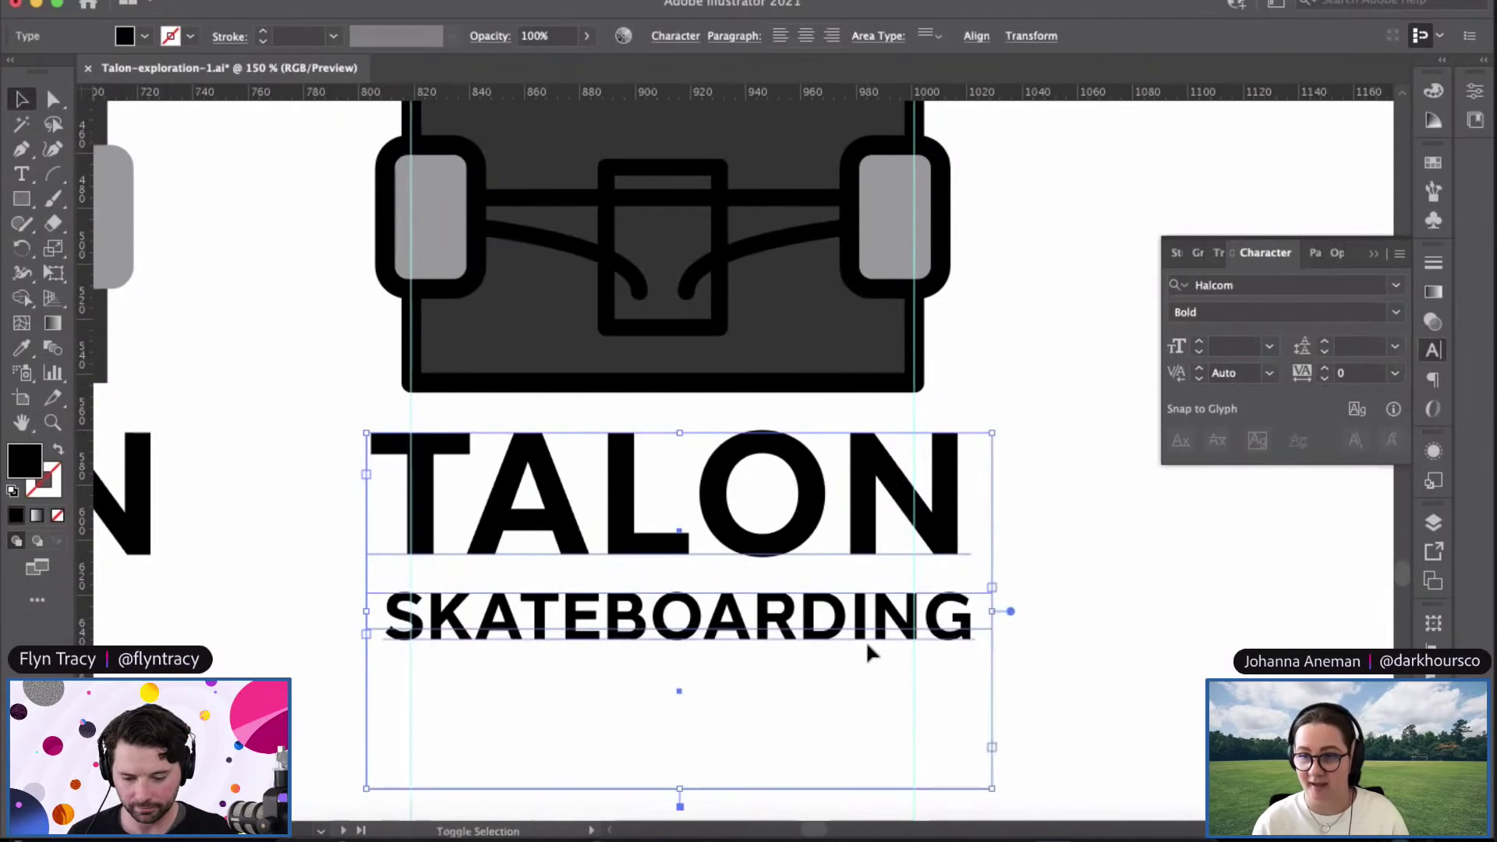
pyautogui.moveTo(992, 790); pyautogui.dragTo(985, 788)
pyautogui.click(1106, 406)
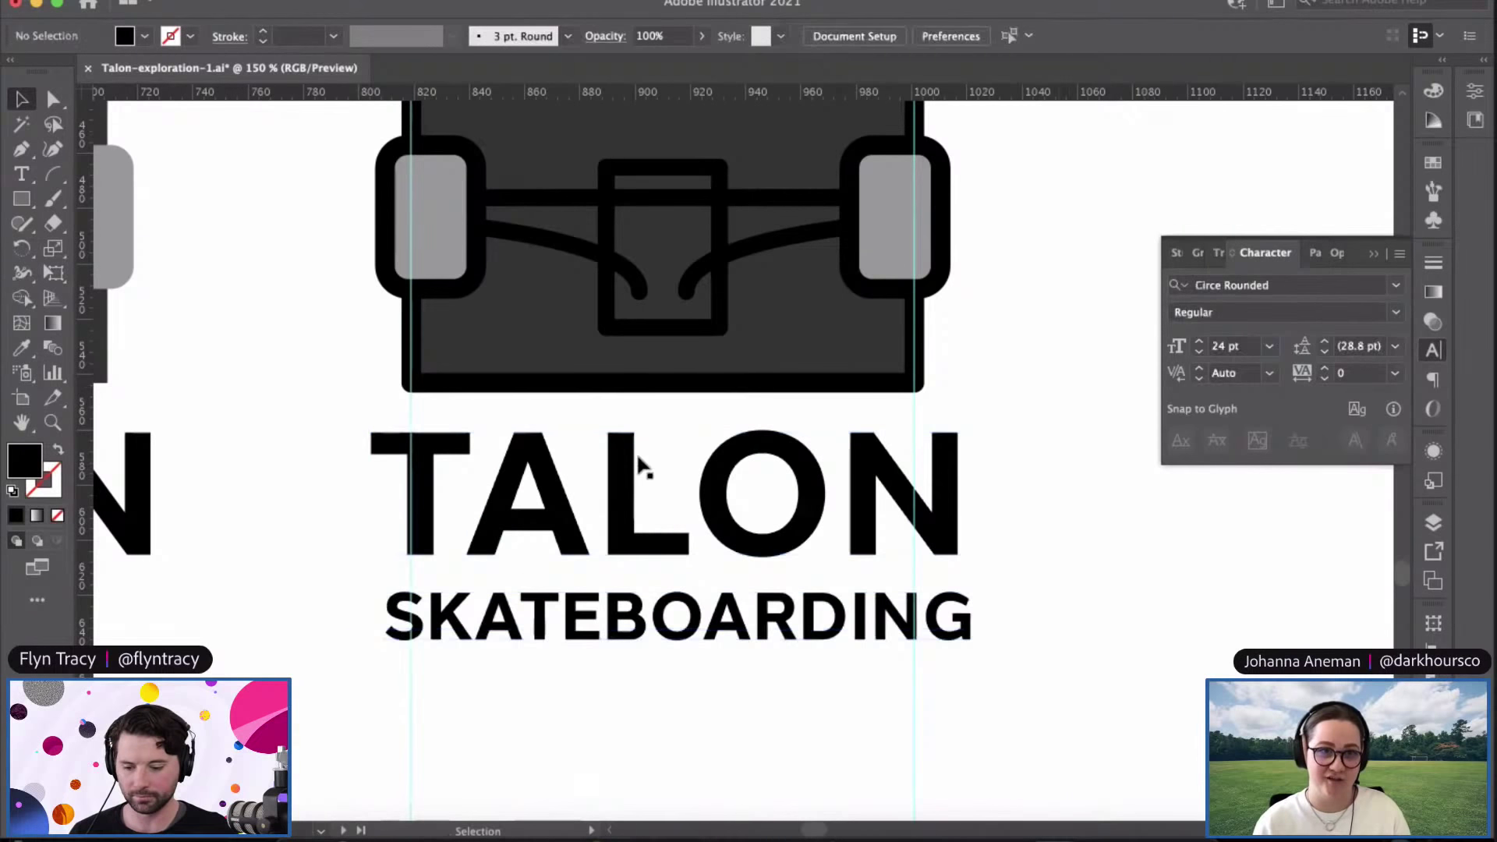
# Step: Reduce the third logo's TALON wordmark to 55 pt and position it to span the two deck guides
pyautogui.click(632, 474)
pyautogui.moveTo(632, 470)
pyautogui.mouseDown()
pyautogui.moveTo(632, 457)
pyautogui.moveTo(632, 477)
pyautogui.mouseUp()
pyautogui.tripleClick(633, 476)
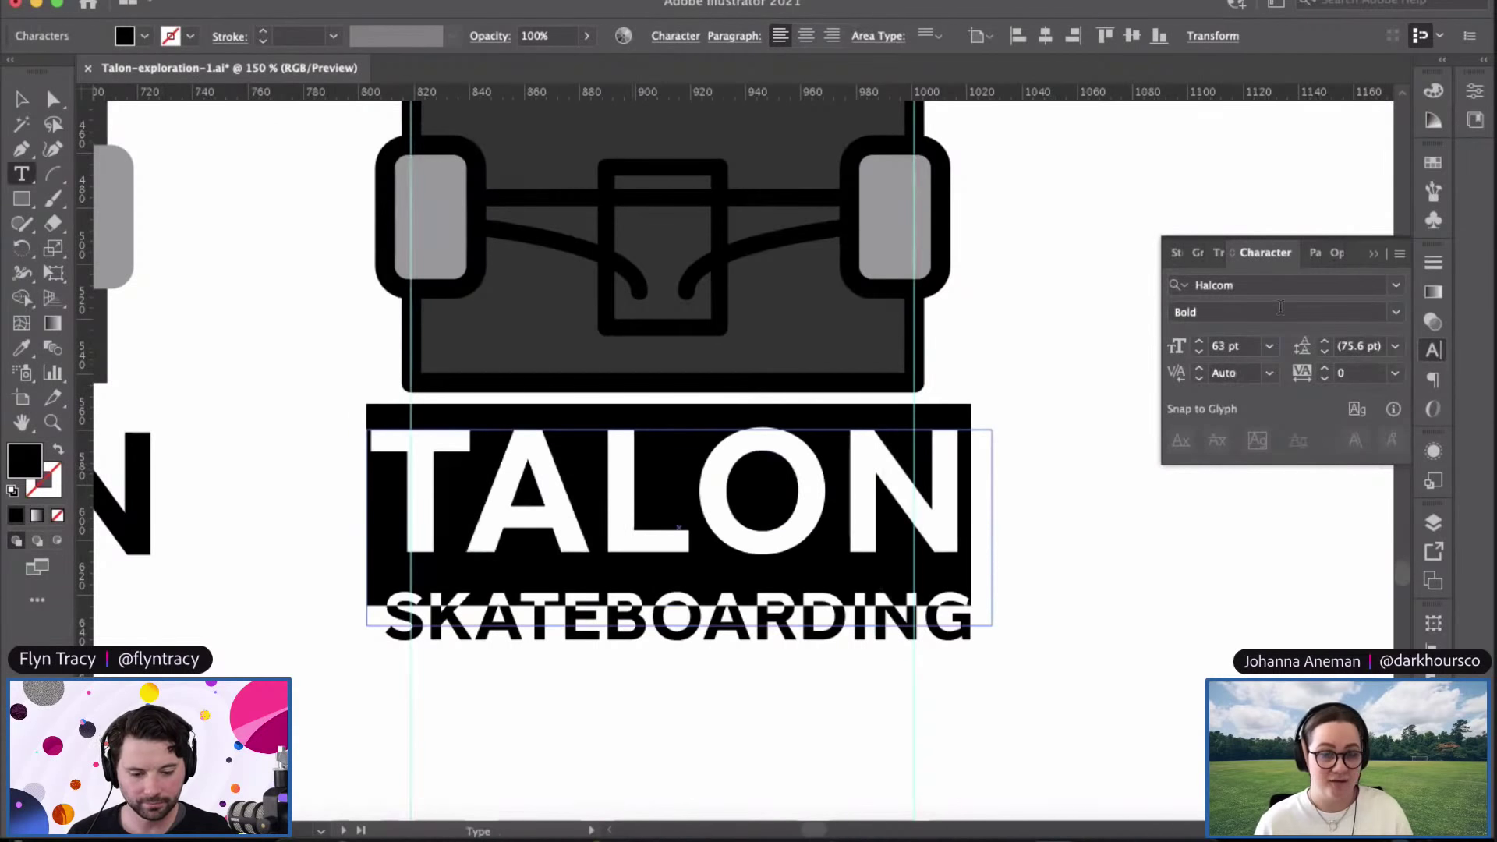
pyautogui.click(1199, 352)
pyautogui.click(1199, 352)
pyautogui.click(1199, 352)
pyautogui.click(1198, 352)
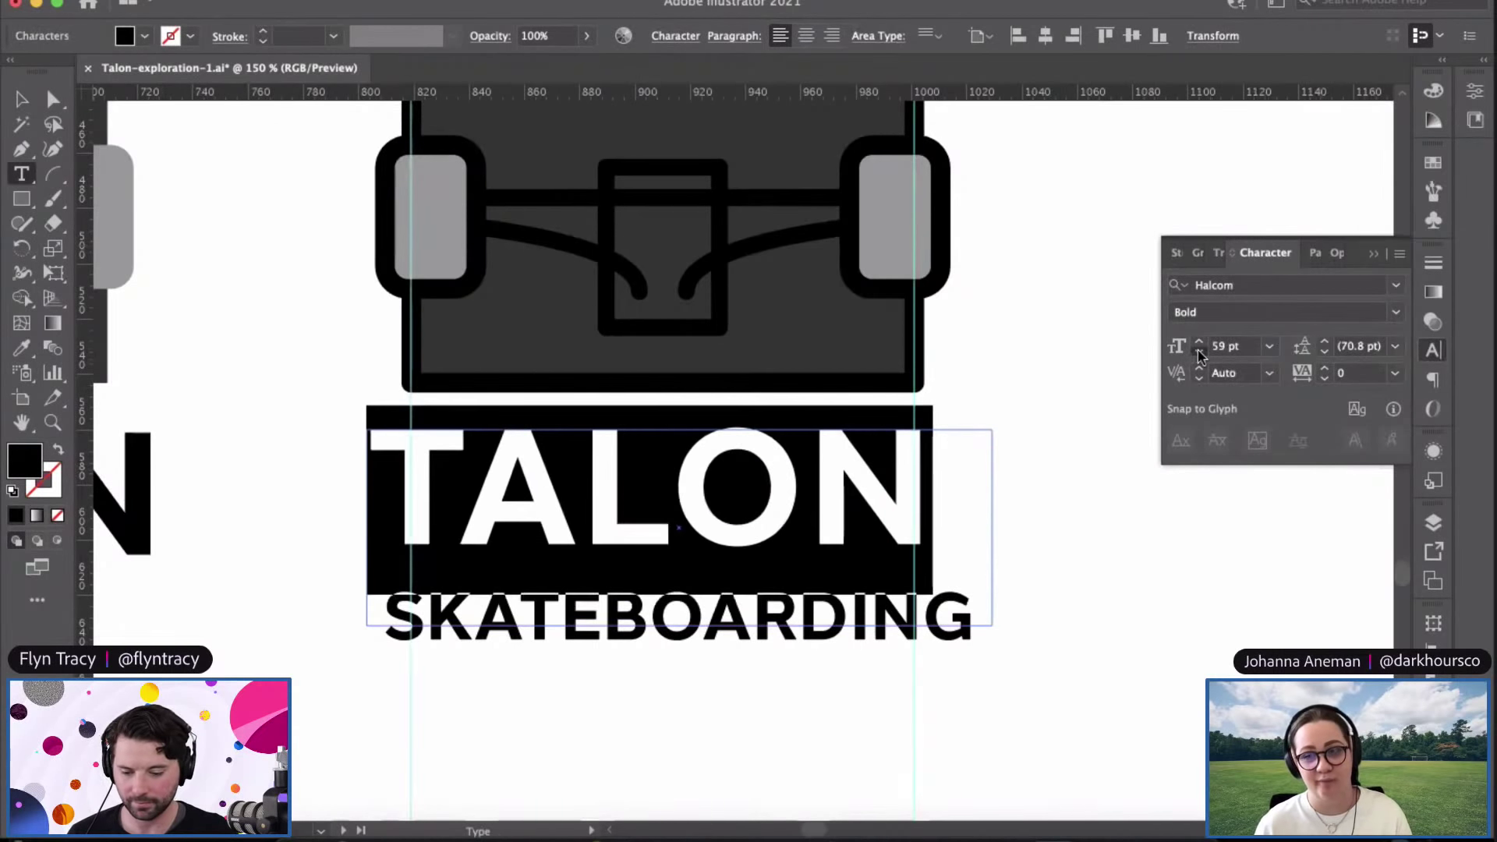
pyautogui.click(1199, 353)
pyautogui.click(1199, 352)
pyautogui.click(1198, 353)
pyautogui.click(1199, 352)
pyautogui.click(21, 99)
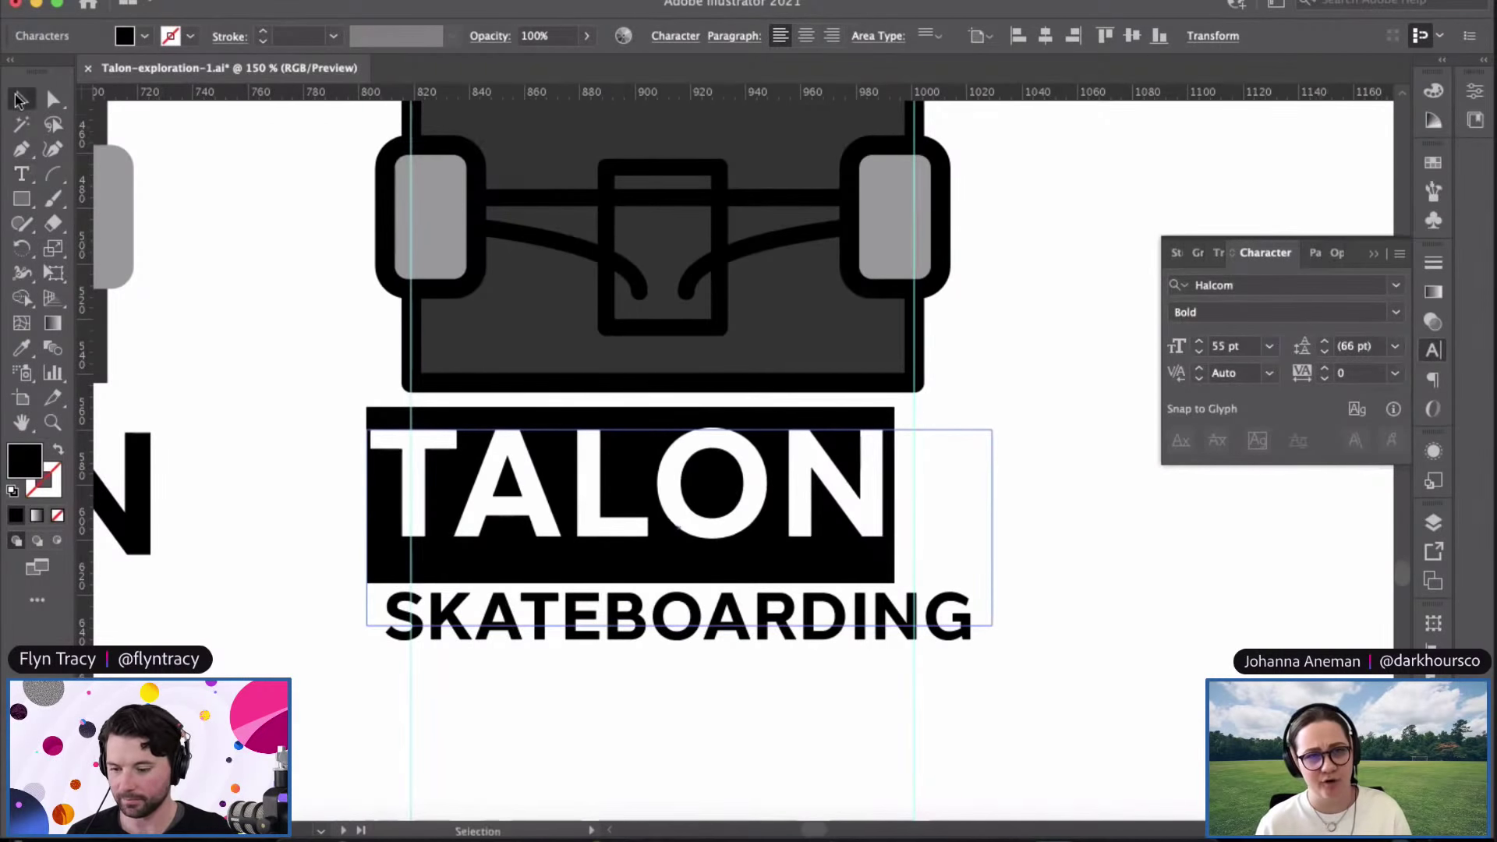
pyautogui.moveTo(591, 491); pyautogui.dragTo(623, 491)
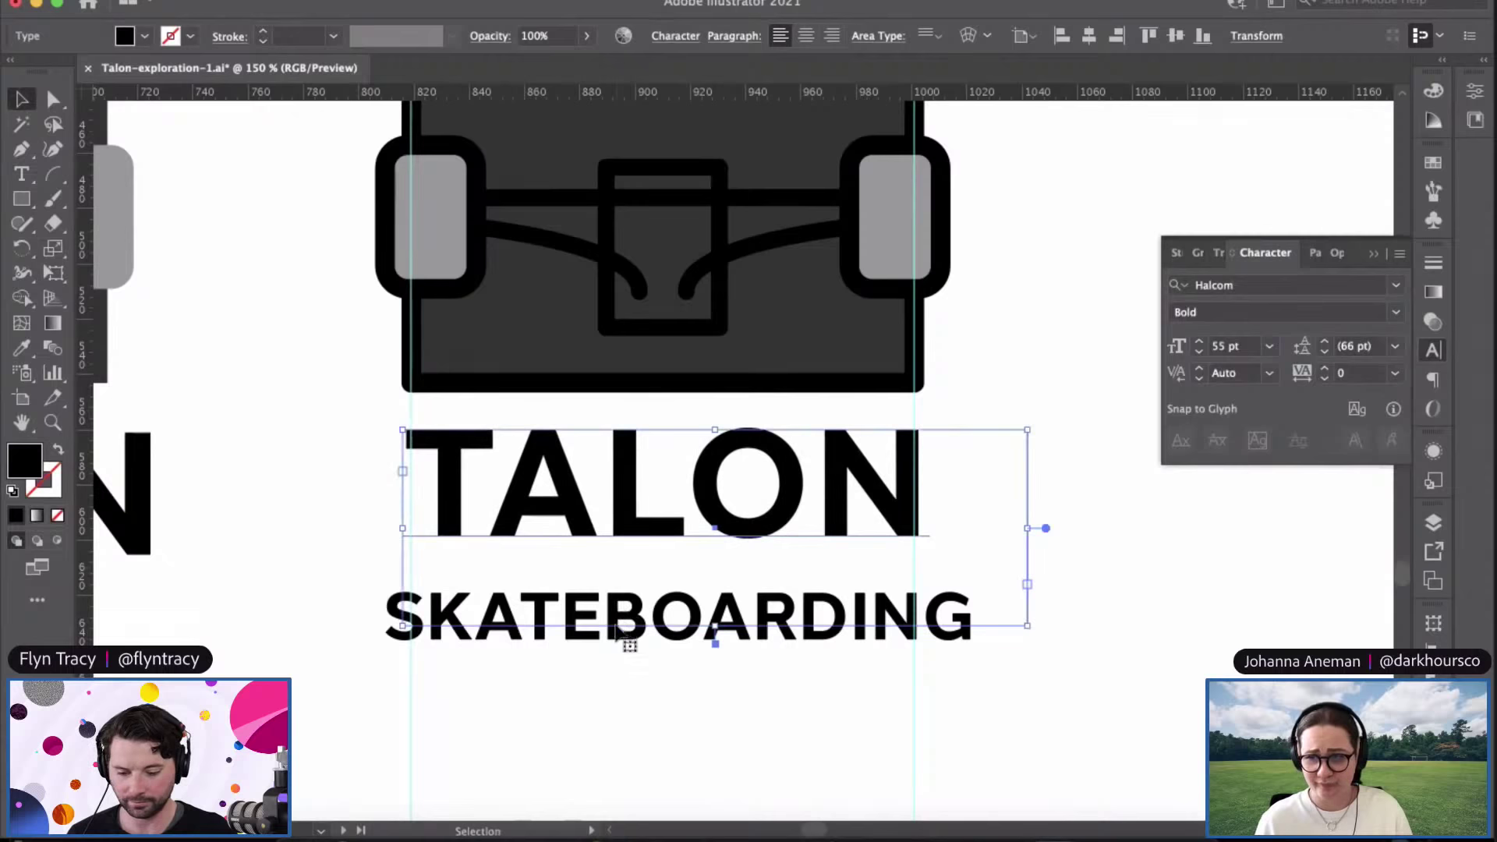
# Step: Set the SKATEBOARDING text to 21 pt and move it closer beneath TALON, fitted to the two guides
pyautogui.click(616, 635)
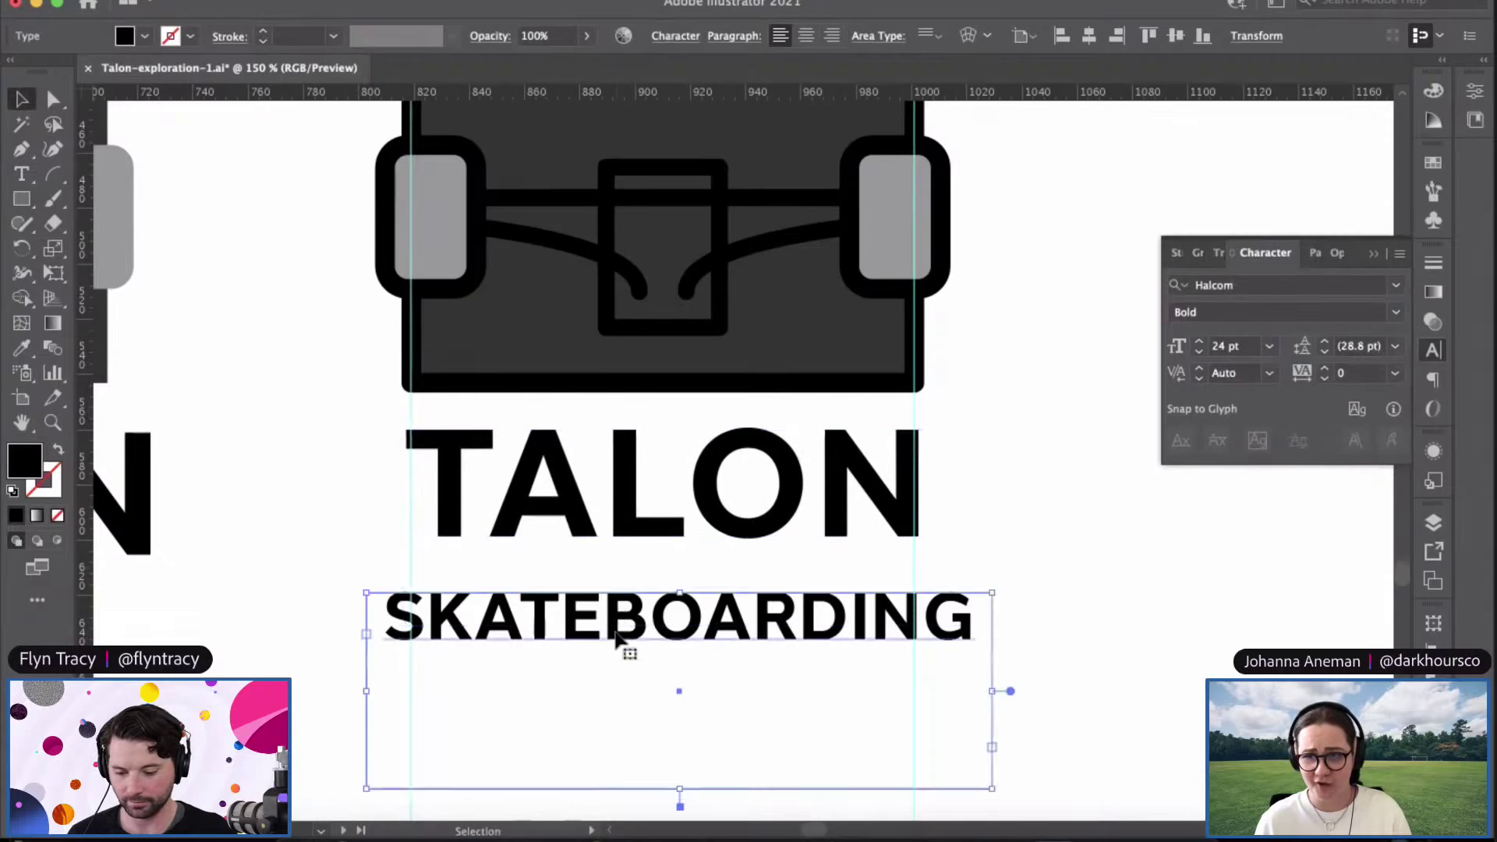
pyautogui.click(1199, 352)
pyautogui.click(1199, 351)
pyautogui.click(1199, 352)
pyautogui.click(1199, 351)
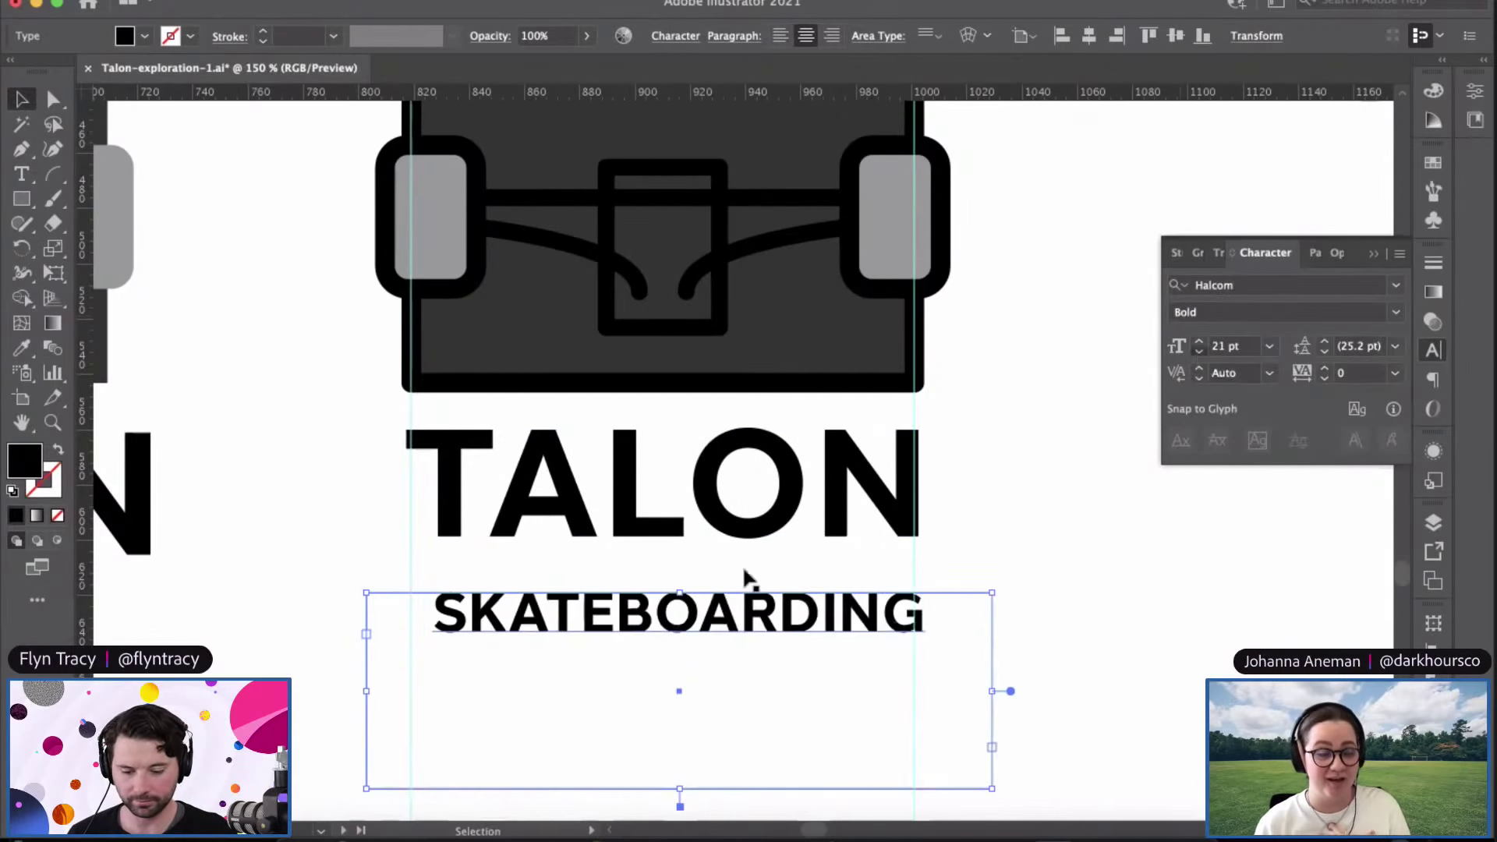
pyautogui.moveTo(686, 635); pyautogui.dragTo(668, 612)
pyautogui.click(1200, 343)
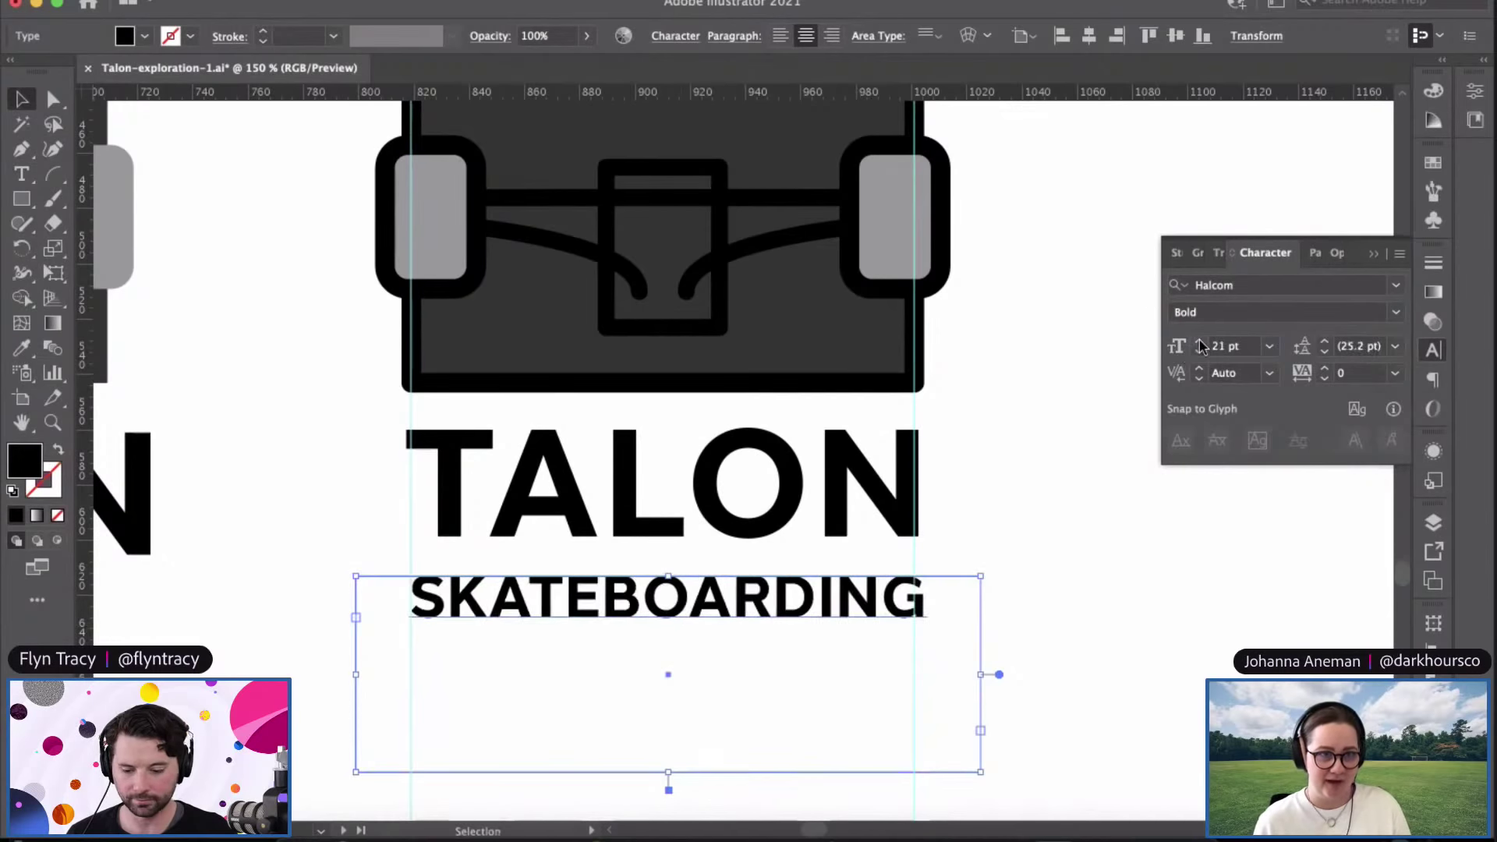
pyautogui.click(283, 503)
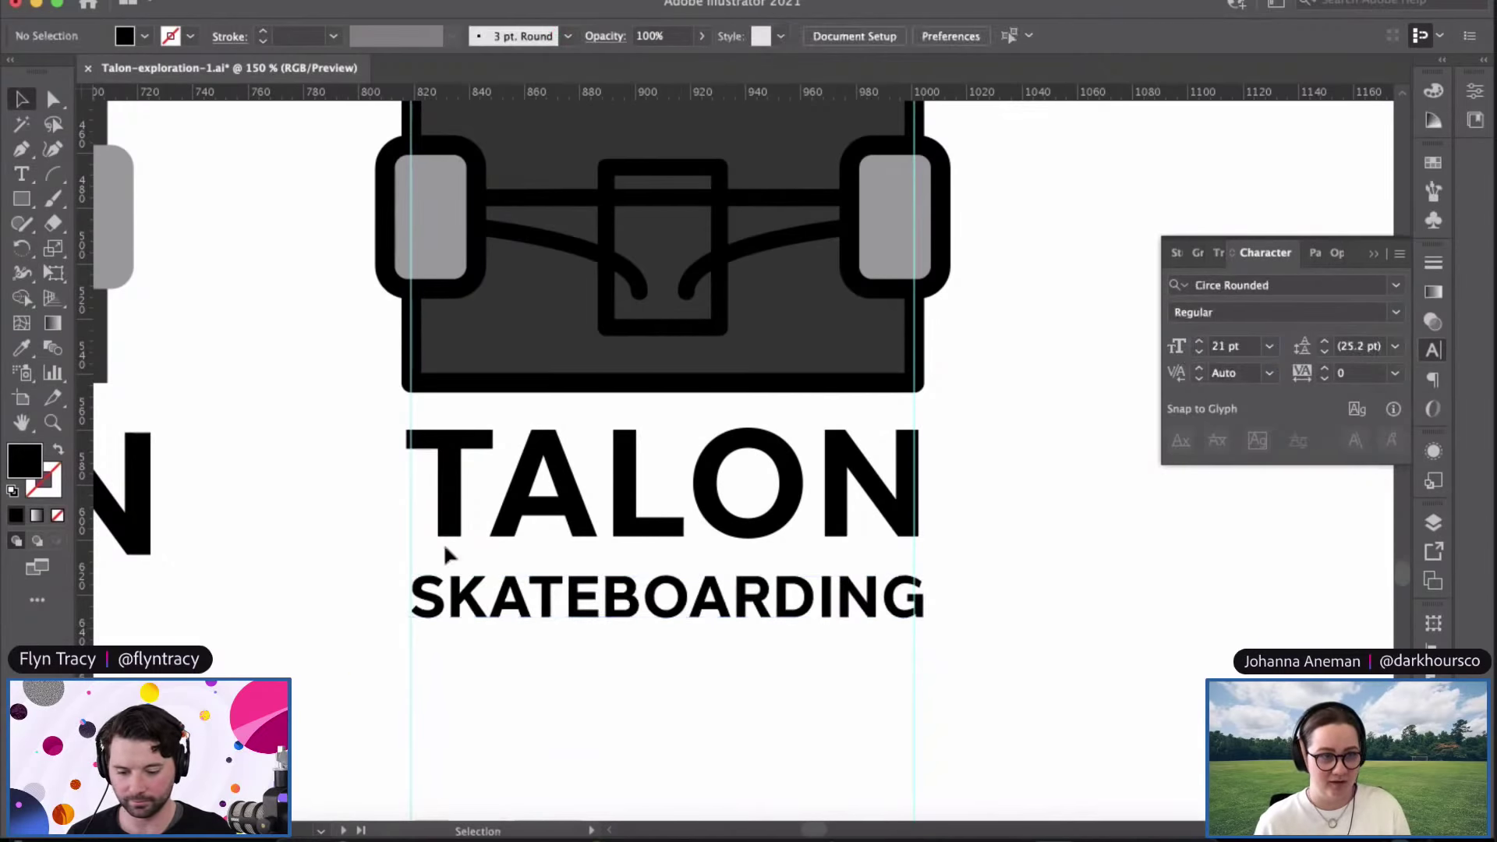
# Step: Narrow the TALON text frame to fit the width of the wordmark
pyautogui.click(620, 507)
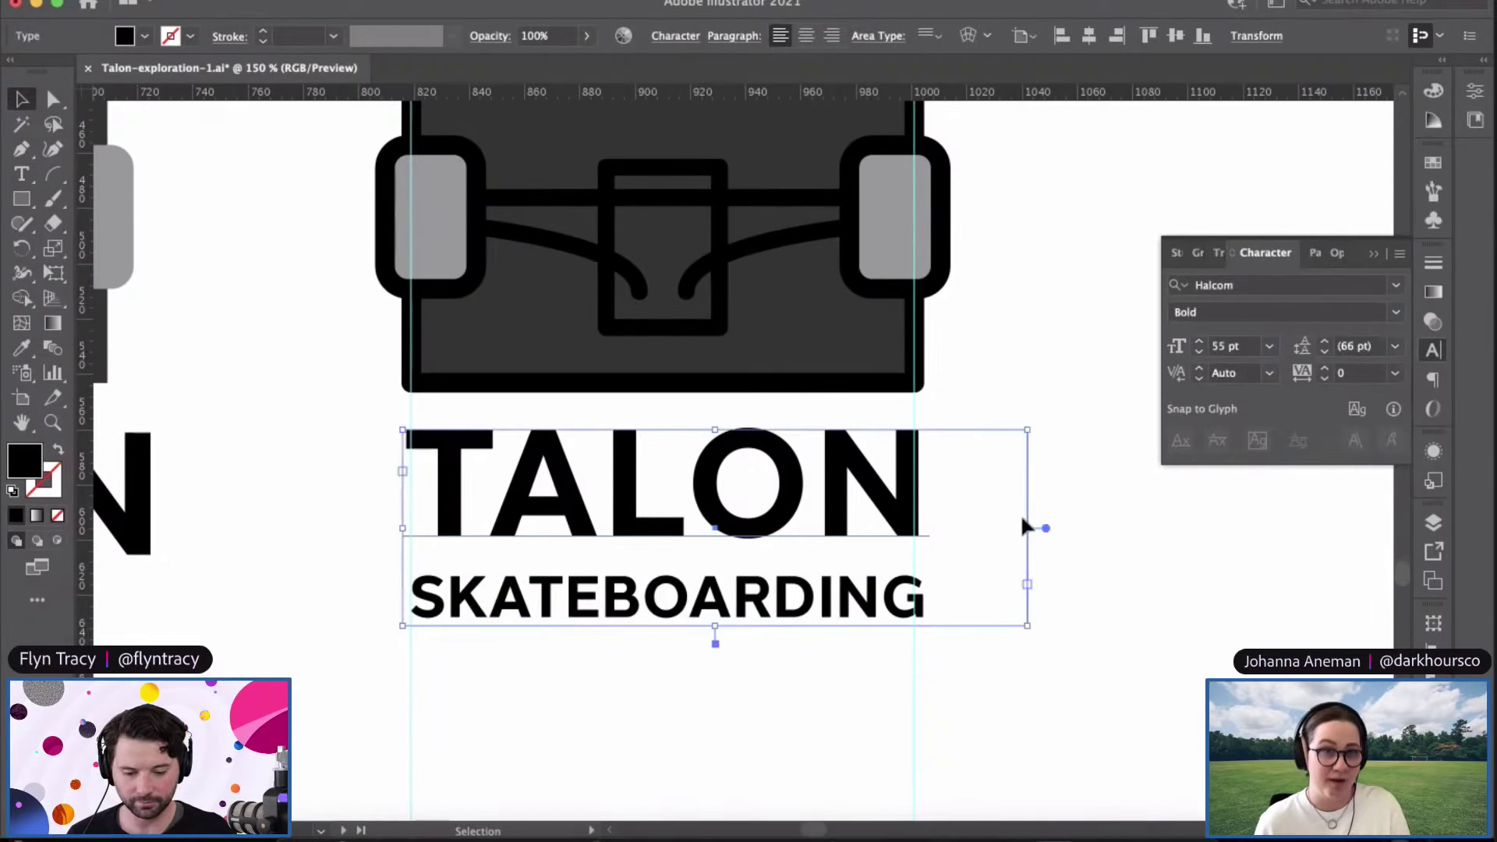
pyautogui.moveTo(1027, 528); pyautogui.dragTo(932, 526)
pyautogui.click(693, 737)
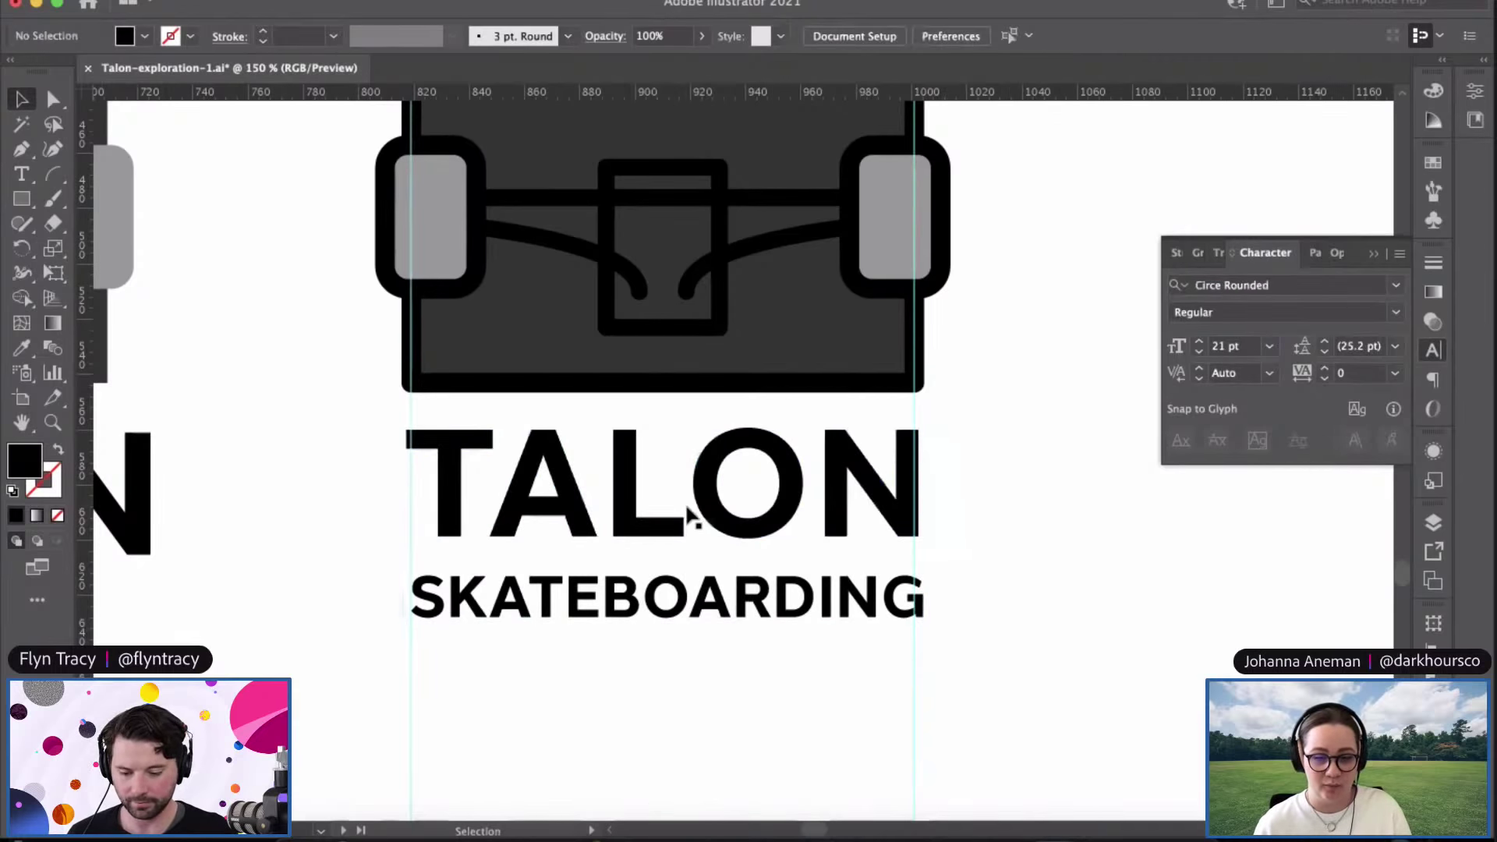
# Step: Narrow the SKATEBOARDING text frame from both sides to fit the width of the tagline
pyautogui.click(704, 521)
pyautogui.moveTo(668, 623); pyautogui.dragTo(669, 541)
pyautogui.click(672, 616)
pyautogui.moveTo(668, 772); pyautogui.dragTo(666, 628)
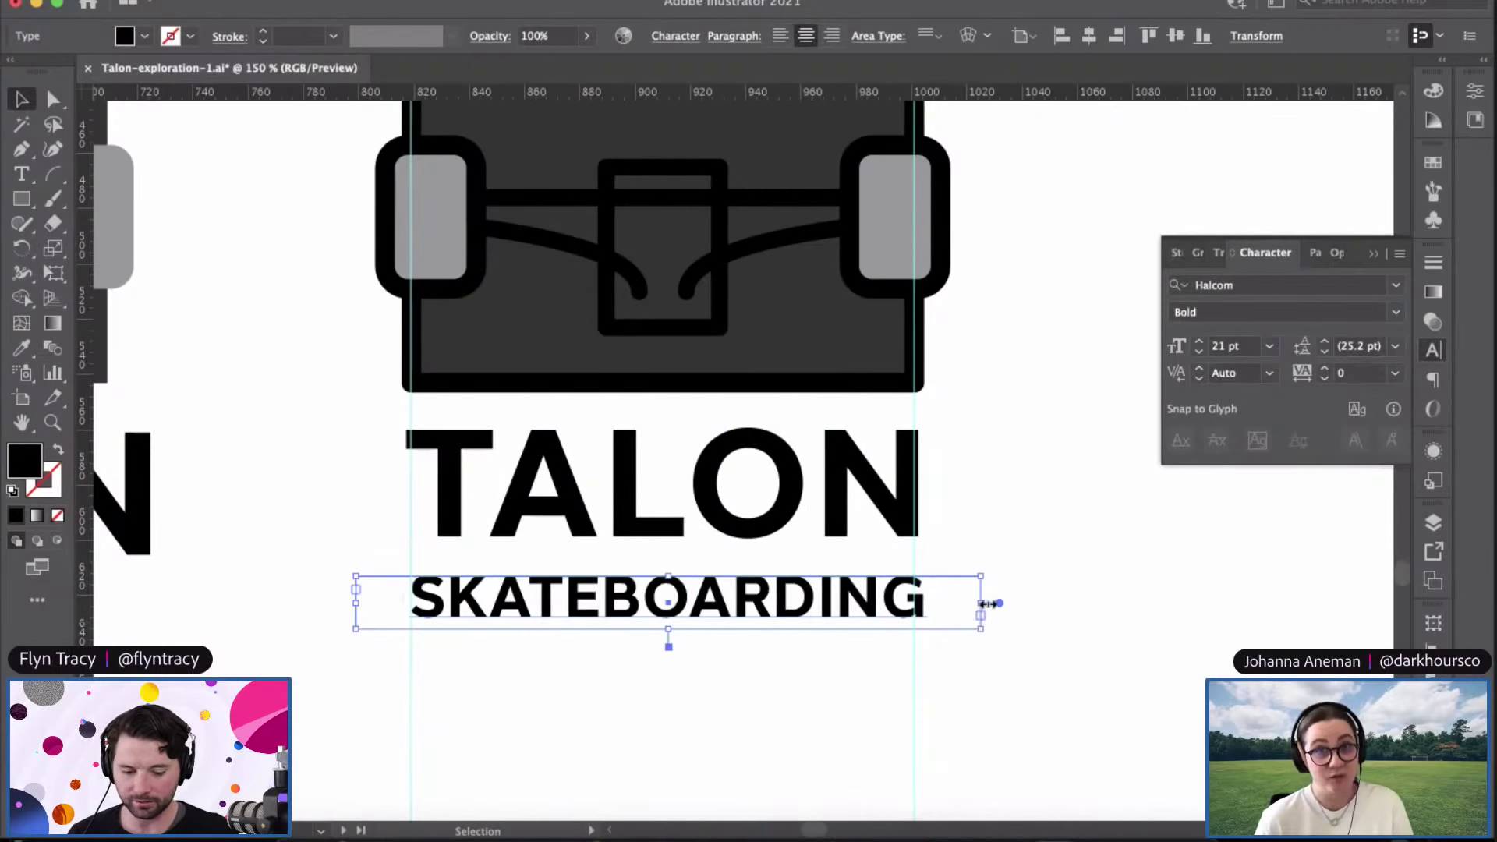
pyautogui.moveTo(982, 607); pyautogui.dragTo(938, 606)
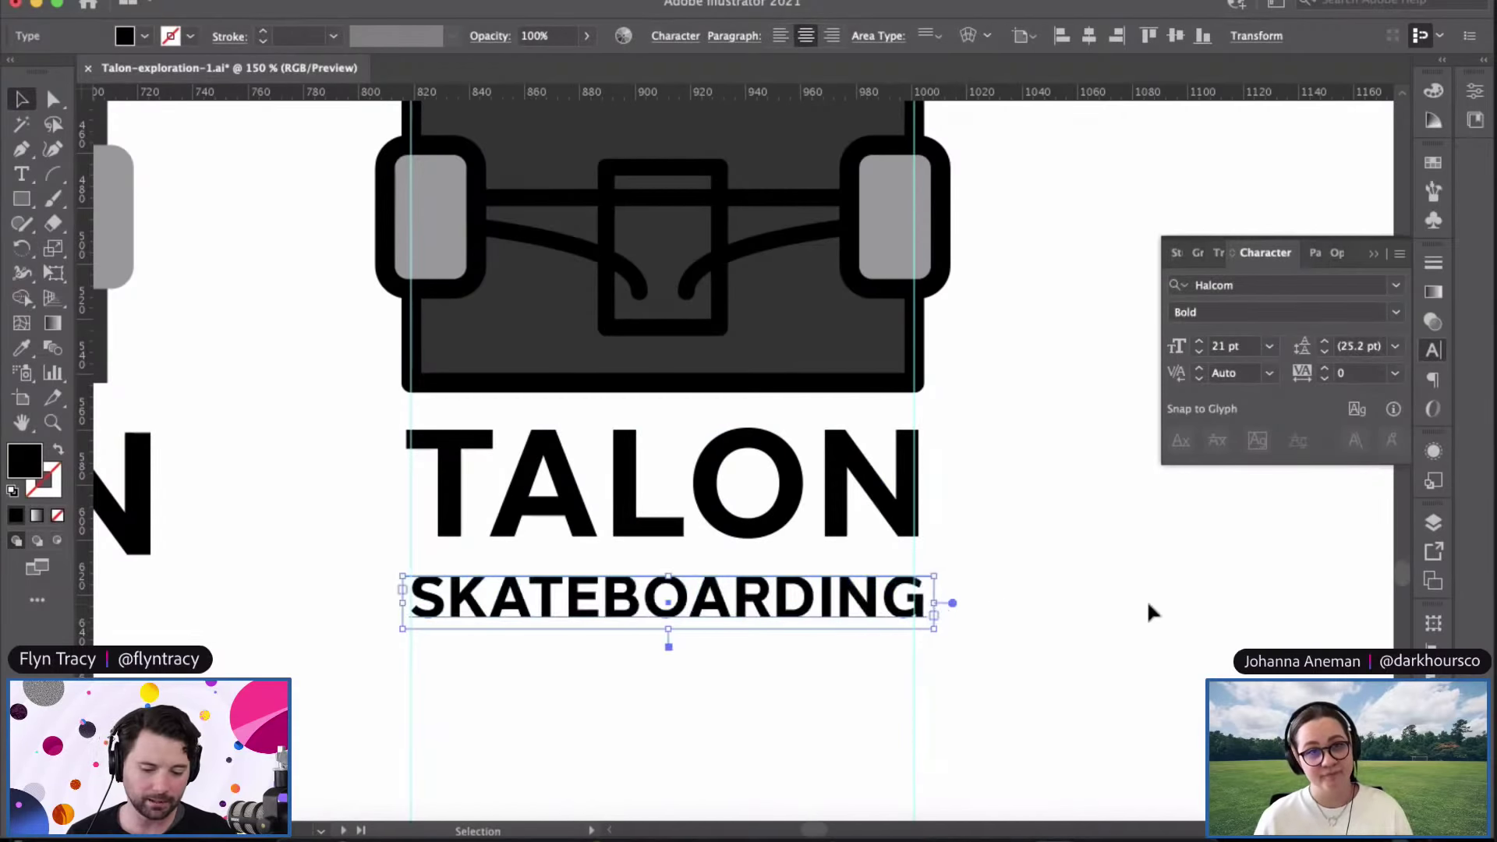
pyautogui.click(1000, 605)
pyautogui.click(675, 614)
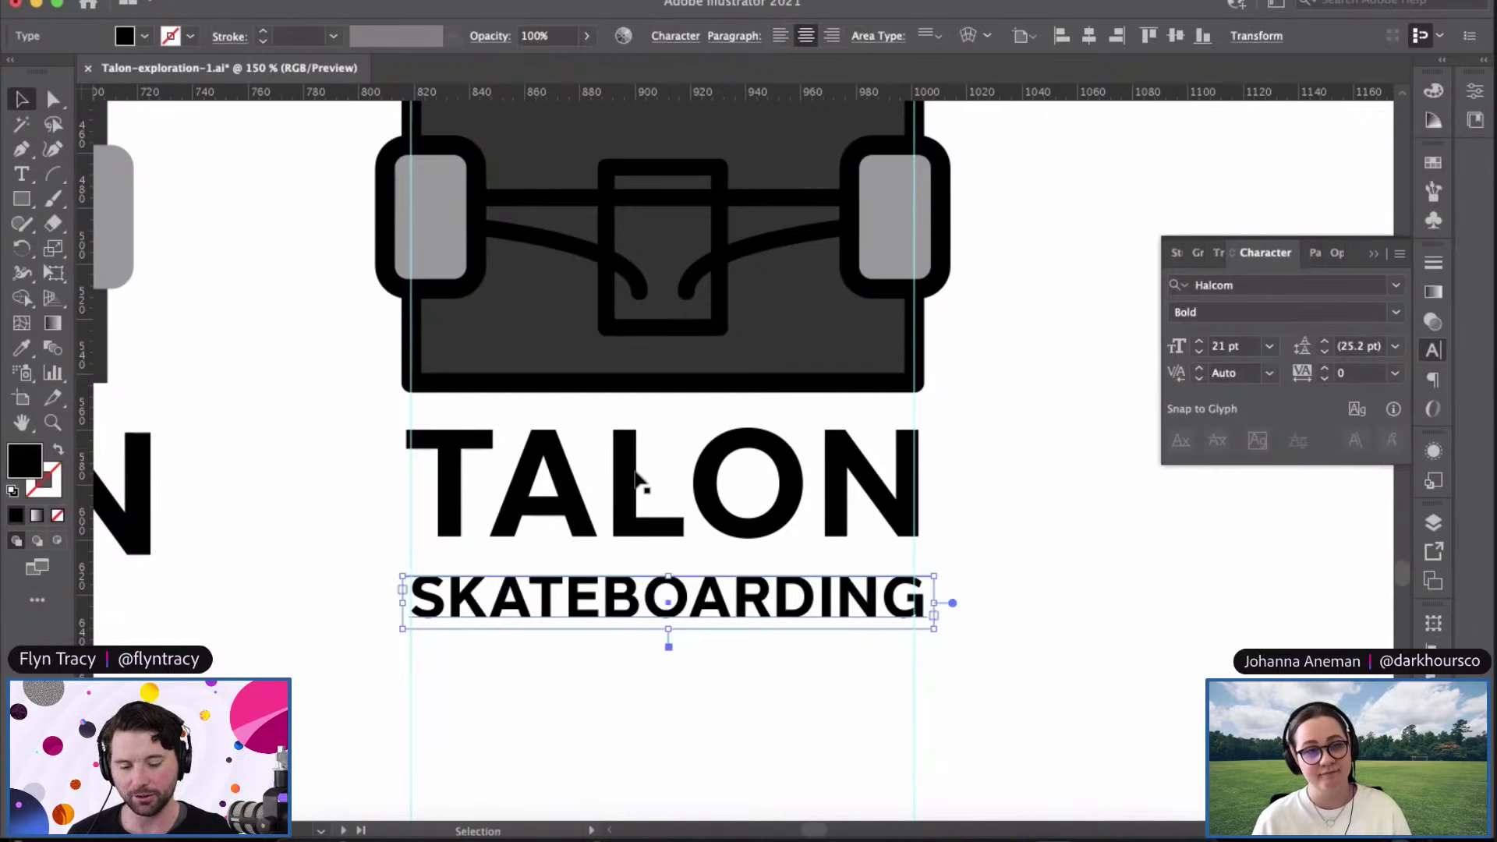
pyautogui.keyDown('shift'); pyautogui.click(638, 479); pyautogui.keyUp('shift')
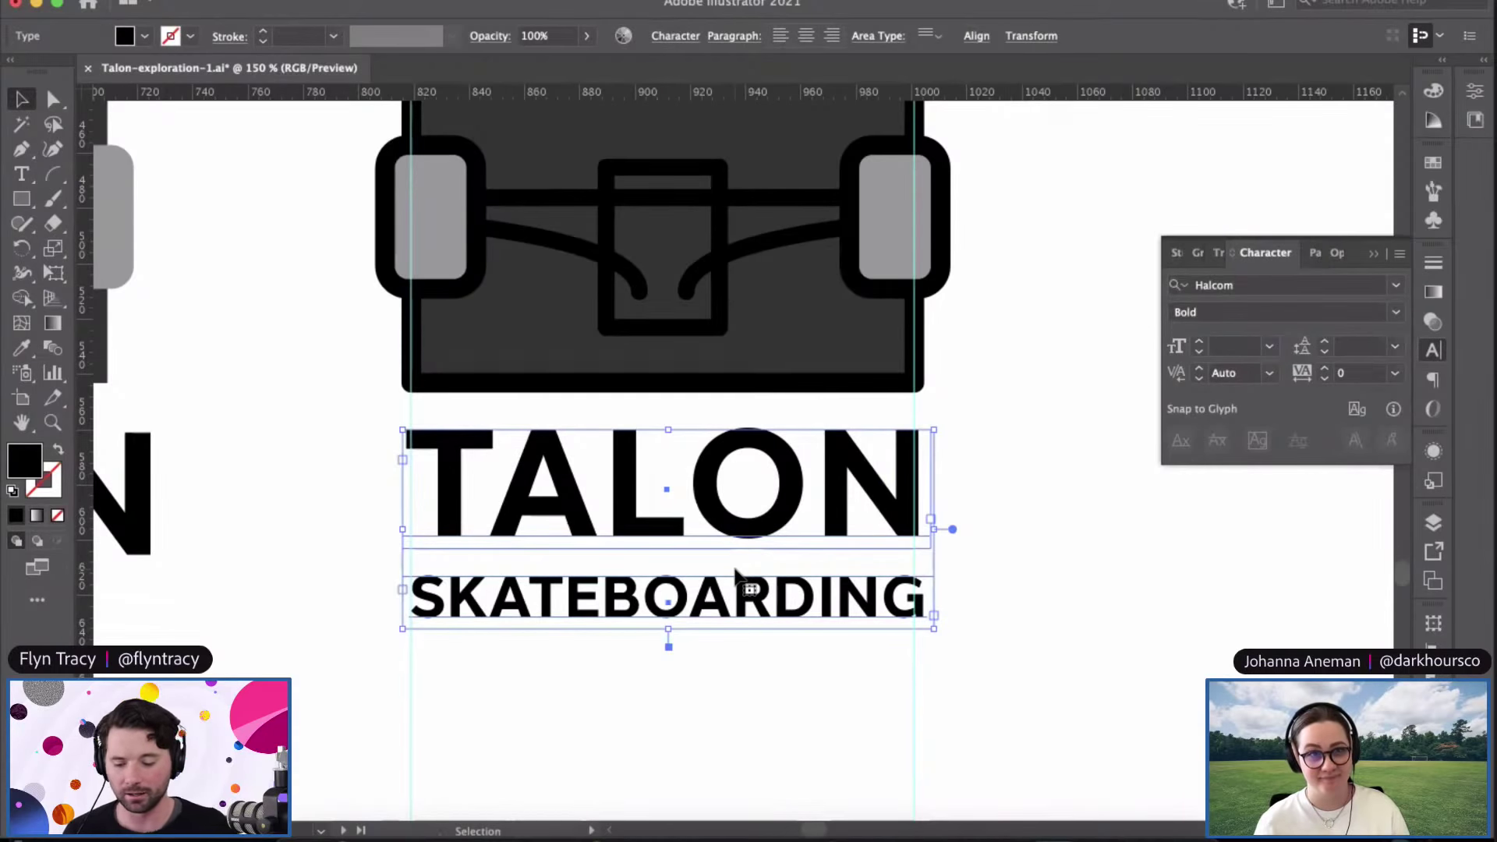
pyautogui.click(667, 710)
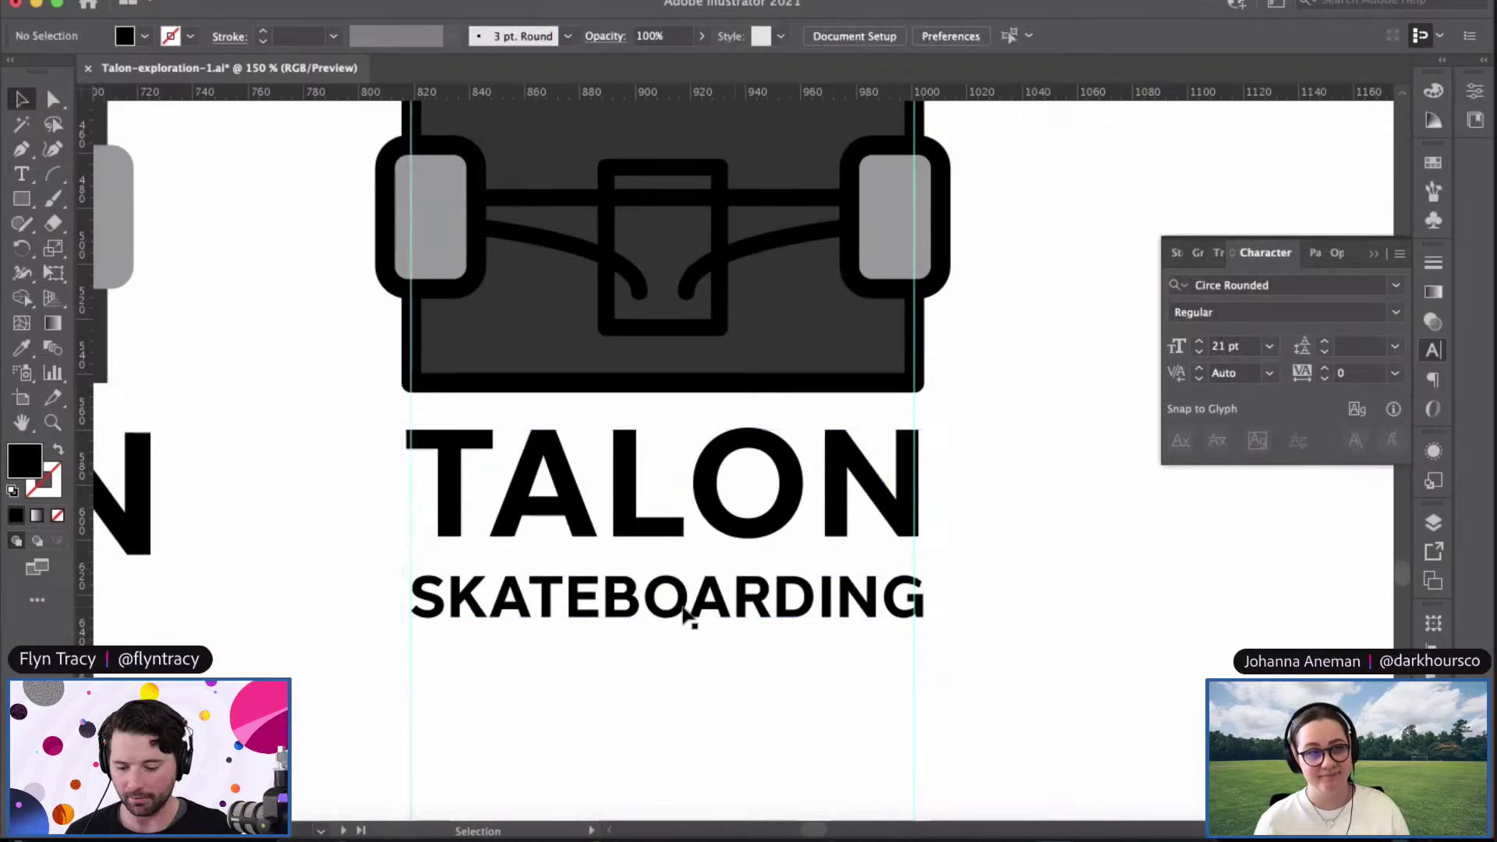
pyautogui.click(632, 498)
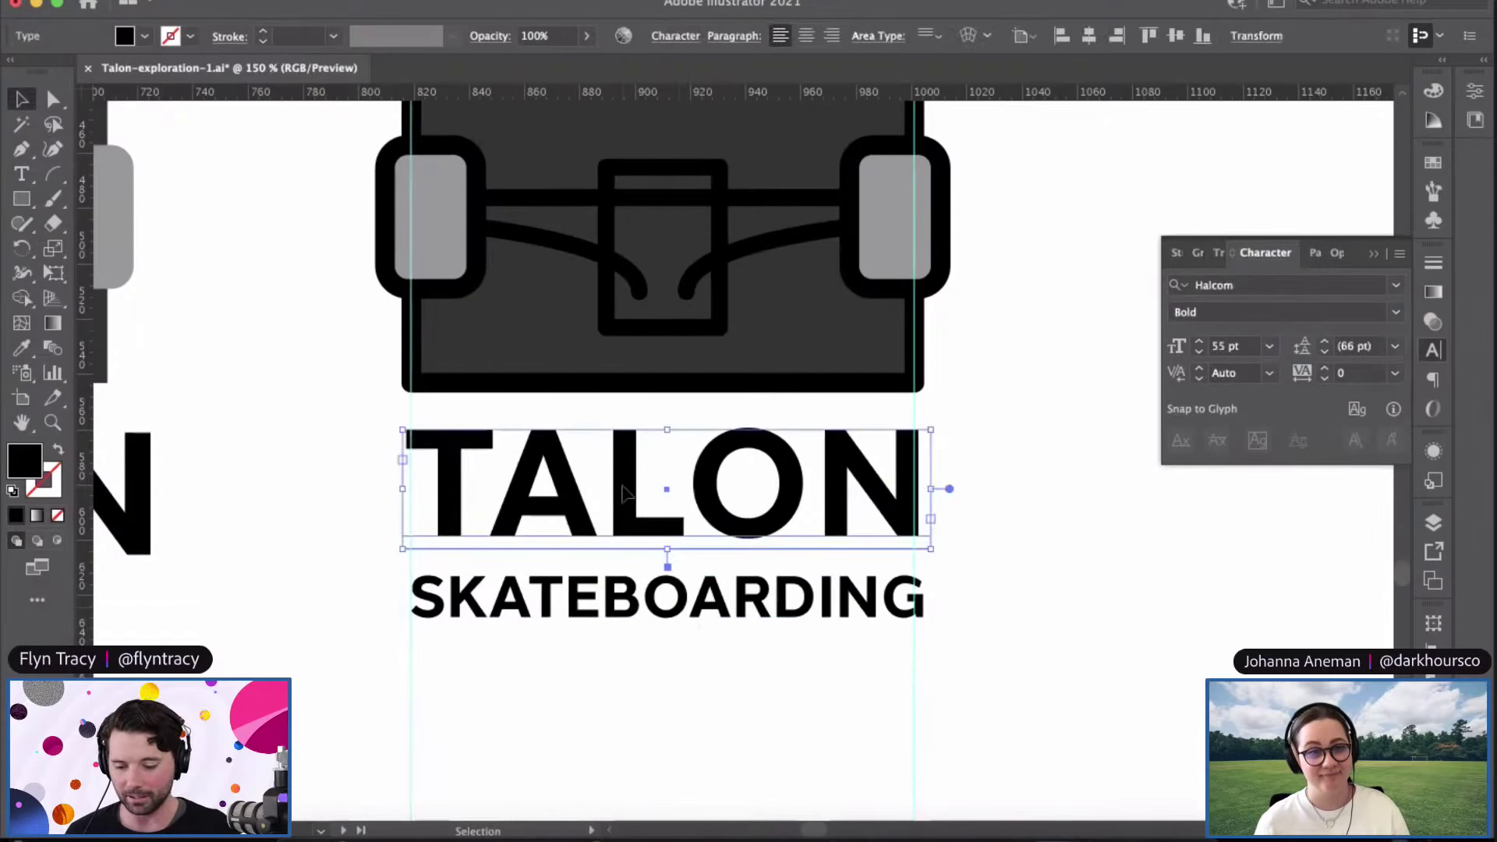
pyautogui.click(1002, 515)
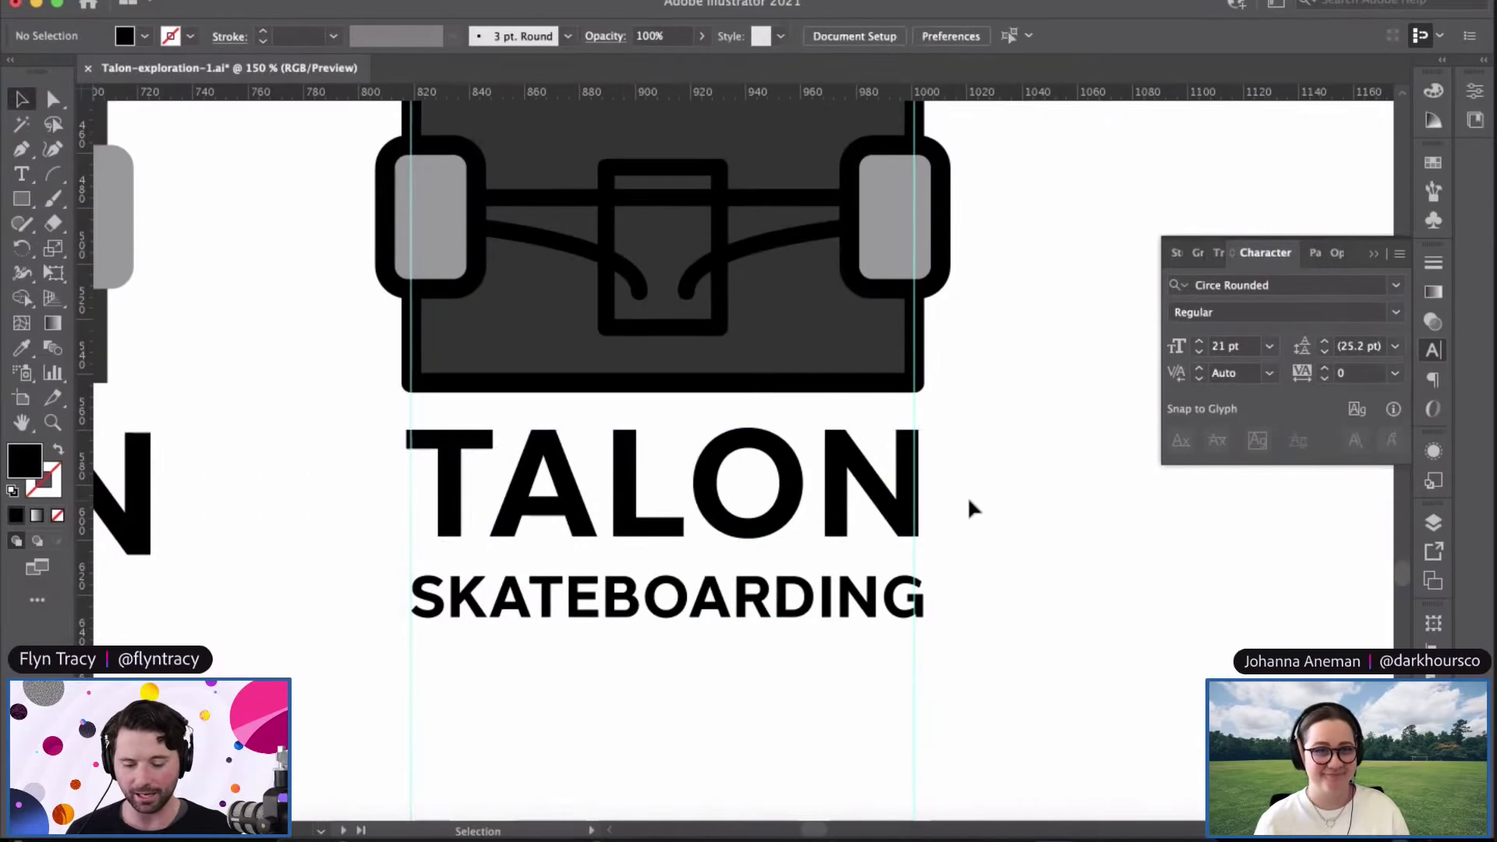
# Step: Hide the guides around the third logo
pyautogui.press('a')
pyautogui.press('super+semicolon')
pyautogui.press('super+minus')
pyautogui.press('super+minus')
pyautogui.press('super+minus')
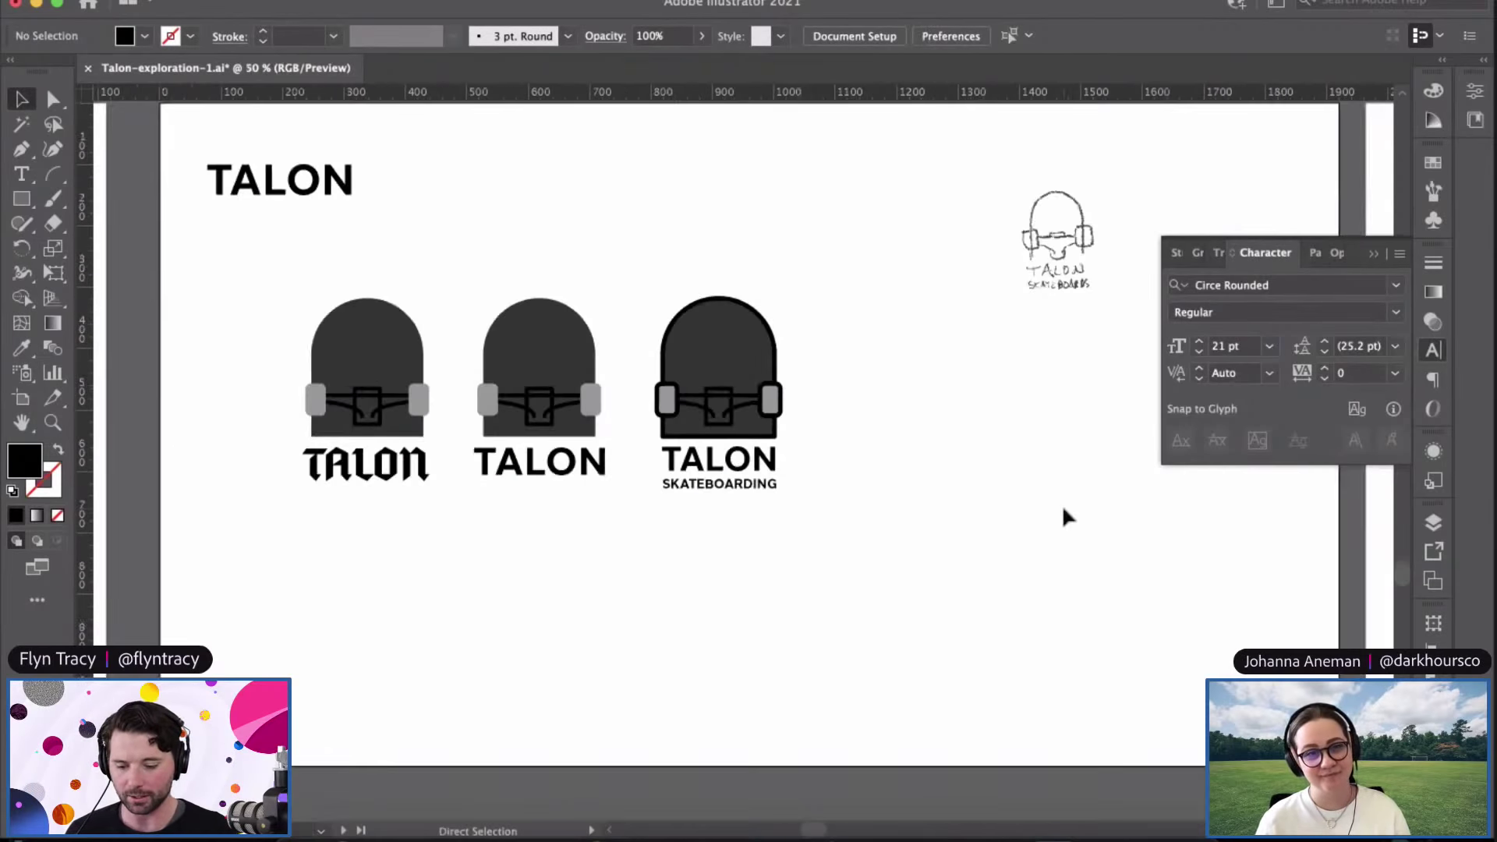
# Step: Examine the third logo's TALON and SKATEBOARDING text against the outlined deck and the other logo variations
pyautogui.press('super+equal')
pyautogui.press('super+equal')
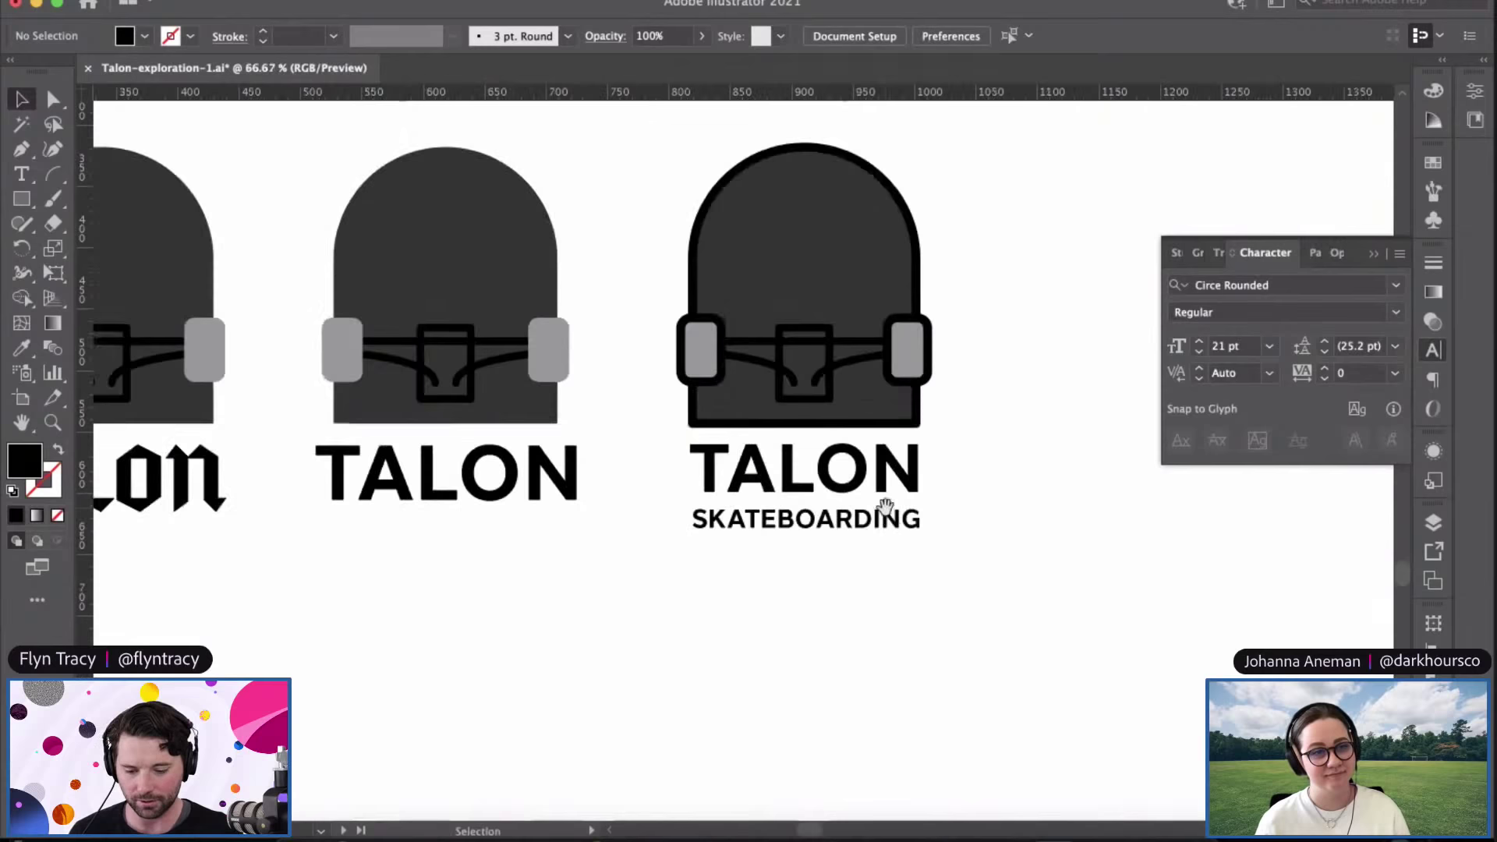
pyautogui.click(780, 523)
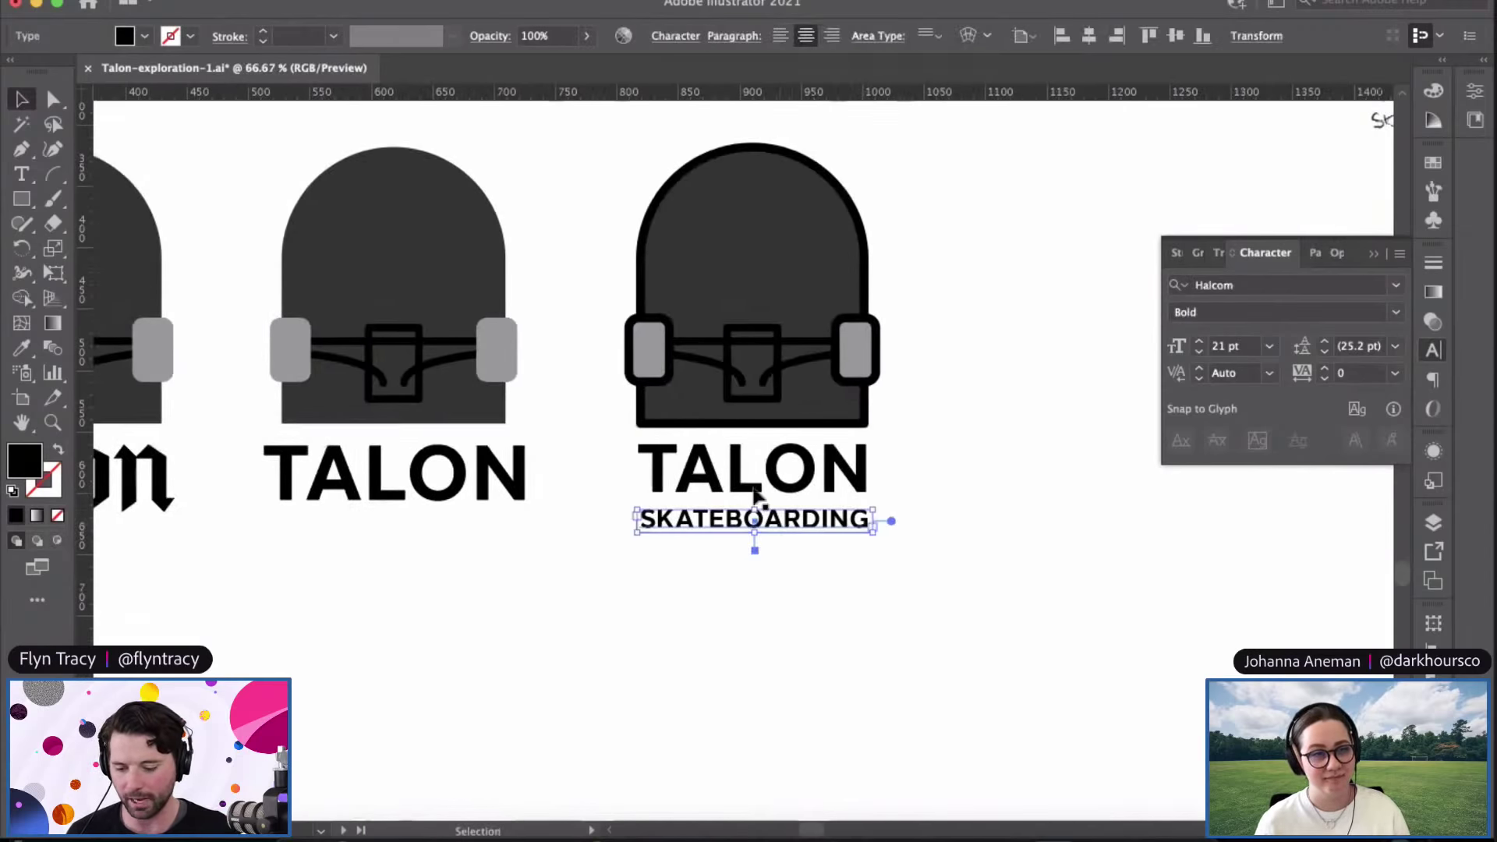
pyautogui.click(742, 484)
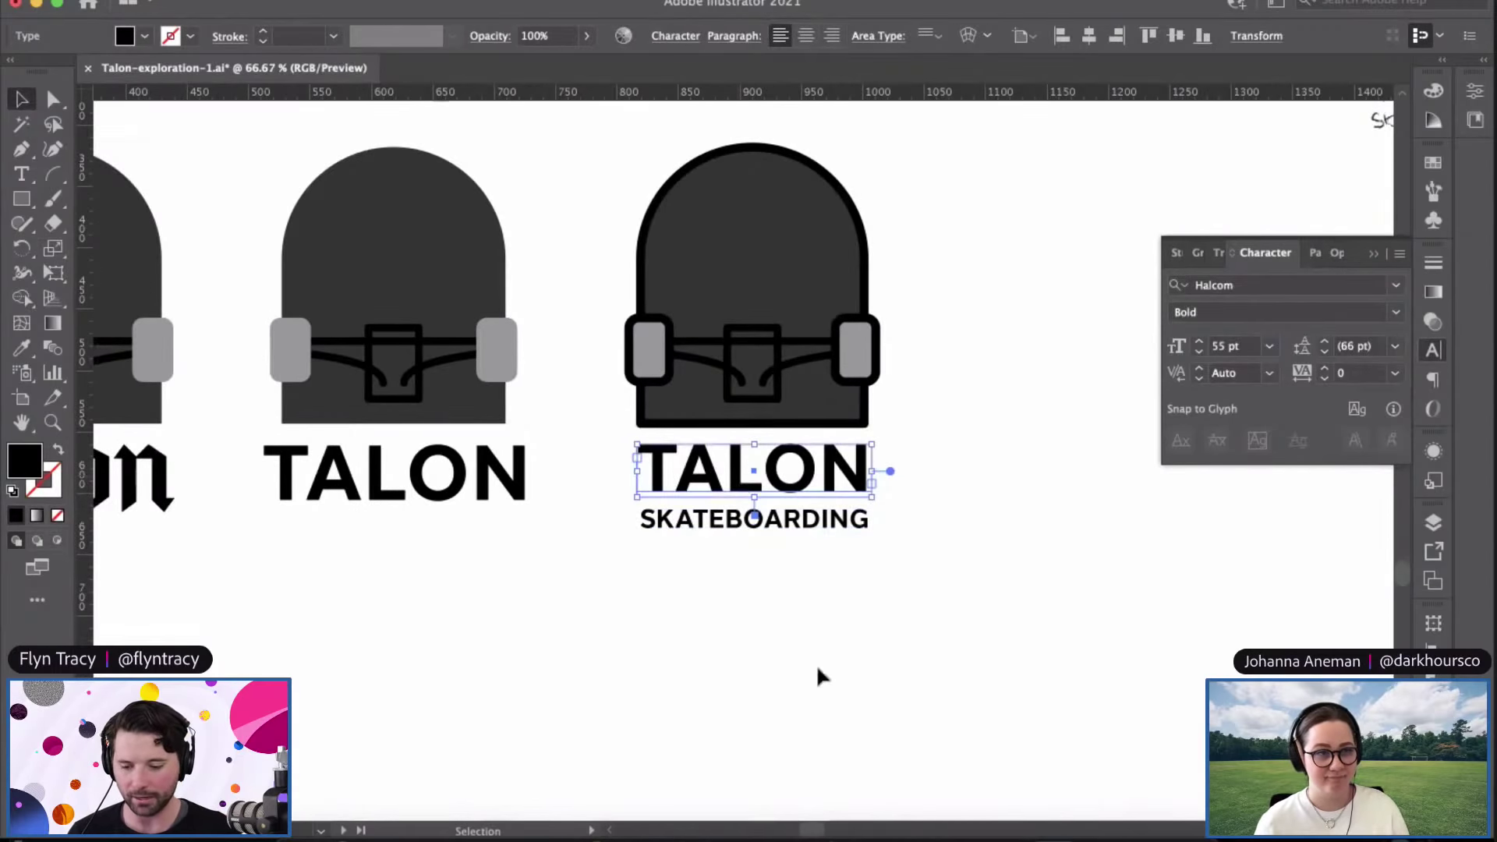
pyautogui.click(727, 603)
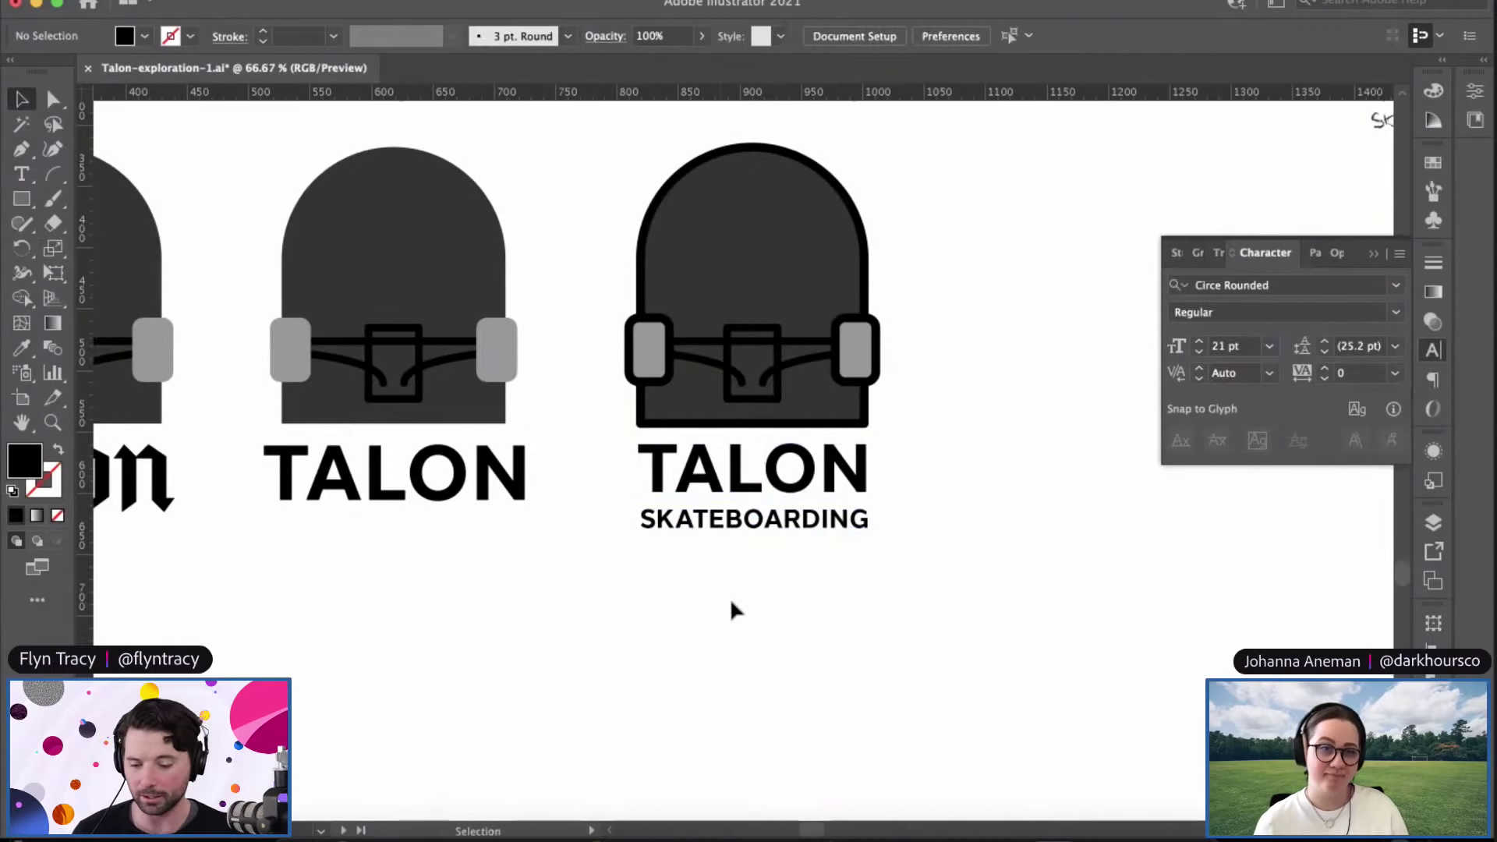
pyautogui.moveTo(718, 593); pyautogui.dragTo(799, 599)
pyautogui.press('super+minus')
pyautogui.press('super+minus')
pyautogui.moveTo(858, 535); pyautogui.dragTo(718, 543)
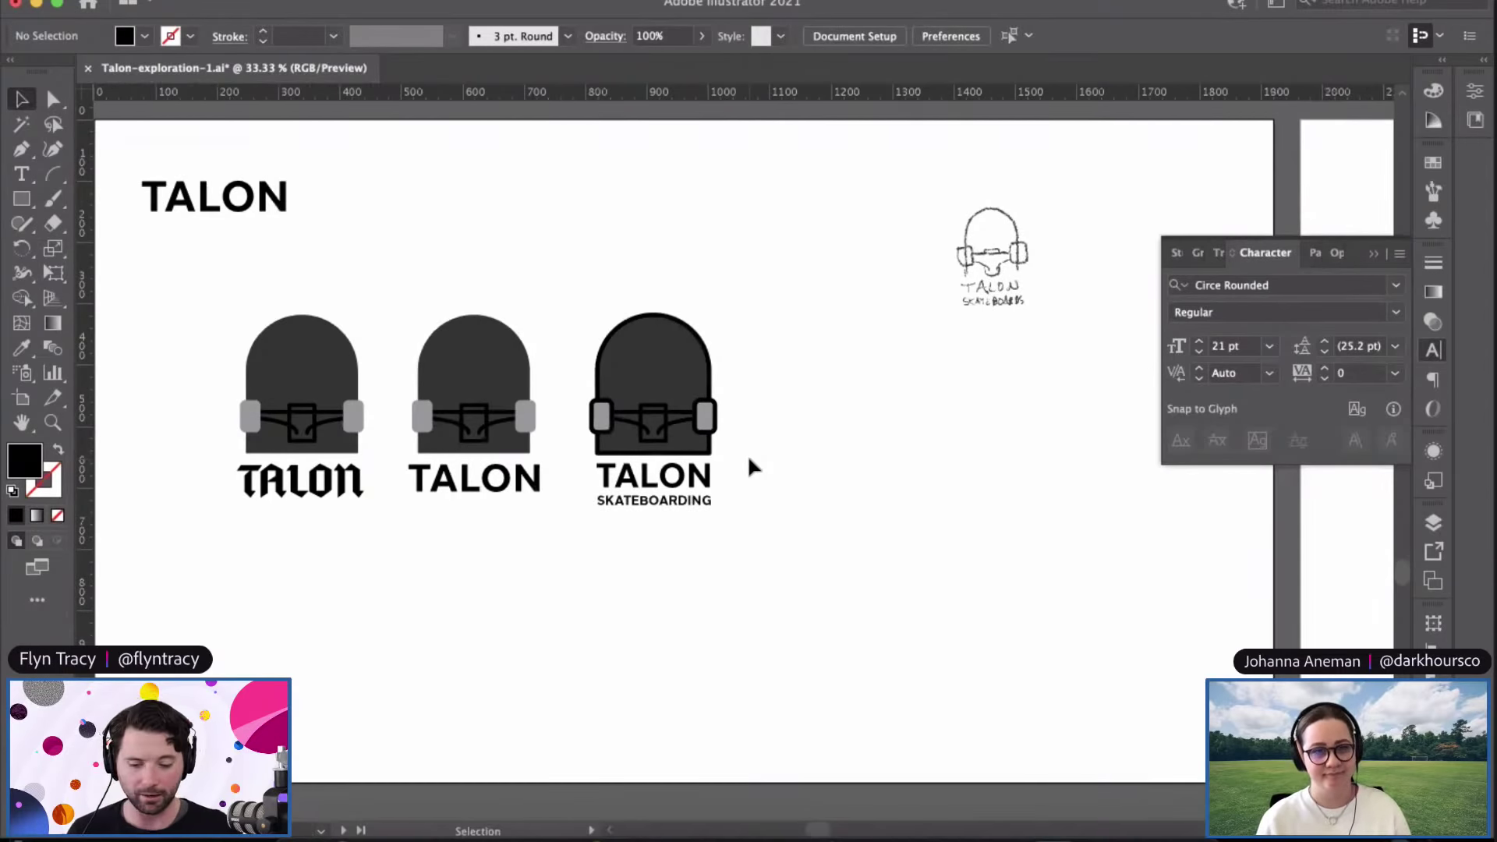
# Step: Place a copy of the circular owl face sketch on the blank artboard beside the skateboard logo variations
pyautogui.press('super+minus')
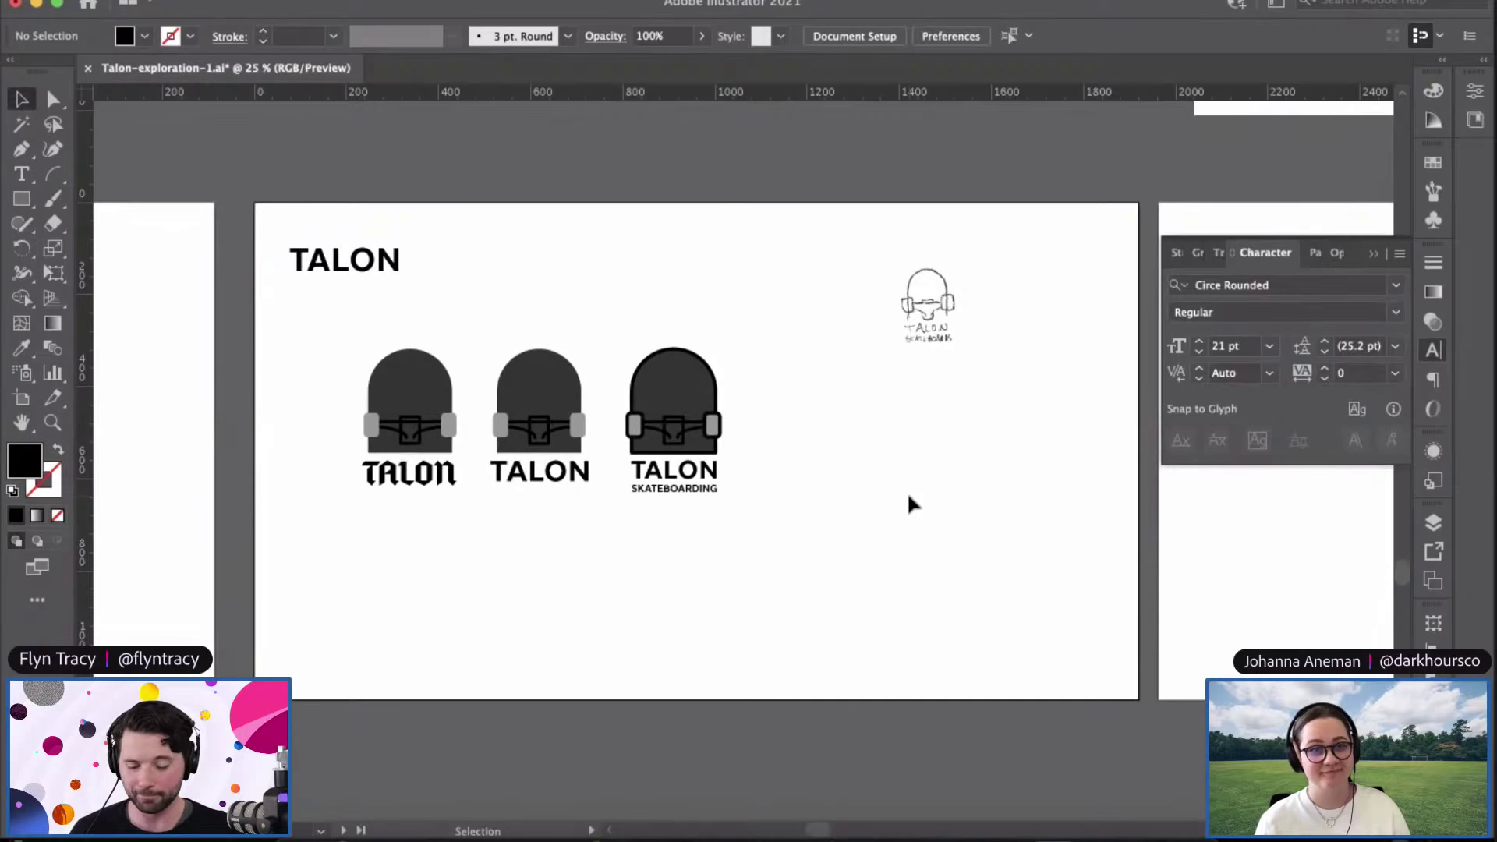
pyautogui.moveTo(569, 524); pyautogui.dragTo(320, 533)
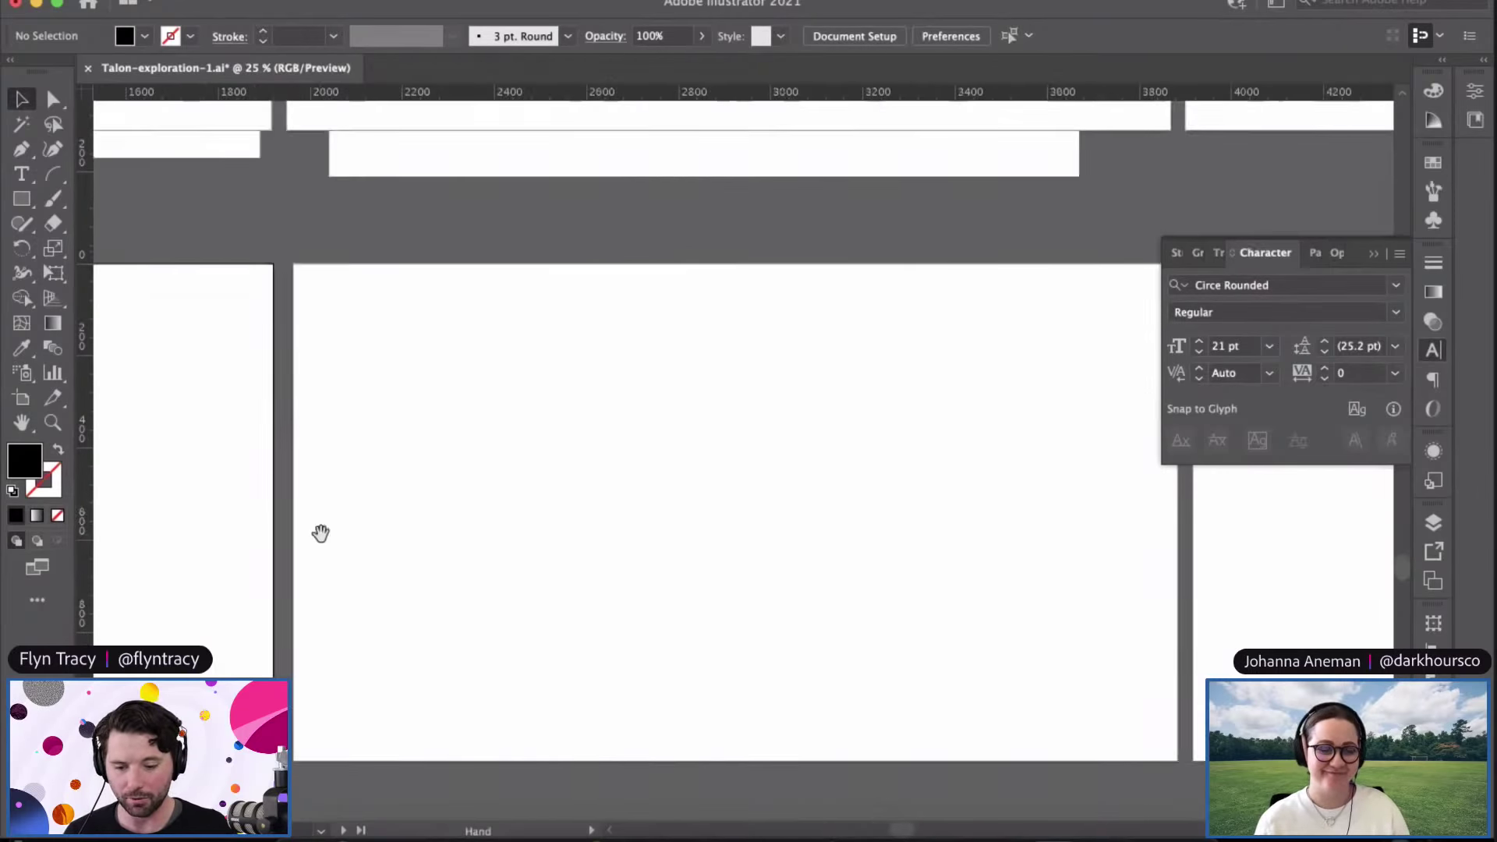
pyautogui.press('super+minus')
pyautogui.moveTo(765, 431)
pyautogui.mouseDown()
pyautogui.moveTo(550, 717)
pyautogui.moveTo(458, 485)
pyautogui.mouseUp()
pyautogui.moveTo(819, 425); pyautogui.dragTo(471, 515)
pyautogui.moveTo(818, 478); pyautogui.dragTo(478, 524)
pyautogui.click(967, 278)
pyautogui.click(349, 580)
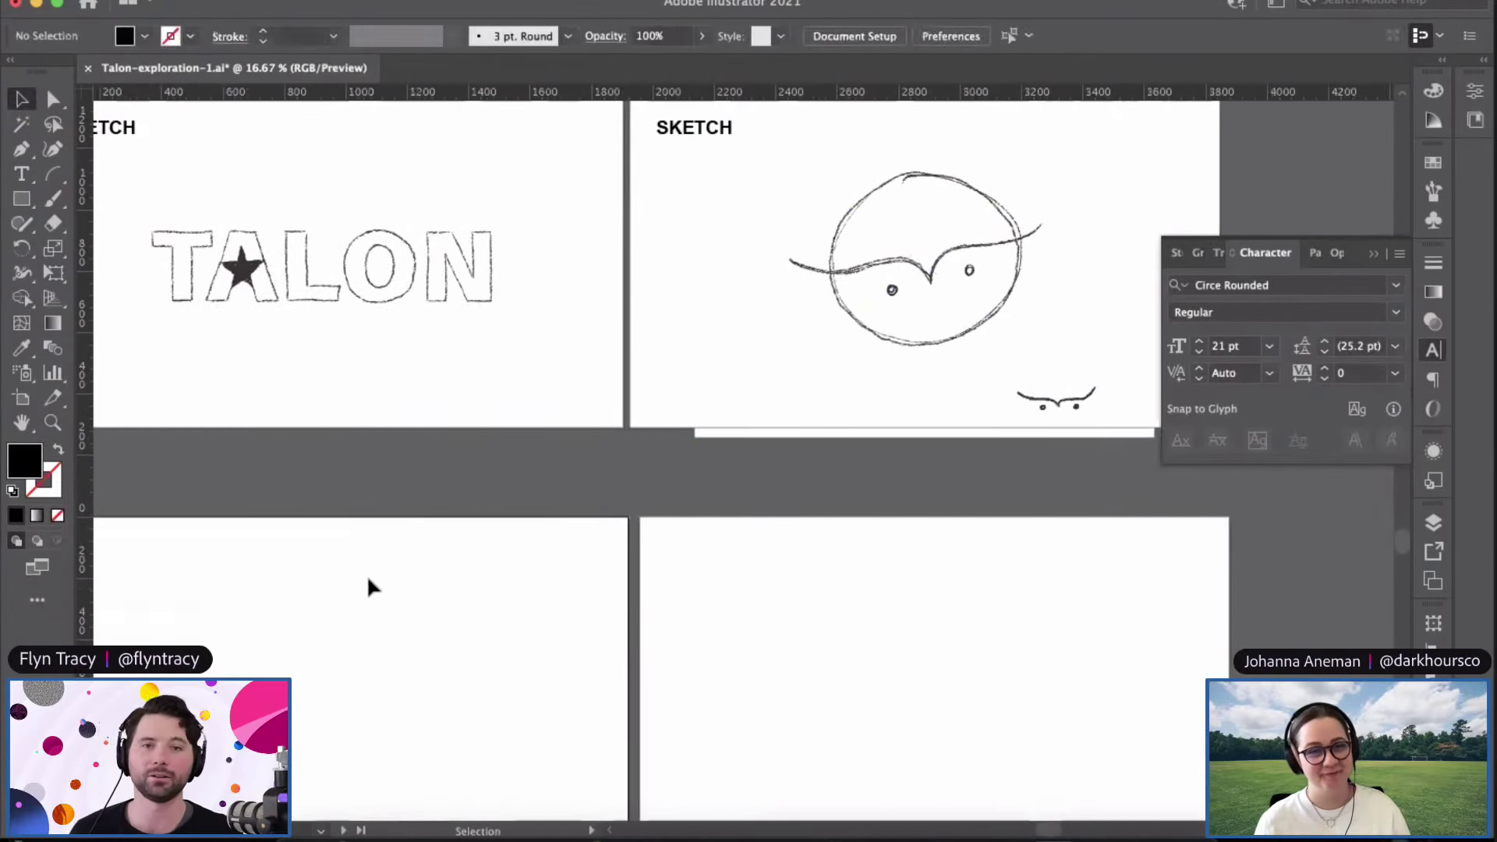
pyautogui.moveTo(287, 574)
pyautogui.mouseDown()
pyautogui.moveTo(615, 551)
pyautogui.moveTo(859, 501)
pyautogui.mouseUp()
pyautogui.moveTo(762, 503)
pyautogui.mouseDown()
pyautogui.moveTo(790, 489)
pyautogui.moveTo(714, 461)
pyautogui.mouseUp()
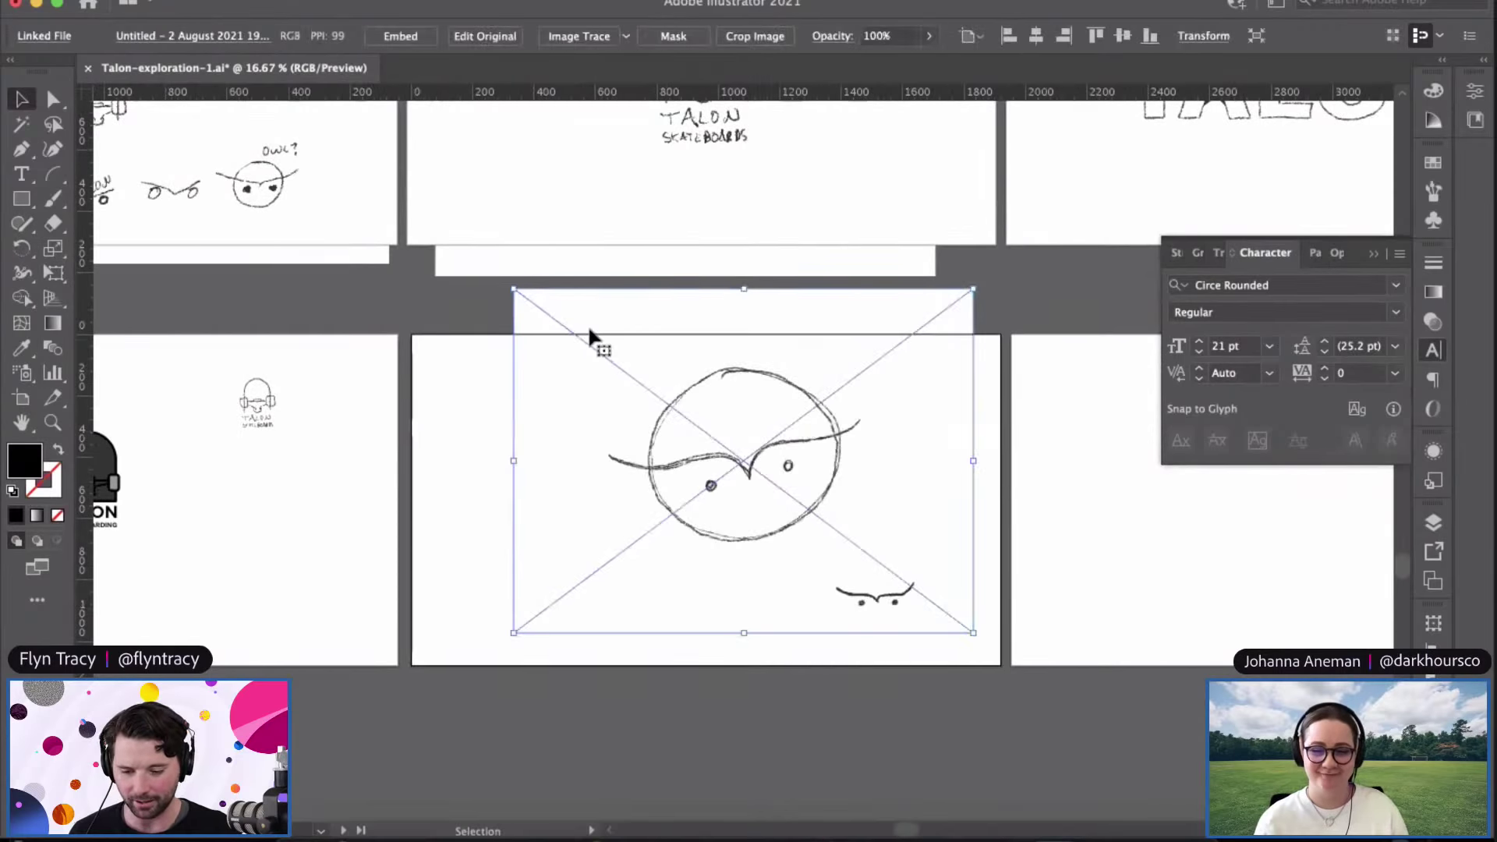
# Step: Scale the owl sketch down proportionally to a small reference near the artboard's lower-right corner
pyautogui.moveTo(514, 295); pyautogui.dragTo(641, 380)
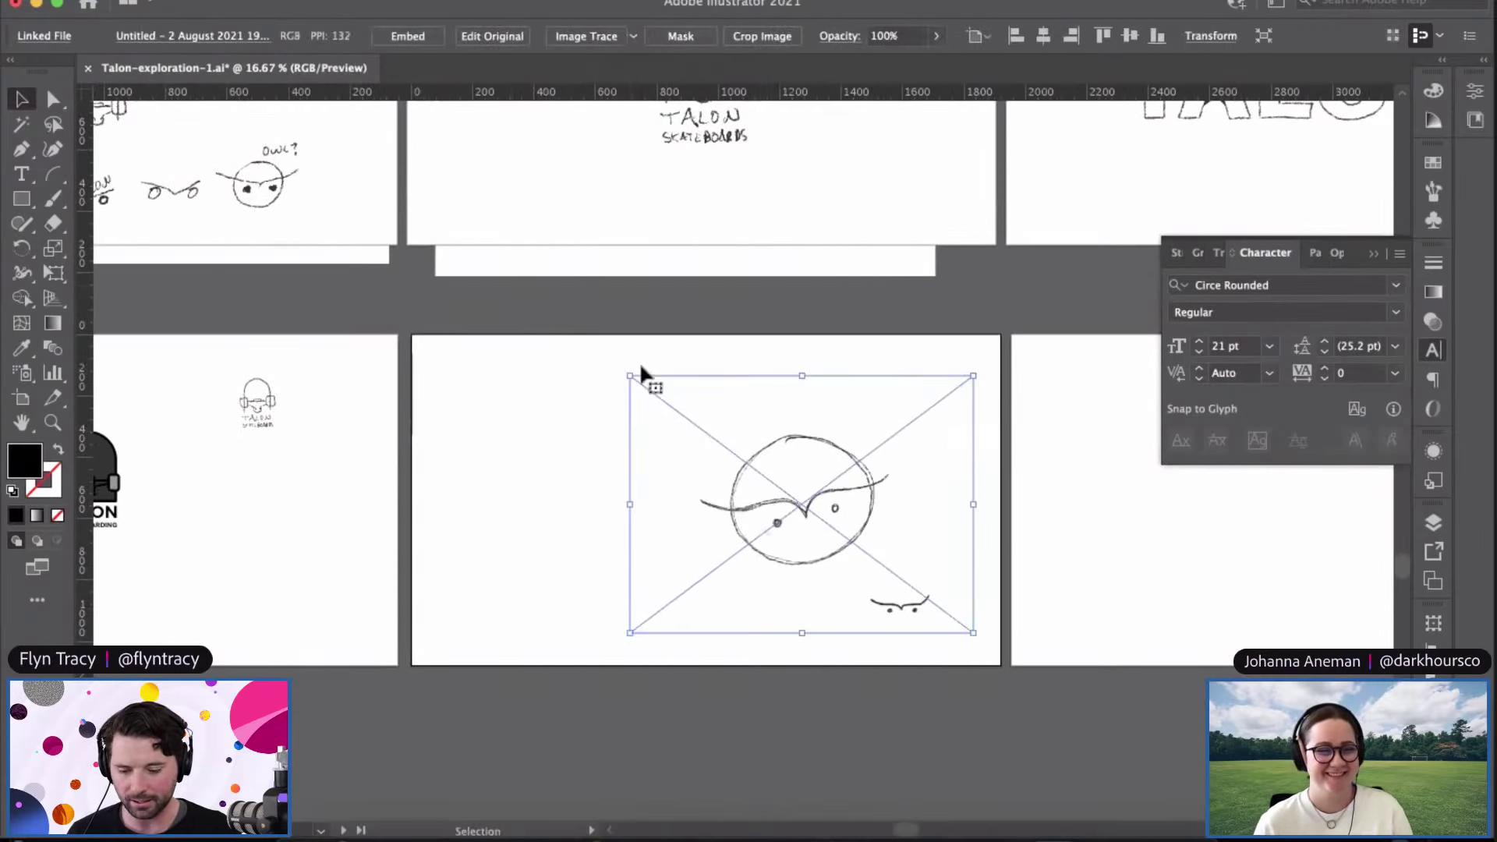
pyautogui.click(513, 518)
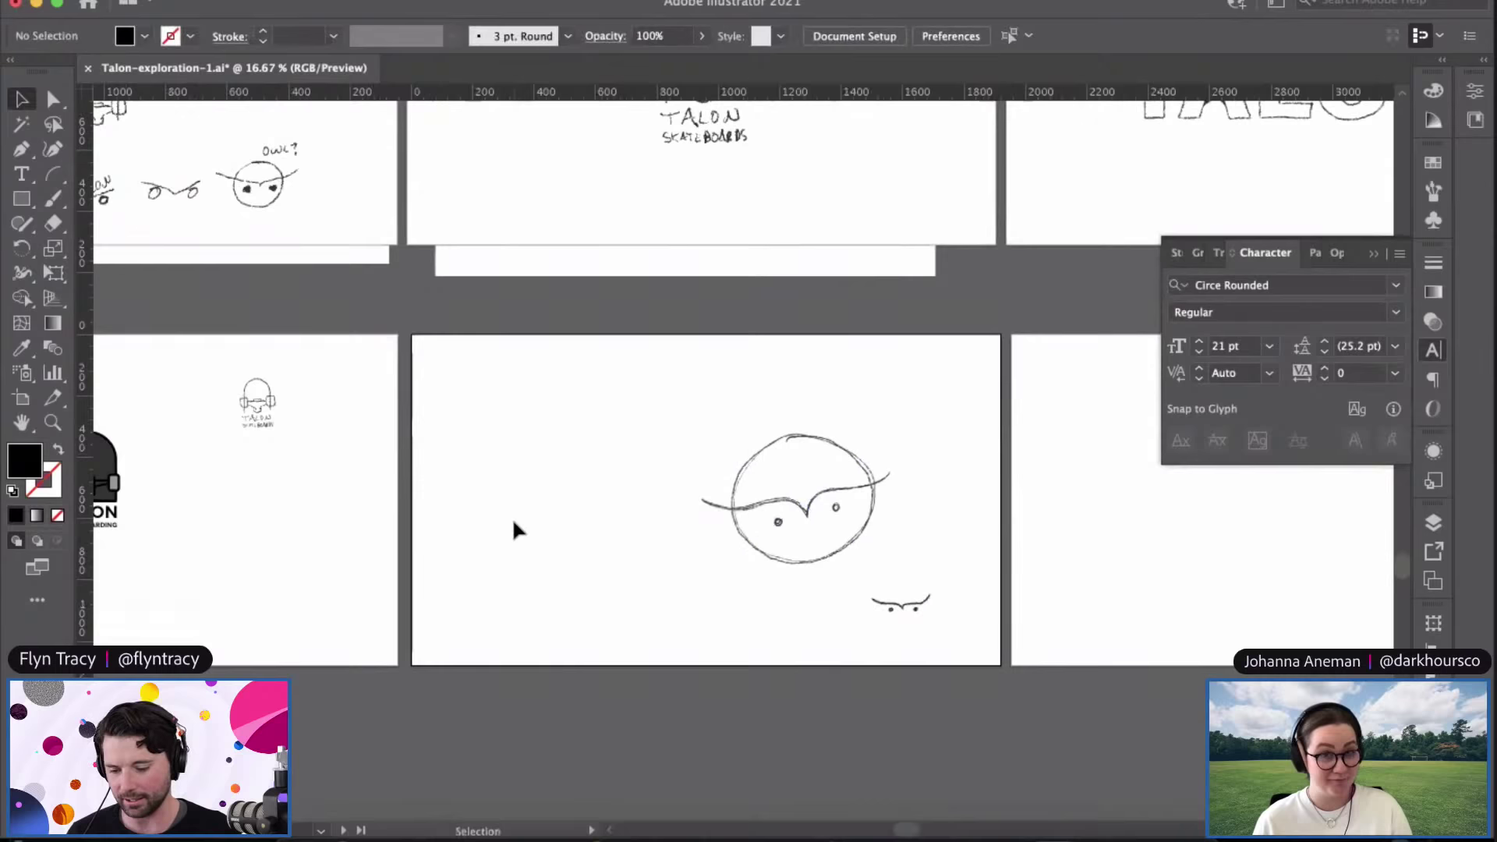
pyautogui.hscroll(-3, 709, 438)
pyautogui.scroll(1, 708, 439)
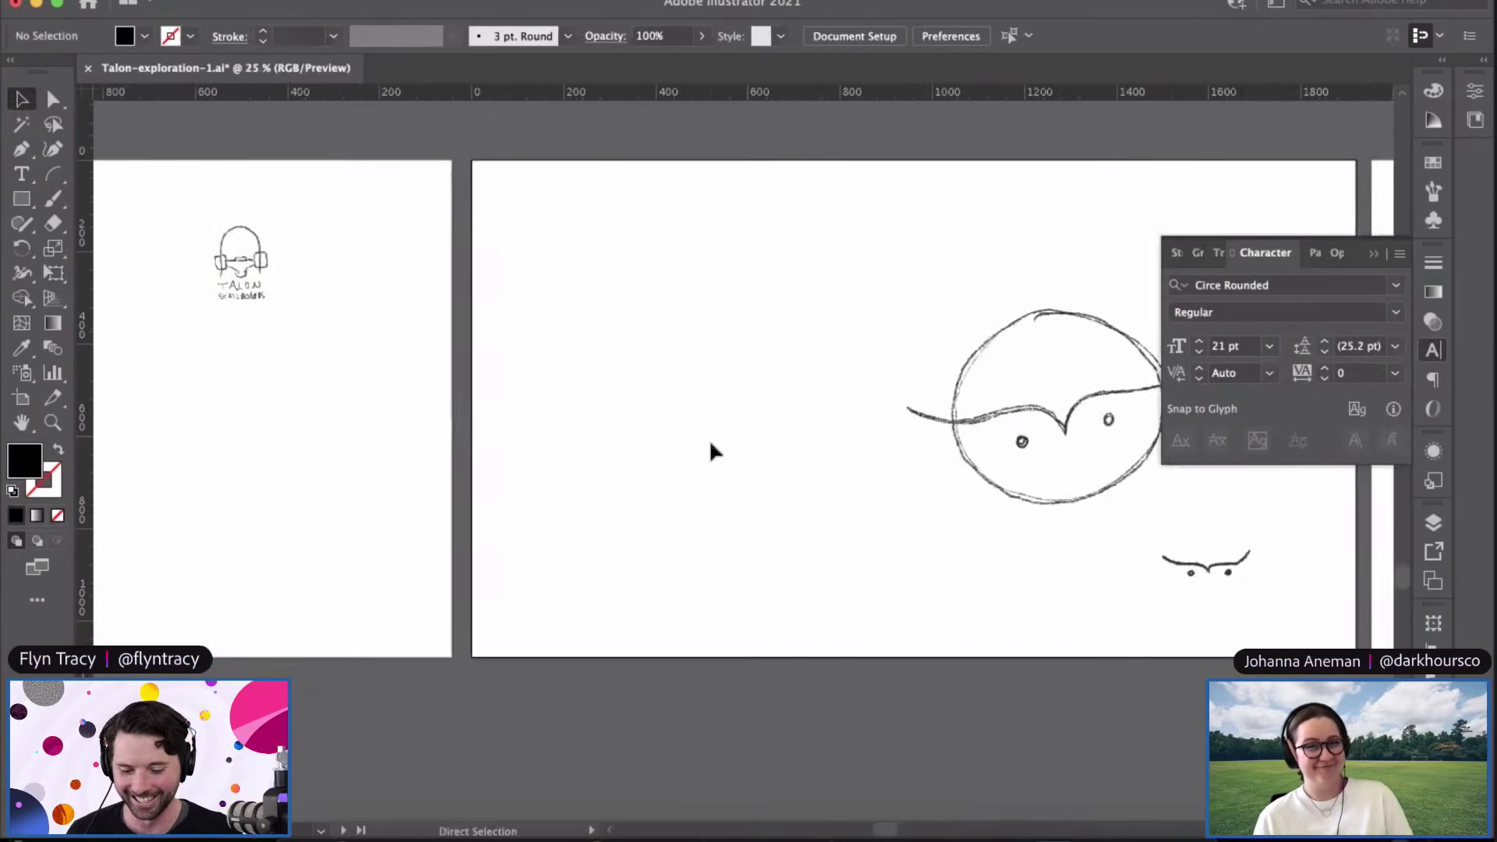
pyautogui.hscroll(5, 679, 489)
pyautogui.scroll(1, 679, 489)
pyautogui.click(752, 441)
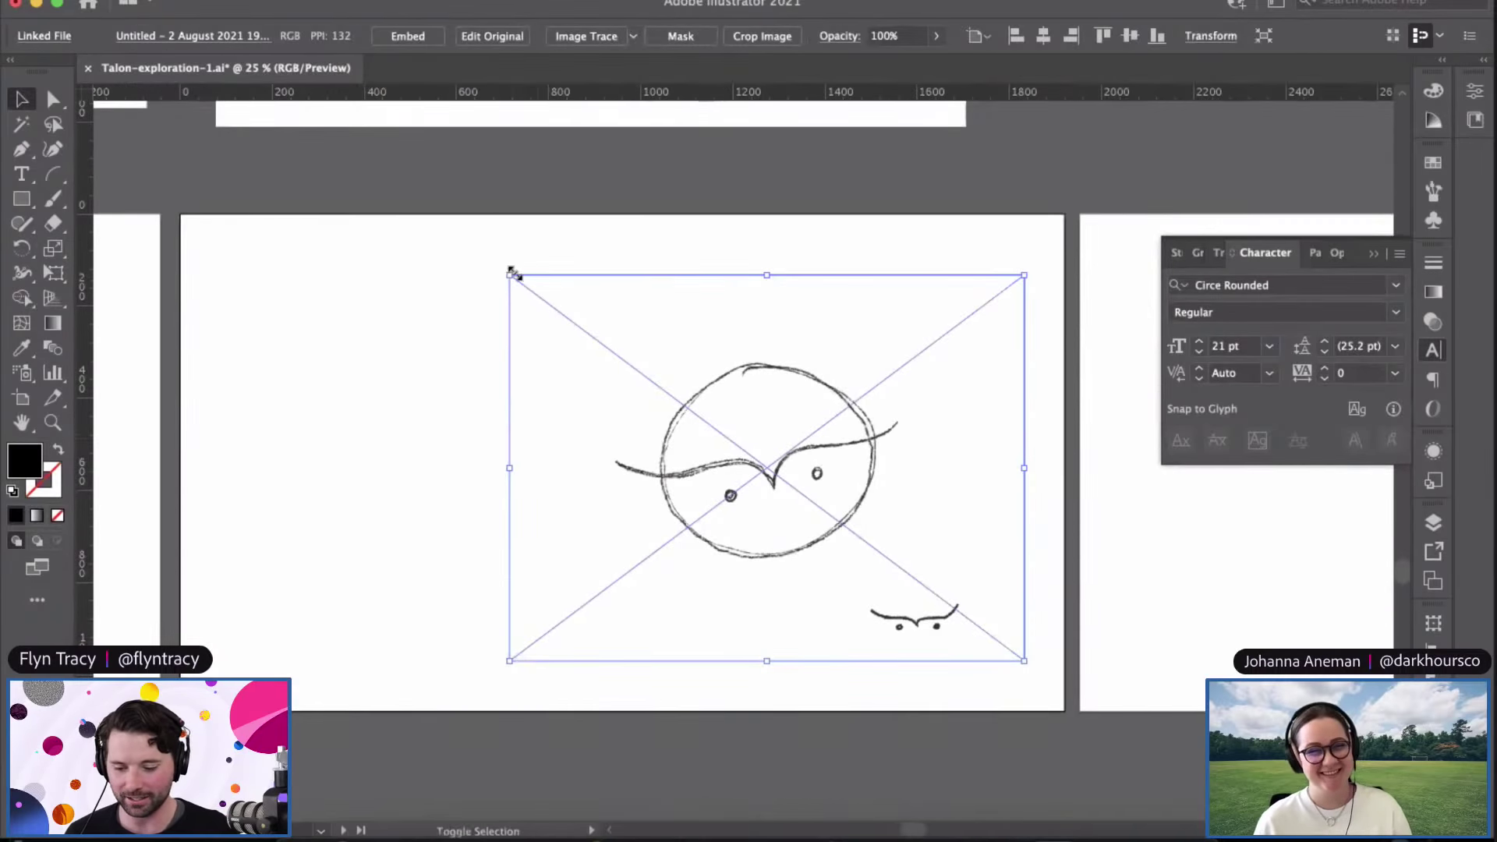
pyautogui.moveTo(511, 275); pyautogui.dragTo(710, 335)
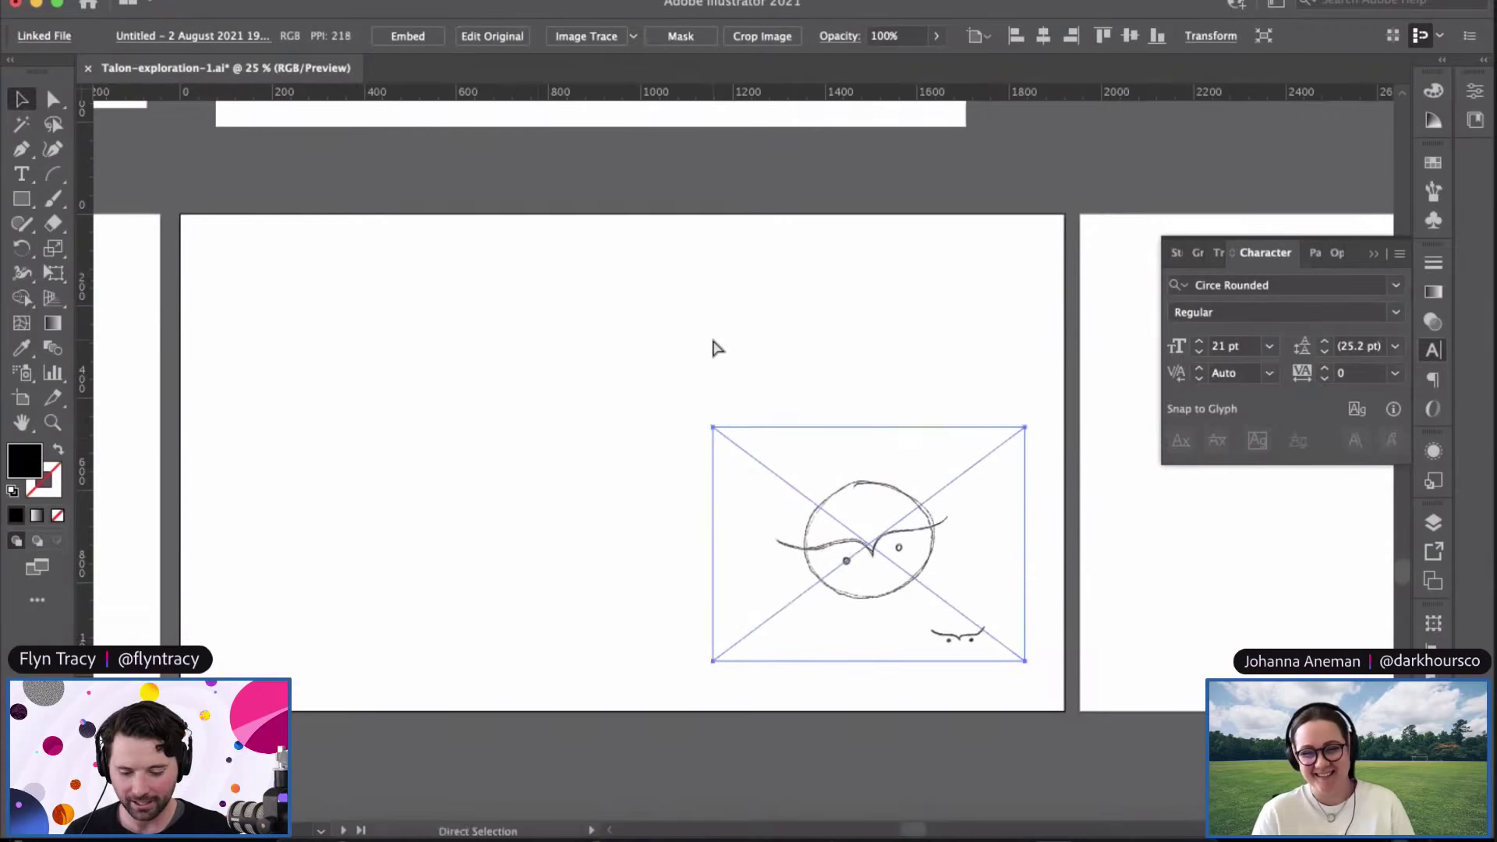
pyautogui.click(654, 367)
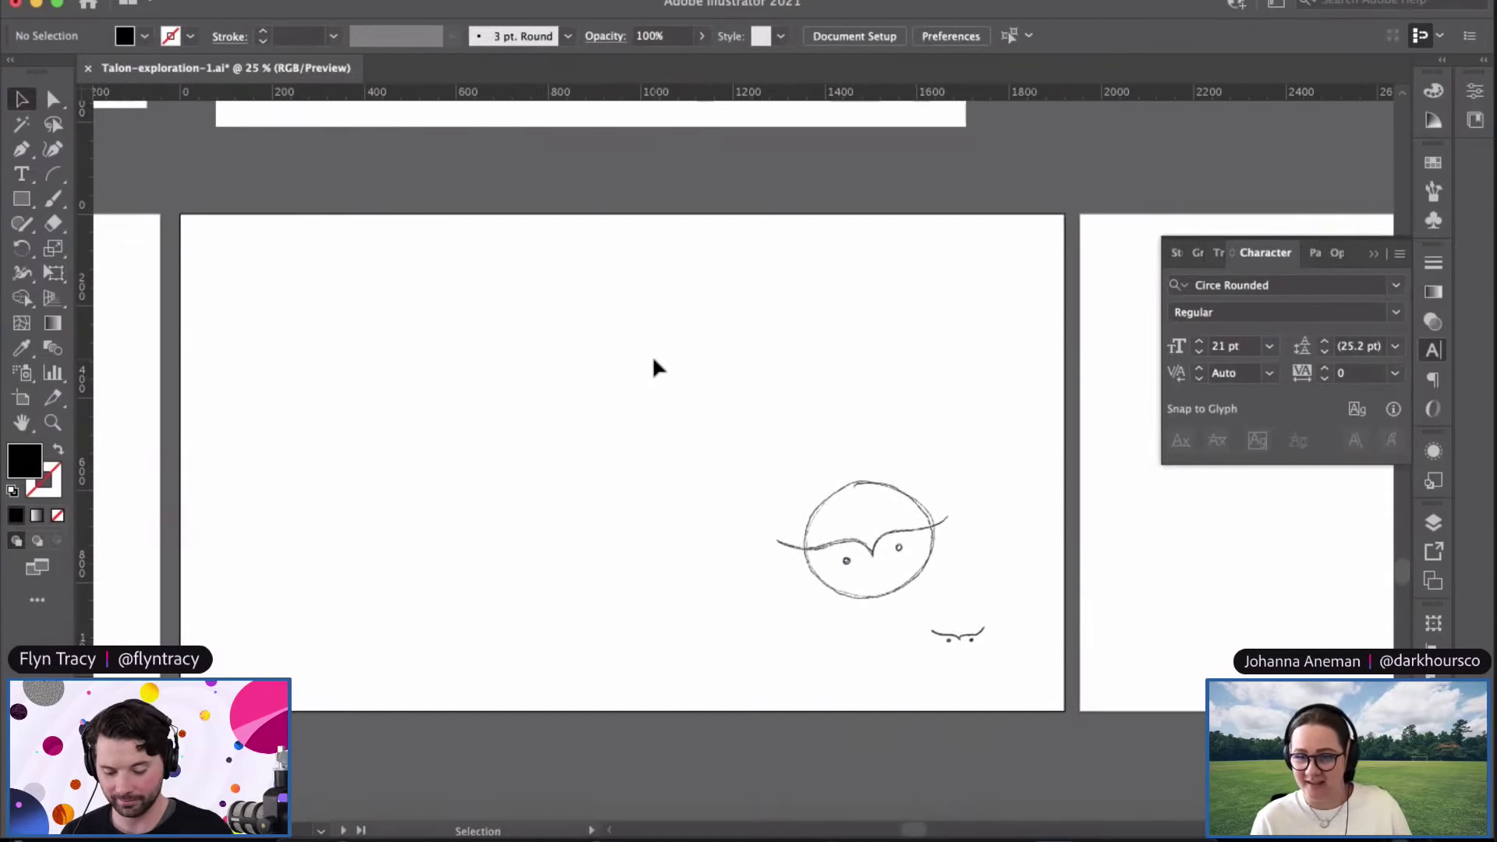
# Step: Show the document grid and move the owl sketch closer to the artboard's right edge
pyautogui.press('super+apostrophe')
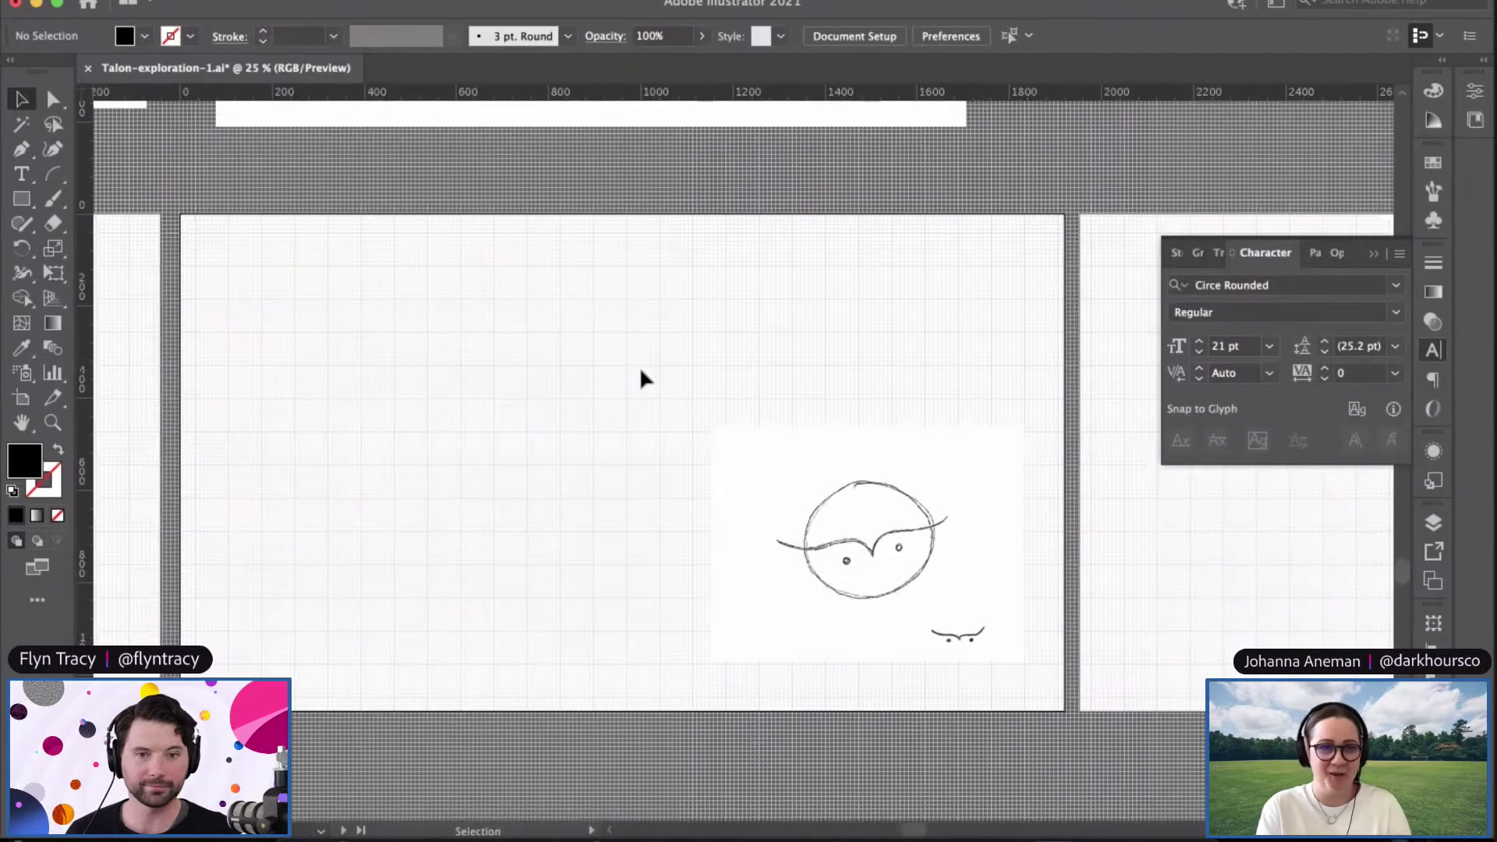
pyautogui.moveTo(812, 508); pyautogui.dragTo(839, 517)
pyautogui.moveTo(478, 460); pyautogui.dragTo(567, 465)
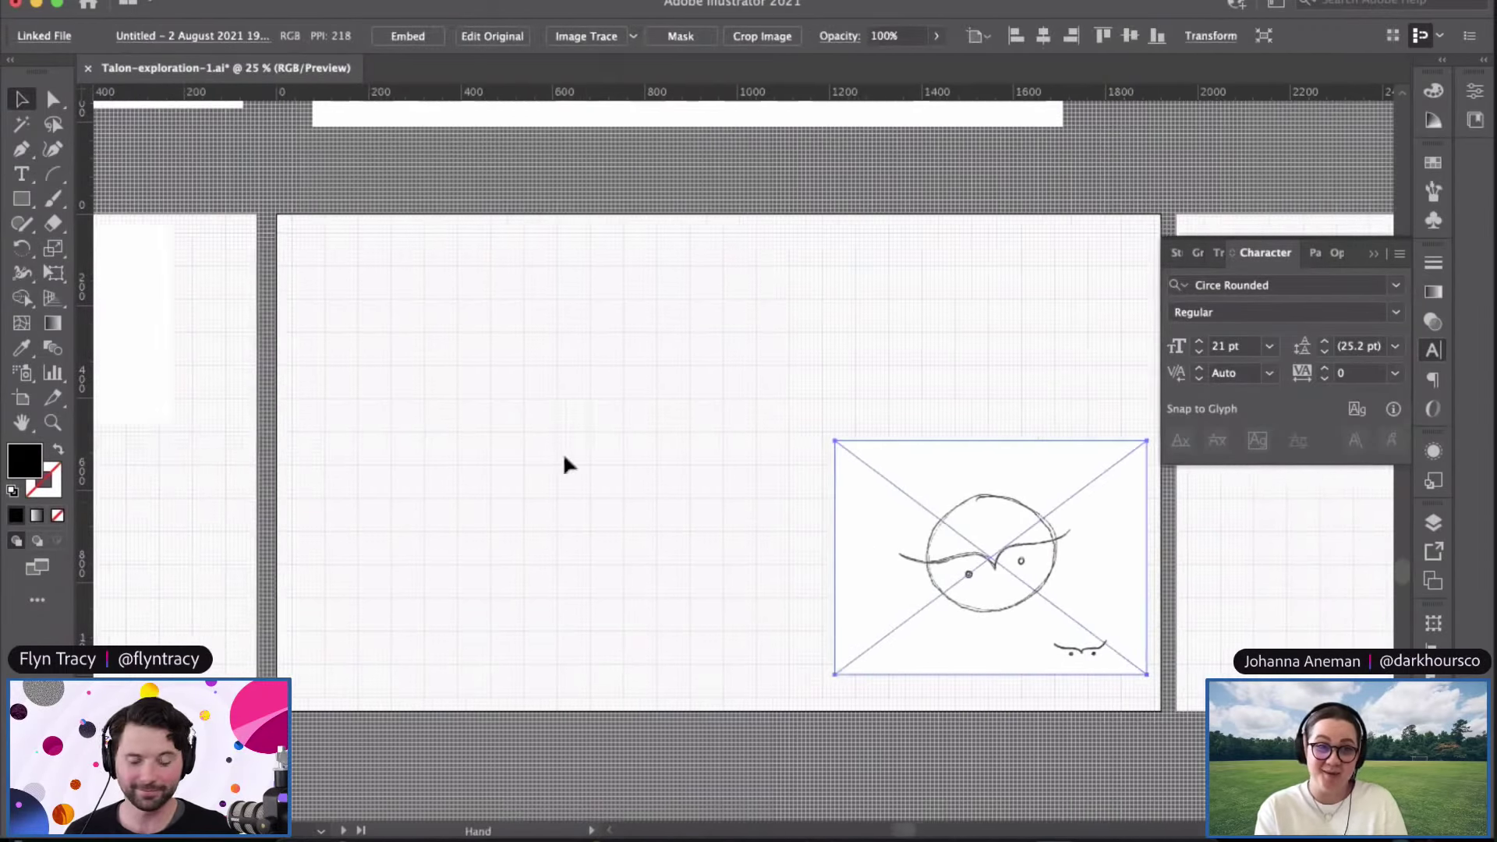
# Step: Draw a black-filled circle about 710 px across with the Ellipse tool and move it nearer the owl sketch
pyautogui.click(18, 200)
pyautogui.click(158, 248)
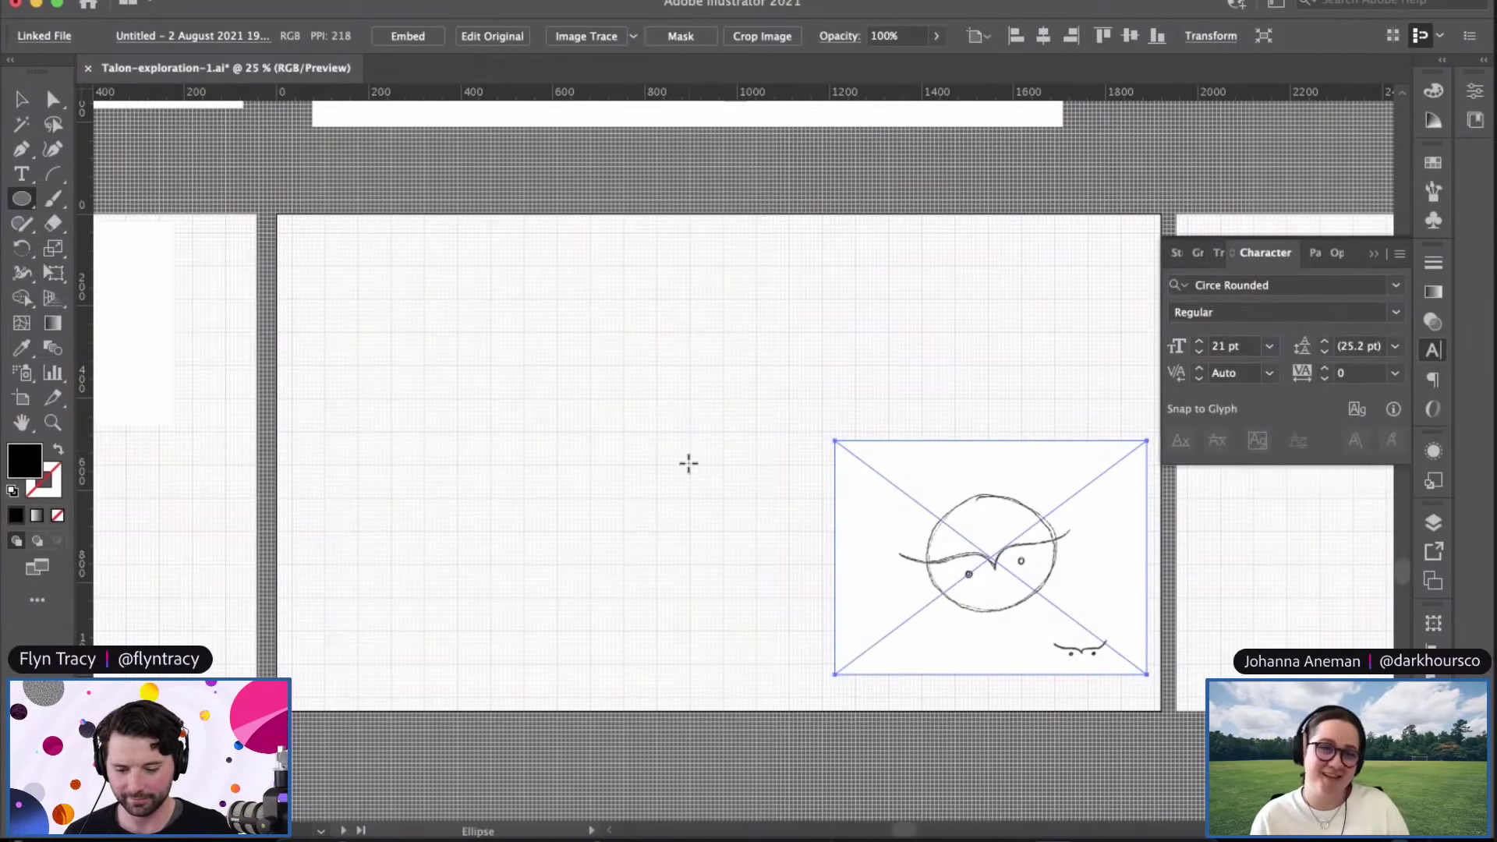
pyautogui.press('super+equal')
pyautogui.press('space')
pyautogui.moveTo(647, 462); pyautogui.dragTo(1033, 574)
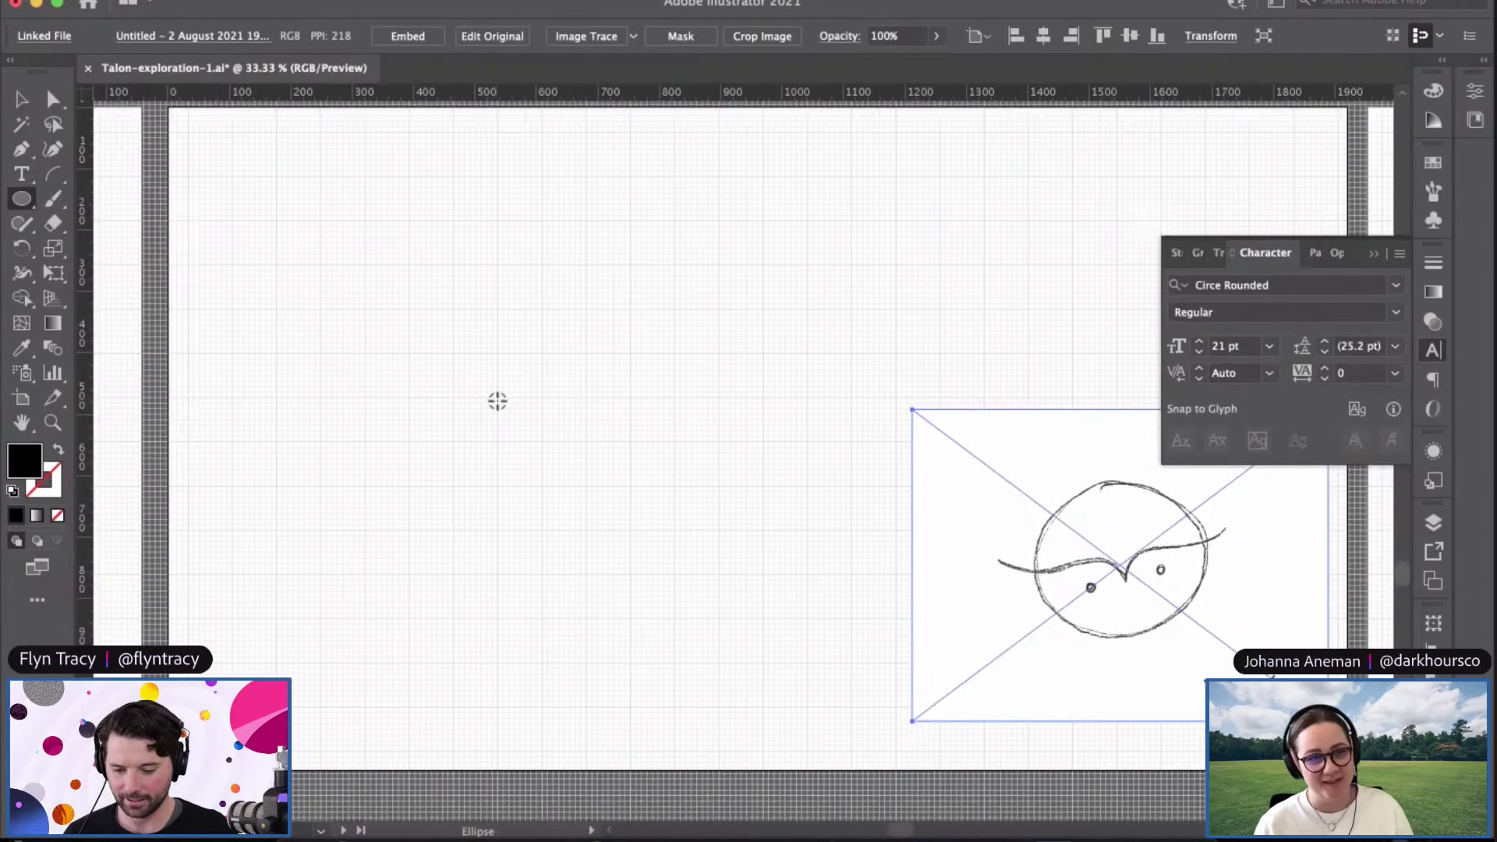
pyautogui.moveTo(497, 401); pyautogui.dragTo(717, 229)
pyautogui.click(21, 100)
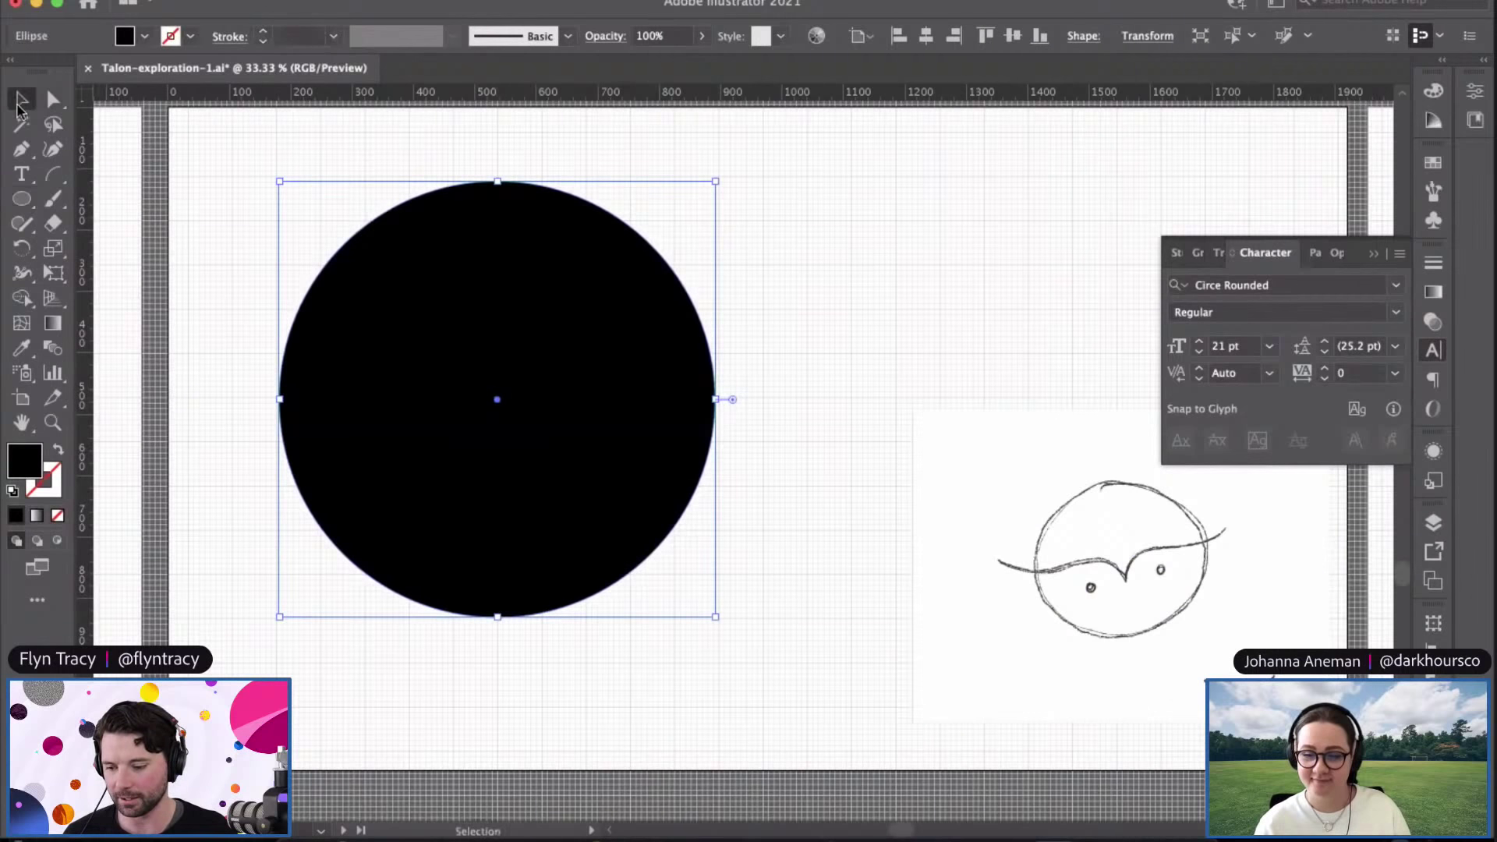
pyautogui.moveTo(558, 387); pyautogui.dragTo(712, 391)
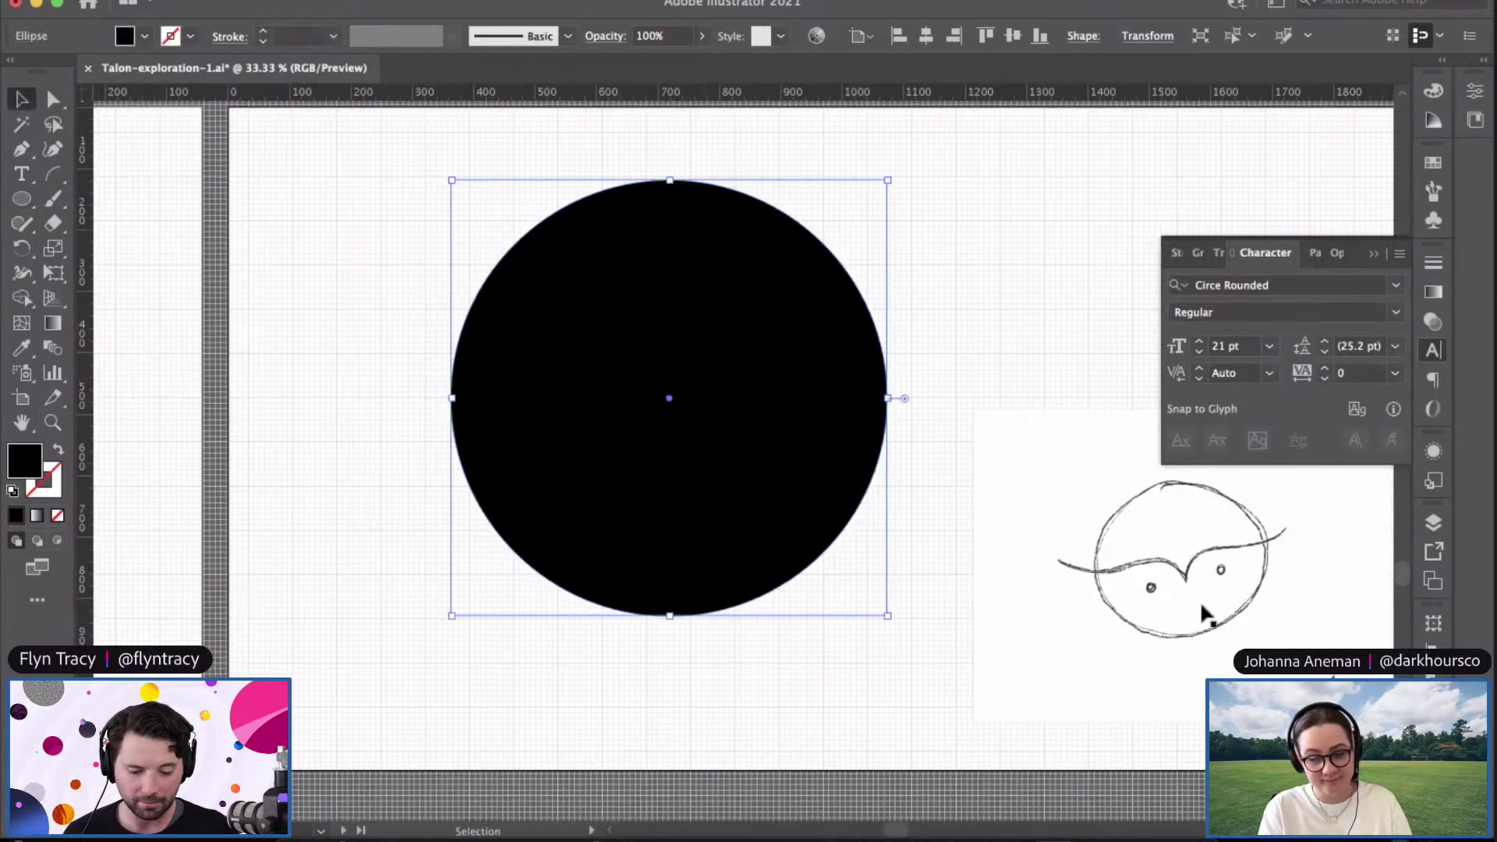
# Step: Swap the circle's fill and stroke to leave a black outline, and set the stroke weight to 7 pt
pyautogui.moveTo(985, 598)
pyautogui.mouseDown()
pyautogui.moveTo(751, 590)
pyautogui.moveTo(969, 601)
pyautogui.mouseUp()
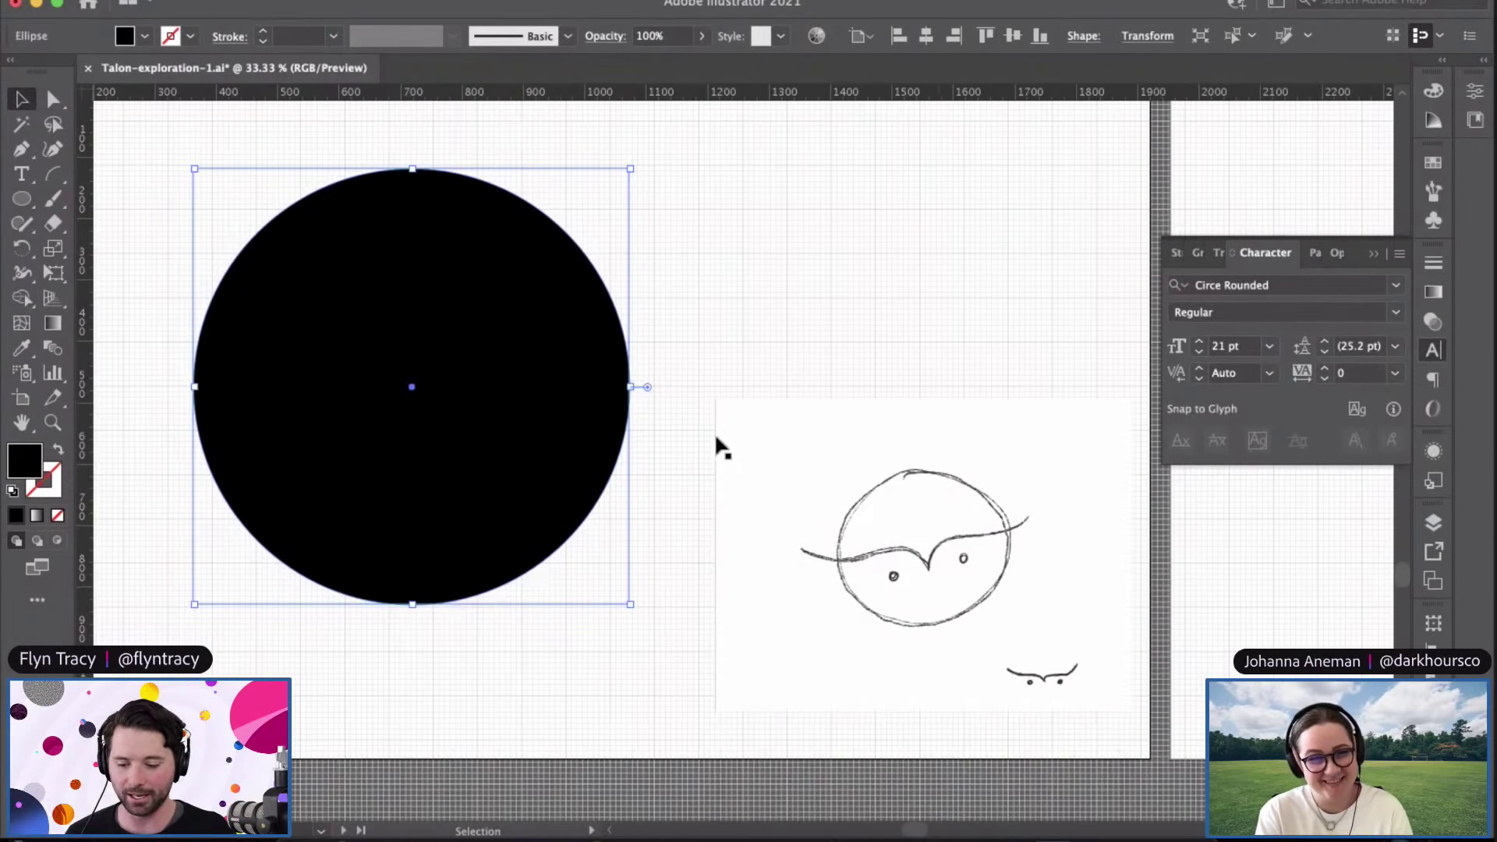
pyautogui.hscroll(-5, 671, 401)
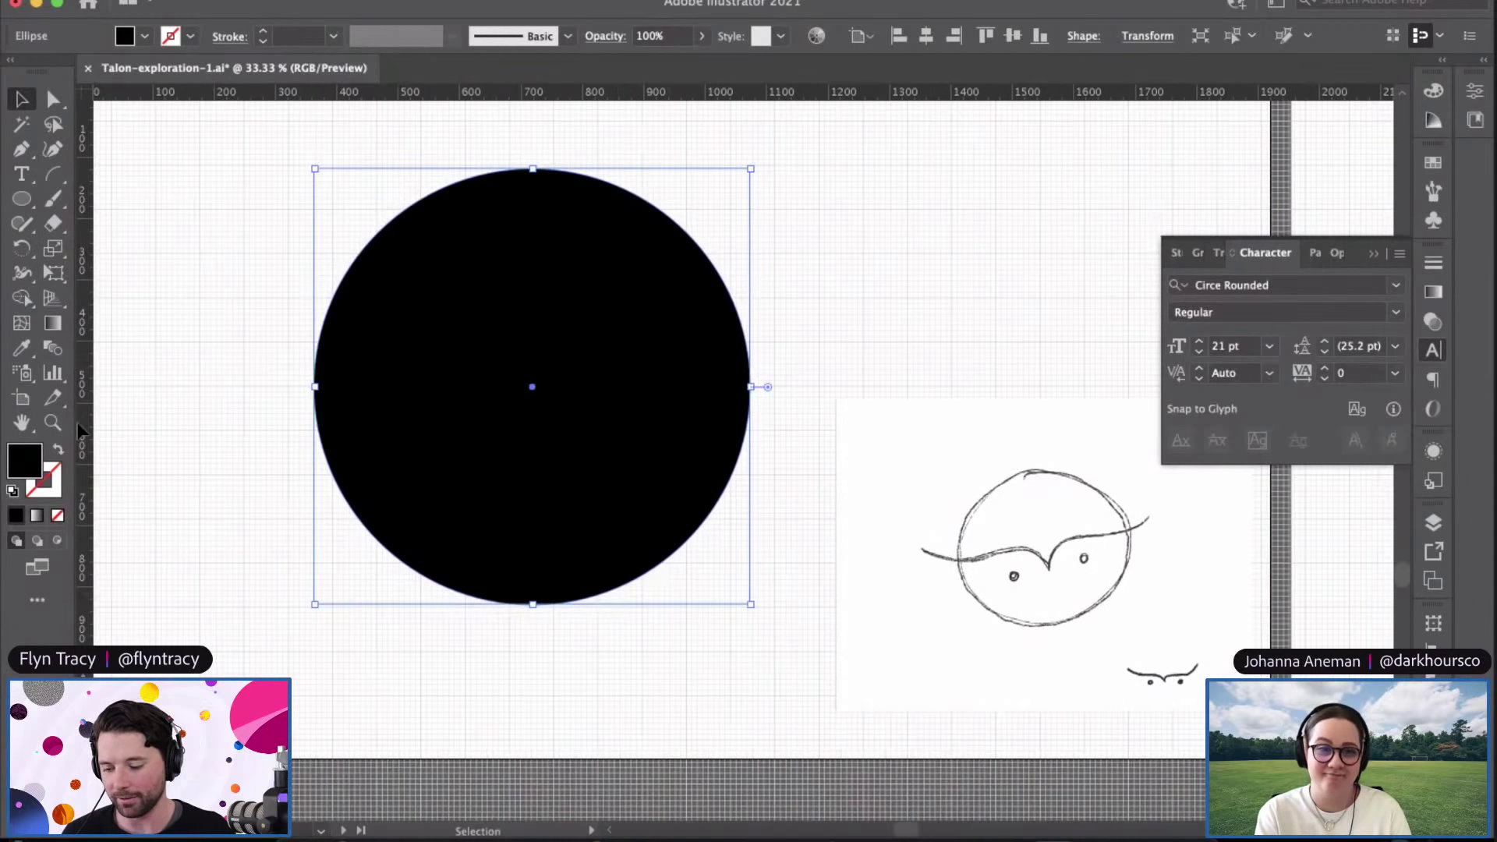
pyautogui.click(59, 451)
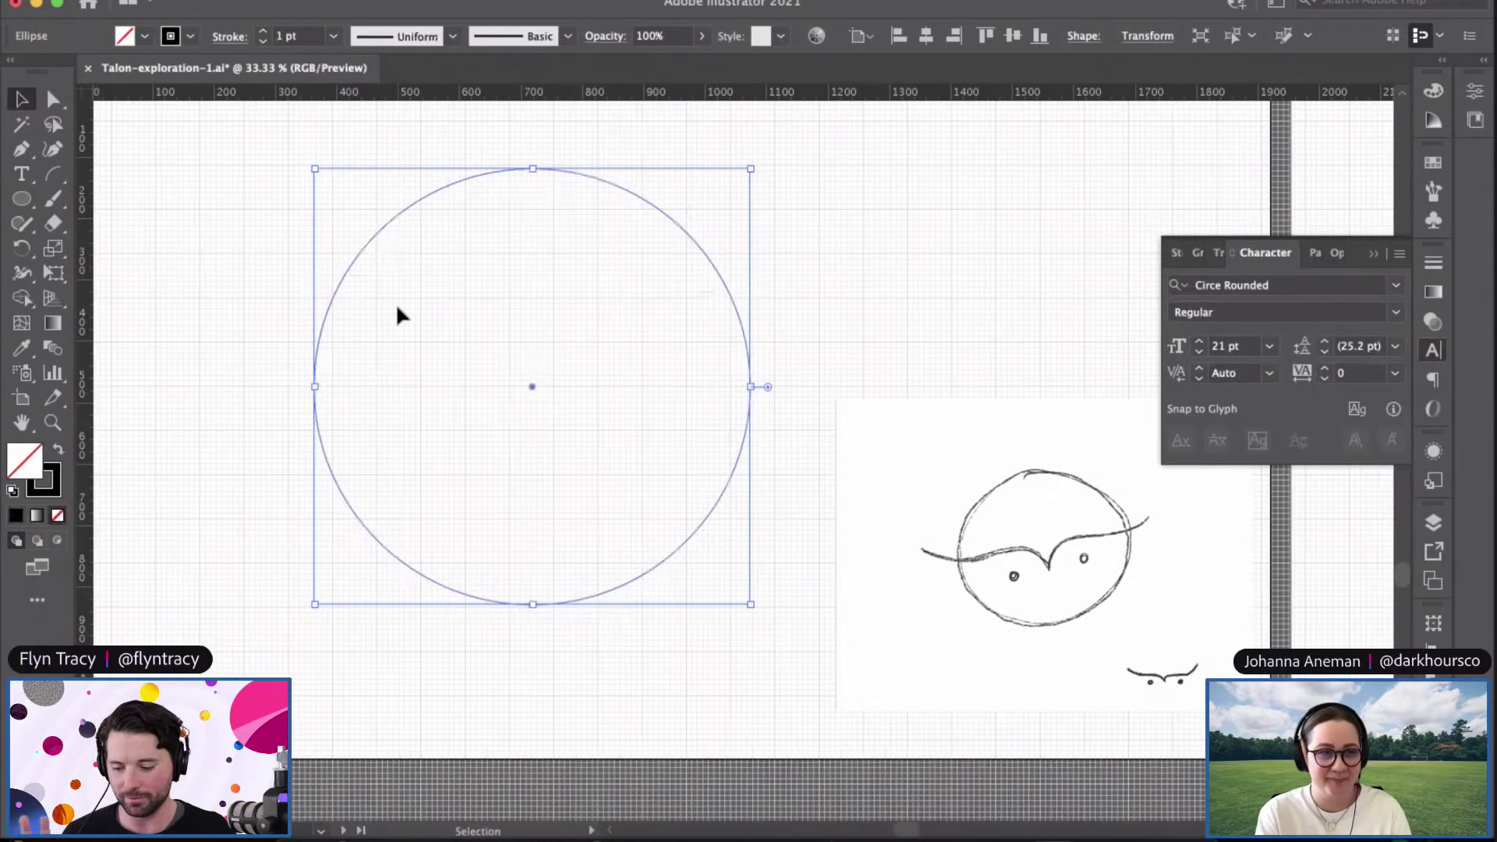
pyautogui.click(263, 33)
pyautogui.click(263, 33)
pyautogui.click(263, 32)
pyautogui.click(263, 33)
pyautogui.click(264, 32)
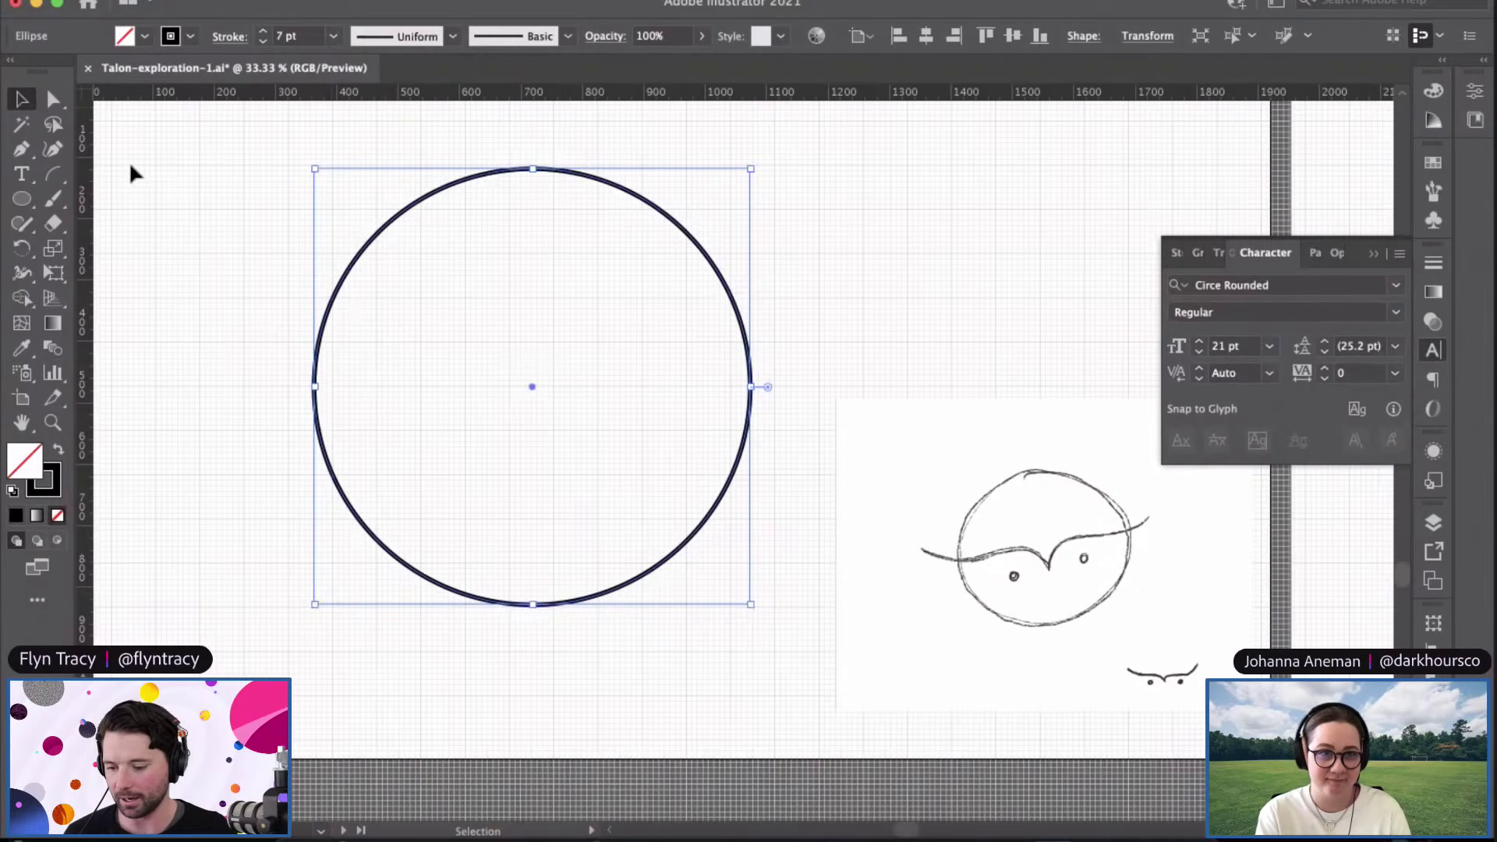
pyautogui.click(251, 328)
# Step: Draw an arc about 460 px wide with the Arc tool, rising from the circle's centre to beyond its right edge
pyautogui.moveTo(253, 328); pyautogui.dragTo(360, 319)
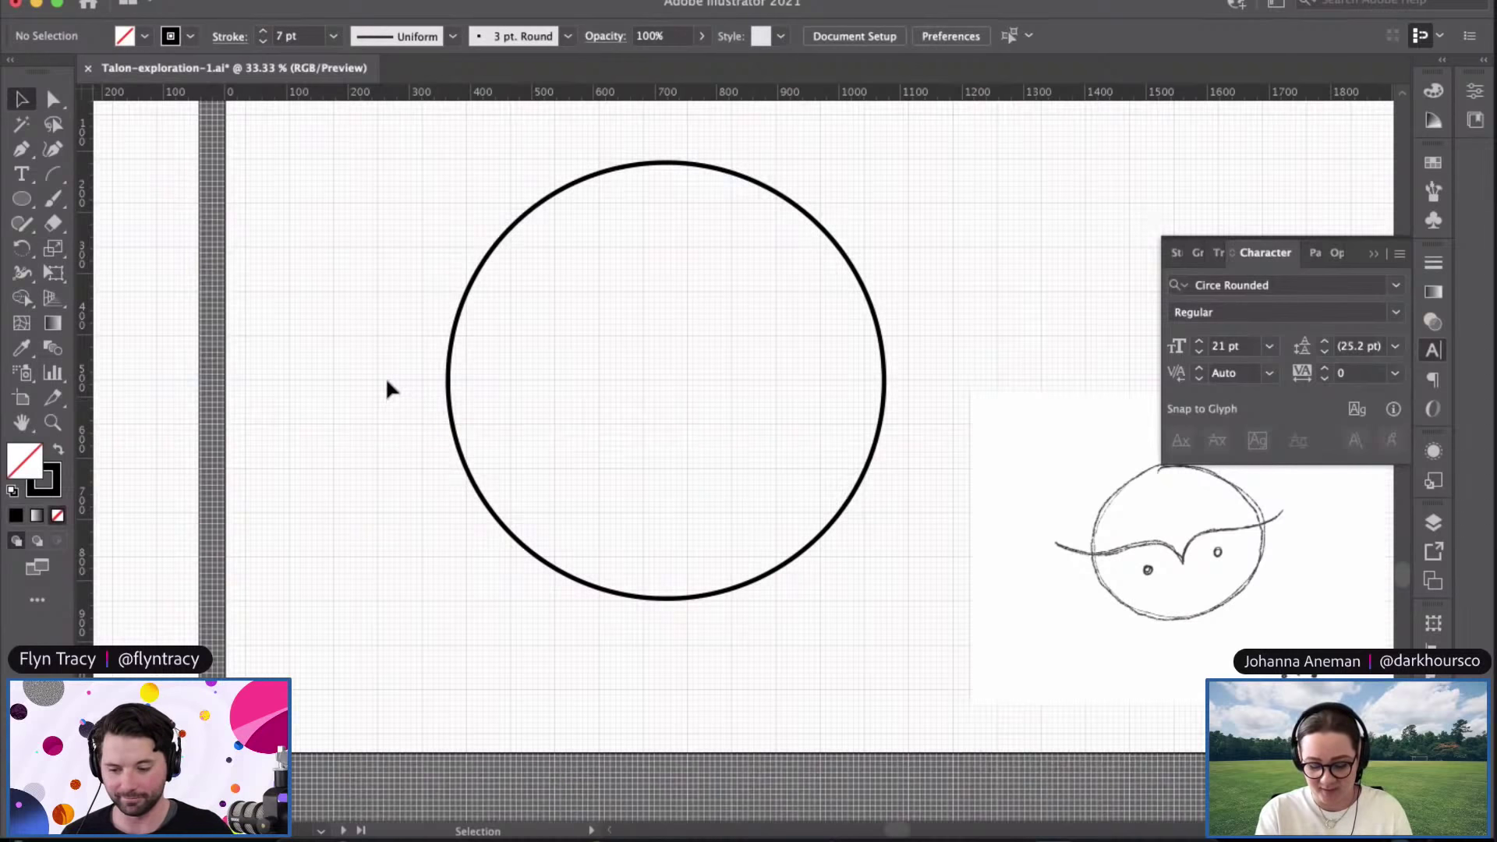
pyautogui.click(57, 176)
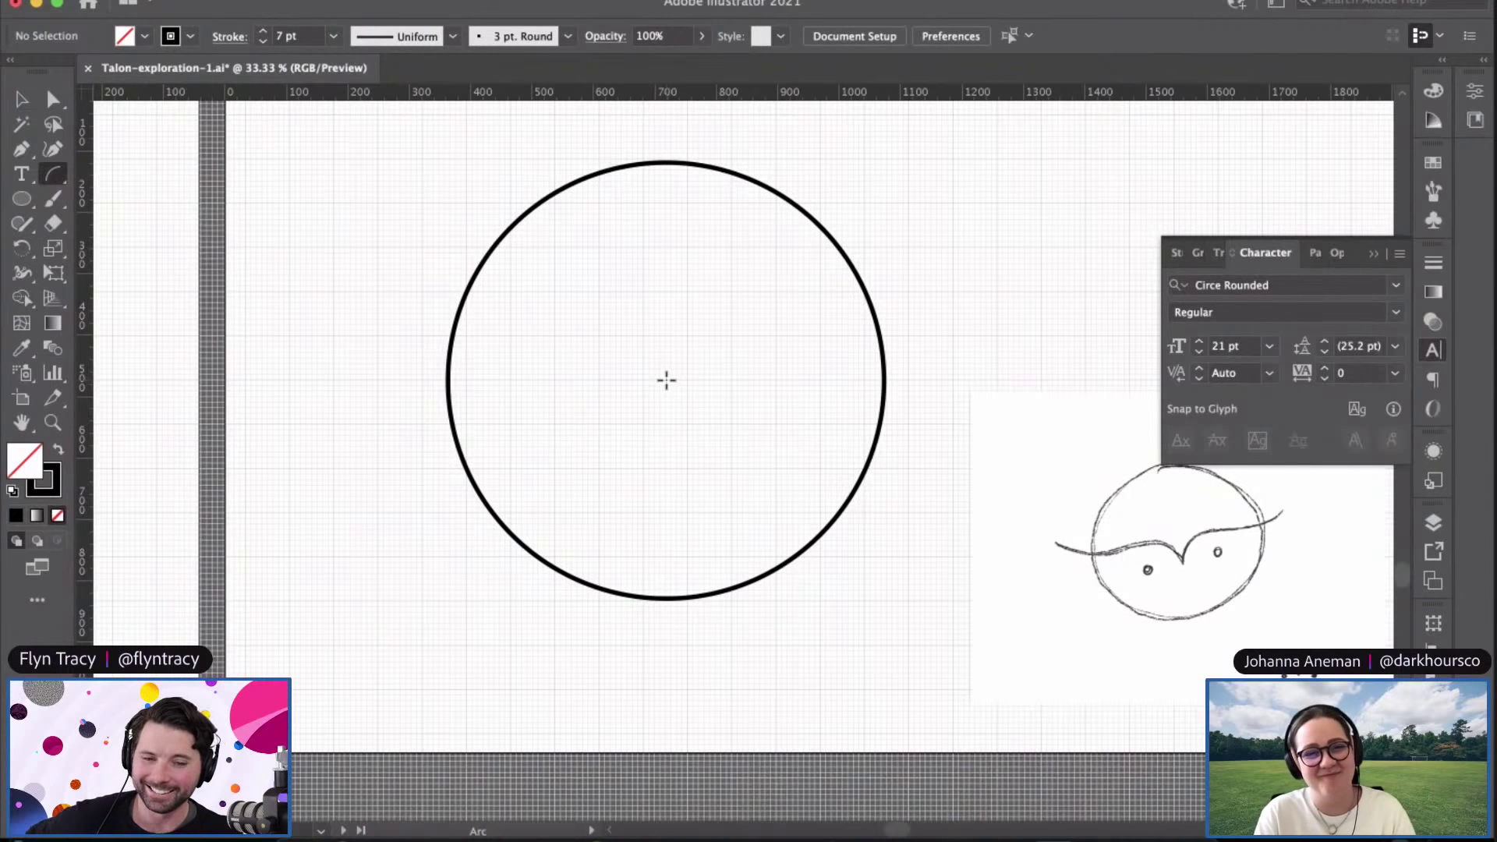
pyautogui.hscroll(10, 672, 382)
pyautogui.hscroll(-8, 650, 394)
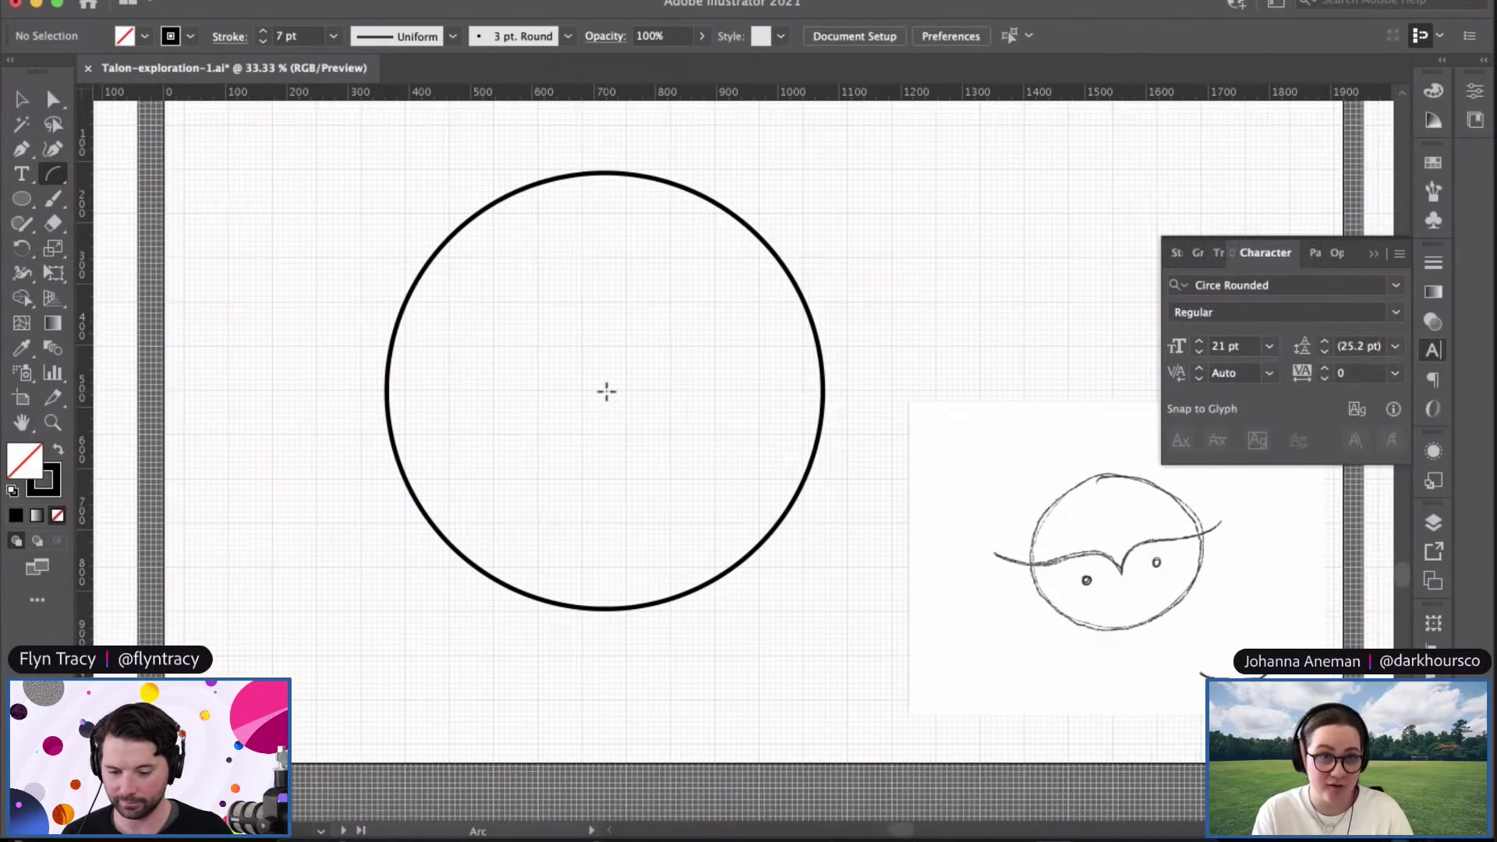
pyautogui.moveTo(606, 392); pyautogui.dragTo(889, 304)
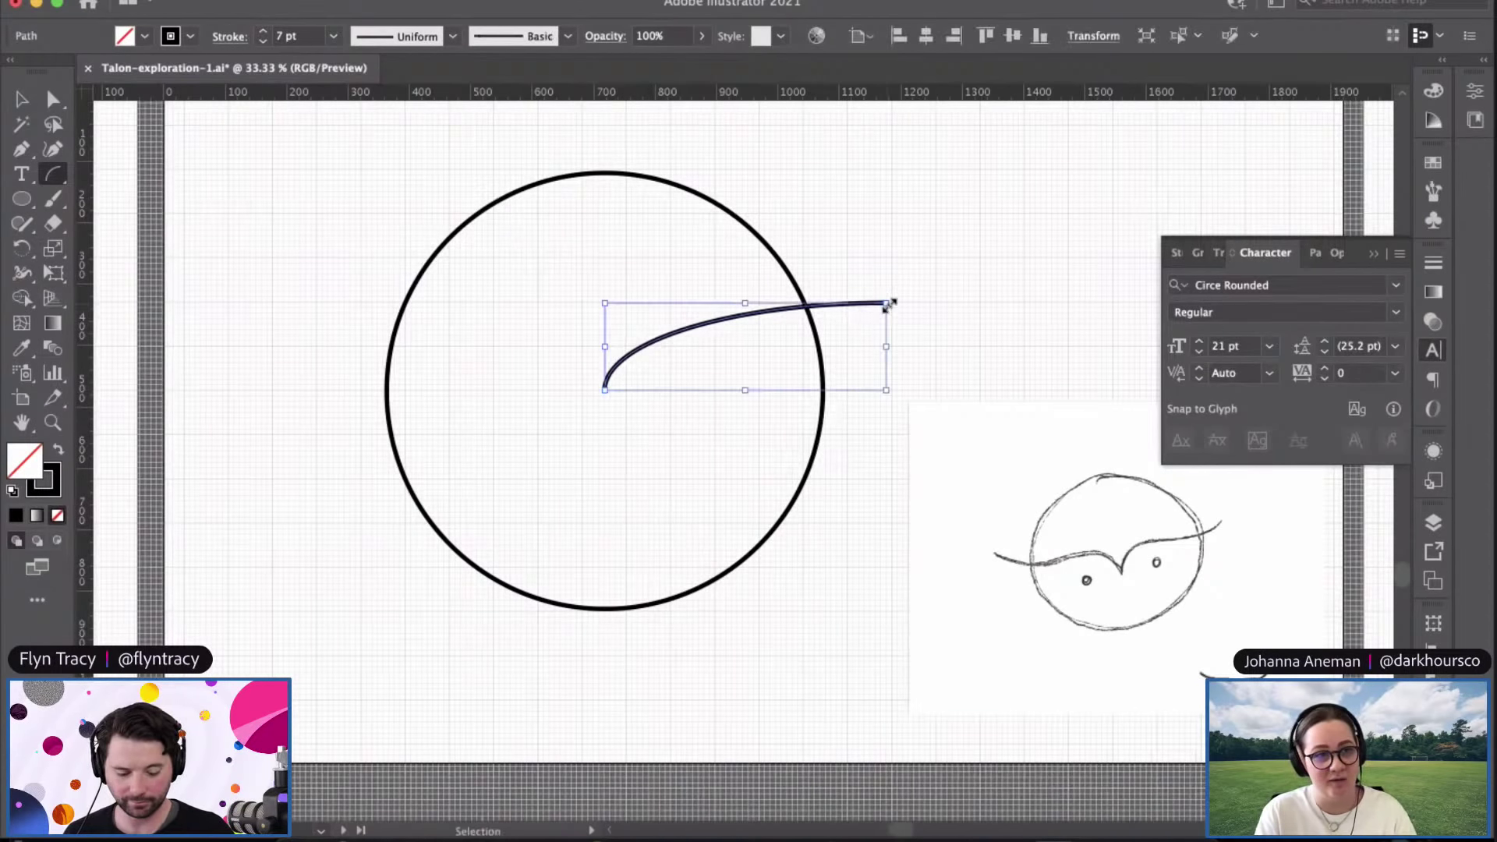
# Step: Add an anchor point on the arc just inside the circle's right edge, about midway along the curve
pyautogui.press('super+equal')
pyautogui.click(53, 99)
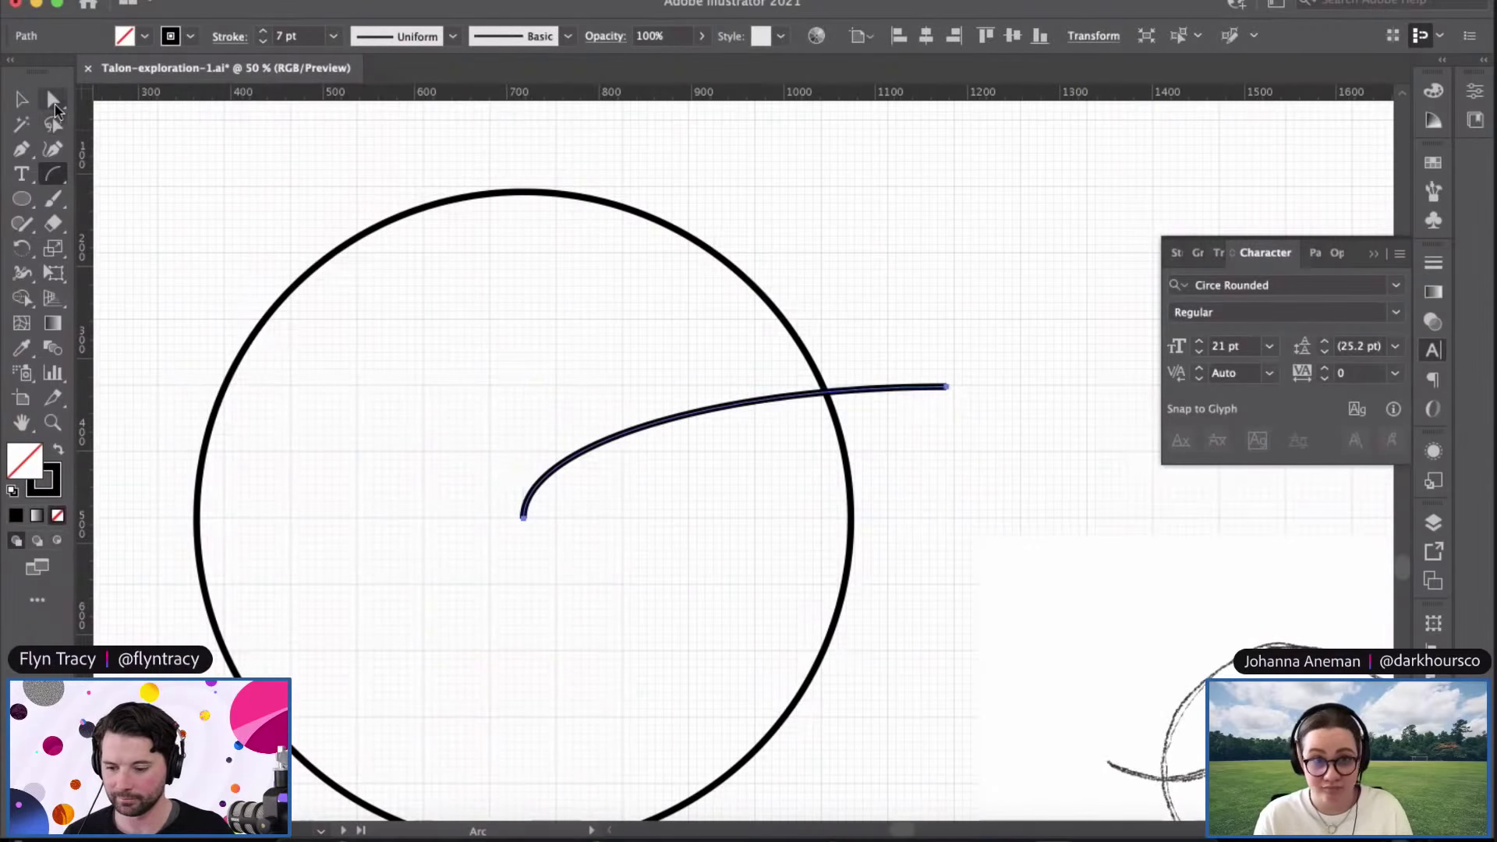
pyautogui.click(527, 524)
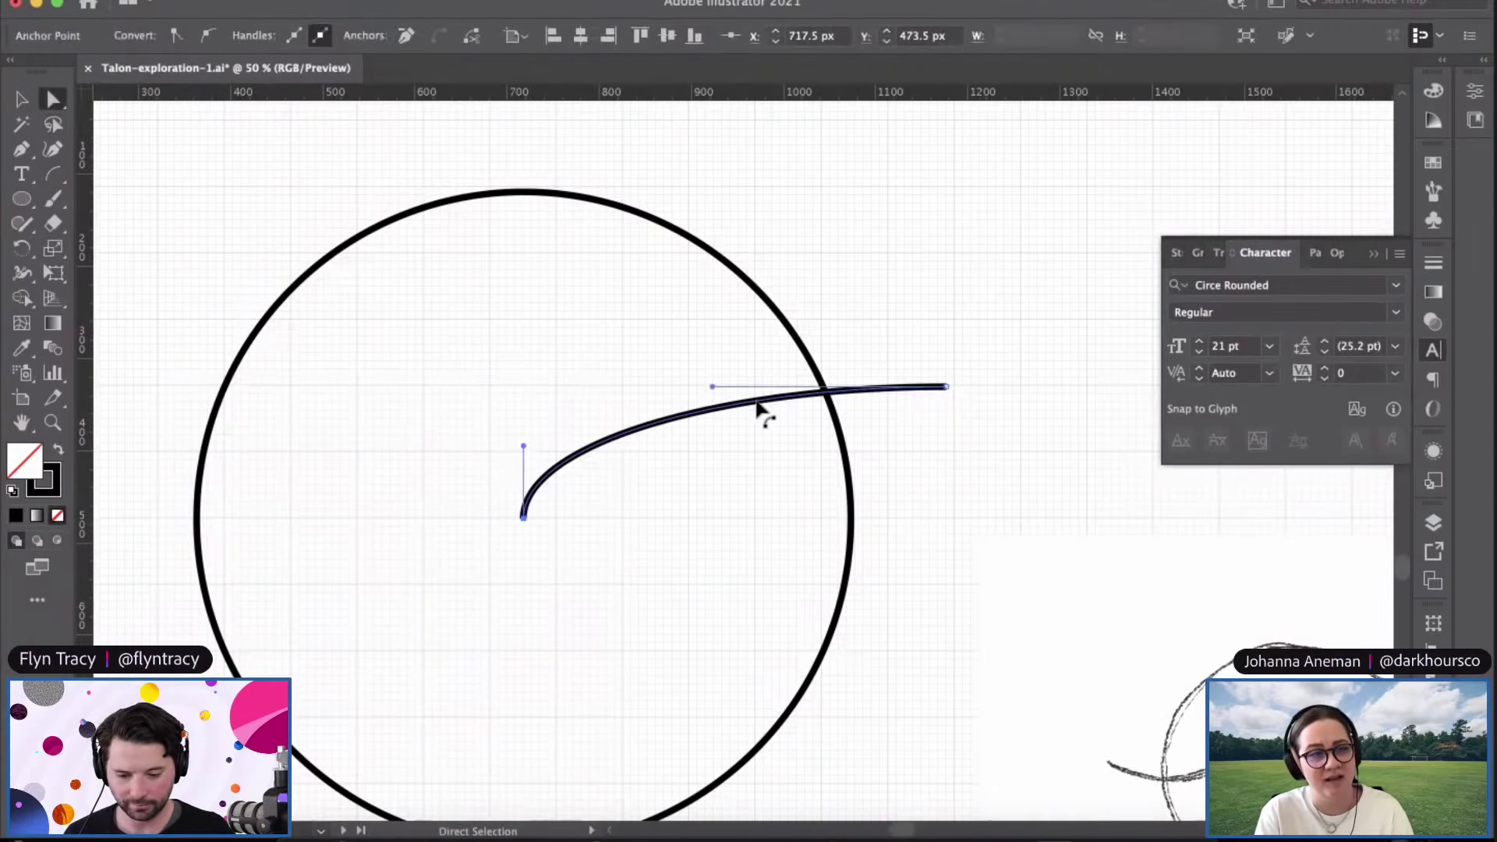
pyautogui.click(21, 149)
pyautogui.click(137, 174)
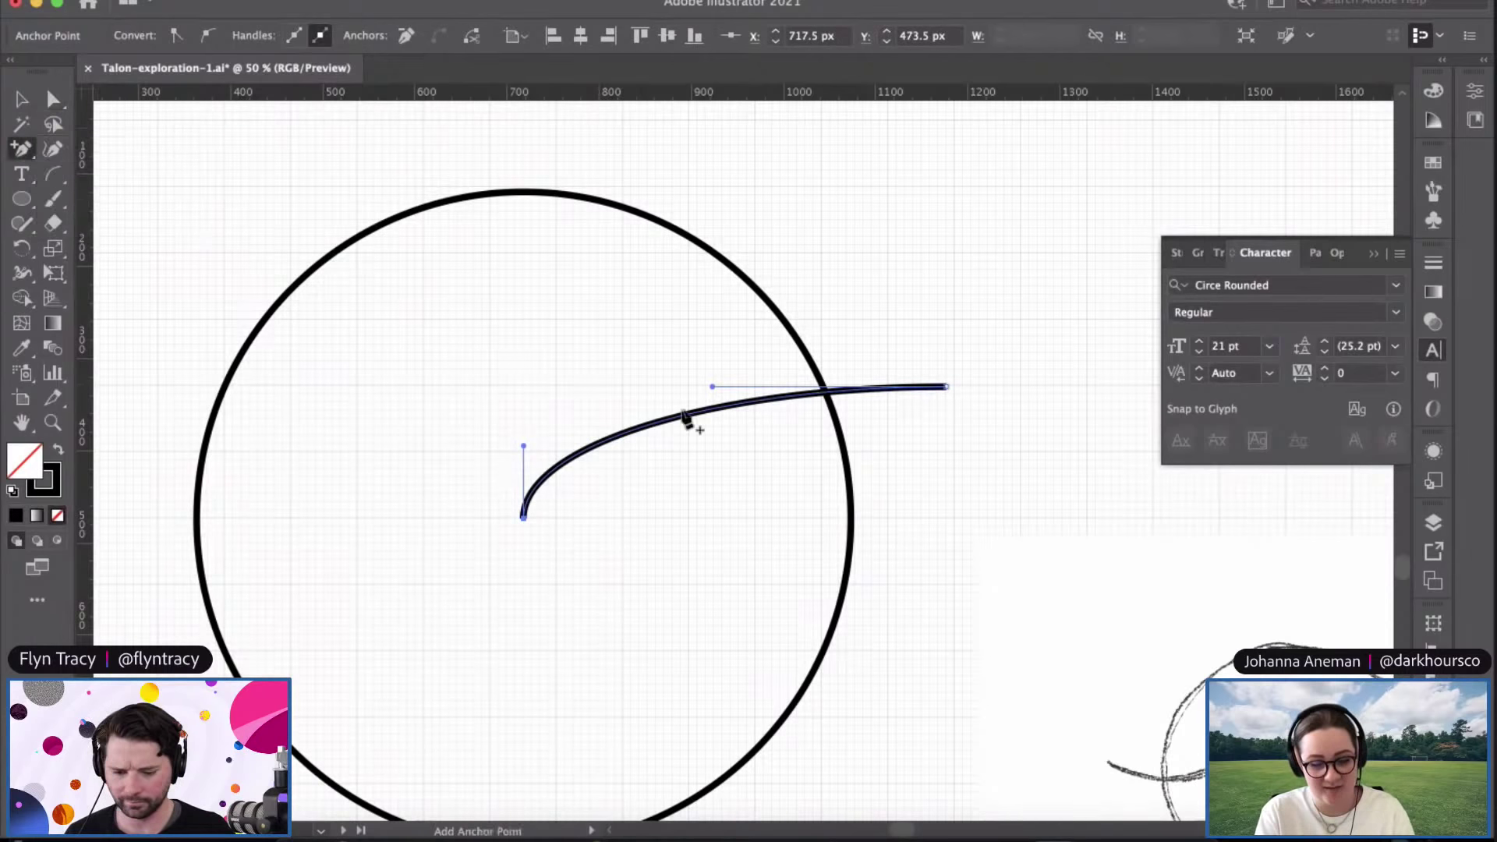
pyautogui.click(747, 403)
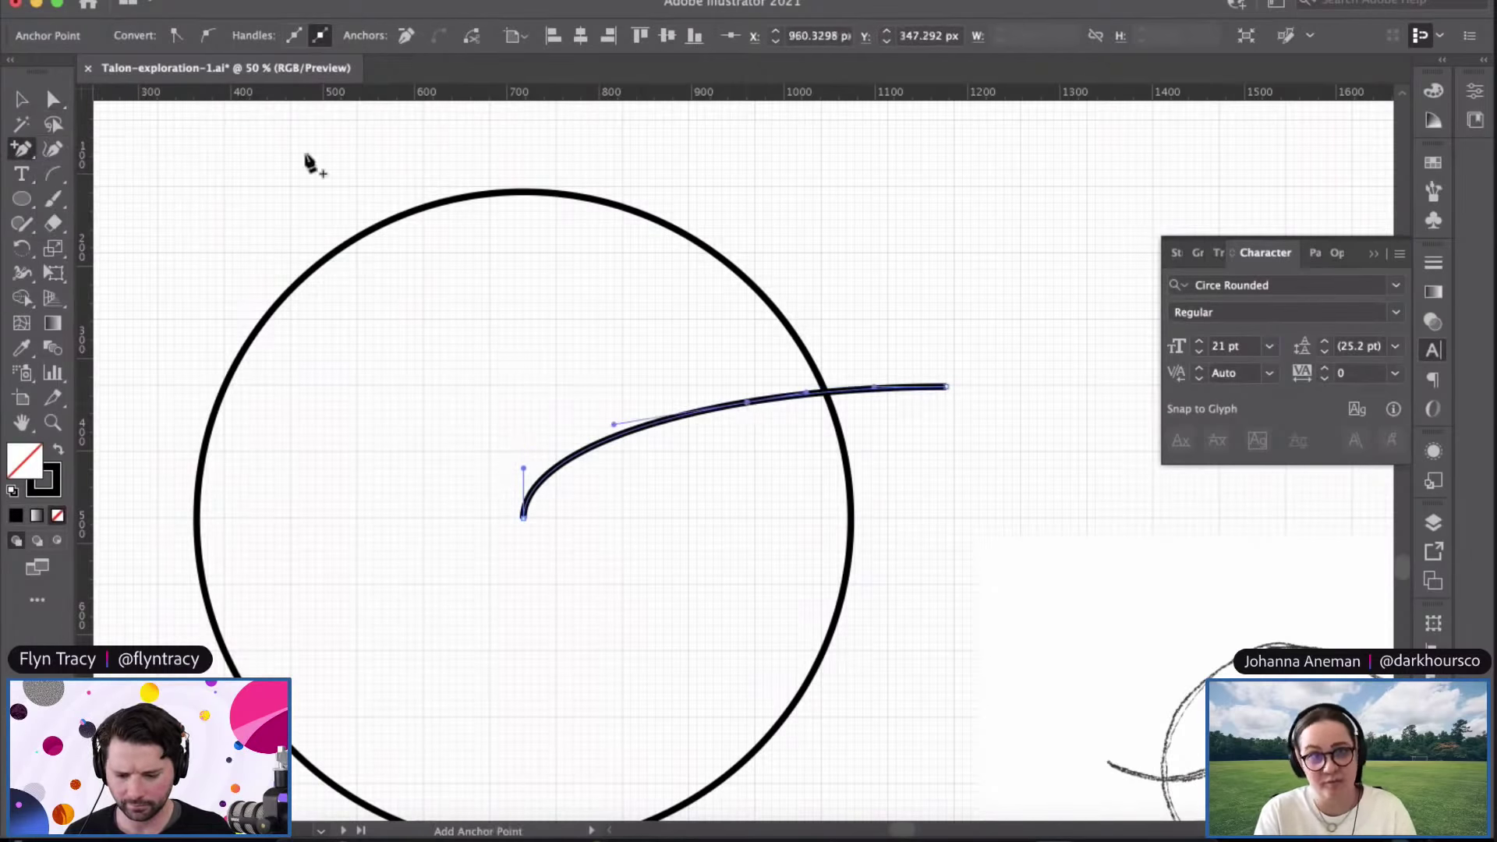
# Step: Raise the arc's outer end point to Y 312.5 px, curl it upward, and level the middle anchor point's handles
pyautogui.click(55, 99)
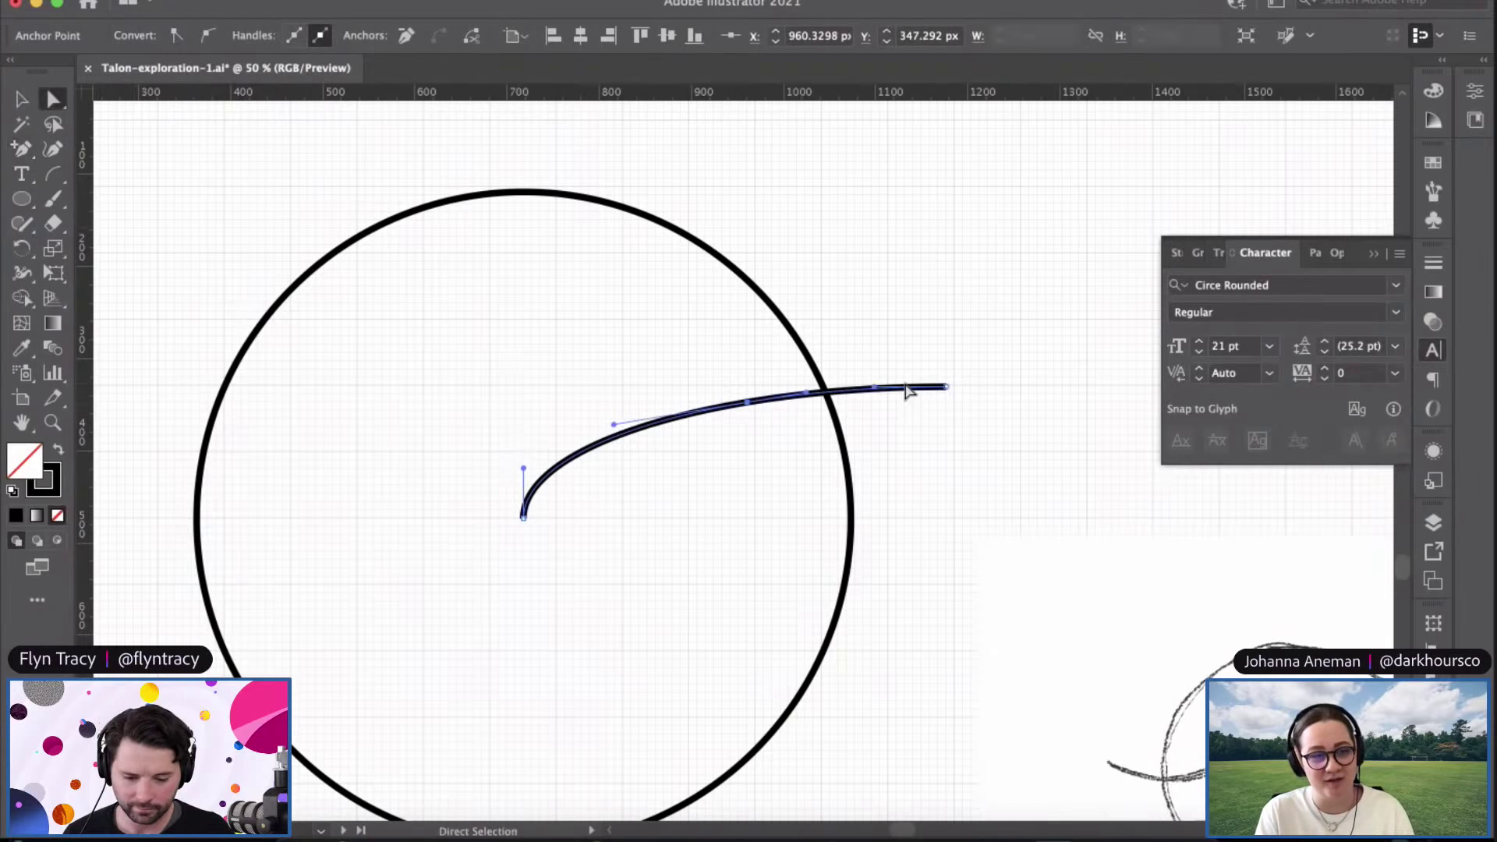
pyautogui.moveTo(919, 419)
pyautogui.mouseDown()
pyautogui.moveTo(938, 416)
pyautogui.moveTo(945, 359)
pyautogui.moveTo(951, 409)
pyautogui.moveTo(930, 407)
pyautogui.mouseUp()
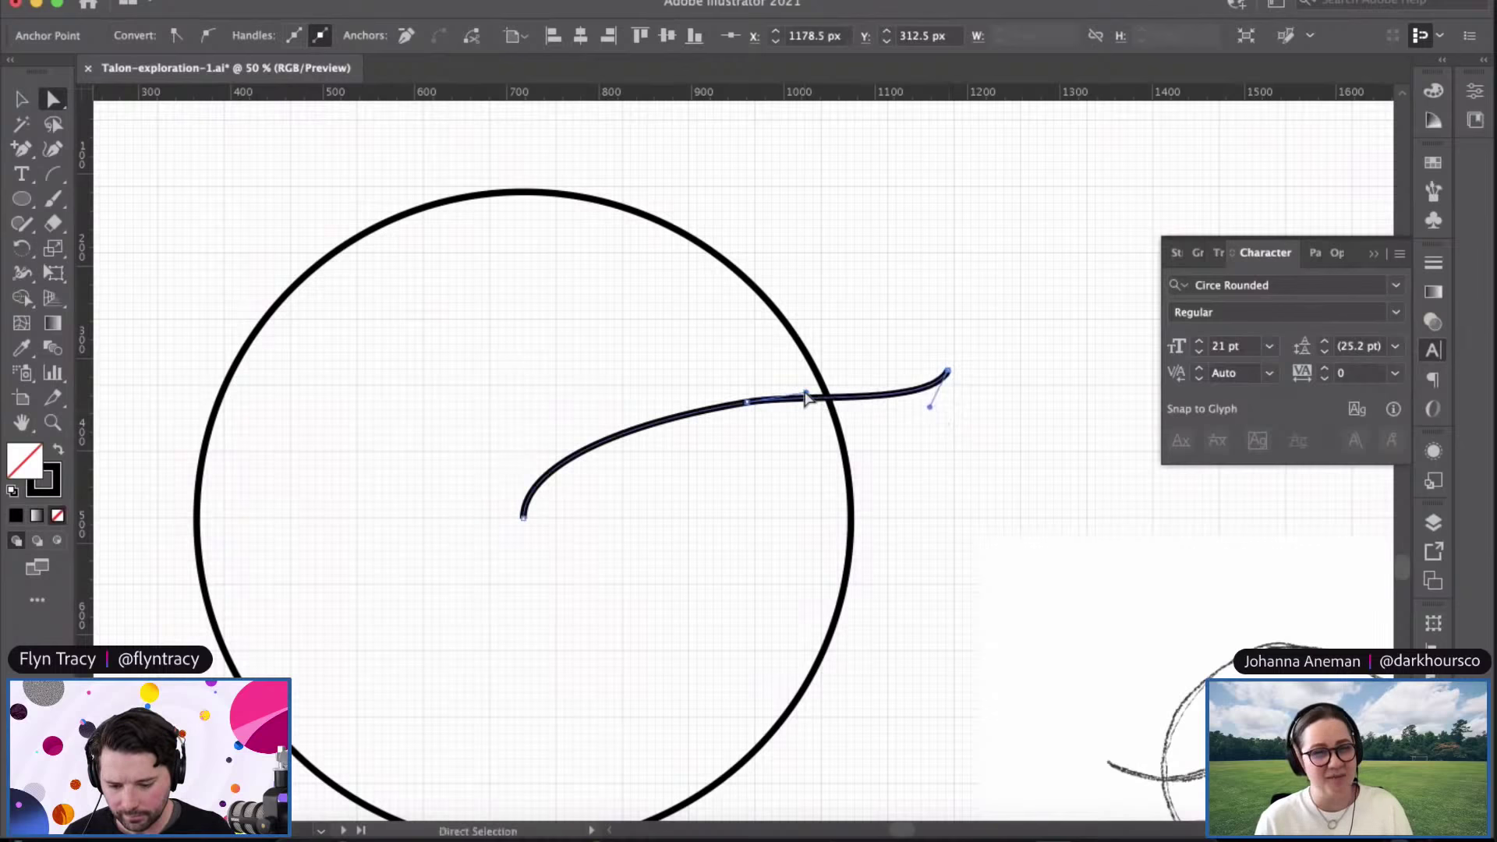
pyautogui.moveTo(808, 394); pyautogui.dragTo(782, 404)
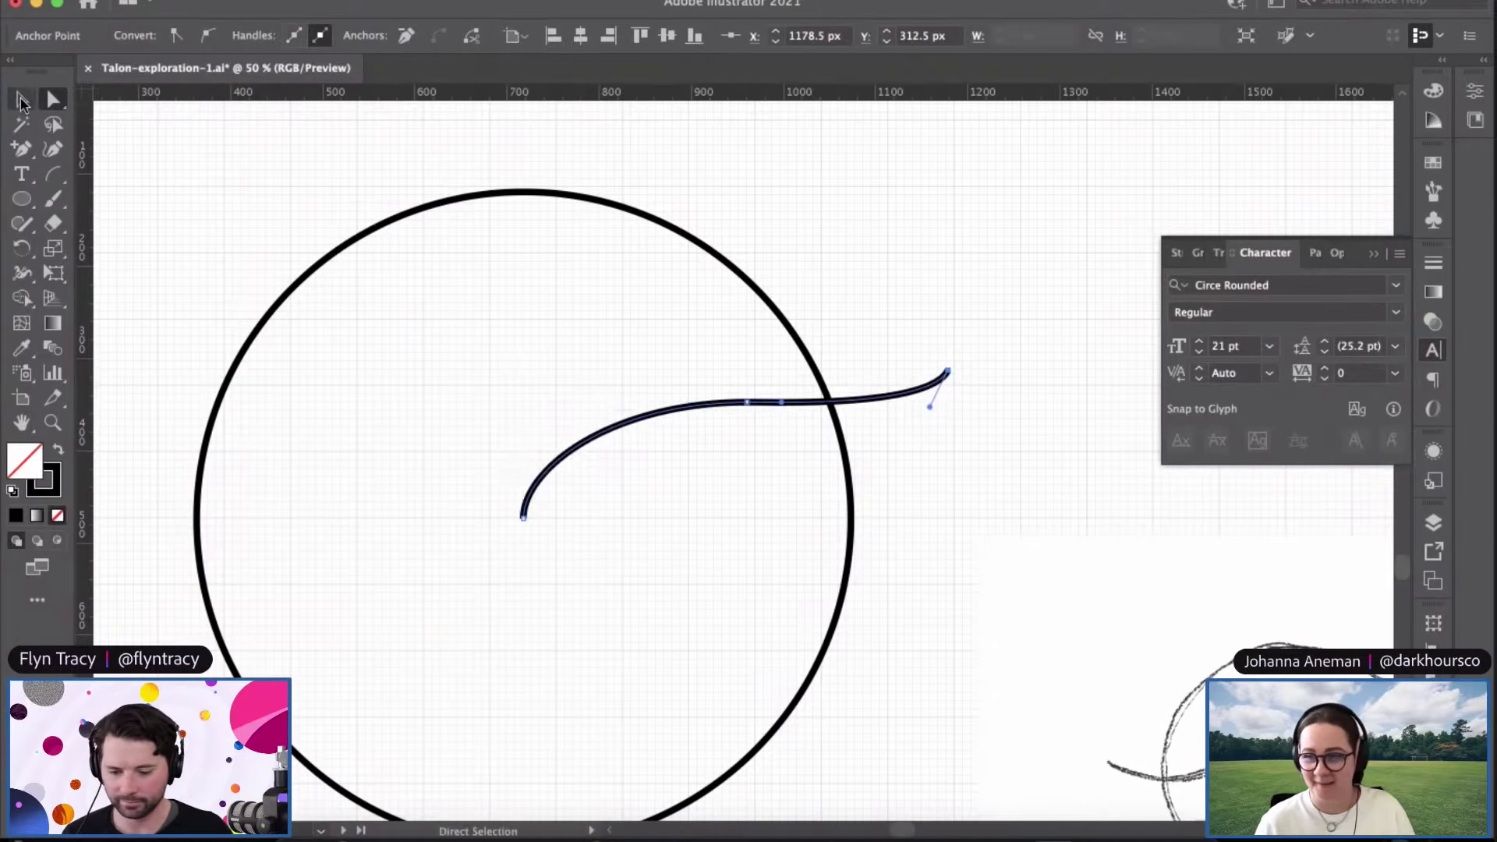
# Step: Try nudging the curve's inner end point upward from the circle's centre, and undo the nudge
pyautogui.click(525, 520)
pyautogui.hotkey('shift', 'Up')
pyautogui.press('super+z')
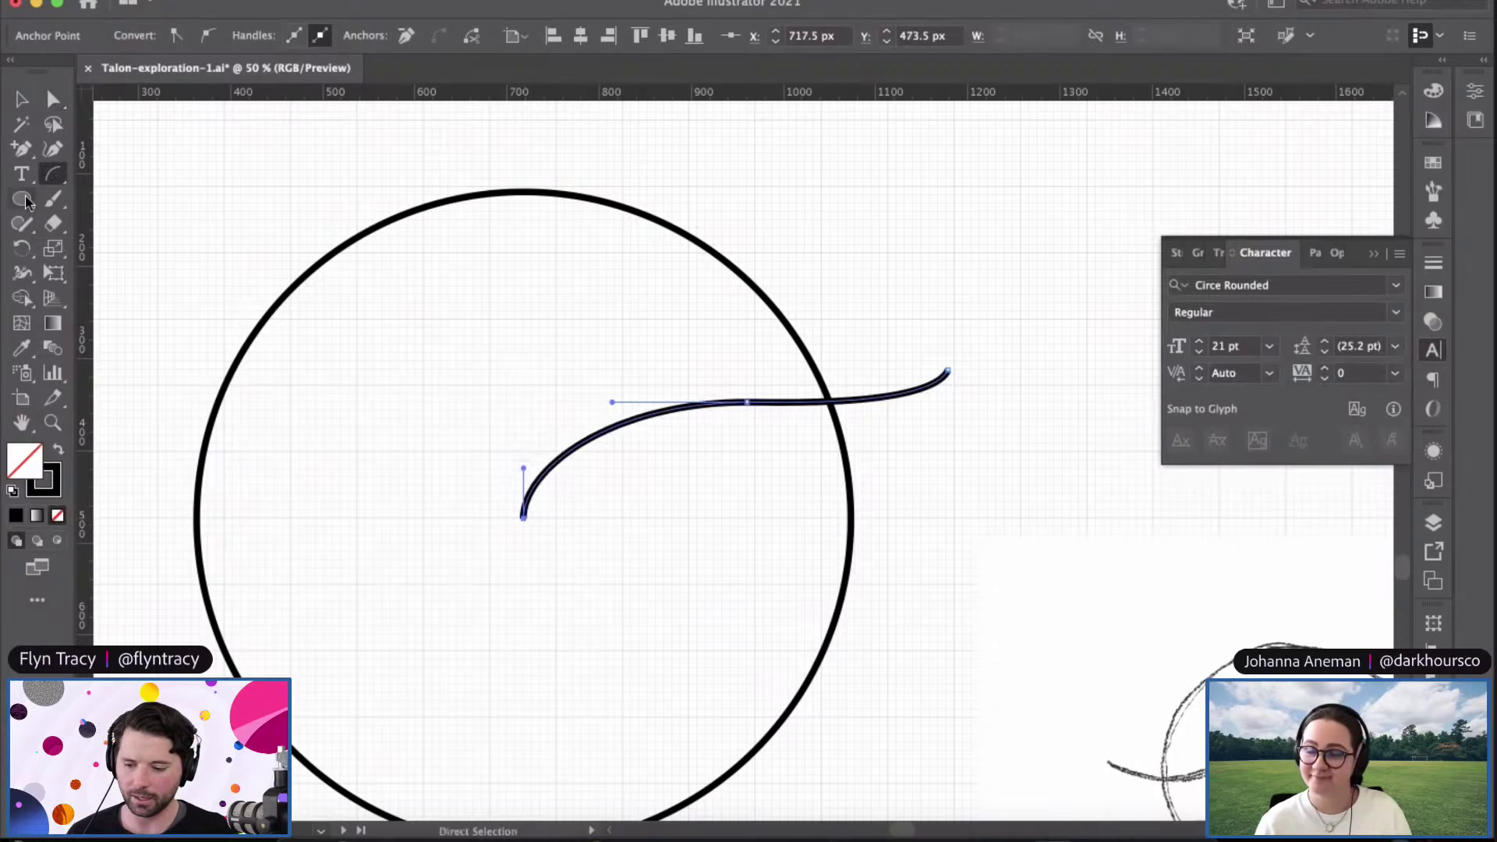
# Step: Draw a trial arc about 305 px wide and 145 px high across the circle's upper-right edge and select its outer end point
pyautogui.click(54, 179)
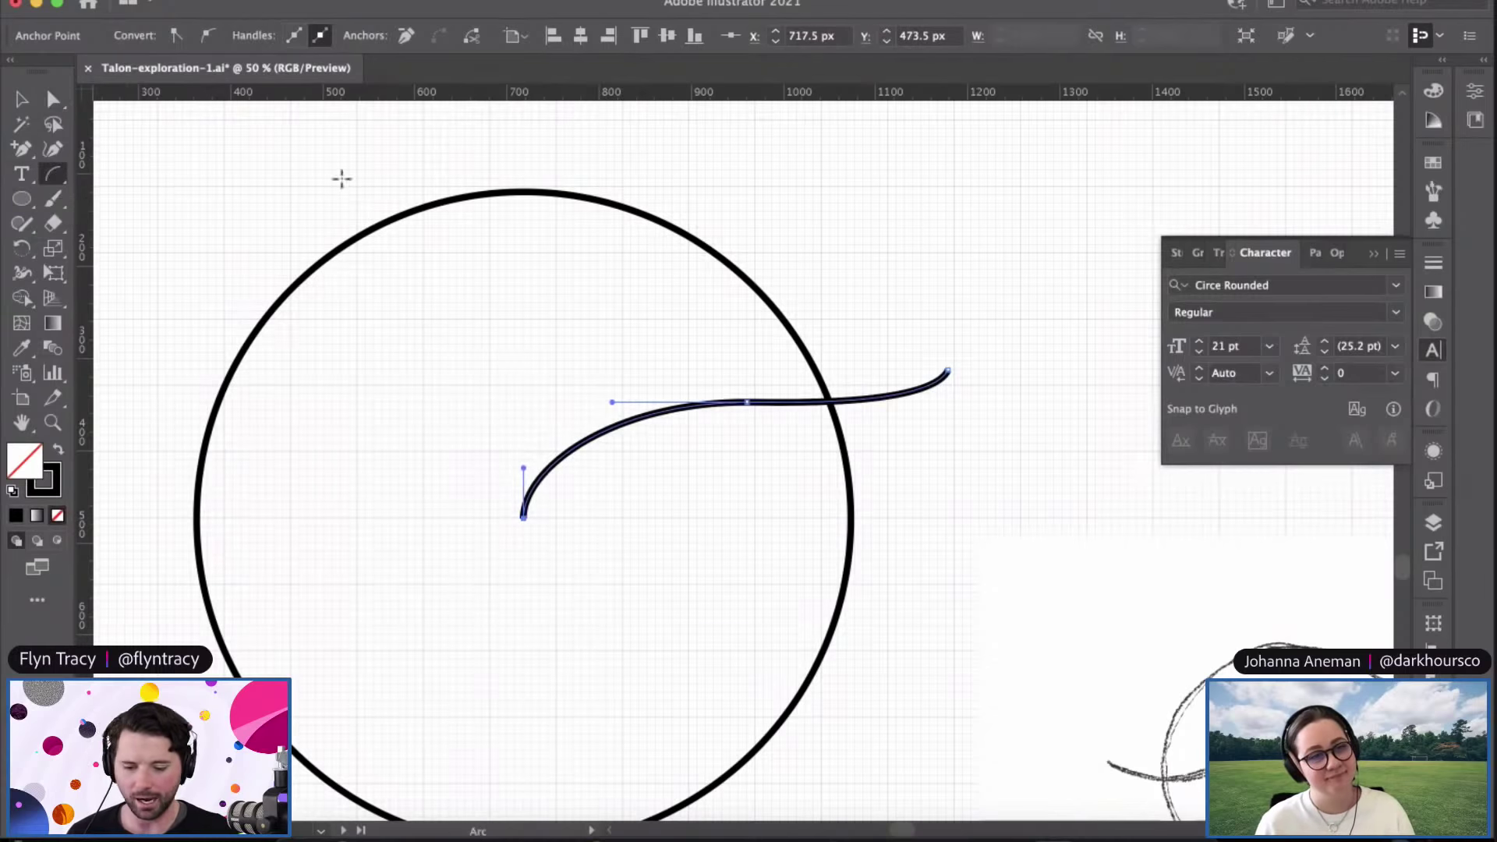
pyautogui.moveTo(606, 304); pyautogui.dragTo(888, 172)
pyautogui.click(54, 99)
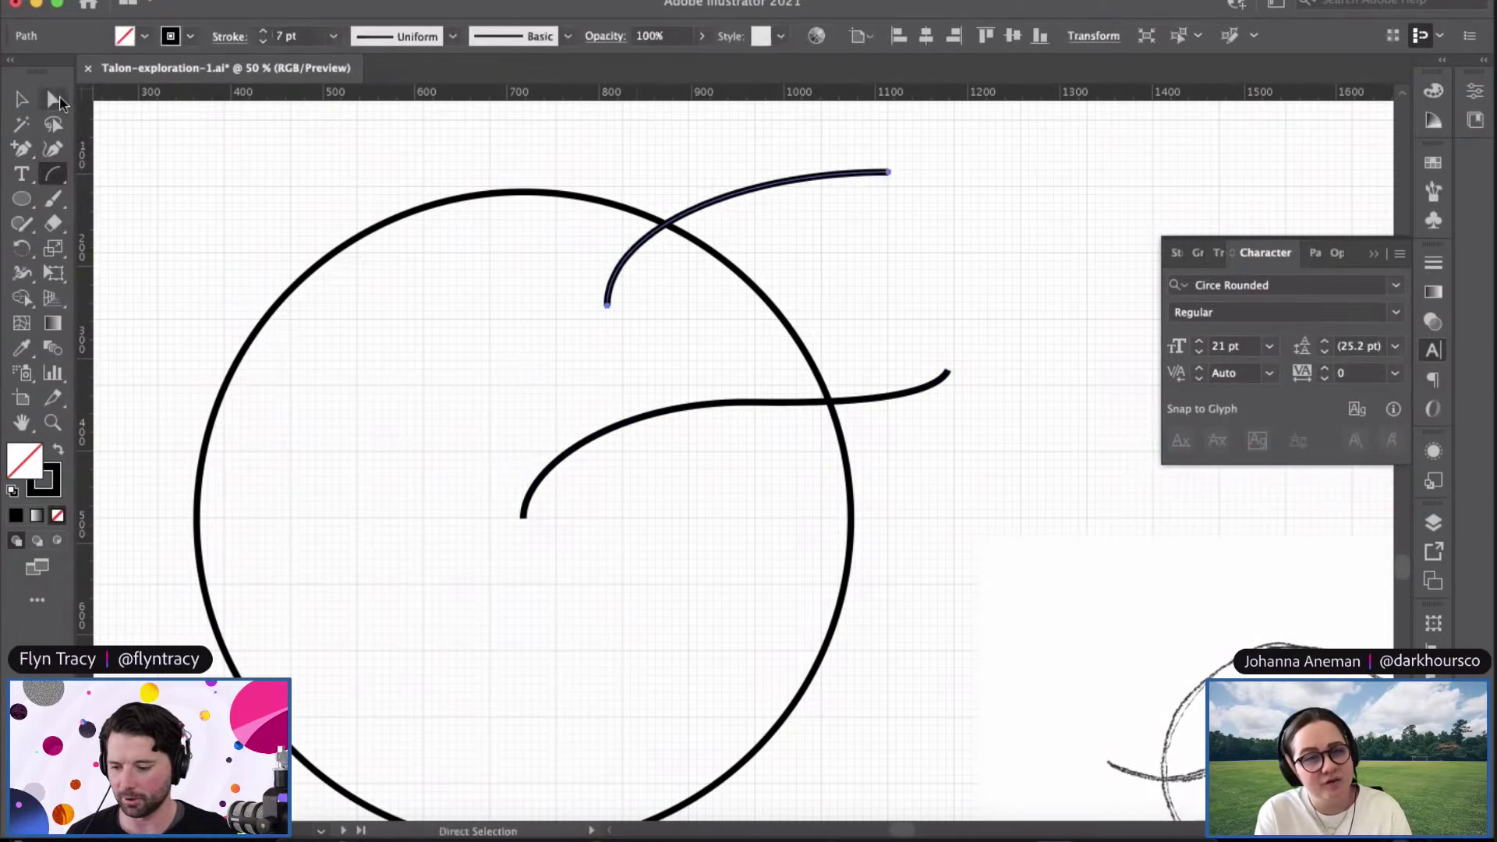
pyautogui.click(889, 172)
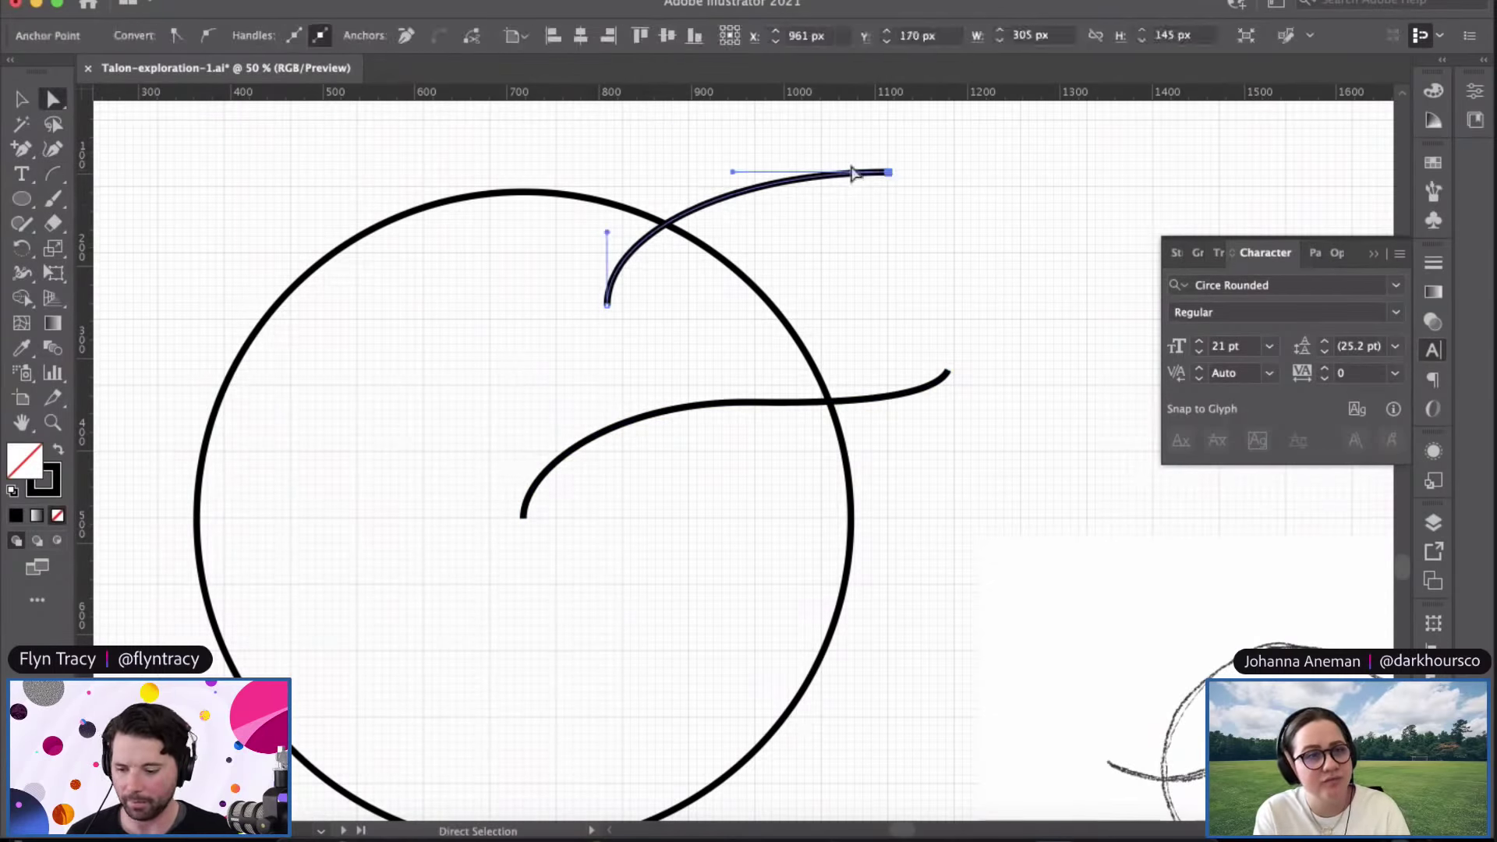
# Step: Try a horizontal straight line across the circle's upper-left area with the Line Segment tool, undo it, and return to the Arc tool
pyautogui.click(51, 175)
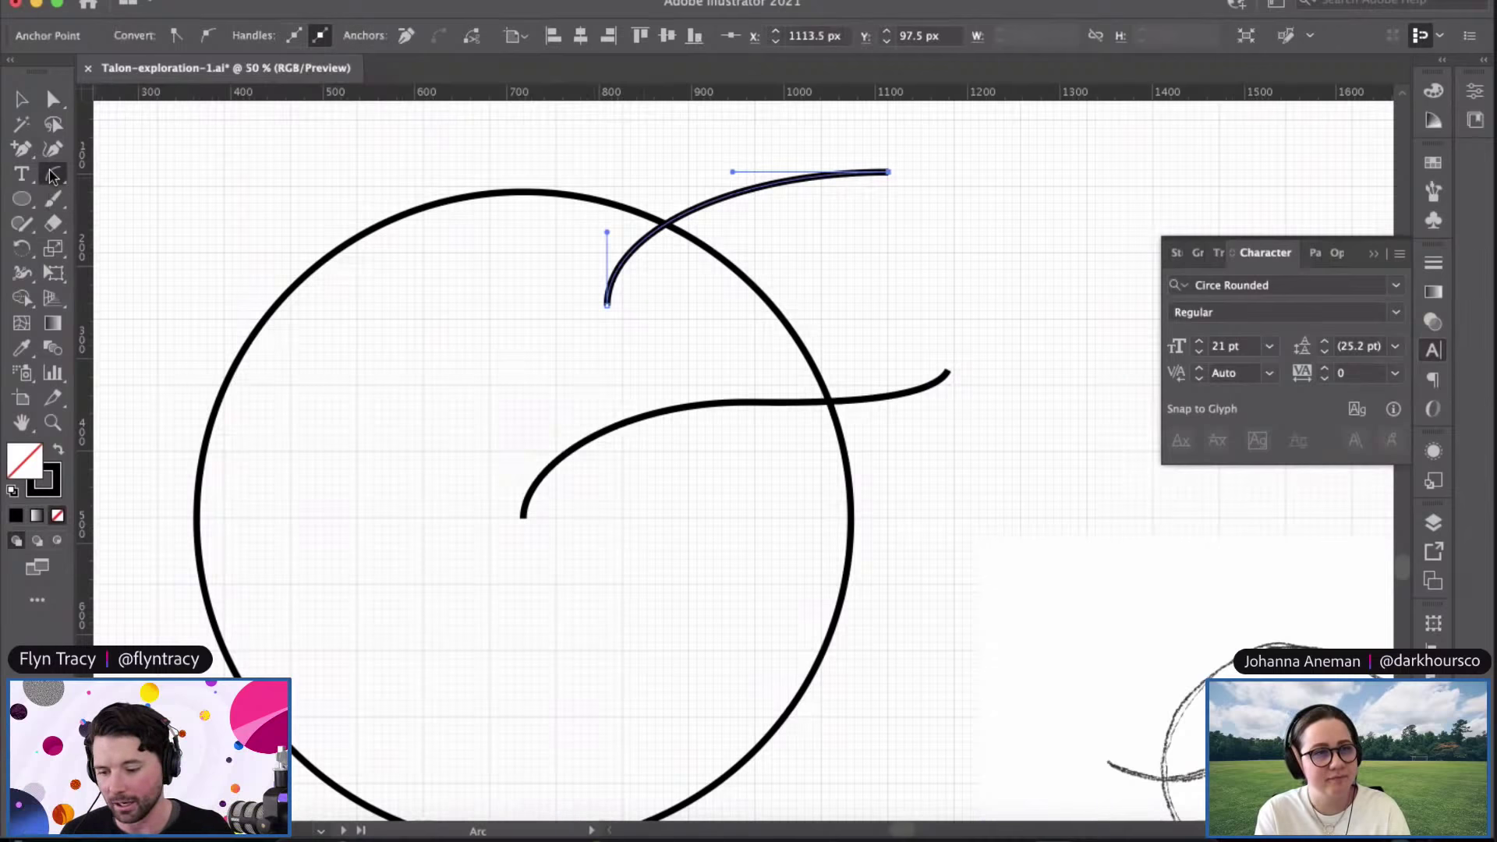
pyautogui.click(51, 174)
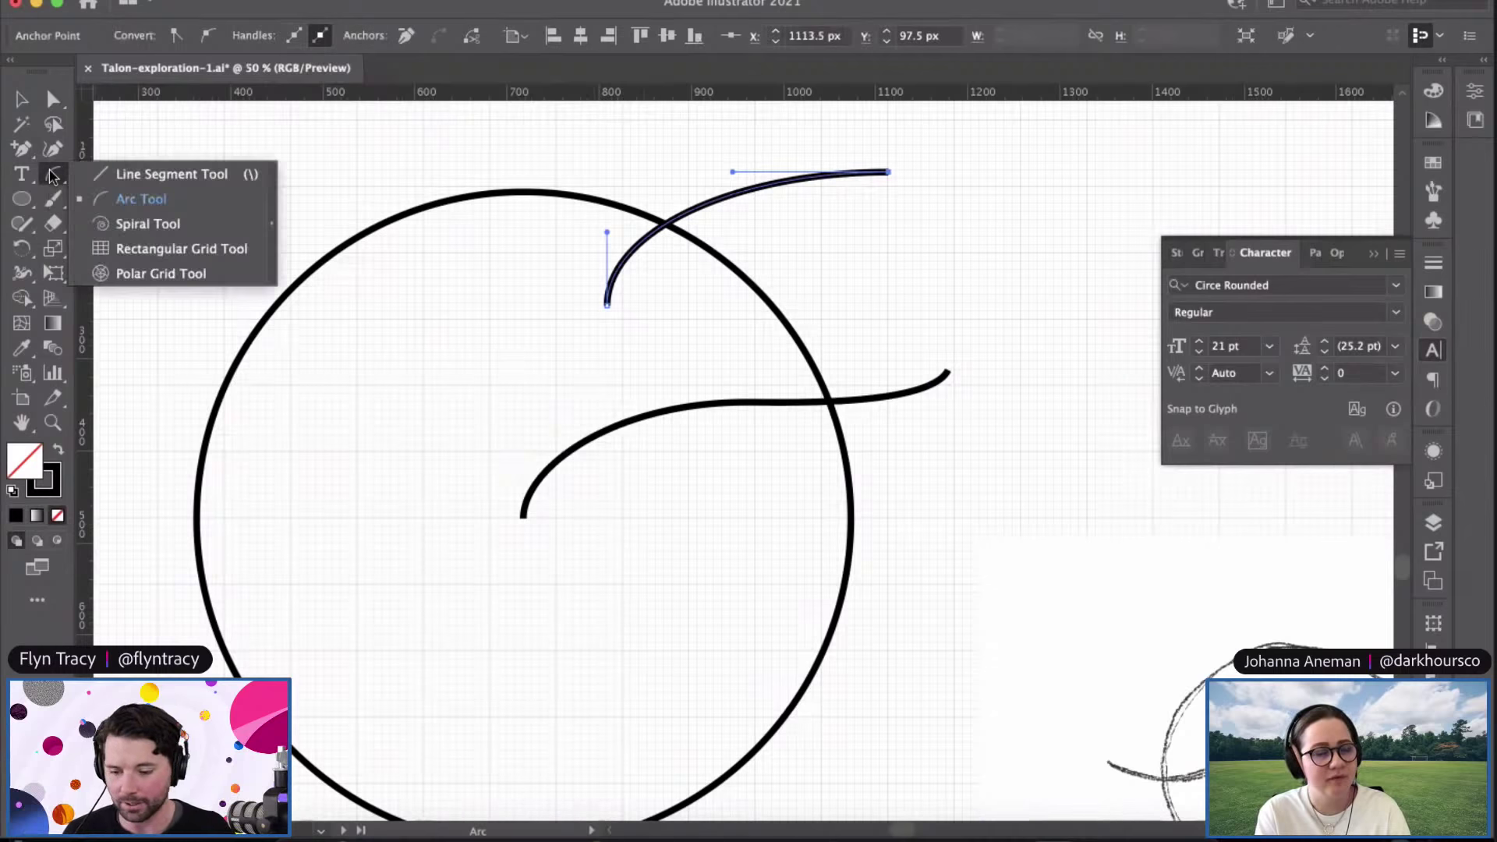
pyautogui.click(99, 179)
pyautogui.moveTo(260, 237); pyautogui.dragTo(527, 237)
pyautogui.press('super+z')
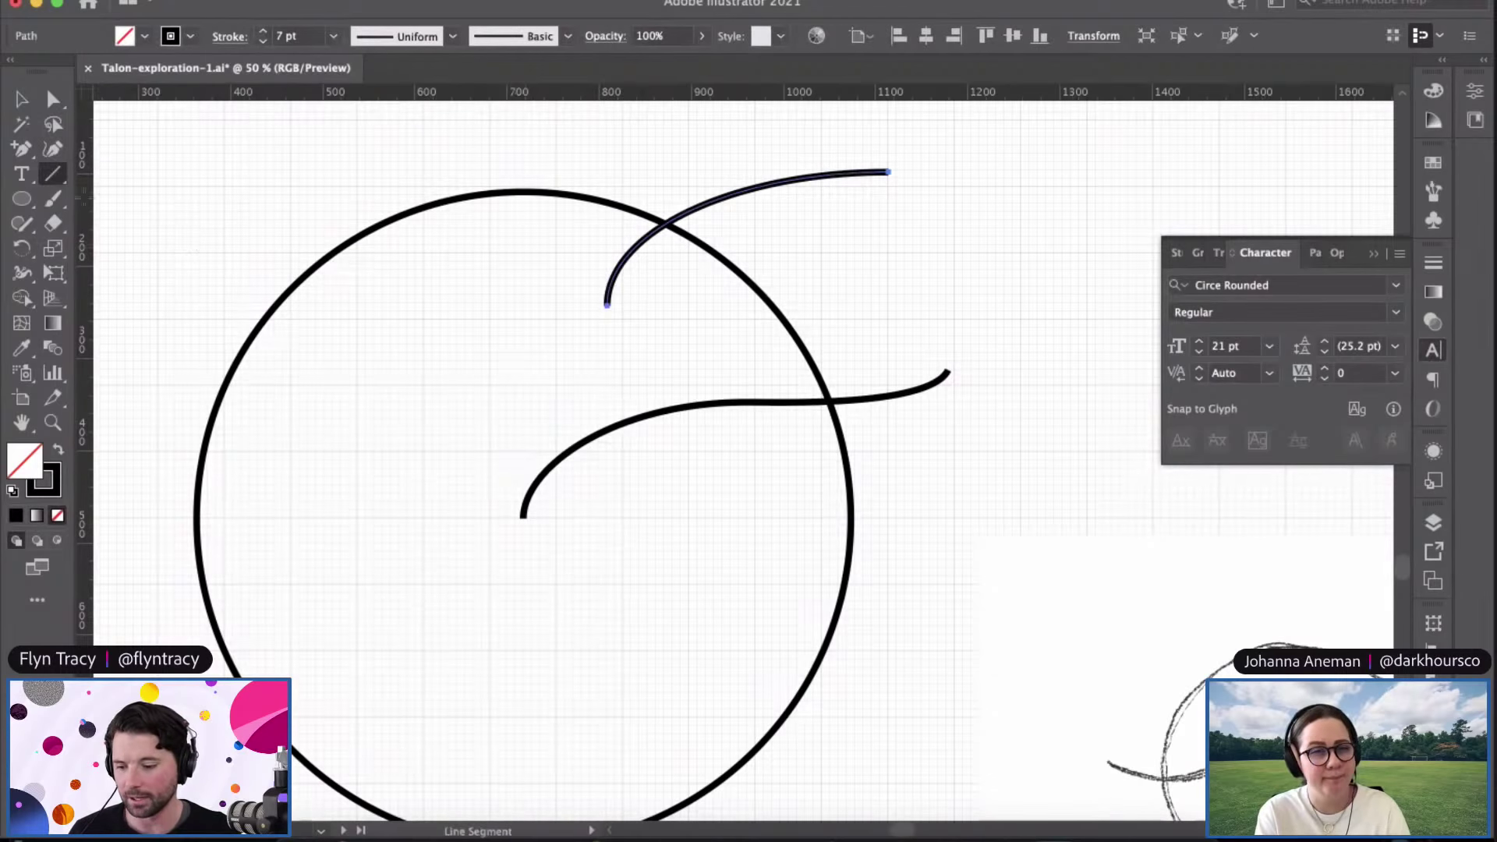
pyautogui.click(58, 182)
pyautogui.click(109, 196)
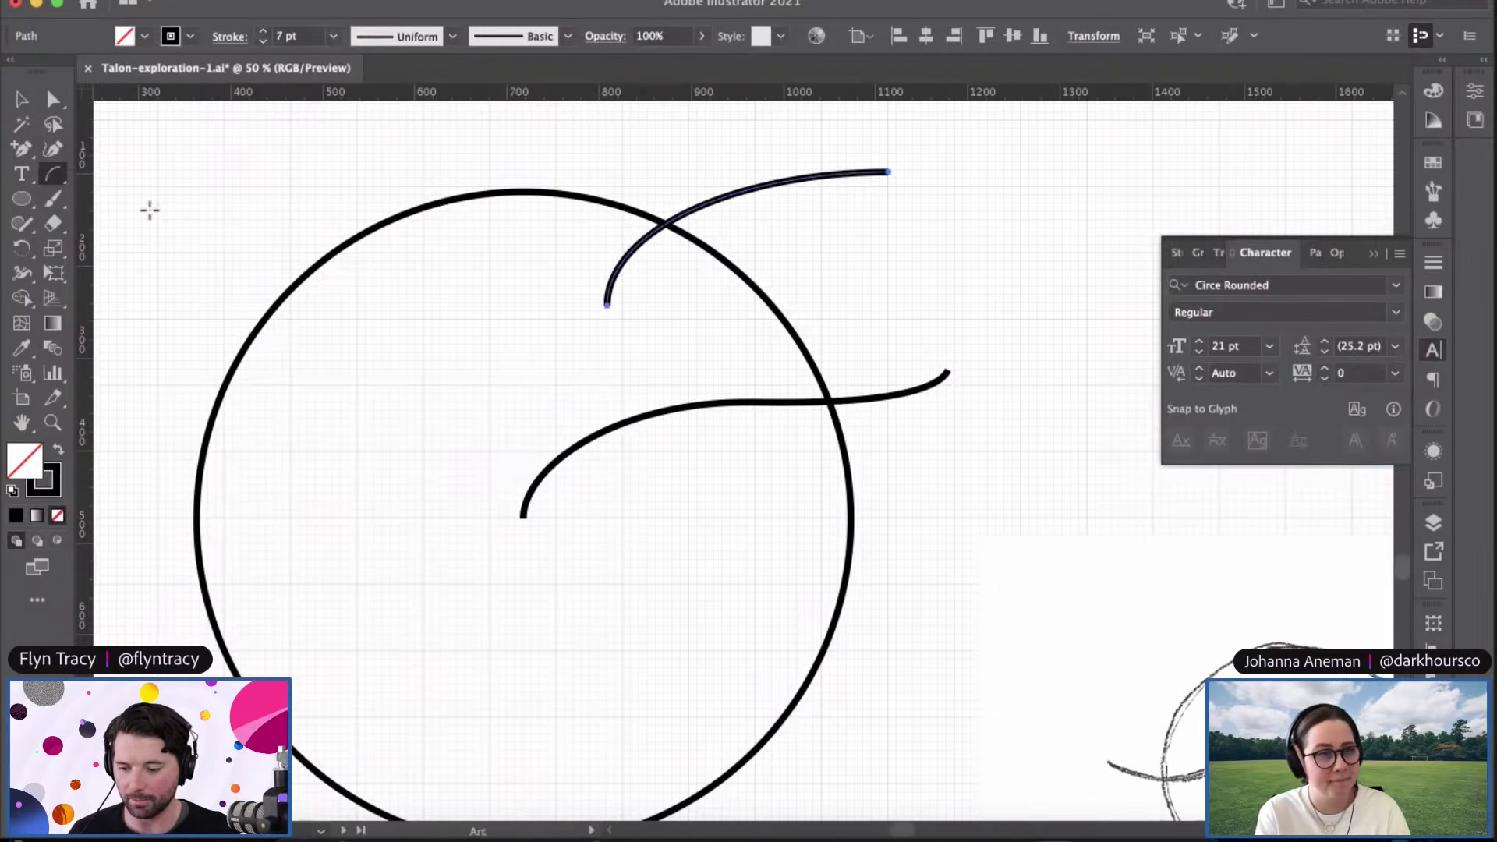
# Step: Delete the trial arc that crosses the circle's upper-right edge, leaving the original brow curve
pyautogui.click(53, 99)
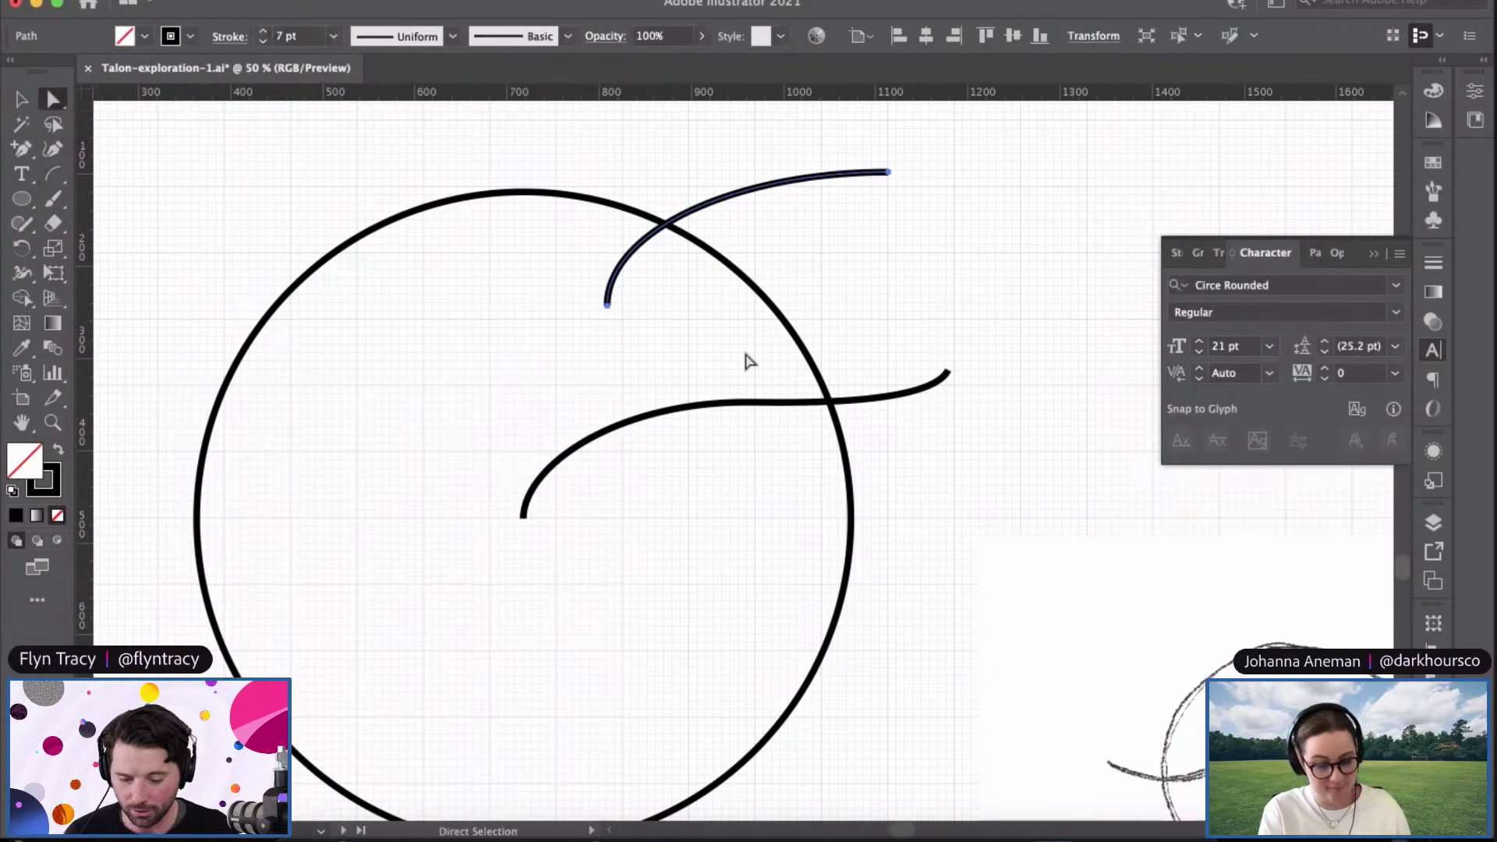
pyautogui.press('super+equal')
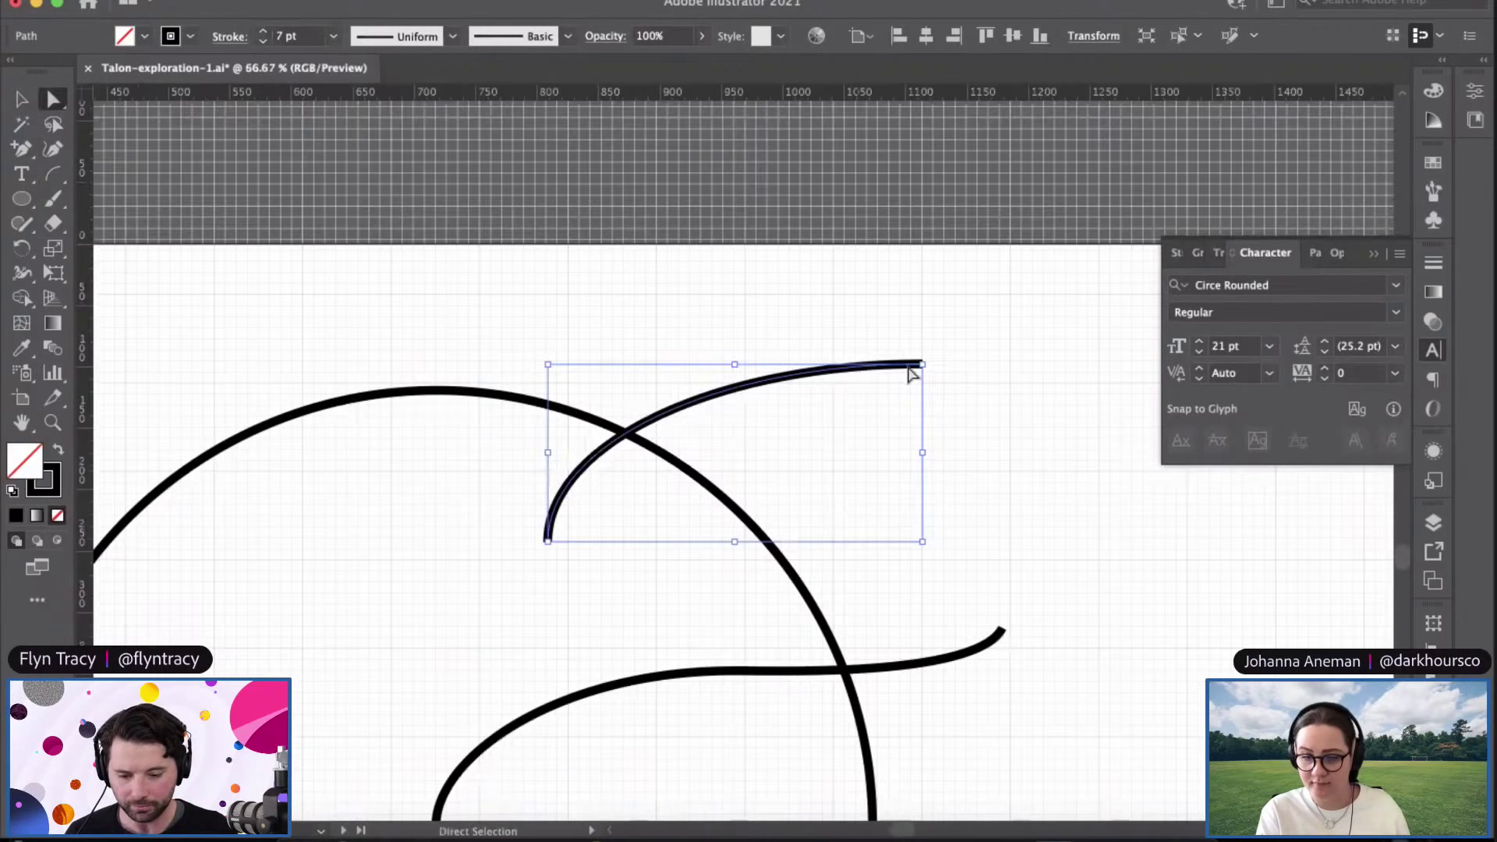
pyautogui.click(924, 364)
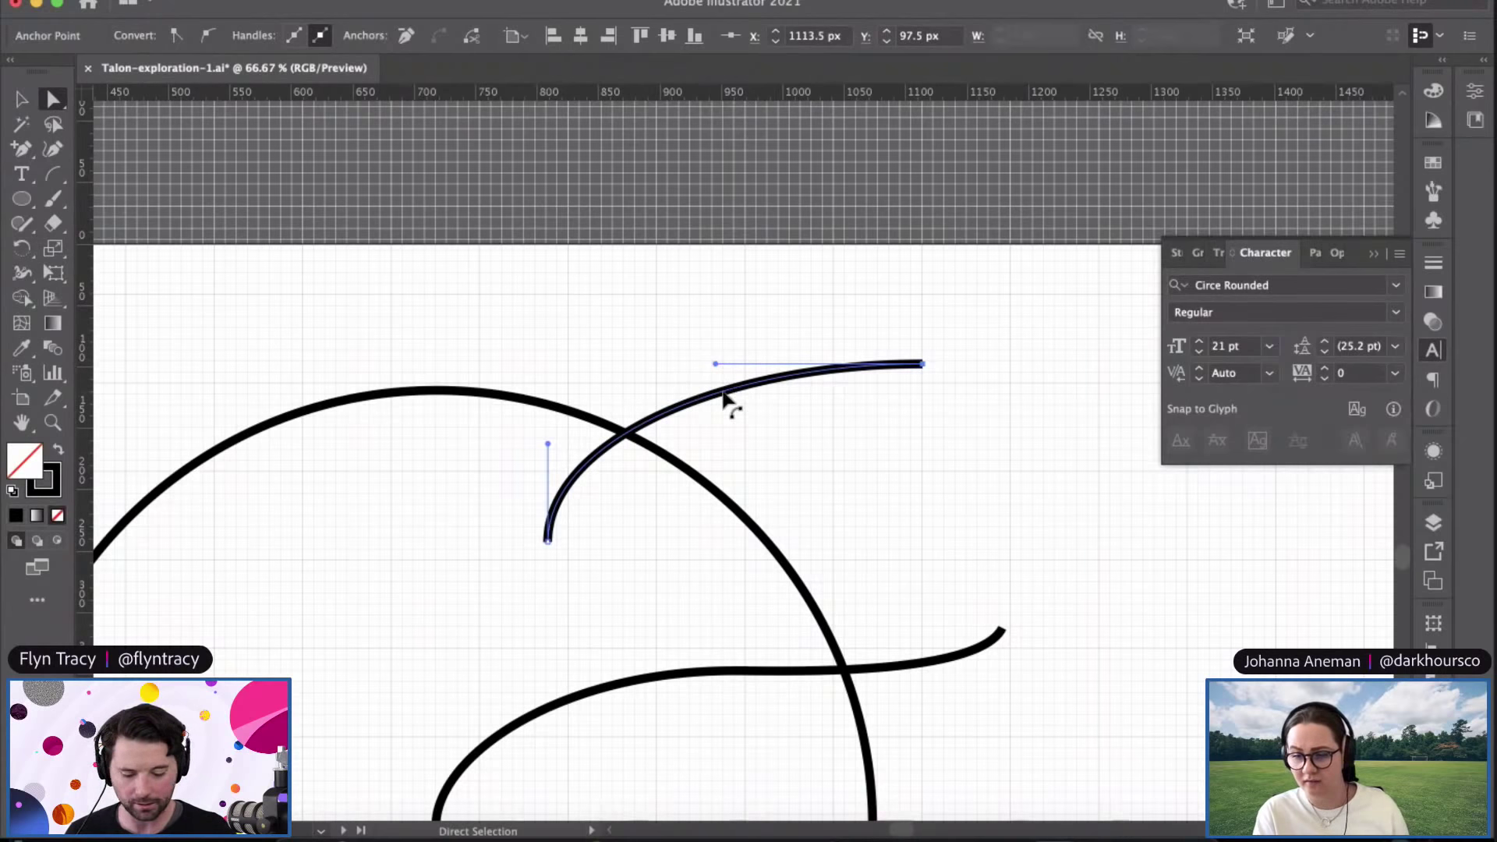
pyautogui.press('Delete')
pyautogui.press('v')
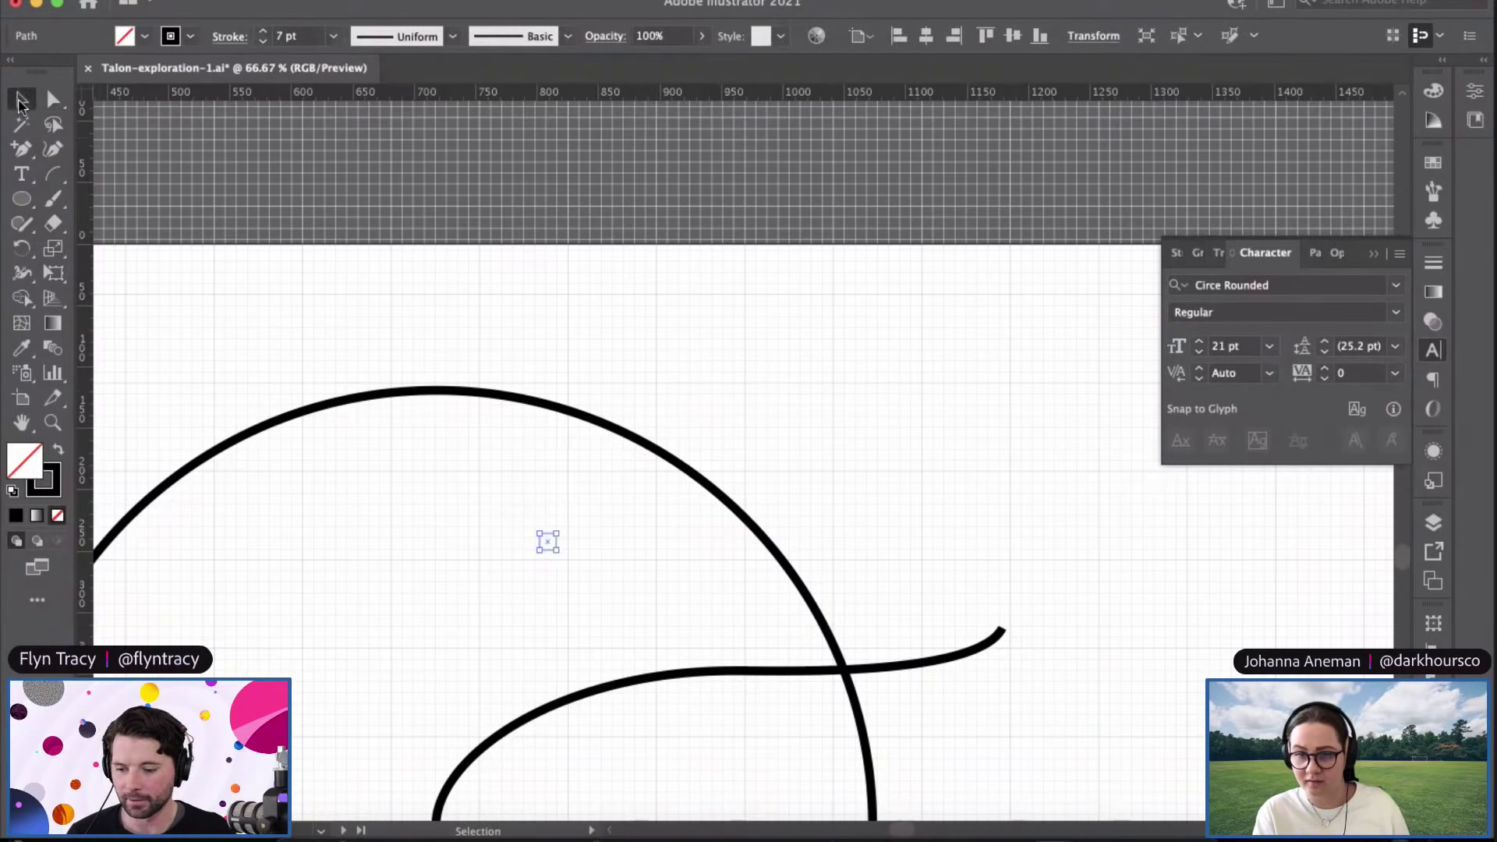
pyautogui.click(856, 344)
# Step: Give the brow curve's stroke a round cap and a round corner join
pyautogui.moveTo(789, 512); pyautogui.dragTo(826, 271)
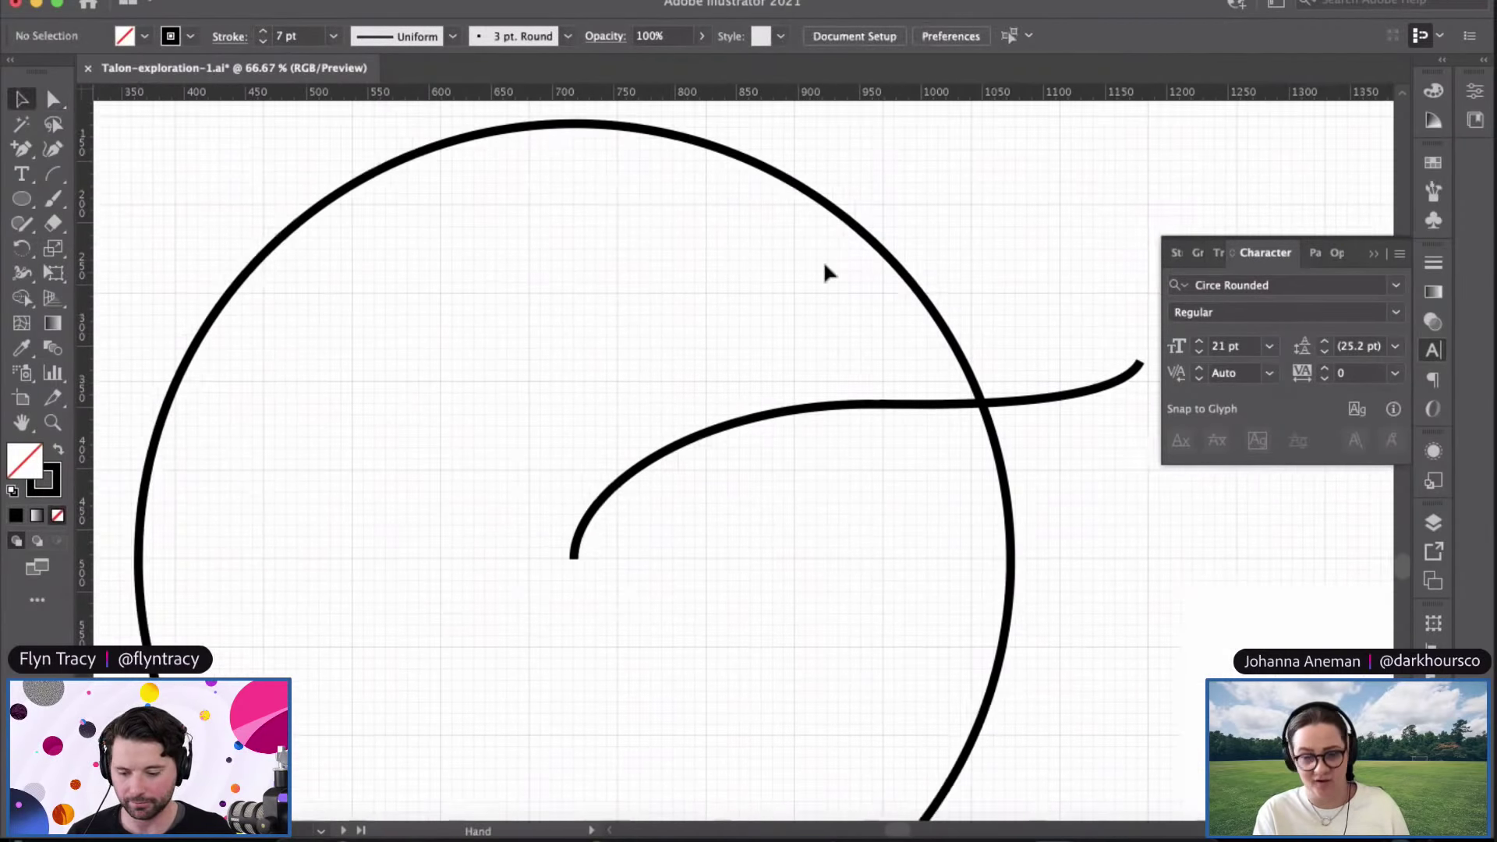
pyautogui.click(646, 427)
pyautogui.click(646, 427)
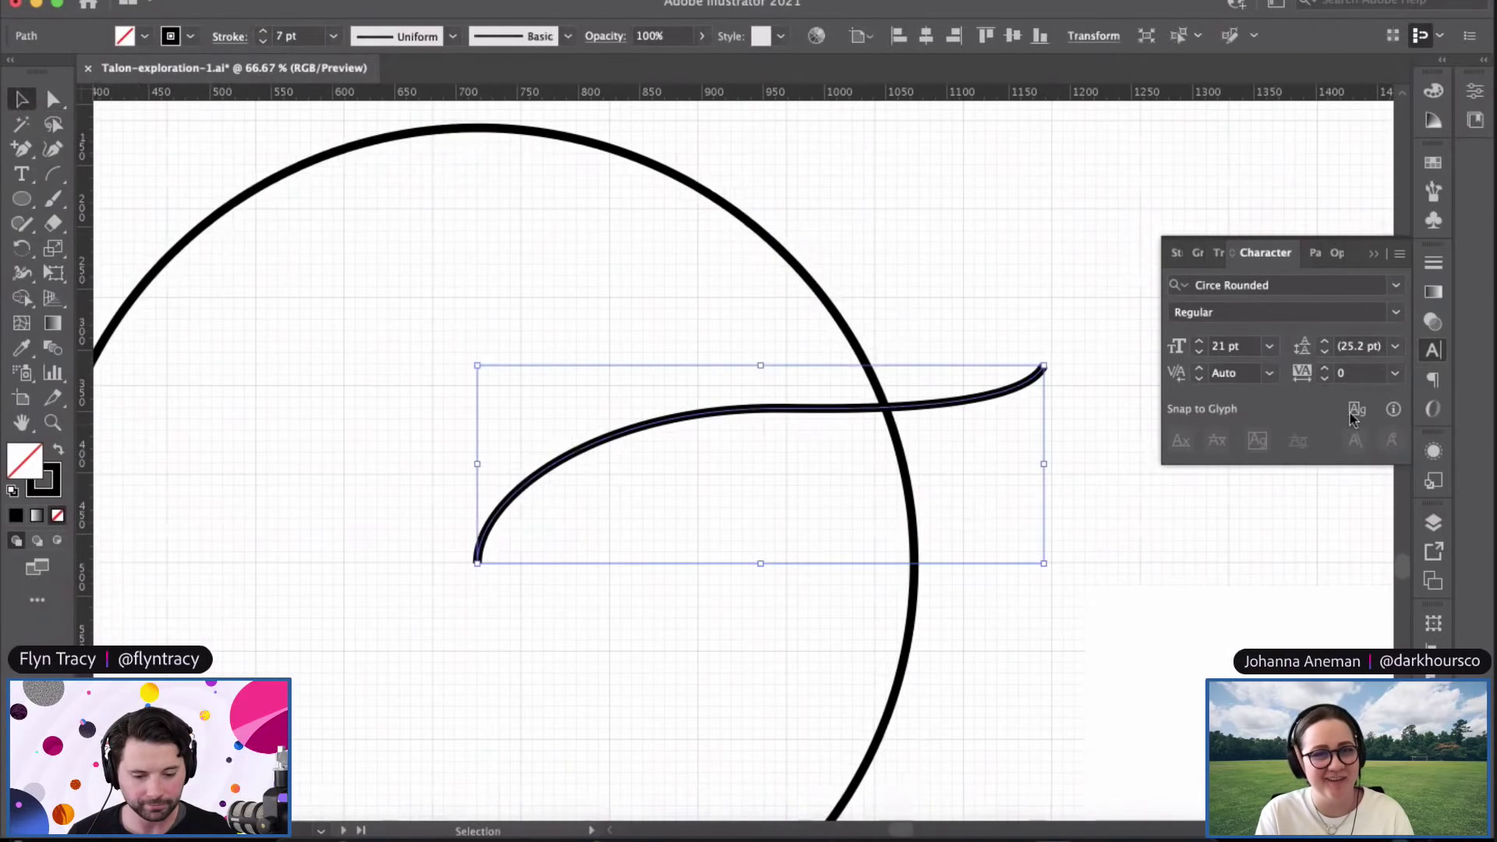
pyautogui.click(1439, 269)
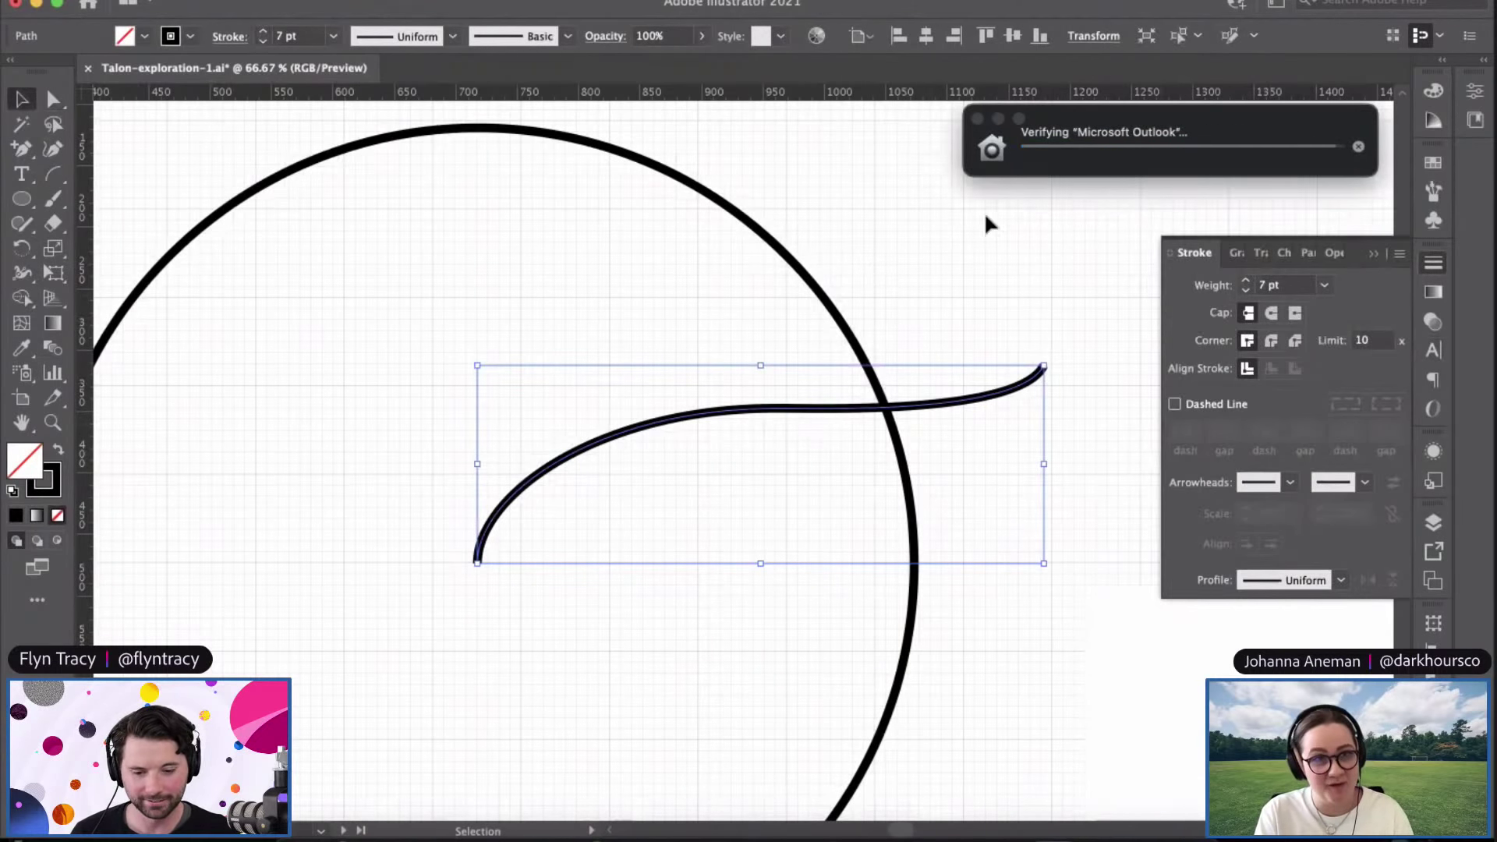
pyautogui.click(1358, 147)
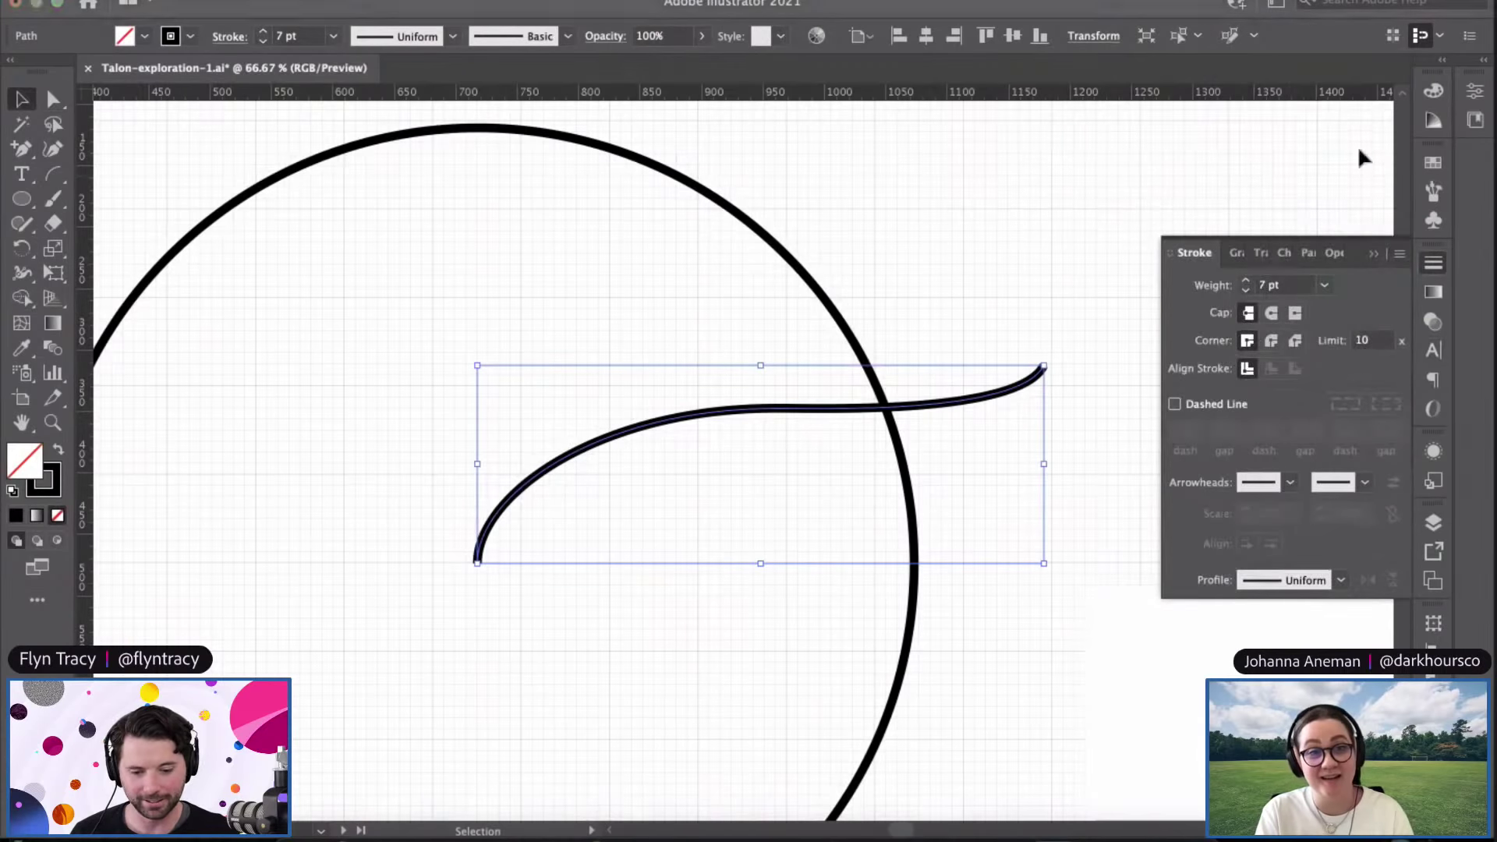
pyautogui.click(1271, 312)
pyautogui.click(1271, 341)
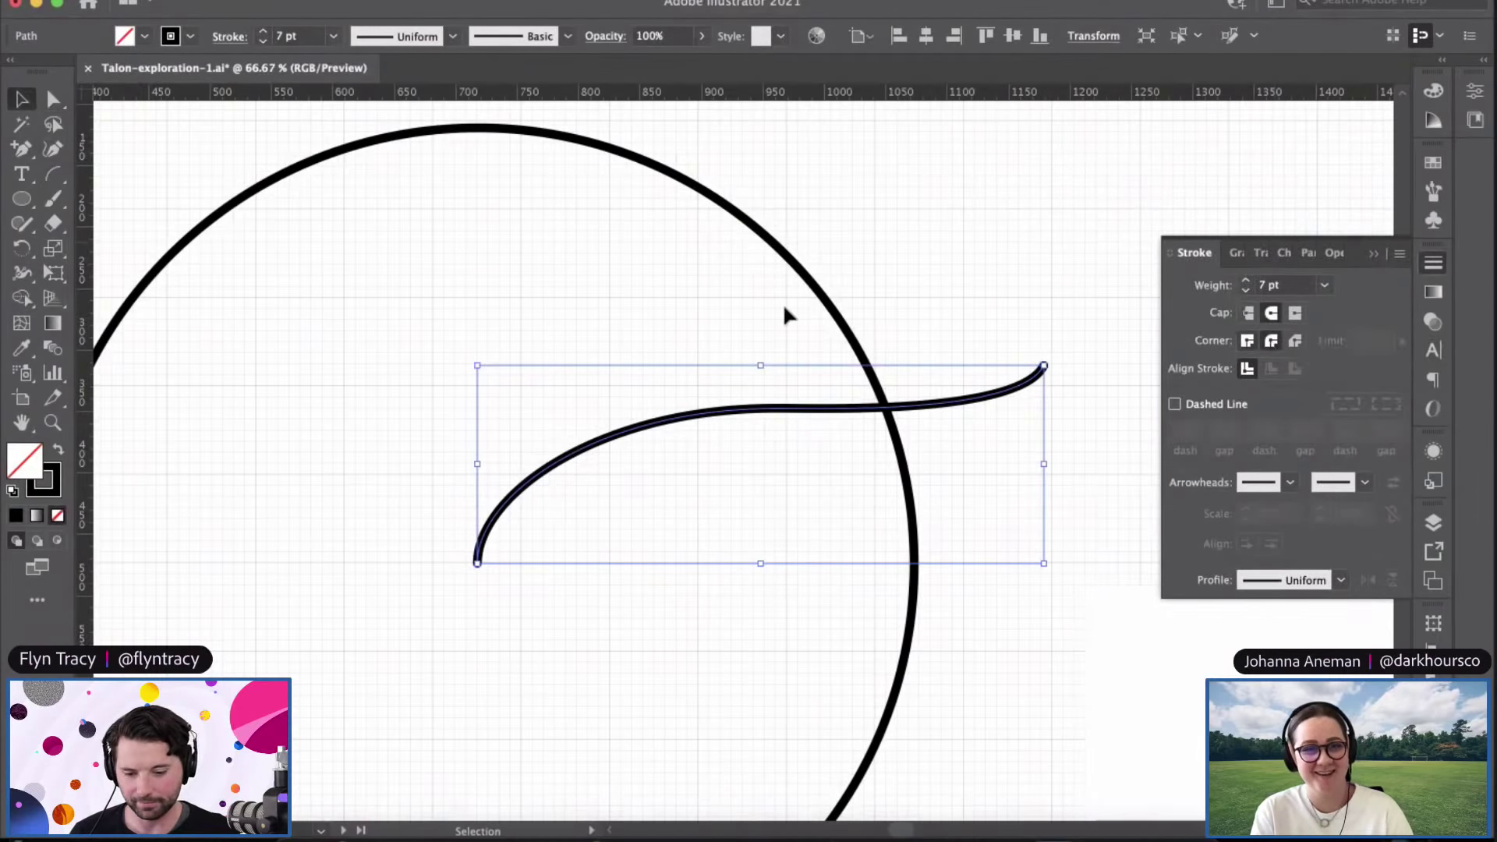
pyautogui.click(322, 311)
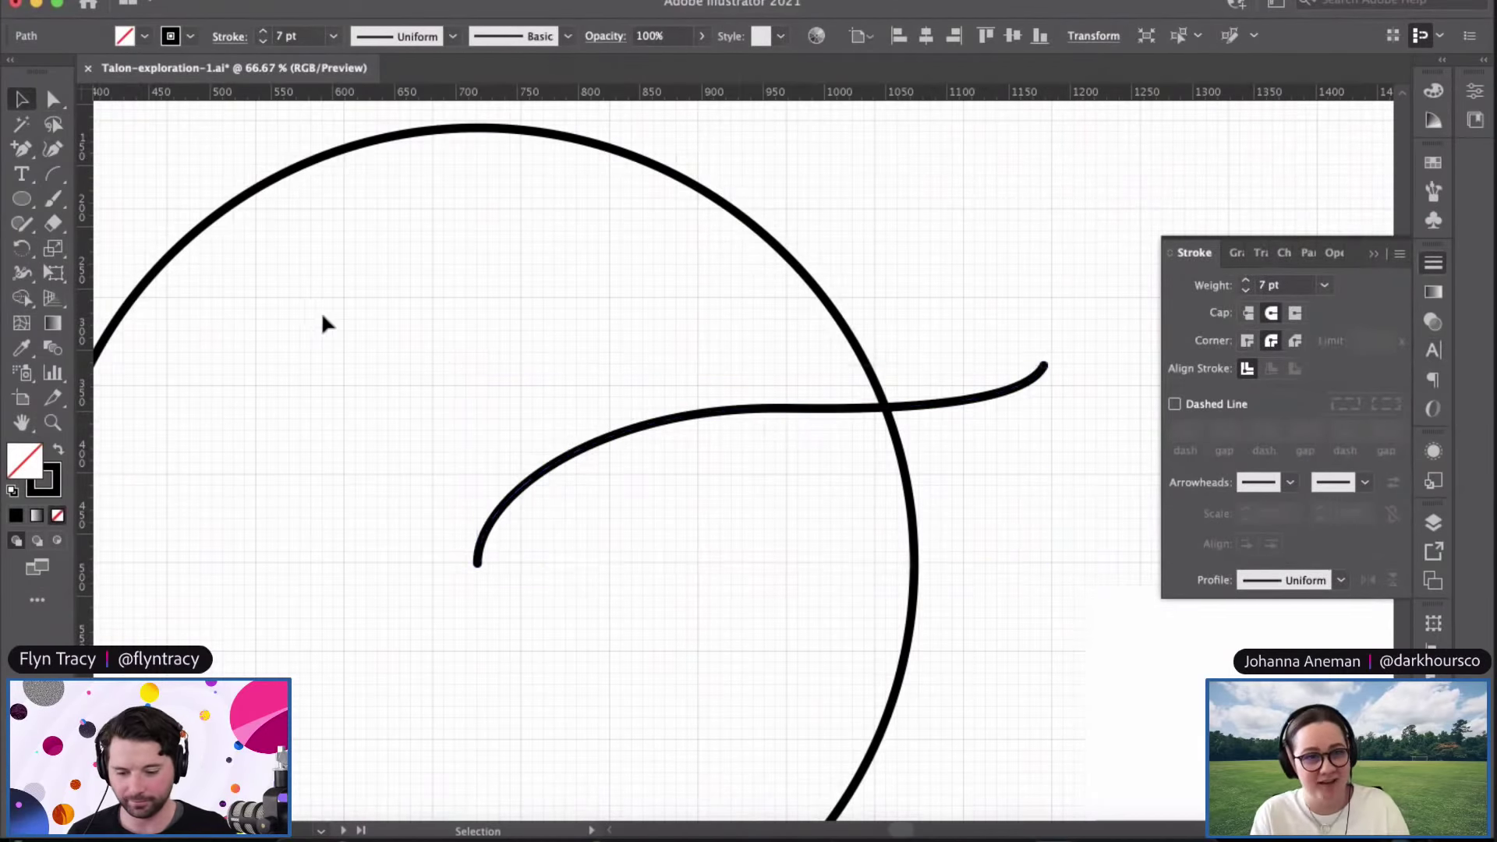
# Step: Lengthen both horizontal handles of the brow curve's middle anchor point to make the curve fuller and flatter, and deselect it
pyautogui.scroll(-2, 468, 315)
pyautogui.click(811, 354)
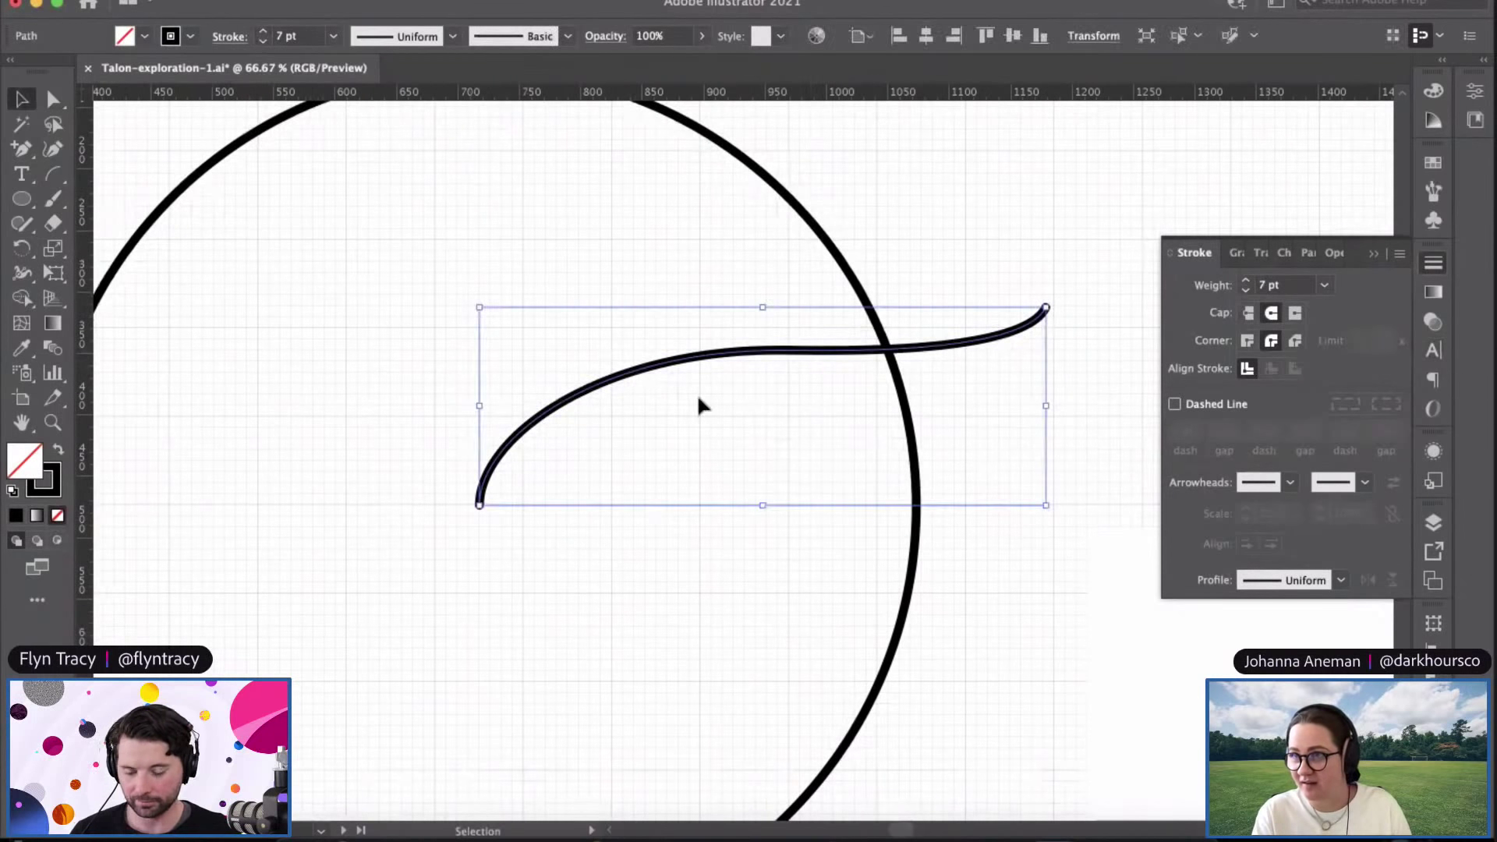
pyautogui.click(54, 101)
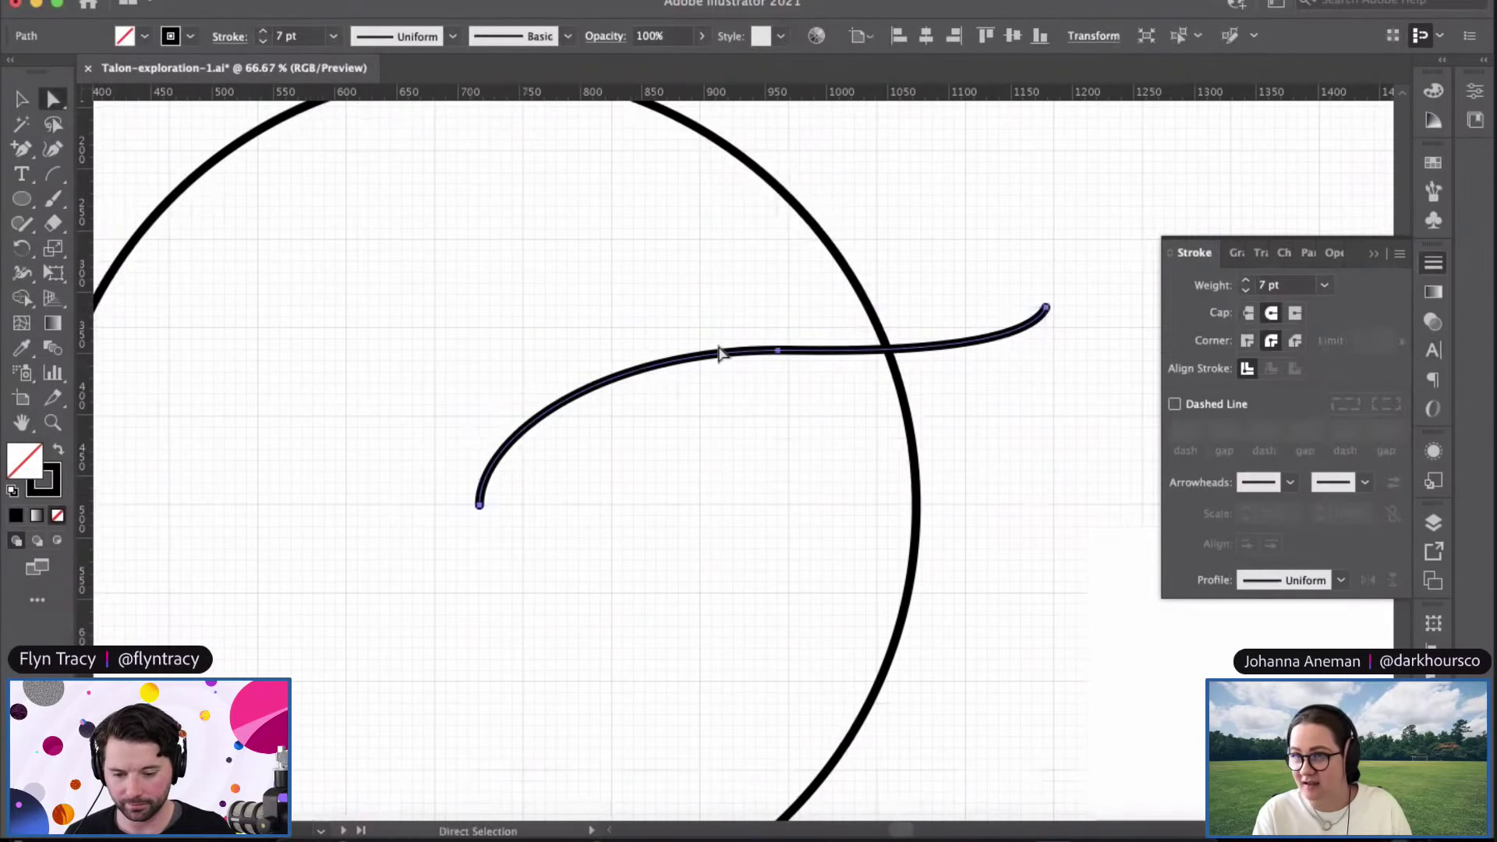
pyautogui.click(778, 351)
pyautogui.moveTo(593, 351); pyautogui.dragTo(559, 351)
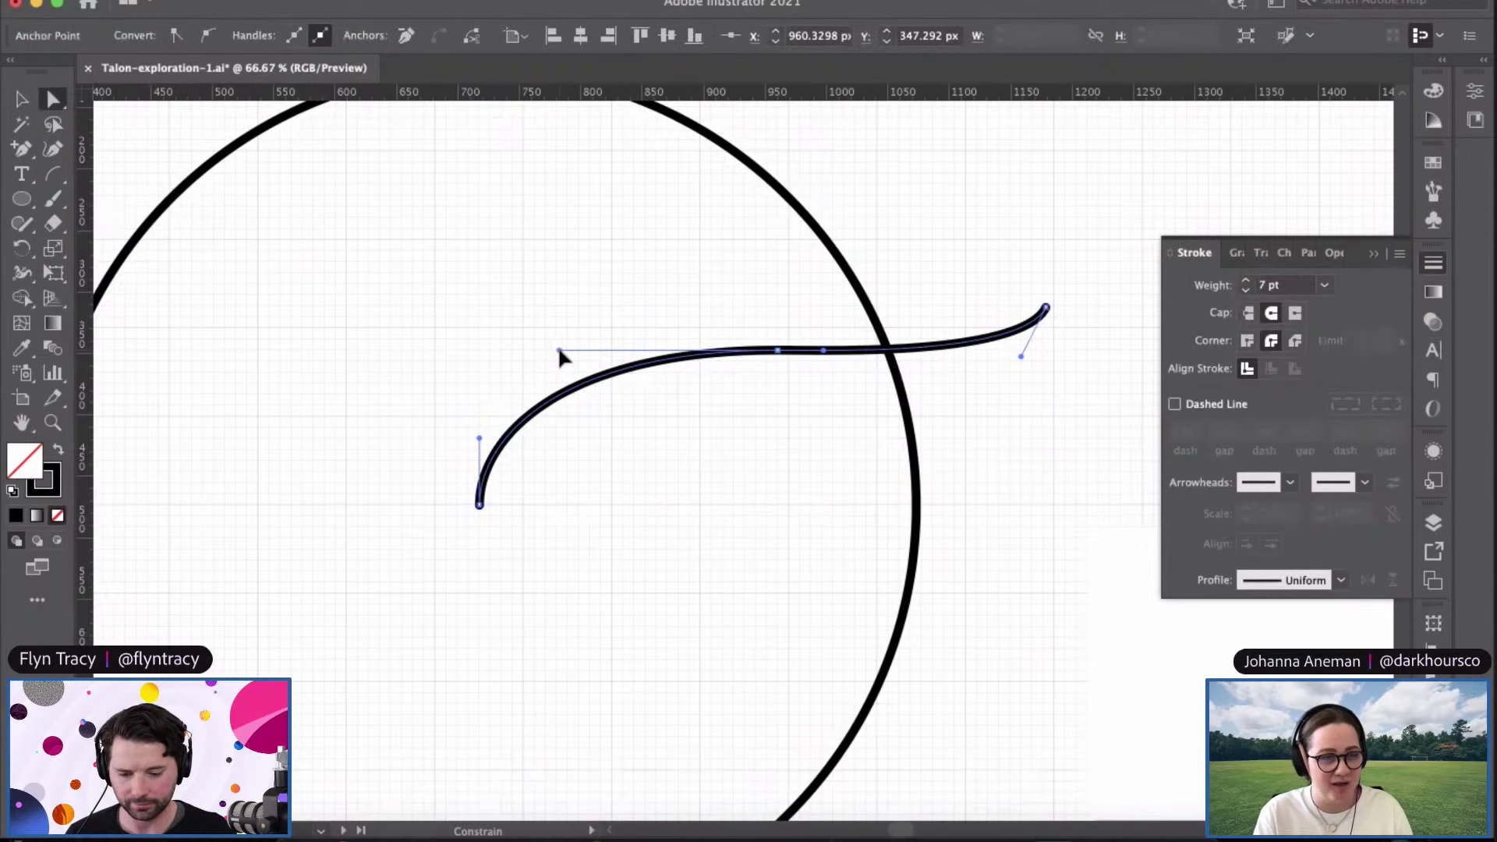
pyautogui.moveTo(823, 352); pyautogui.dragTo(882, 351)
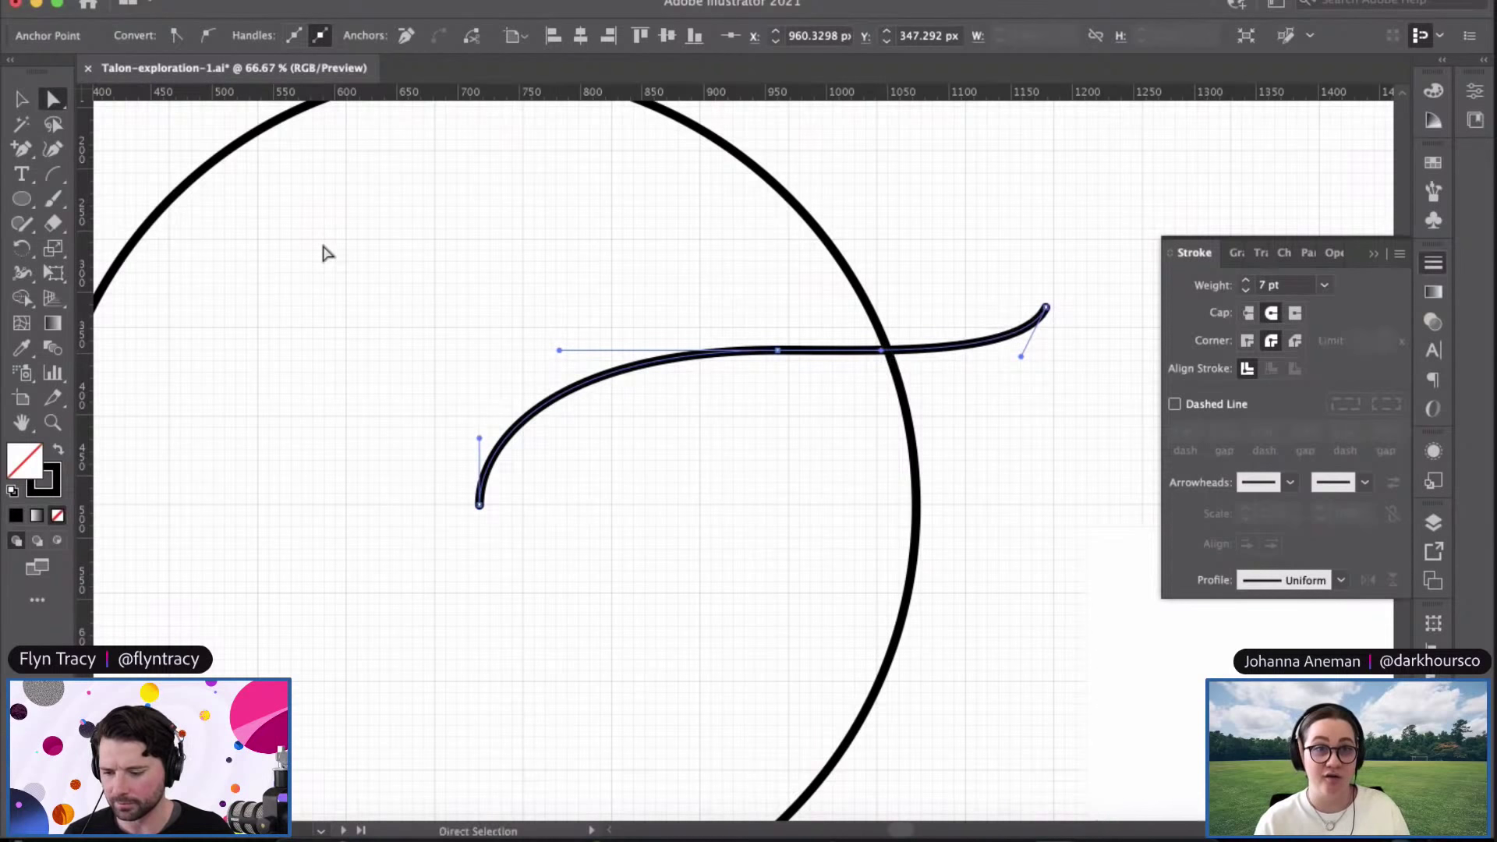
pyautogui.click(22, 99)
pyautogui.click(407, 343)
pyautogui.hscroll(-4, 471, 340)
pyautogui.hscroll(1, 471, 343)
pyautogui.press('super+minus')
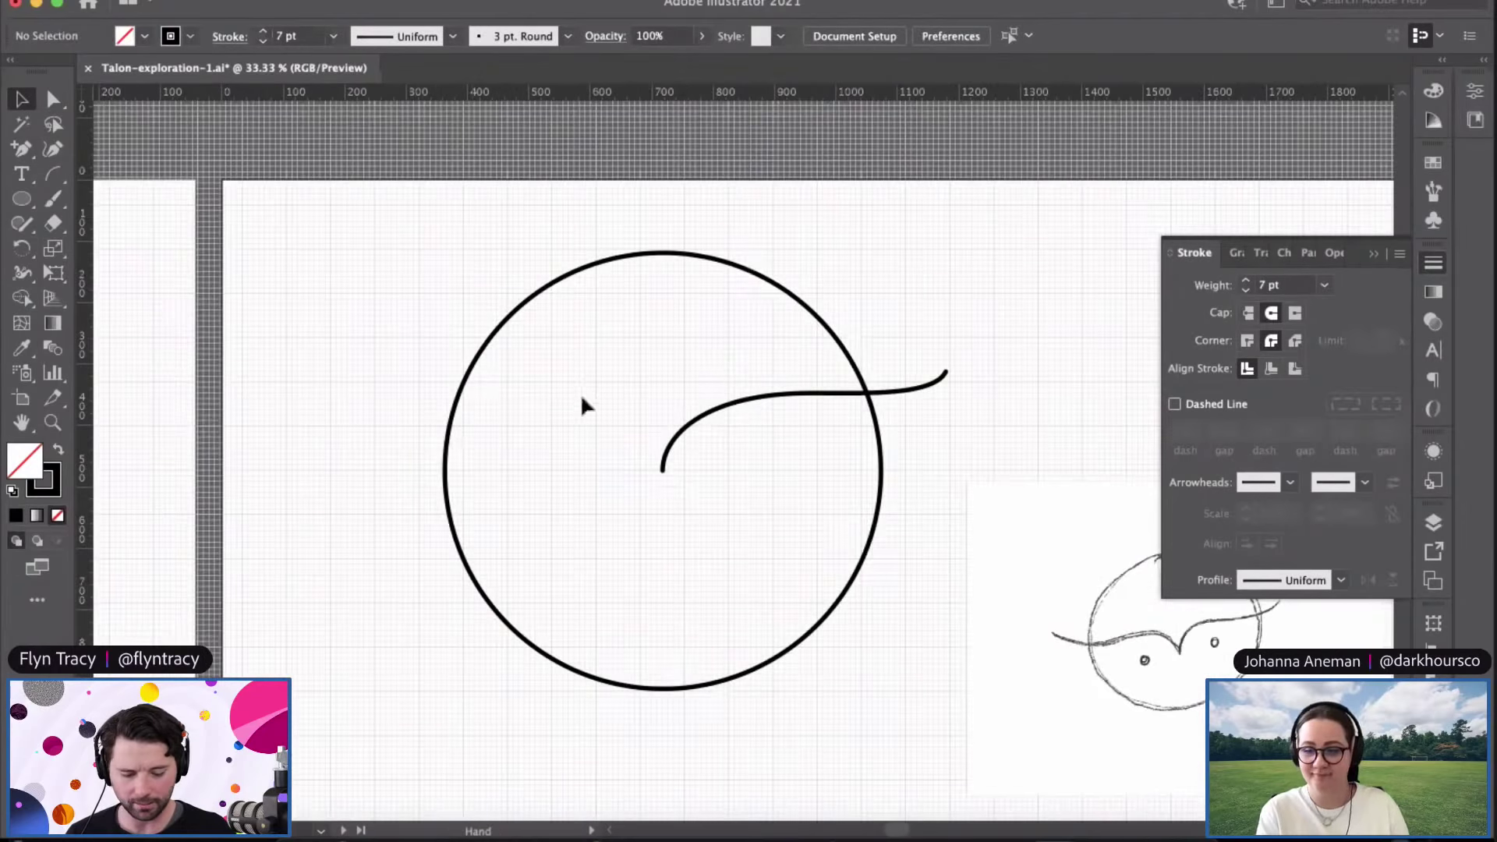
pyautogui.scroll(-1, 583, 399)
pyautogui.scroll(3, 592, 405)
pyautogui.hscroll(-2, 641, 419)
pyautogui.scroll(1, 640, 419)
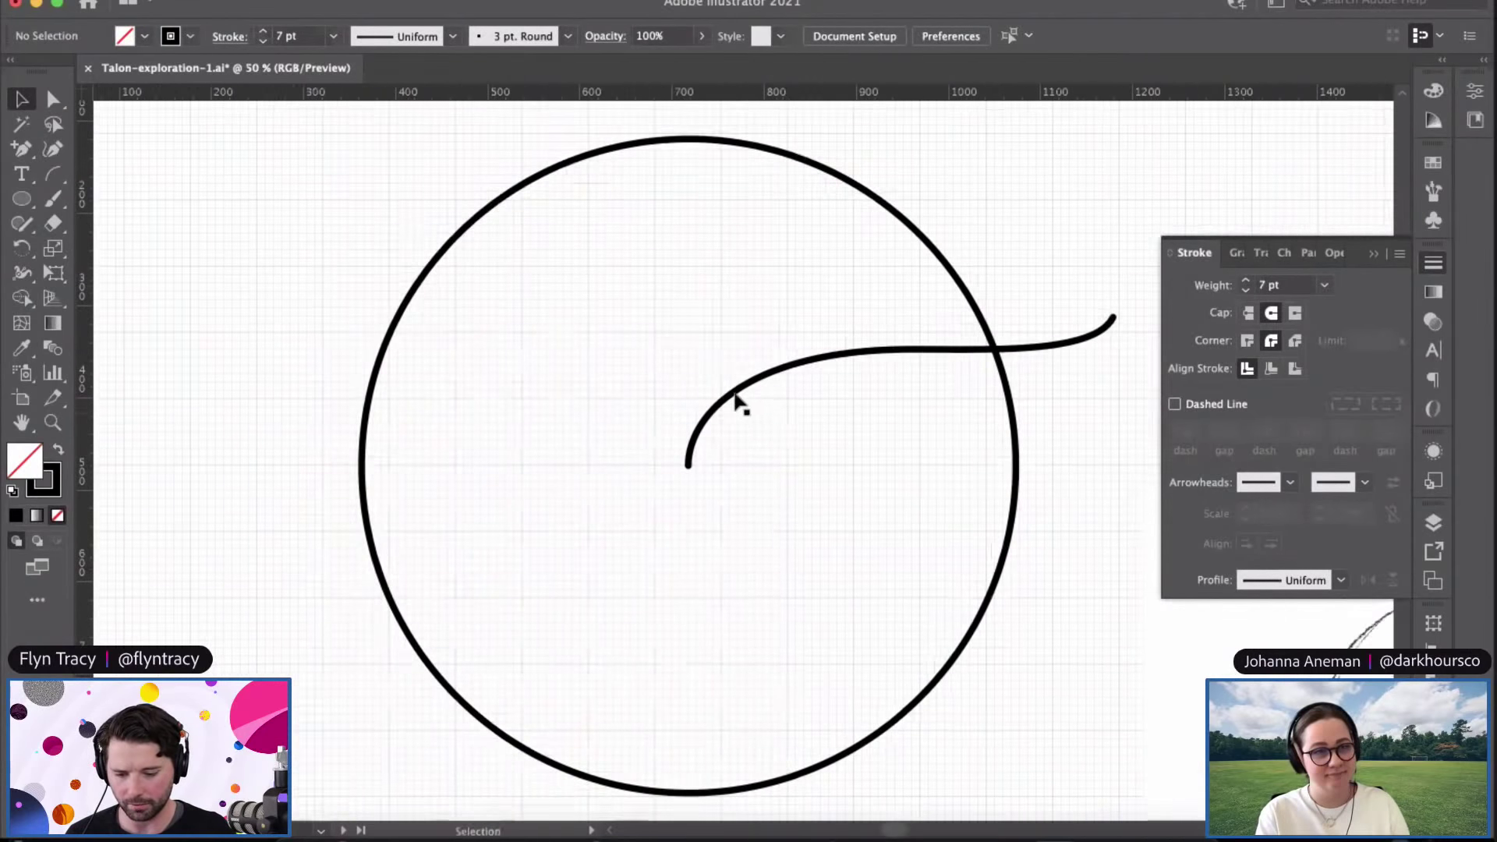
# Step: Duplicate the brow curve to the left and reflect the copy across the vertical axis
pyautogui.keyDown('alt'); pyautogui.moveTo(733, 398); pyautogui.dragTo(267, 388); pyautogui.keyUp('alt')
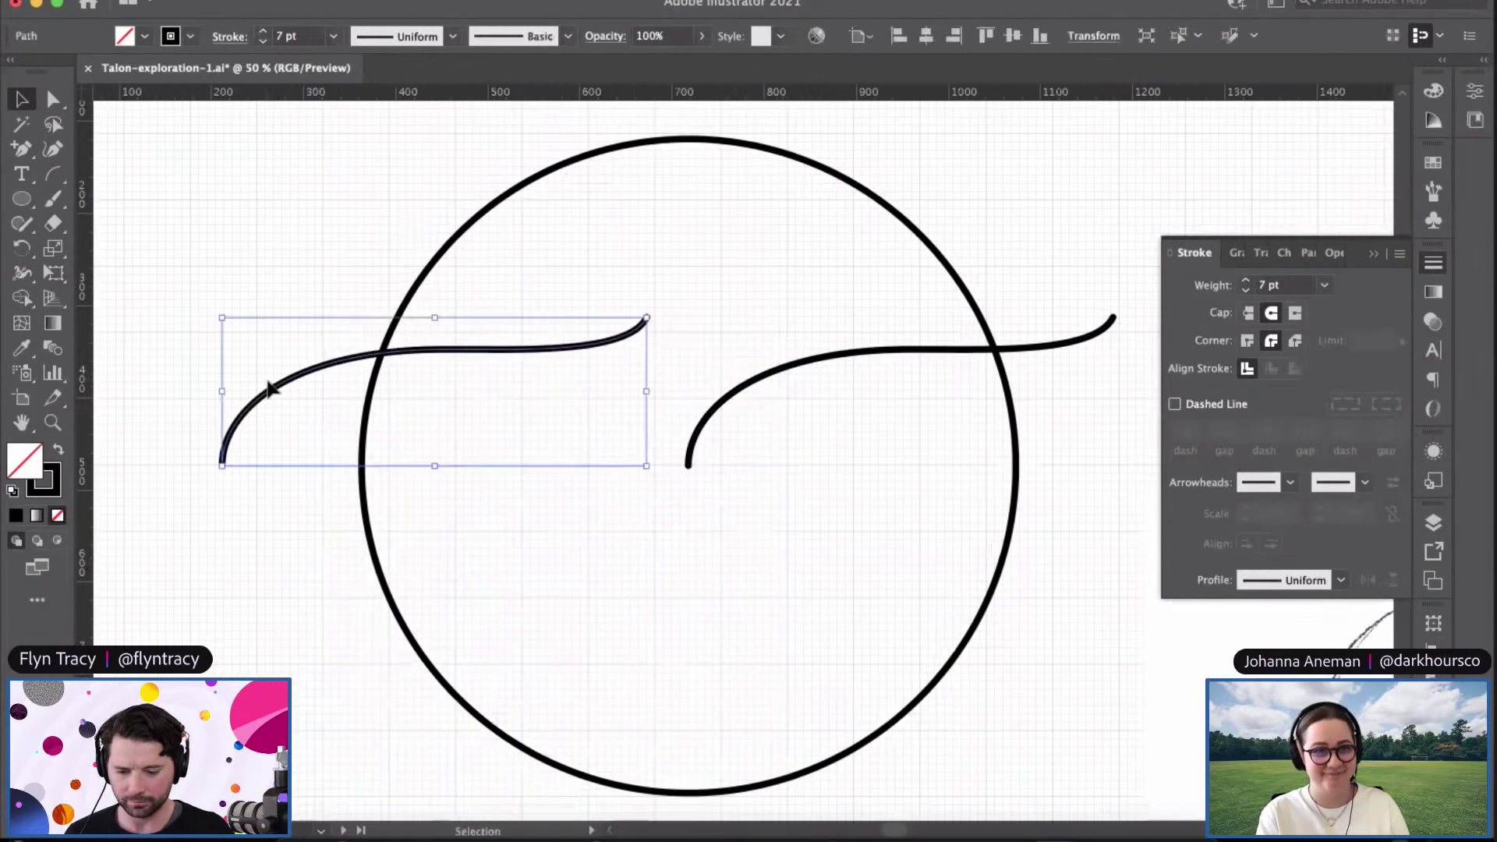
pyautogui.rightClick(351, 361)
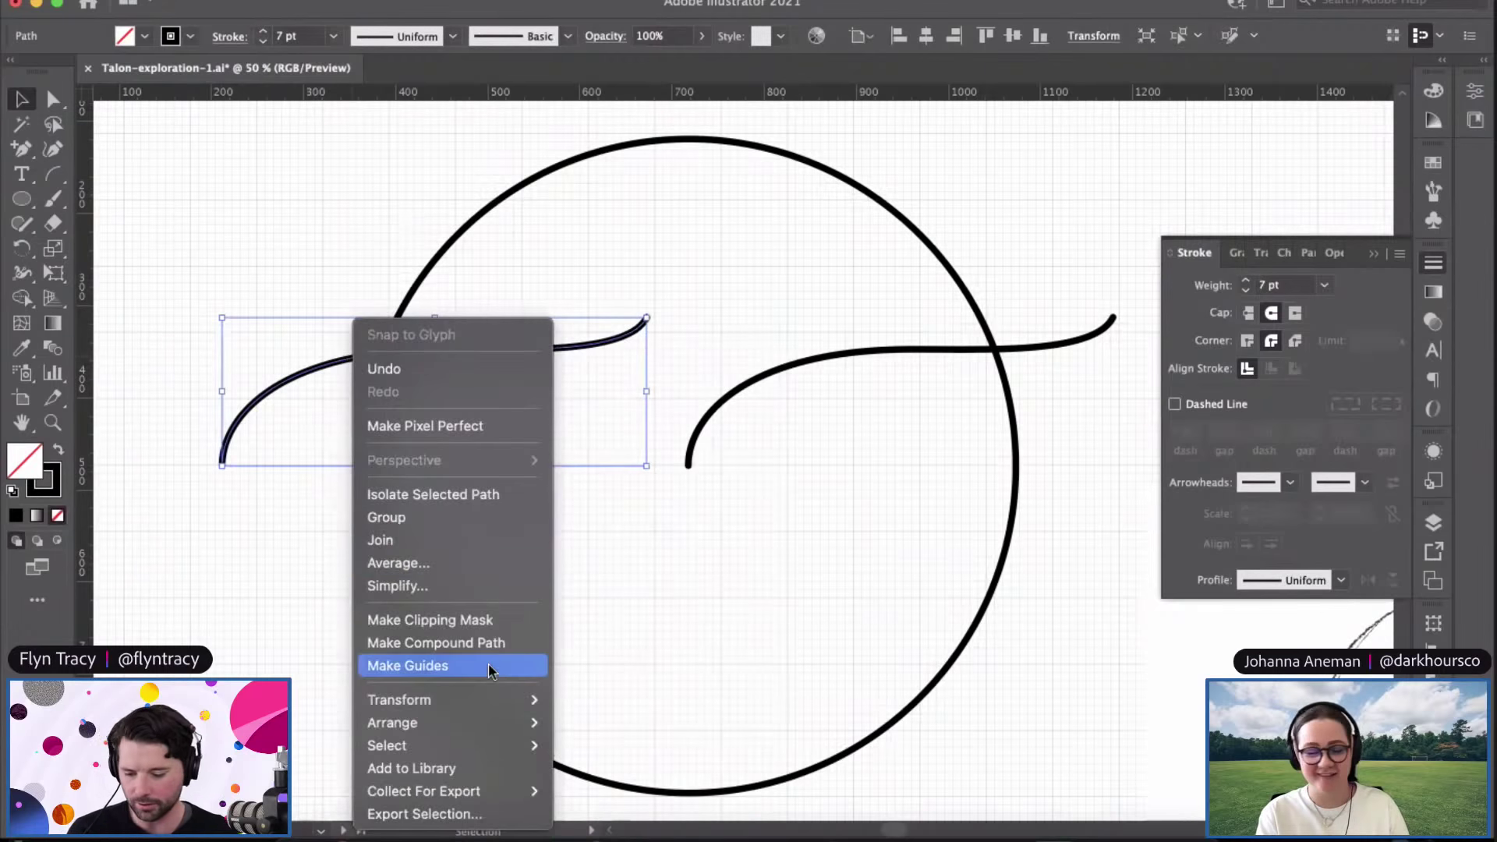
pyautogui.moveTo(485, 708)
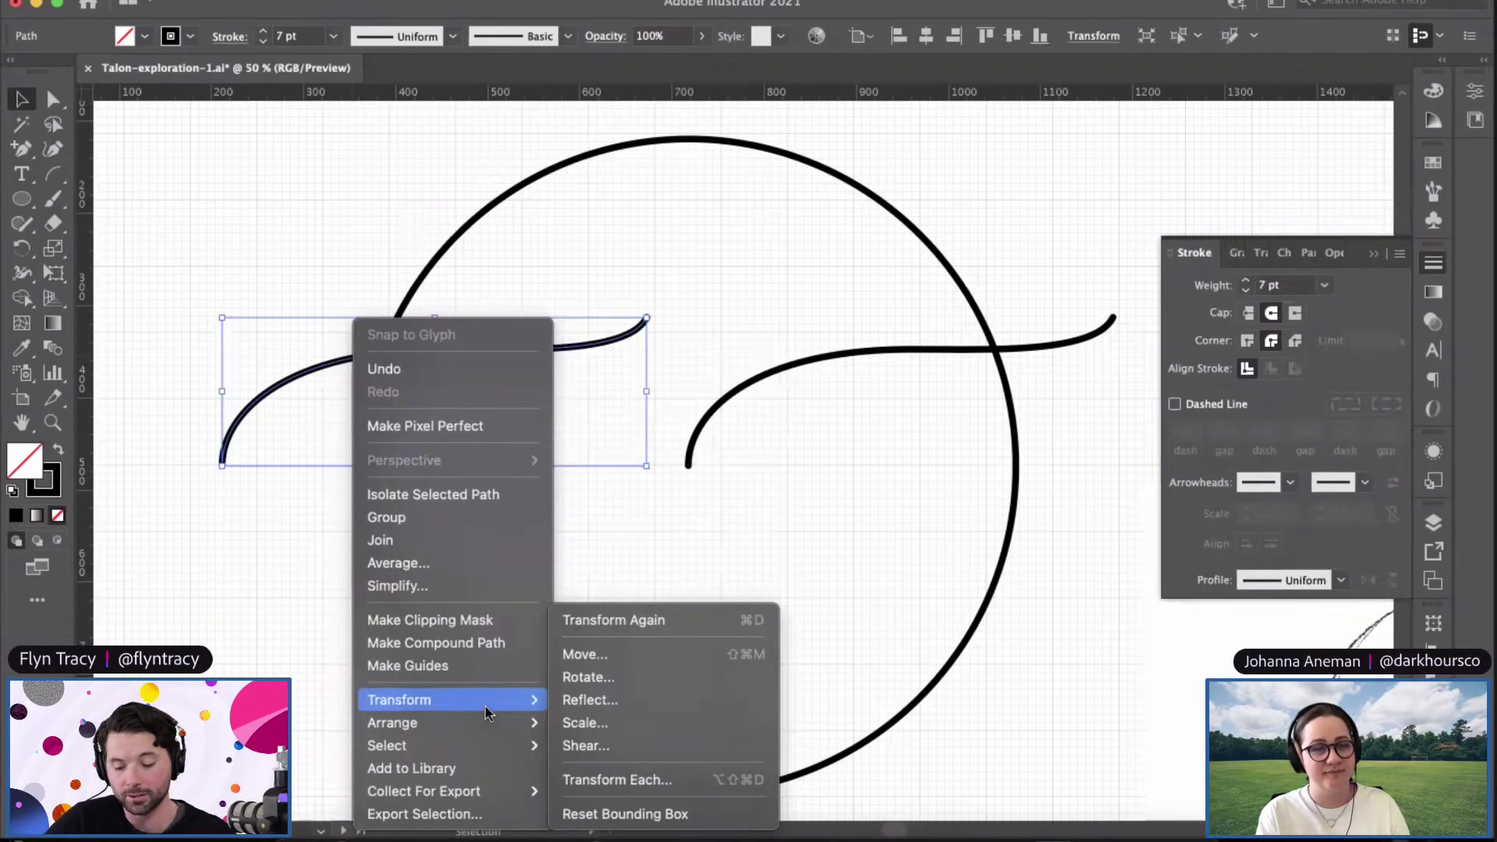
pyautogui.click(666, 700)
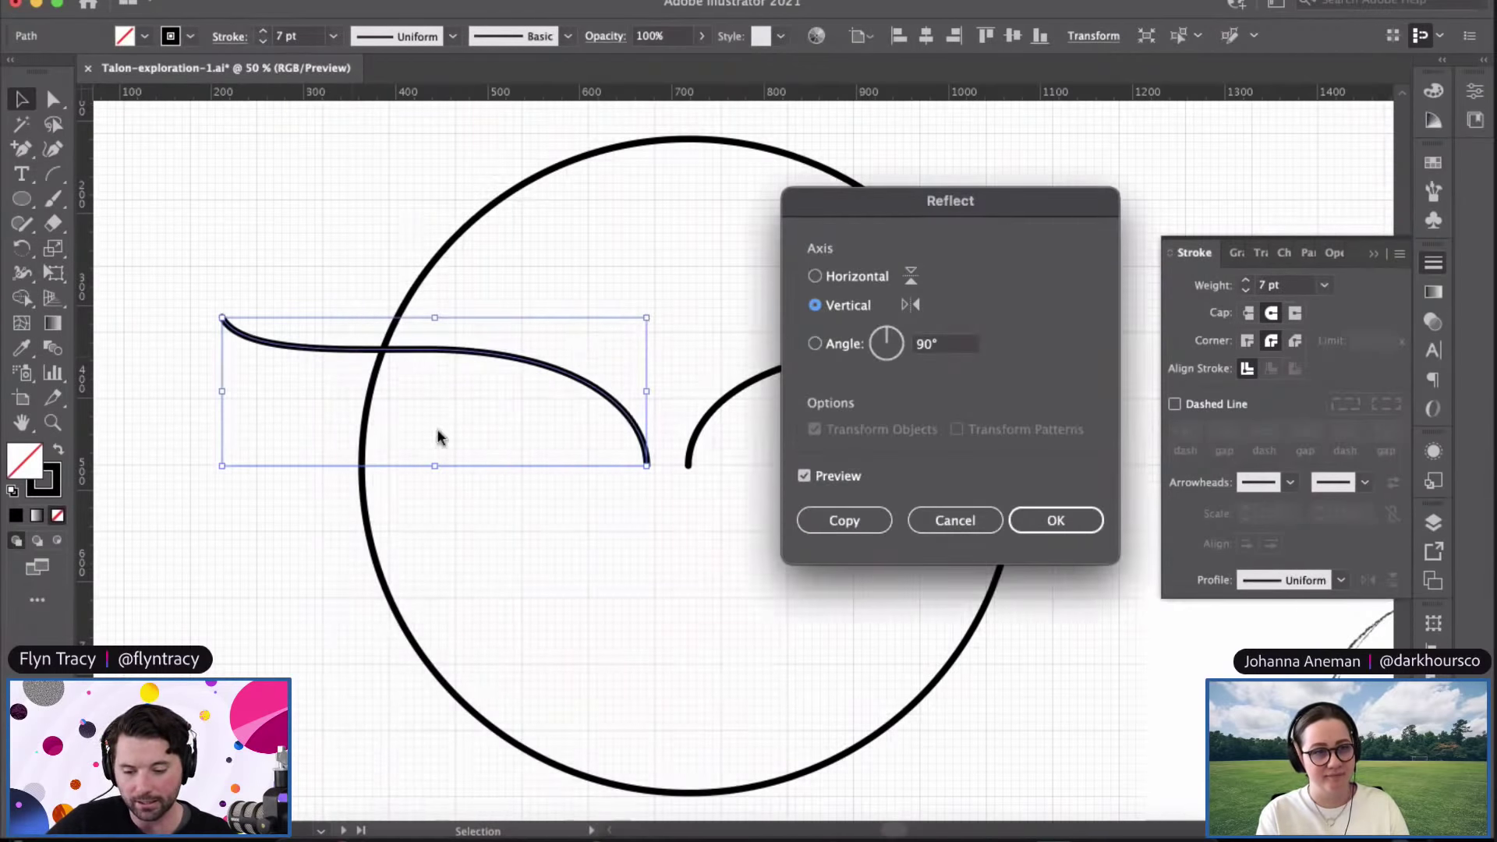
pyautogui.click(1053, 518)
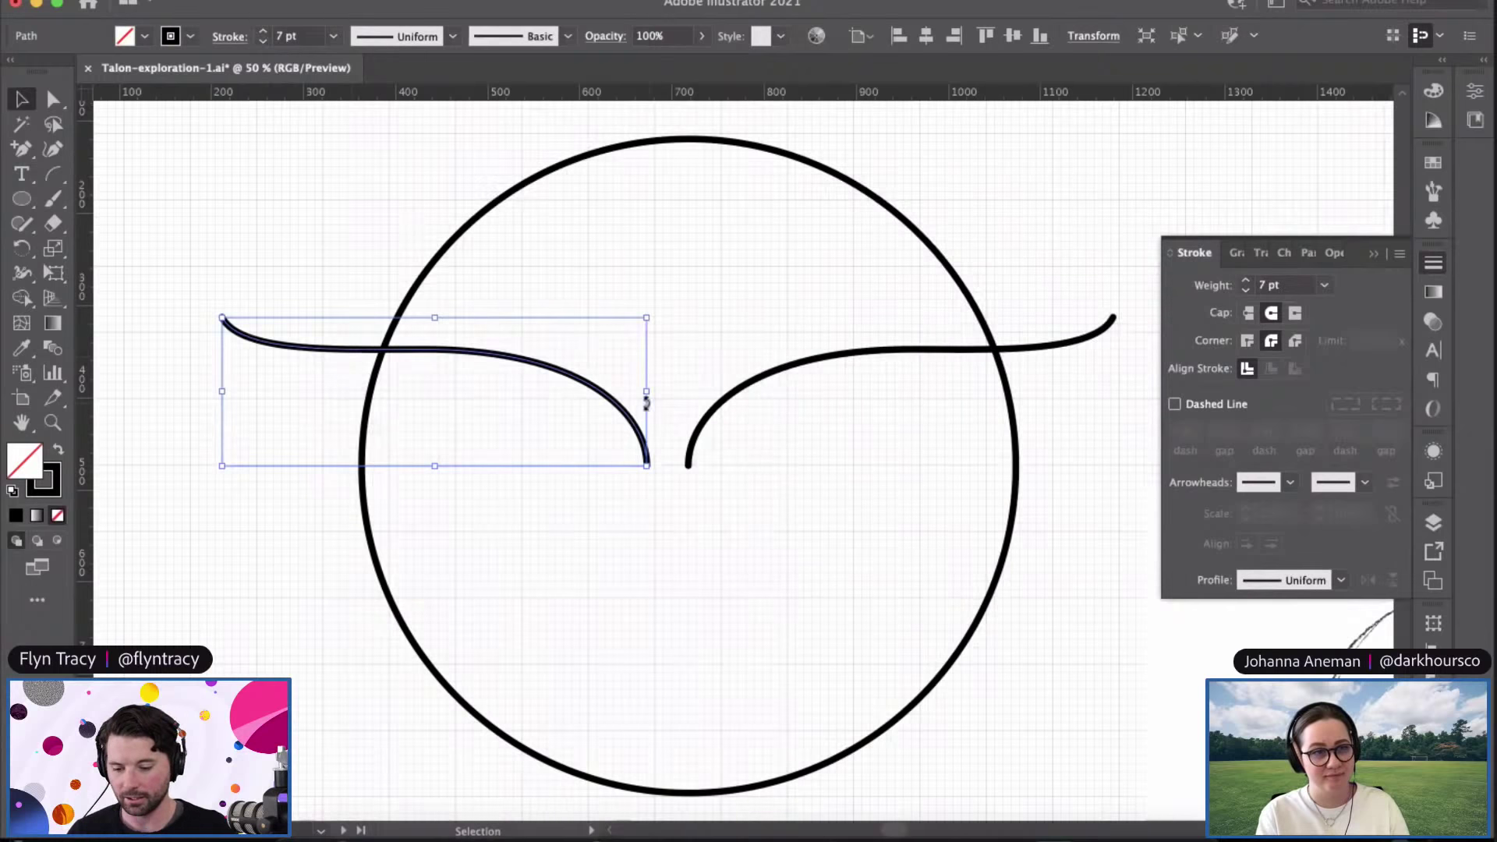
# Step: Move the mirrored brow so its lower end meets the original brow's lower end at the circle's center
pyautogui.moveTo(618, 396); pyautogui.dragTo(638, 392)
pyautogui.press('super+equal')
pyautogui.press('super+equal')
pyautogui.press('super+equal')
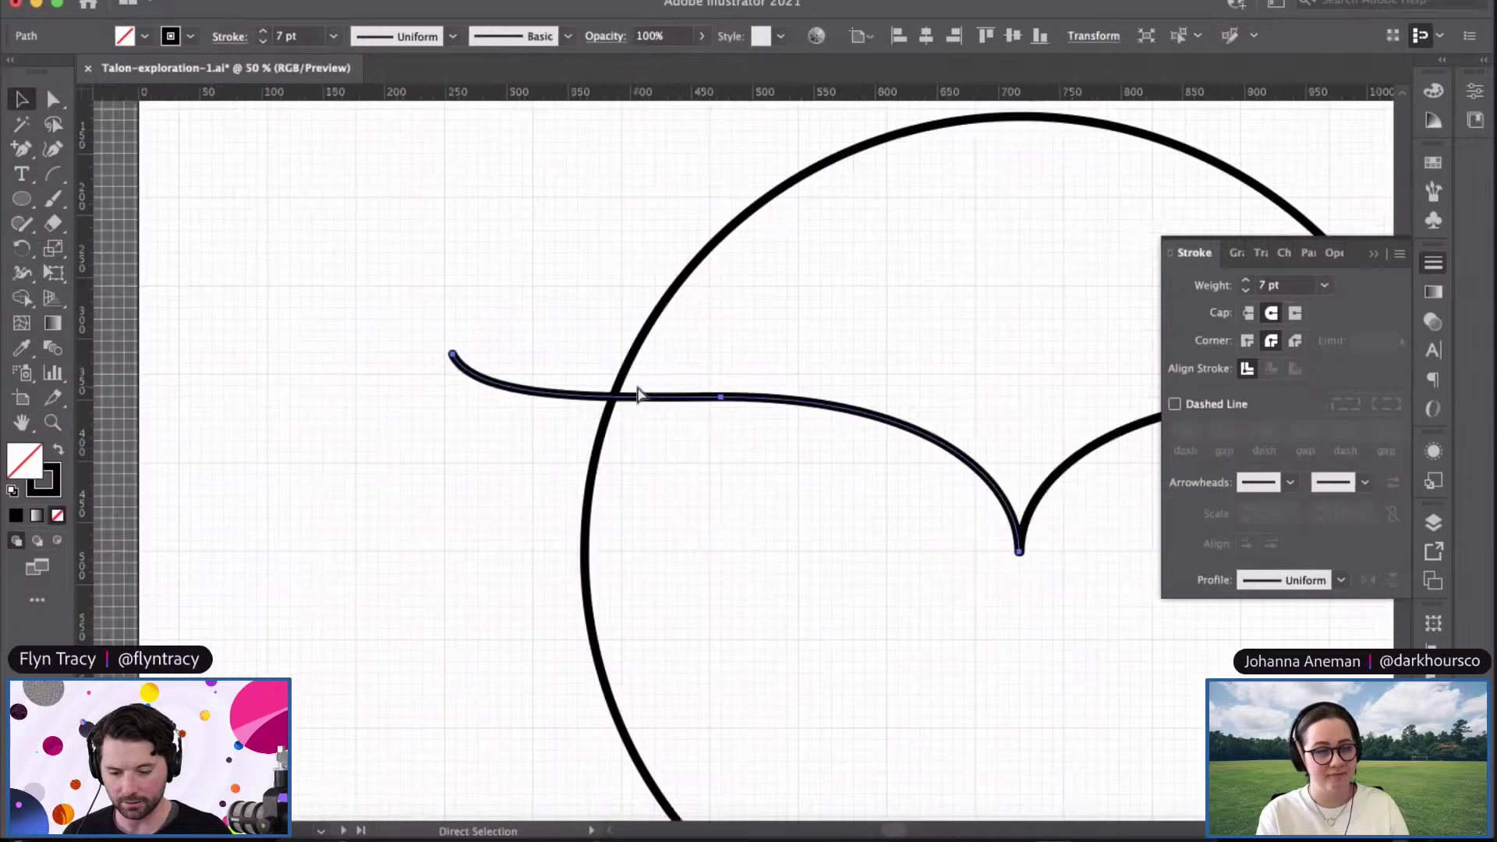
# Step: Nudge the left brow slightly to the right so both brows' lower endpoints overlap exactly in a single rounded tip
pyautogui.moveTo(933, 402); pyautogui.dragTo(351, 353)
pyautogui.moveTo(676, 472); pyautogui.dragTo(577, 404)
pyautogui.press('super+equal')
pyautogui.press('super+equal')
pyautogui.moveTo(899, 451); pyautogui.dragTo(256, 437)
pyautogui.scroll(-5, 401, 337)
pyautogui.hscroll(10, 401, 338)
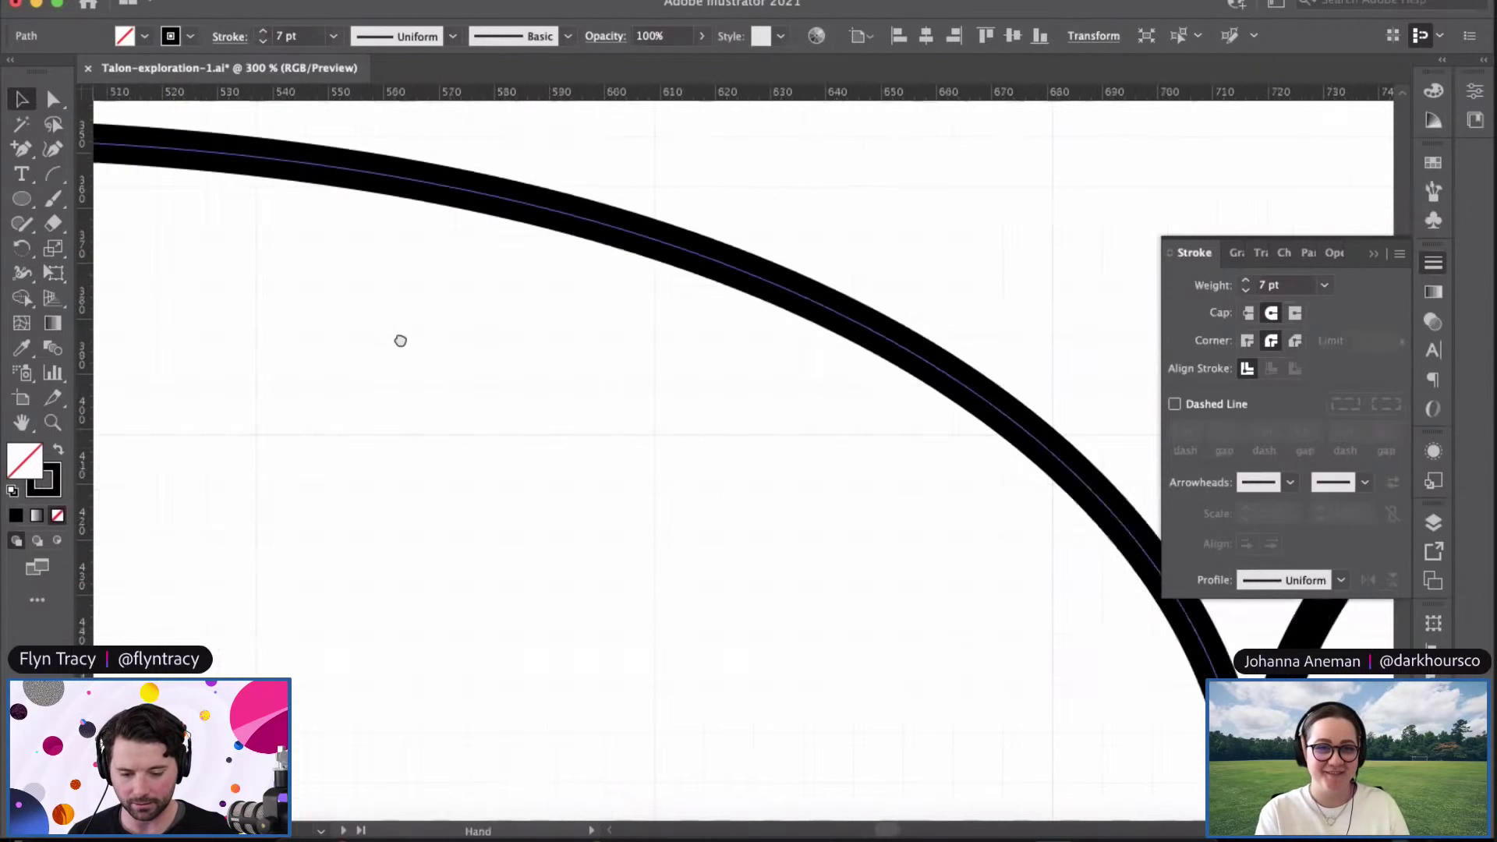
pyautogui.click(787, 378)
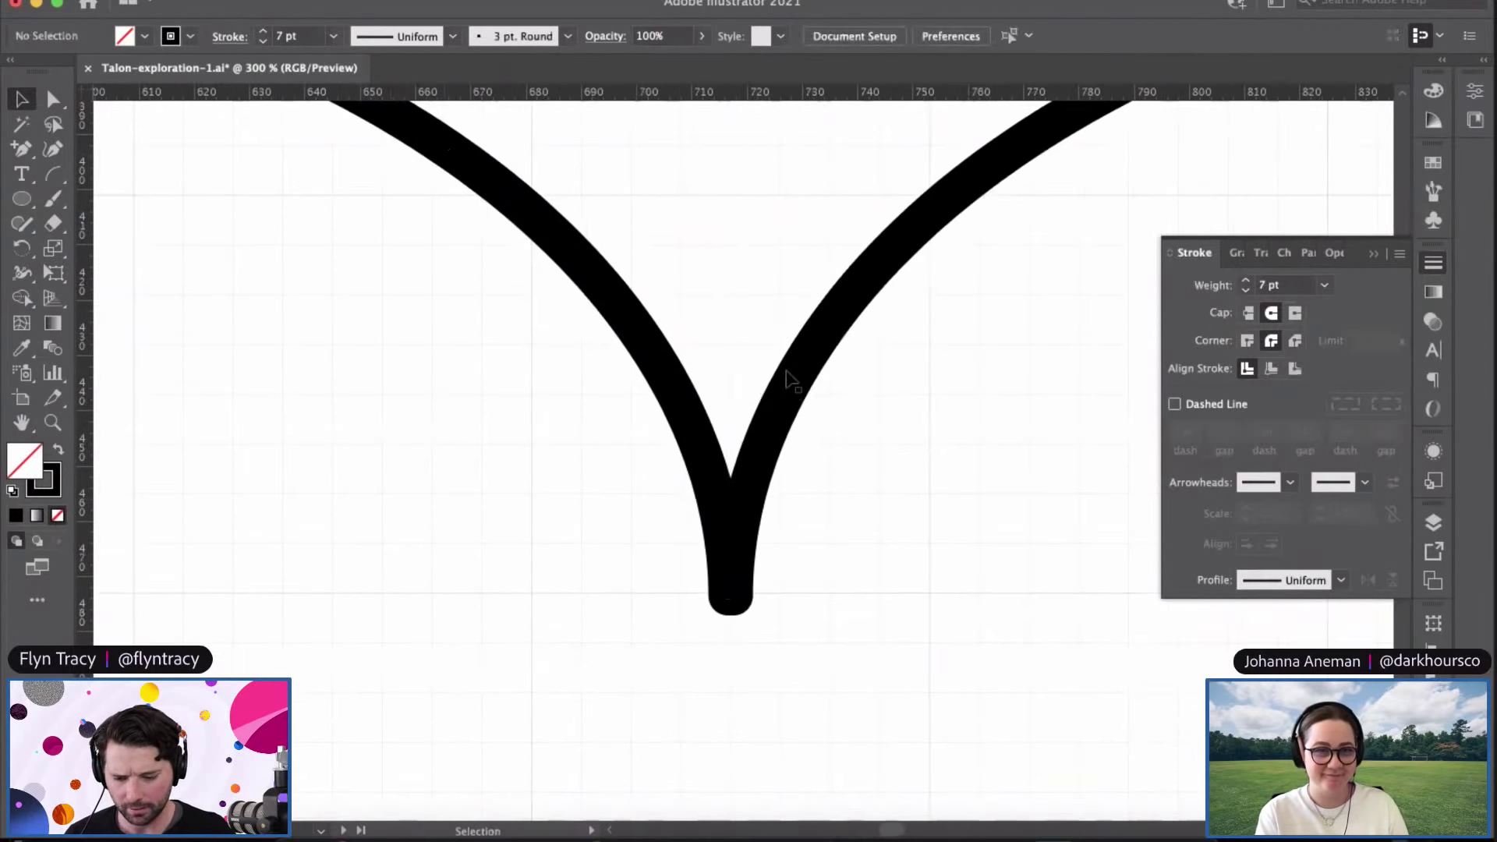
pyautogui.click(814, 390)
pyautogui.click(659, 371)
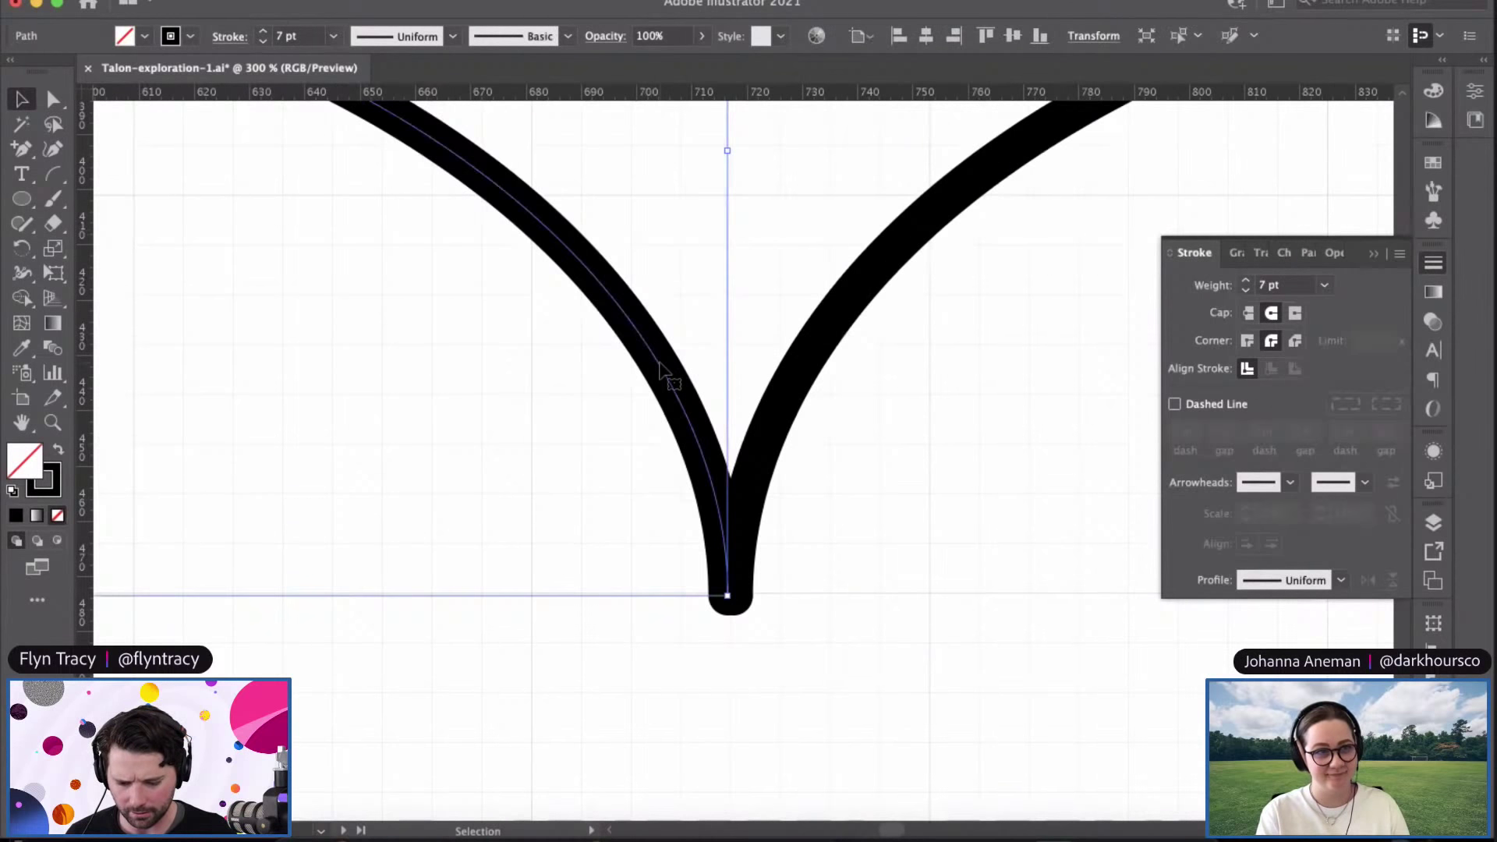
pyautogui.moveTo(664, 370); pyautogui.dragTo(668, 372)
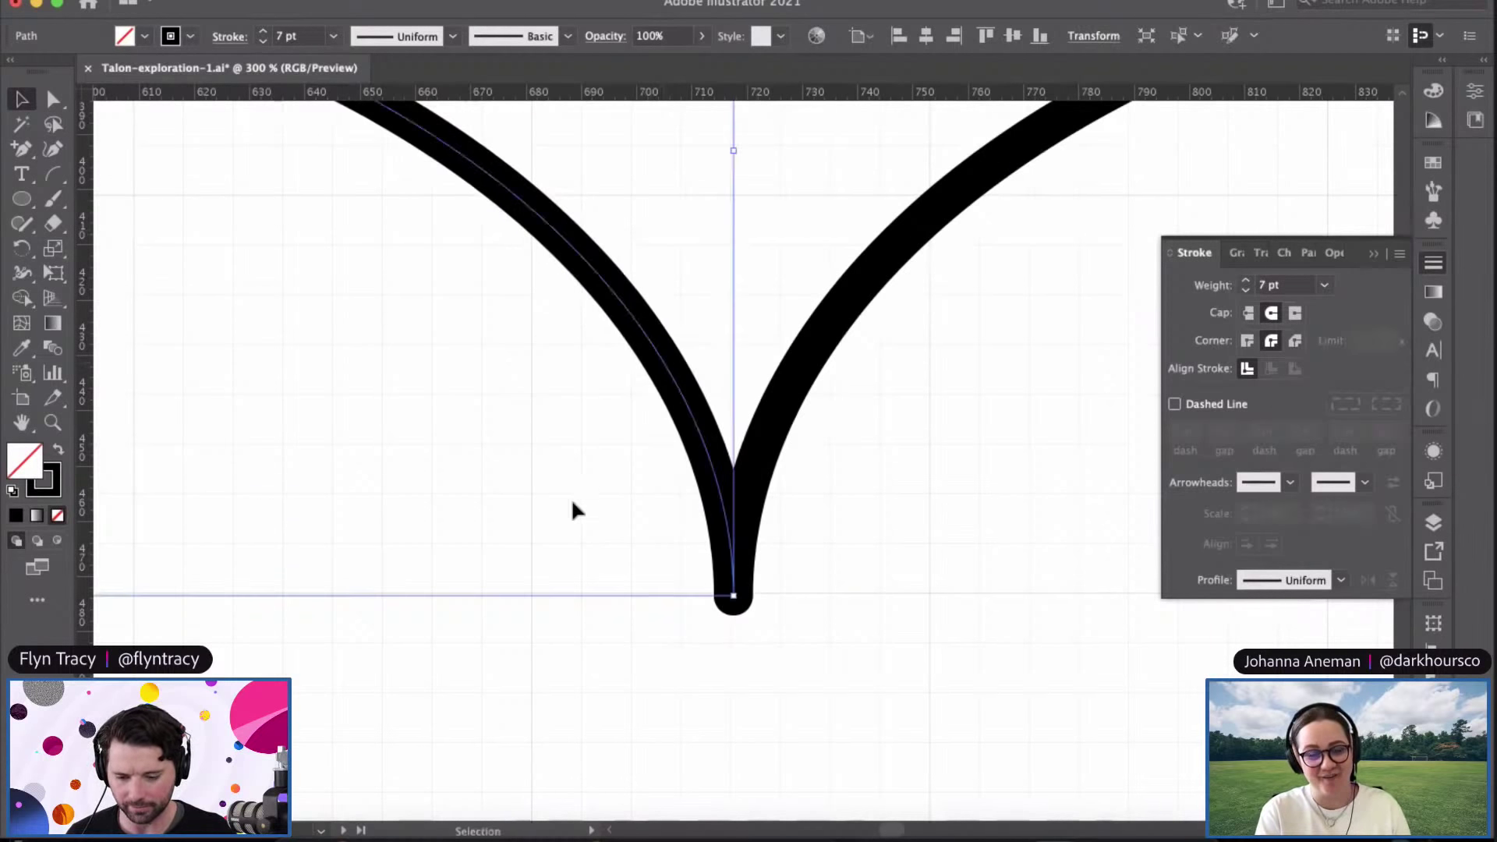
# Step: Draw a small eye circle 52 px in diameter beneath the left brow with the Ellipse tool
pyautogui.press('super+minus')
pyautogui.press('super+minus')
pyautogui.press('super+minus')
pyautogui.press('super+minus')
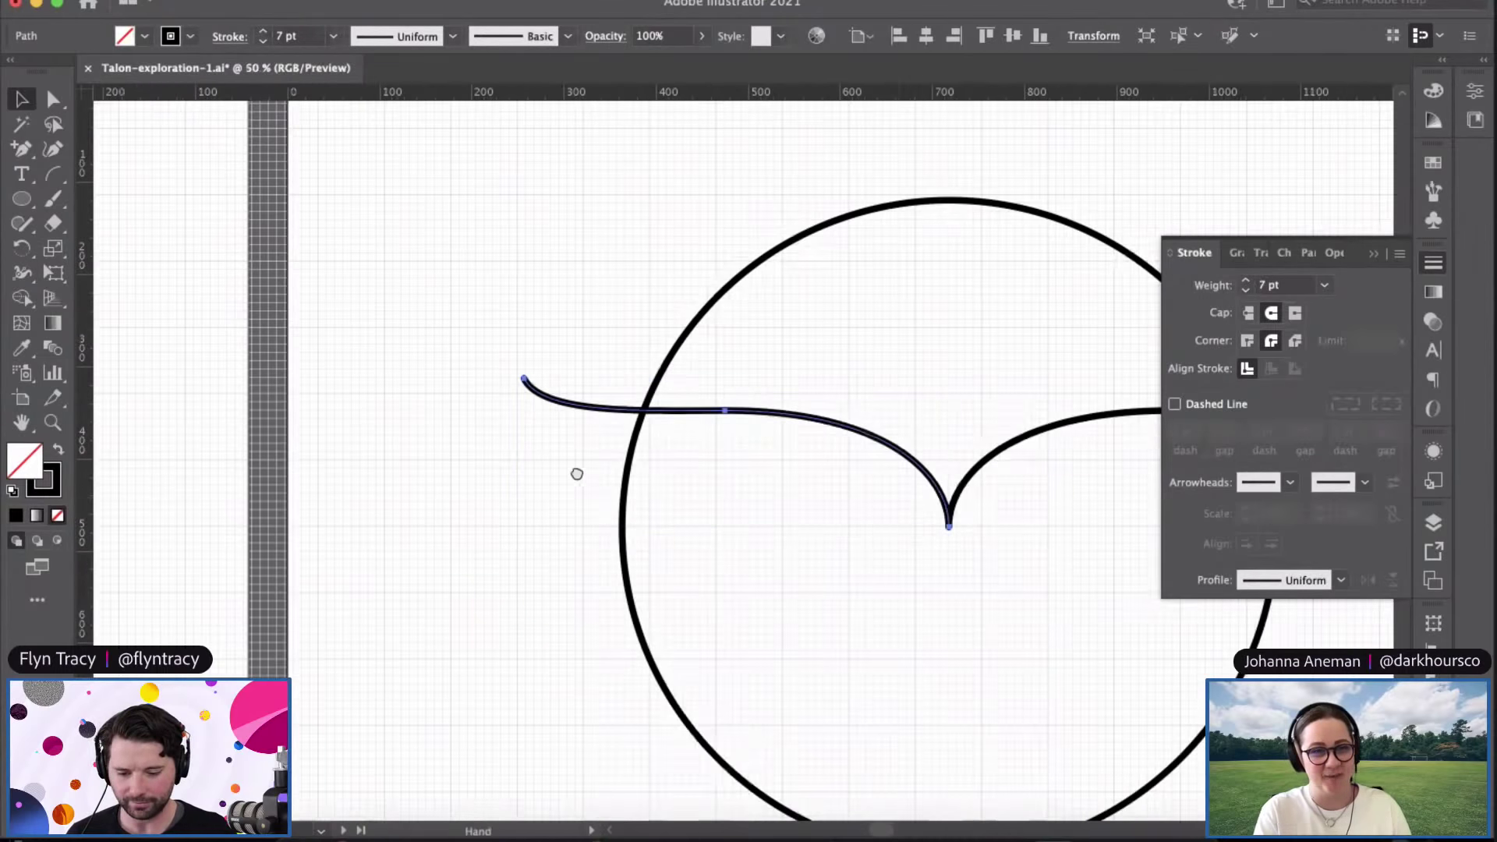
pyautogui.press('super+minus')
pyautogui.press('v')
pyautogui.press('super+minus')
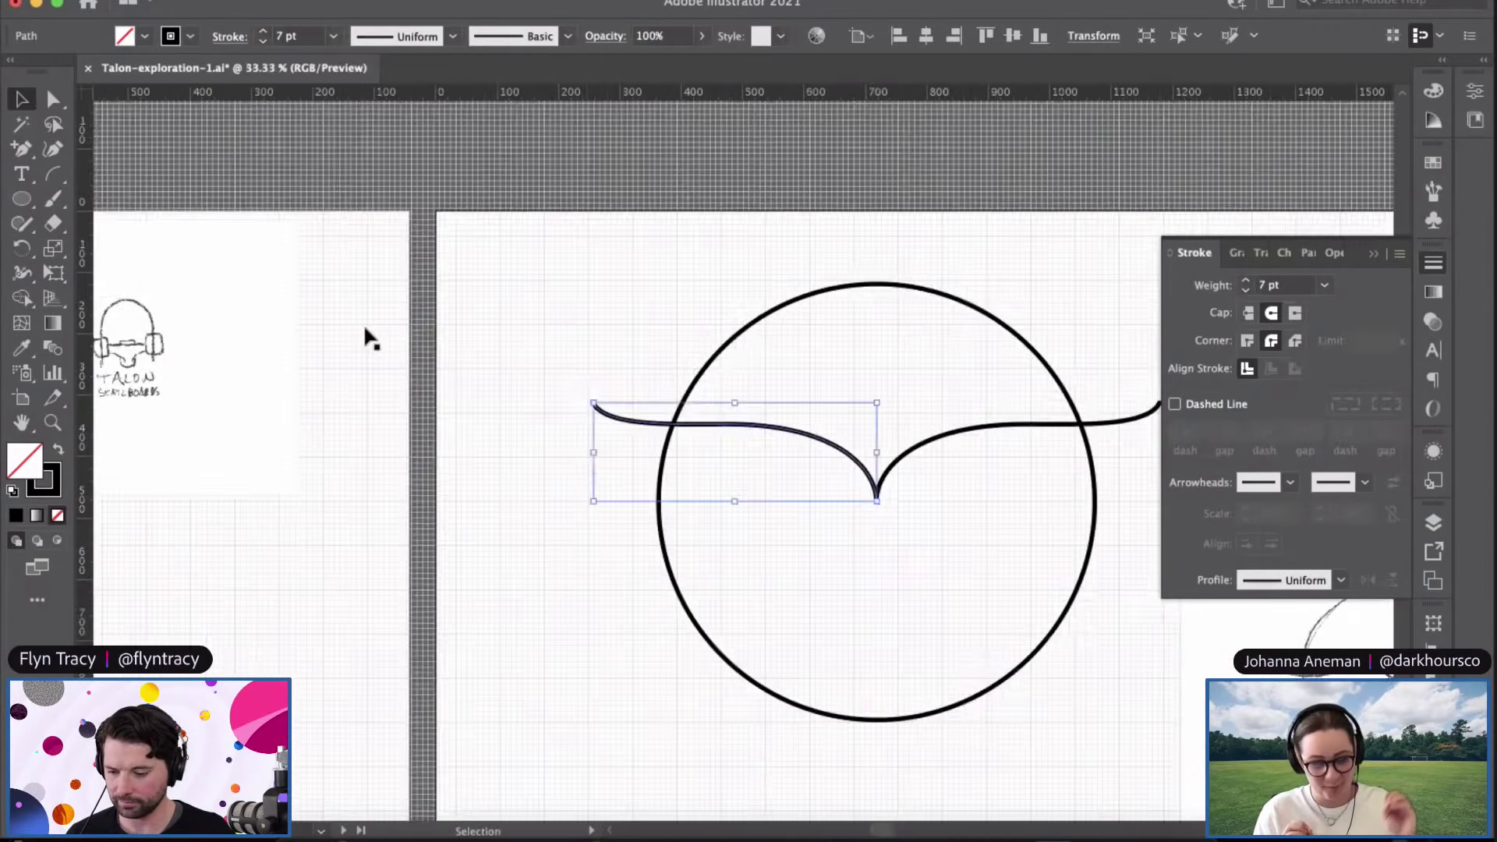
pyautogui.click(23, 200)
pyautogui.press('super+plus')
pyautogui.press('super+plus')
pyautogui.hscroll(5, 704, 446)
pyautogui.scroll(-3, 704, 446)
pyautogui.hscroll(2, 704, 446)
pyautogui.scroll(-1, 704, 446)
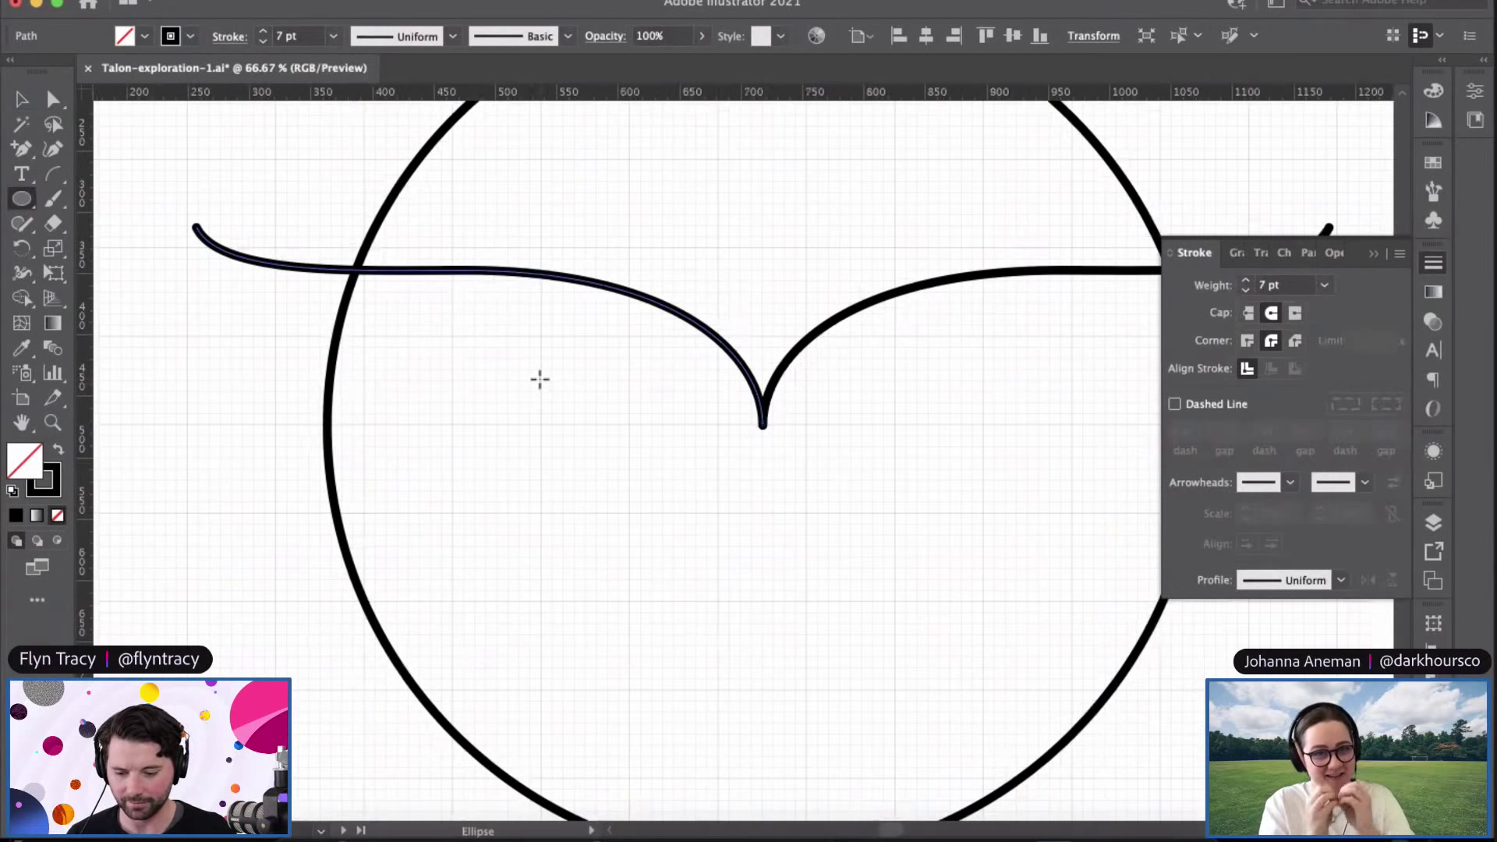
pyautogui.moveTo(539, 379); pyautogui.dragTo(570, 345)
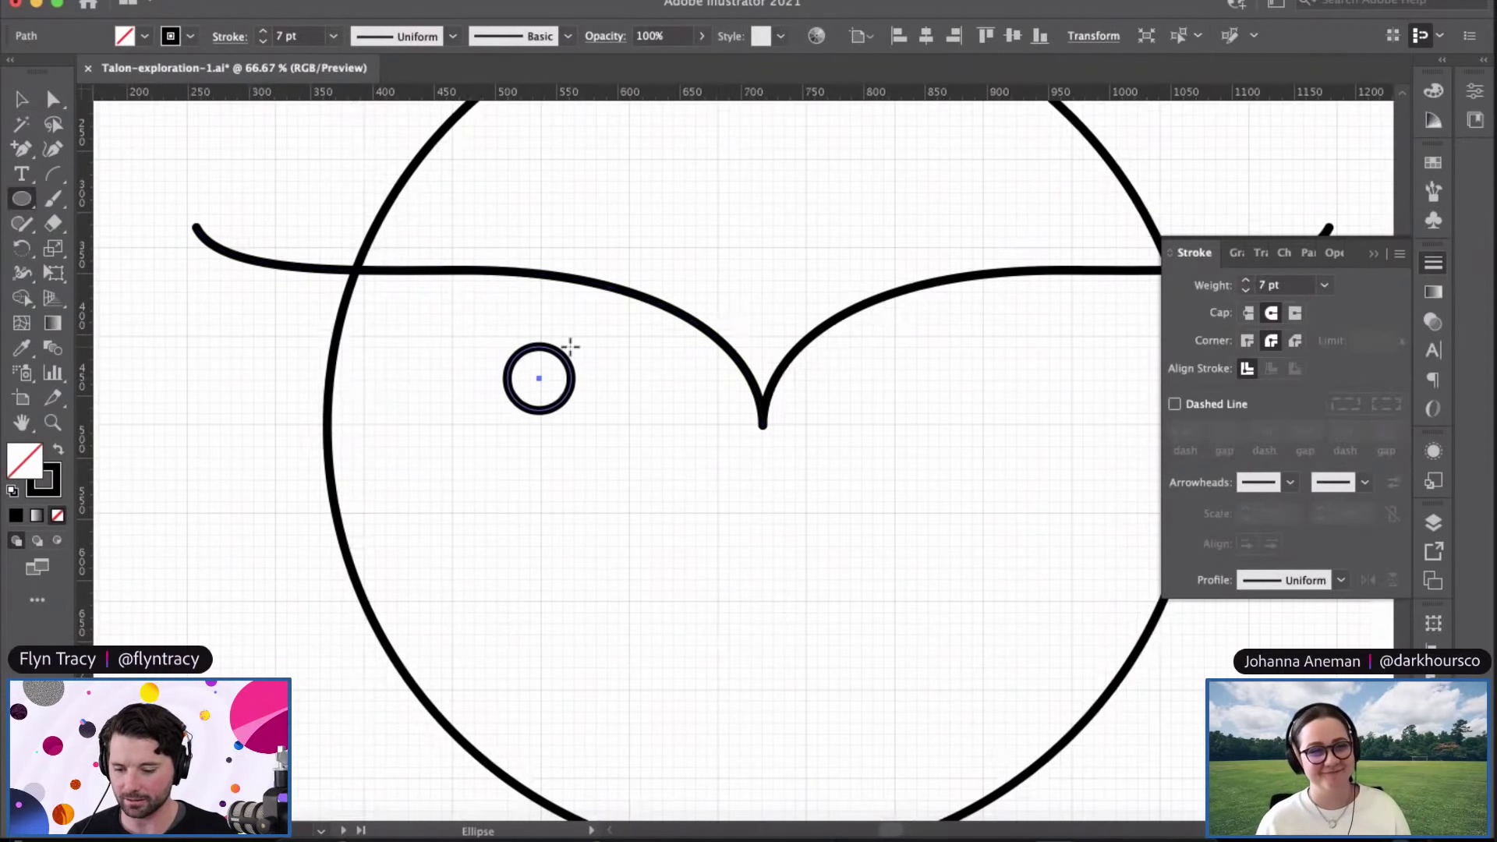
# Step: Duplicate the eye circle horizontally to the matching place beneath the right brow
pyautogui.press('v')
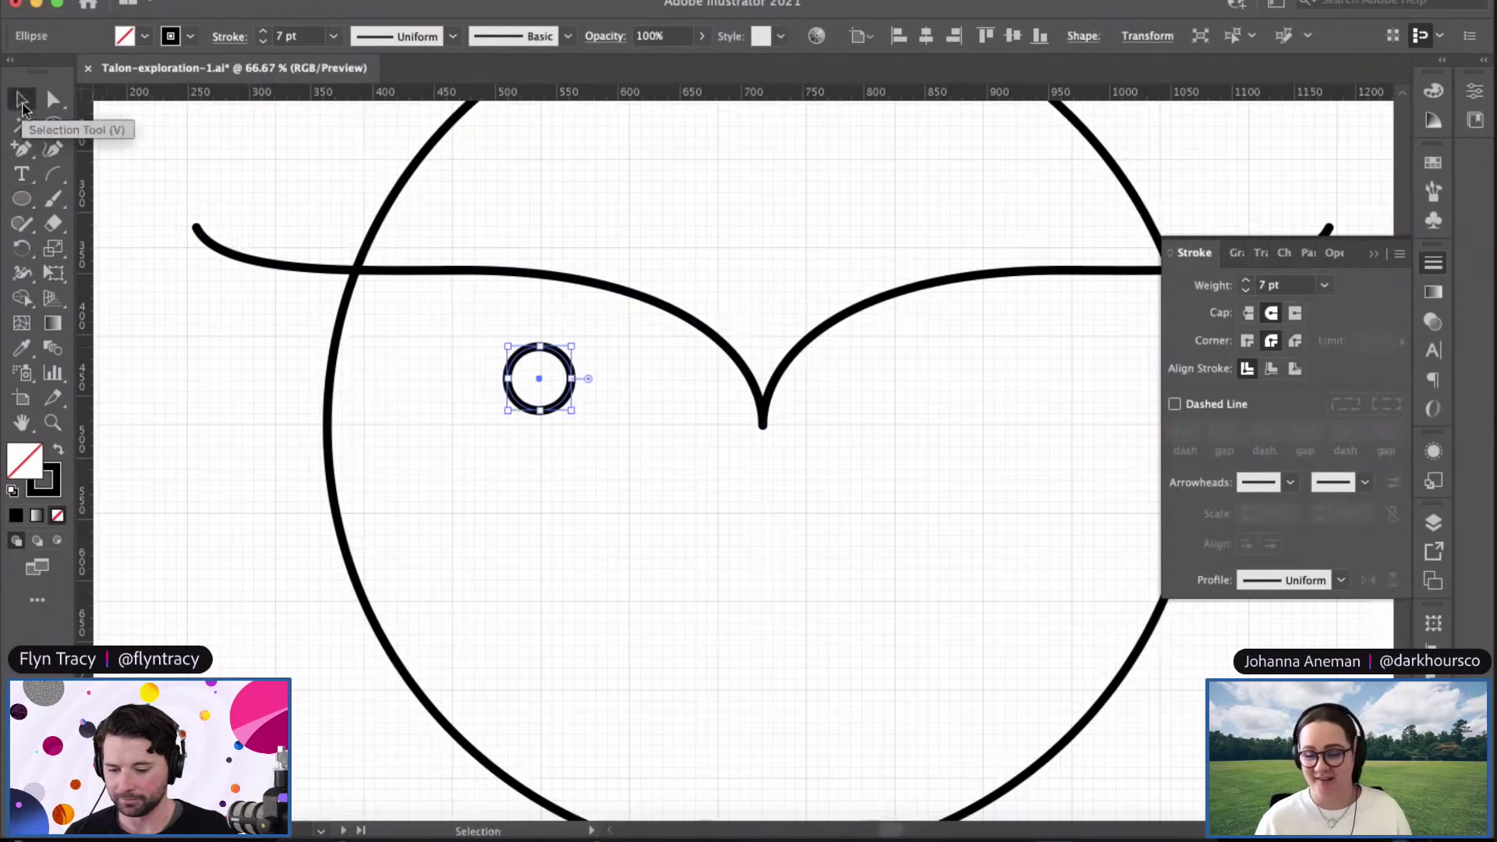
pyautogui.click(241, 471)
pyautogui.hscroll(4, 429, 394)
pyautogui.moveTo(425, 390); pyautogui.dragTo(859, 361)
pyautogui.click(415, 365)
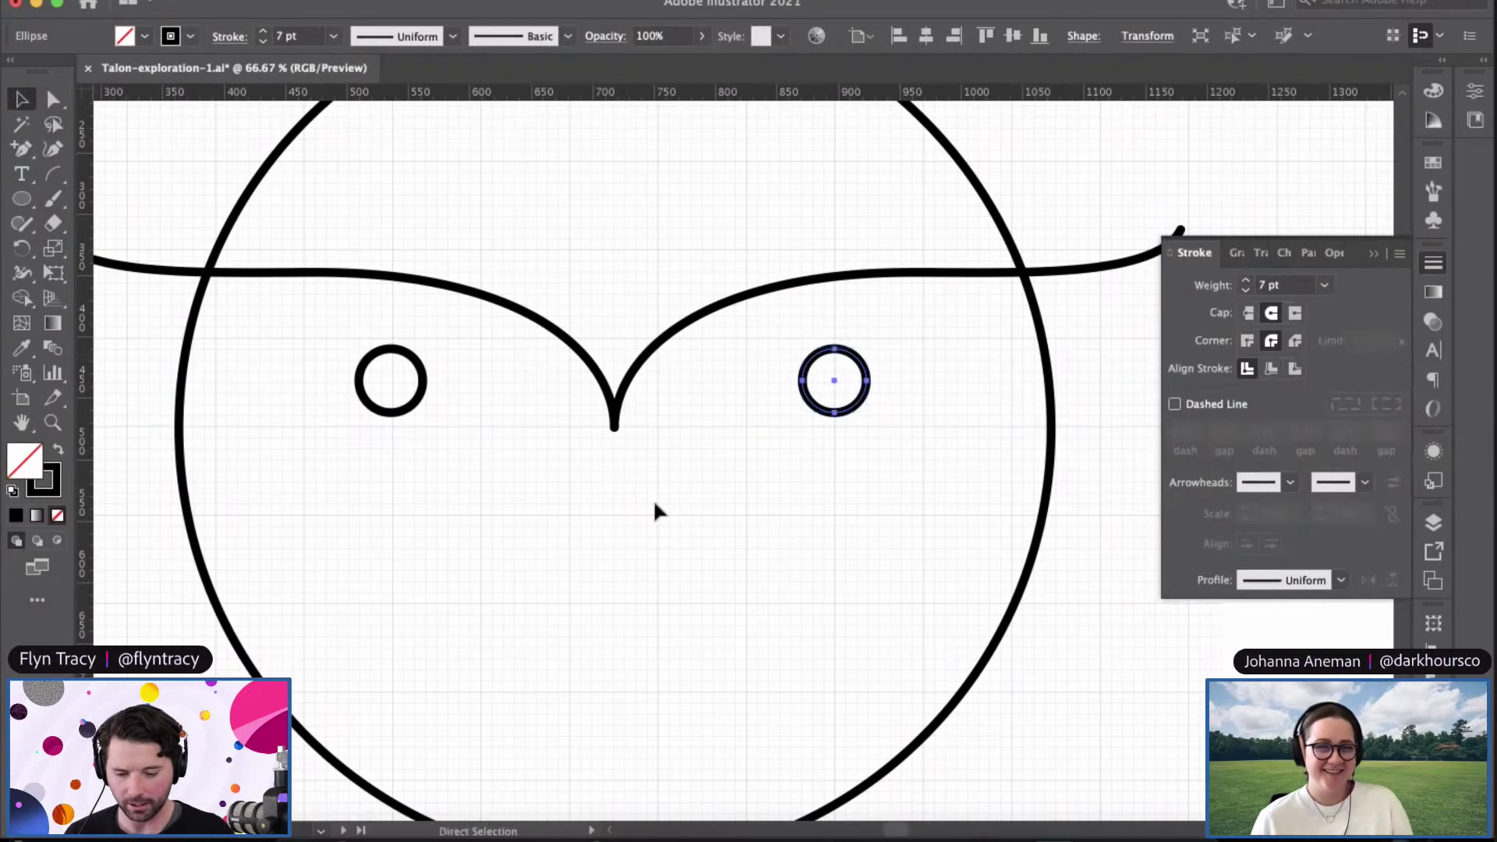
# Step: Group the two eye circles together, and group the two brow curves as a separate group
pyautogui.press('super+minus')
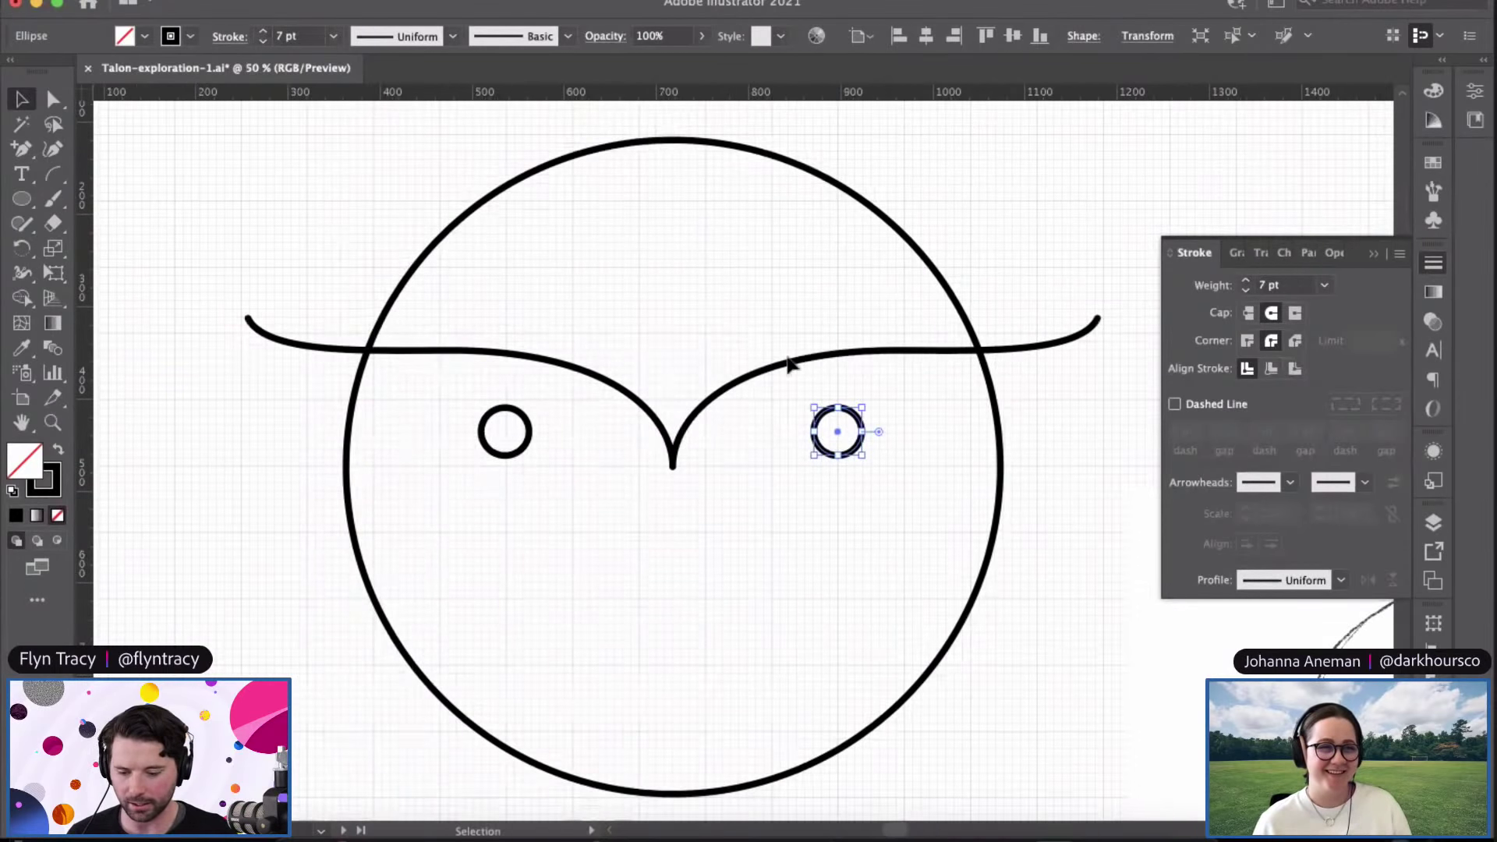
pyautogui.keyDown('shift'); pyautogui.click(505, 429); pyautogui.keyUp('shift')
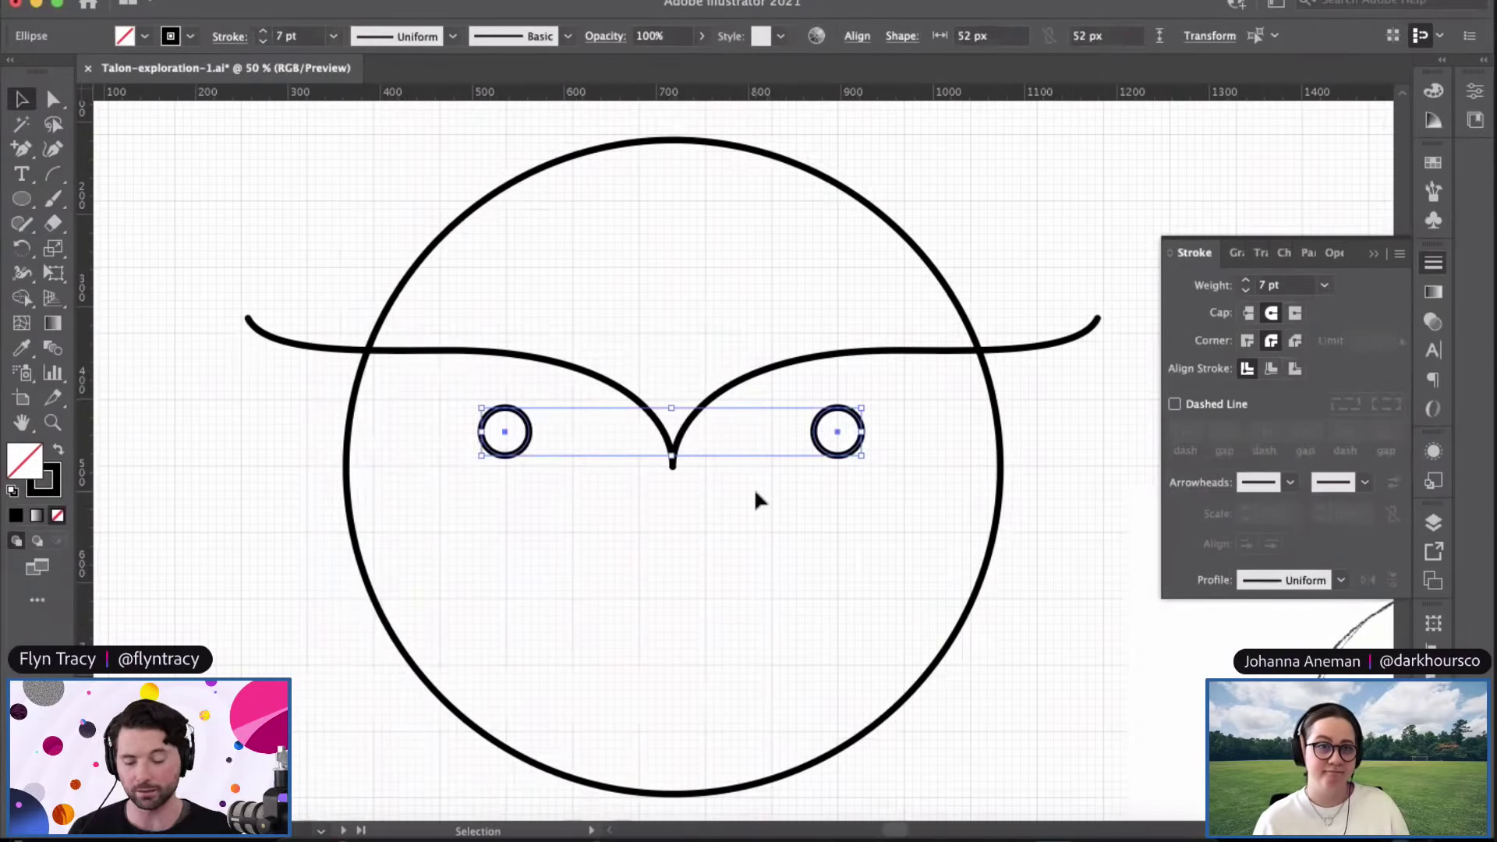
pyautogui.press('super+g')
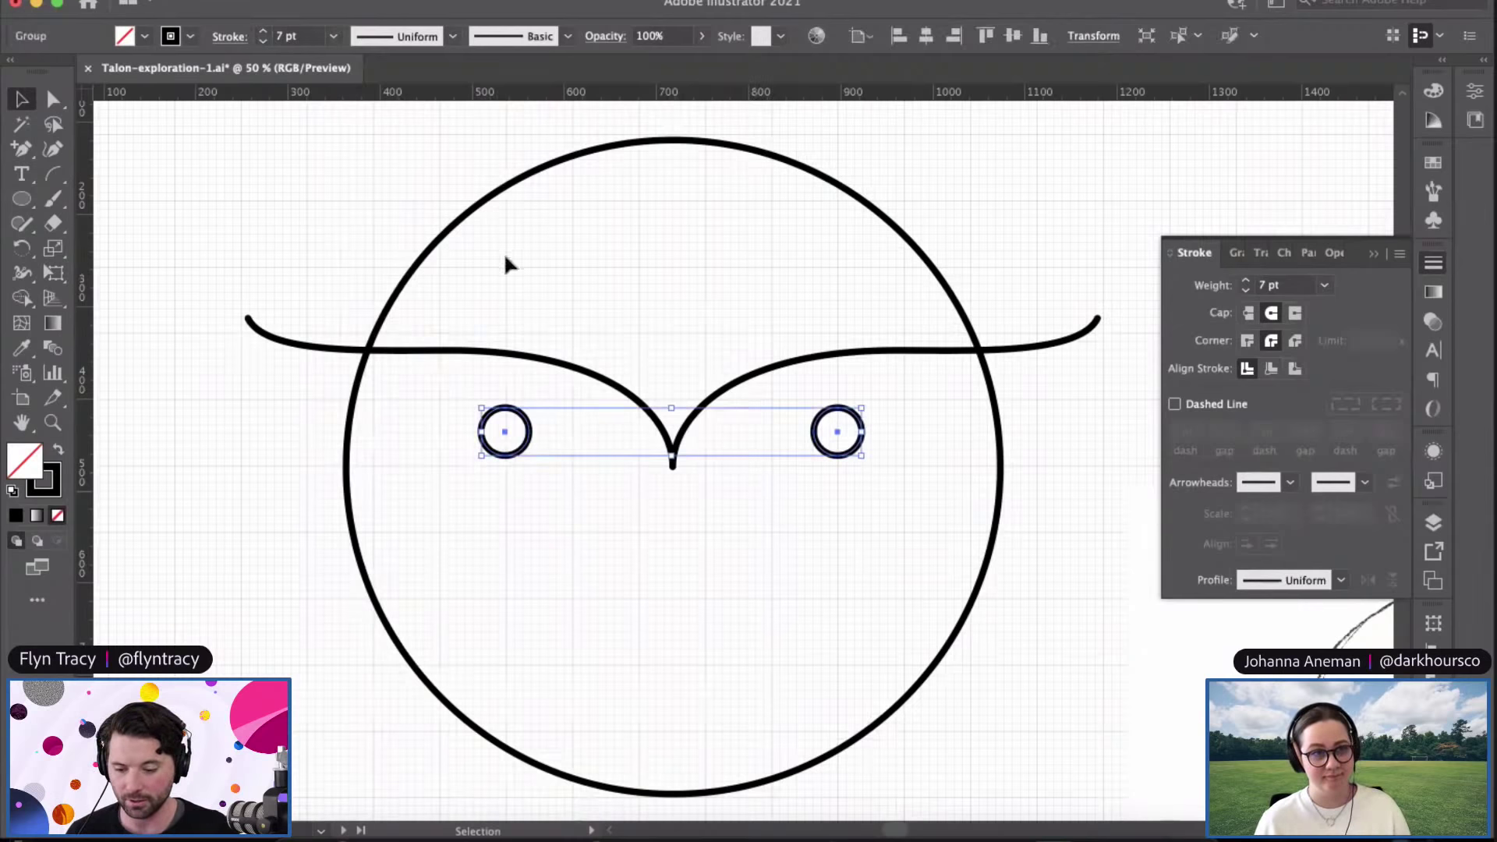
pyautogui.click(555, 363)
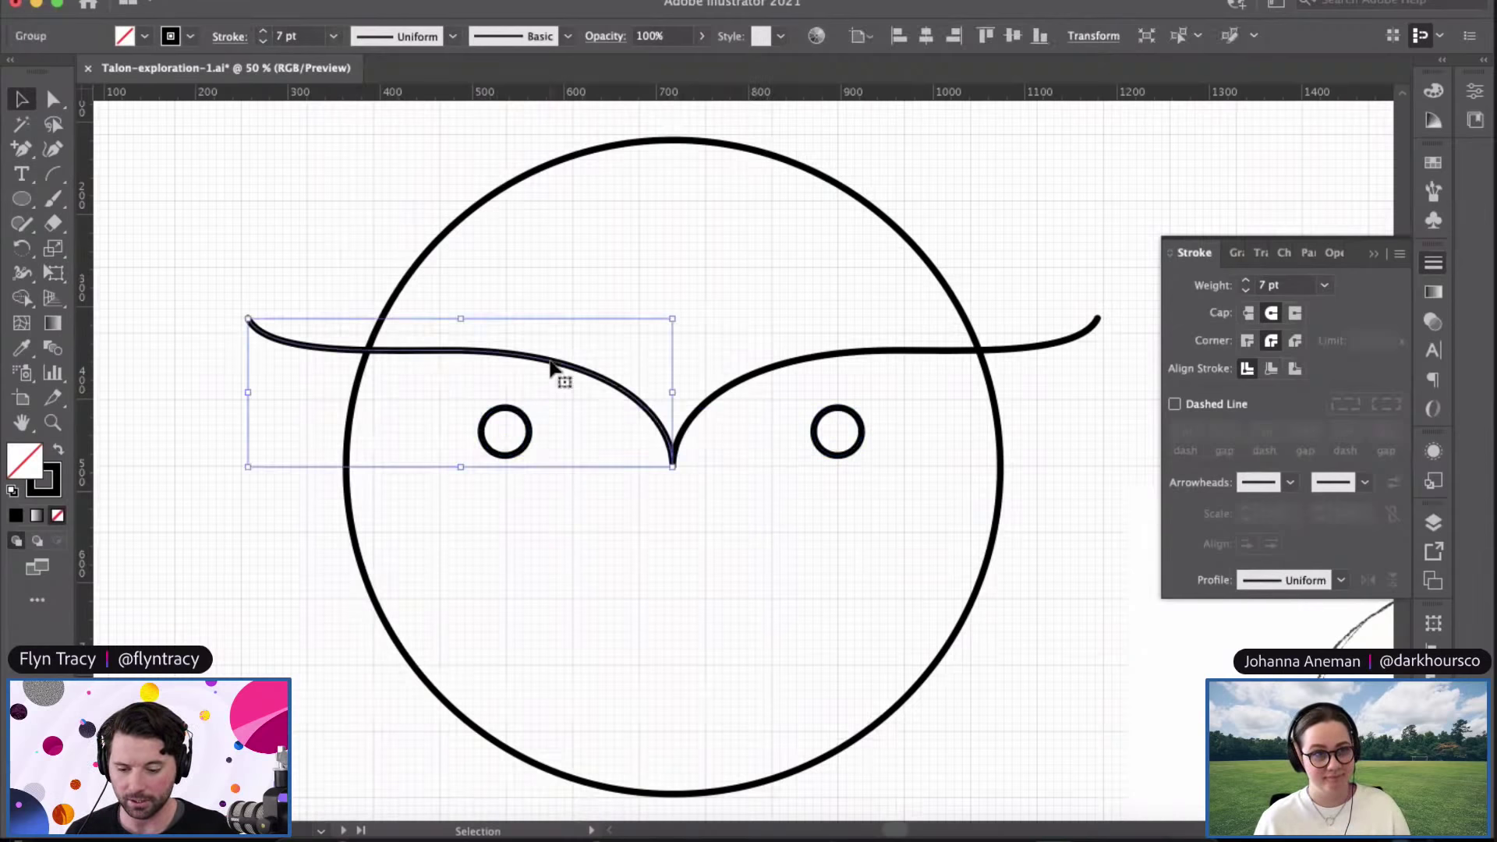
pyautogui.keyDown('shift'); pyautogui.click(926, 358); pyautogui.keyUp('shift')
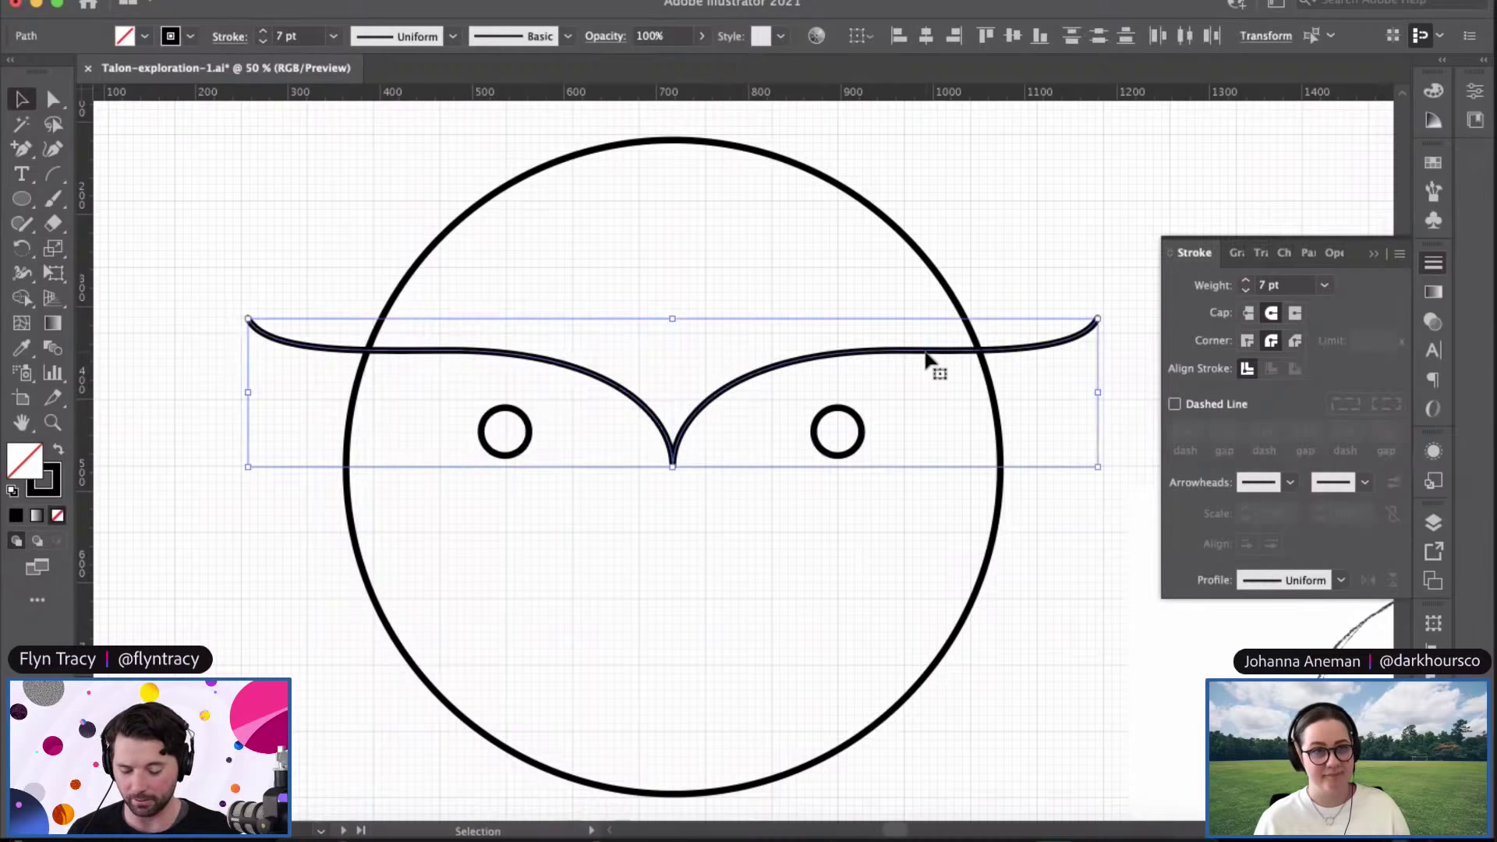
pyautogui.press('super+g')
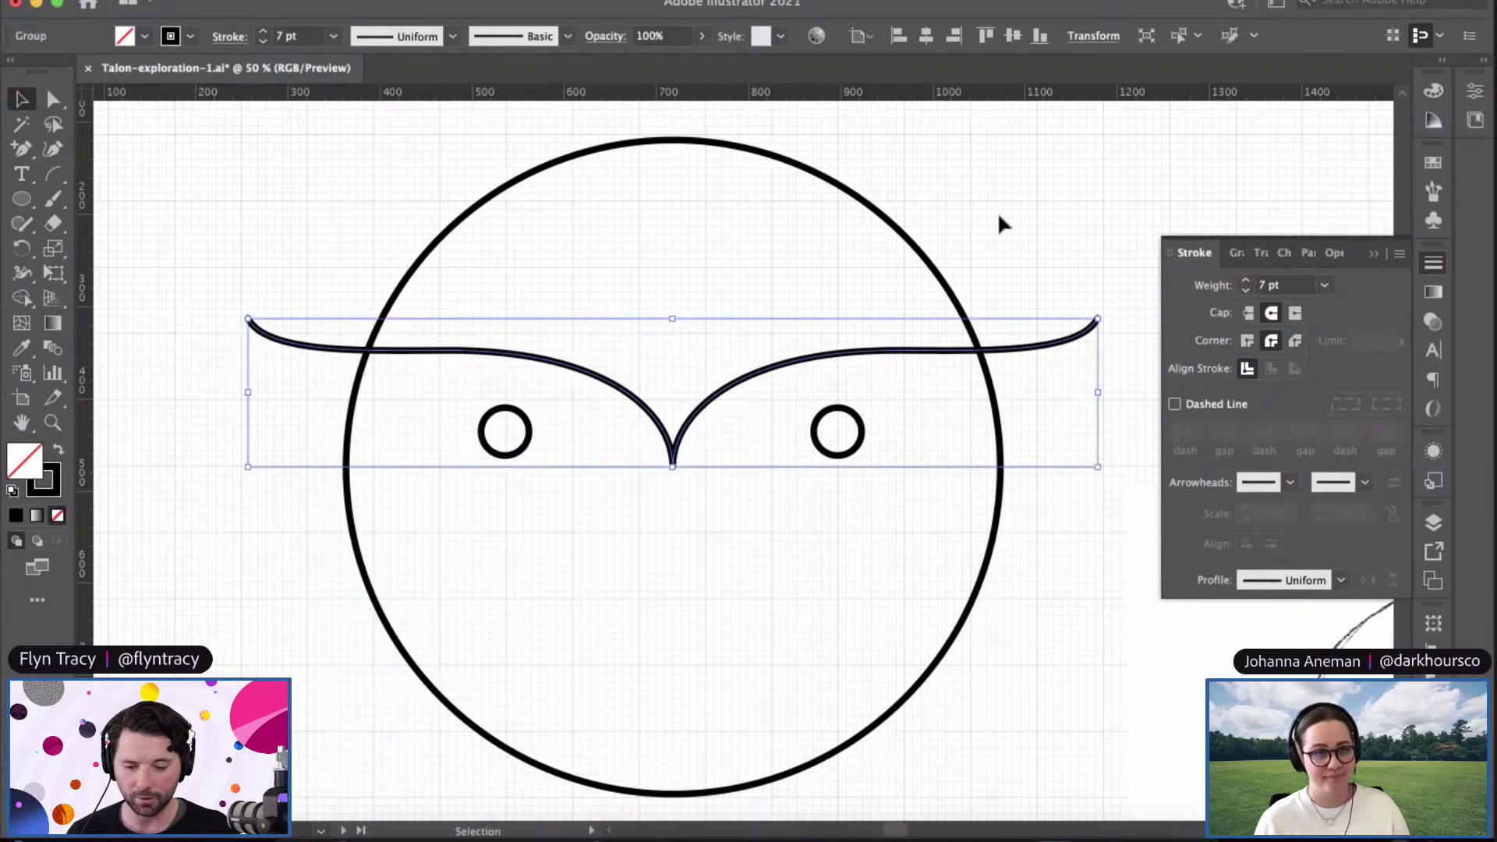
# Step: Align the large circle, the brow group and the eye group on their horizontal centers, and deselect them
pyautogui.press('super+a')
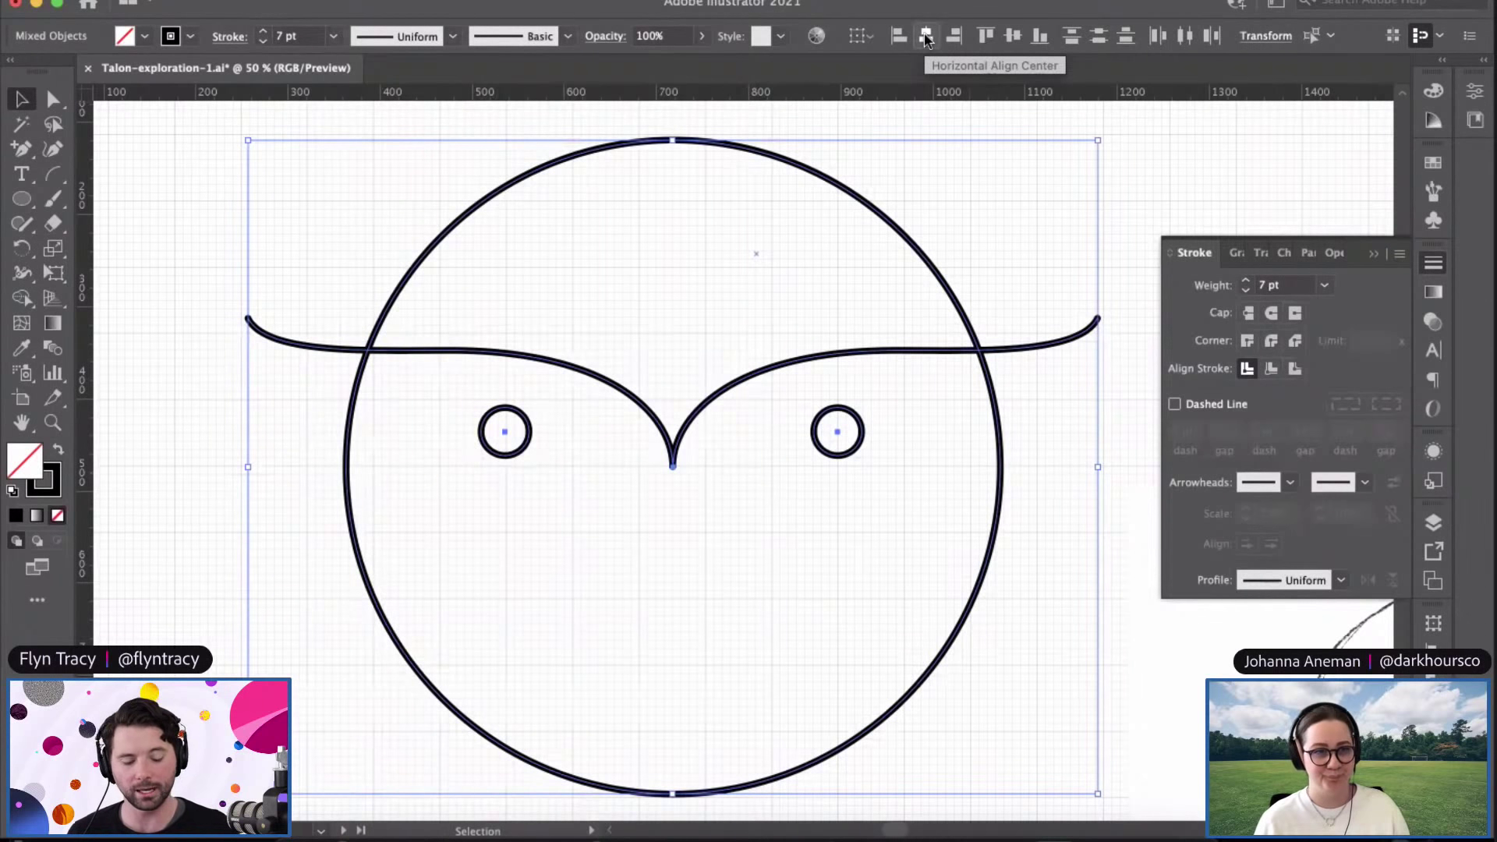
pyautogui.click(1433, 649)
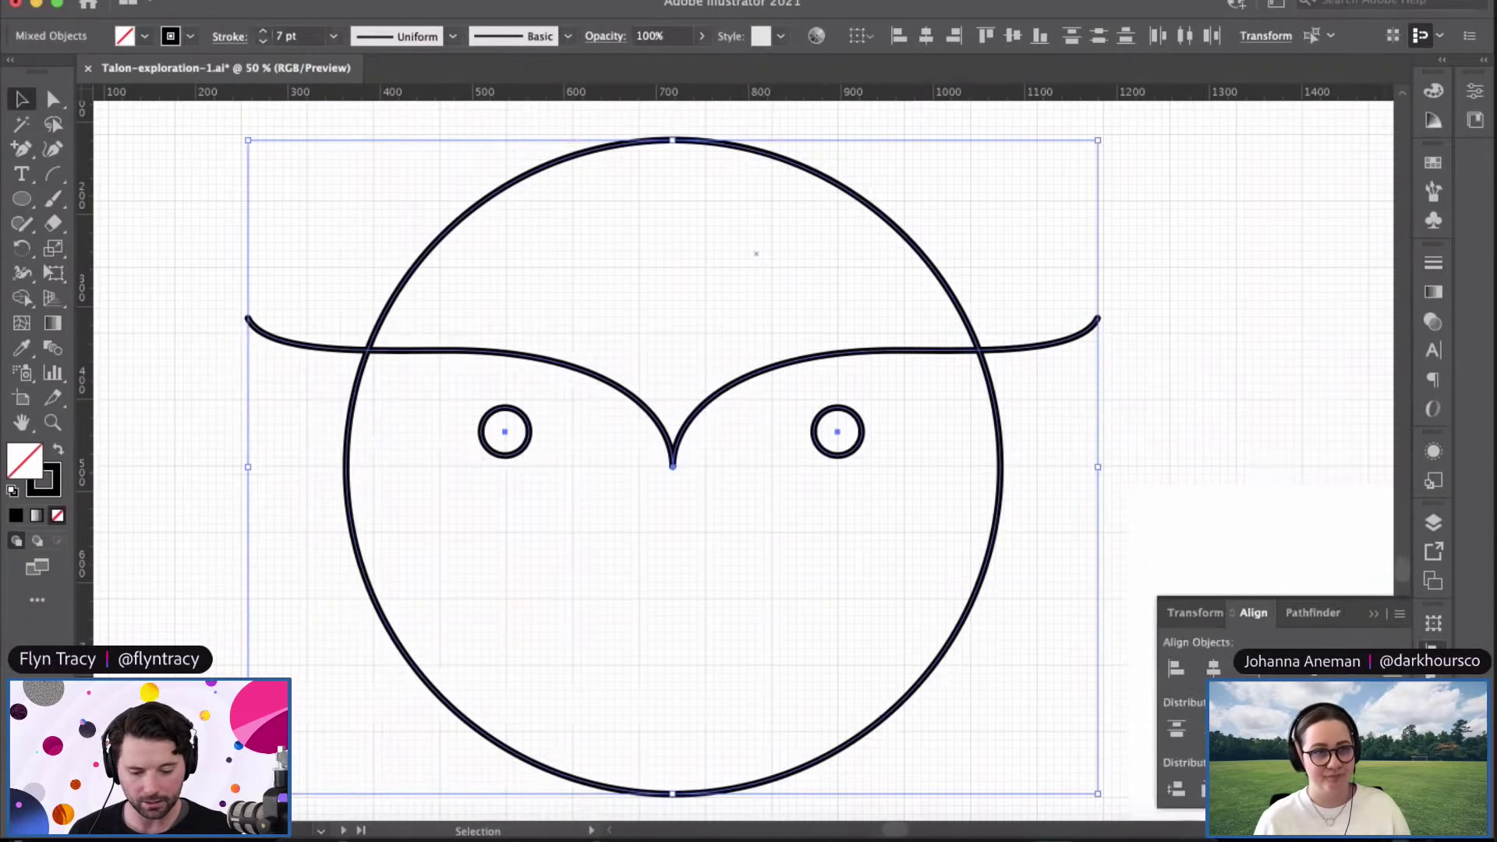
pyautogui.click(1214, 669)
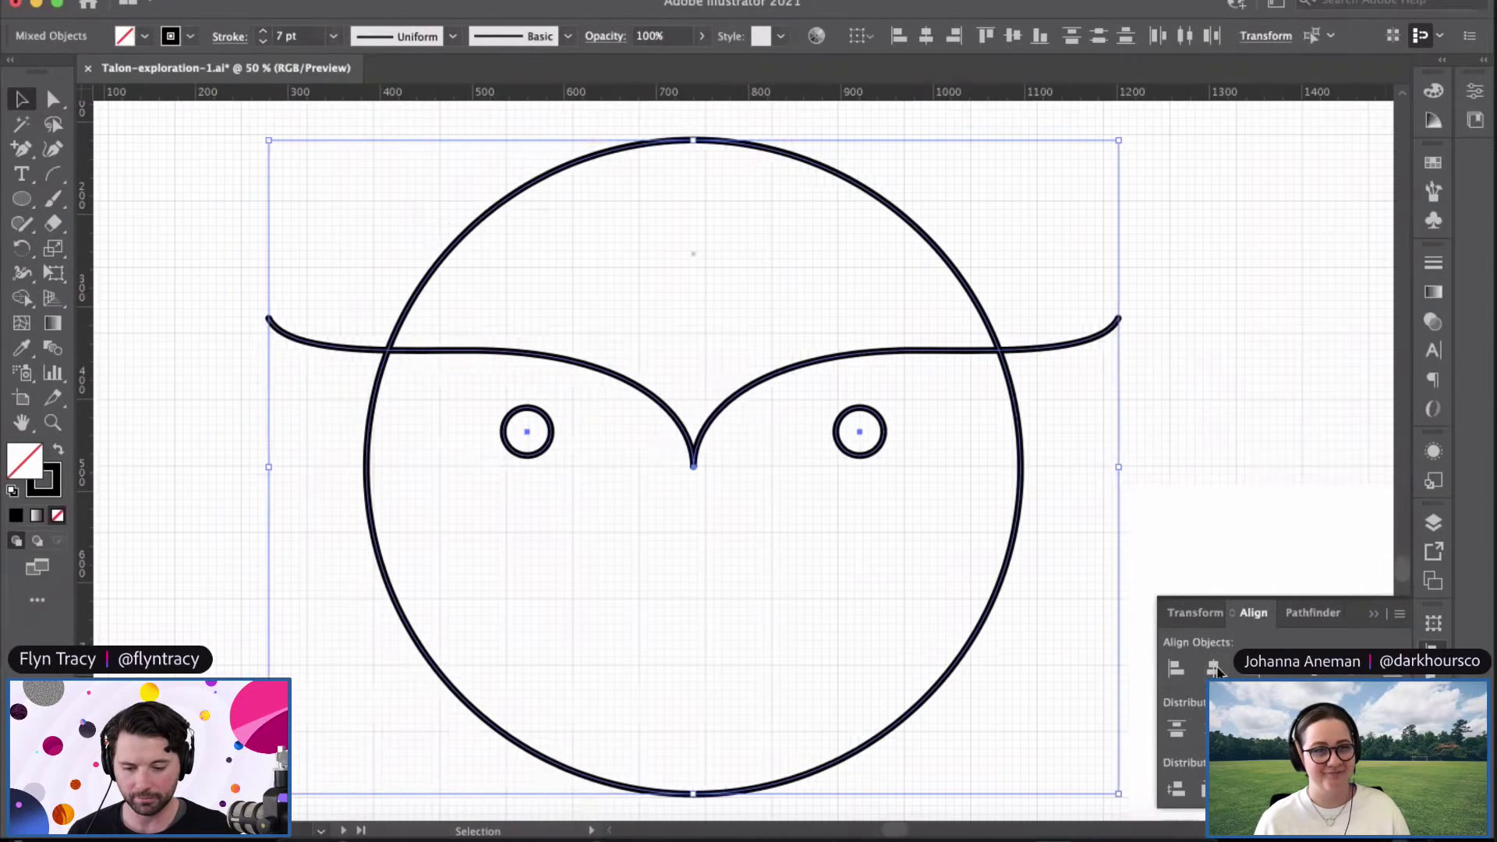
pyautogui.click(1285, 382)
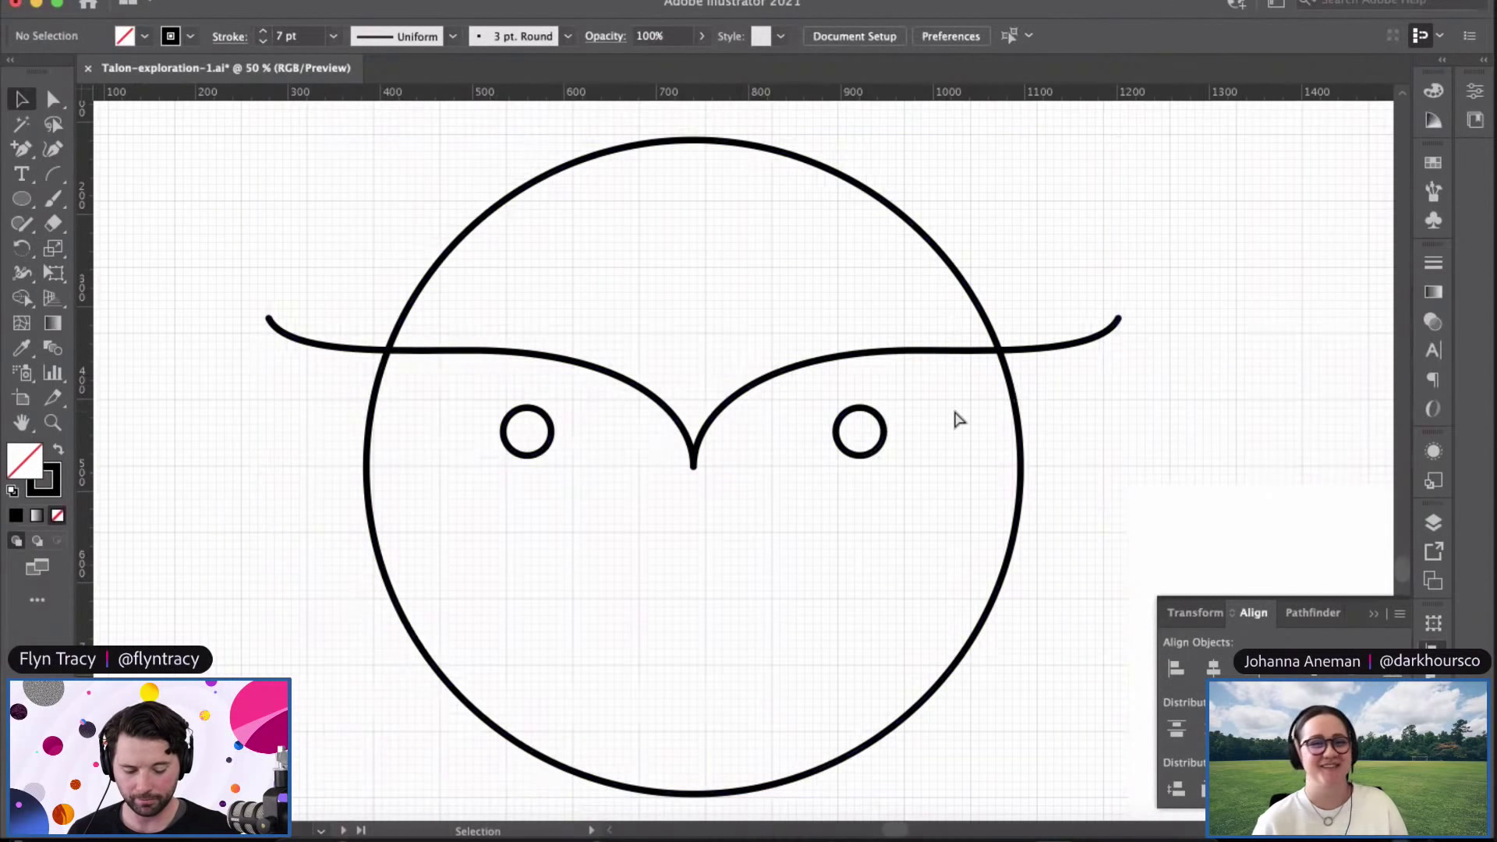
# Step: Delete the reference sketch beside the owl face and hide the grid
pyautogui.press('super+equal')
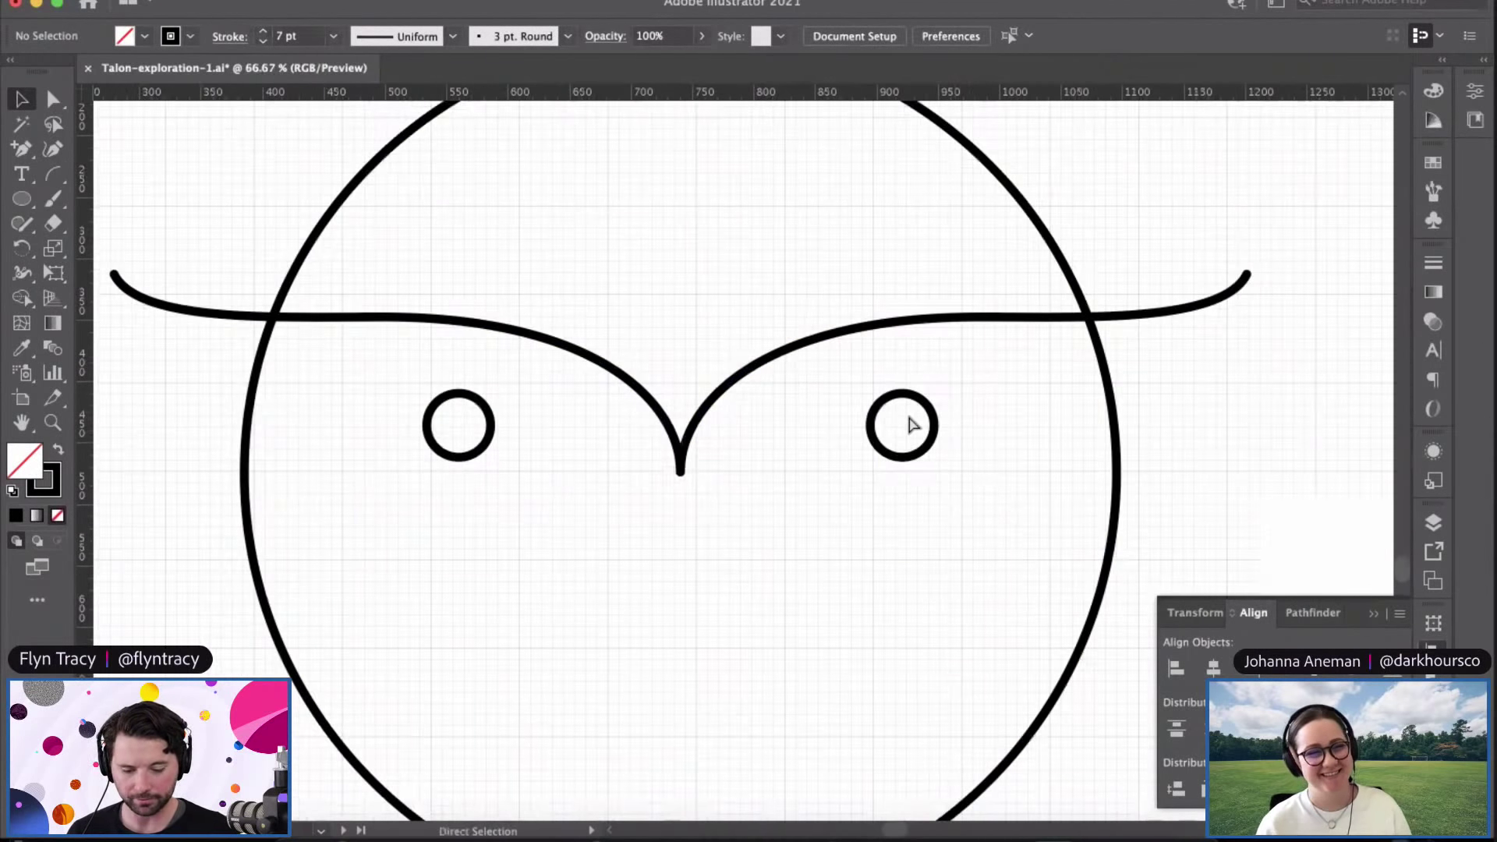
pyautogui.press('super+minus')
pyautogui.press('super+minus')
pyautogui.press('super+minus')
pyautogui.hscroll(5, 785, 414)
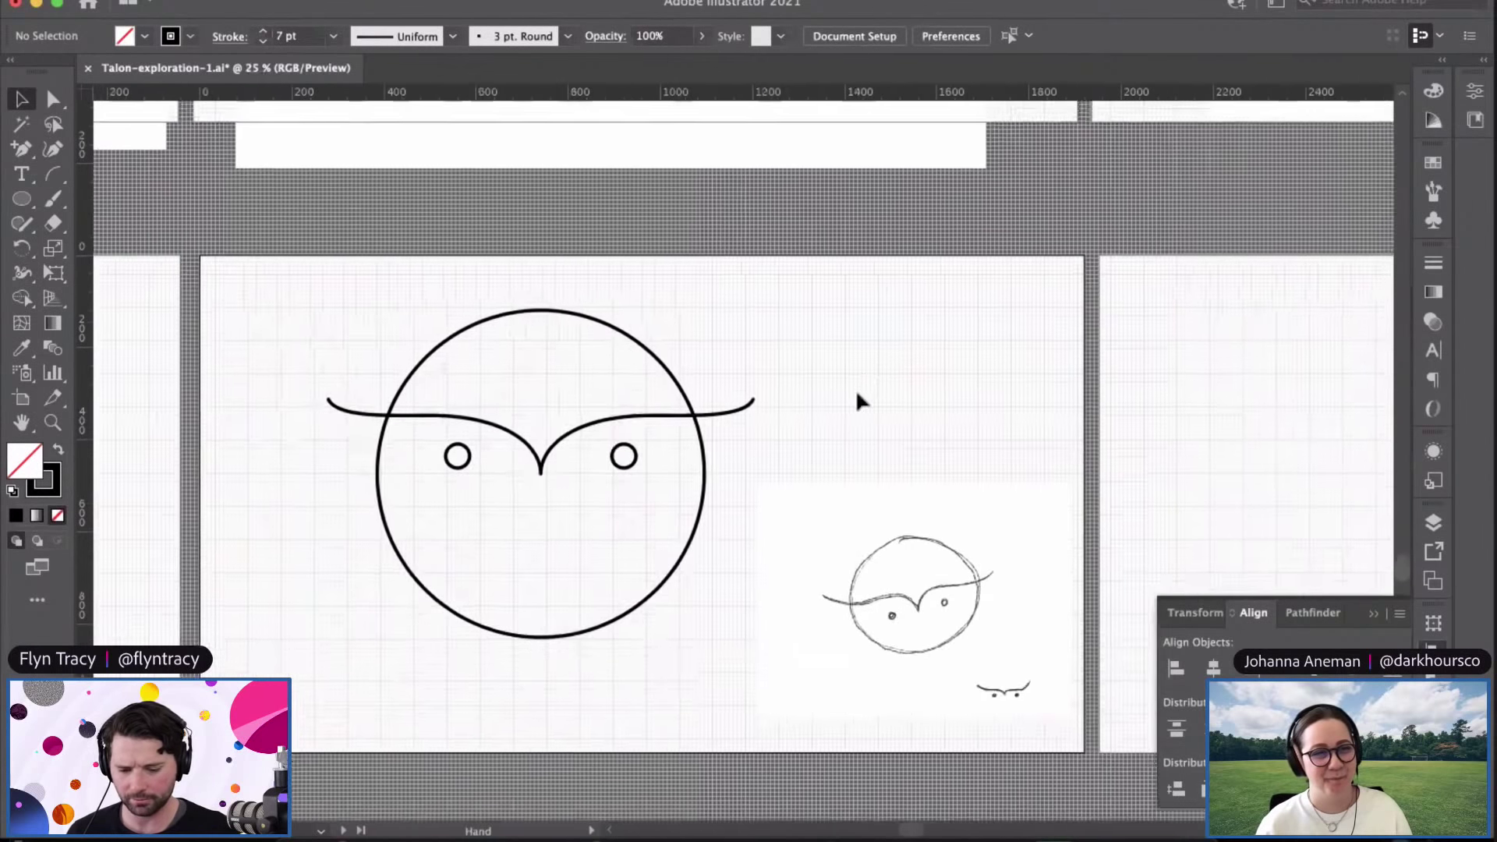
pyautogui.hscroll(-2, 855, 398)
pyautogui.click(1015, 653)
pyautogui.press('Delete')
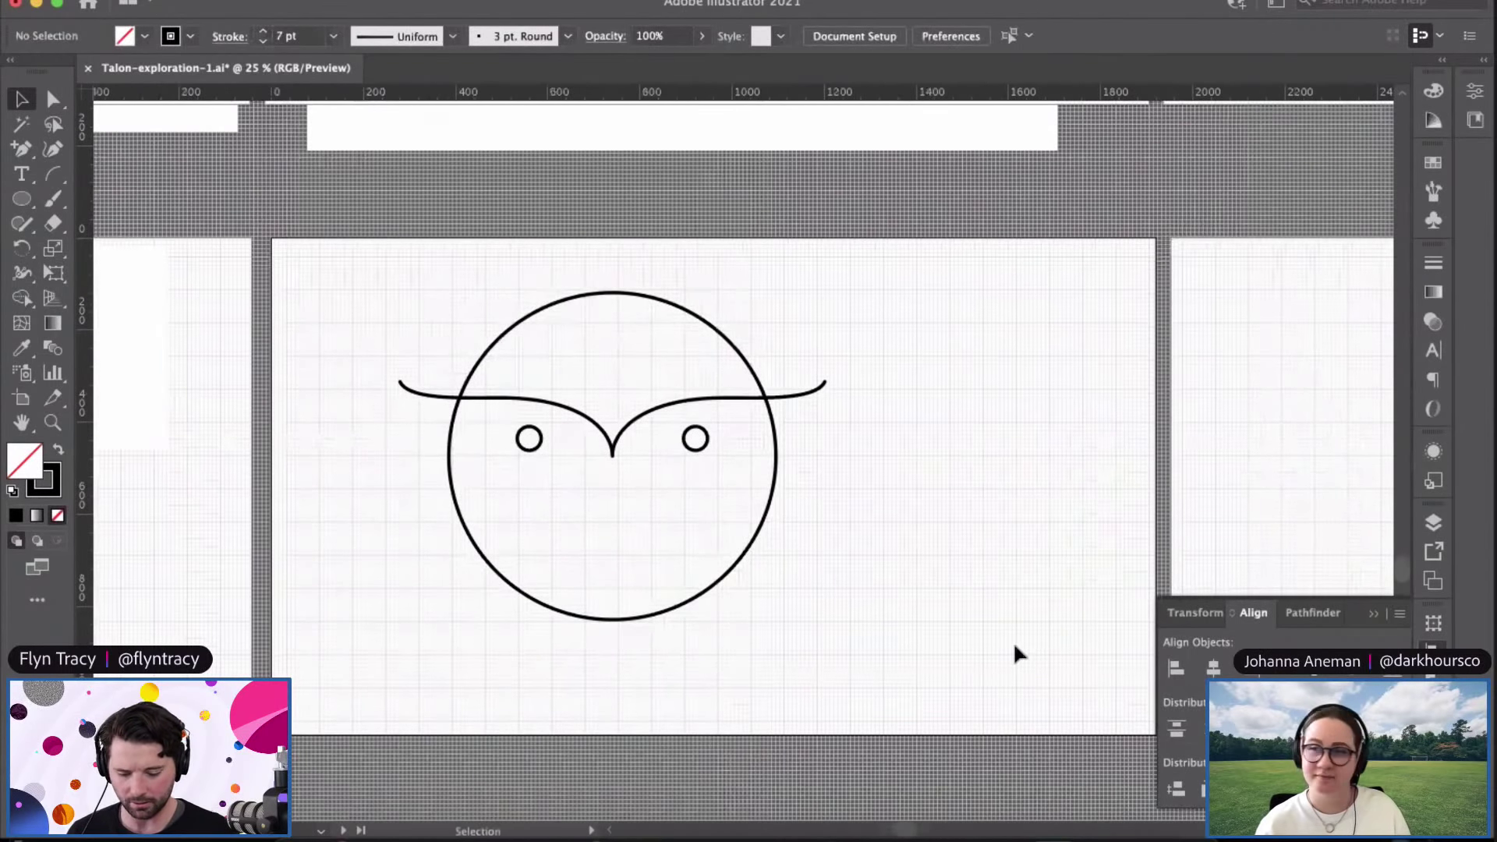
pyautogui.press('super+apostrophe')
pyautogui.hscroll(-2, 907, 598)
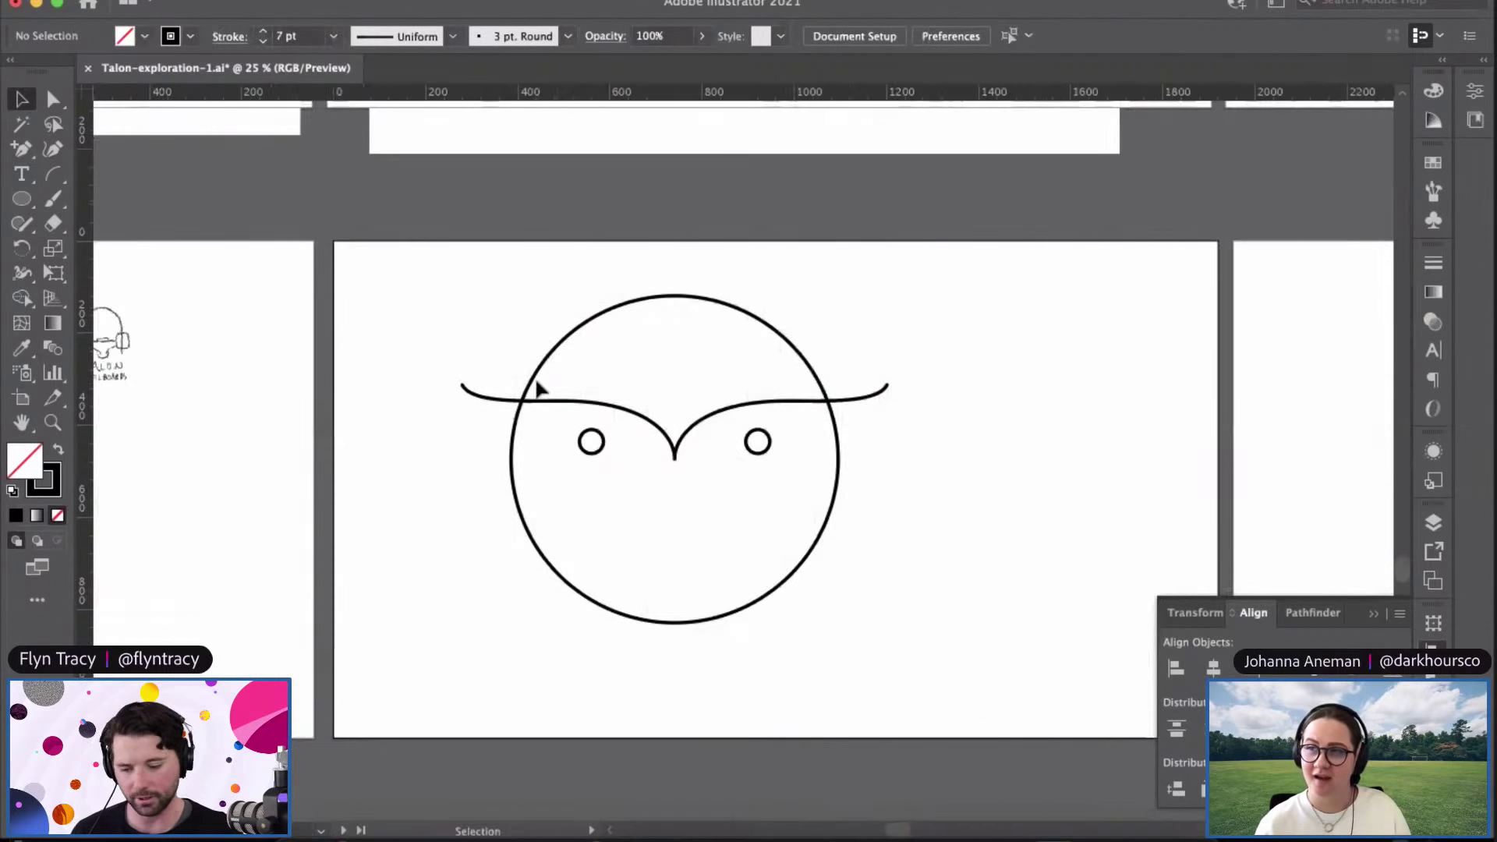
# Step: Move the whole owl face horizontally toward the artboard's left edge and deselect it
pyautogui.moveTo(442, 296); pyautogui.dragTo(817, 605)
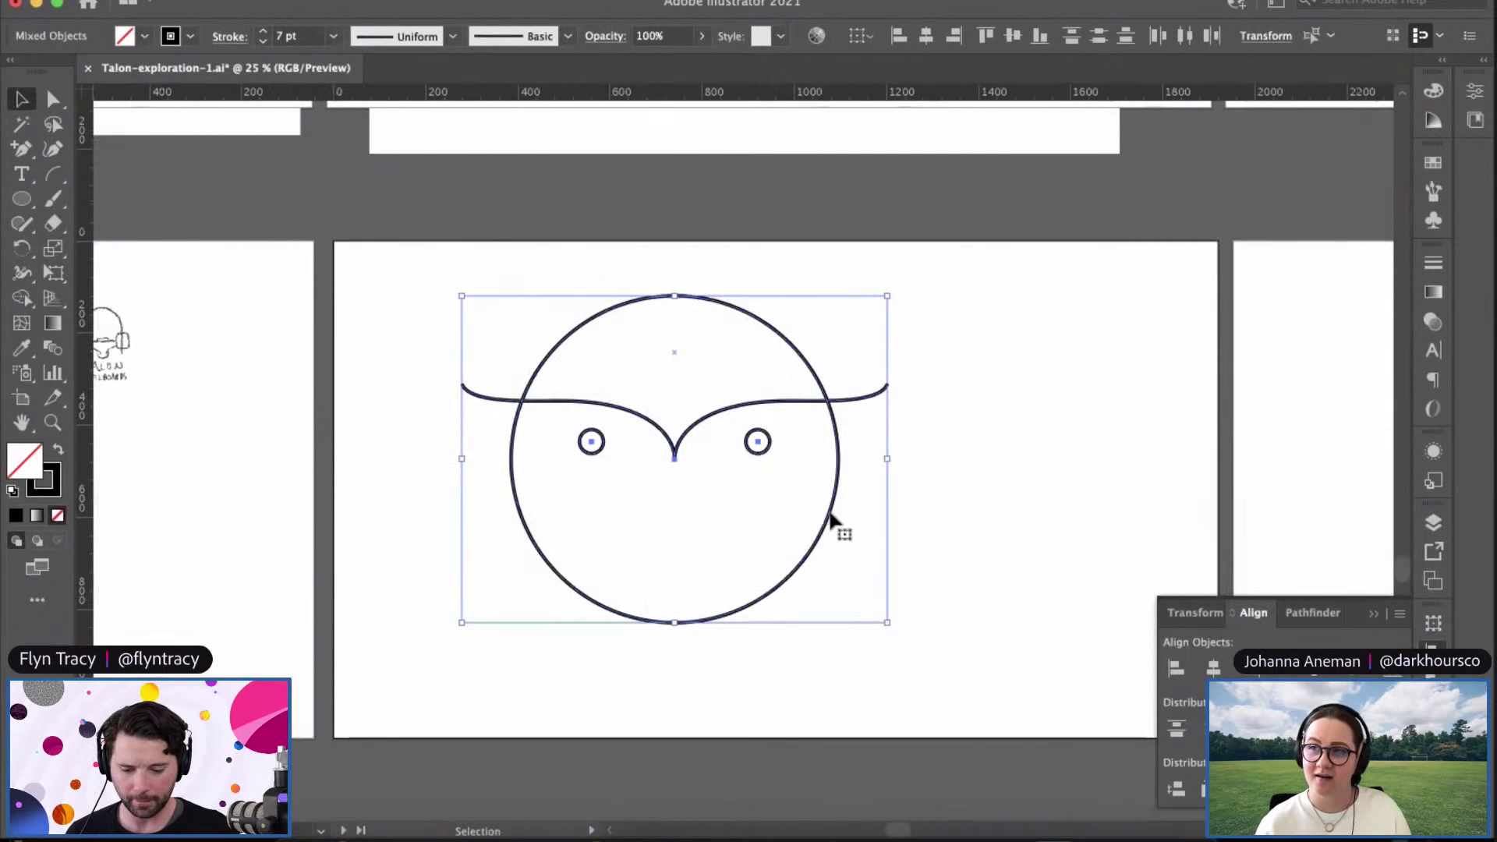
pyautogui.moveTo(831, 519); pyautogui.dragTo(721, 518)
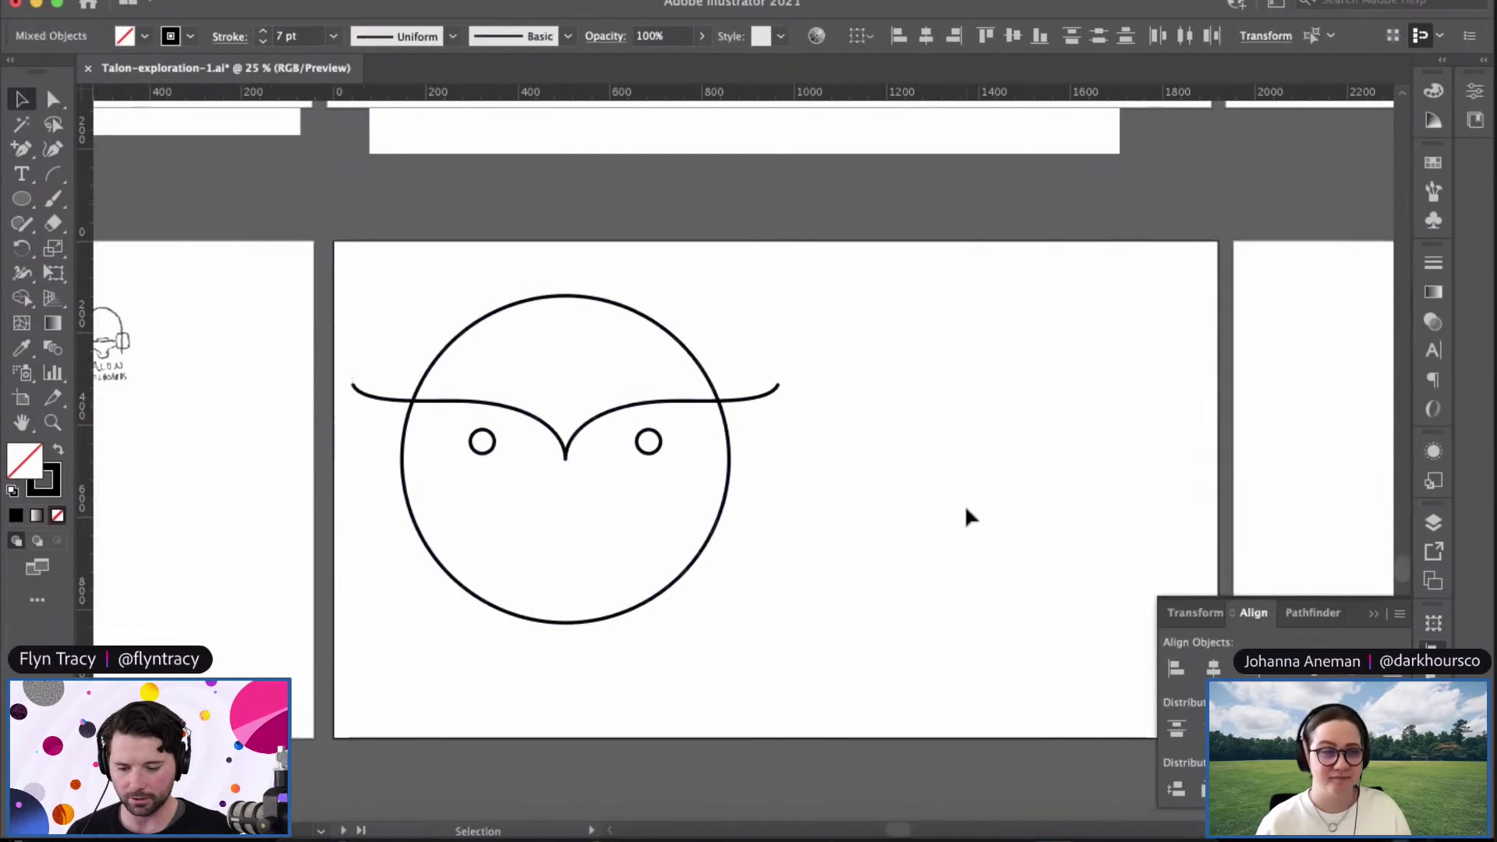
pyautogui.click(863, 471)
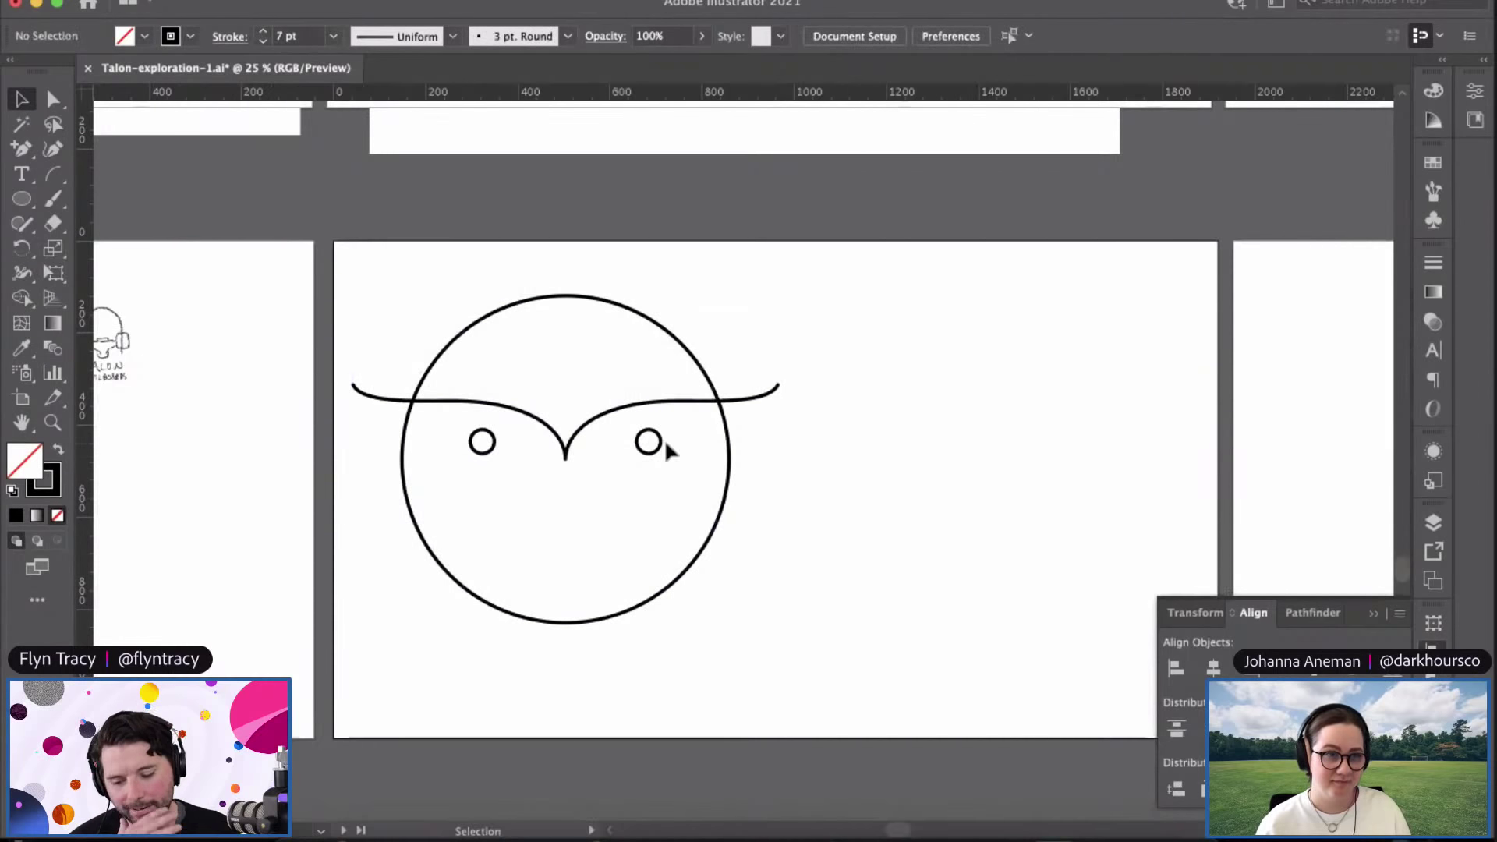
# Step: Set the stroke weight of the owl's circle, brows and eyes to 13 pt
pyautogui.moveTo(815, 525); pyautogui.dragTo(397, 313)
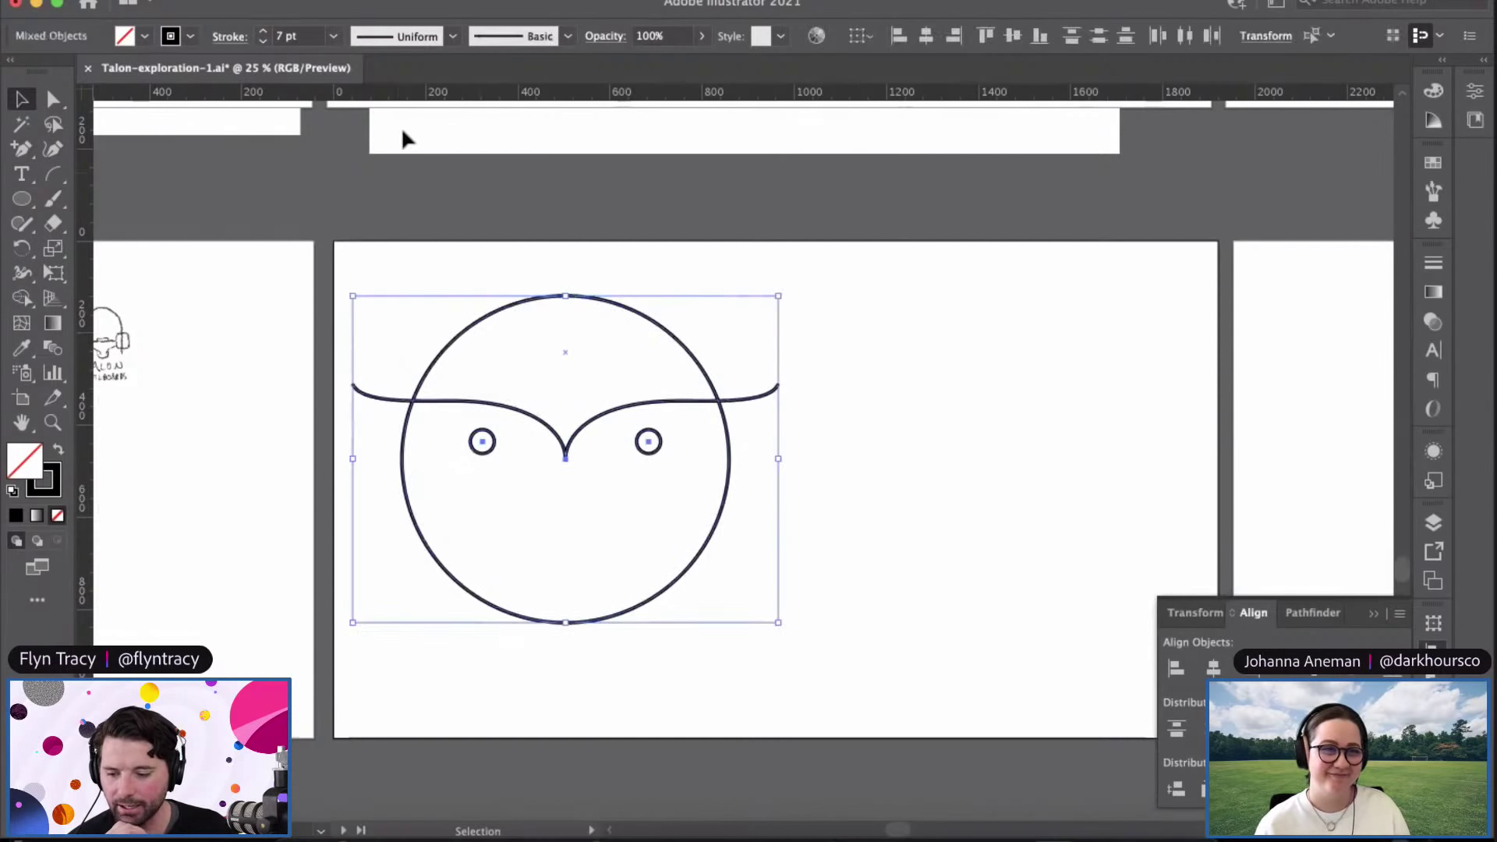
pyautogui.click(265, 34)
pyautogui.click(265, 34)
pyautogui.click(265, 33)
pyautogui.click(265, 33)
pyautogui.click(265, 34)
pyautogui.click(265, 33)
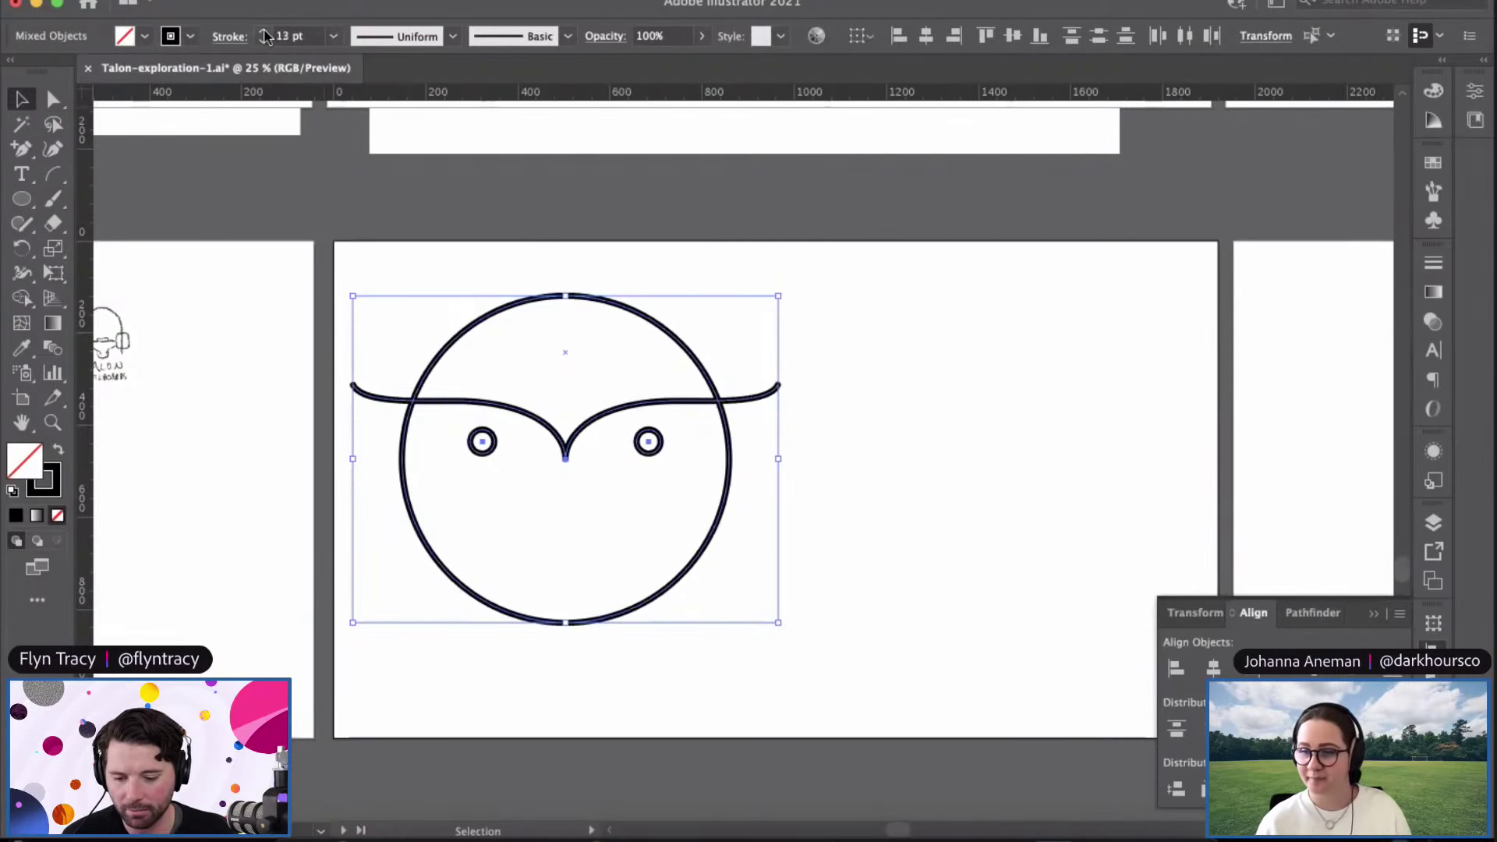
# Step: Set the stroke weight of the owl's circle, brows and eyes to 14 pt and shrink the large circle proportionally about its center
pyautogui.click(265, 33)
pyautogui.click(745, 433)
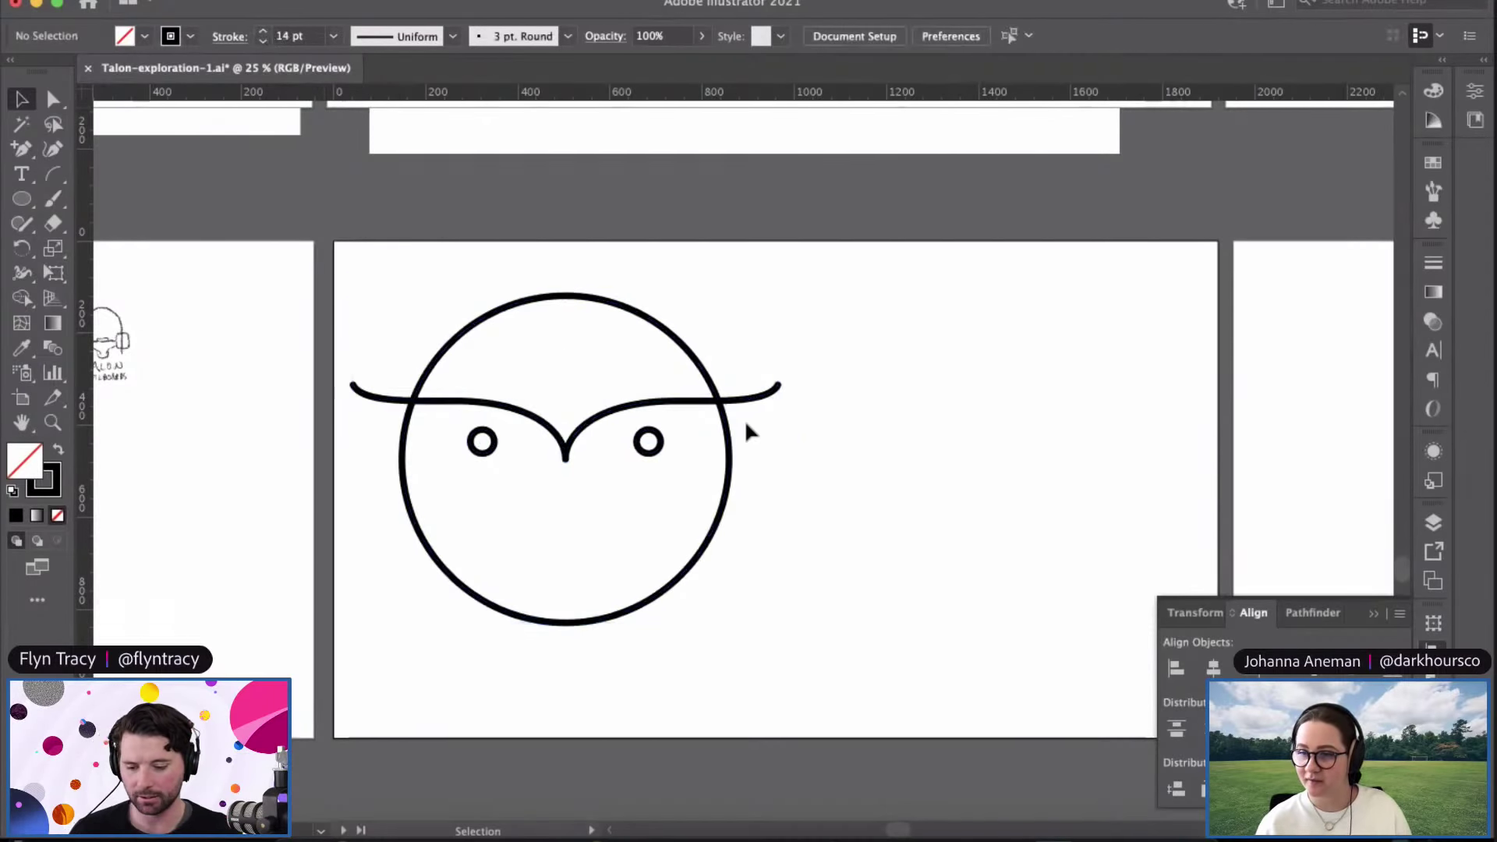
pyautogui.click(735, 492)
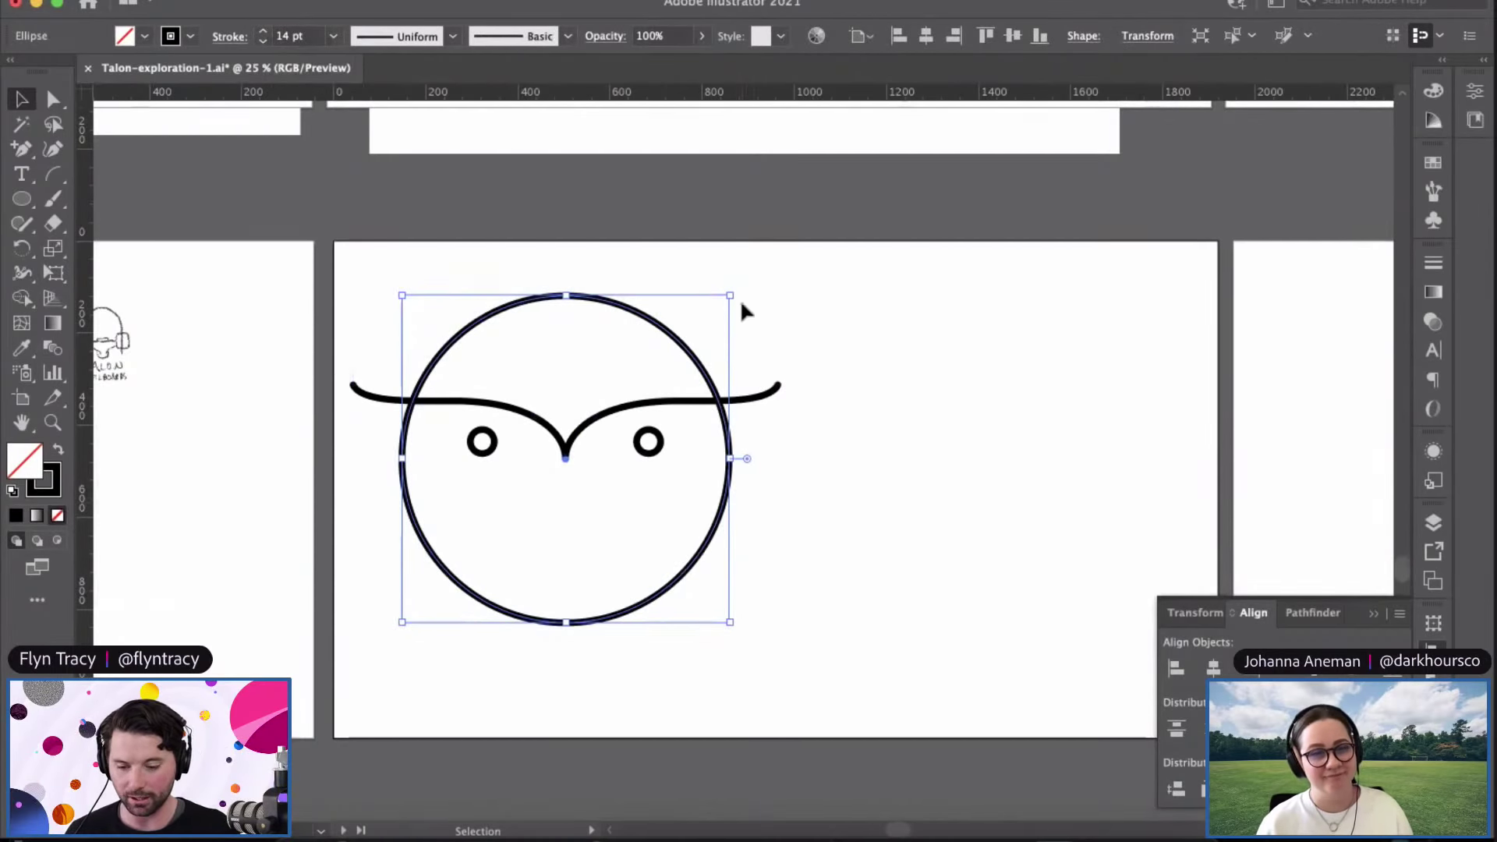
pyautogui.moveTo(733, 296); pyautogui.dragTo(712, 310)
pyautogui.click(754, 479)
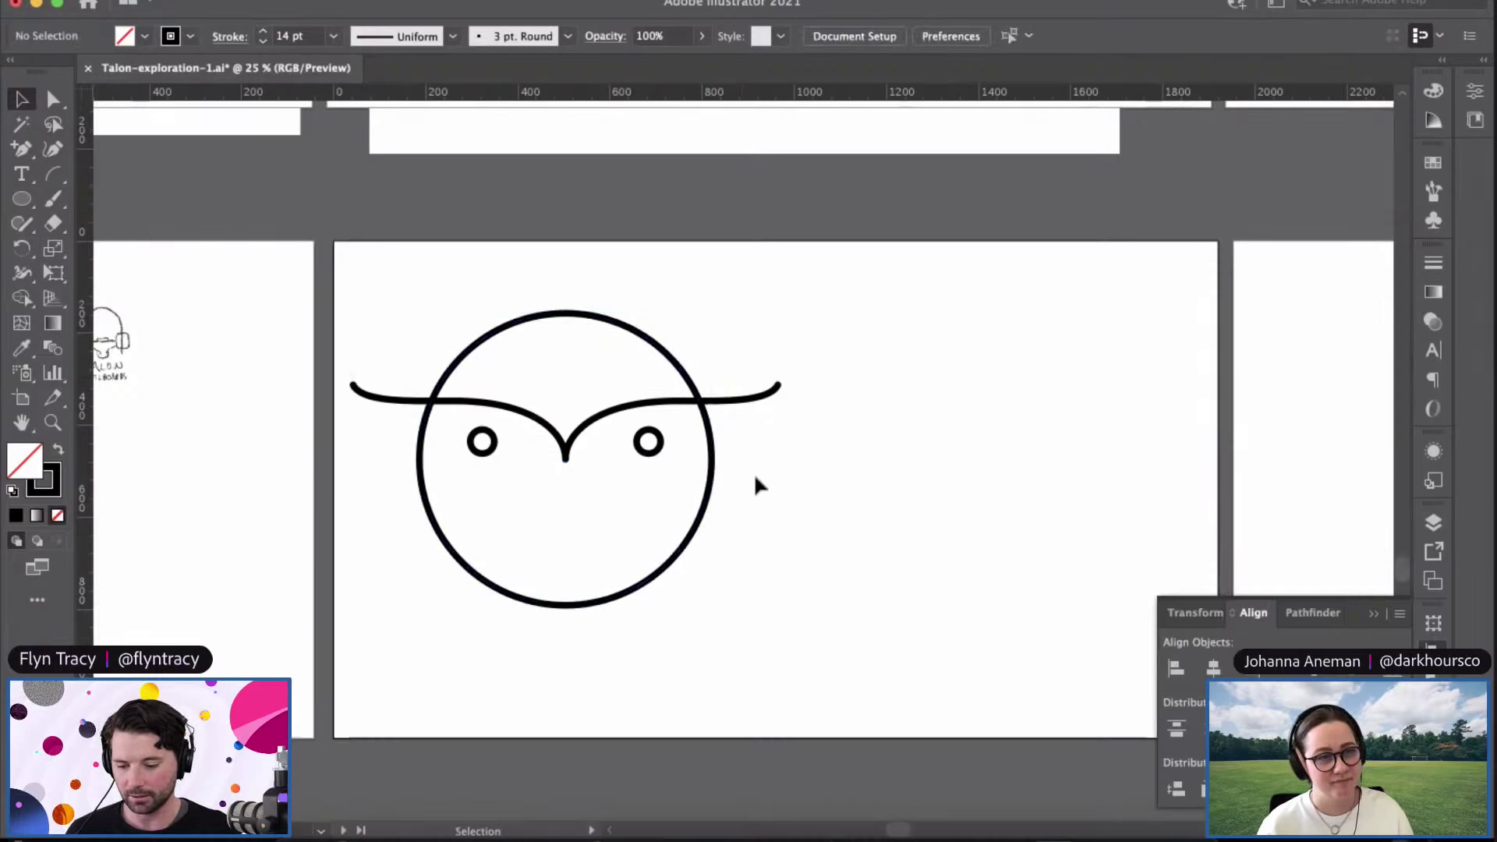
# Step: Move the whole owl face up toward the artboard's upper edge and deselect it
pyautogui.hscroll(-2, 783, 483)
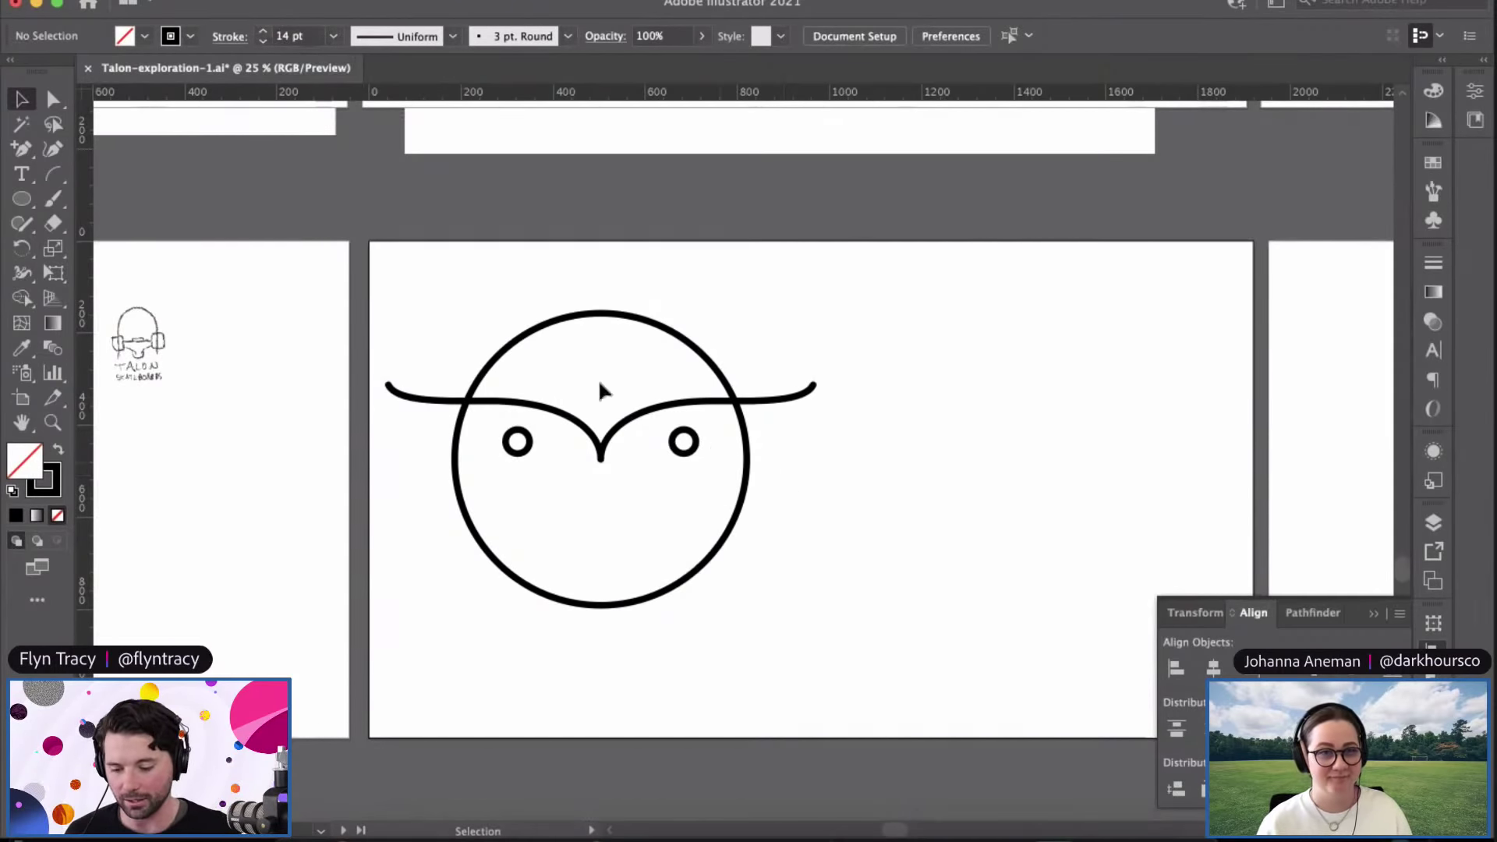
pyautogui.moveTo(428, 299); pyautogui.dragTo(821, 625)
pyautogui.moveTo(742, 466); pyautogui.dragTo(742, 428)
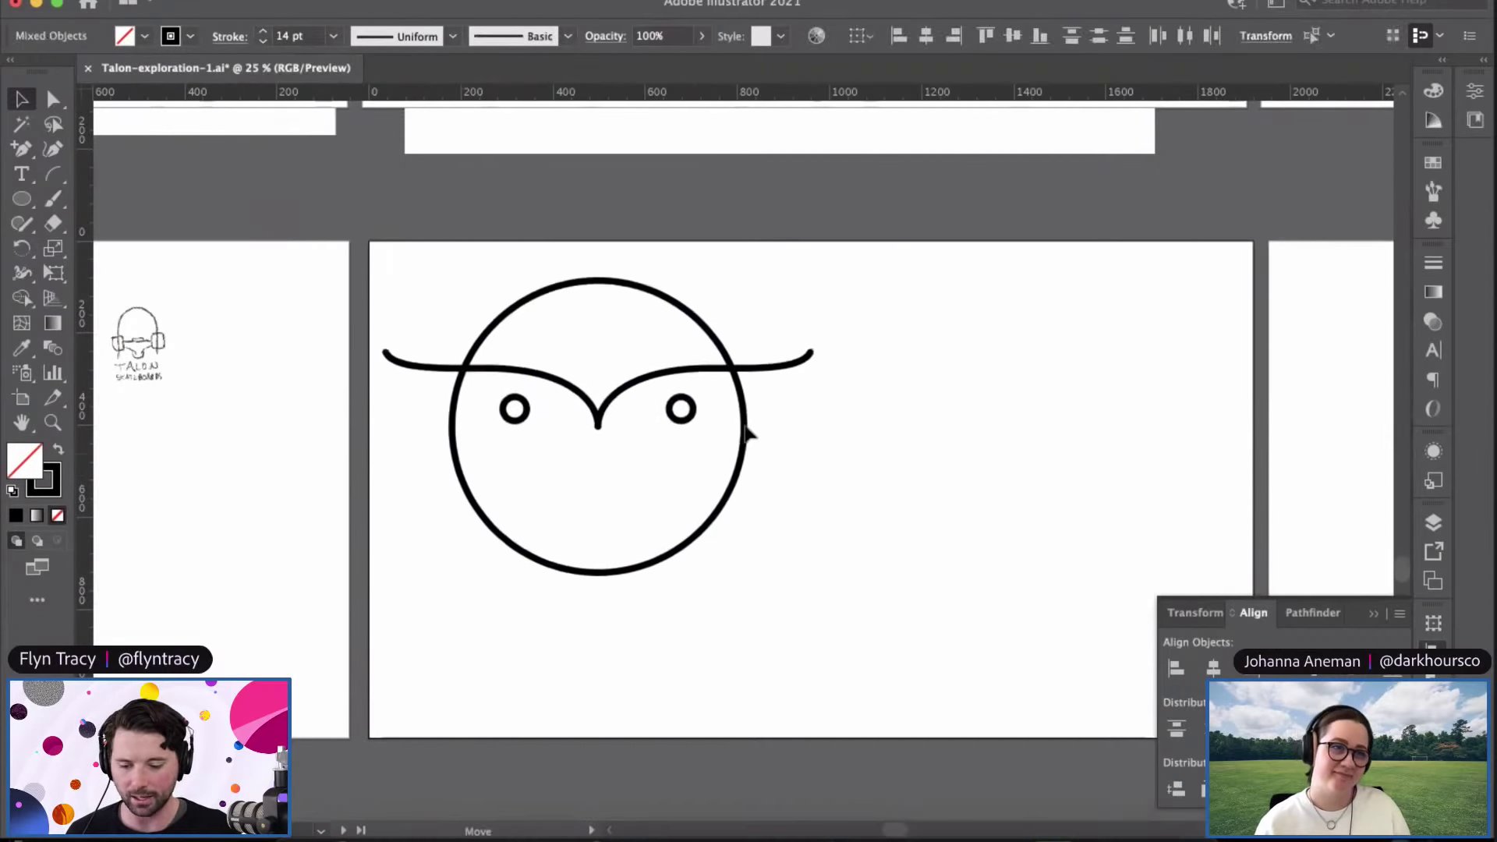
pyautogui.click(948, 397)
# Step: Duplicate the eyes and brows without the circle into the empty area below and right of the owl face
pyautogui.click(686, 406)
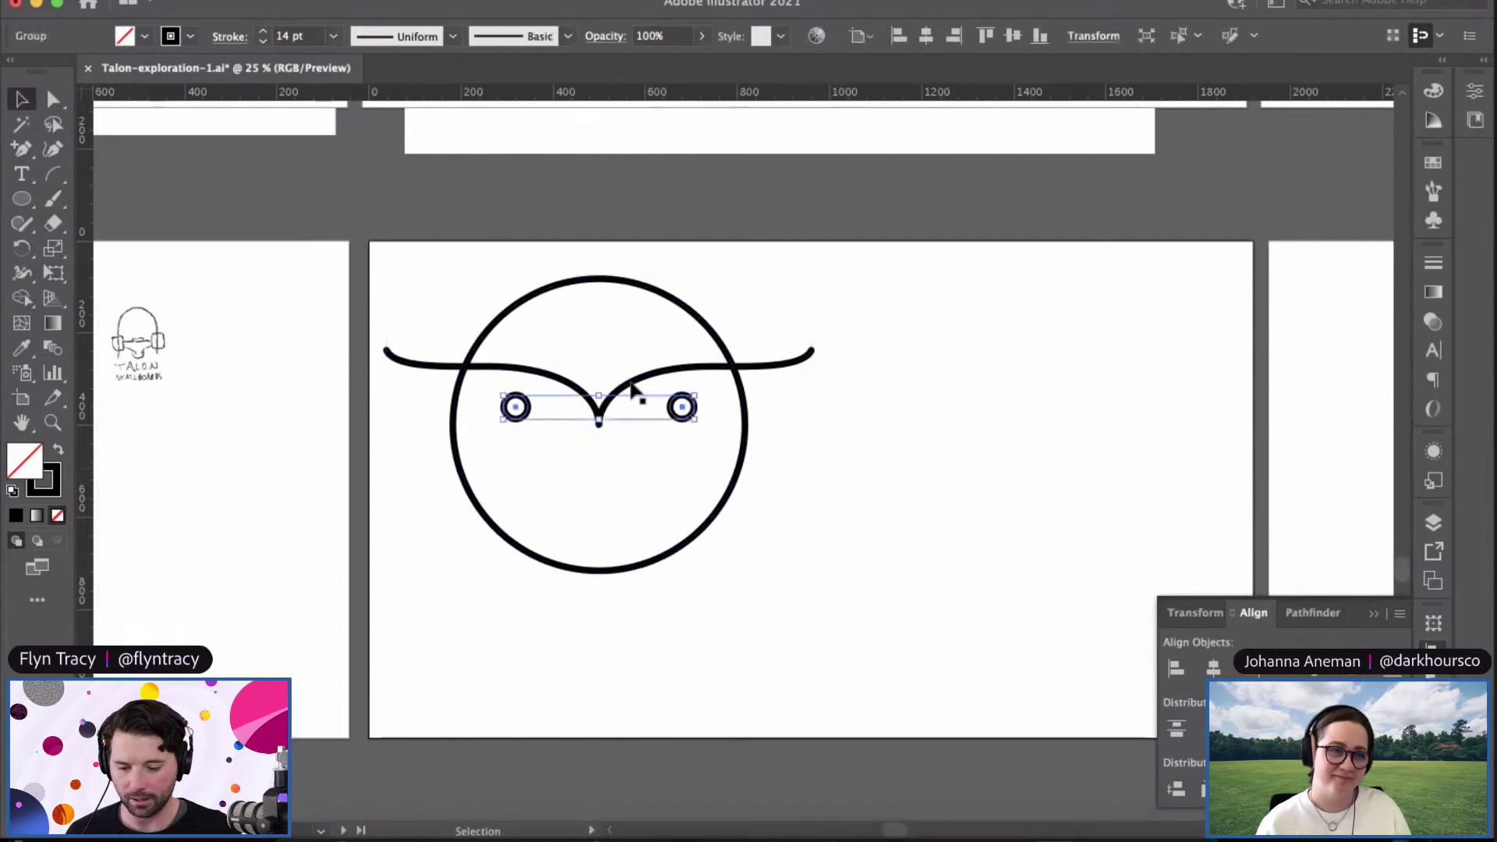
pyautogui.click(636, 387)
pyautogui.moveTo(636, 387); pyautogui.dragTo(1031, 602)
pyautogui.scroll(-3, 936, 562)
pyautogui.hscroll(5, 935, 562)
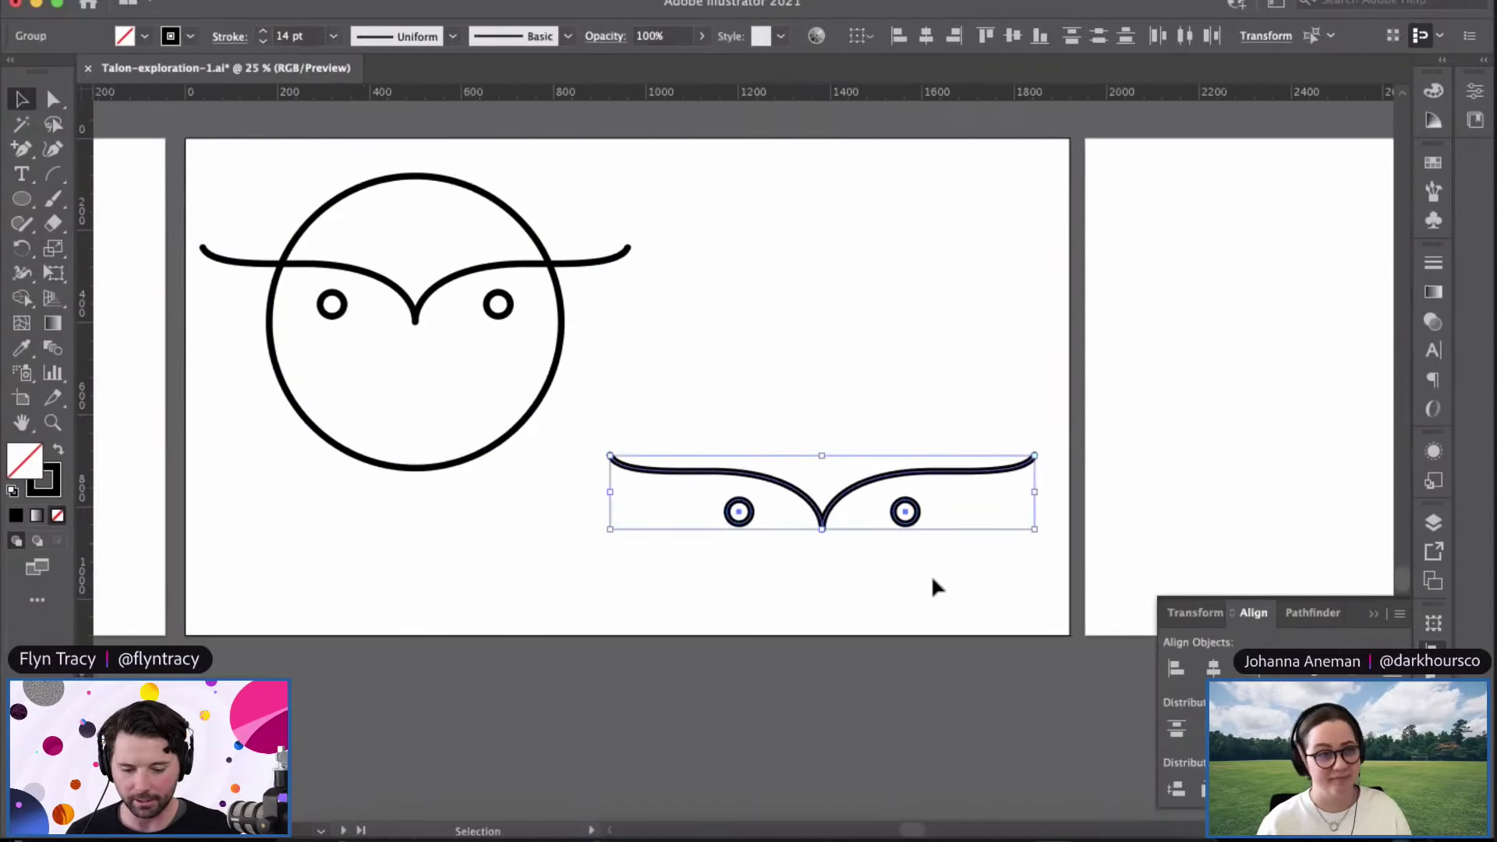
pyautogui.click(933, 580)
# Step: Examine the skateboard brand images, bird photos and owl sketch on the other artboards for comparison with the vector owl face
pyautogui.press('super+equal')
pyautogui.hscroll(5, 717, 565)
pyautogui.hscroll(-4, 732, 567)
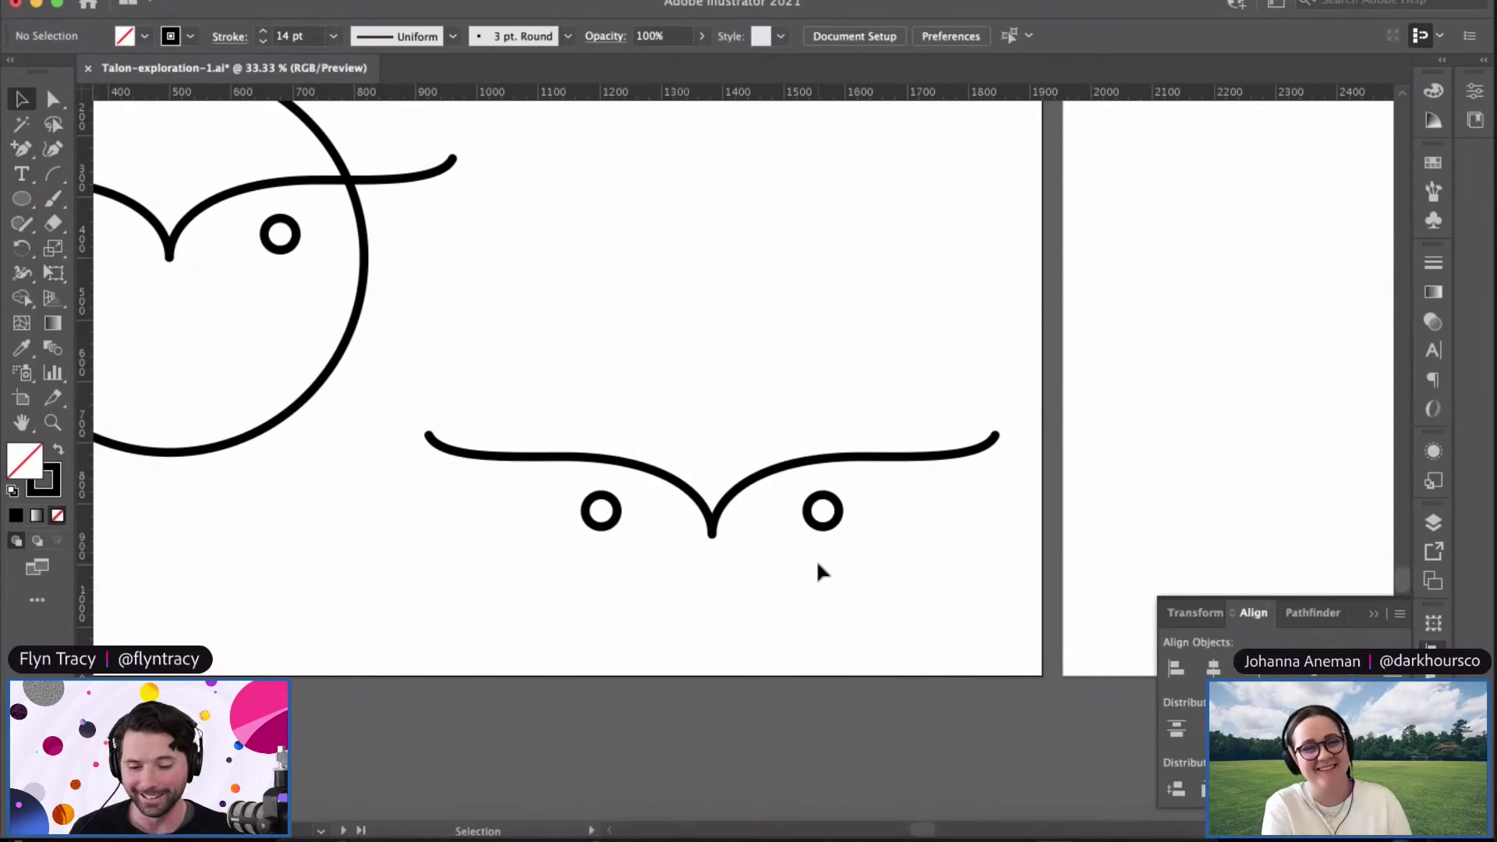
pyautogui.press('super+minus')
pyautogui.press('super+minus')
pyautogui.moveTo(970, 163)
pyautogui.mouseDown()
pyautogui.moveTo(839, 465)
pyautogui.moveTo(555, 725)
pyautogui.mouseUp()
pyautogui.moveTo(448, 568); pyautogui.dragTo(349, 566)
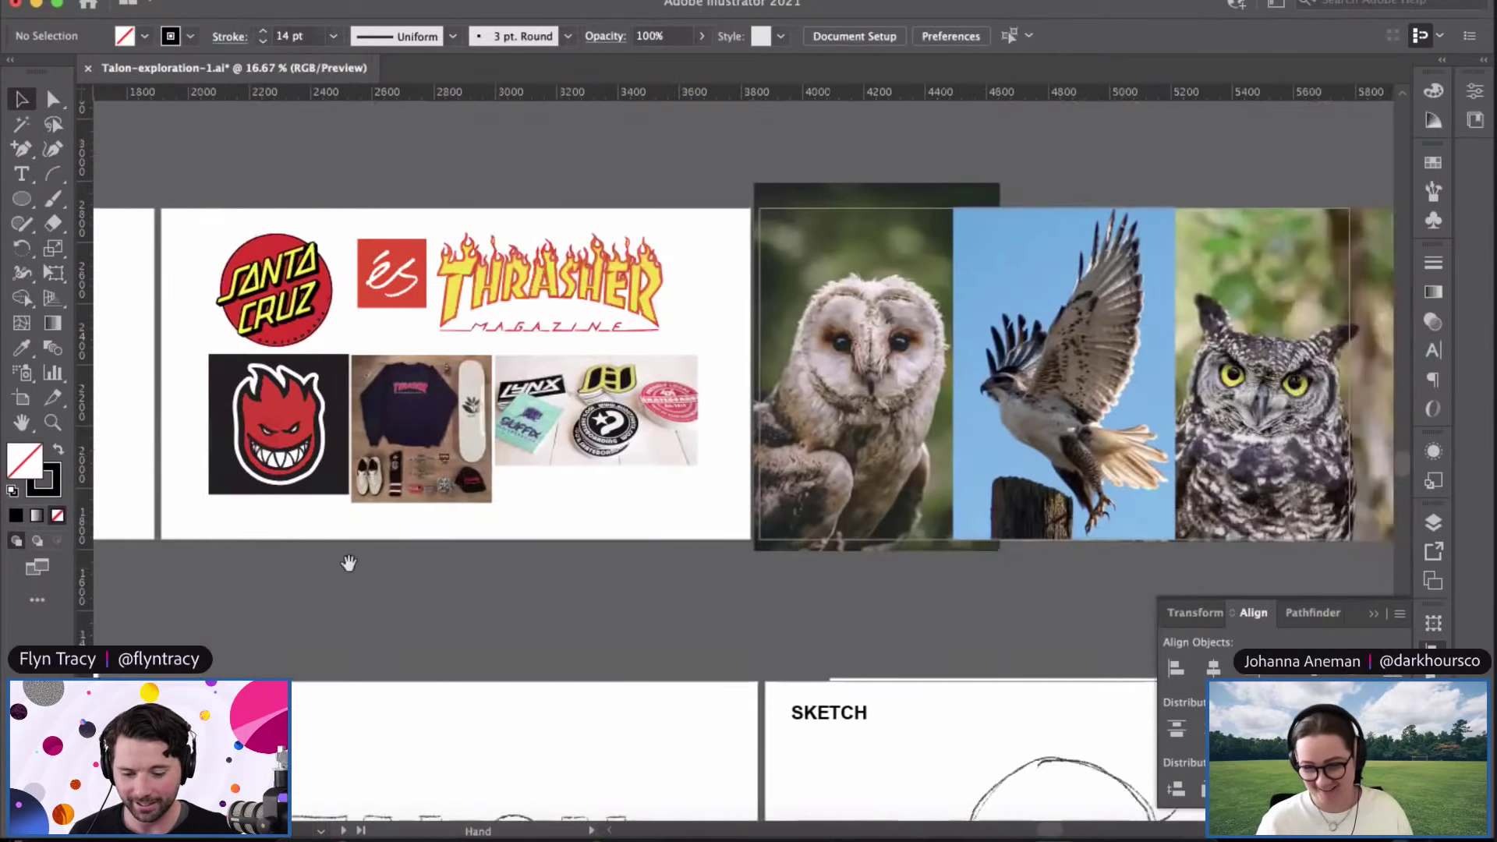
pyautogui.hscroll(10, 924, 491)
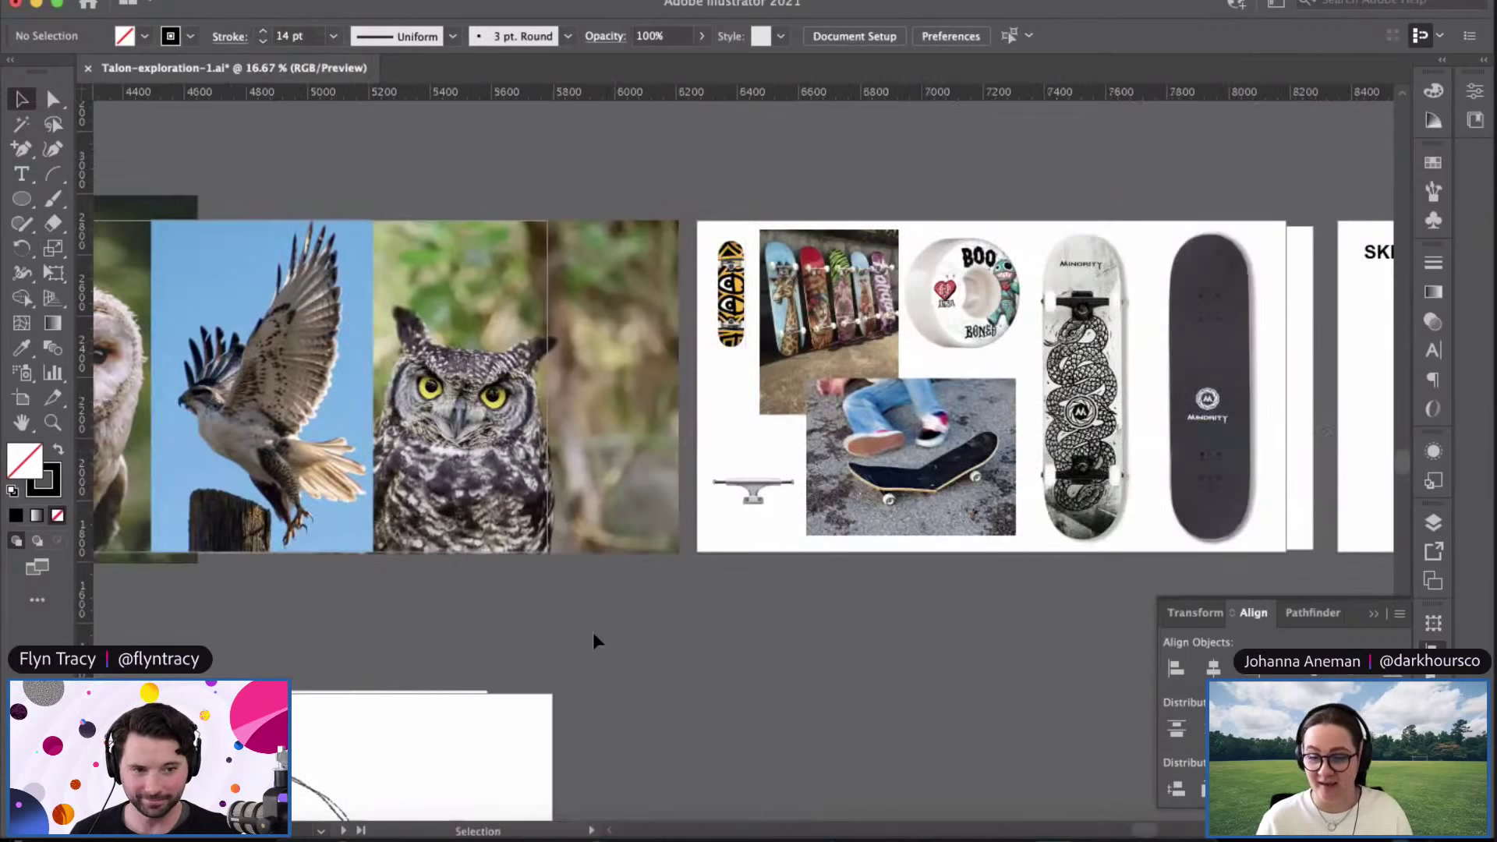
pyautogui.scroll(-4, 579, 586)
pyautogui.hscroll(-7, 579, 587)
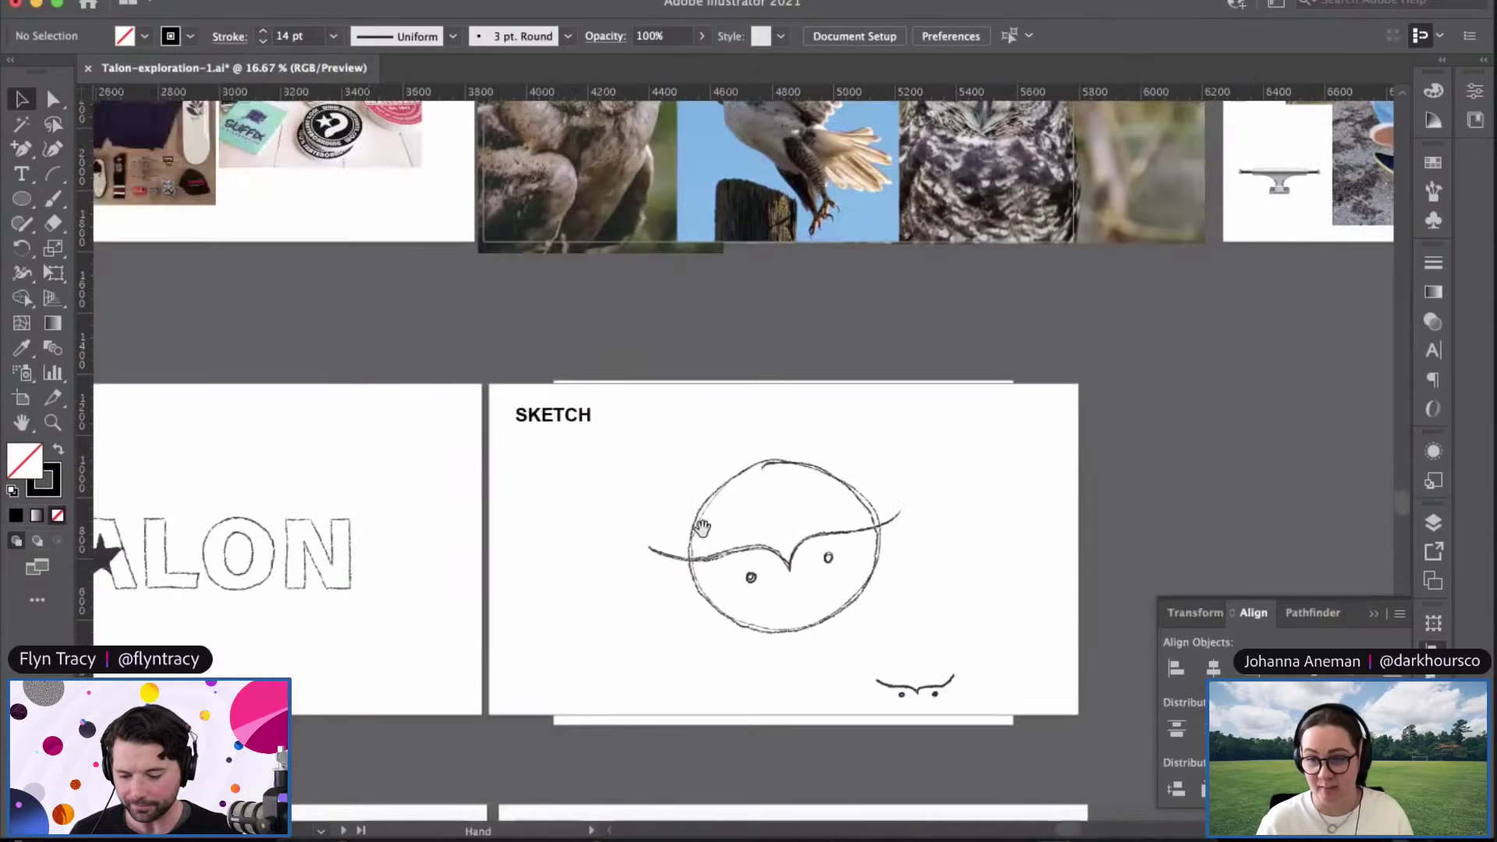
pyautogui.scroll(-7, 579, 586)
pyautogui.hscroll(-14, 580, 587)
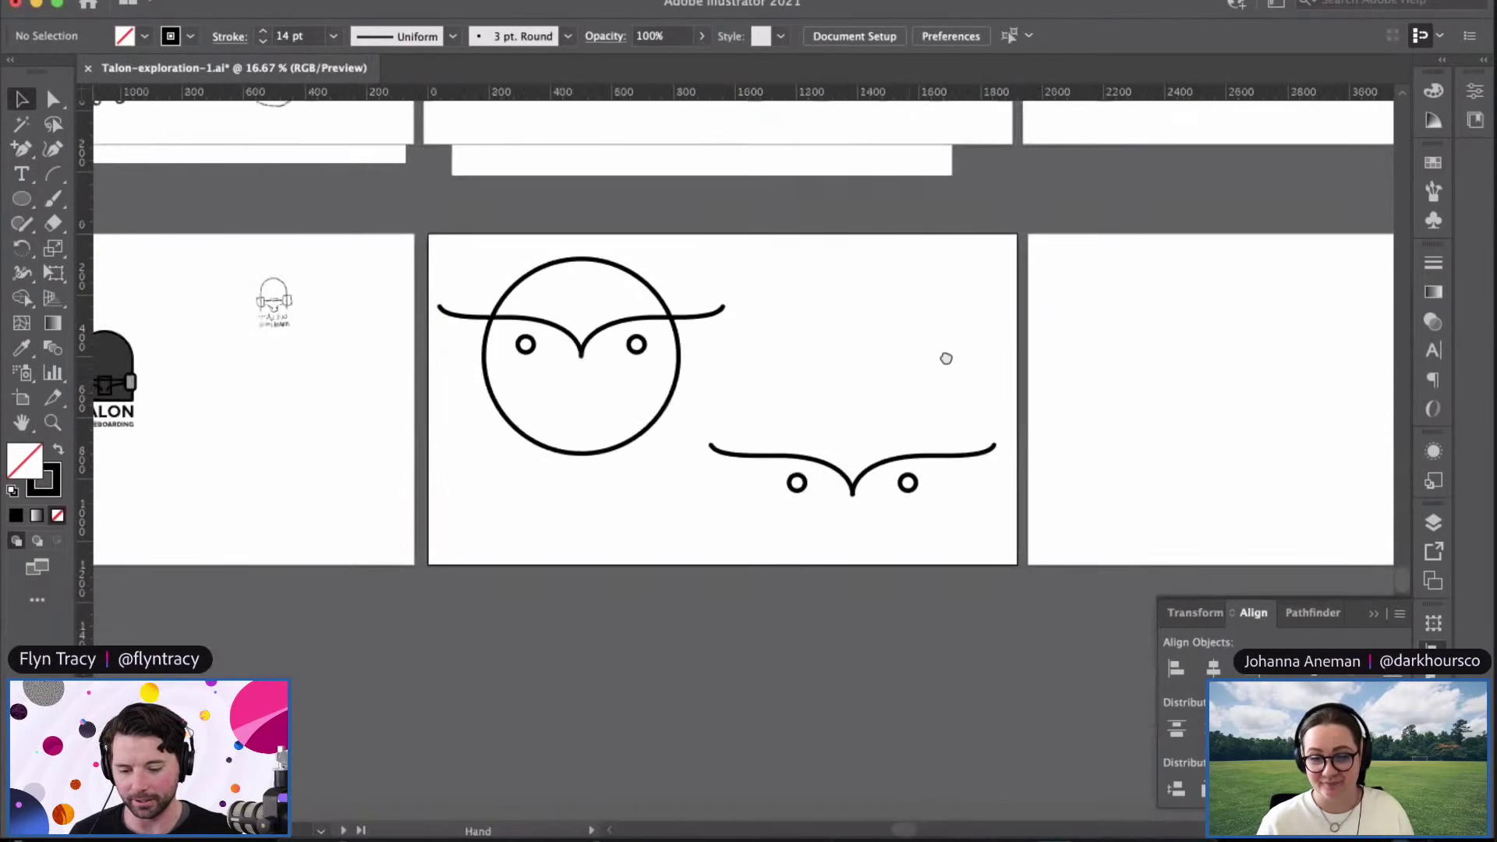
pyautogui.hscroll(-2, 1004, 363)
# Step: Try nudging the left brow's inner anchor point upward with Direct Selection, and nudge it back down
pyautogui.press('super+equal')
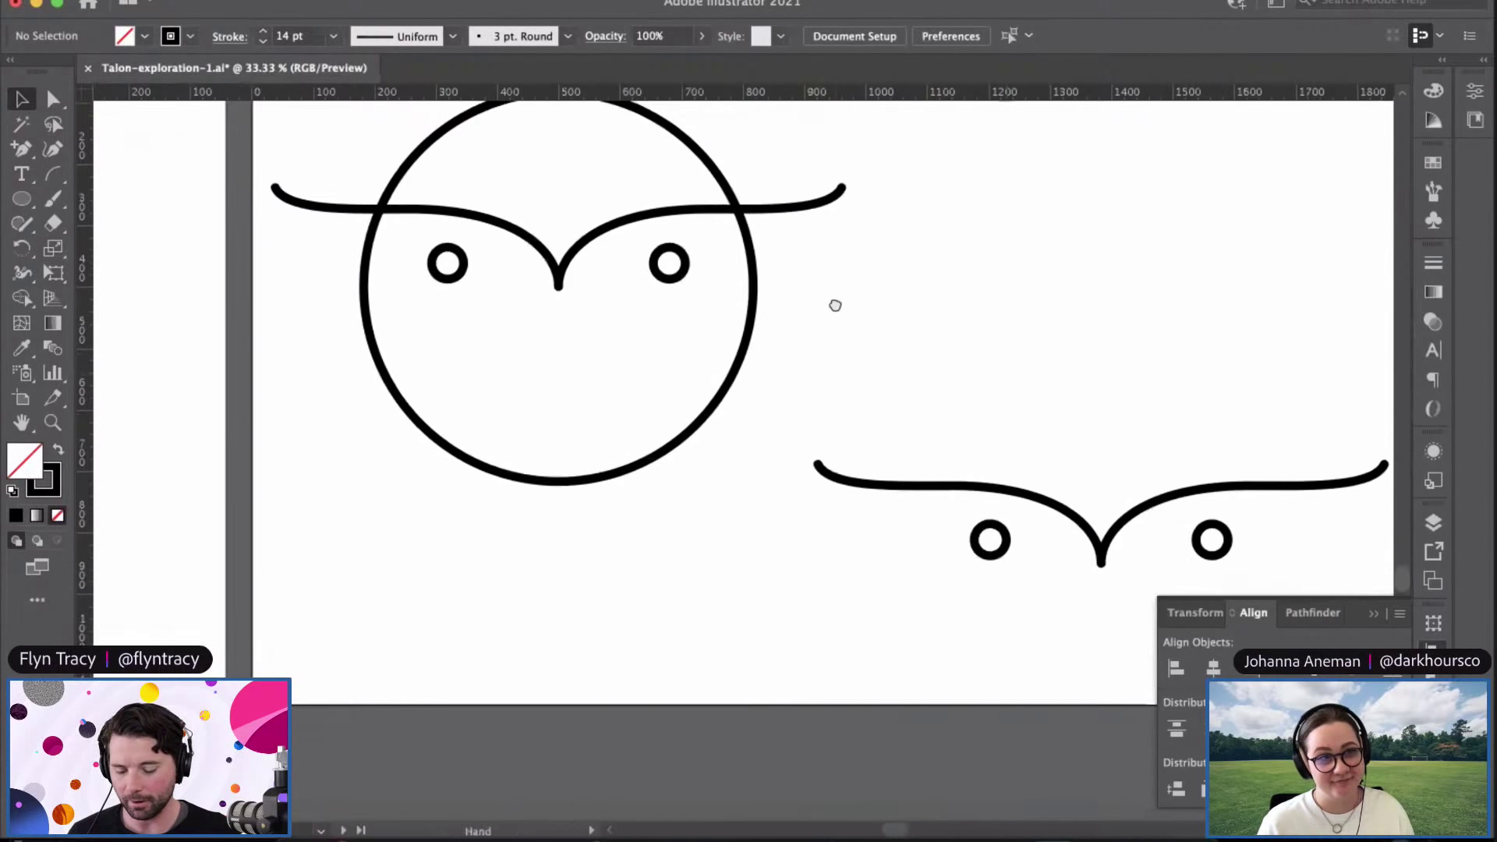
pyautogui.scroll(3, 835, 305)
pyautogui.click(559, 406)
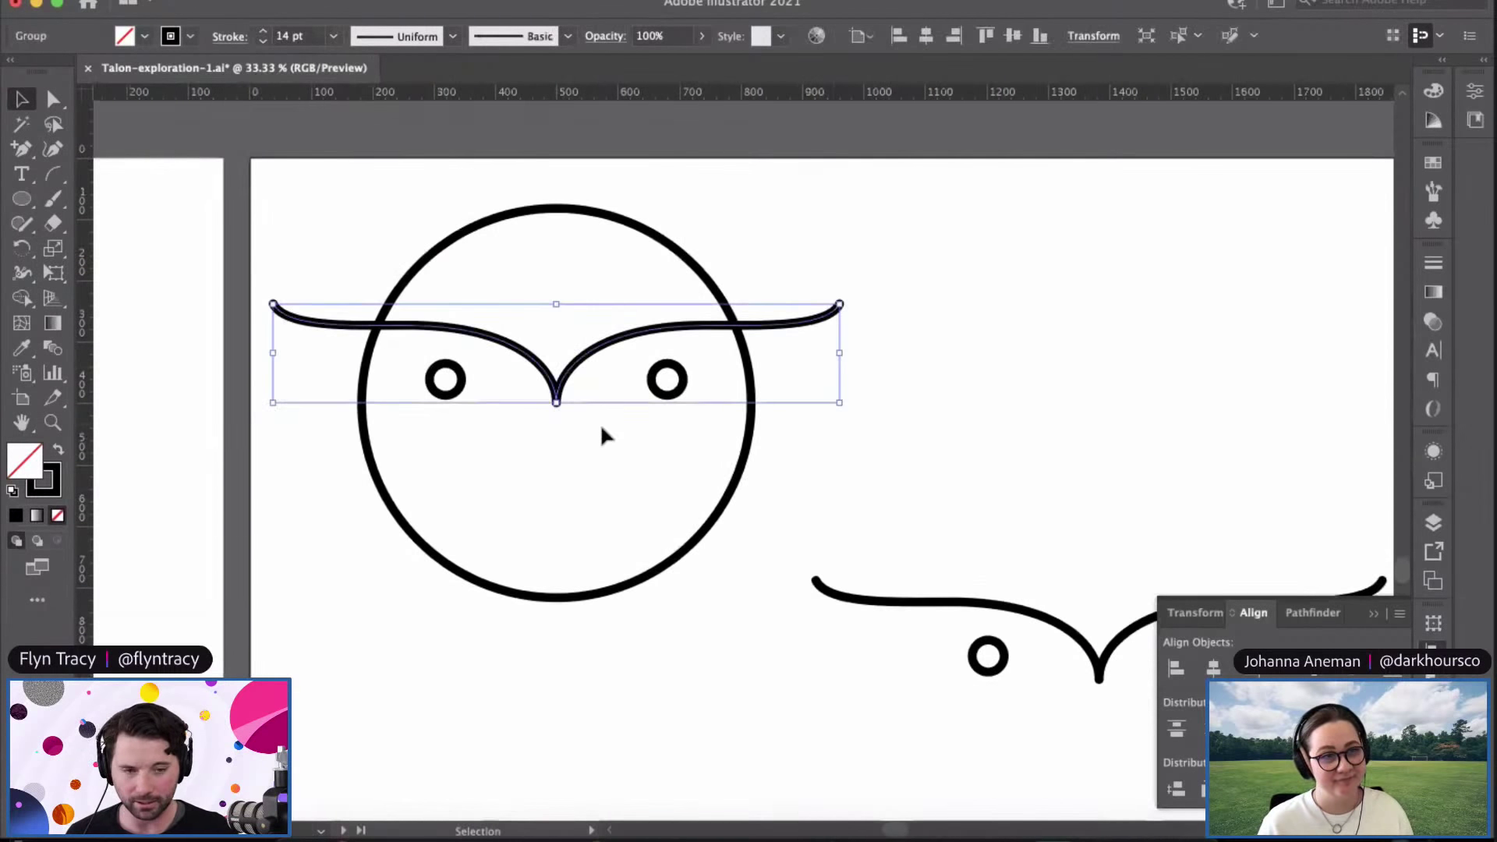
pyautogui.press('super+equal')
pyautogui.press('super+equal')
pyautogui.moveTo(845, 484); pyautogui.dragTo(825, 419)
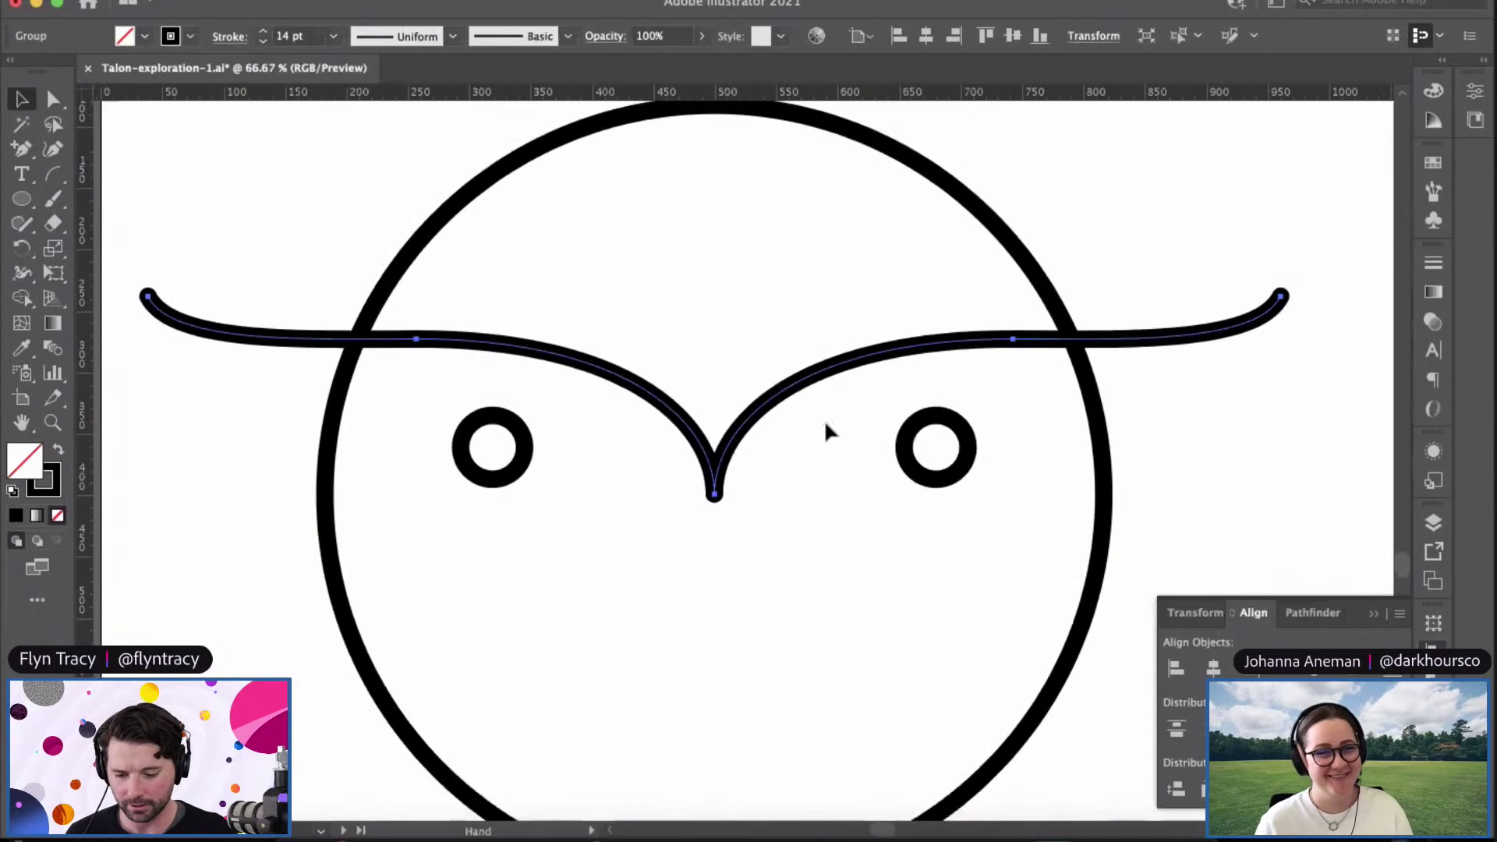
pyautogui.click(53, 99)
pyautogui.click(715, 495)
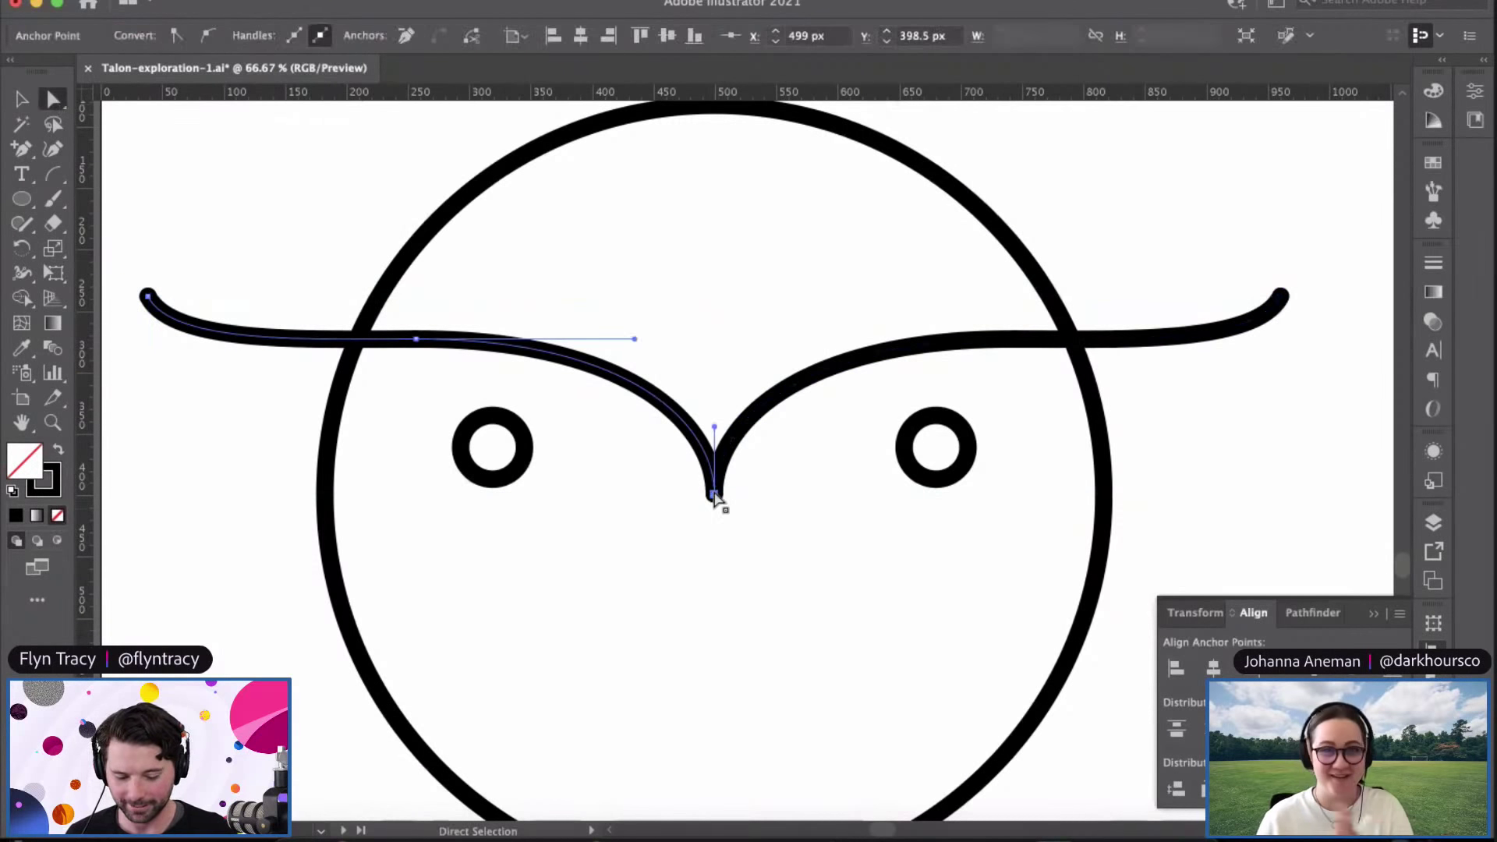
pyautogui.hotkey('shift', 'Up')
pyautogui.hotkey('shift', 'Up')
pyautogui.hotkey('shift', 'Down')
pyautogui.hotkey('shift', 'Down')
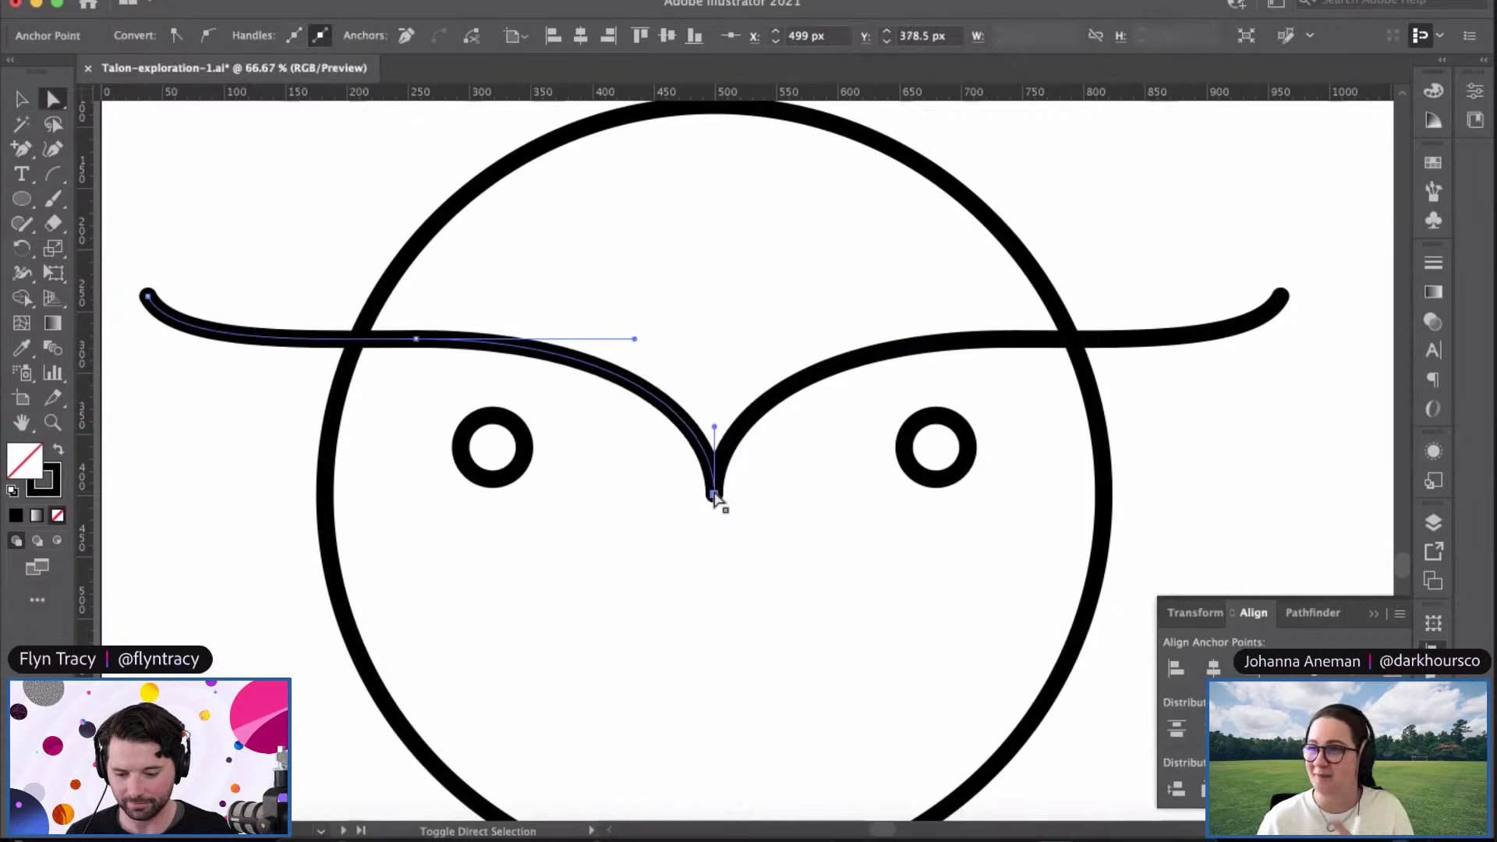
# Step: Raise the left brow's inner anchor point straight up to Y 353 px, with selection edges hidden
pyautogui.press('super+equal')
pyautogui.press('super+equal')
pyautogui.press('super+equal')
pyautogui.press('super+h')
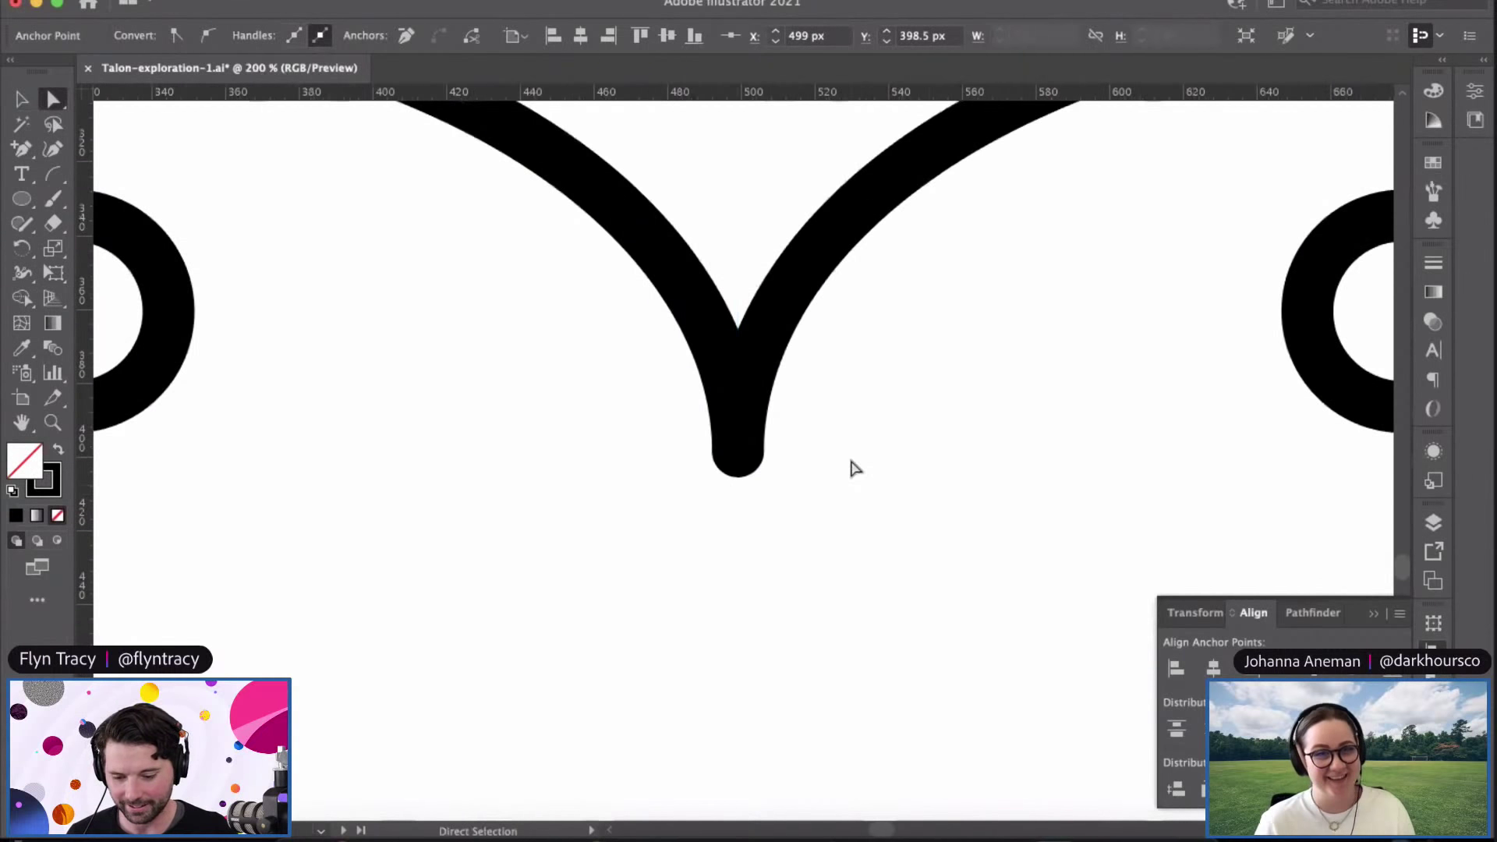
pyautogui.click(854, 468)
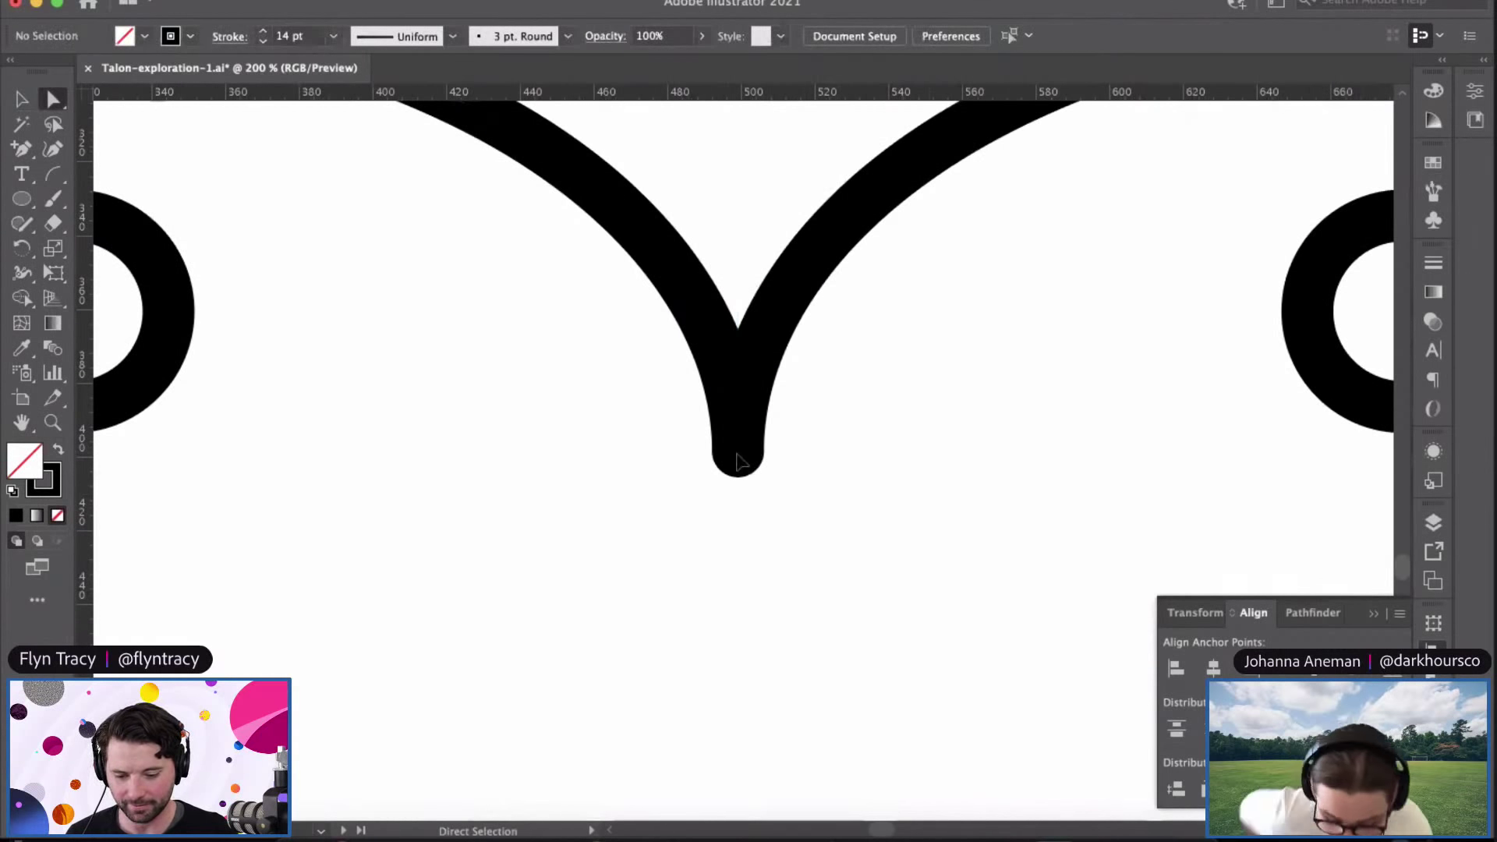
pyautogui.click(738, 453)
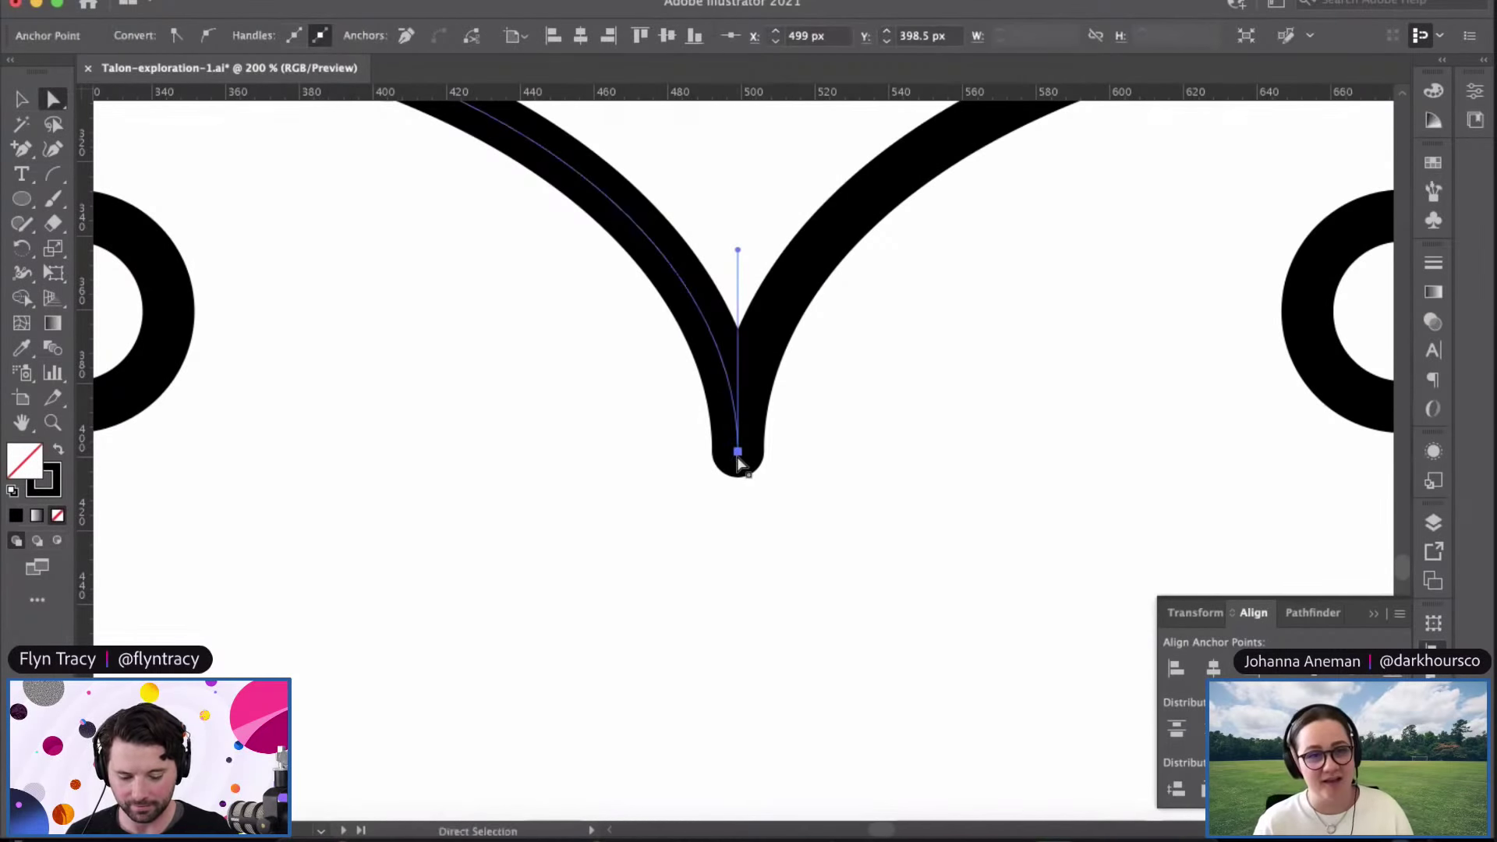
pyautogui.hotkey('shift', 'Up')
pyautogui.press('super+z')
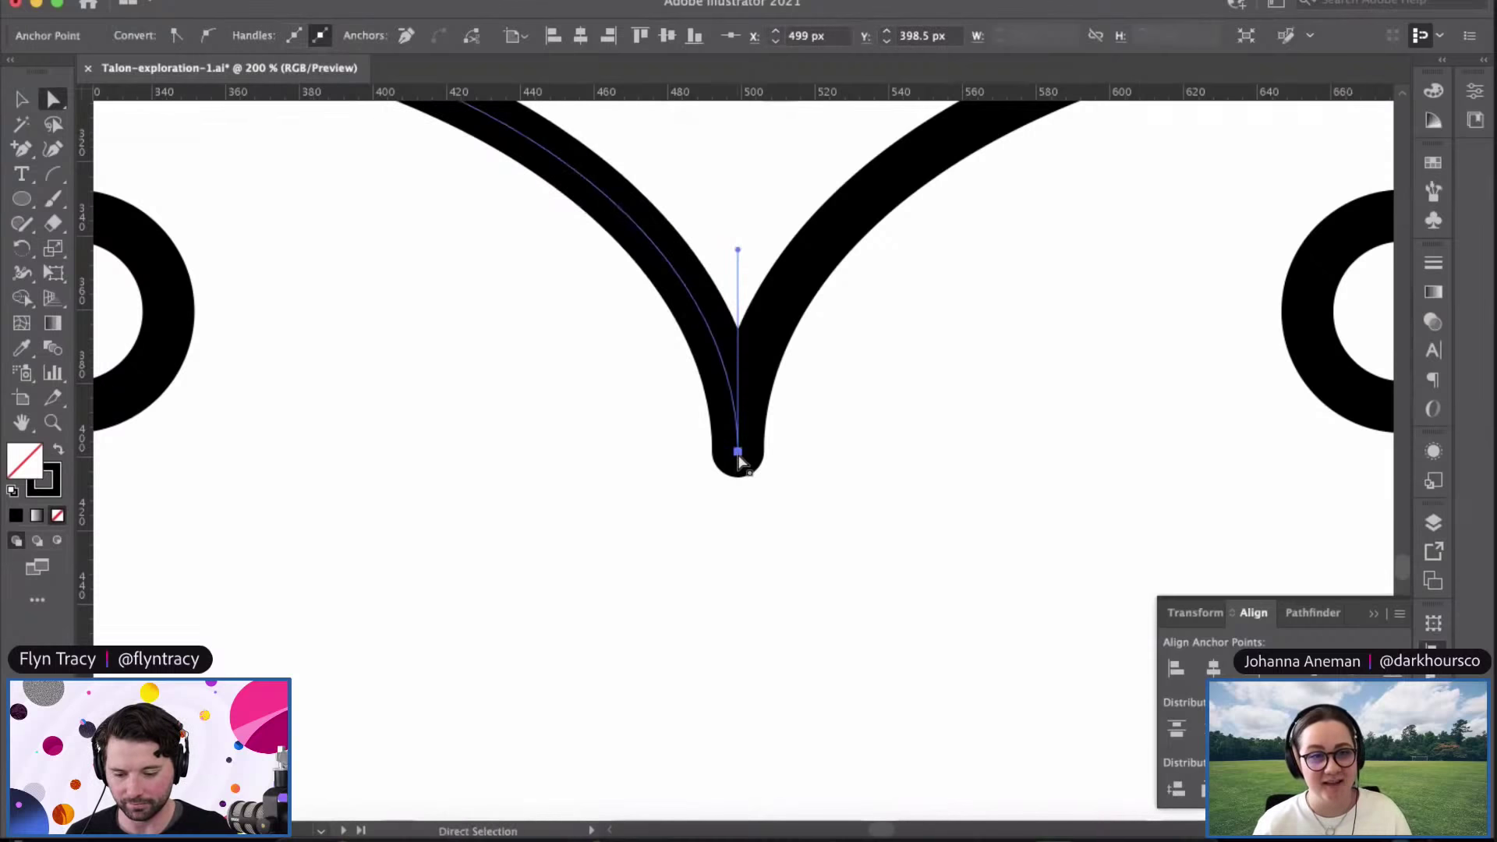
pyautogui.moveTo(738, 464); pyautogui.dragTo(737, 283)
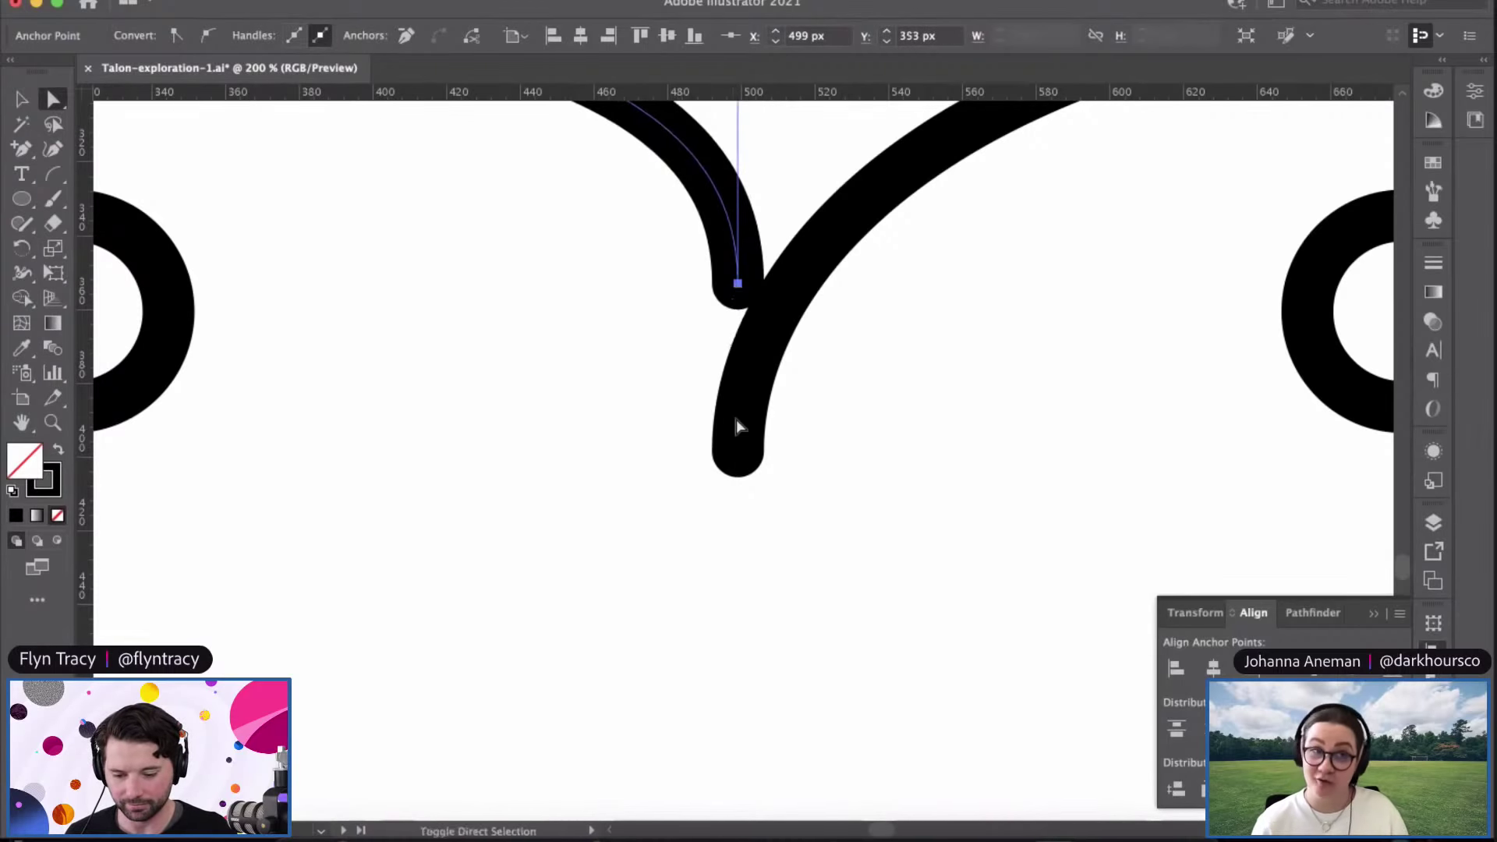
pyautogui.press('super+minus')
pyautogui.press('super+minus')
pyautogui.press('super+minus')
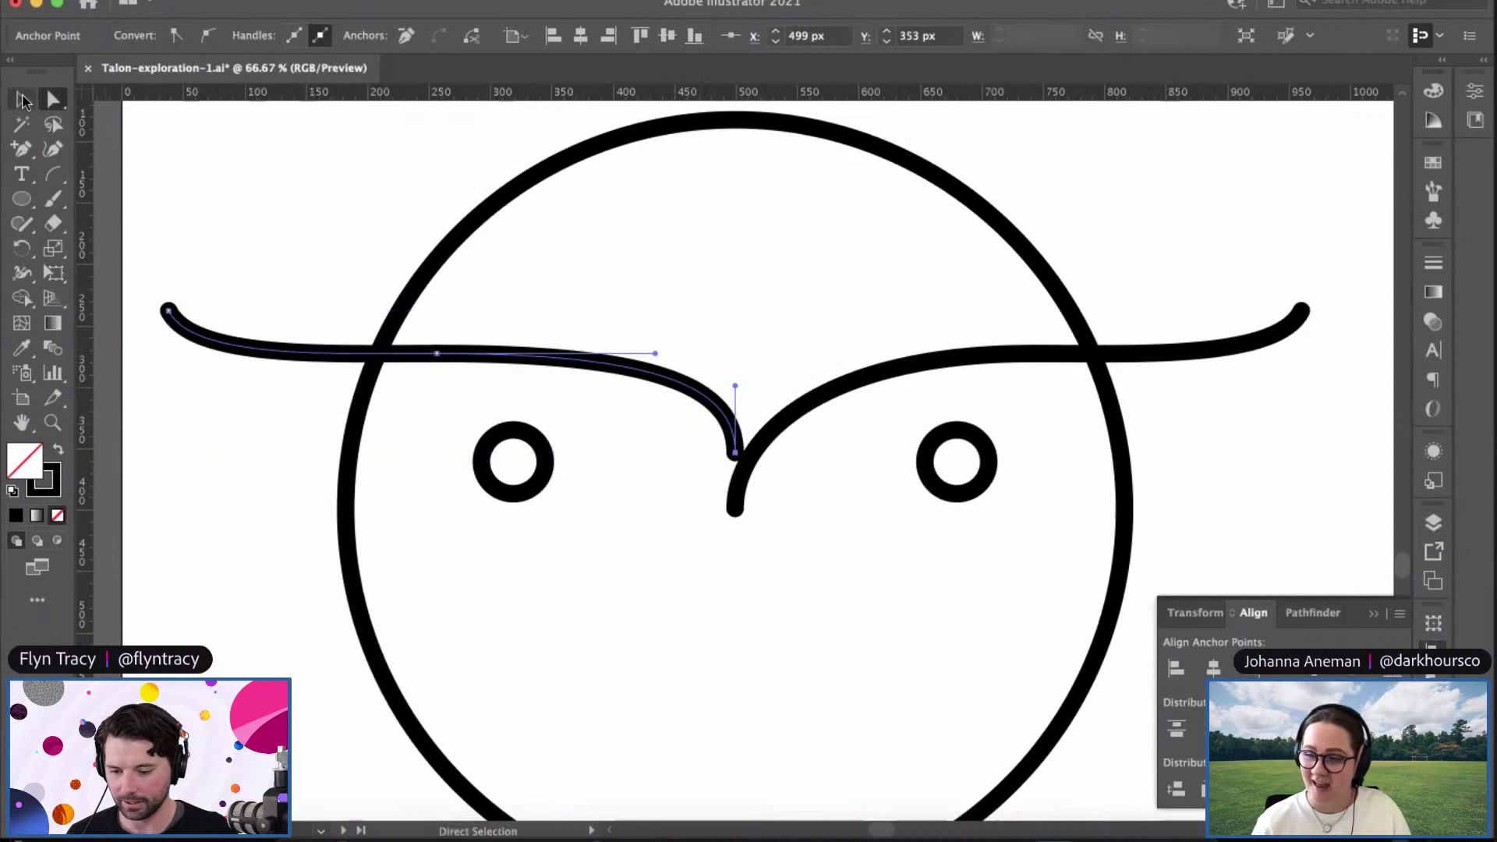
# Step: Raise the right brow's inner anchor point to Y 353 px so it meets the left brow's end
pyautogui.press('super+equal')
pyautogui.press('super+equal')
pyautogui.press('super+equal')
pyautogui.click(738, 614)
pyautogui.moveTo(739, 618); pyautogui.dragTo(745, 459)
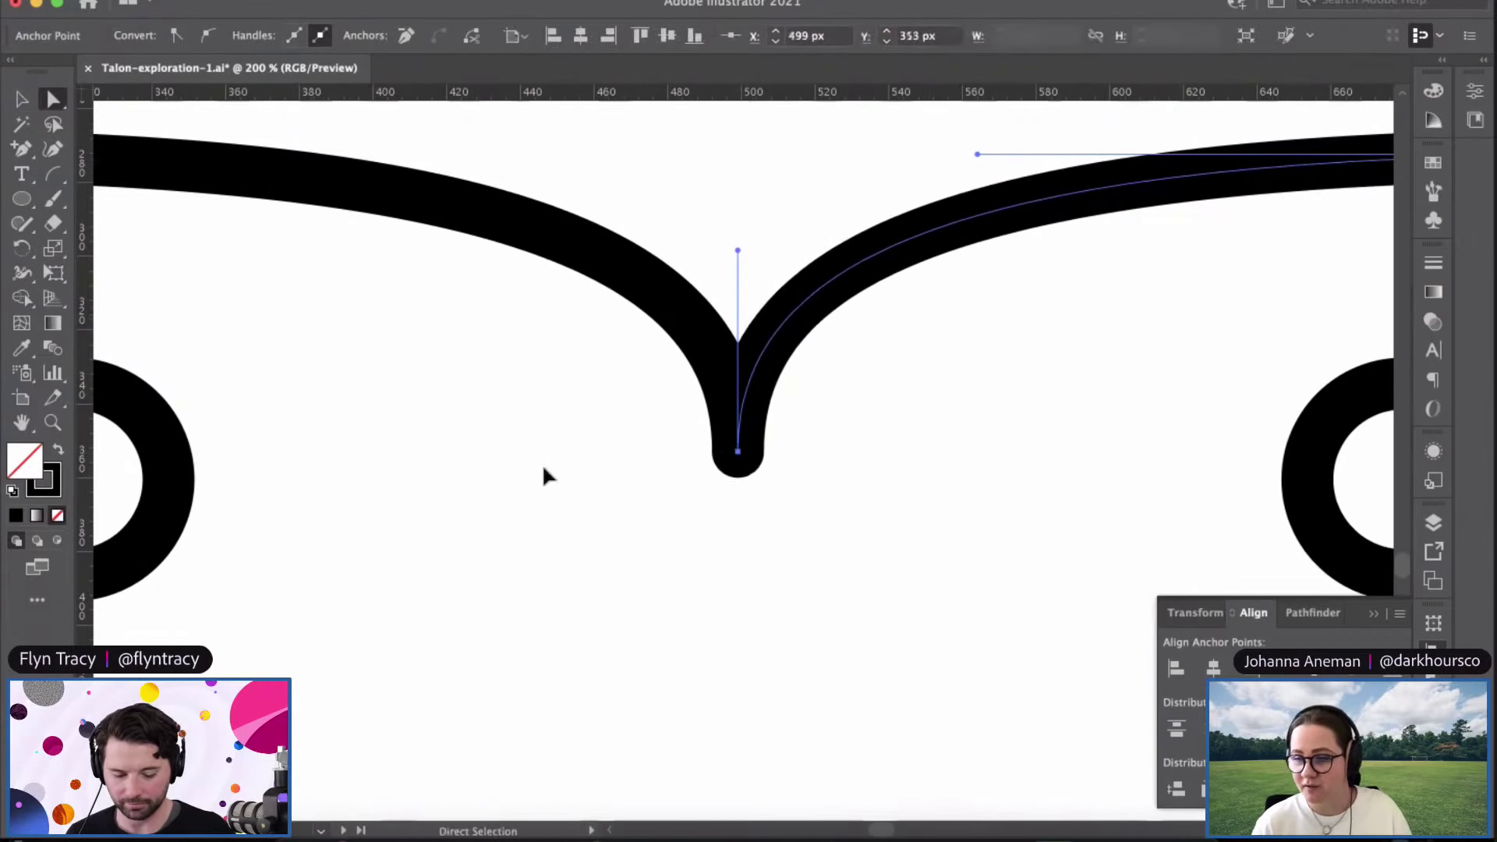
# Step: Delete the duplicate set of brows and eyes below and right of the owl face
pyautogui.press('super+minus')
pyautogui.press('super+minus')
pyautogui.press('super+minus')
pyautogui.press('super+minus')
pyautogui.press('super+minus')
pyautogui.press('super+minus')
pyautogui.click(22, 99)
pyautogui.click(1000, 462)
pyautogui.moveTo(1106, 458); pyautogui.dragTo(839, 348)
pyautogui.moveTo(762, 436); pyautogui.dragTo(1047, 611)
pyautogui.press('Delete')
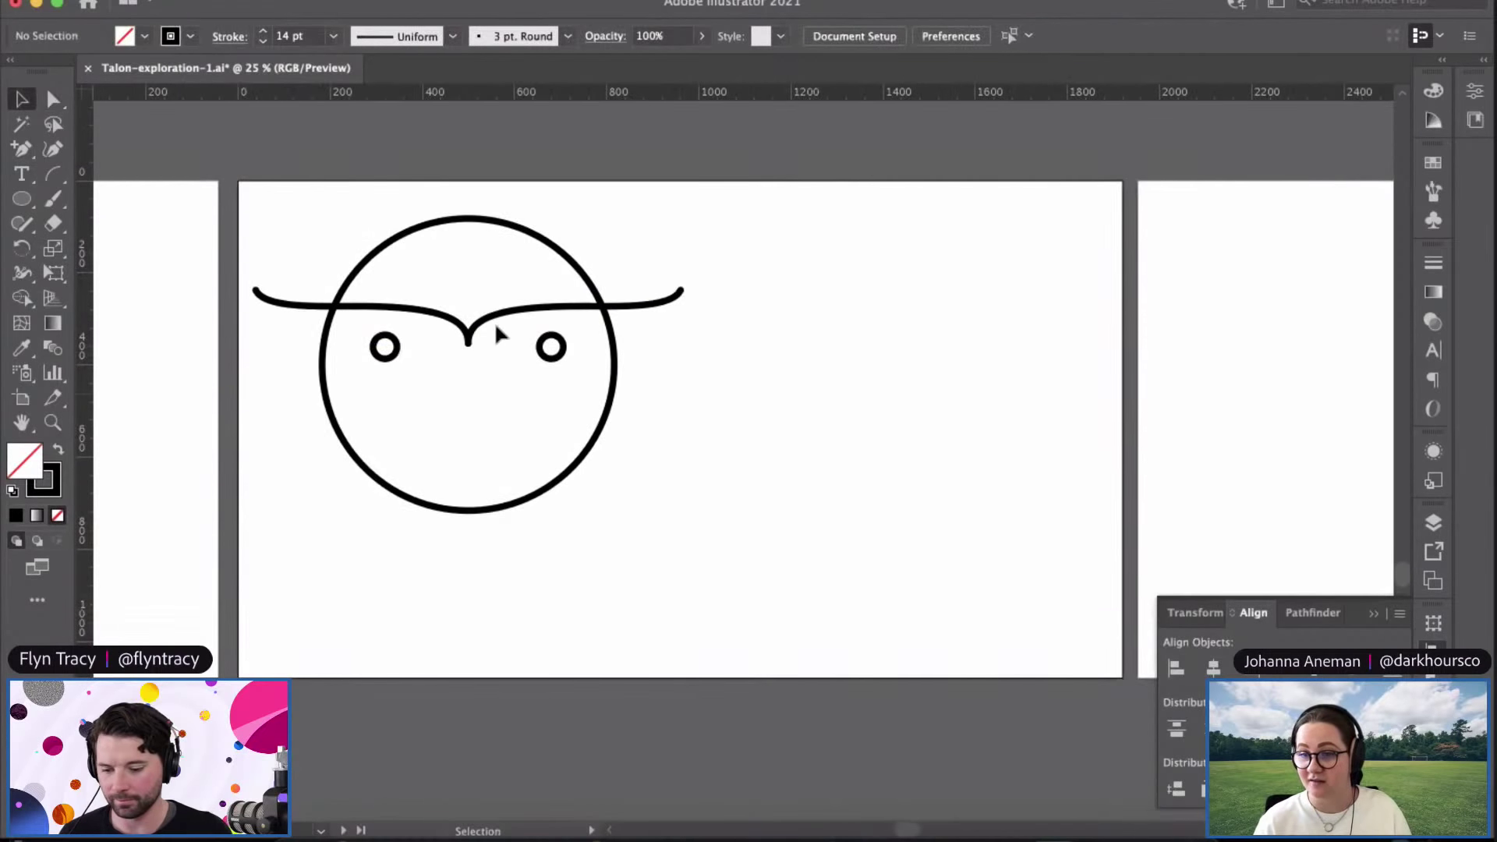
# Step: Duplicate the reshaped brows and eyes without the circle, group the copy, and place it below and right of the owl face
pyautogui.moveTo(747, 349); pyautogui.dragTo(234, 303)
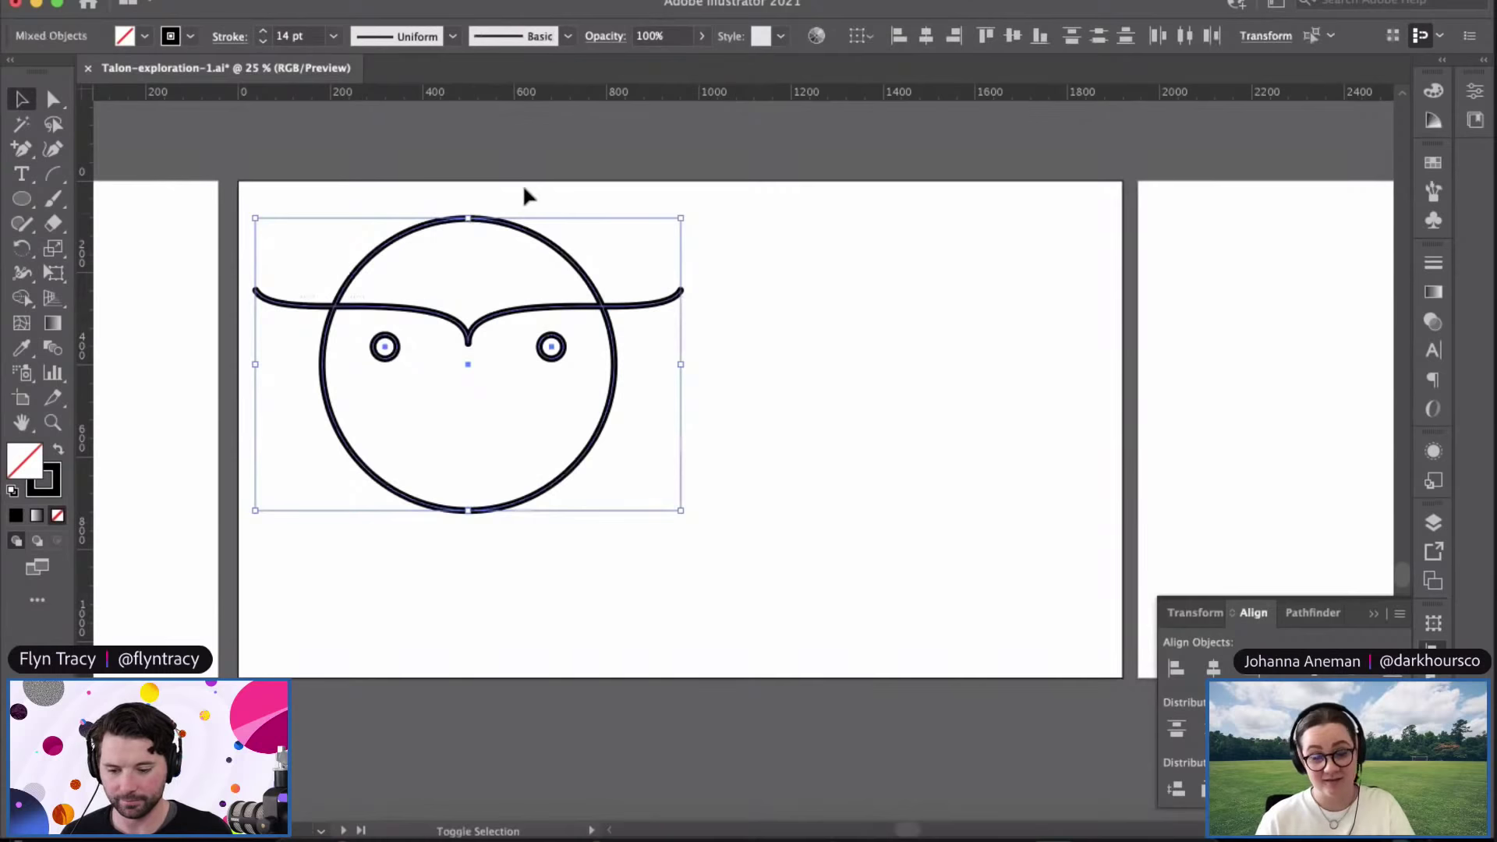
pyautogui.click(505, 320)
pyautogui.moveTo(478, 326); pyautogui.dragTo(895, 364)
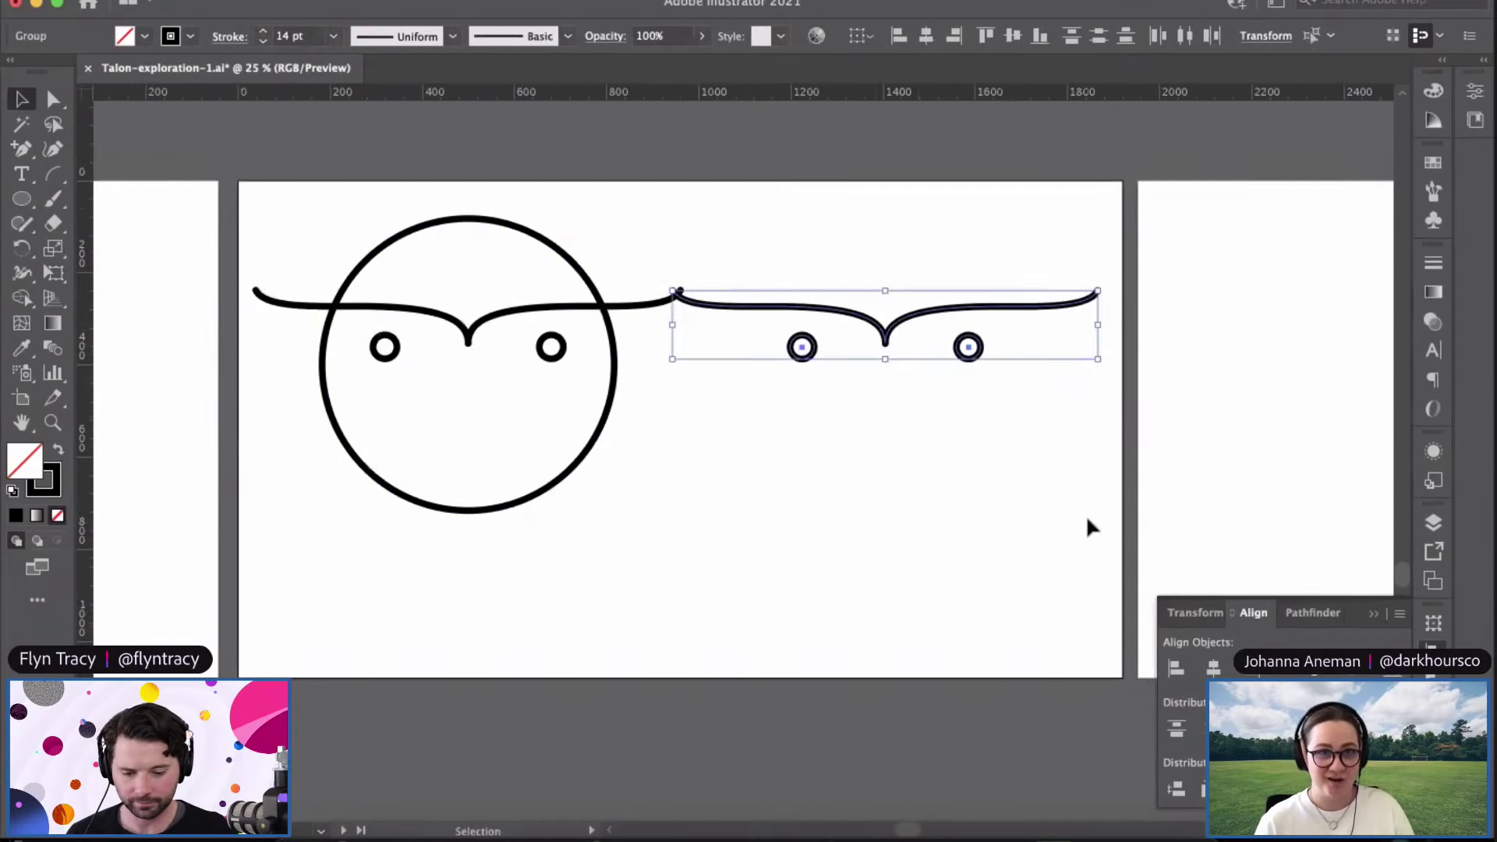
pyautogui.press('super+g')
pyautogui.moveTo(919, 316); pyautogui.dragTo(911, 521)
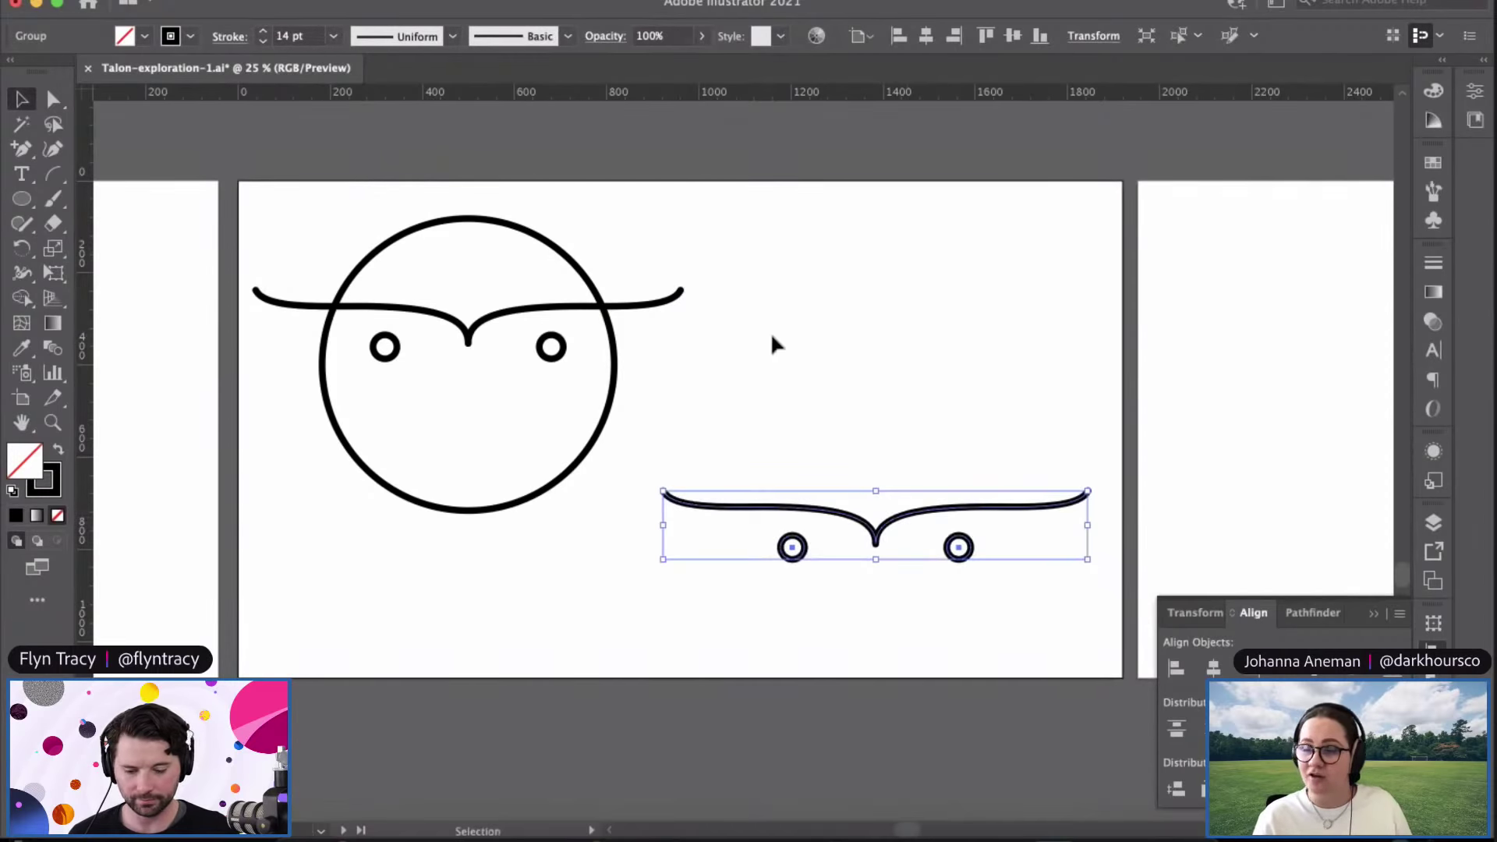
pyautogui.click(831, 401)
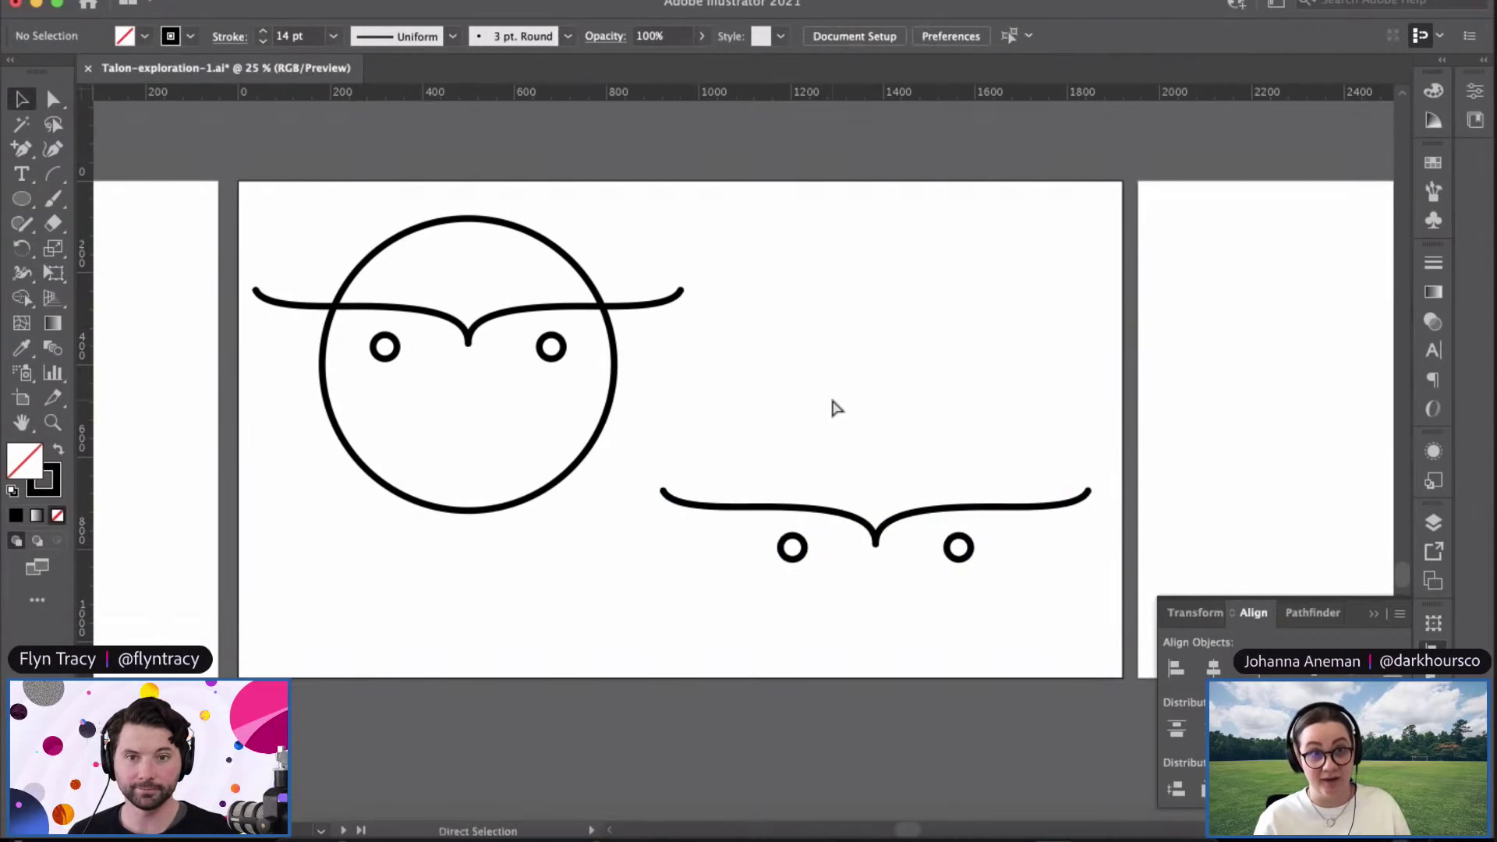
# Step: Select the grouped copy of the brows and eyes below and right of the owl face
pyautogui.press('super+minus')
pyautogui.press('super+plus')
pyautogui.press('super+plus')
pyautogui.press('super+plus')
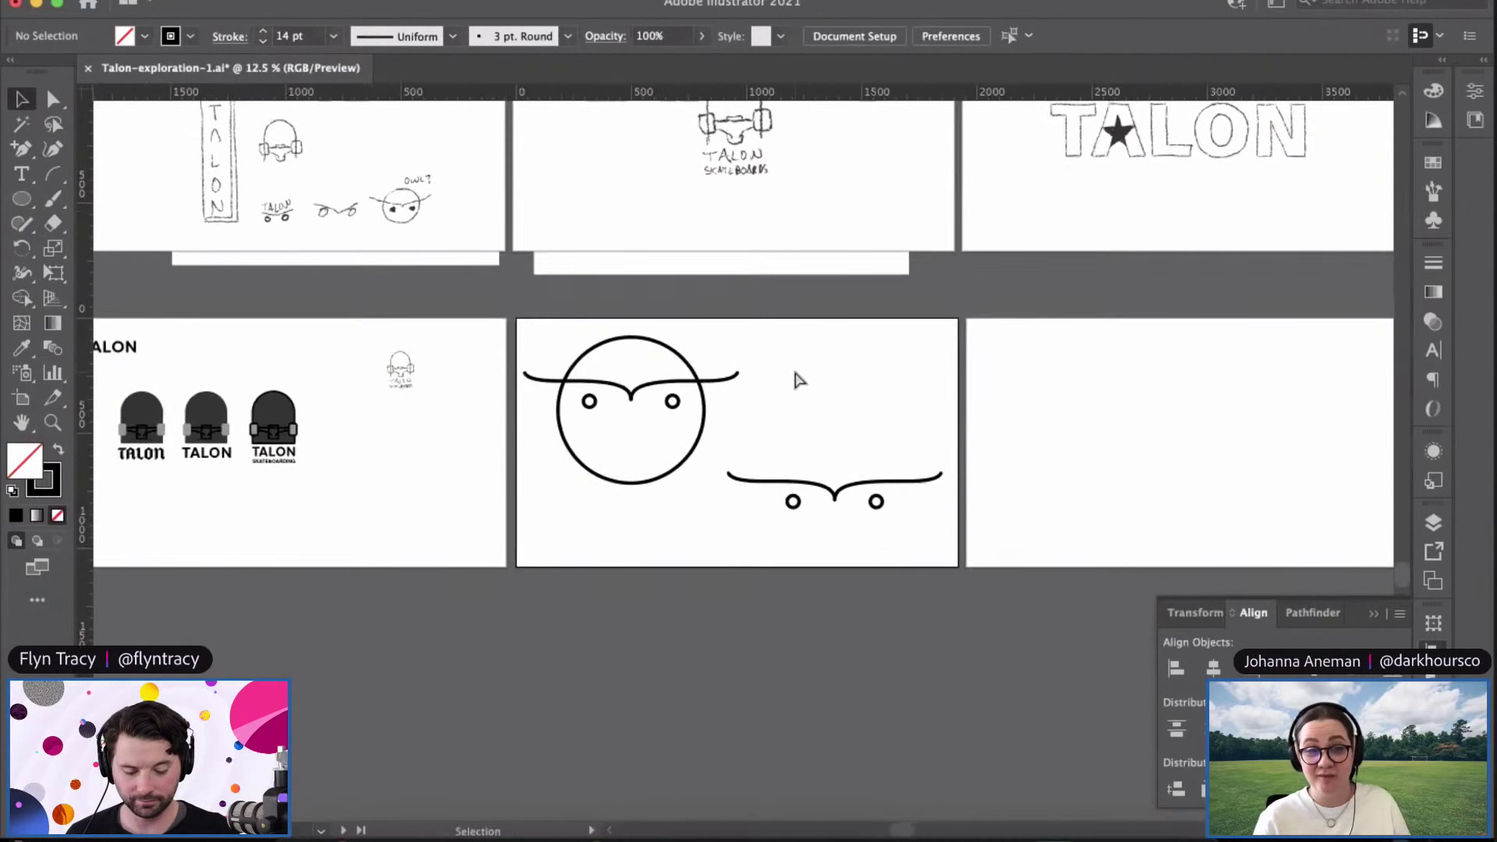
pyautogui.hscroll(5, 793, 367)
pyautogui.scroll(-2, 793, 367)
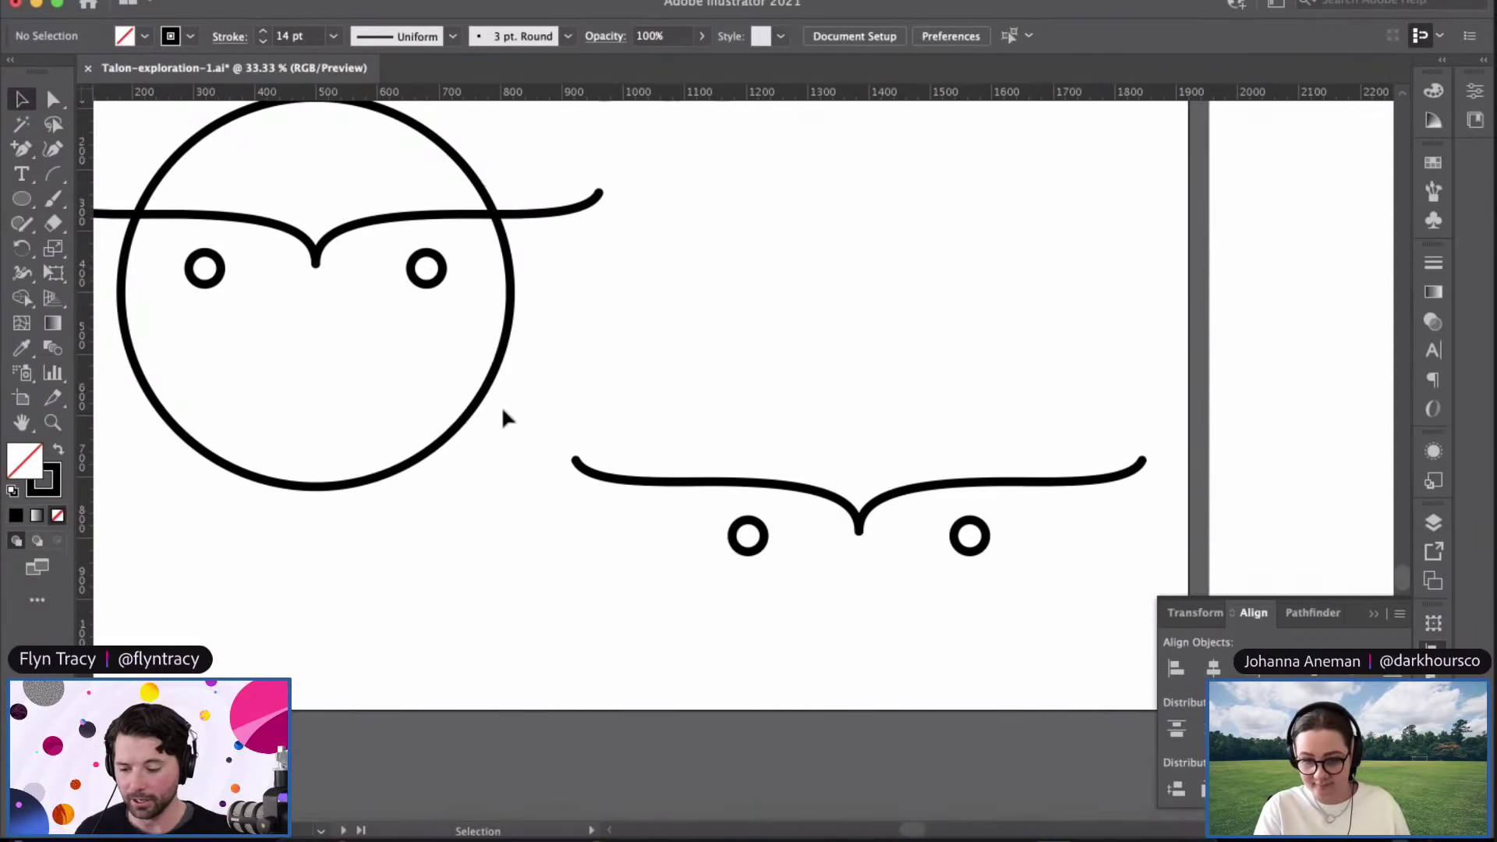
pyautogui.press('super+minus')
pyautogui.moveTo(915, 566); pyautogui.dragTo(940, 574)
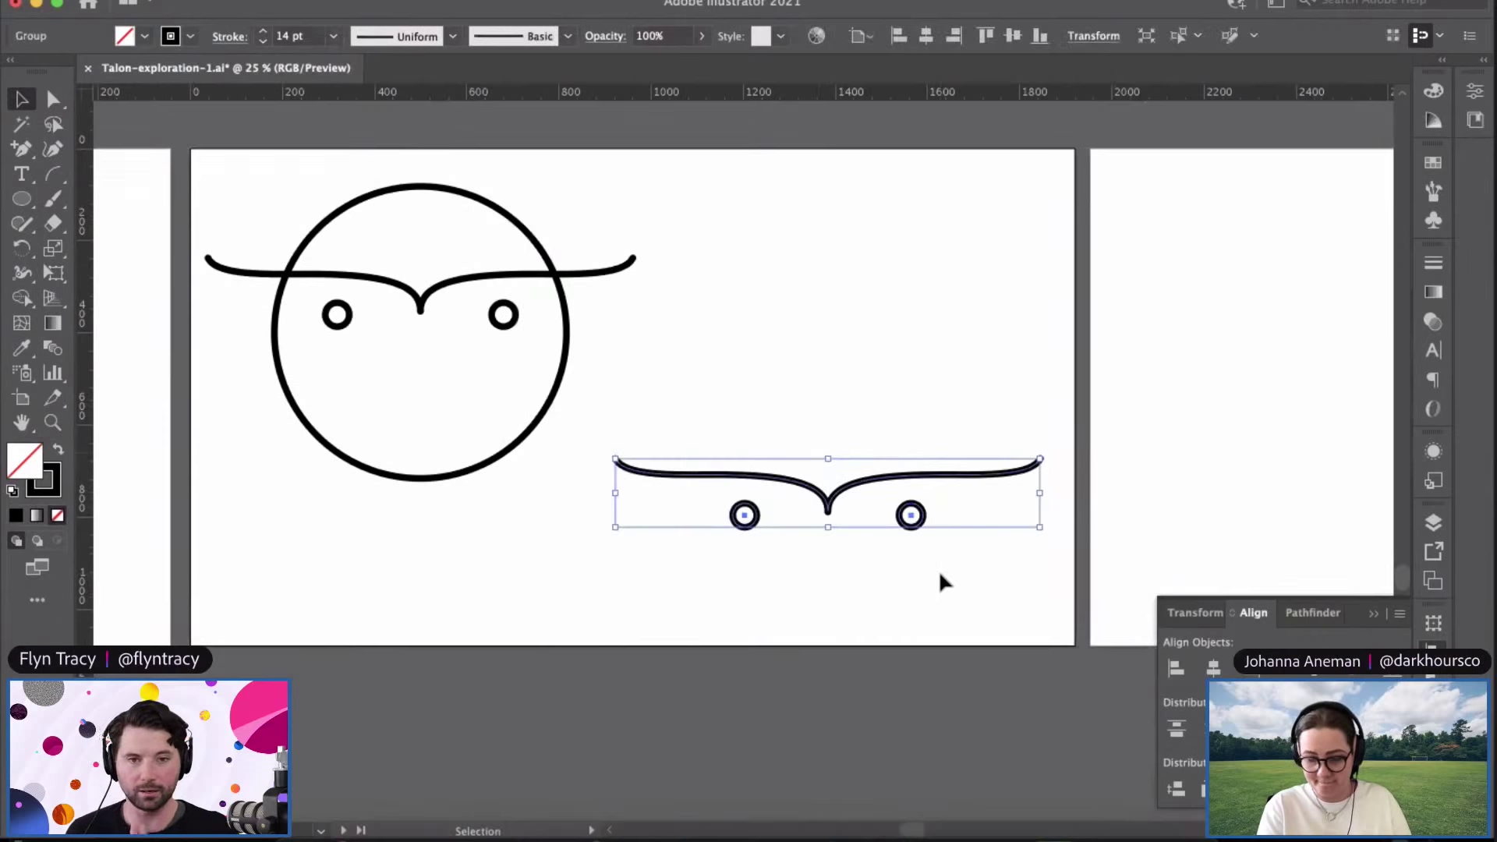